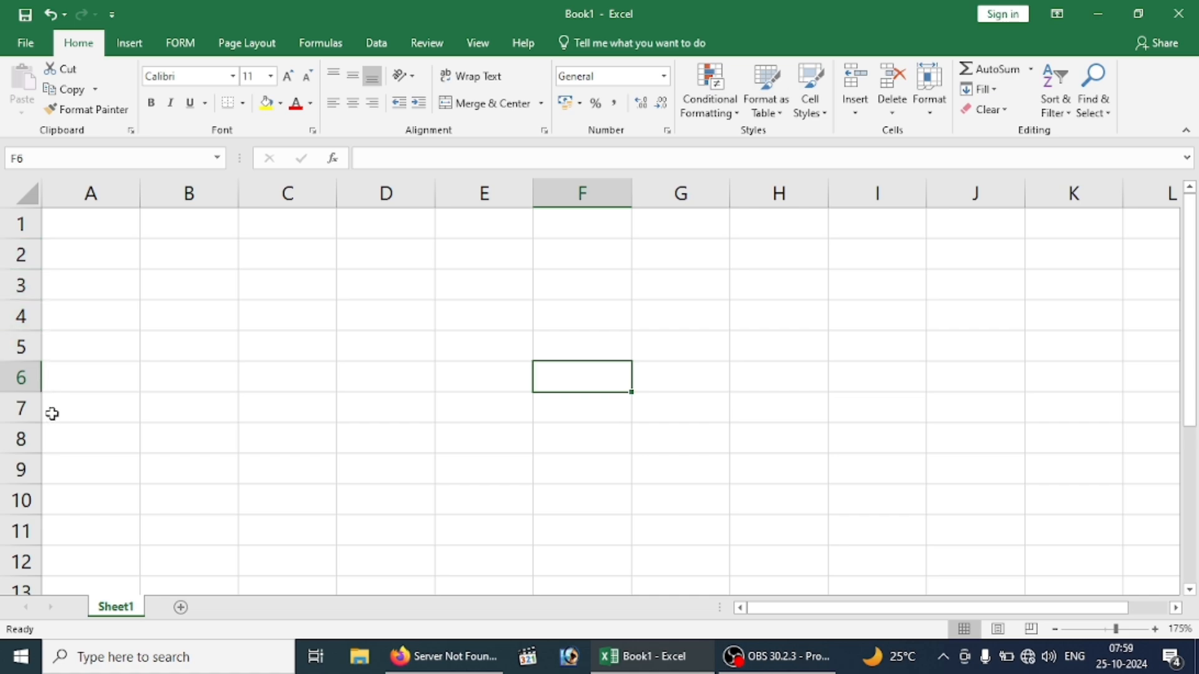
# Enter the column headers "Emp. Id", "Emp Name" and "Desgination" in cells A6, B6 and C6.
pyautogui.click(87, 386)
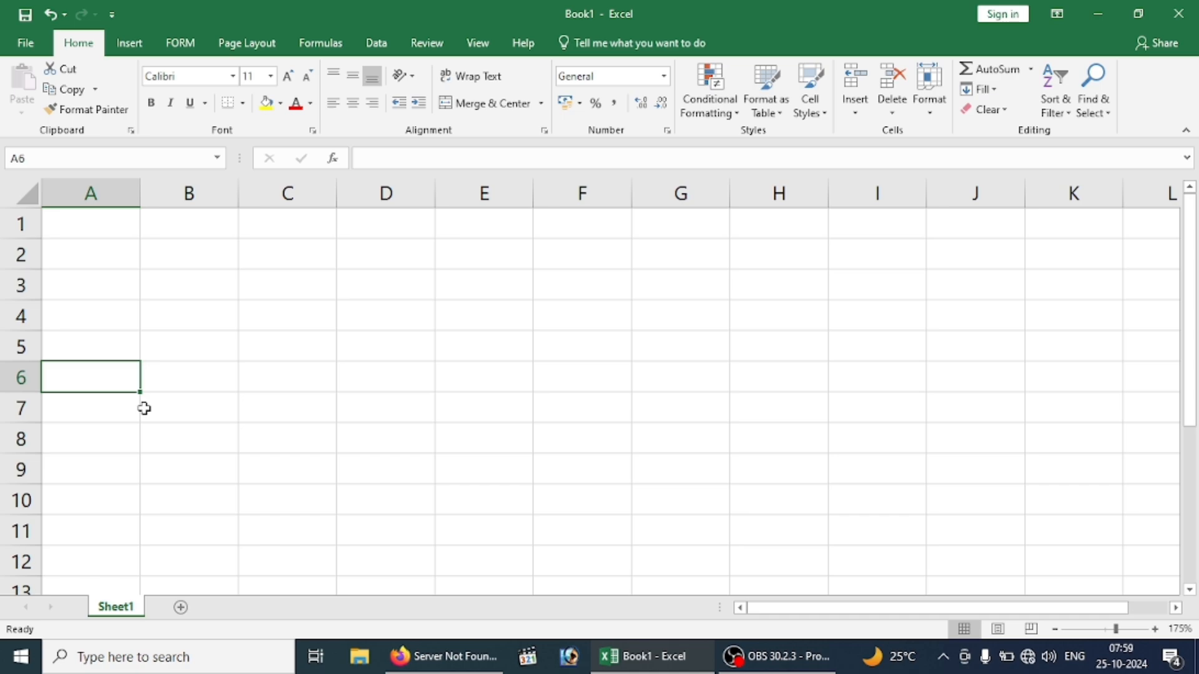
pyautogui.write('Emp. Id')
pyautogui.press('Tab')
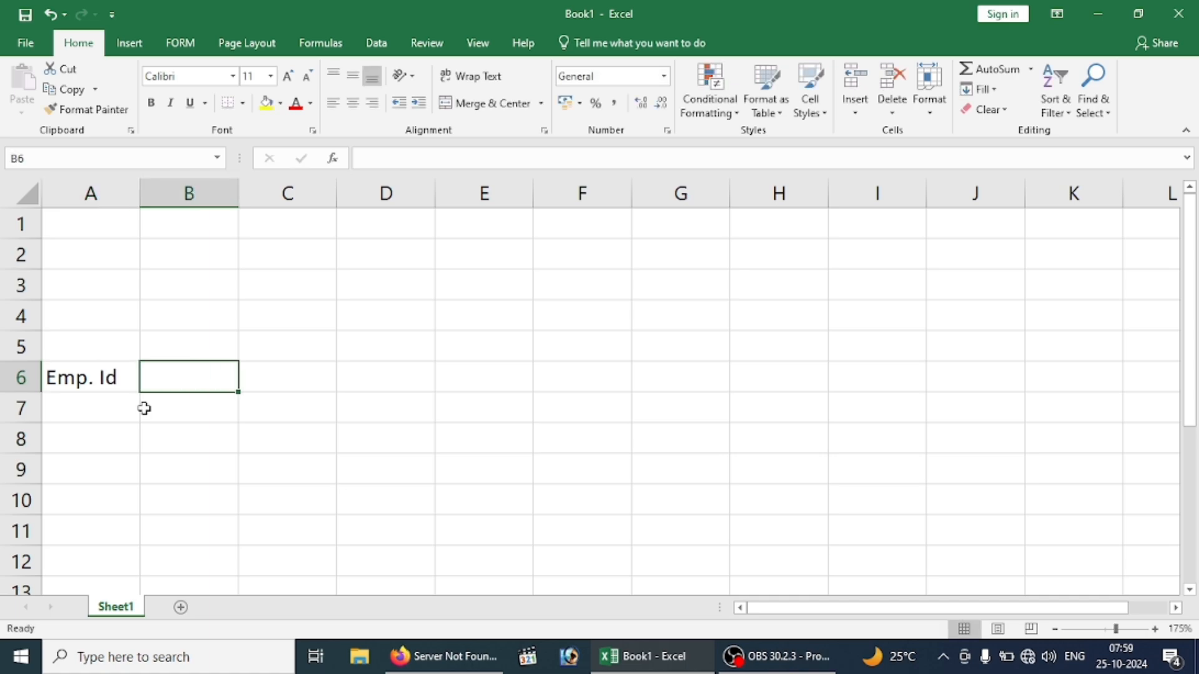
pyautogui.write('Emp ')
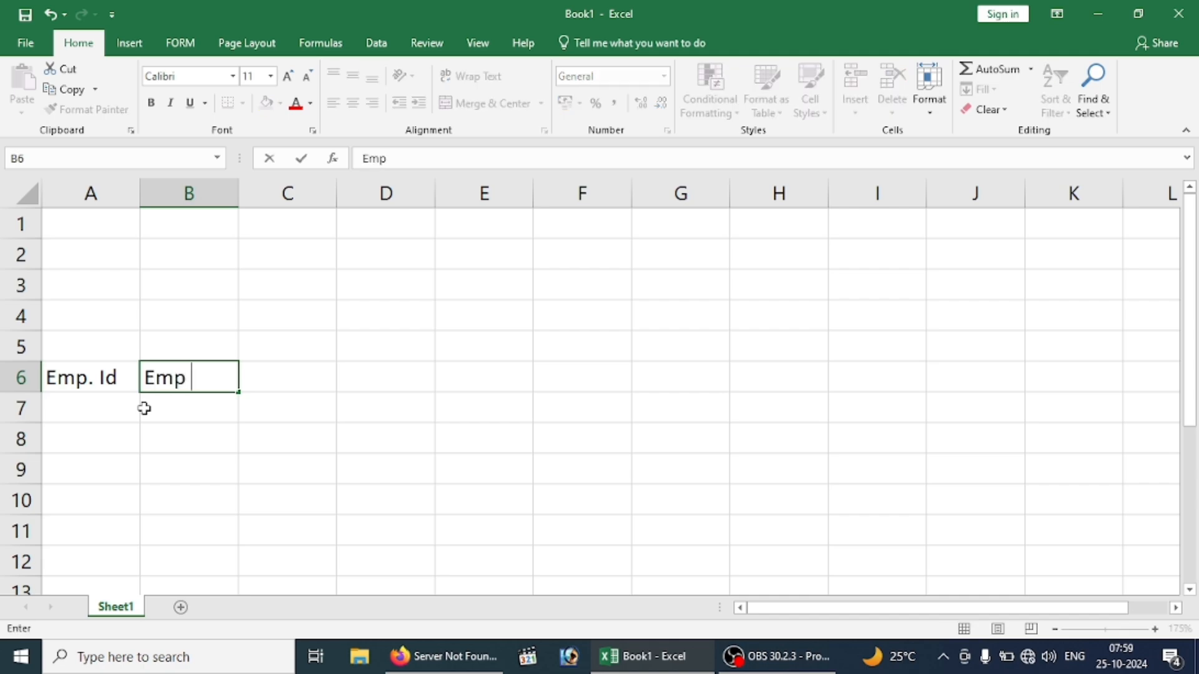
pyautogui.write('Name')
pyautogui.press('Tab')
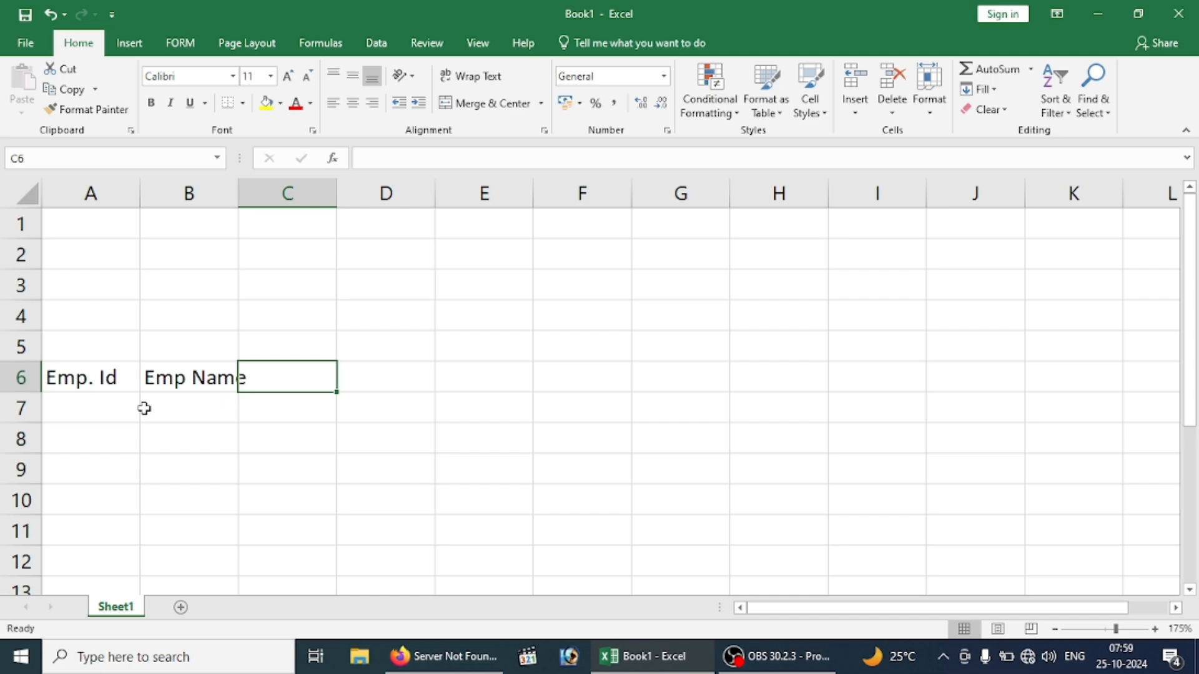
pyautogui.write('Desginationa')
pyautogui.press('BackSpace')
pyautogui.press('Tab')
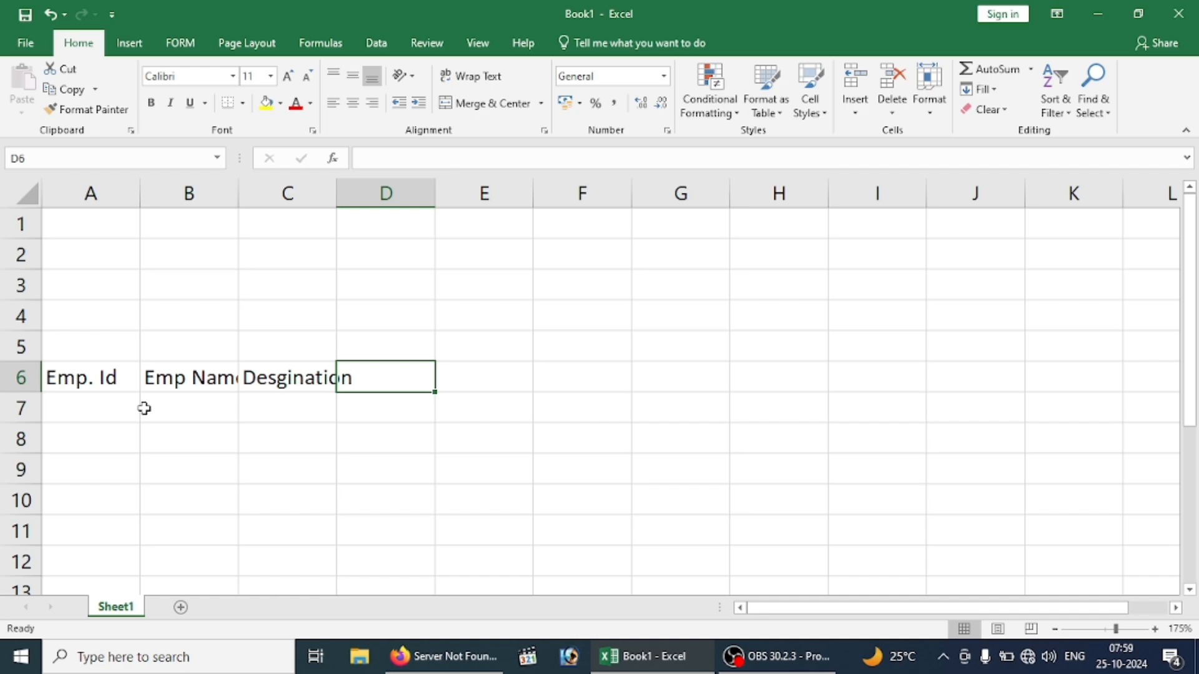
# Enter the label "Day" in cell D6 and "Date" in cell D7 beneath it.
pyautogui.write('Day')
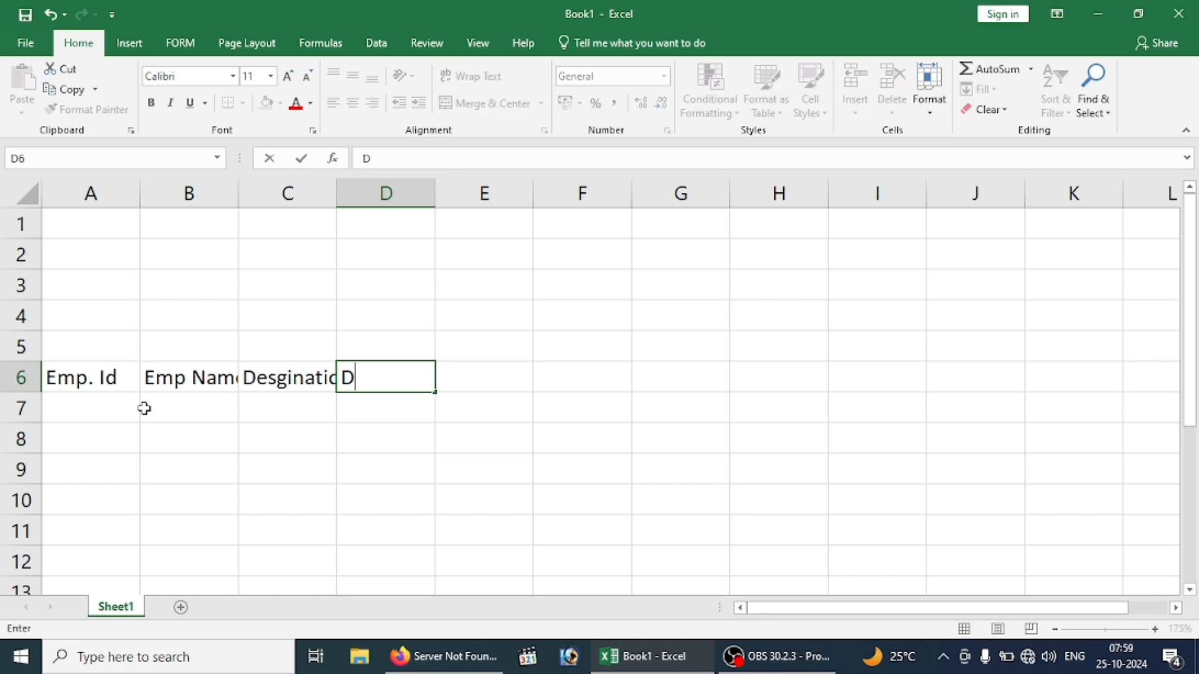
pyautogui.press('Return')
pyautogui.press('Tab')
pyautogui.press('Tab')
pyautogui.press('Tab')
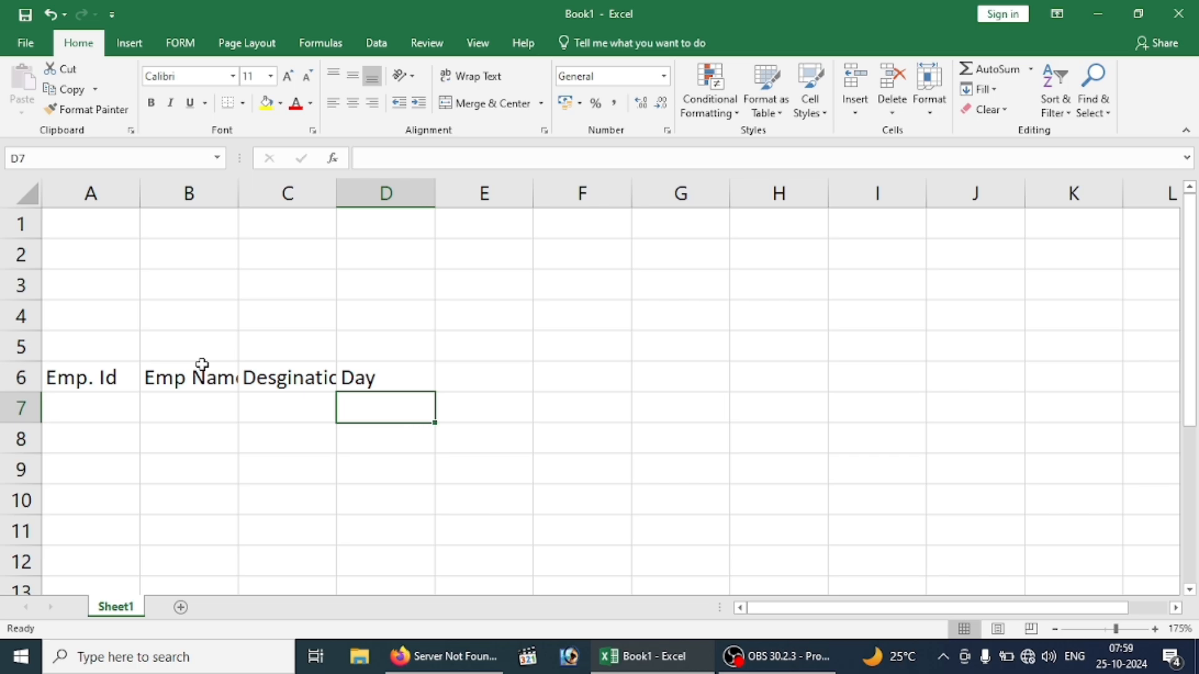
pyautogui.write('Date')
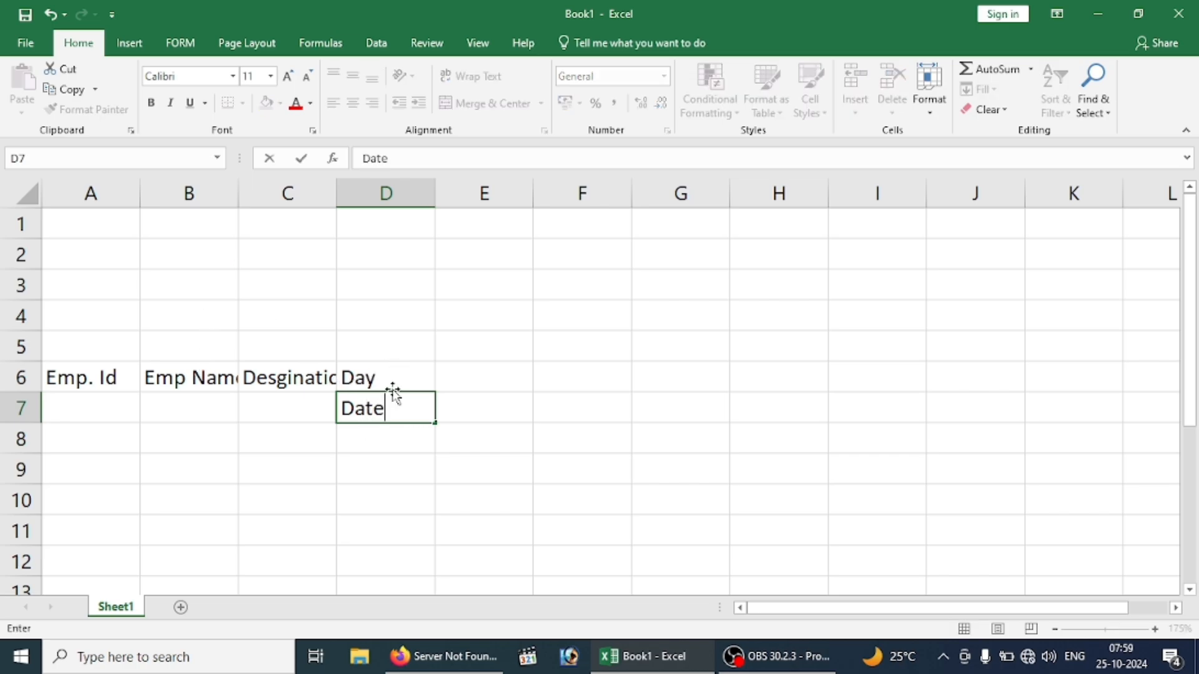
# Swap the two labels by copying "Date" from D7 over D6 and entering "Day" in D7.
pyautogui.click(429, 477)
pyautogui.click(406, 410)
pyautogui.hotkey('ctrl', 'c')
pyautogui.click(393, 369)
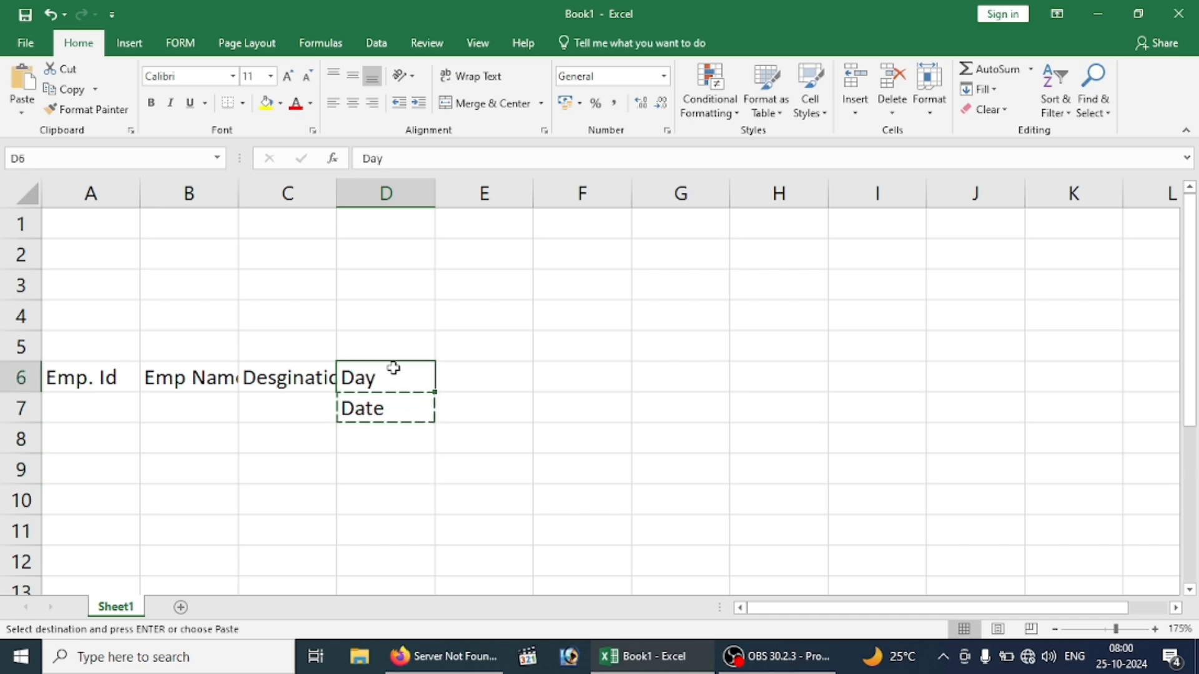
pyautogui.hotkey('ctrl', 'v')
pyautogui.click(375, 416)
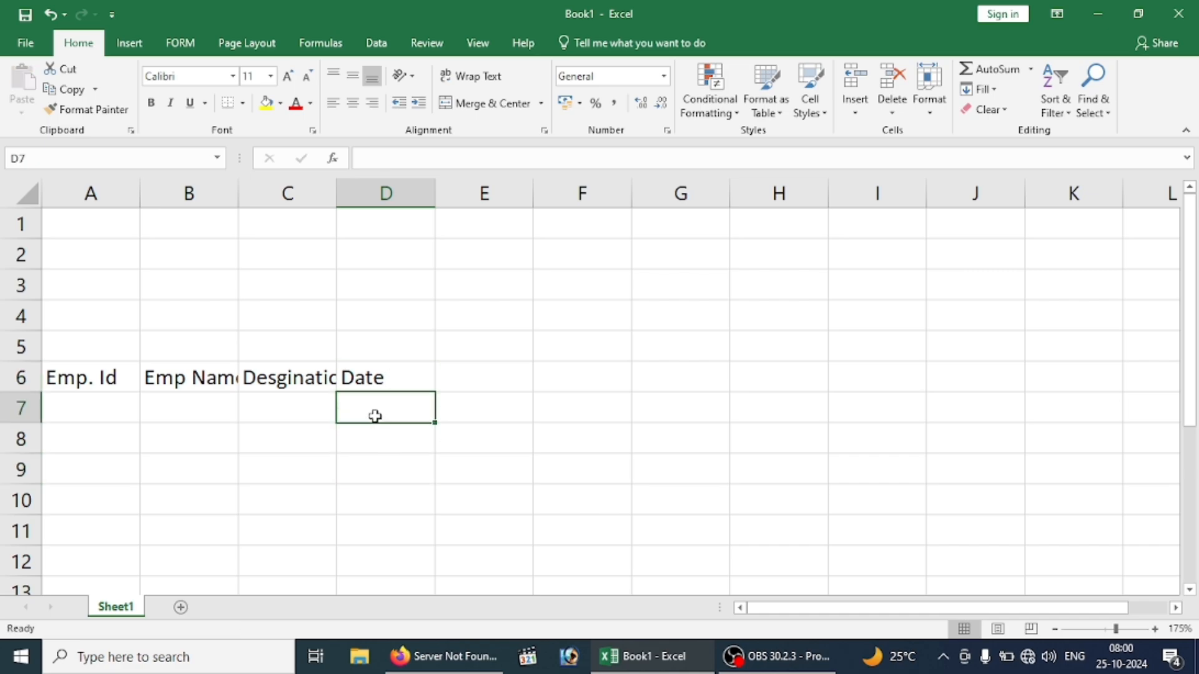
pyautogui.write('Day')
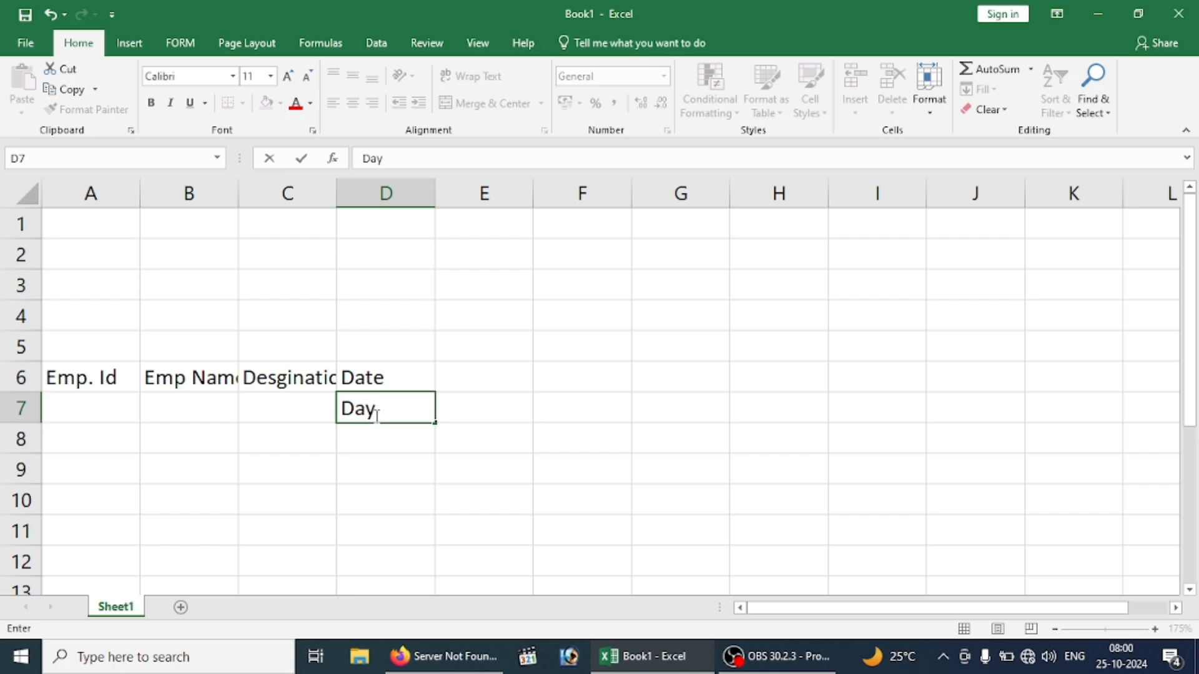
pyautogui.press('Tab')
# Enter the date 01/01/2024 in cell E6 beside the Date label.
pyautogui.click(478, 367)
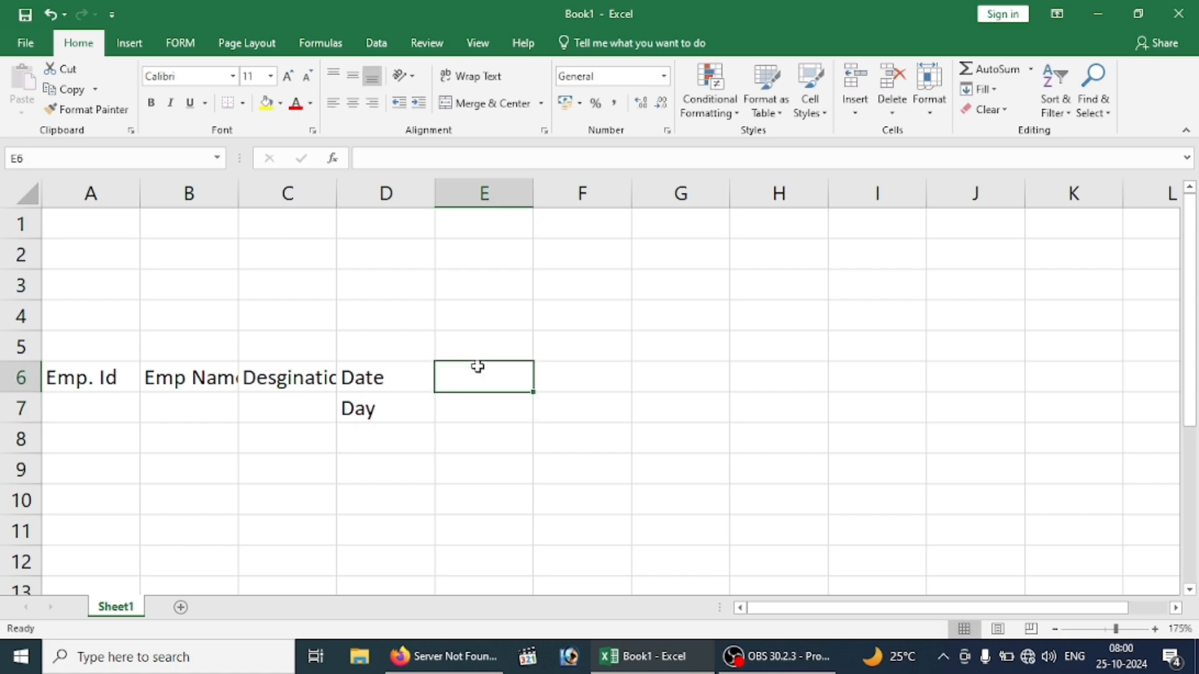
pyautogui.write('01')
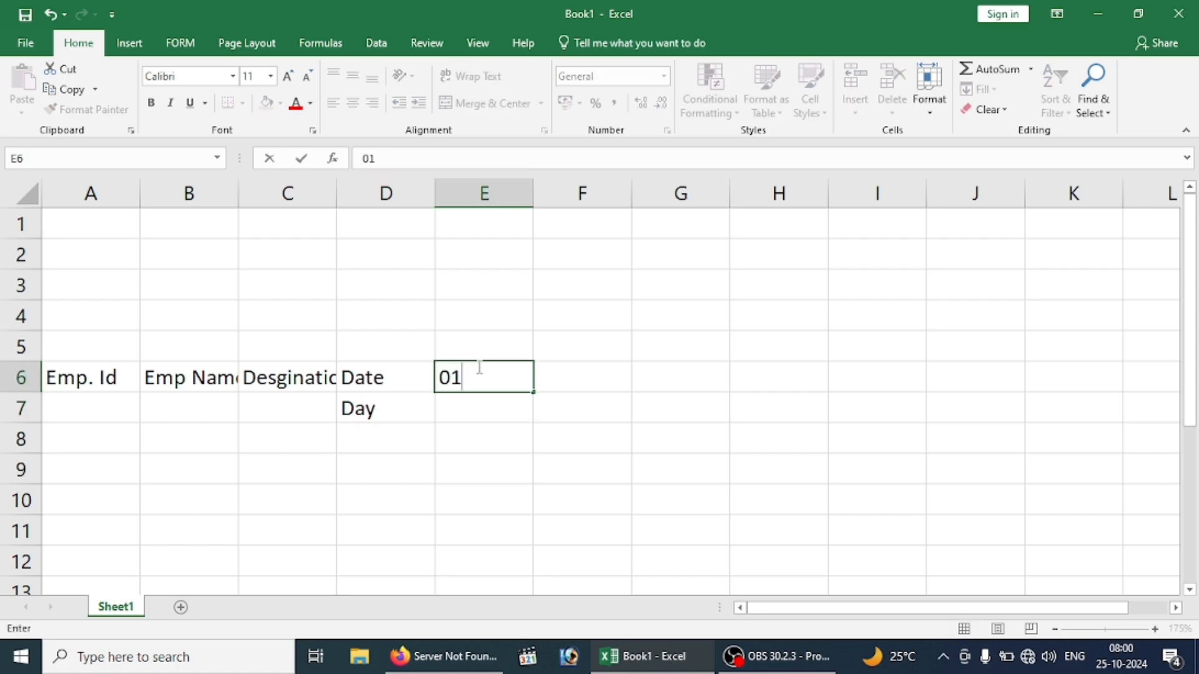
pyautogui.write('/01/2024')
pyautogui.press('Return')
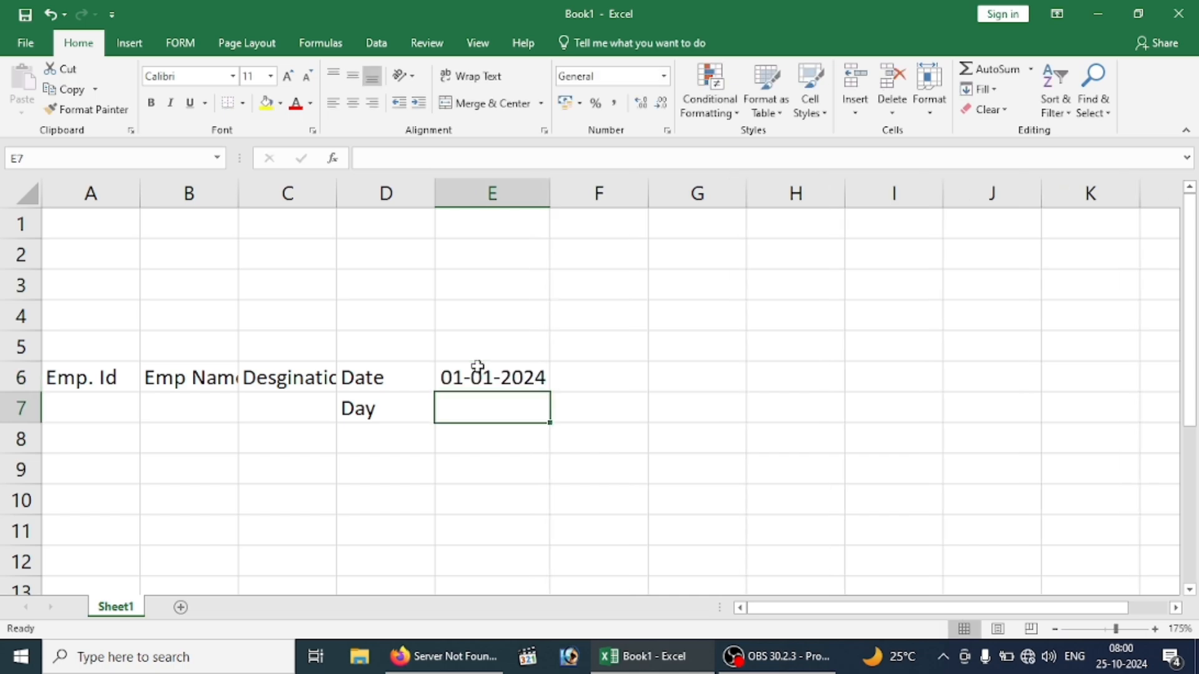
# Apply the custom number format dd to the date in E6 so only the day number is displayed.
pyautogui.click(526, 378)
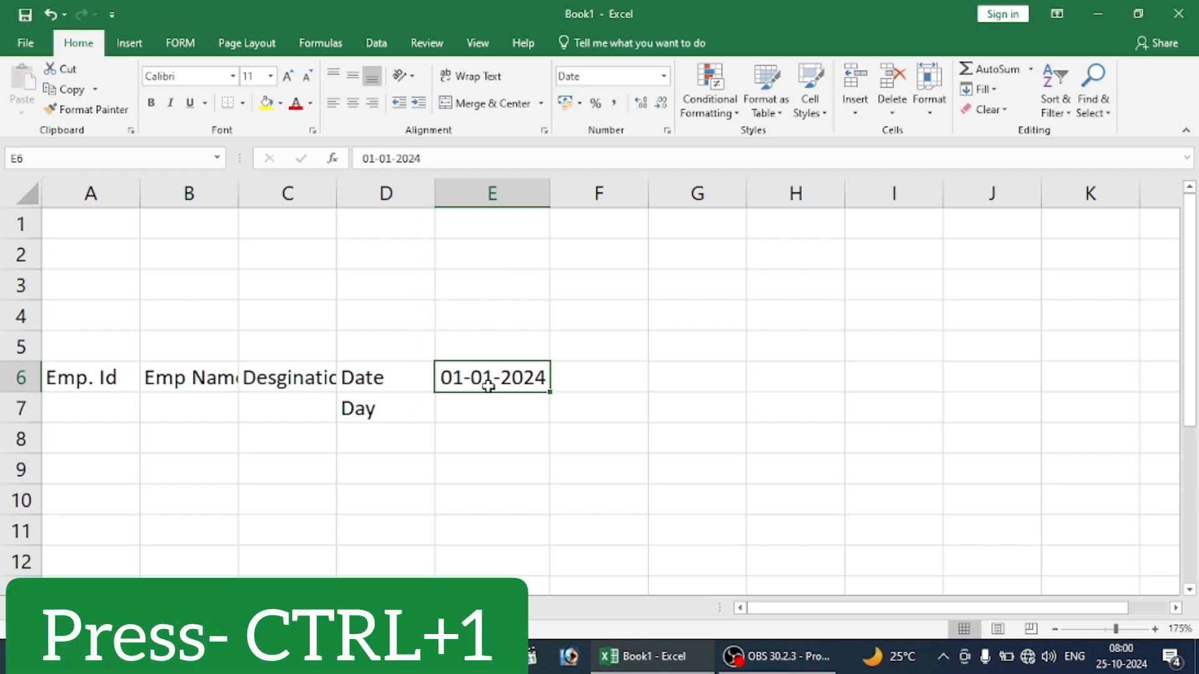
pyautogui.hotkey('ctrl', '1')
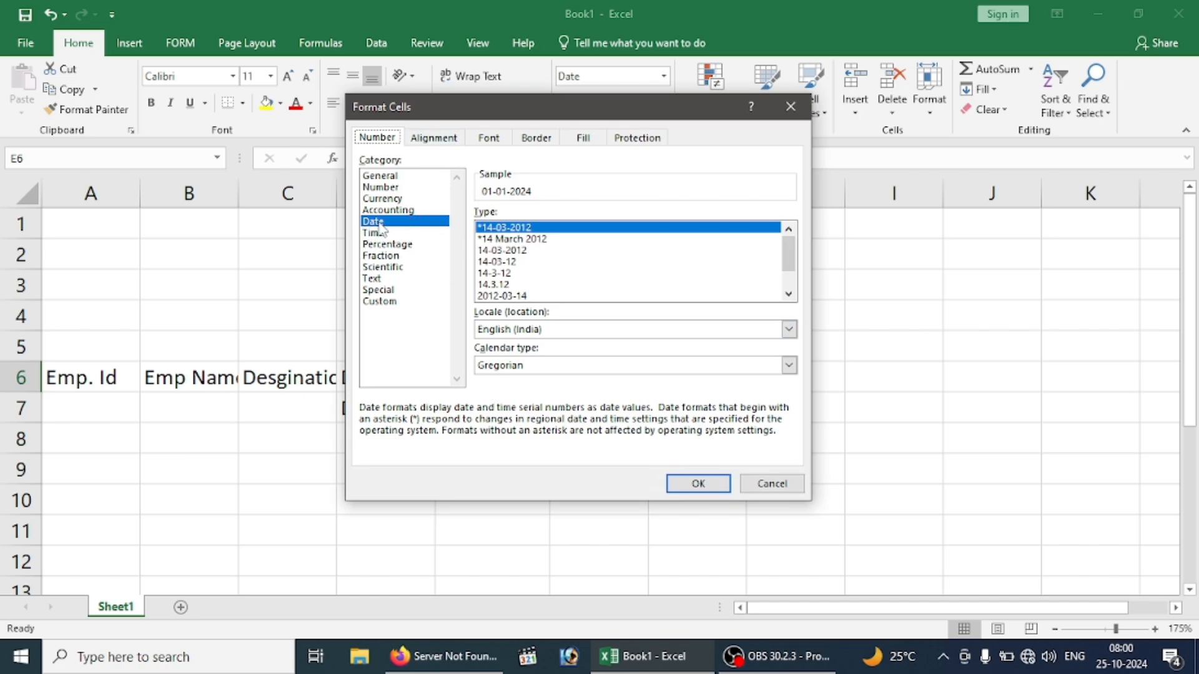
pyautogui.click(401, 303)
pyautogui.click(549, 228)
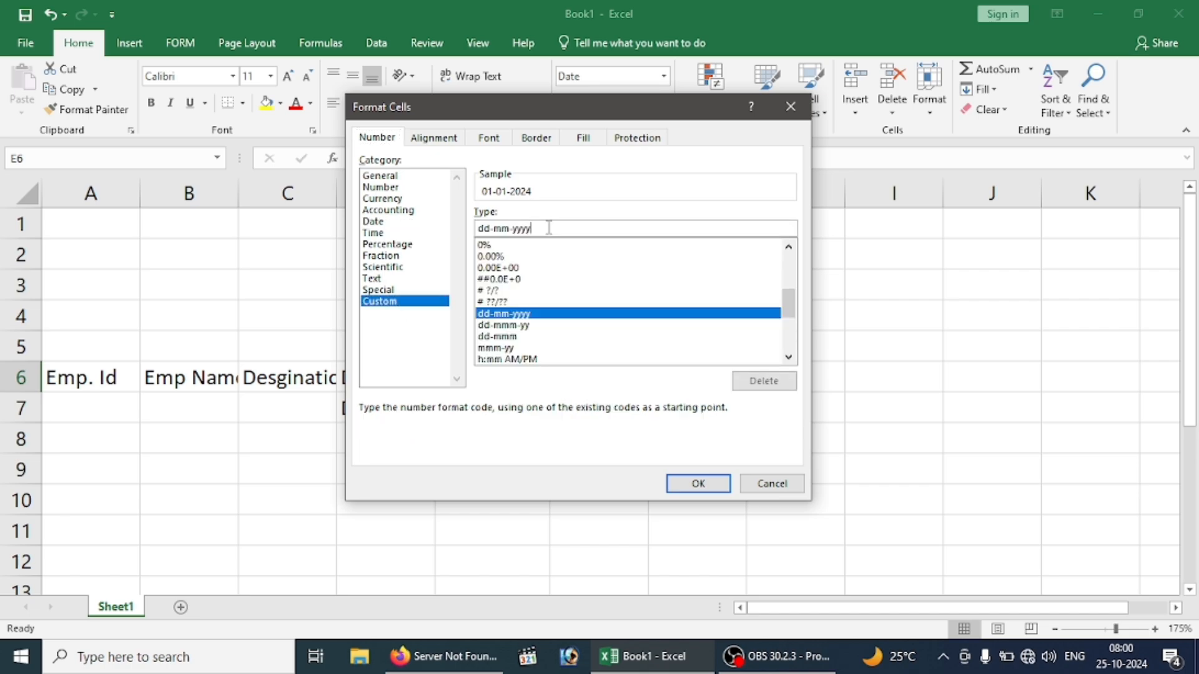
pyautogui.press('BackSpace')
pyautogui.press('BackSpace')
pyautogui.press('BackSpace')
pyautogui.press('BackSpace')
pyautogui.press('BackSpace')
pyautogui.press('BackSpace')
pyautogui.press('BackSpace')
pyautogui.press('BackSpace')
pyautogui.press('BackSpace')
pyautogui.press('BackSpace')
pyautogui.write('dd')
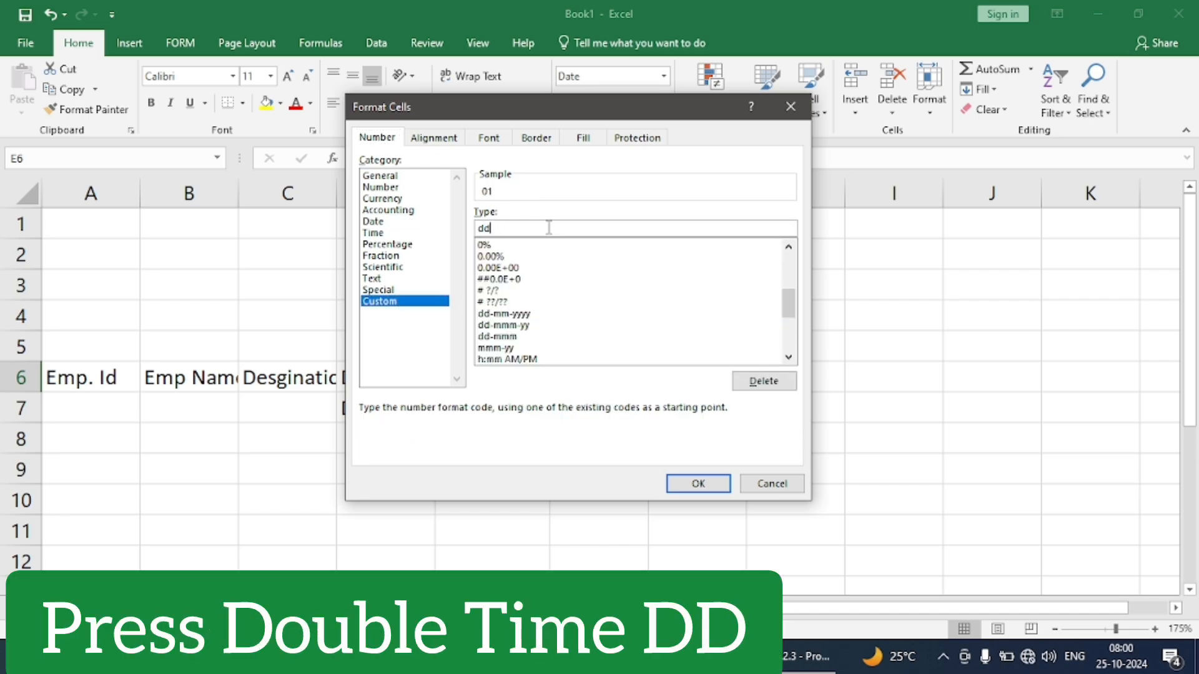
pyautogui.click(696, 485)
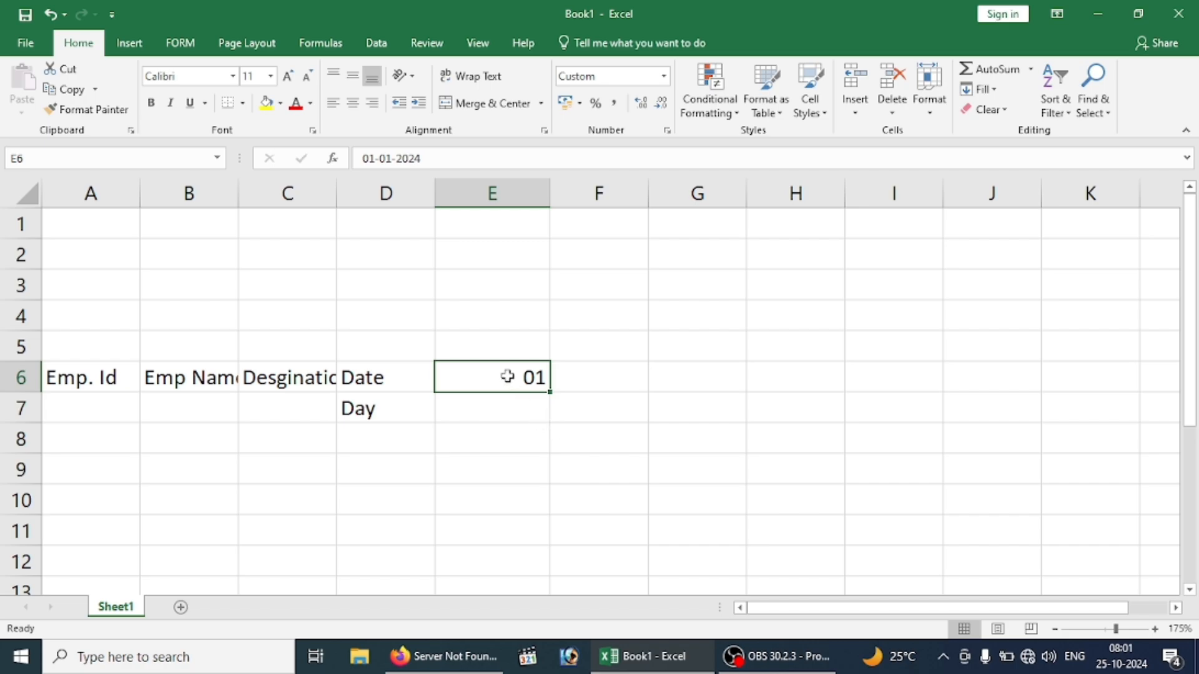
# Check the full date stored in E6, and fill the date series across row 6 to day 31 in column AI.
pyautogui.click(450, 157)
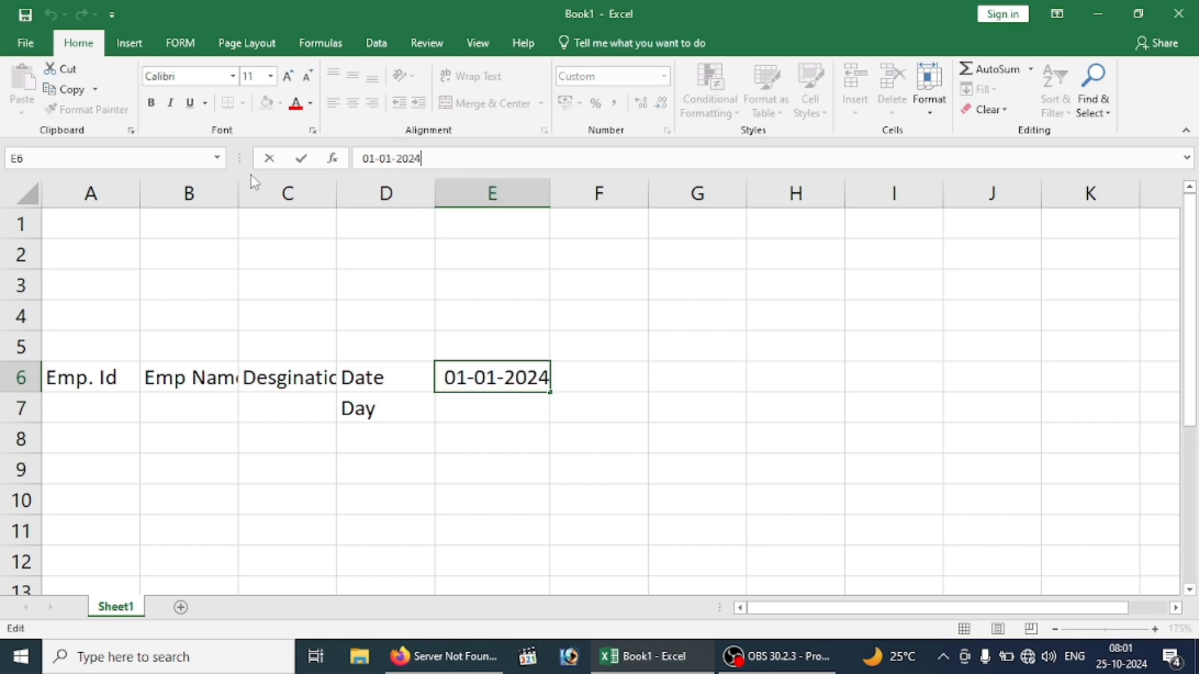
pyautogui.click(641, 376)
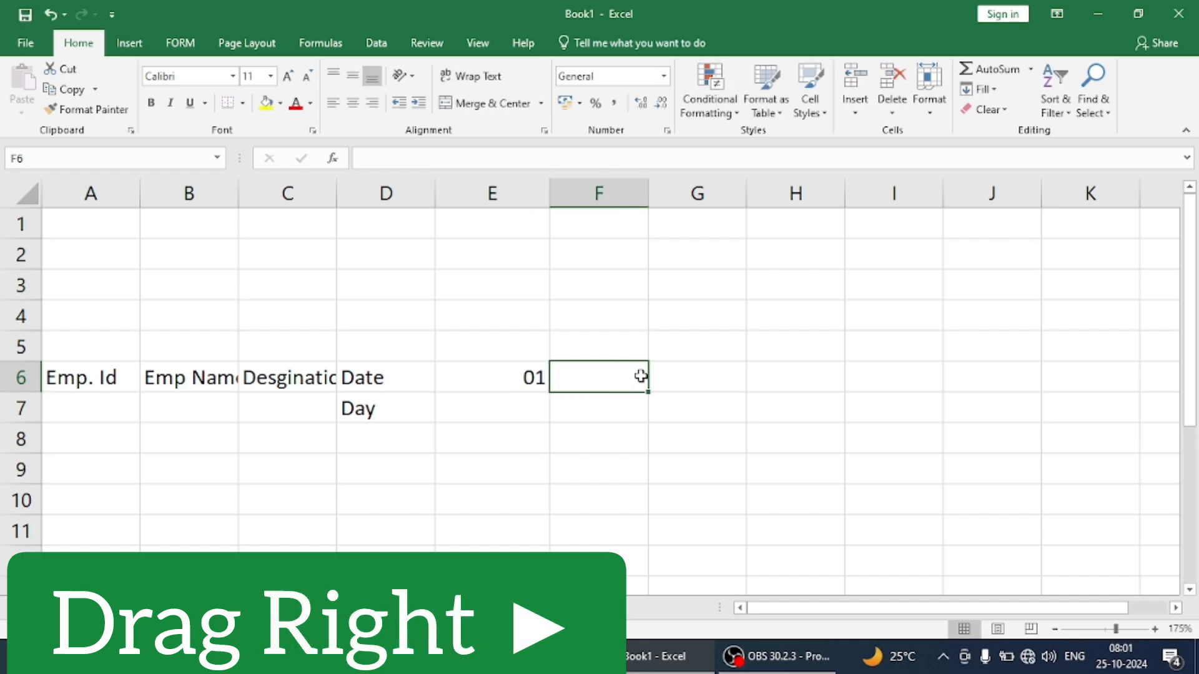
pyautogui.click(530, 378)
pyautogui.moveTo(551, 393); pyautogui.dragTo(719, 510)
# Enter the formula =TEXT(E6,"ddd") in cell E7 and fill it across the Day row to column AI.
pyautogui.hotkey('ctrl', 'Left')
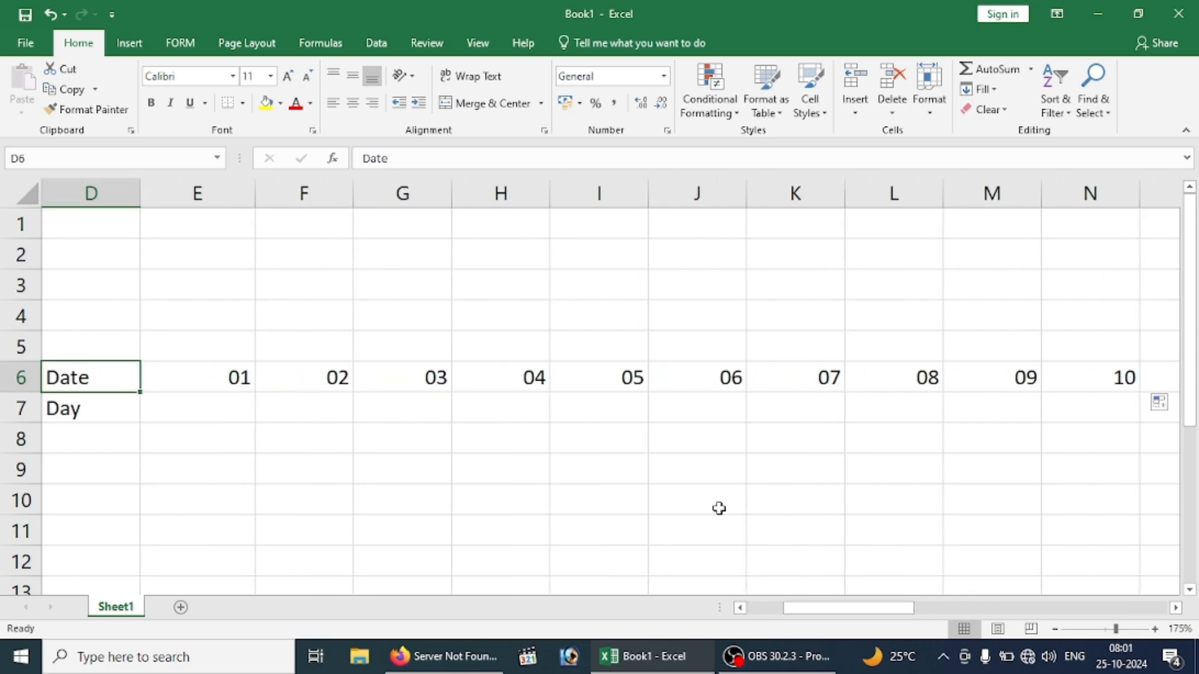
pyautogui.press('Down')
pyautogui.press('Right')
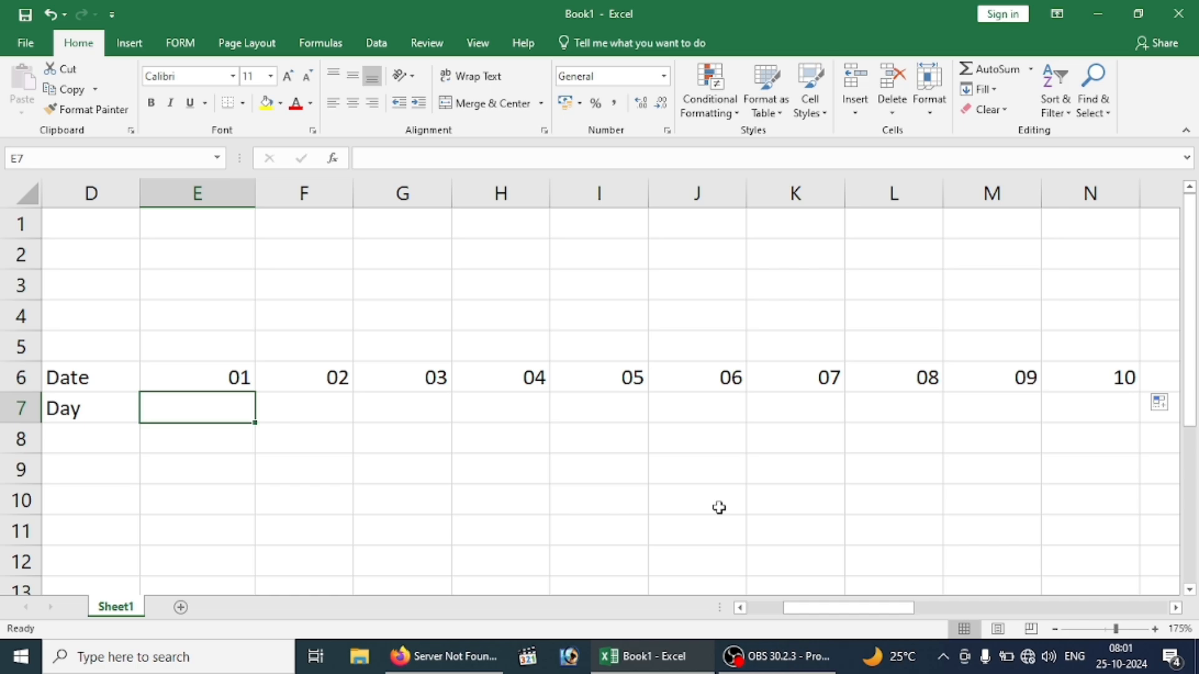
pyautogui.write('=')
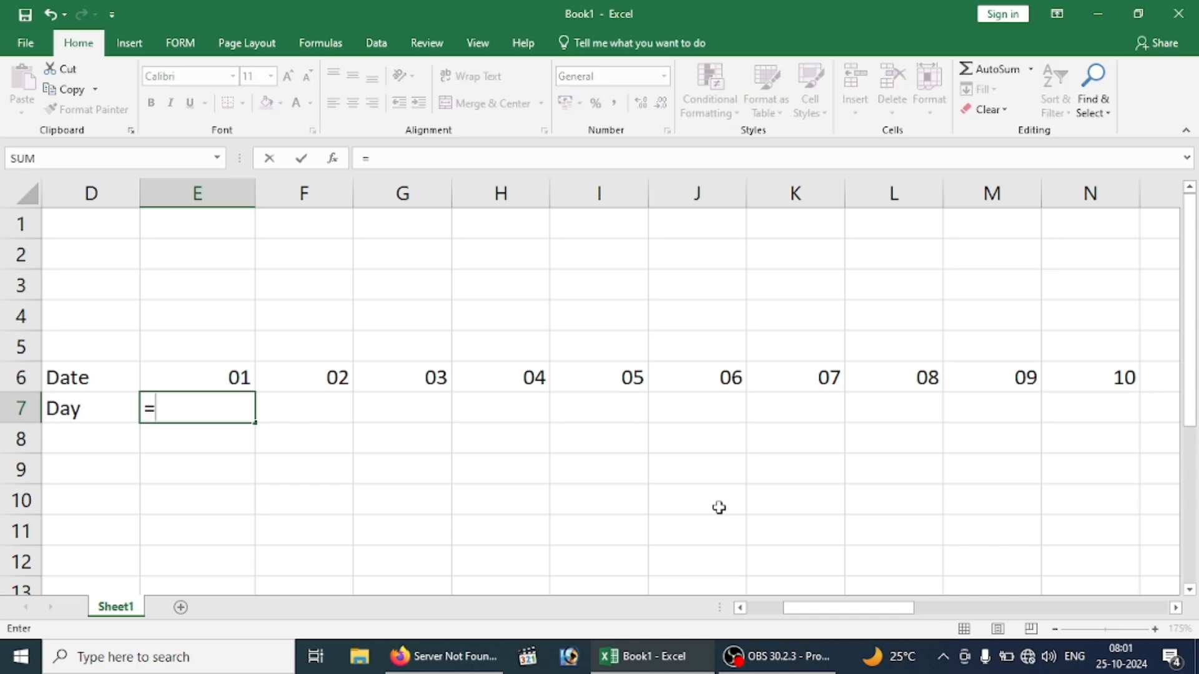
pyautogui.write('text')
pyautogui.press('Tab')
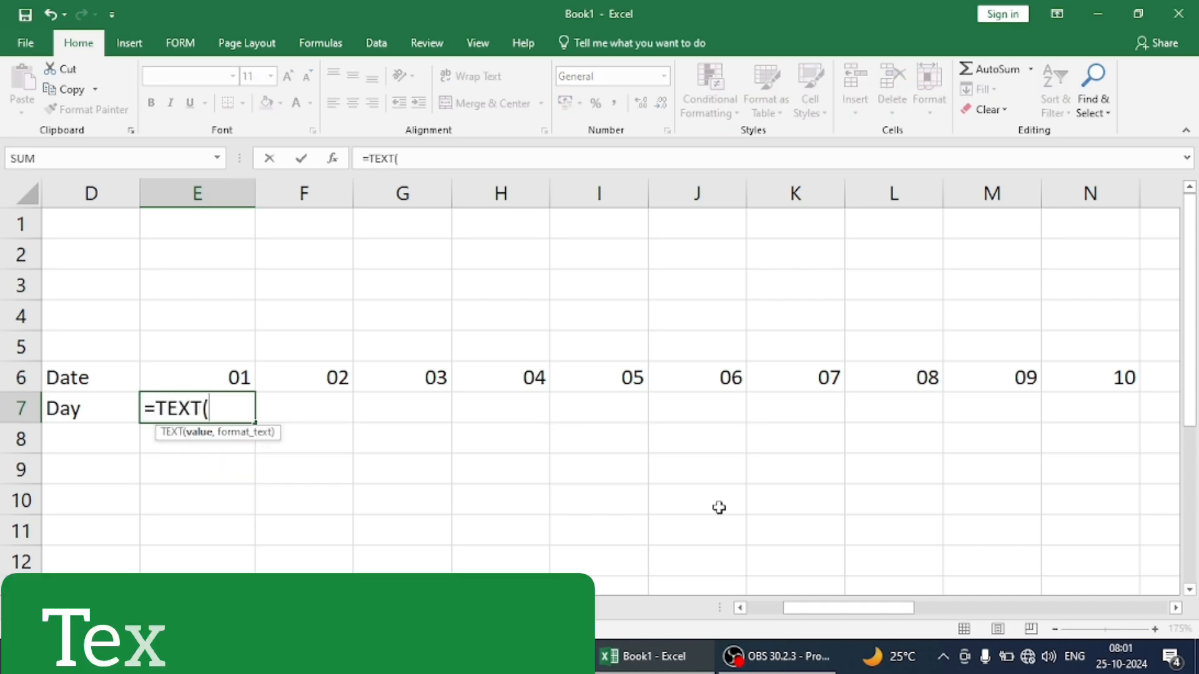
pyautogui.click(210, 380)
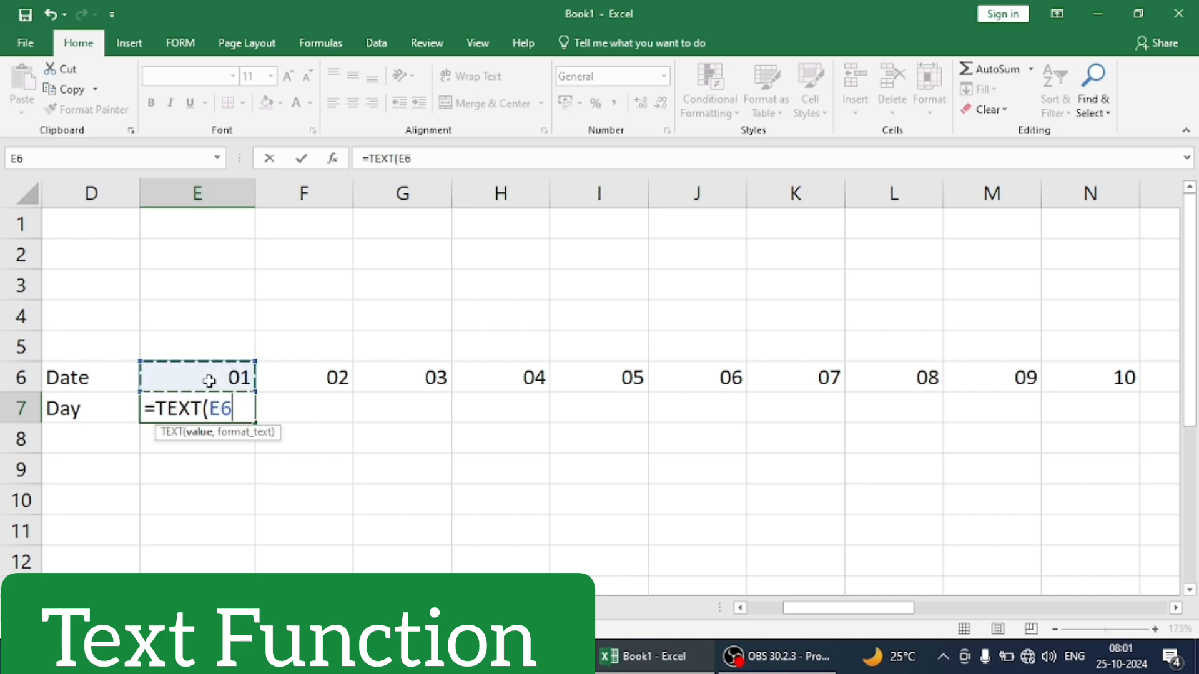
pyautogui.write(',')
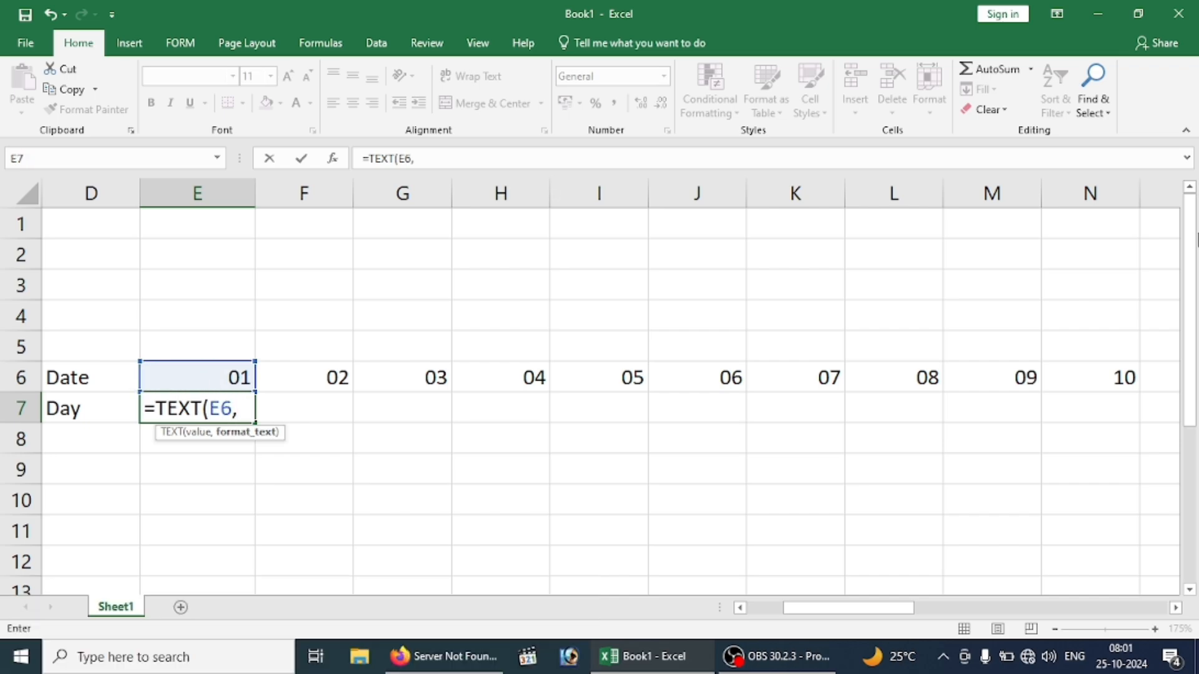
pyautogui.write('"ddd"')
pyautogui.press('Return')
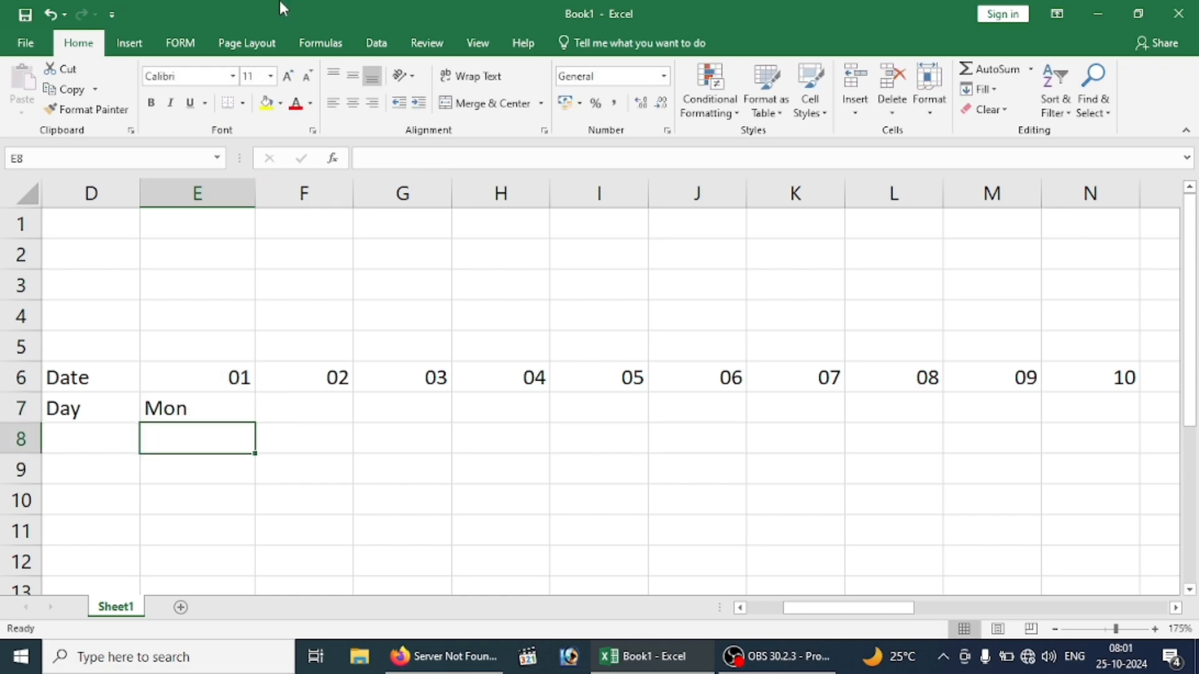
pyautogui.click(217, 405)
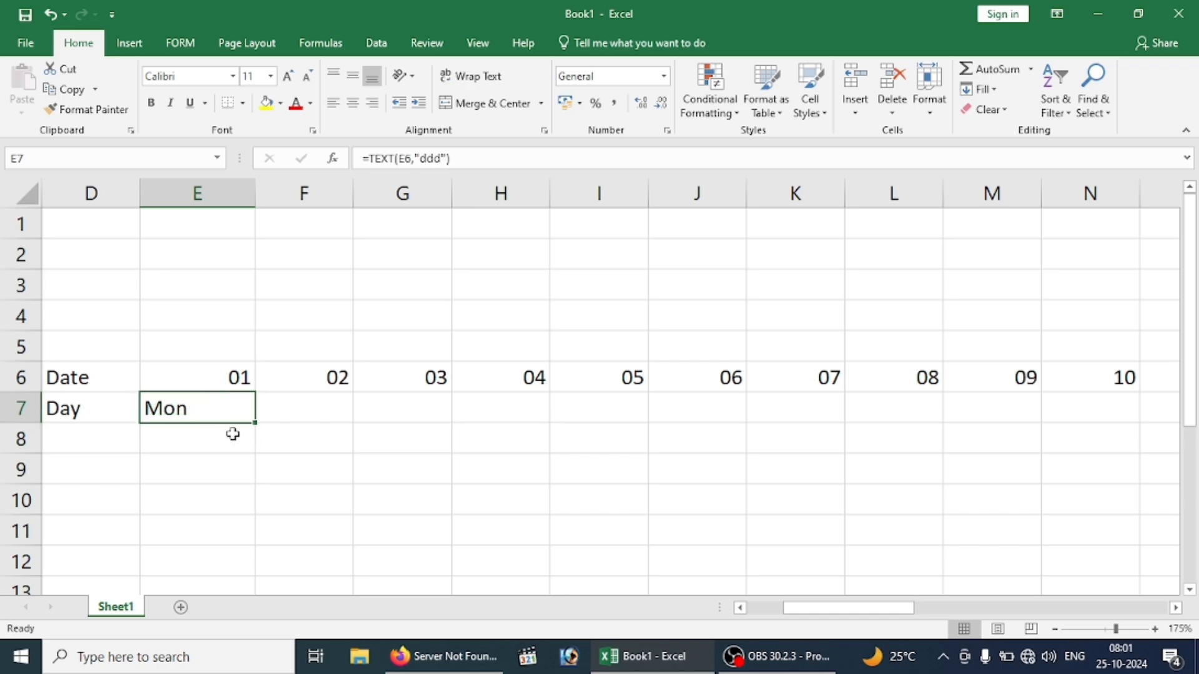
pyautogui.moveTo(255, 422); pyautogui.dragTo(1031, 422)
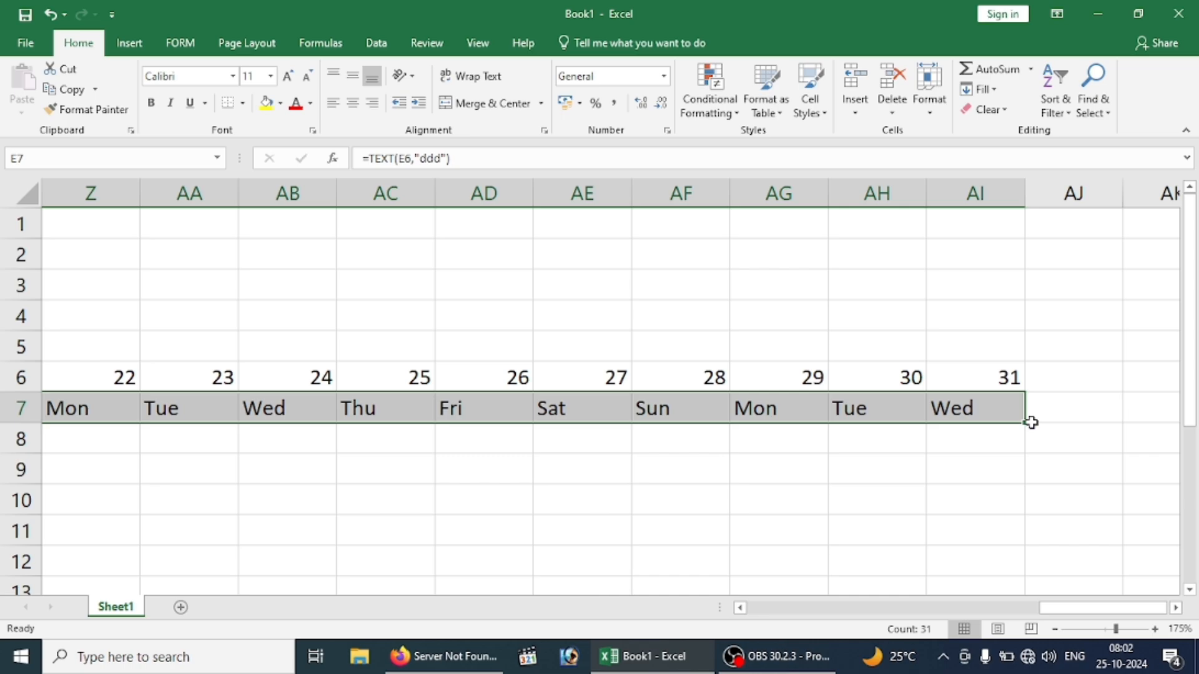
# Enter the headers Total Days in cell AJ6 and Present Days in cell AK6, following the day 31 column.
pyautogui.press('Right')
pyautogui.press('Right')
pyautogui.press('Right')
pyautogui.press('Right')
pyautogui.press('Right')
pyautogui.press('Right')
pyautogui.press('Right')
pyautogui.press('Right')
pyautogui.press('Right')
pyautogui.press('Right')
pyautogui.press('Right')
pyautogui.press('Right')
pyautogui.press('Right')
pyautogui.press('Right')
pyautogui.press('Right')
pyautogui.press('Right')
pyautogui.press('Right')
pyautogui.press('Right')
pyautogui.press('Right')
pyautogui.press('Right')
pyautogui.press('Right')
pyautogui.press('Right')
pyautogui.press('Right')
pyautogui.press('Right')
pyautogui.press('Right')
pyautogui.press('Right')
pyautogui.press('Right')
pyautogui.press('Right')
pyautogui.press('Right')
pyautogui.press('Right')
pyautogui.press('Right')
pyautogui.press('Right')
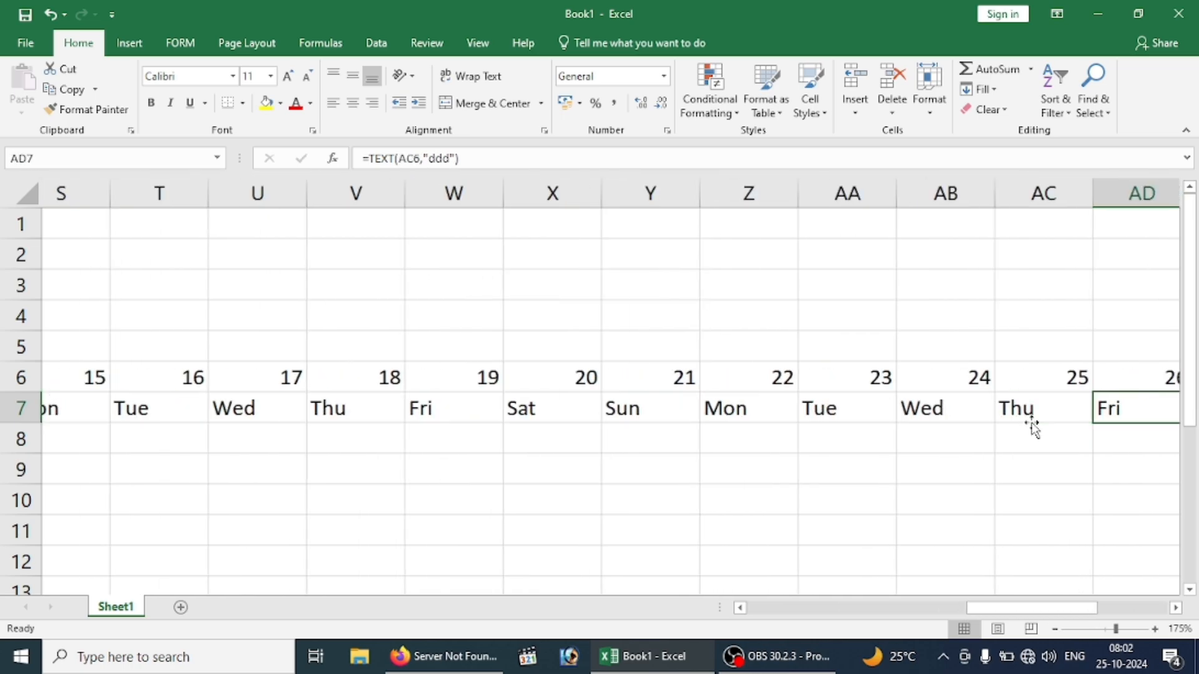
pyautogui.press('Left')
pyautogui.press('Left')
pyautogui.press('Left')
pyautogui.press('Left')
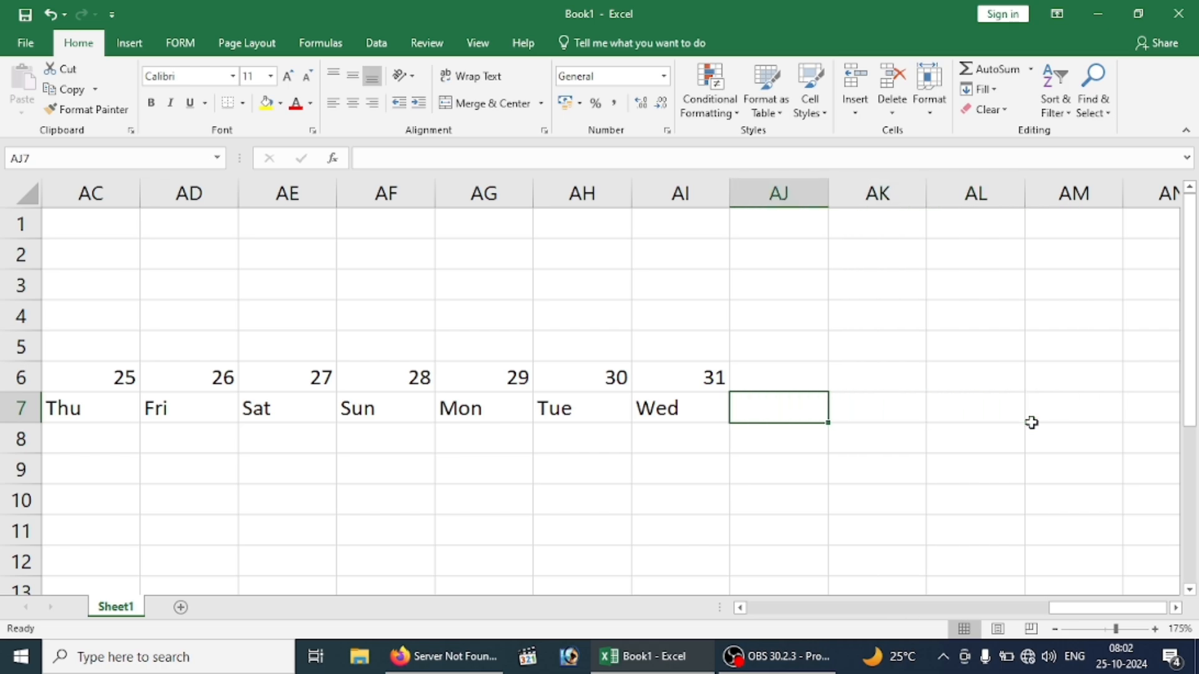
pyautogui.press('Right')
pyautogui.press('Up')
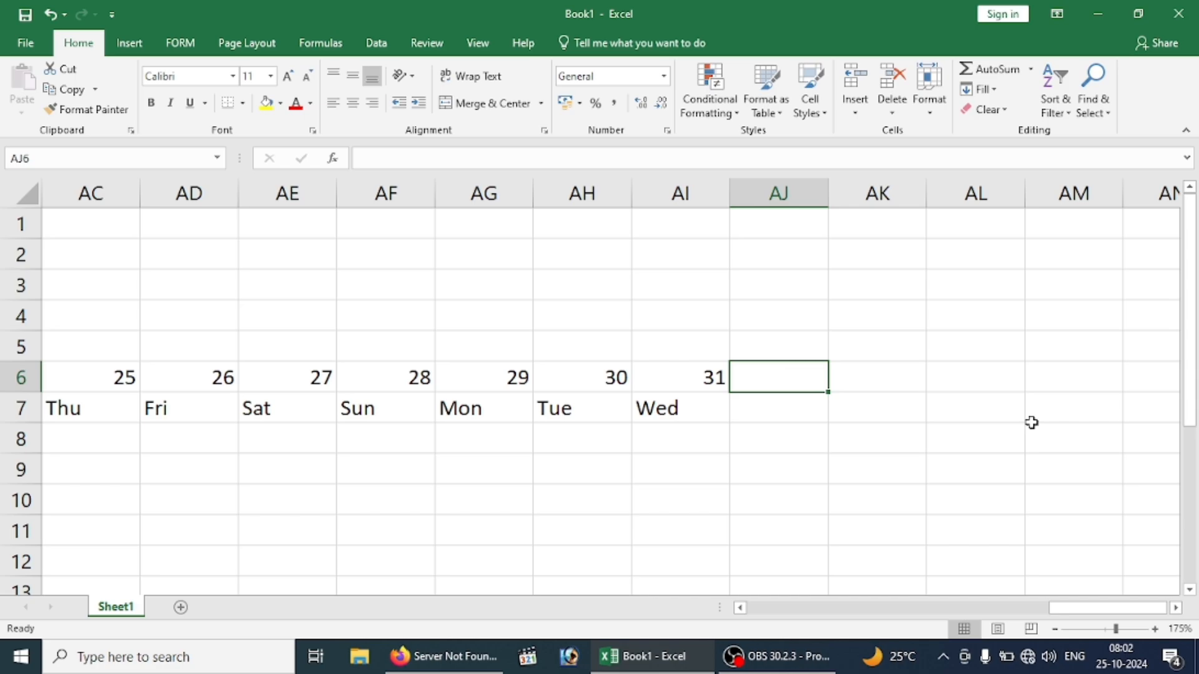
pyautogui.write('Tota')
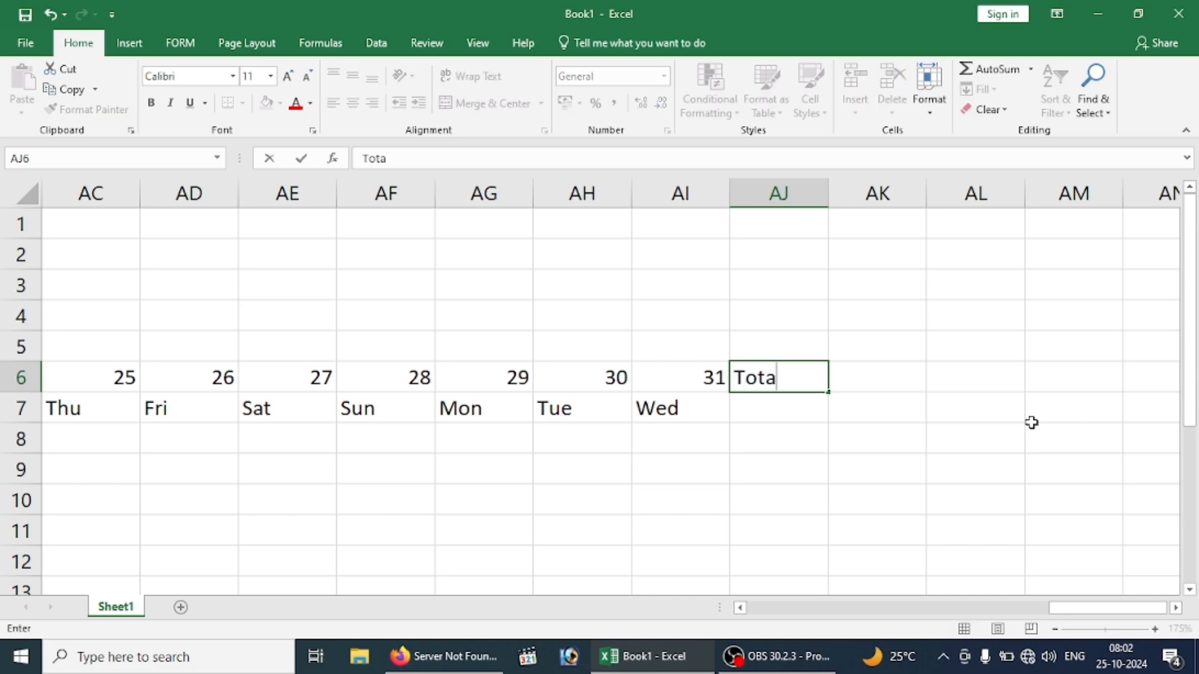
pyautogui.write('l Days')
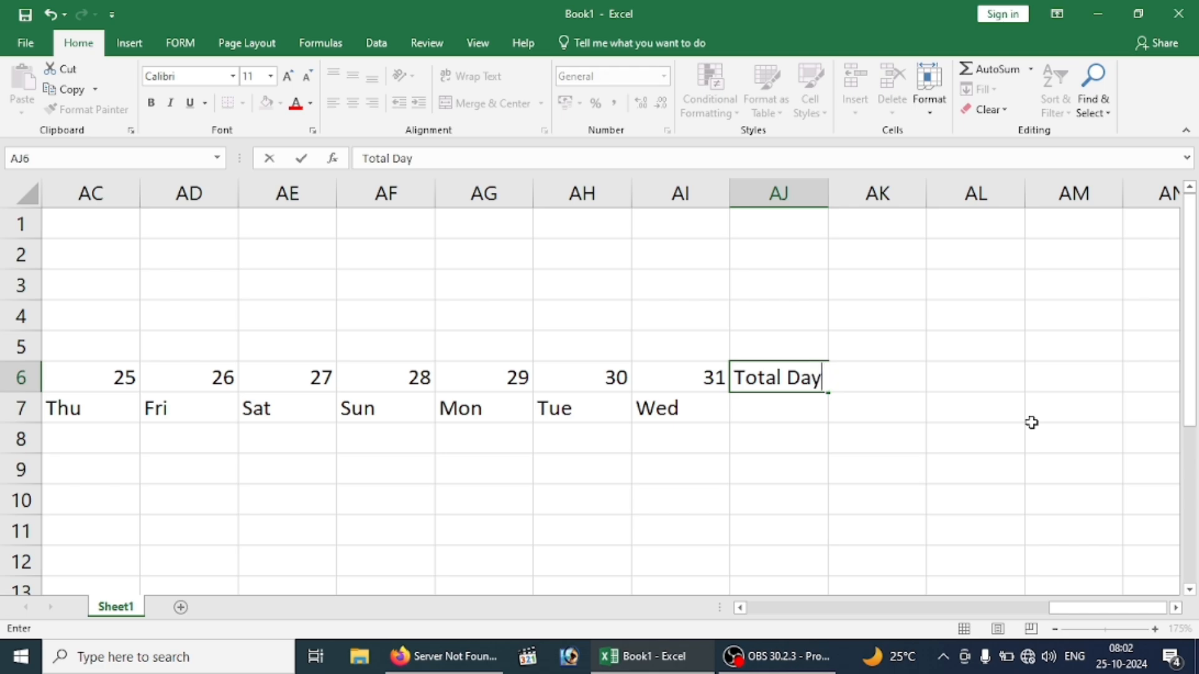
pyautogui.press('Tab')
pyautogui.write('Pse')
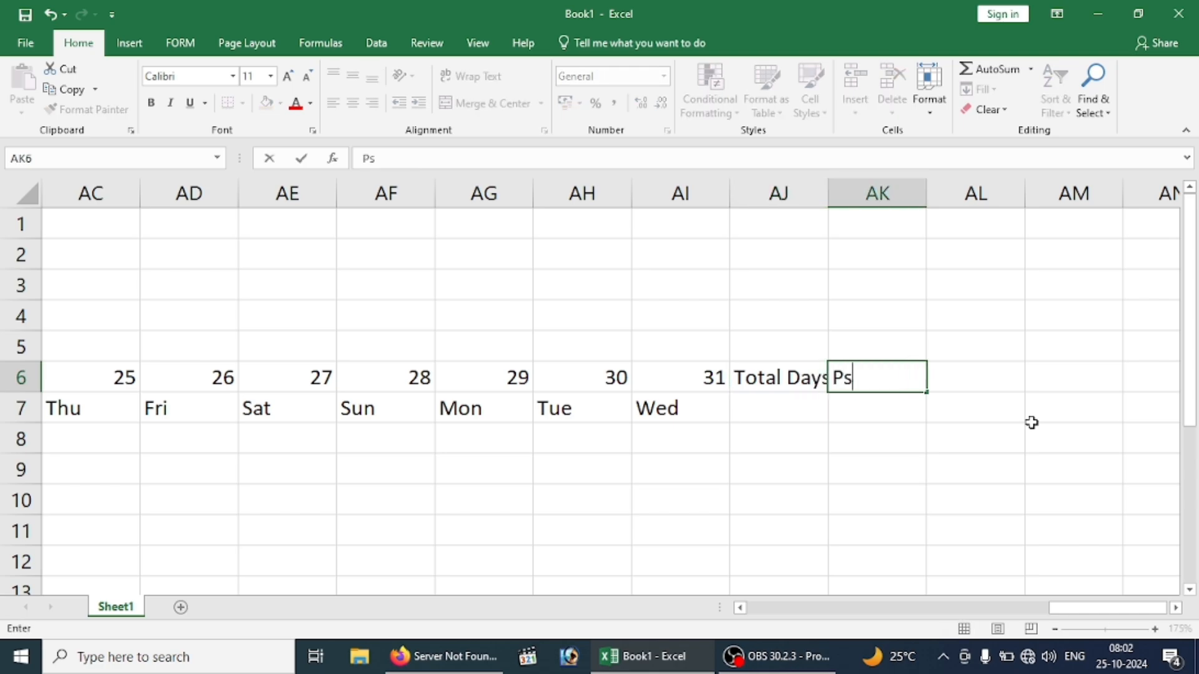
pyautogui.press('BackSpace')
pyautogui.press('BackSpace')
pyautogui.write('resent ')
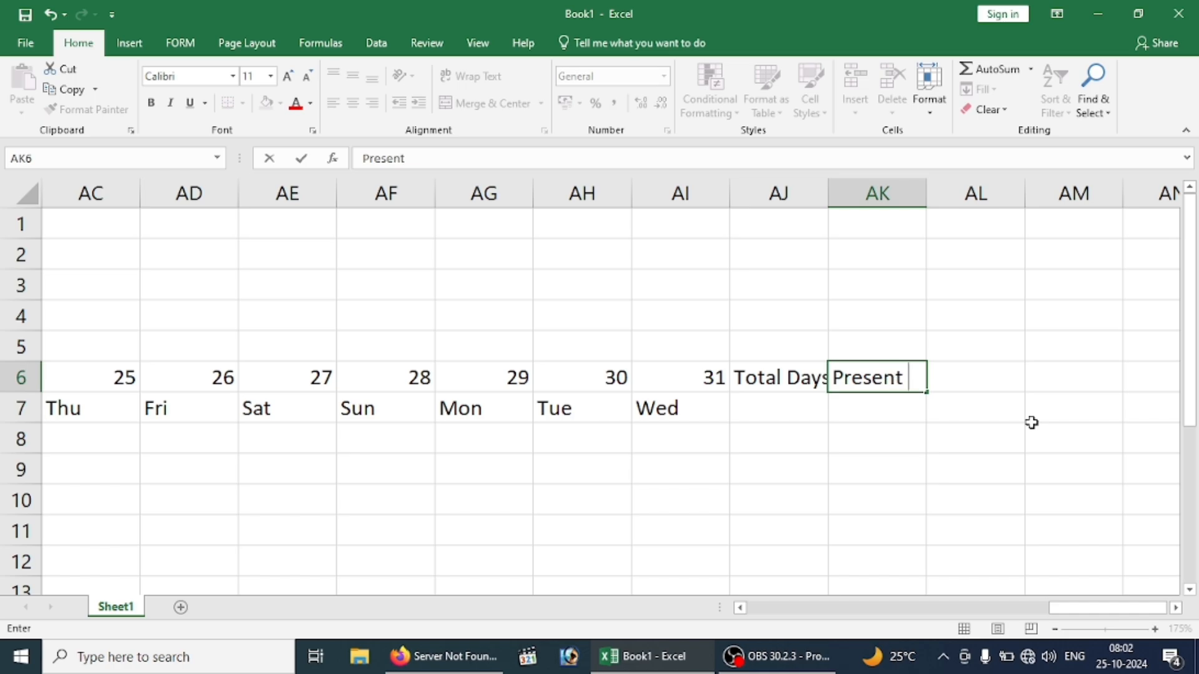
pyautogui.write('Days')
pyautogui.press('Tab')
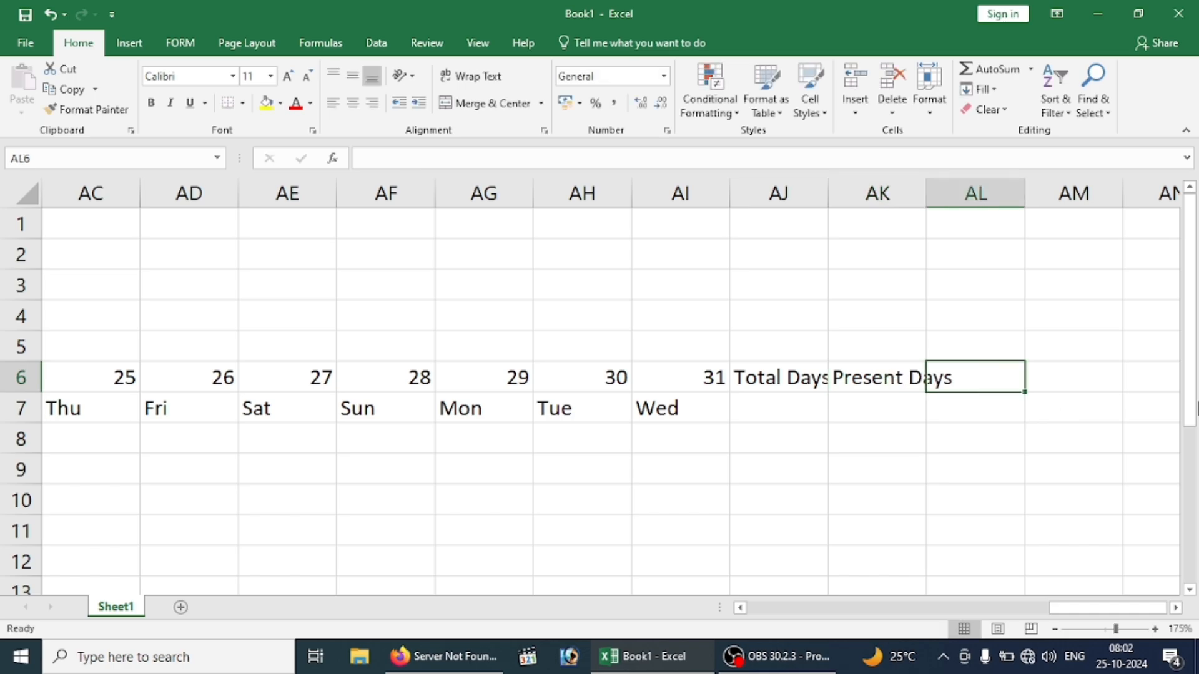
# Enter the headers Absent Days in cell AL6 and Halfday in cell AM6.
pyautogui.write('ab')
pyautogui.press('BackSpace')
pyautogui.press('BackSpace')
pyautogui.write('a')
pyautogui.press('BackSpace')
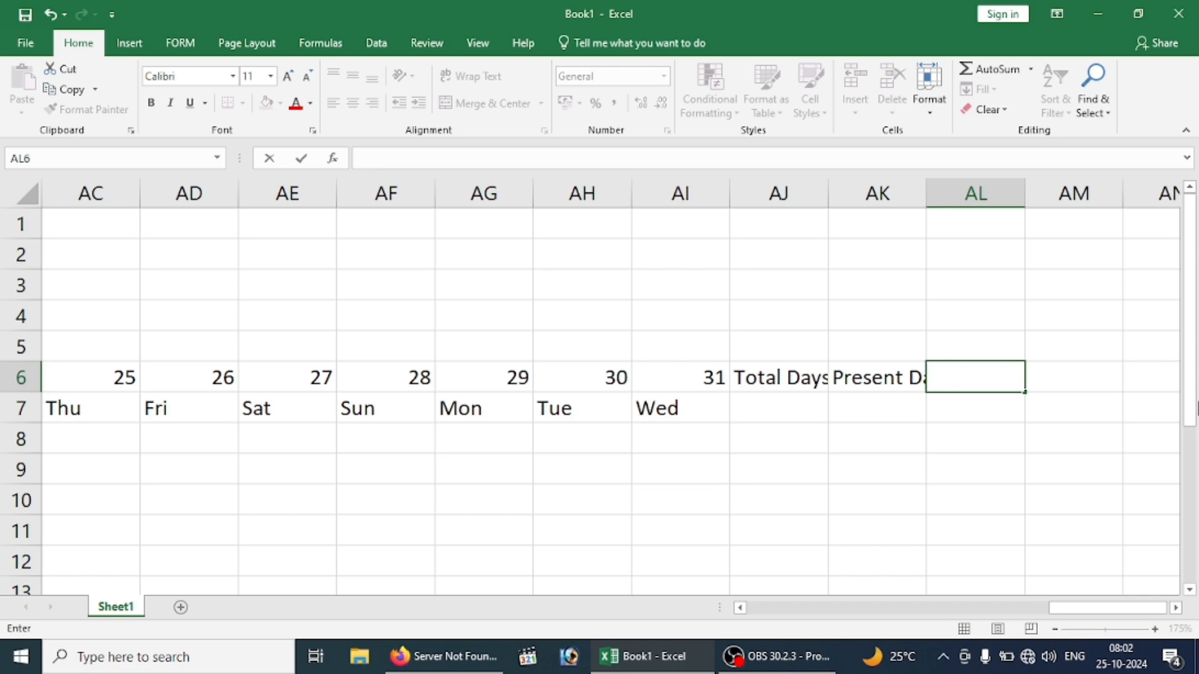
pyautogui.write('Abse')
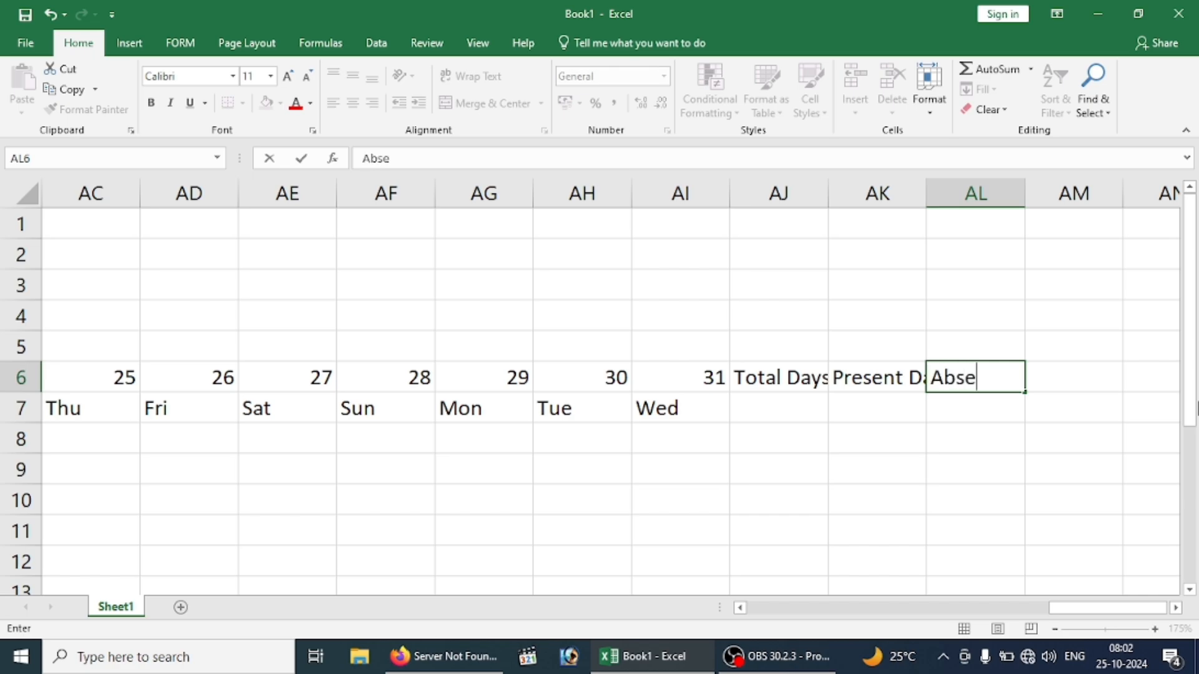
pyautogui.write('nt Days')
pyautogui.press('Tab')
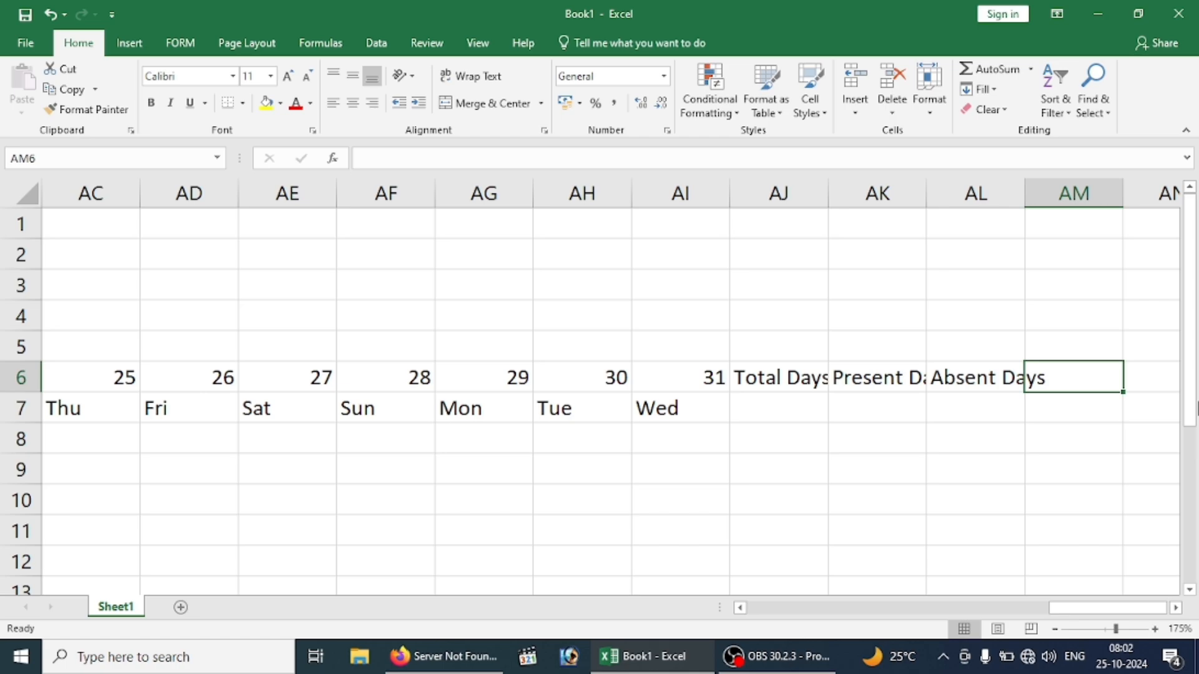
pyautogui.write('Halfday')
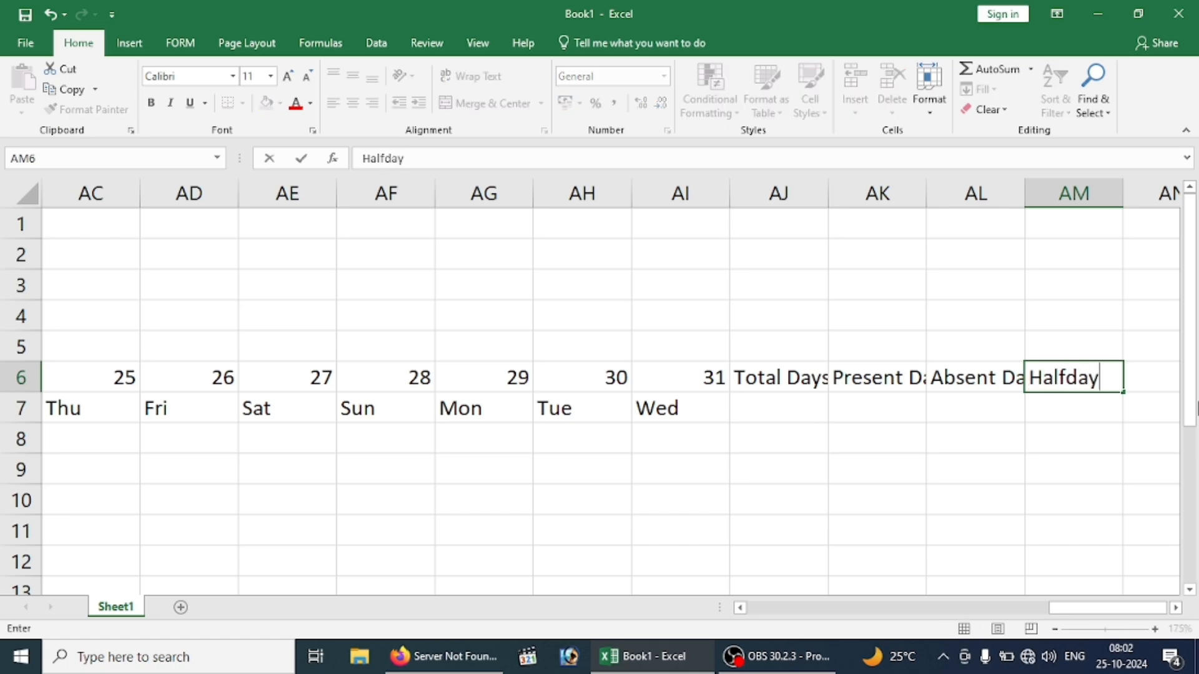
pyautogui.press('Tab')
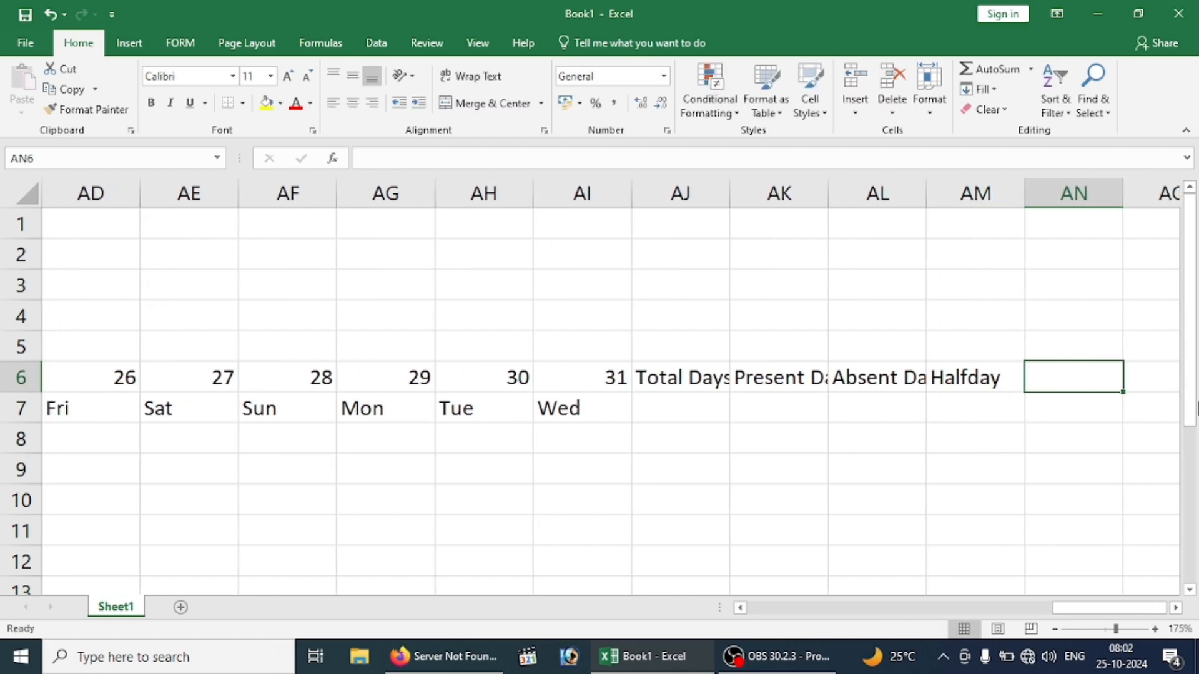
# Enter the header Holiday in cell AN6.
pyautogui.write('H')
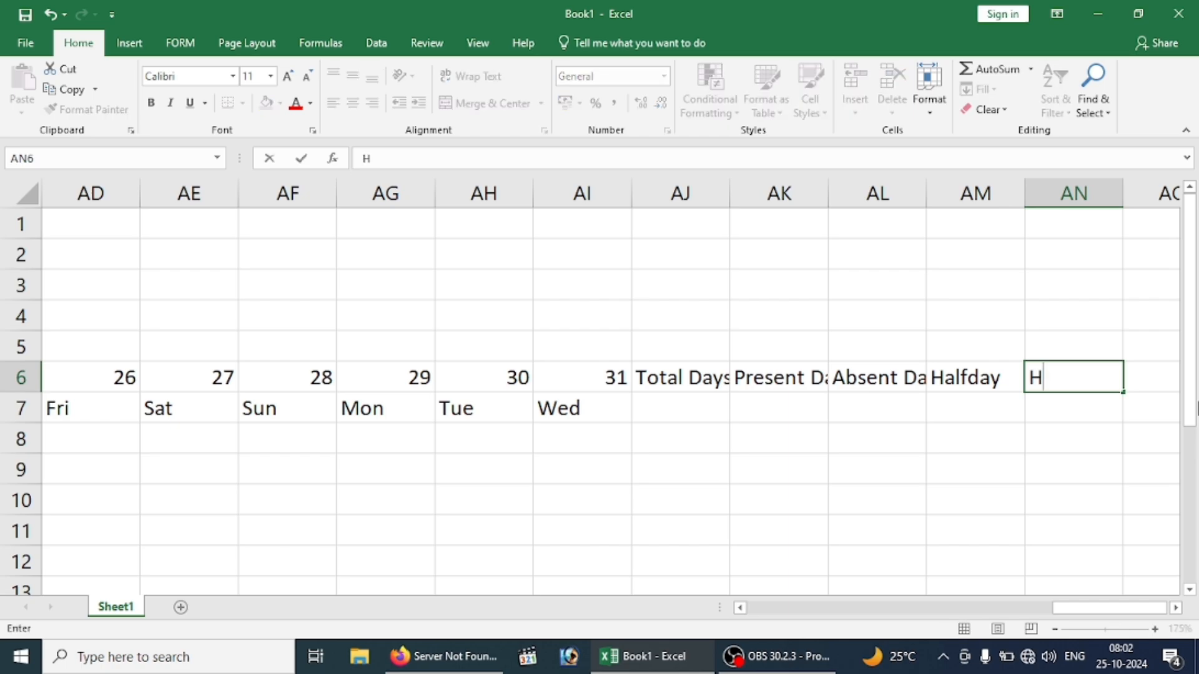
pyautogui.write('iloday')
pyautogui.press('Tab')
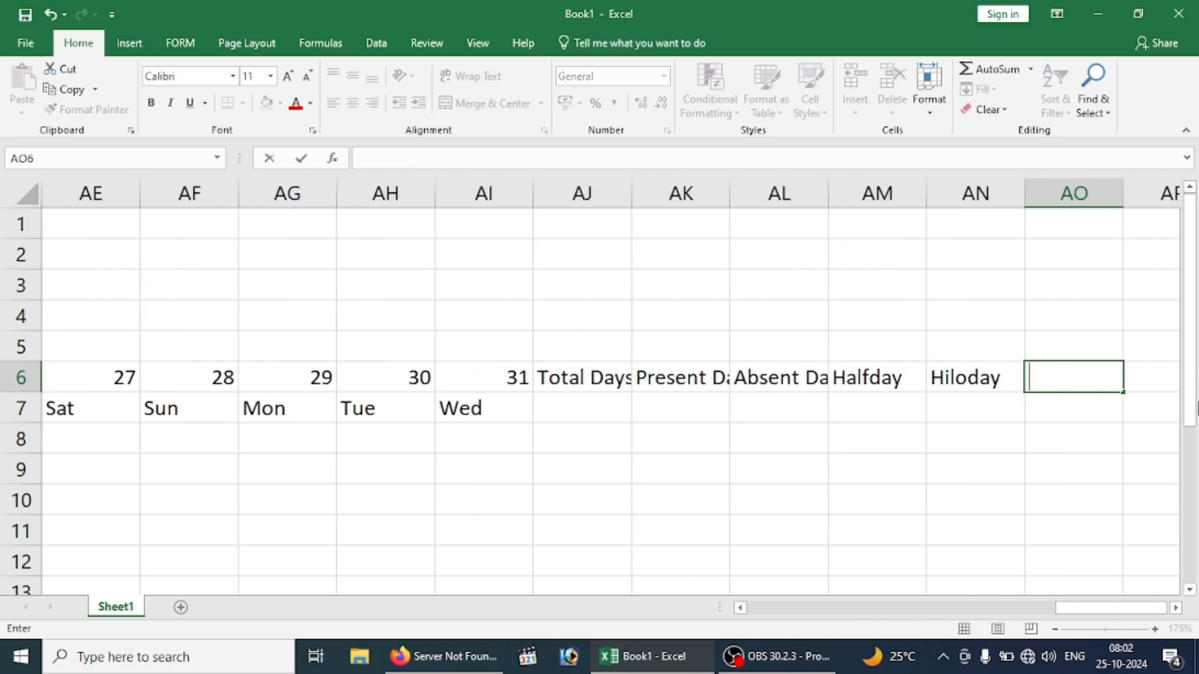
pyautogui.press('Left')
pyautogui.write('Holiday')
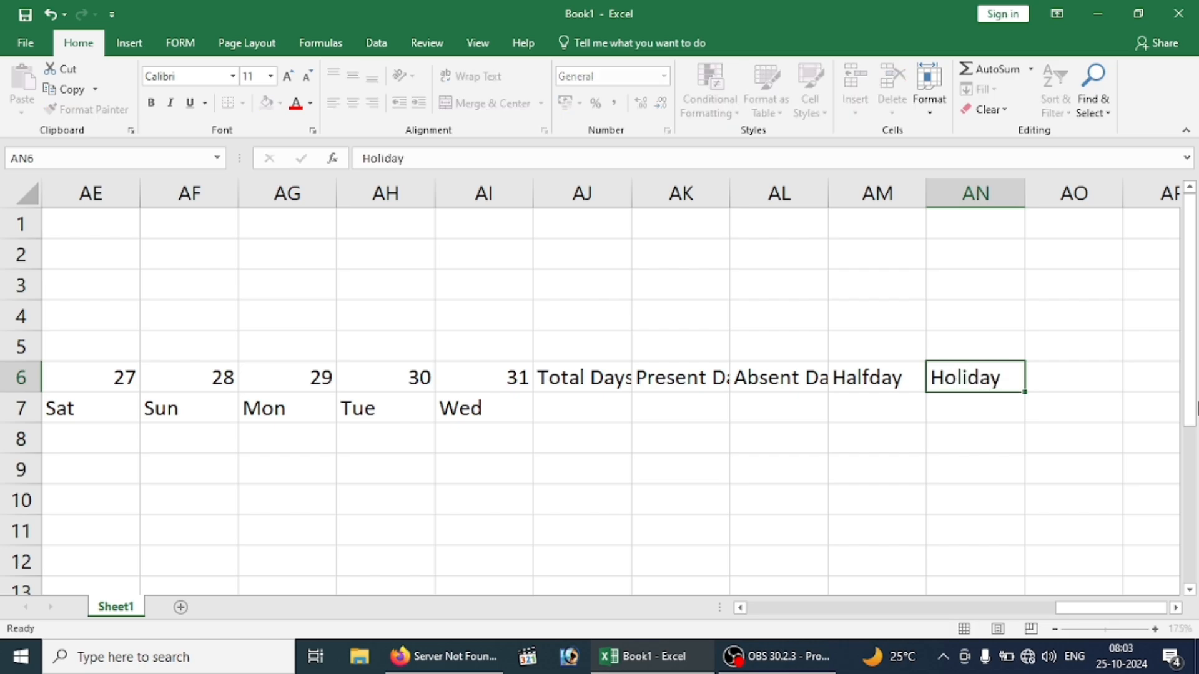
pyautogui.press('Tab')
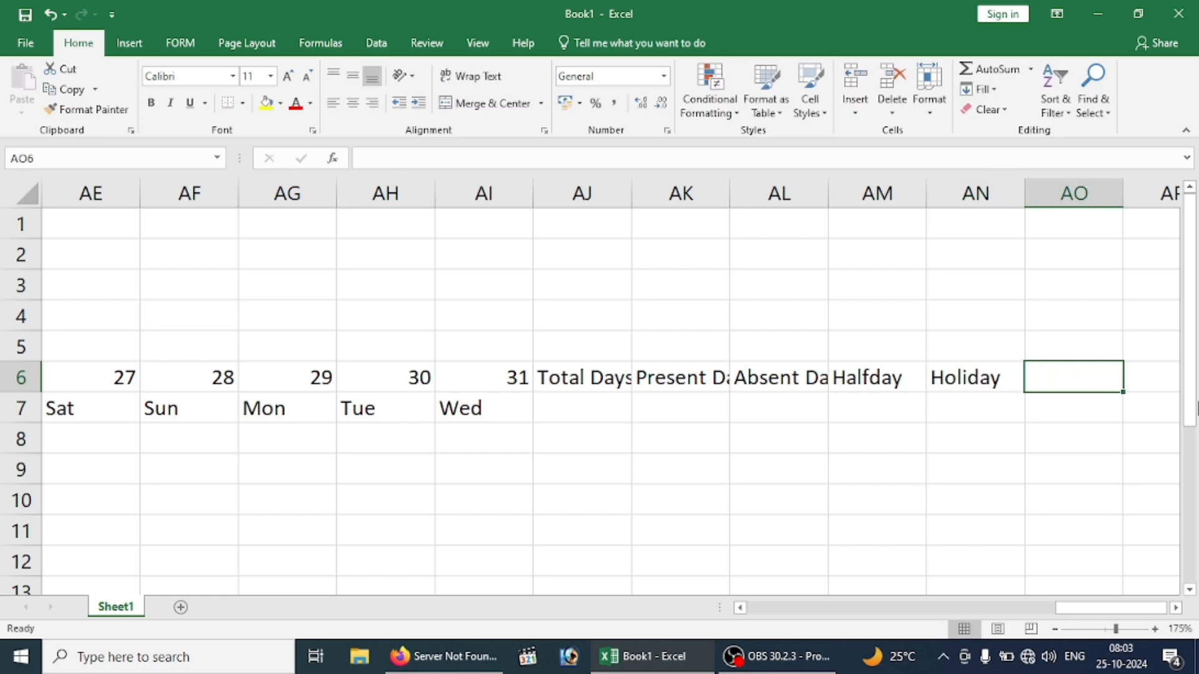
# Enter the headers Total Sunday in cell AO6 and Total Work Days in cell AP6.
pyautogui.write('Total Sunday')
pyautogui.press('Tab')
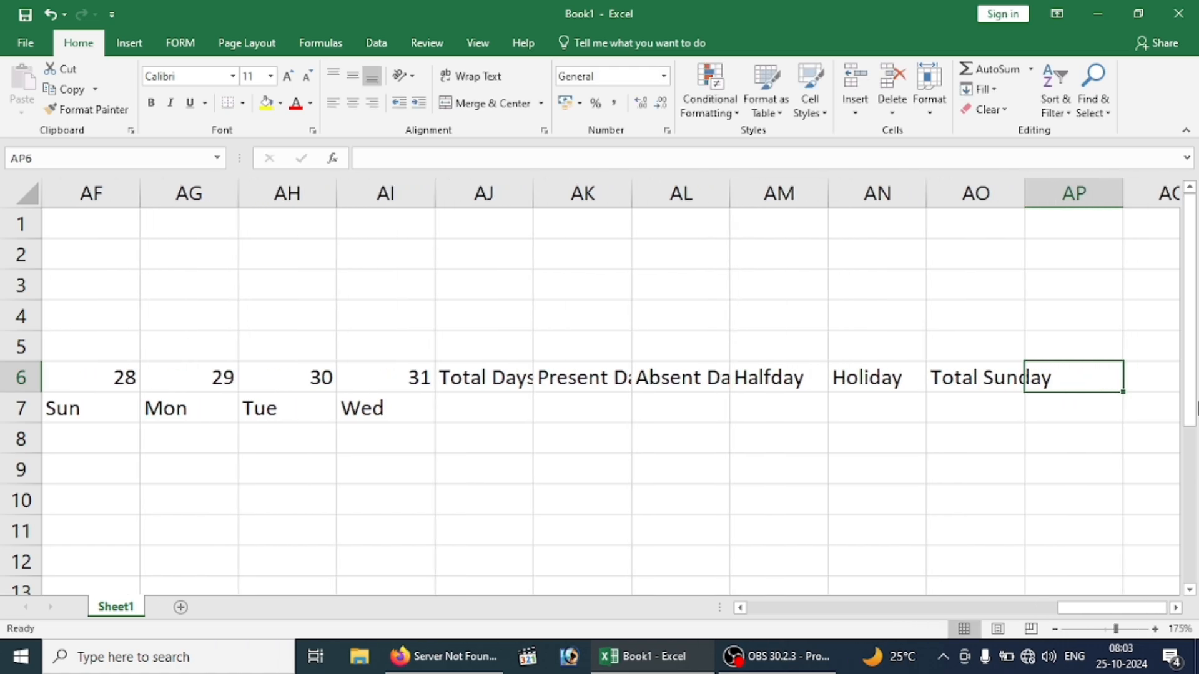
pyautogui.write('Tor')
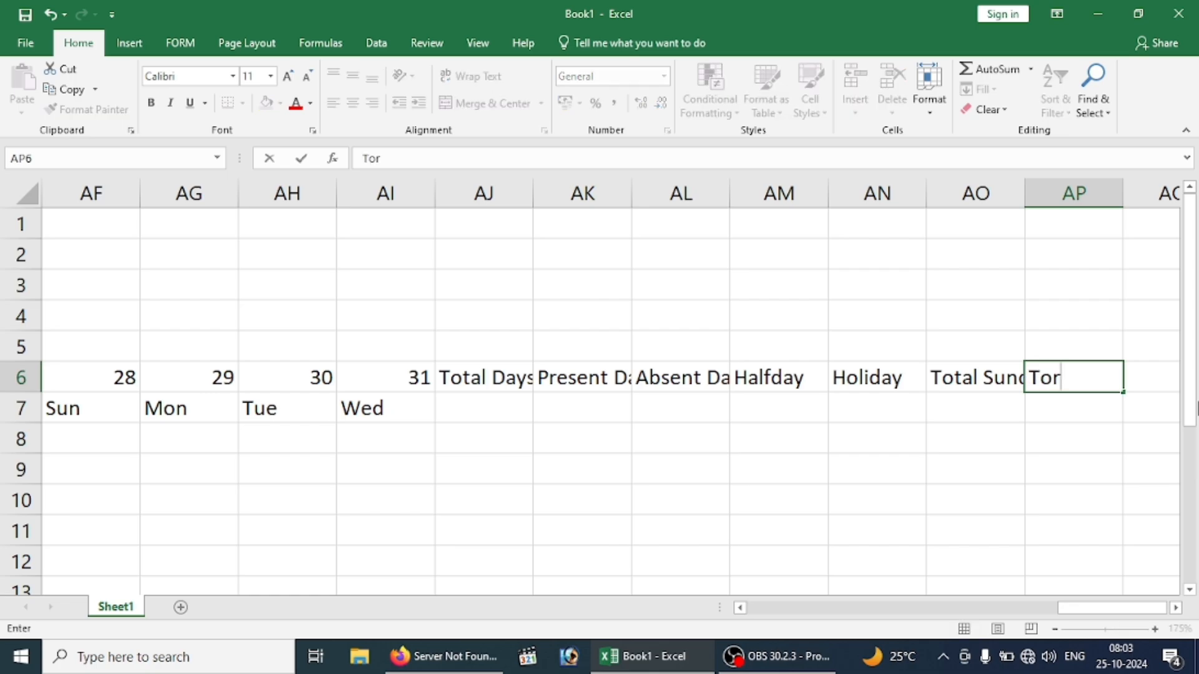
pyautogui.press('BackSpace')
pyautogui.write('tal Wor')
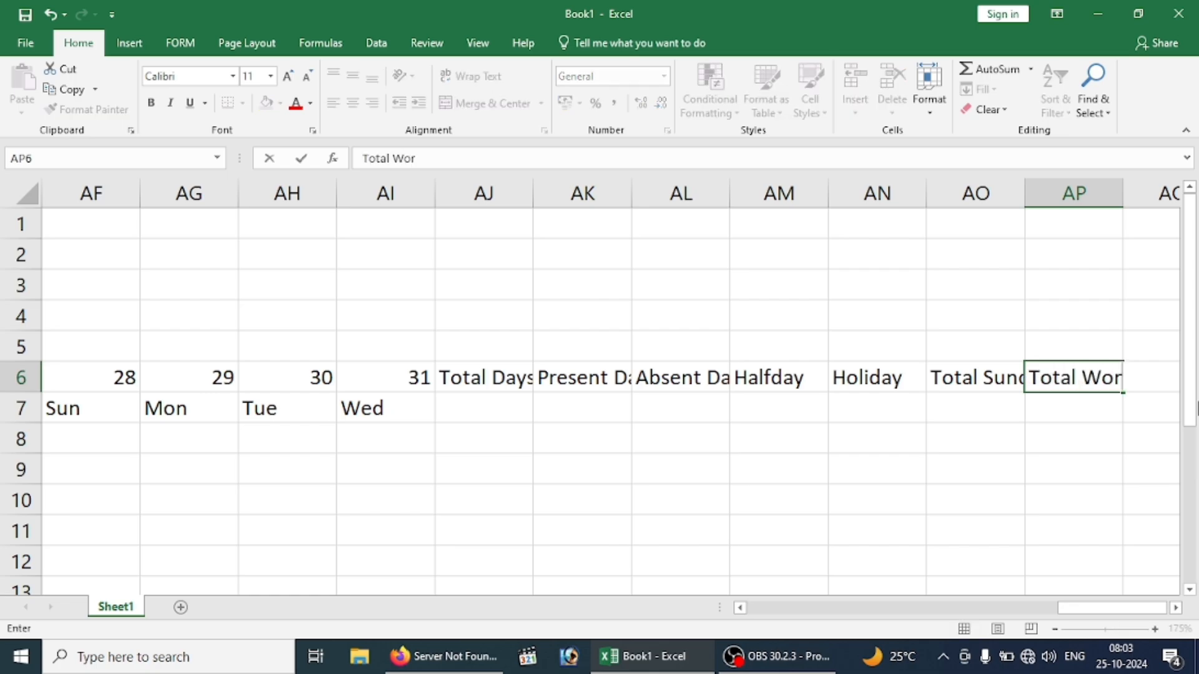
pyautogui.write('k Days')
pyautogui.press('Tab')
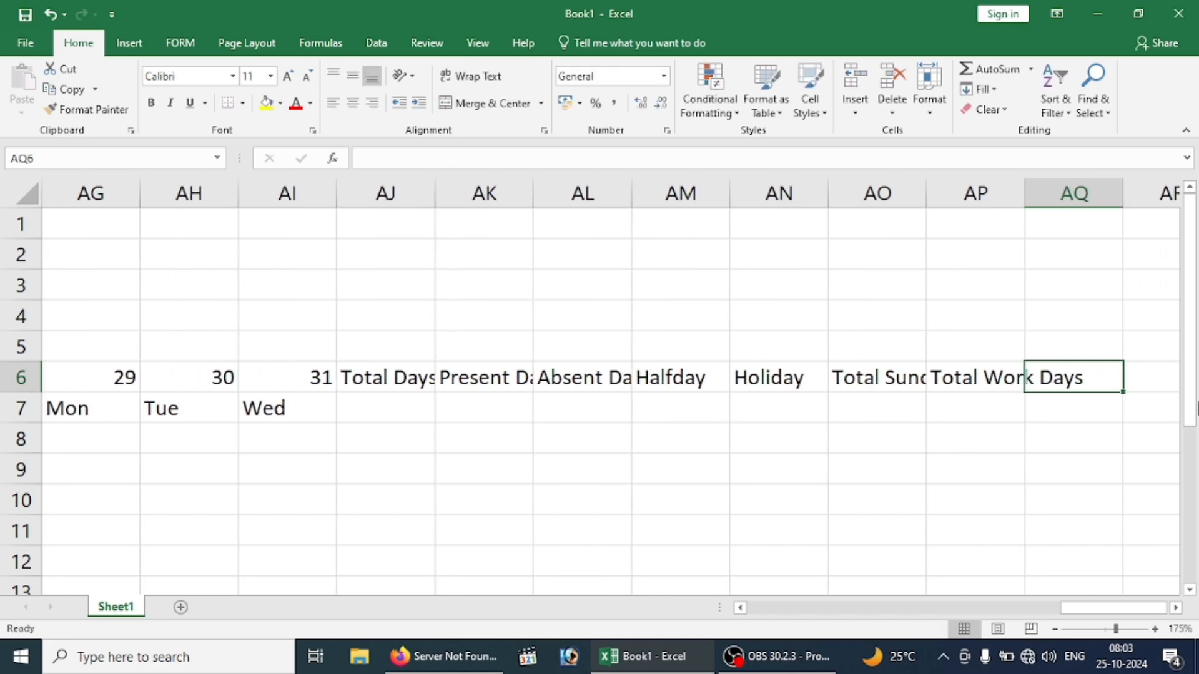
# AutoFit the widths of columns K through AQ to their contents.
pyautogui.press('Left')
pyautogui.press('Left')
pyautogui.press('Left')
pyautogui.press('Left')
pyautogui.press('Left')
pyautogui.press('Left')
pyautogui.press('Left')
pyautogui.press('Left')
pyautogui.press('Left')
pyautogui.press('Left')
pyautogui.press('Left')
pyautogui.press('Left')
pyautogui.press('Left')
pyautogui.press('Left')
pyautogui.press('Left')
pyautogui.press('Left')
pyautogui.press('Left')
pyautogui.press('Left')
pyautogui.press('Left')
pyautogui.press('Left')
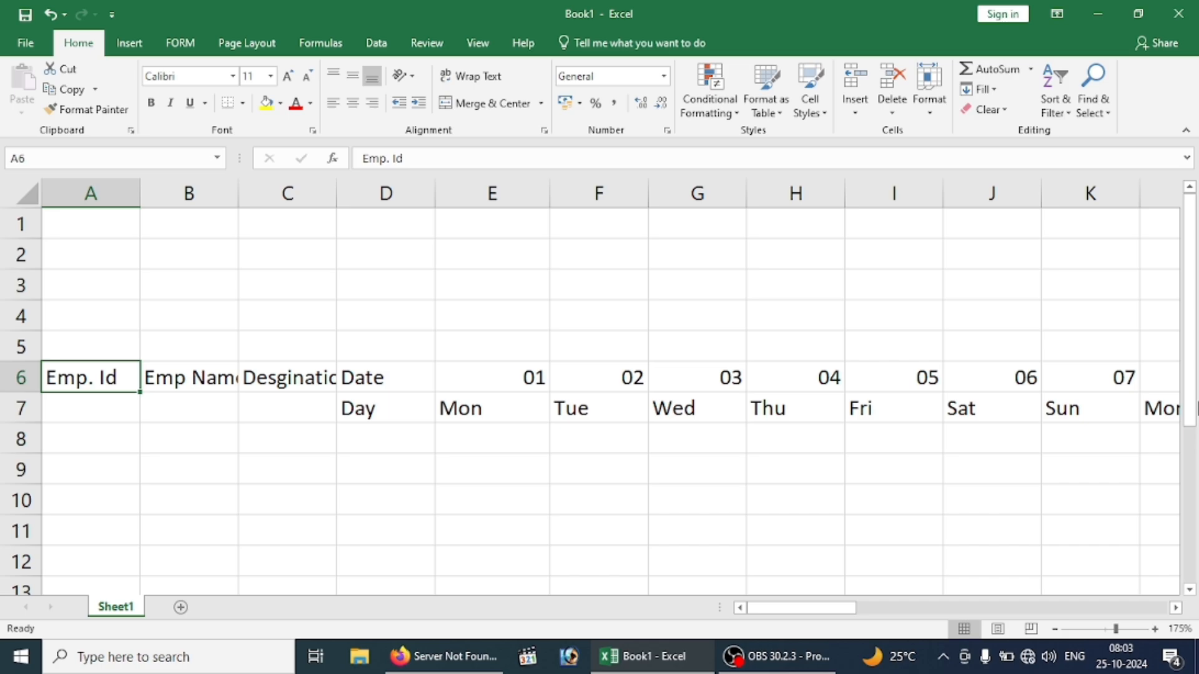
pyautogui.hscroll(5, 1075, 337)
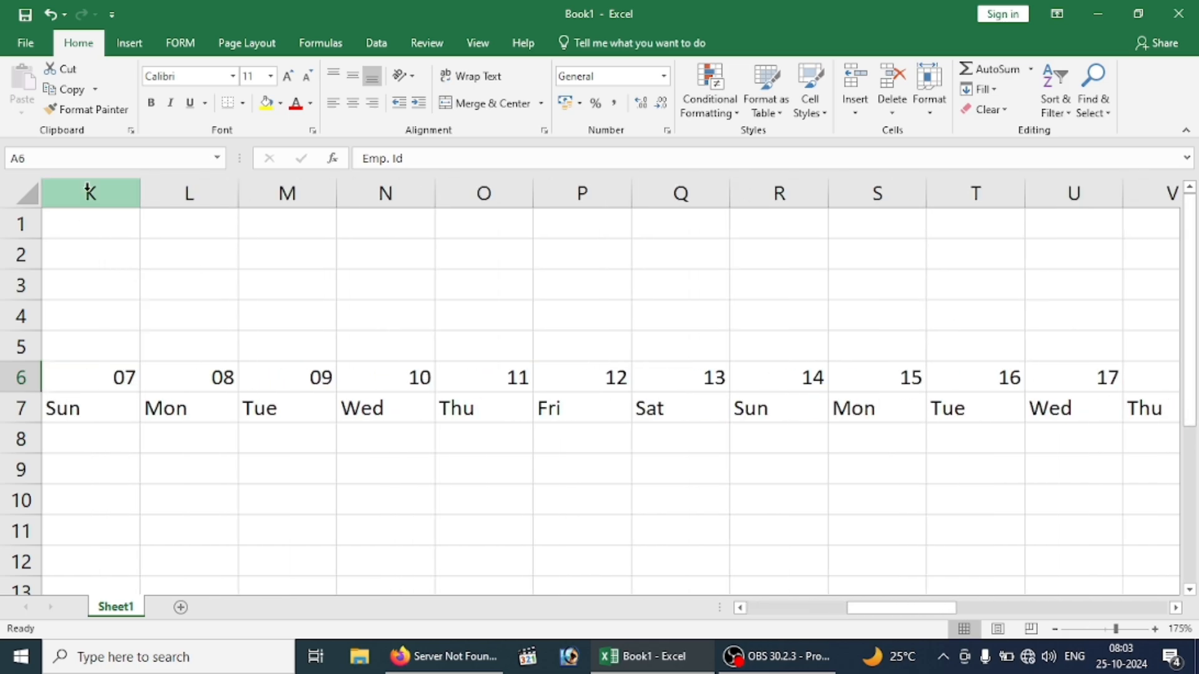
pyautogui.moveTo(88, 191); pyautogui.dragTo(331, 308)
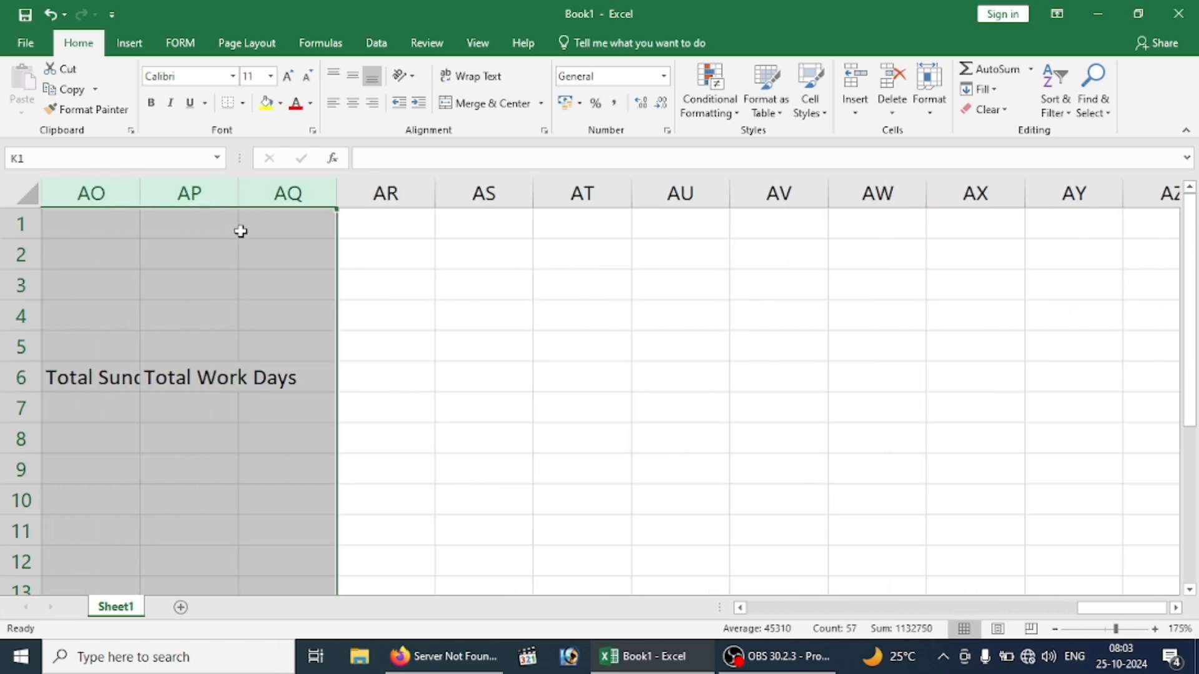
pyautogui.doubleClick(238, 191)
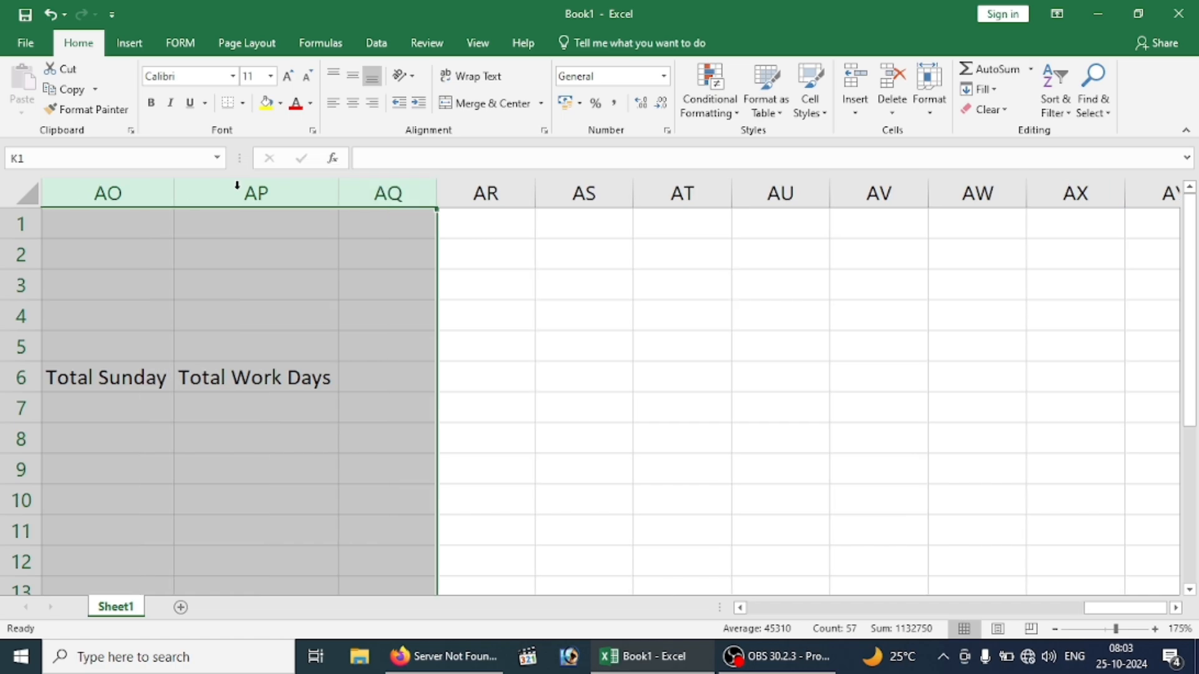
# AutoFit the width of every column to the contents of header rows 6 and 7.
pyautogui.click(254, 409)
pyautogui.press('Left')
pyautogui.press('Left')
pyautogui.press('Left')
pyautogui.press('Left')
pyautogui.press('Left')
pyautogui.press('Left')
pyautogui.press('Left')
pyautogui.press('Left')
pyautogui.press('Left')
pyautogui.press('Left')
pyautogui.press('Left')
pyautogui.press('Left')
pyautogui.press('Left')
pyautogui.press('Left')
pyautogui.press('Left')
pyautogui.press('Left')
pyautogui.press('Left')
pyautogui.press('Left')
pyautogui.press('Left')
pyautogui.press('Left')
pyautogui.press('Left')
pyautogui.press('Left')
pyautogui.press('Left')
pyautogui.press('Left')
pyautogui.press('Left')
pyautogui.press('Left')
pyautogui.press('Left')
pyautogui.press('Left')
pyautogui.press('Left')
pyautogui.press('Left')
pyautogui.press('Left')
pyautogui.press('Left')
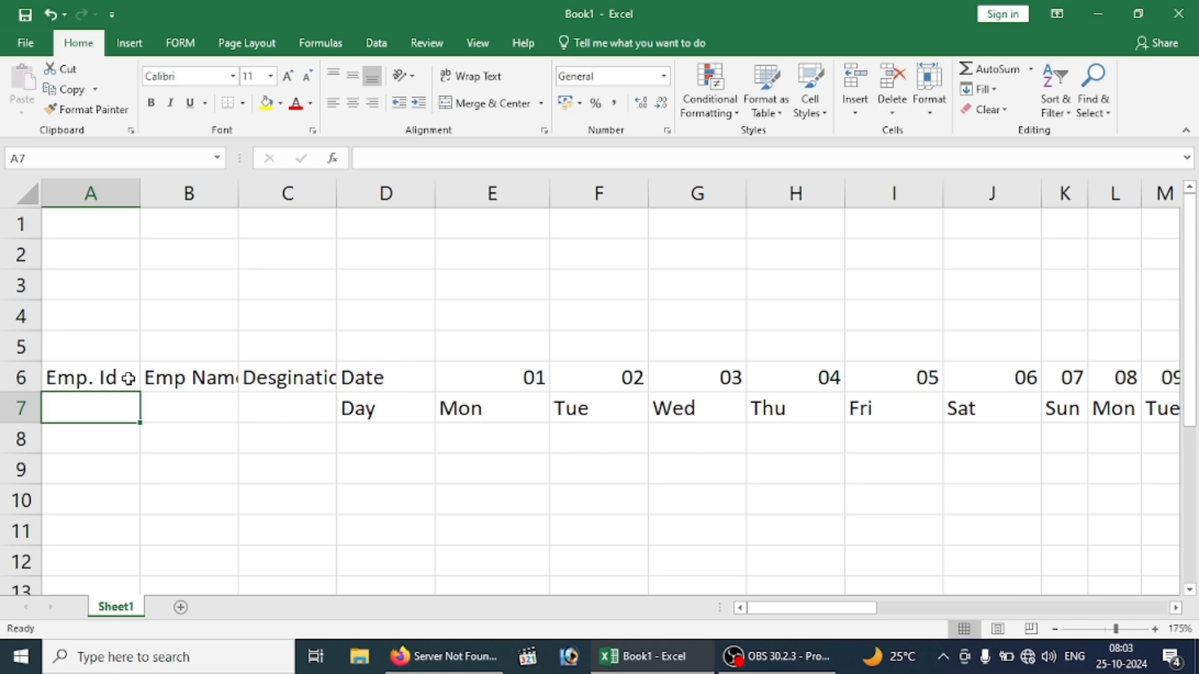
pyautogui.moveTo(27, 373); pyautogui.dragTo(20, 412)
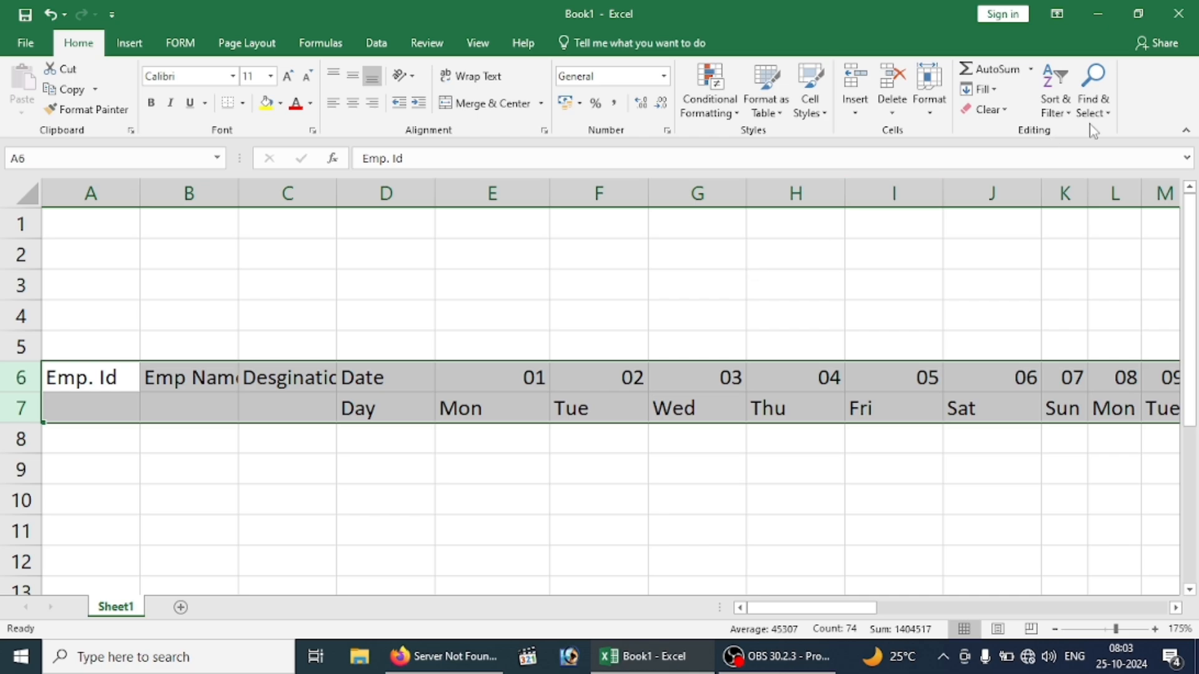
pyautogui.click(933, 98)
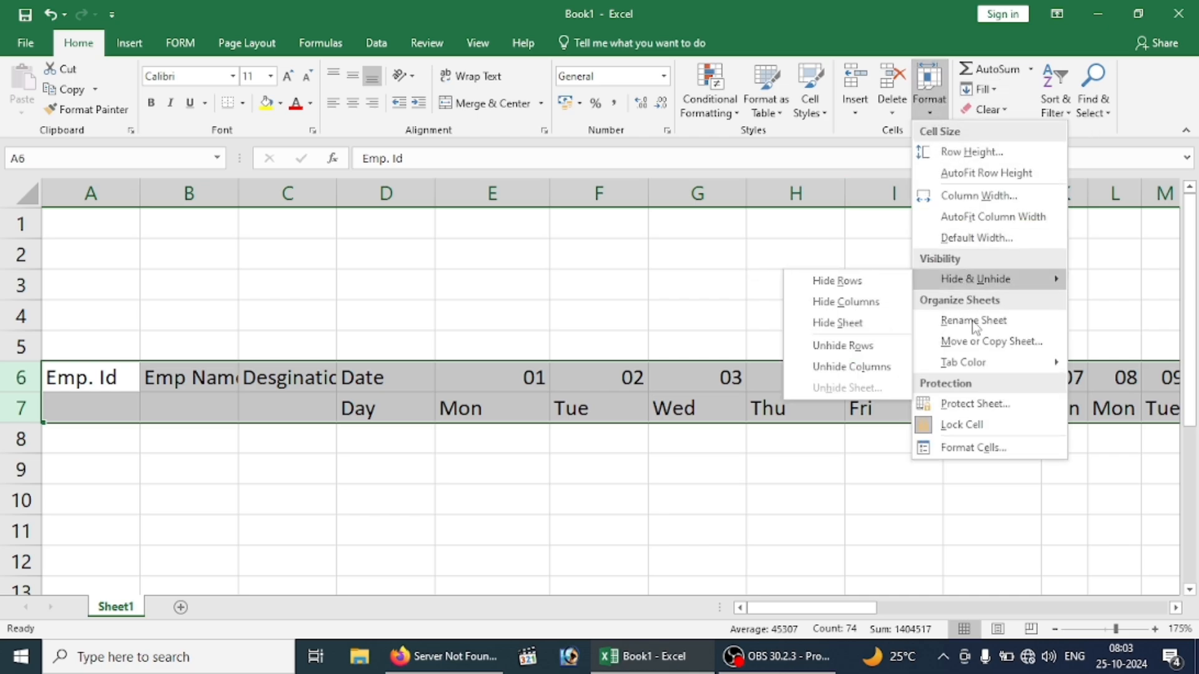
pyautogui.click(990, 219)
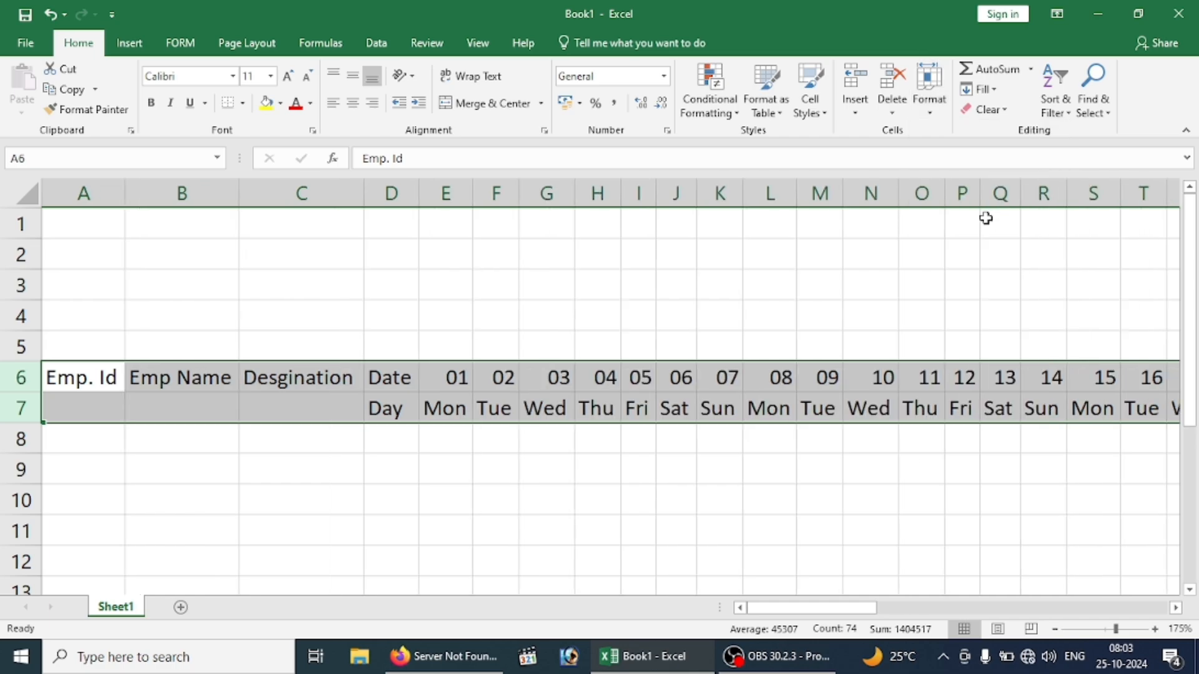
pyautogui.click(509, 462)
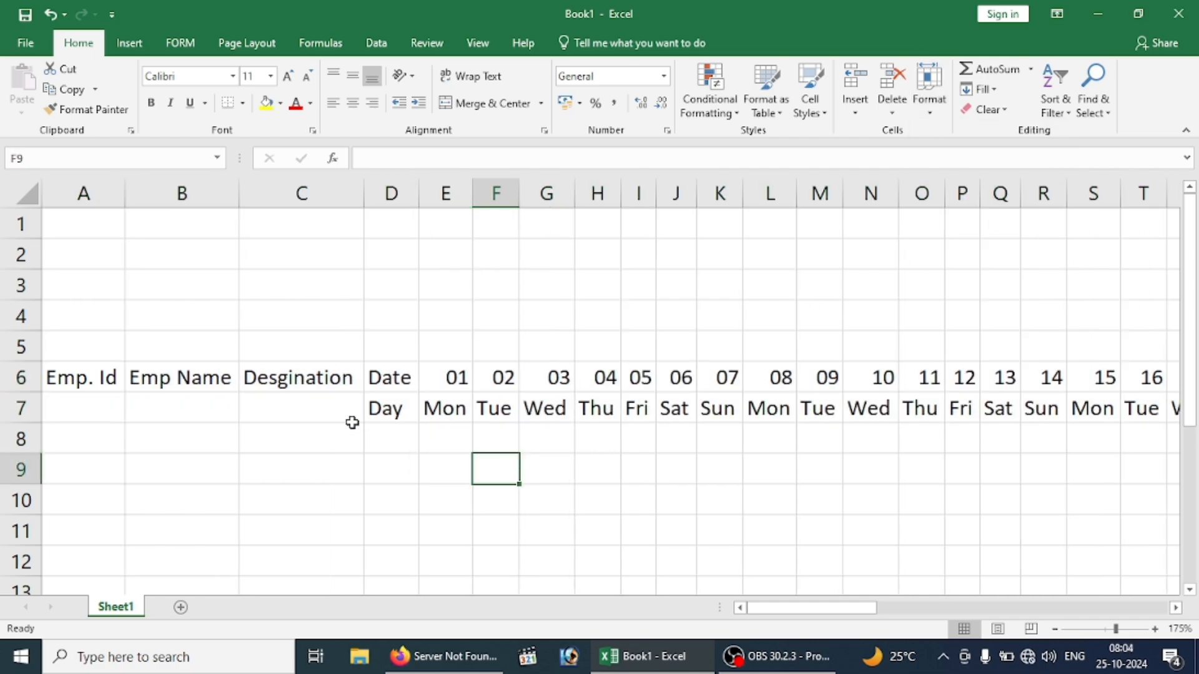
# AutoFit the column widths once more for the whole header range from Emp. Id to Total Work Days.
pyautogui.click(362, 384)
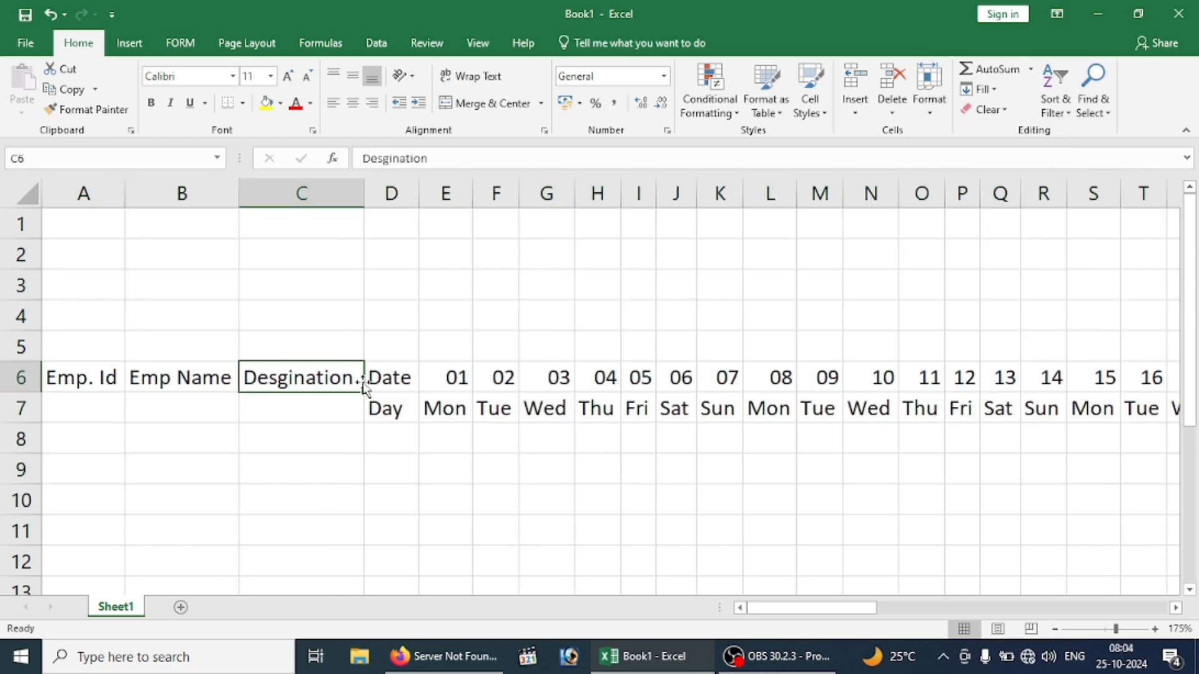
pyautogui.hotkey('ctrl', 'a')
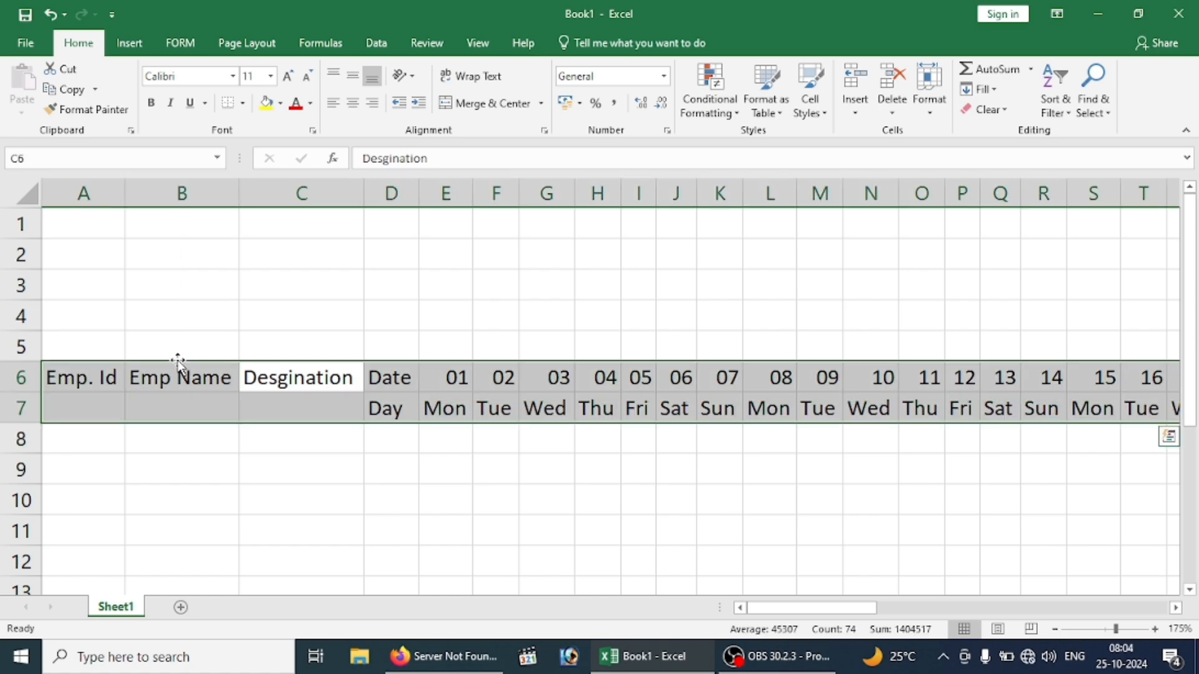
pyautogui.click(432, 390)
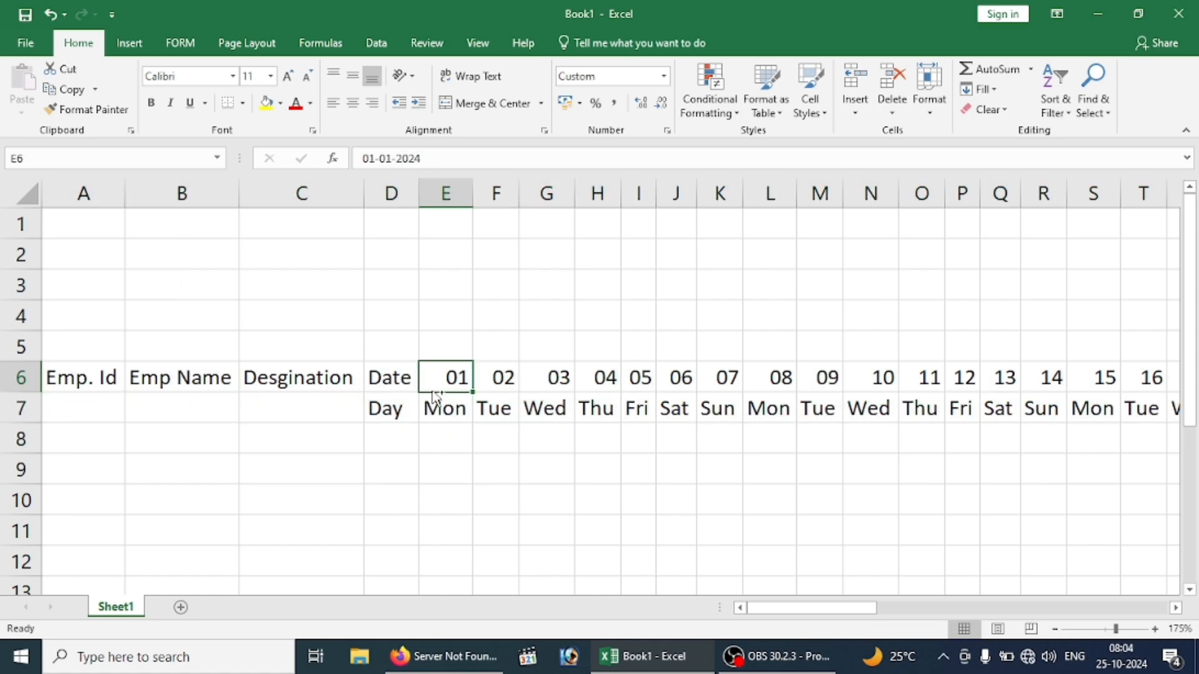
pyautogui.hotkey('ctrl', 'a')
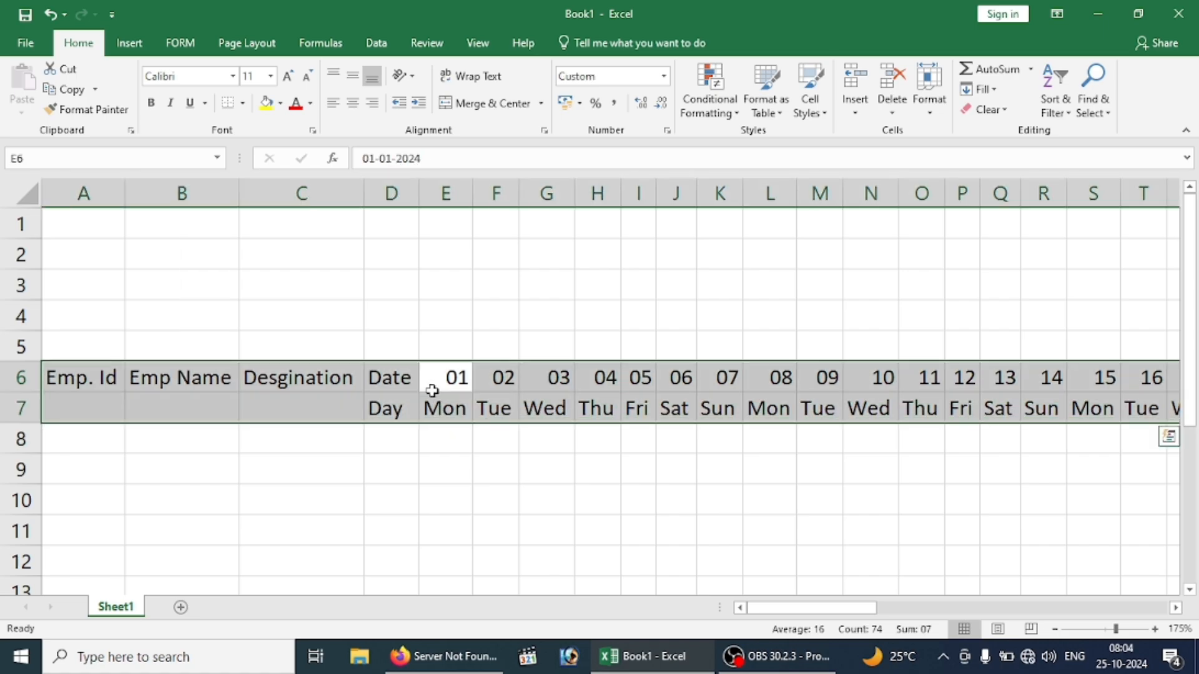
pyautogui.press('alt')
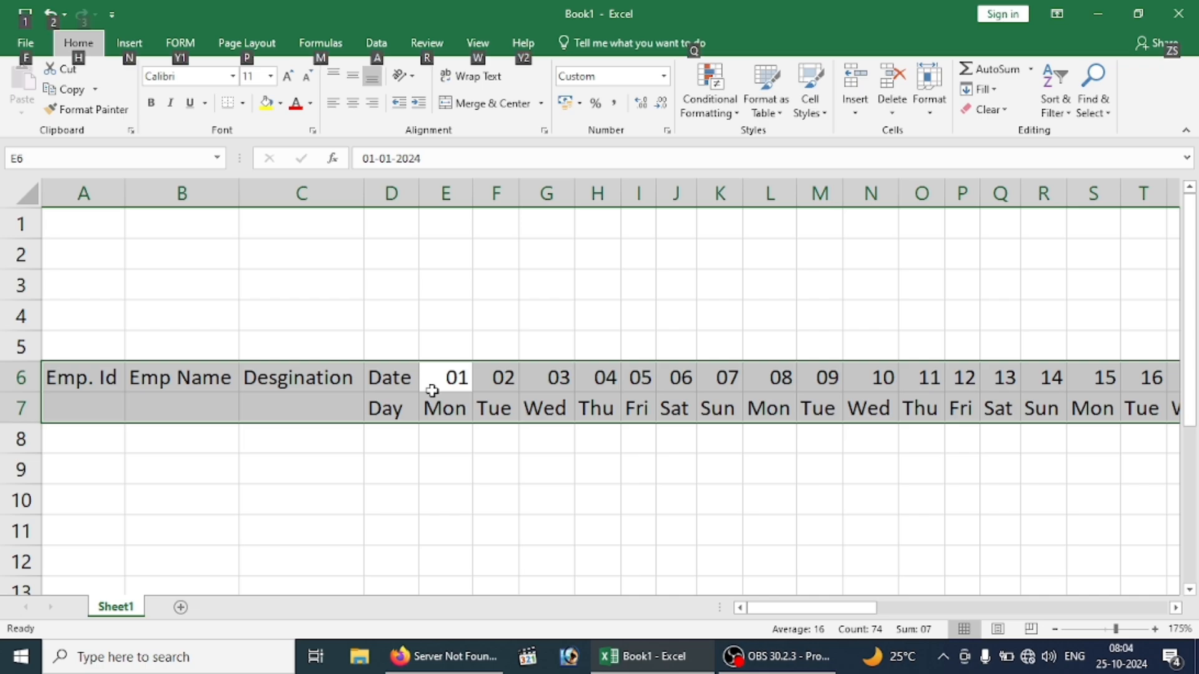
pyautogui.press('Escape')
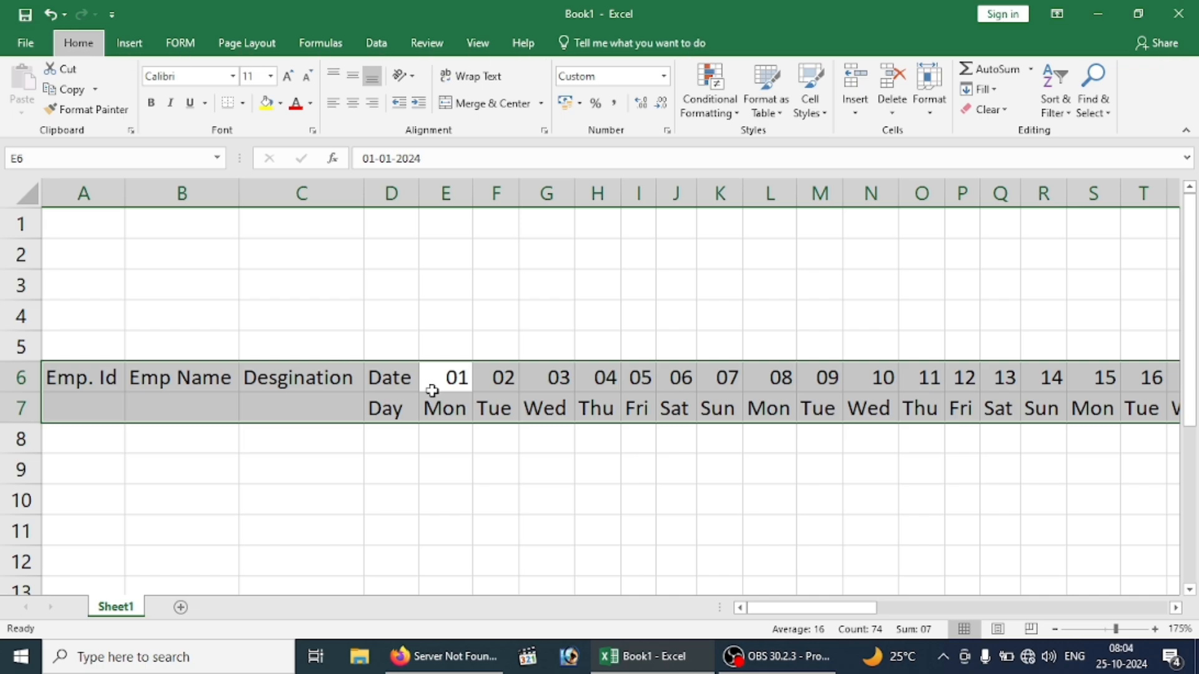
pyautogui.hotkey('alt', 'h')
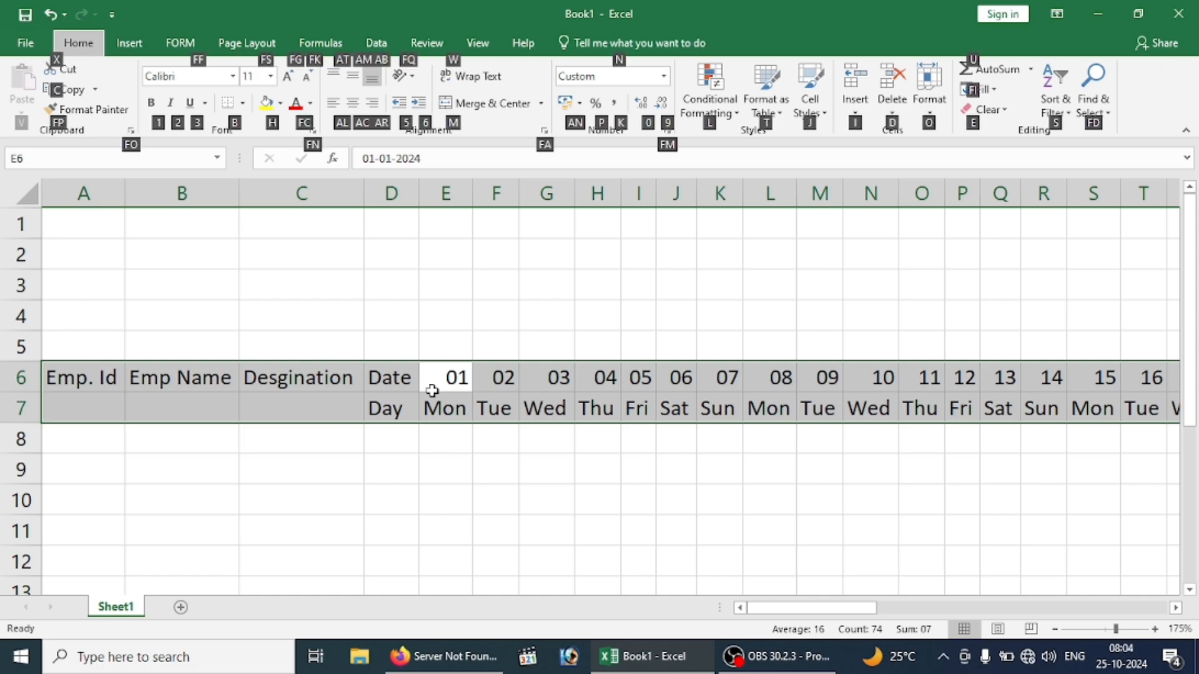
pyautogui.press('o')
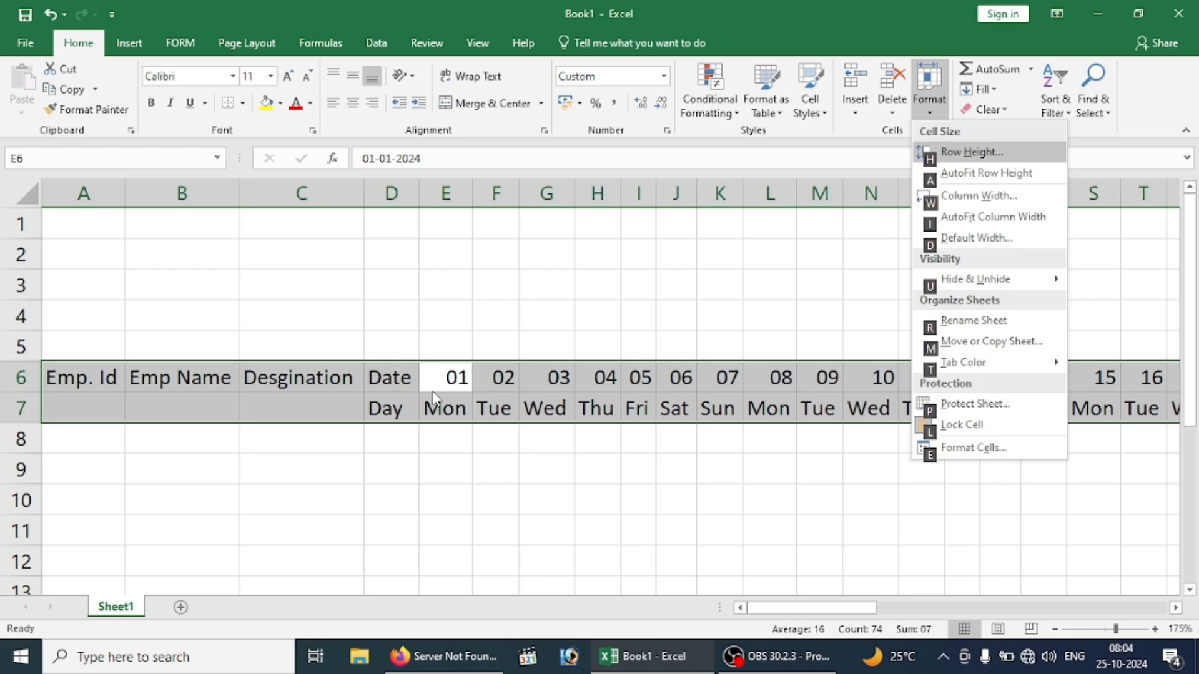
pyautogui.press('i')
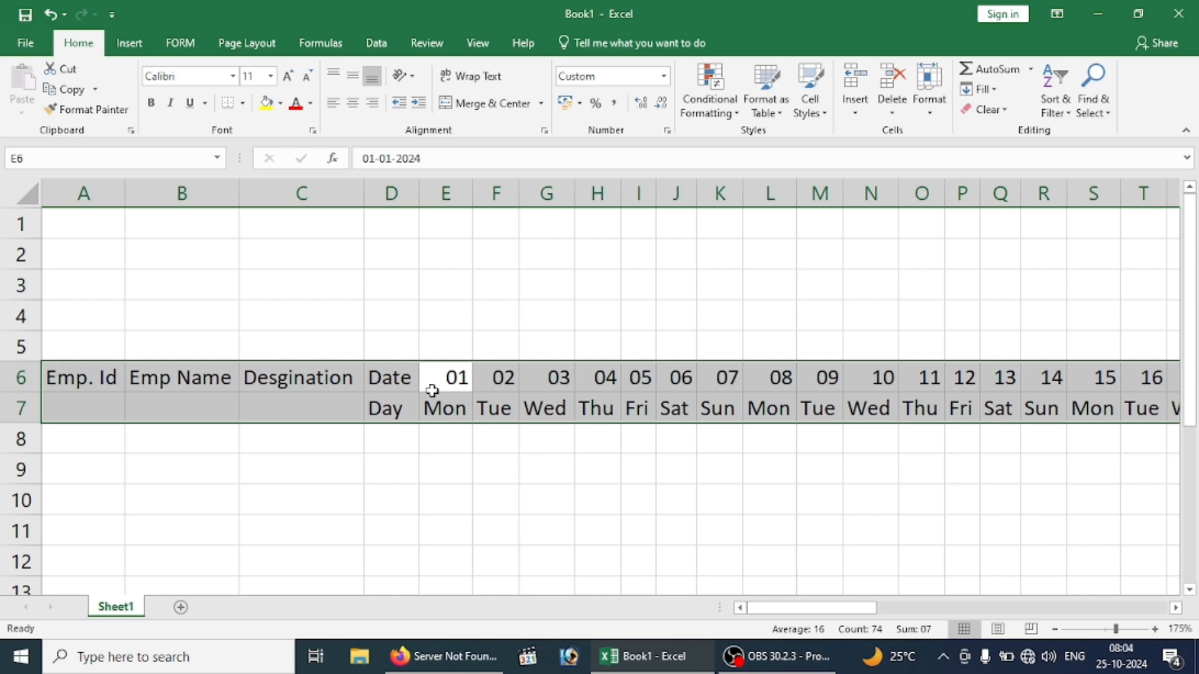
# Merge and center cells A1:AP2 into one title cell above the attendance table.
pyautogui.press('Left')
pyautogui.press('Left')
pyautogui.press('Left')
pyautogui.press('Left')
pyautogui.press('Up')
pyautogui.press('Up')
pyautogui.press('Up')
pyautogui.press('Up')
pyautogui.press('Up')
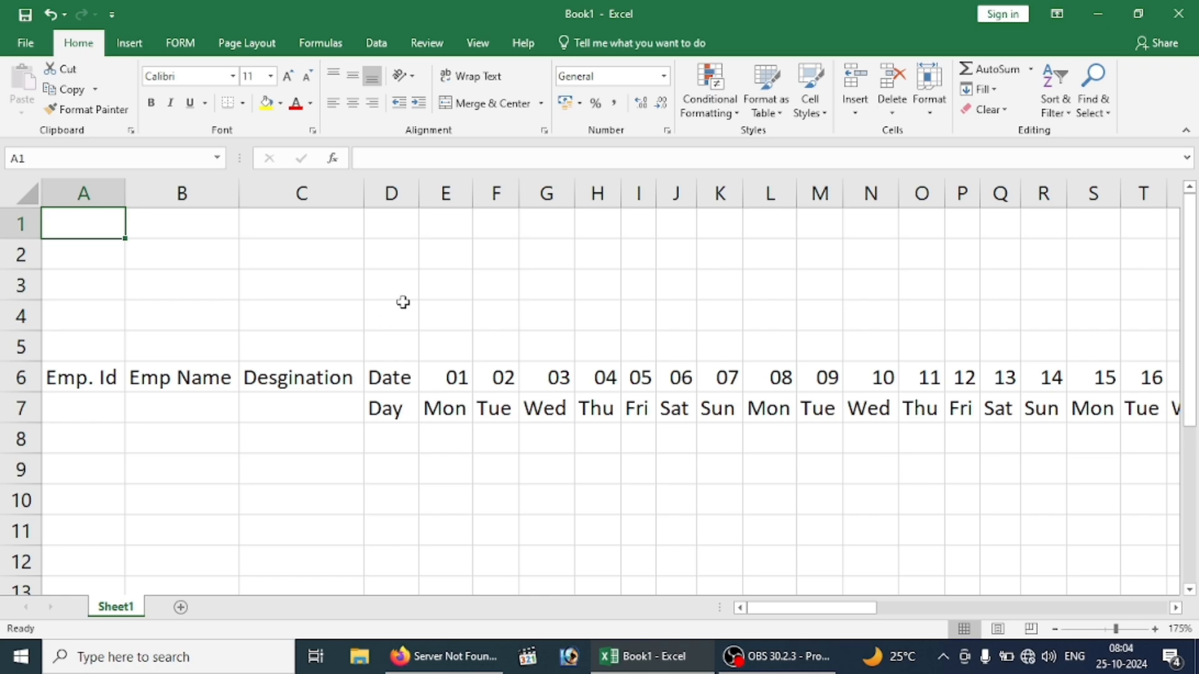
pyautogui.moveTo(87, 225); pyautogui.dragTo(883, 263)
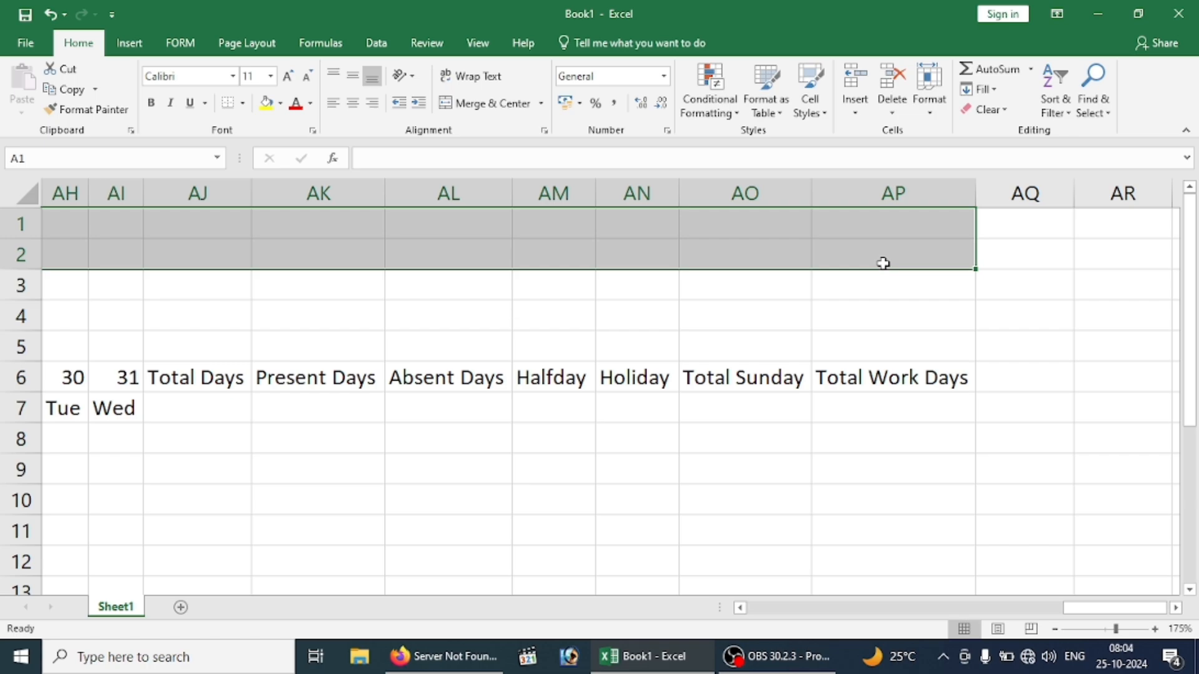
pyautogui.click(477, 108)
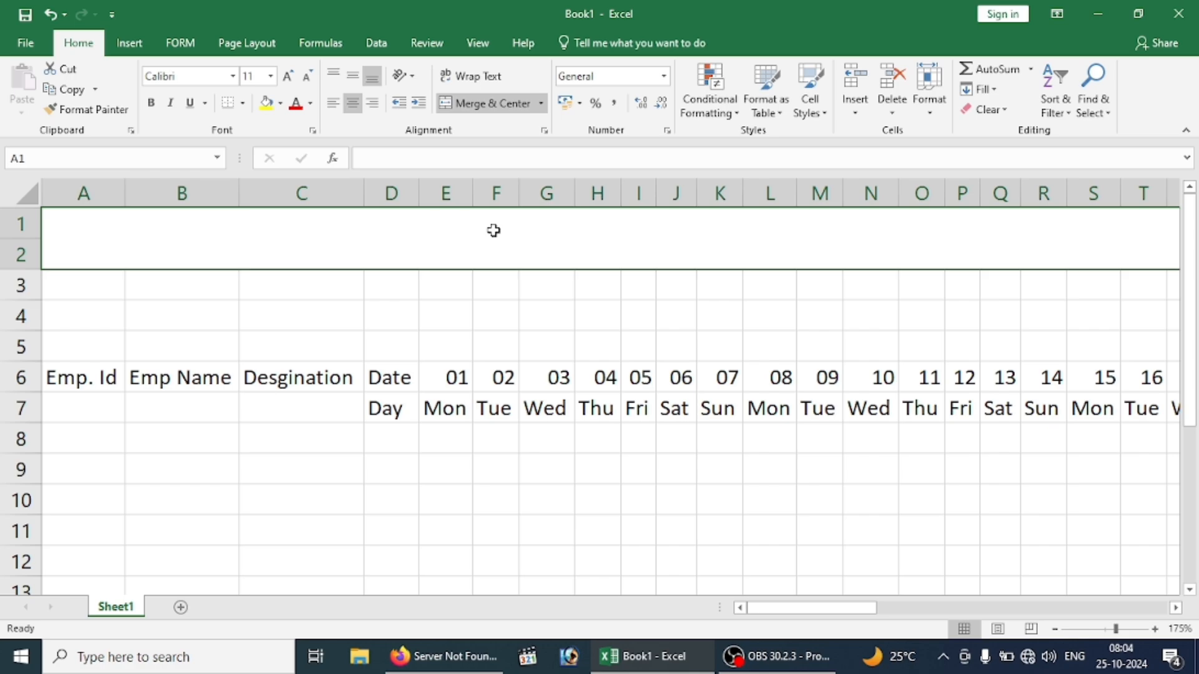
pyautogui.write('ATTEN')
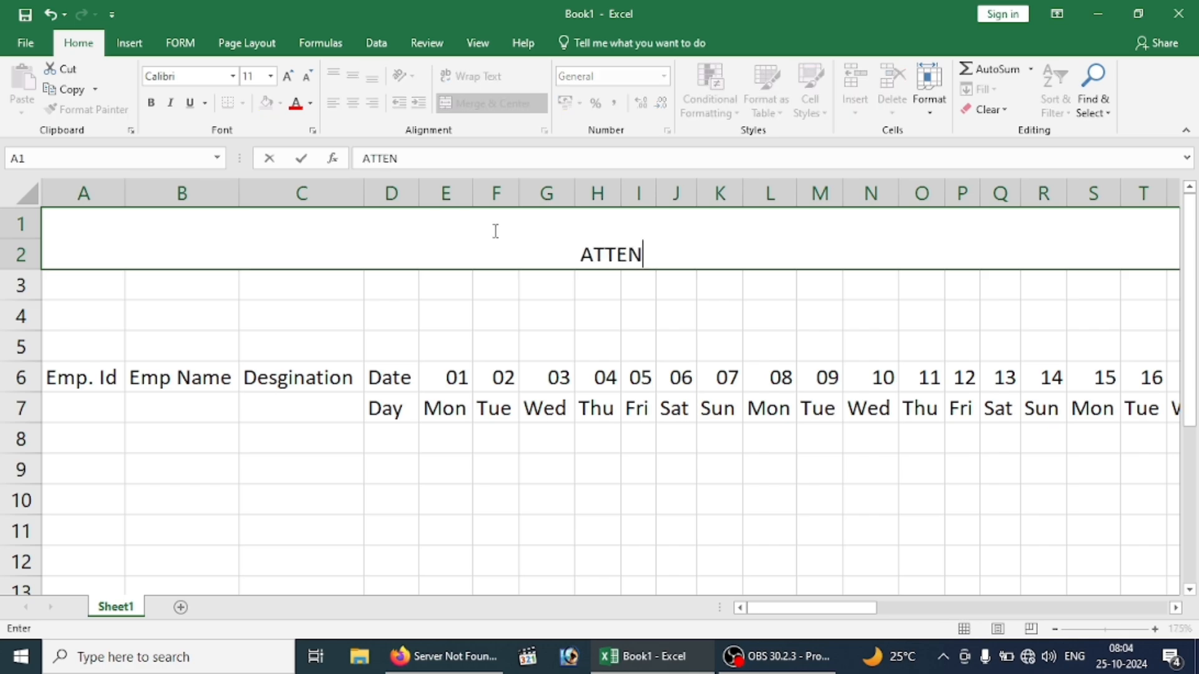
pyautogui.write('DANC')
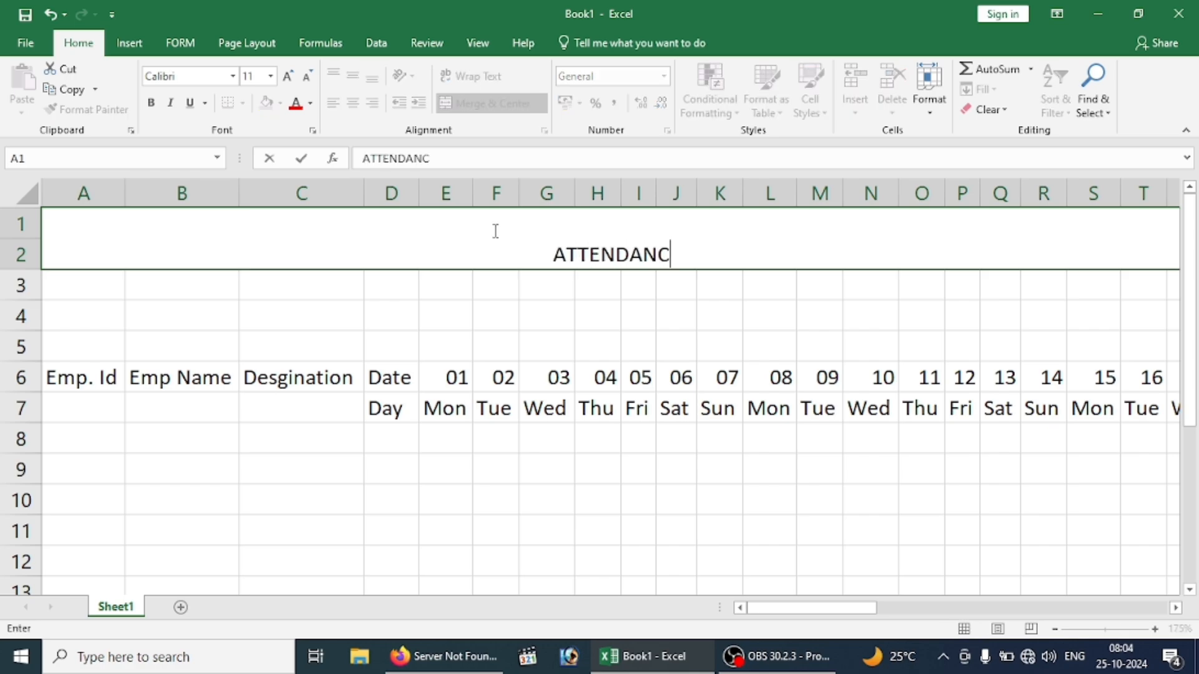
pyautogui.write('E S H')
pyautogui.press('BackSpace')
pyautogui.press('BackSpace')
pyautogui.press('BackSpace')
pyautogui.press('BackSpace')
pyautogui.press('BackSpace')
pyautogui.press('BackSpace')
pyautogui.press('BackSpace')
pyautogui.press('BackSpace')
pyautogui.press('BackSpace')
pyautogui.press('BackSpace')
pyautogui.press('BackSpace')
pyautogui.press('BackSpace')
pyautogui.press('BackSpace')
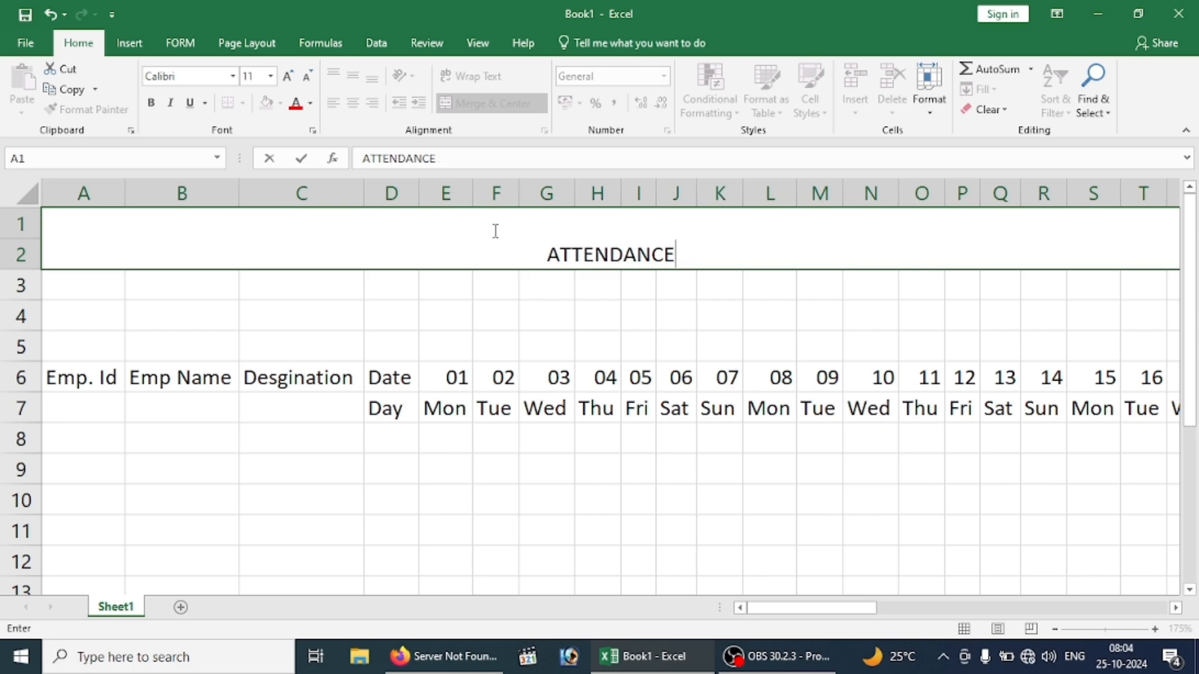
# Enter the title EMPLOYEE ATTENDANCE SHEET in the merged cell A1.
pyautogui.write('EMPLO')
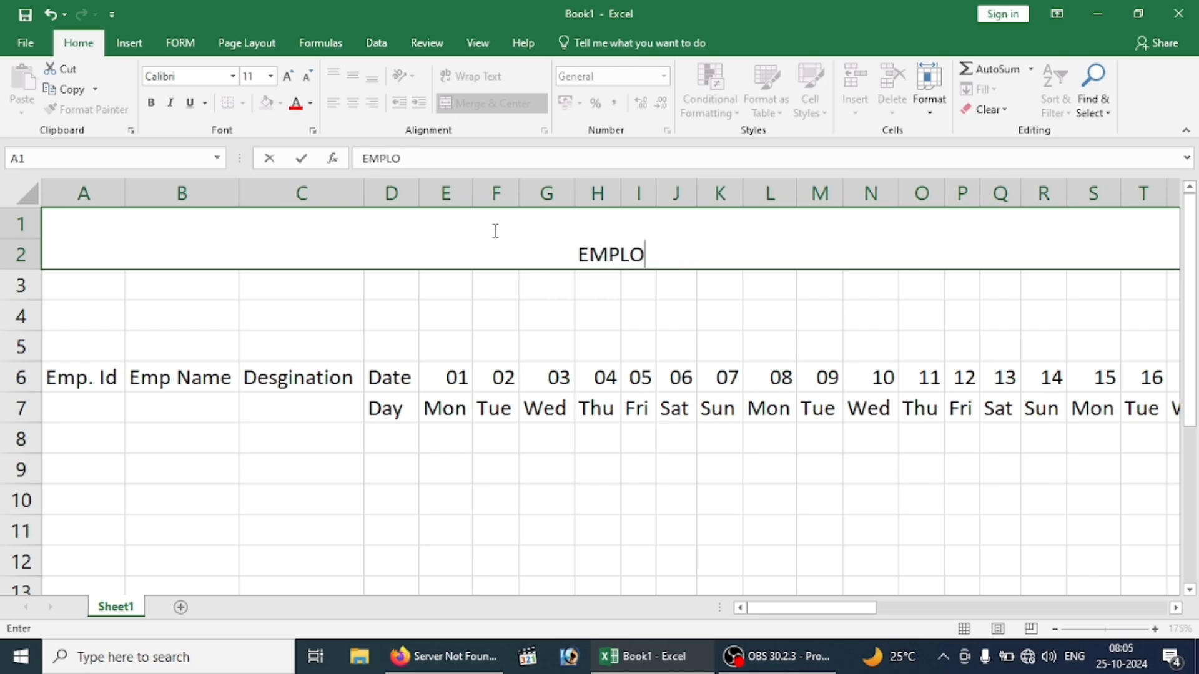
pyautogui.write('YEE ATTEN')
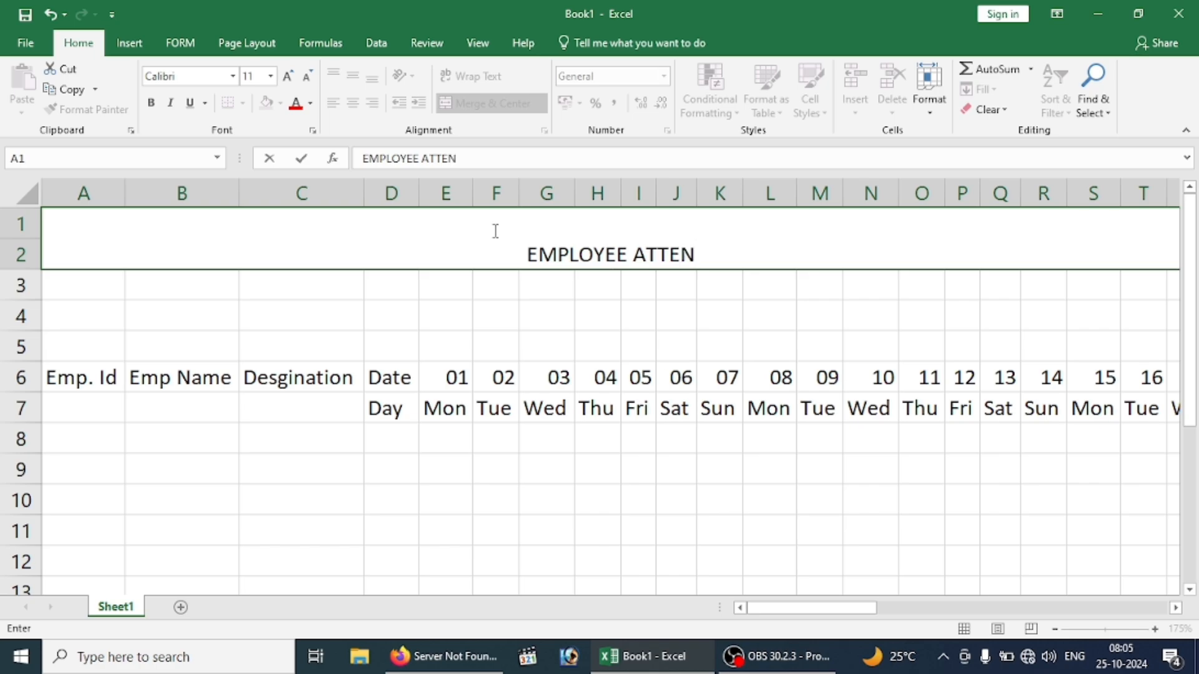
pyautogui.write('DANCE S')
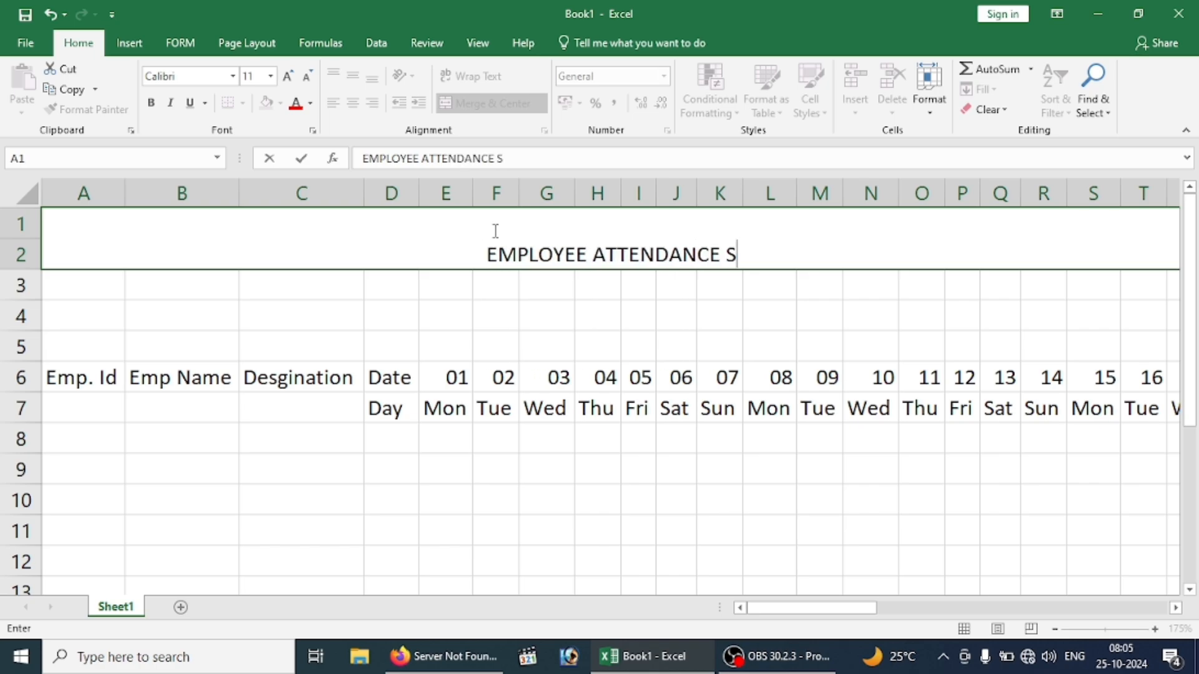
pyautogui.write('HEET')
pyautogui.click(632, 326)
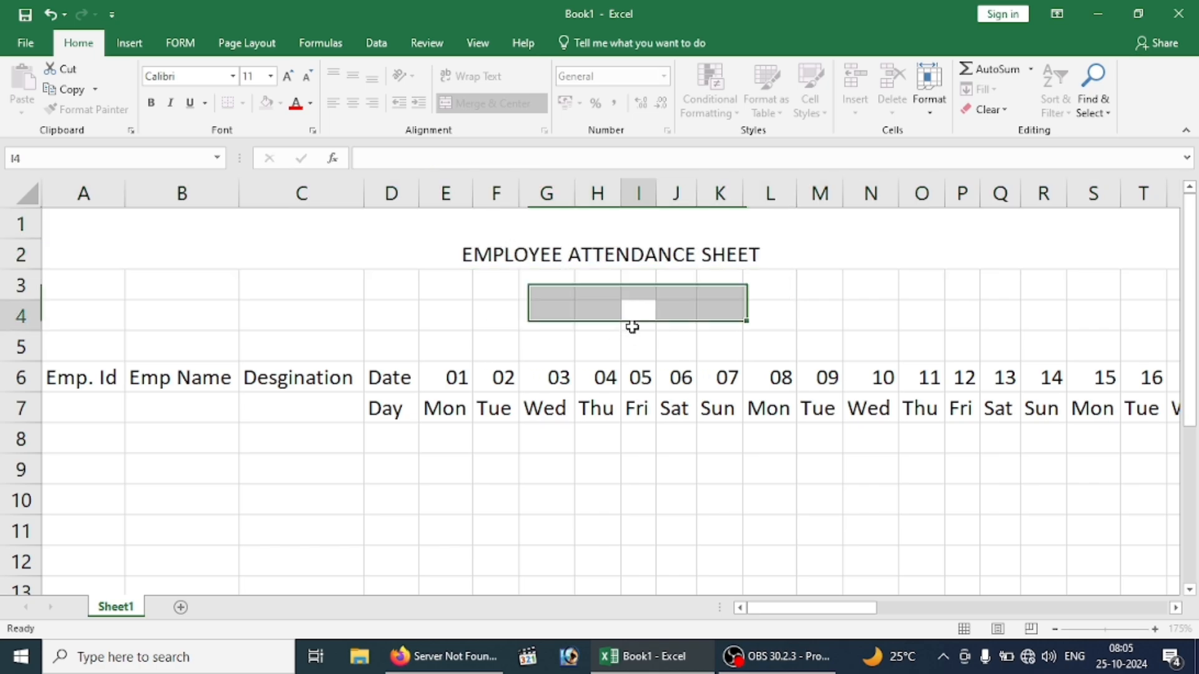
# Enlarge the title's font in the merged cell A1 to size 22.
pyautogui.click(617, 231)
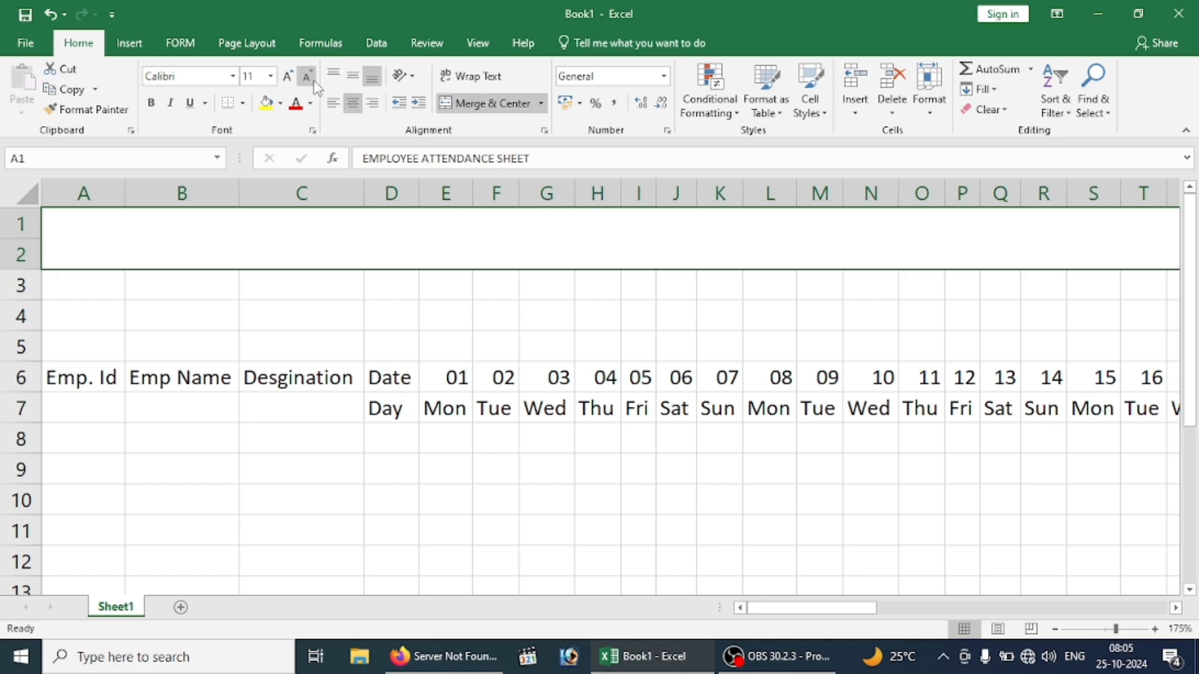
pyautogui.click(288, 77)
pyautogui.click(288, 77)
pyautogui.click(288, 77)
pyautogui.click(289, 77)
pyautogui.click(289, 77)
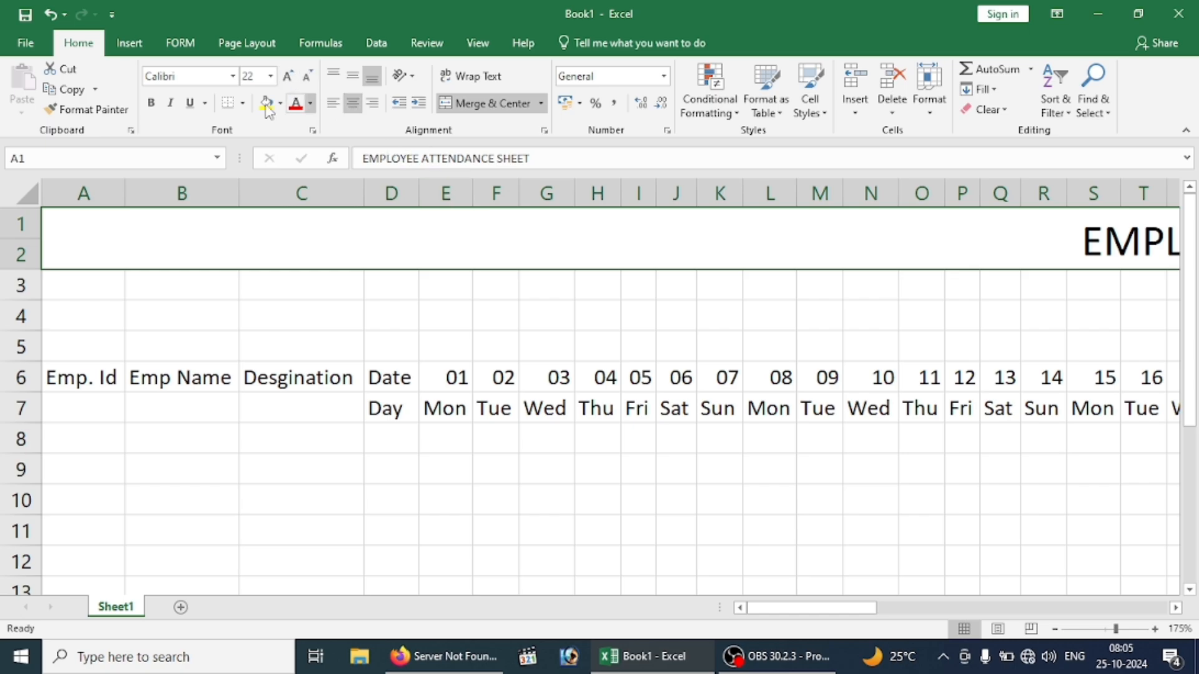
# Make the sheet title bold and fill its merged cell with the standard green color.
pyautogui.click(150, 103)
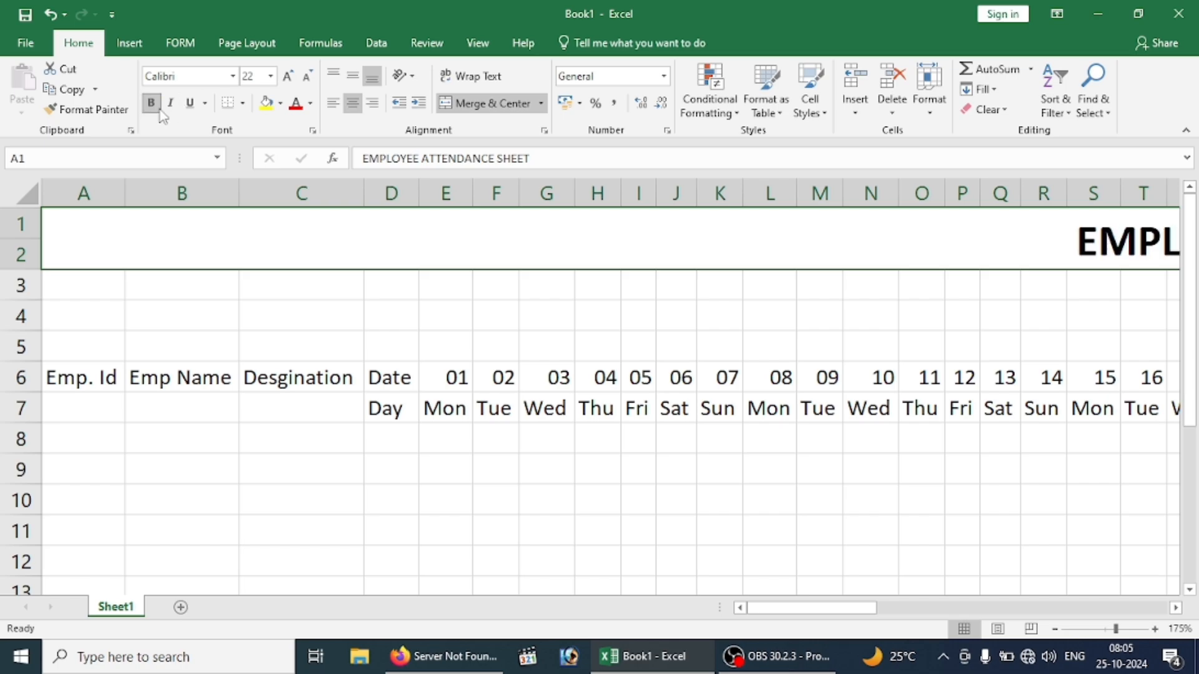
pyautogui.click(280, 105)
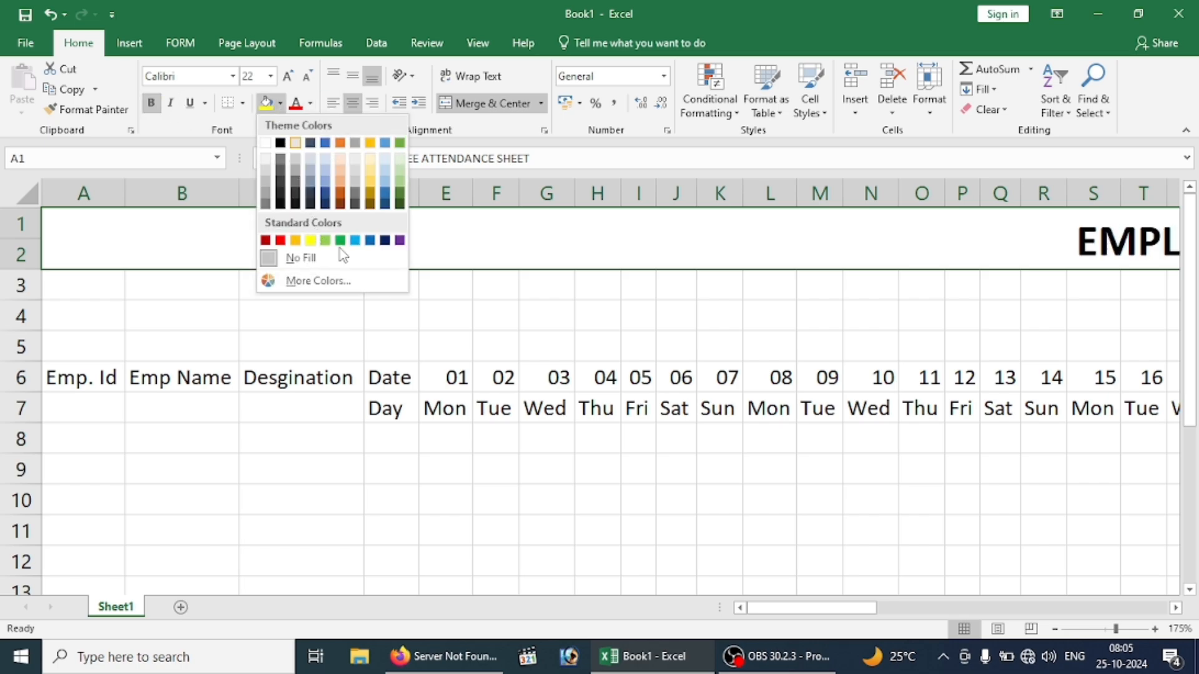
pyautogui.click(341, 240)
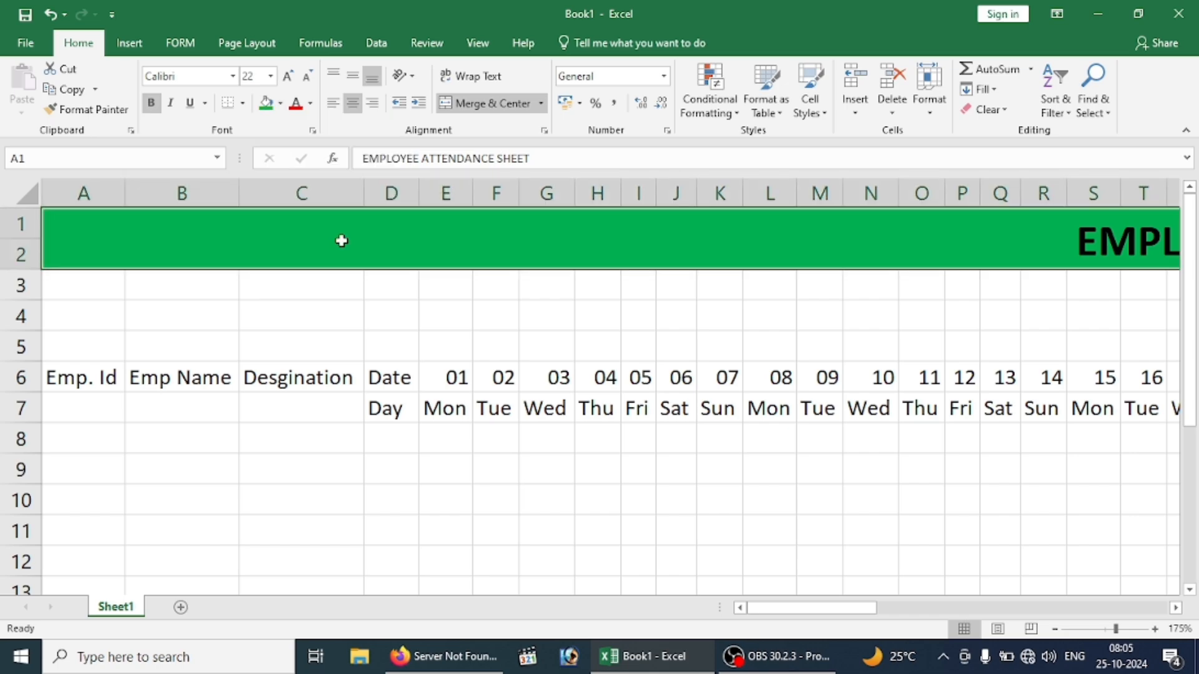
# Try red and then blue as the title's font color and check it against the green fill.
pyautogui.click(298, 109)
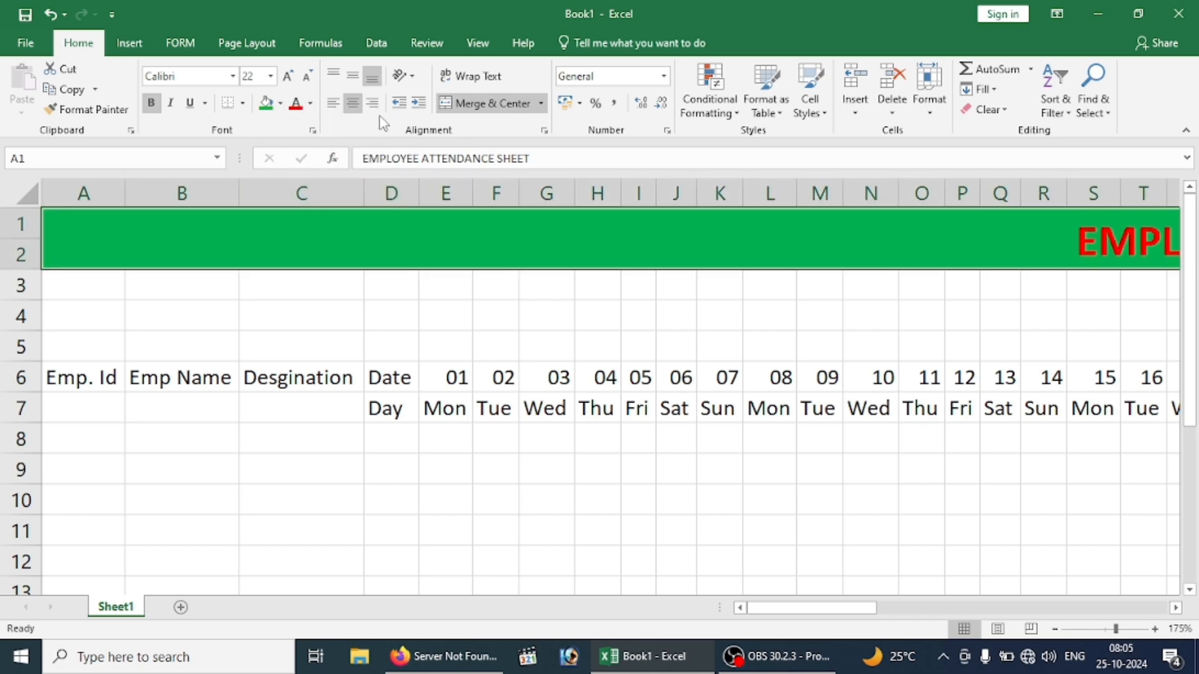
pyautogui.click(311, 103)
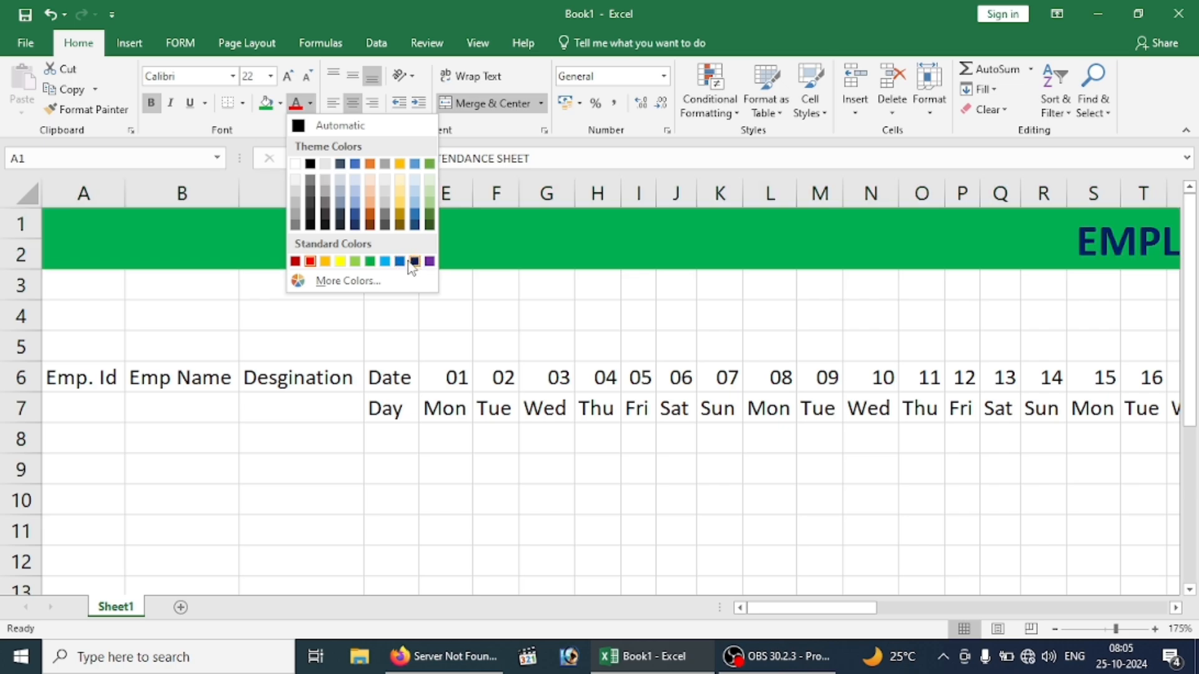
pyautogui.click(401, 261)
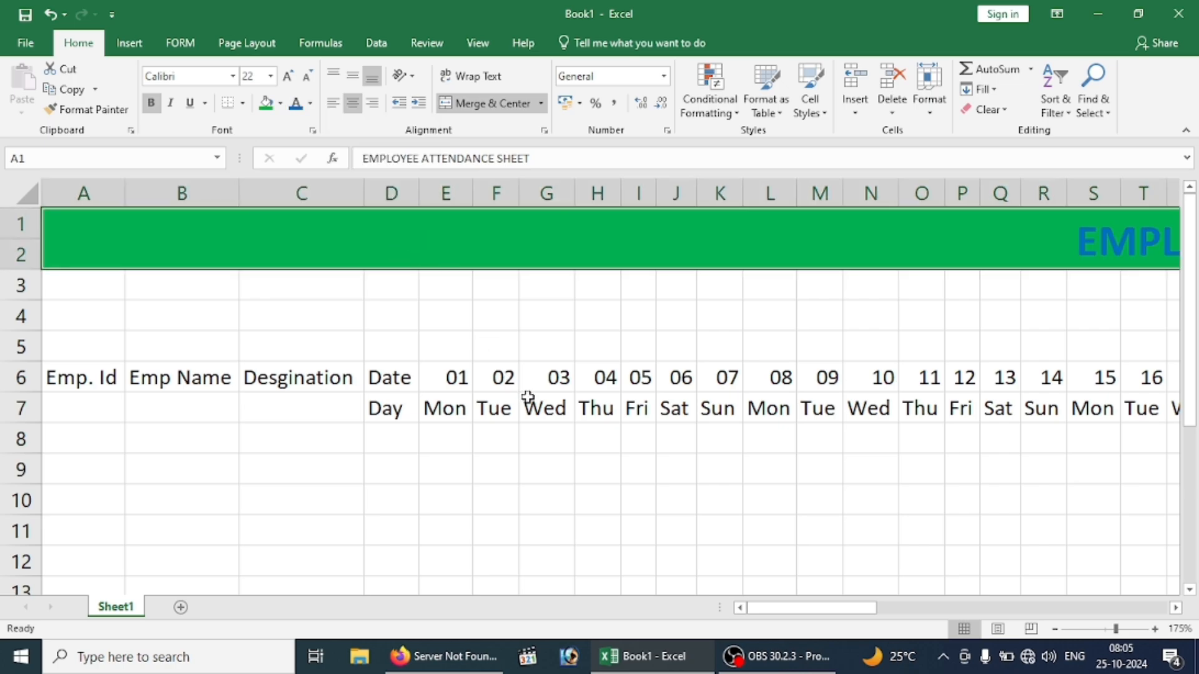
pyautogui.hscroll(5, 767, 618)
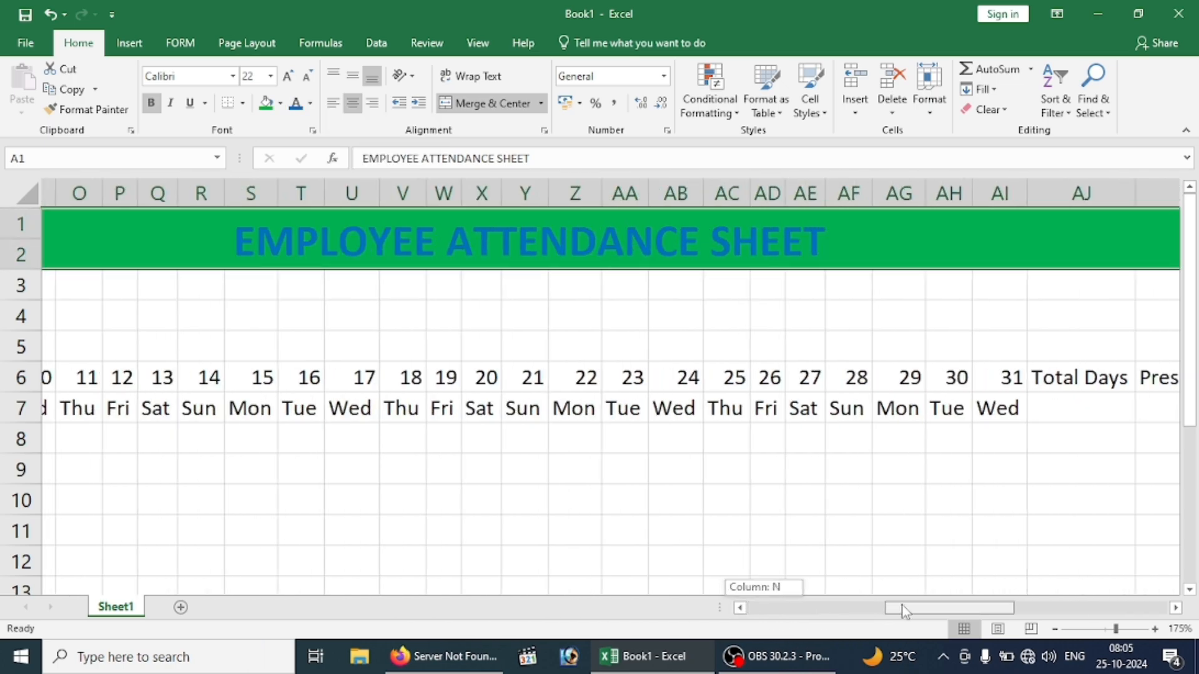
# Set the title's font color to white.
pyautogui.click(311, 105)
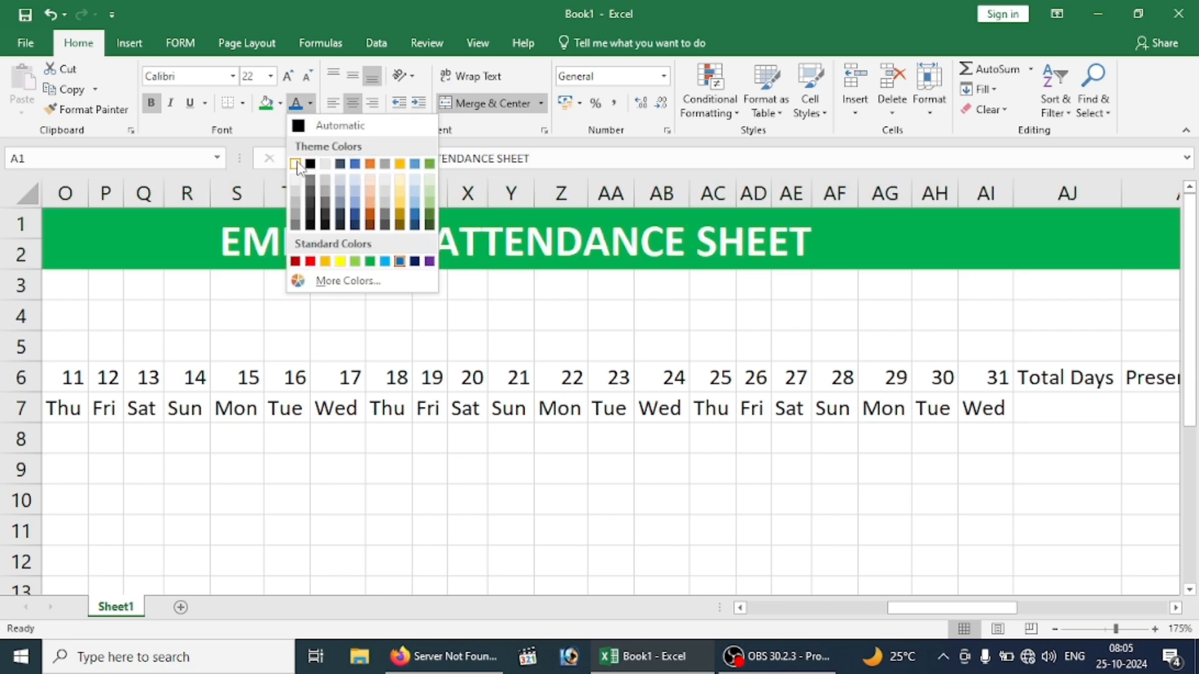
pyautogui.click(296, 165)
pyautogui.hscroll(-5, 536, 356)
pyautogui.click(571, 345)
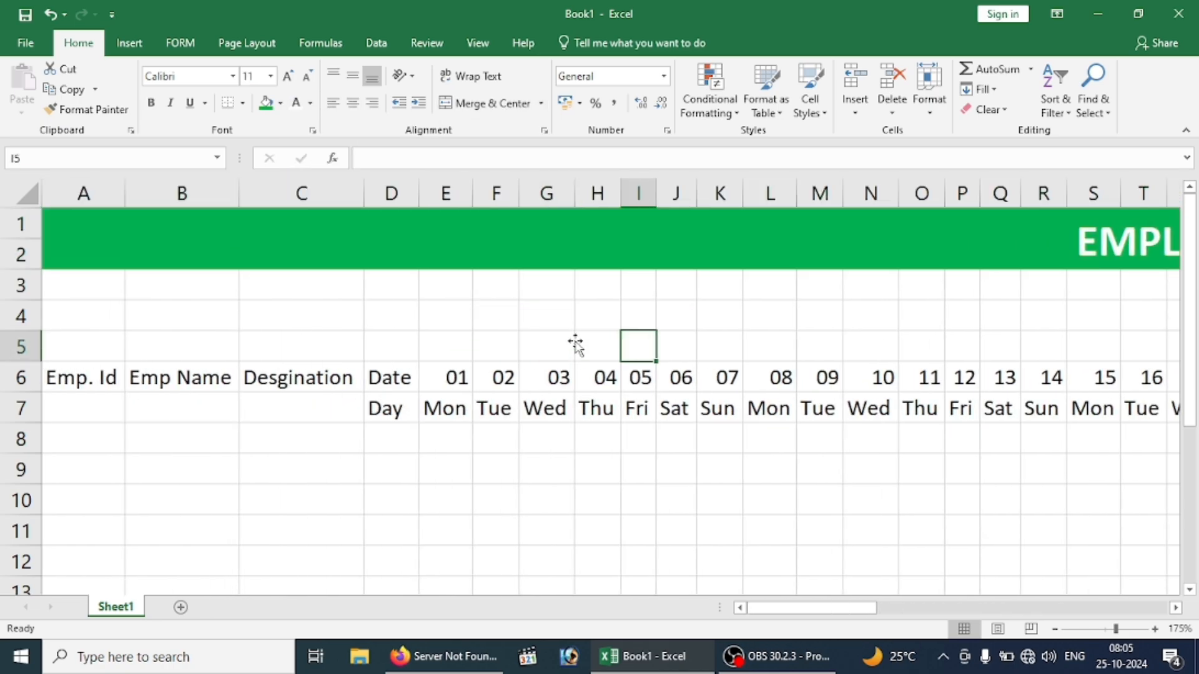
# Look over the title band and header rows across the full sheet, past column AP and back to column A.
pyautogui.press('Right')
pyautogui.press('Right')
pyautogui.press('Right')
pyautogui.press('Right')
pyautogui.press('Right')
pyautogui.press('Right')
pyautogui.press('Right')
pyautogui.press('Right')
pyautogui.press('Right')
pyautogui.press('Right')
pyautogui.press('Right')
pyautogui.press('Right')
pyautogui.press('Right')
pyautogui.press('Right')
pyautogui.press('Right')
pyautogui.press('Right')
pyautogui.press('Right')
pyautogui.press('Right')
pyautogui.press('Right')
pyautogui.press('Right')
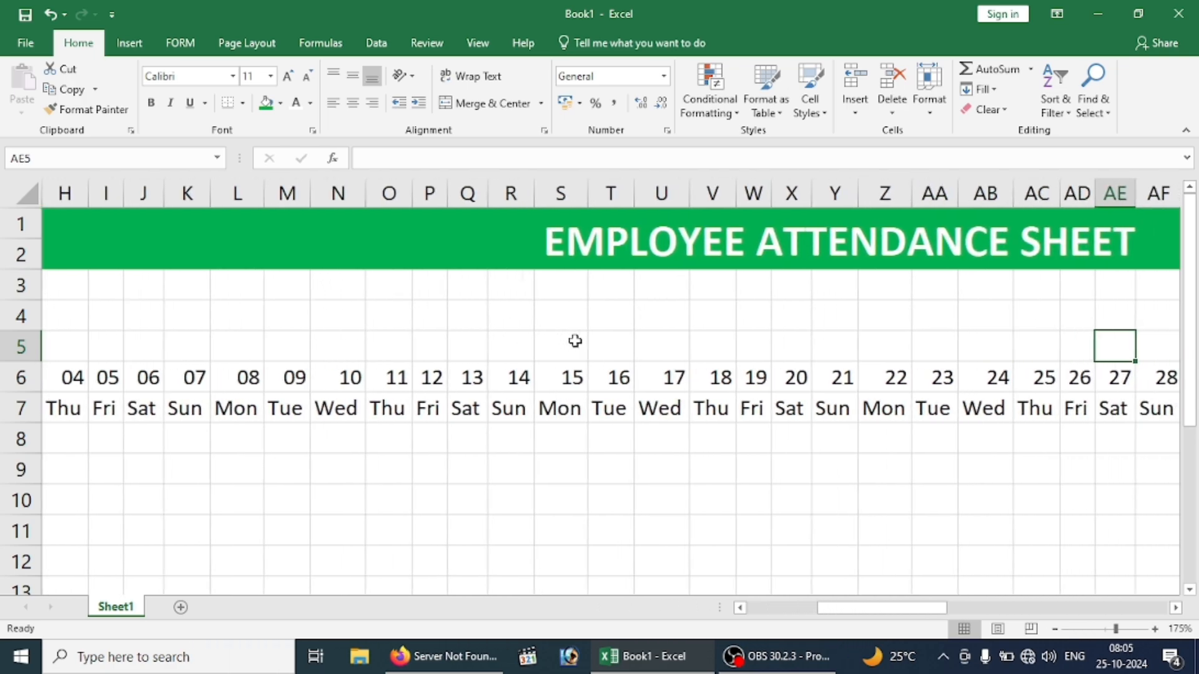
pyautogui.press('Right')
pyautogui.press('Right')
pyautogui.press('Right')
pyautogui.press('Right')
pyautogui.press('Right')
pyautogui.press('Right')
pyautogui.press('Right')
pyautogui.press('Right')
pyautogui.press('Right')
pyautogui.press('Right')
pyautogui.press('Right')
pyautogui.press('Right')
pyautogui.press('Right')
pyautogui.press('Right')
pyautogui.press('Right')
pyautogui.press('Left')
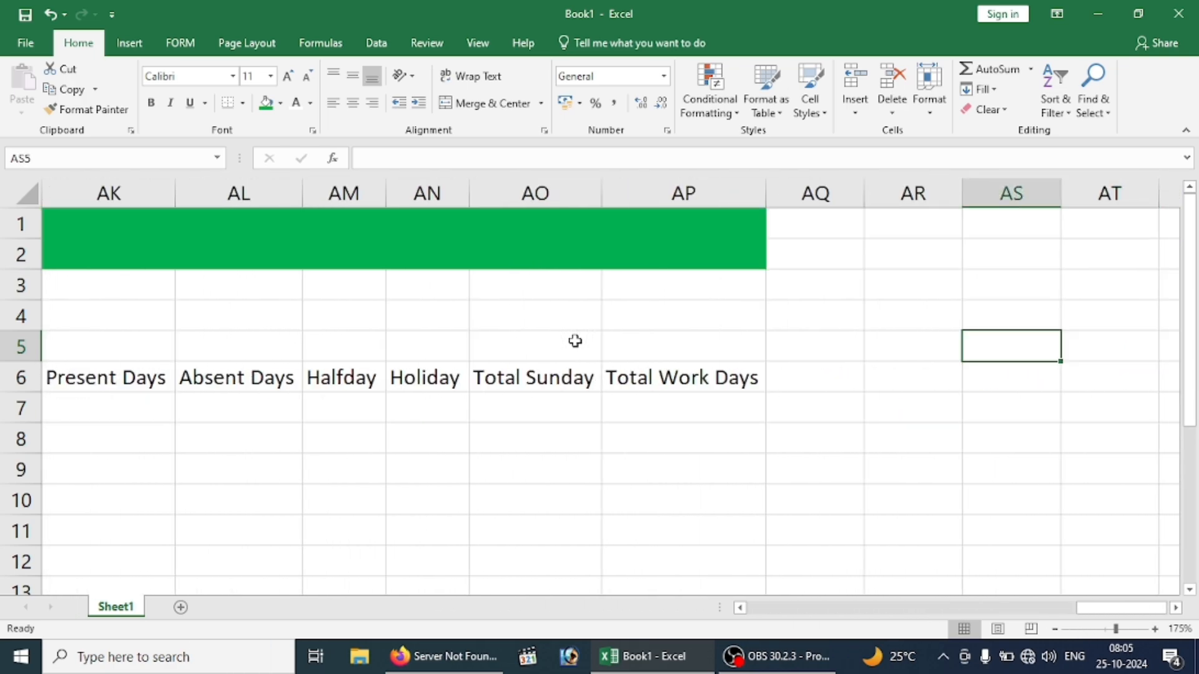
pyautogui.press('Left')
pyautogui.press('Left')
pyautogui.press('Left')
pyautogui.press('Left')
pyautogui.press('Left')
pyautogui.press('Left')
pyautogui.press('Left')
pyautogui.press('Left')
pyautogui.press('Left')
pyautogui.press('Left')
pyautogui.press('Left')
pyautogui.press('Left')
pyautogui.press('Left')
pyautogui.press('Left')
pyautogui.press('Left')
pyautogui.press('Left')
pyautogui.press('Left')
pyautogui.press('Left')
pyautogui.press('Left')
pyautogui.press('Left')
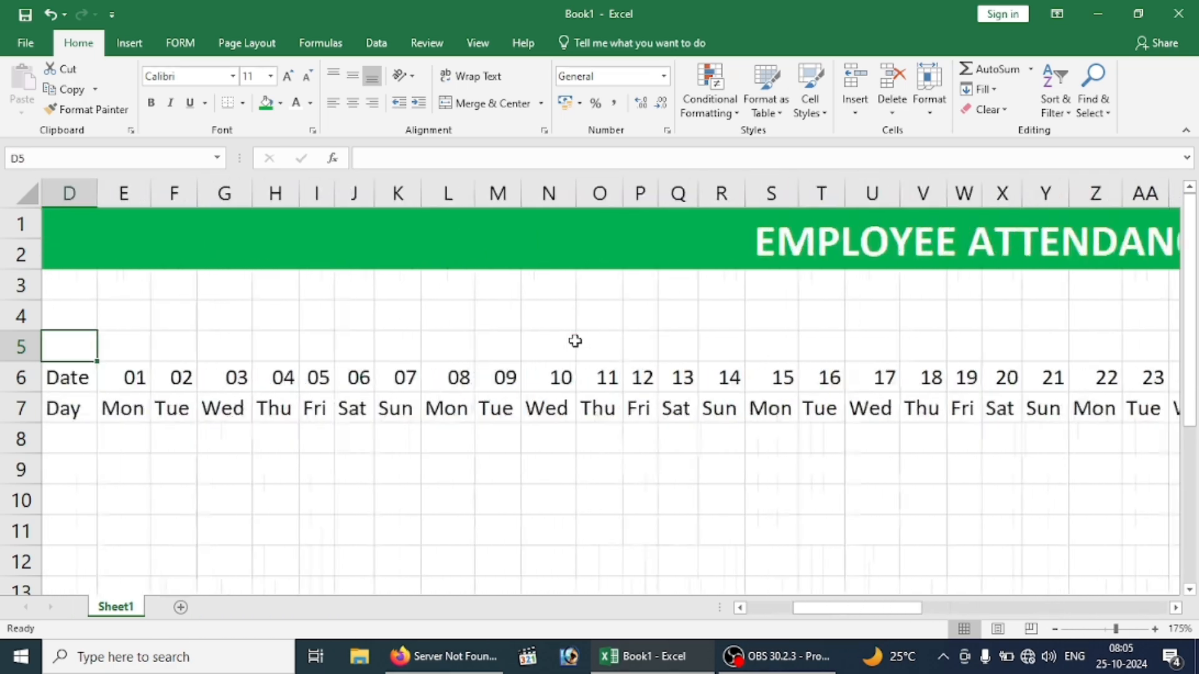
pyautogui.press('Left')
pyautogui.press('Left')
pyautogui.press('Left')
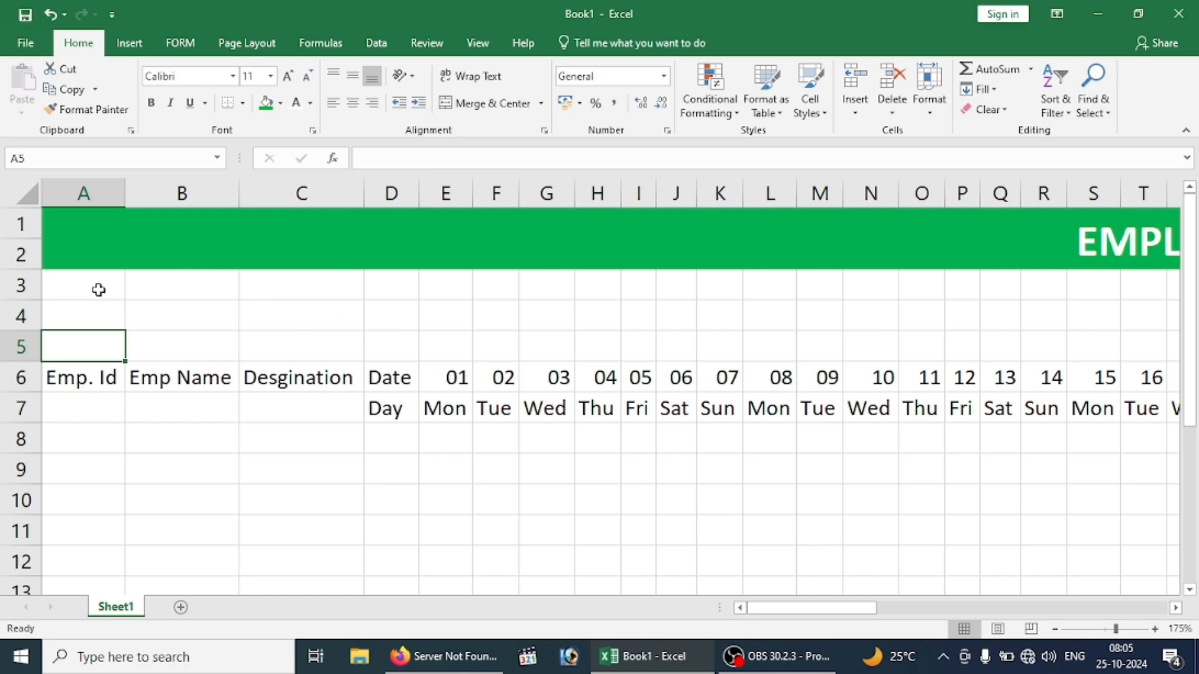
# Enter the label Select Month in cell Q3, directly below the title band.
pyautogui.press('Up')
pyautogui.press('Up')
pyautogui.press('Right')
pyautogui.press('Right')
pyautogui.press('Right')
pyautogui.press('Right')
pyautogui.press('Right')
pyautogui.press('Right')
pyautogui.press('Right')
pyautogui.press('Right')
pyautogui.press('Right')
pyautogui.press('Right')
pyautogui.press('Right')
pyautogui.press('Right')
pyautogui.press('Right')
pyautogui.press('Right')
pyautogui.press('Right')
pyautogui.press('Right')
pyautogui.press('Right')
pyautogui.press('Right')
pyautogui.press('Right')
pyautogui.press('Right')
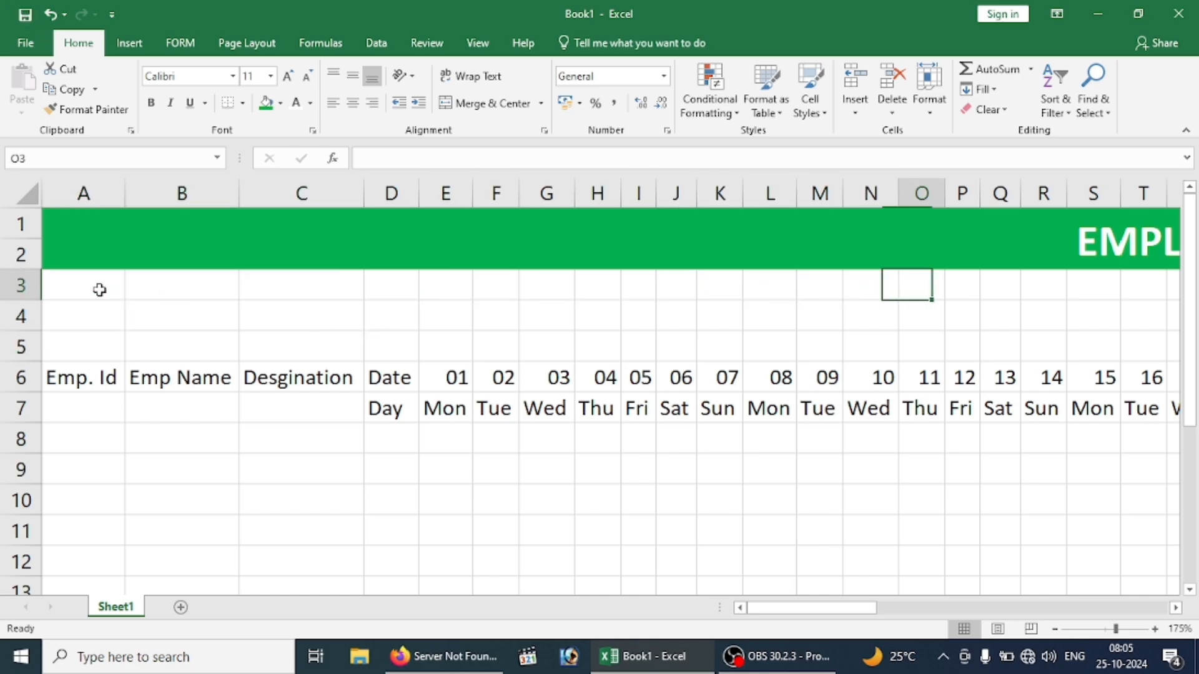
pyautogui.press('Right')
pyautogui.press('Right')
pyautogui.press('Right')
pyautogui.press('Right')
pyautogui.press('Right')
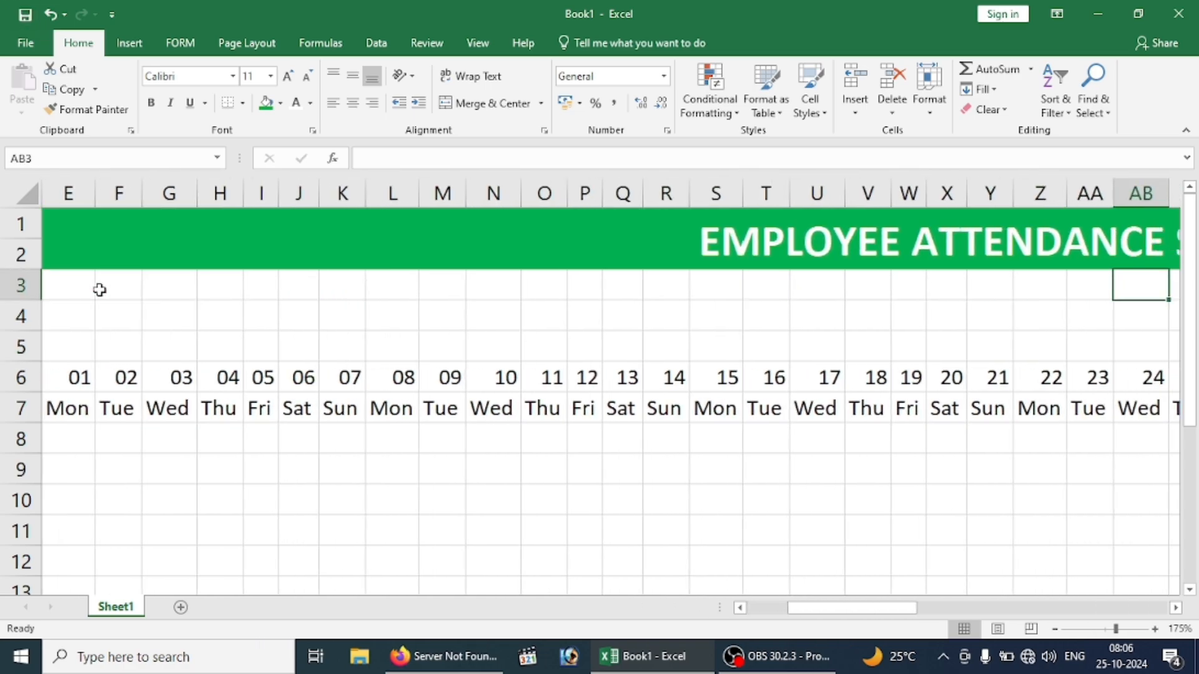
pyautogui.scroll(-5, 289, 476)
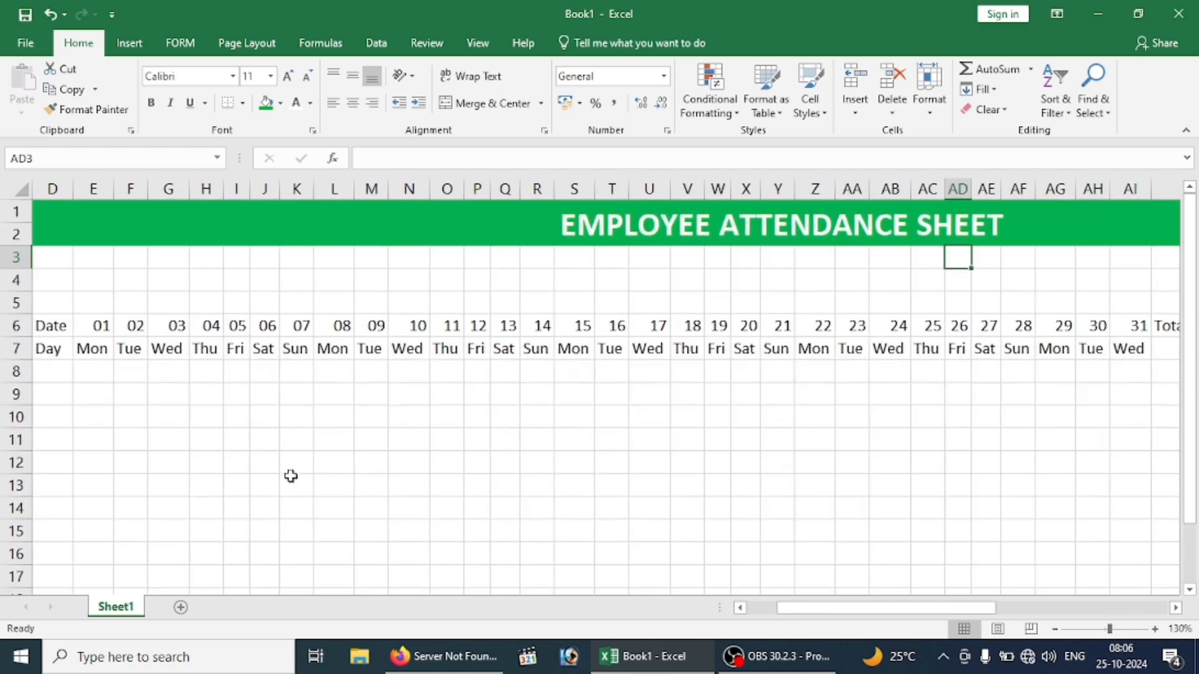
pyautogui.scroll(4, 679, 431)
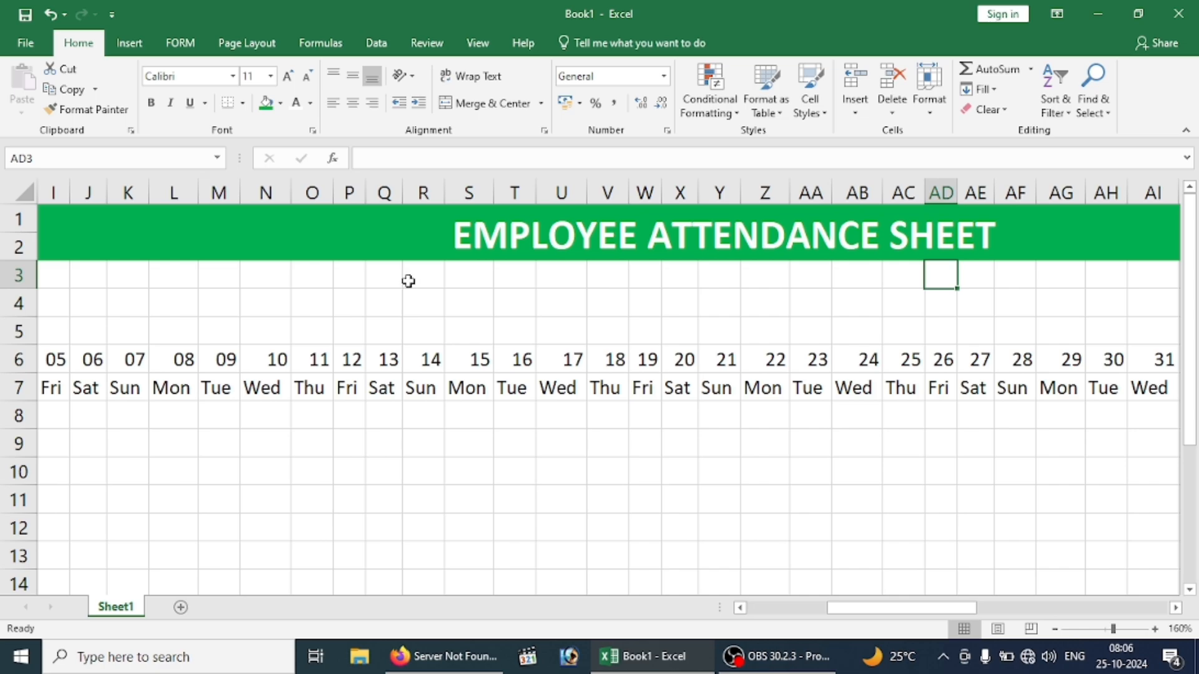
pyautogui.click(429, 277)
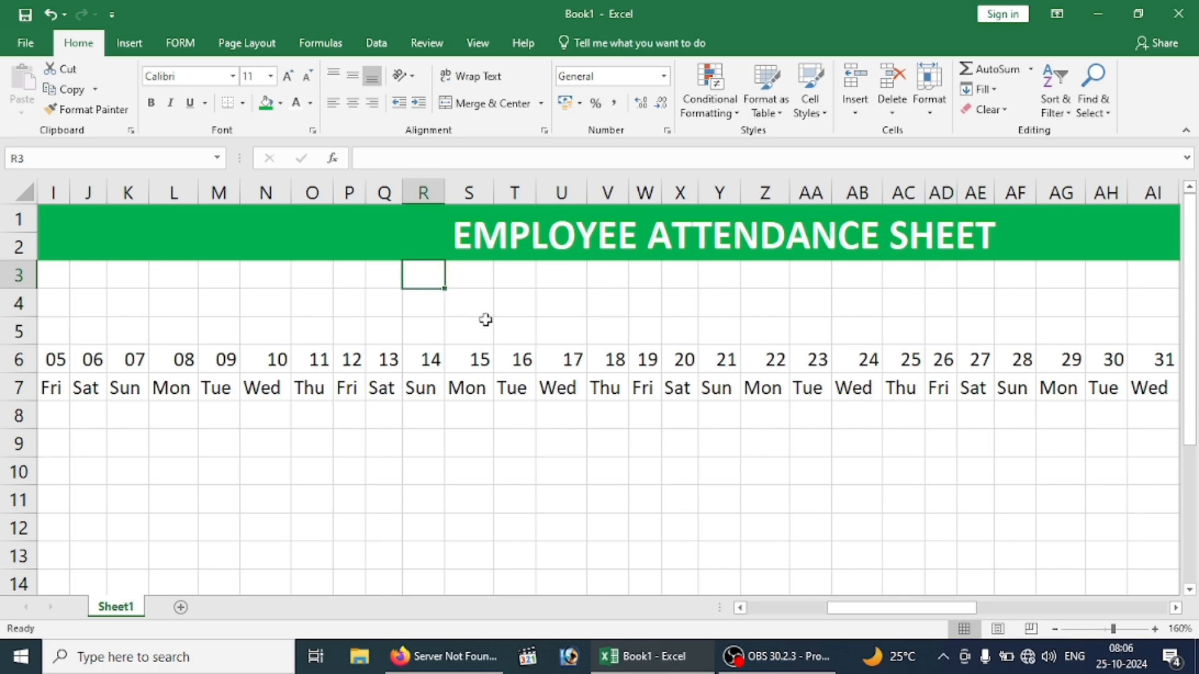
pyautogui.click(396, 273)
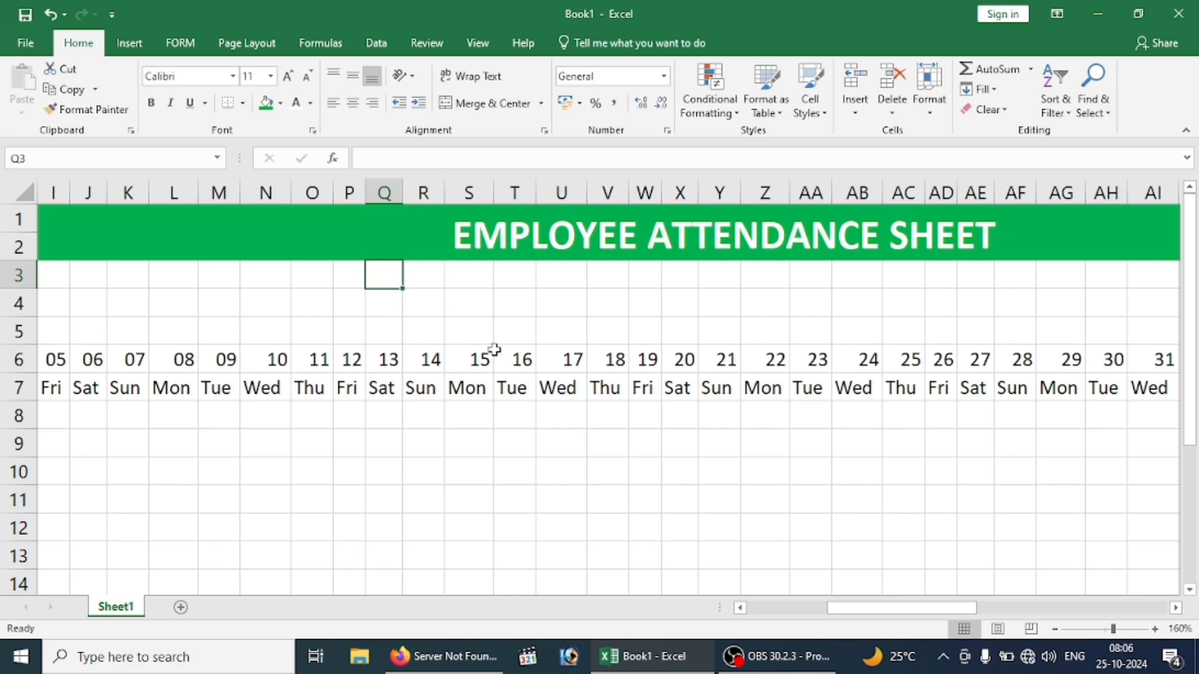
pyautogui.write('S')
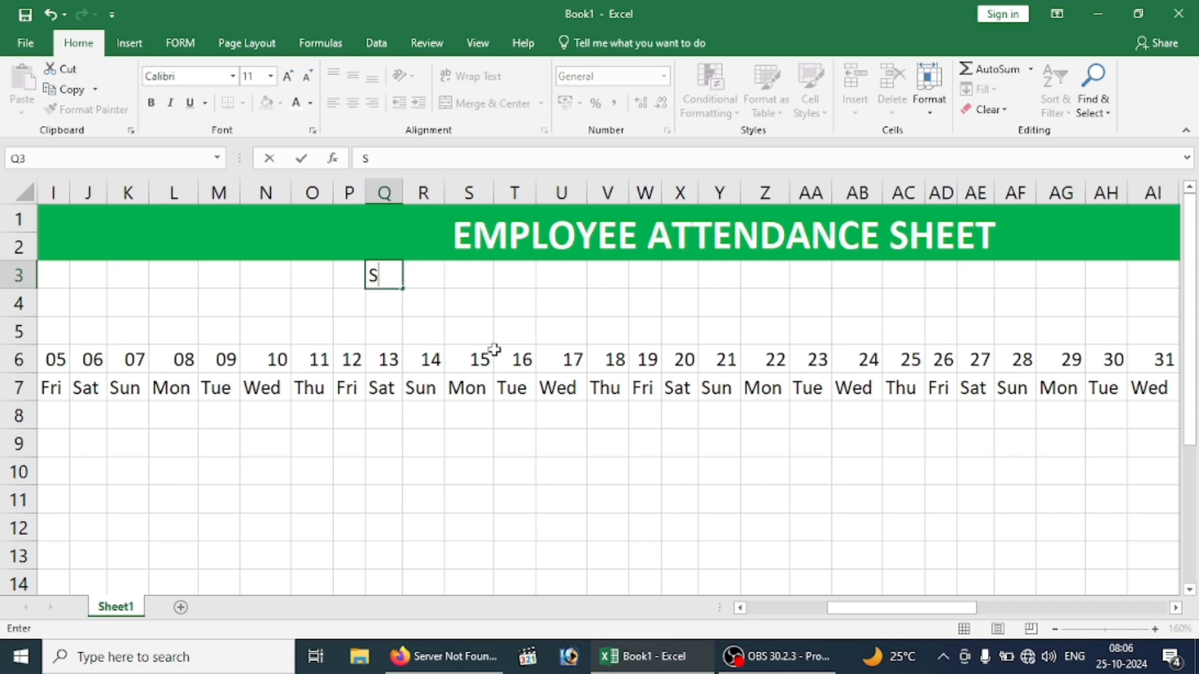
pyautogui.write('Elect Month')
pyautogui.press('Tab')
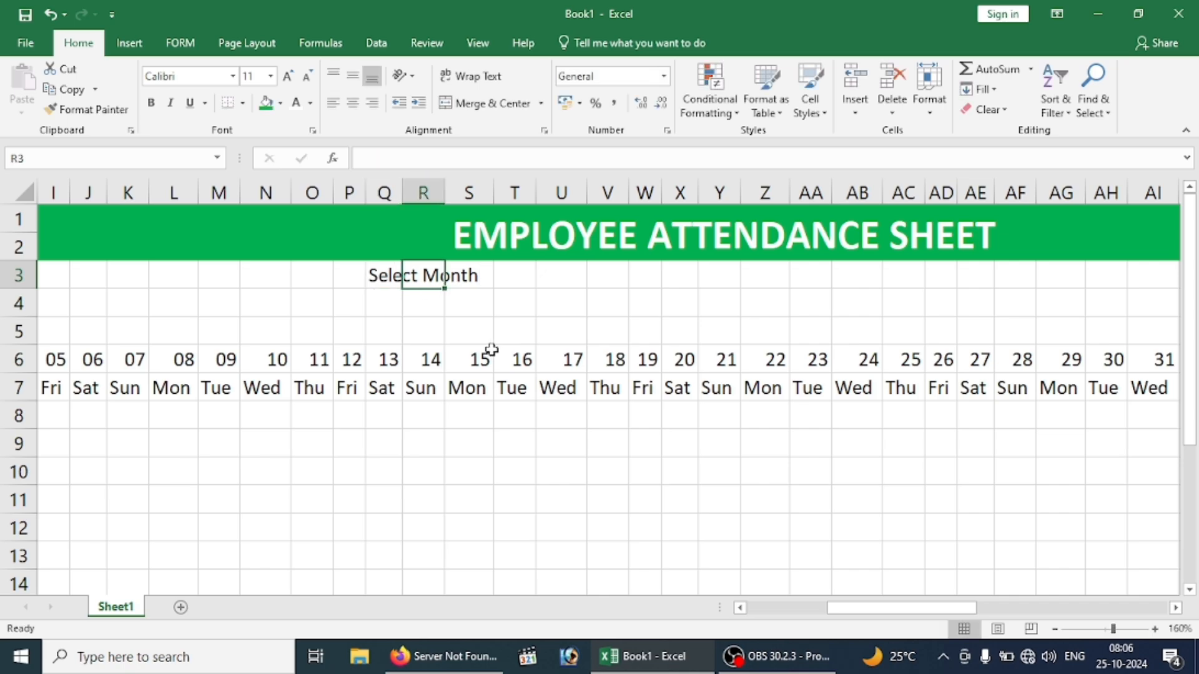
pyautogui.click(517, 327)
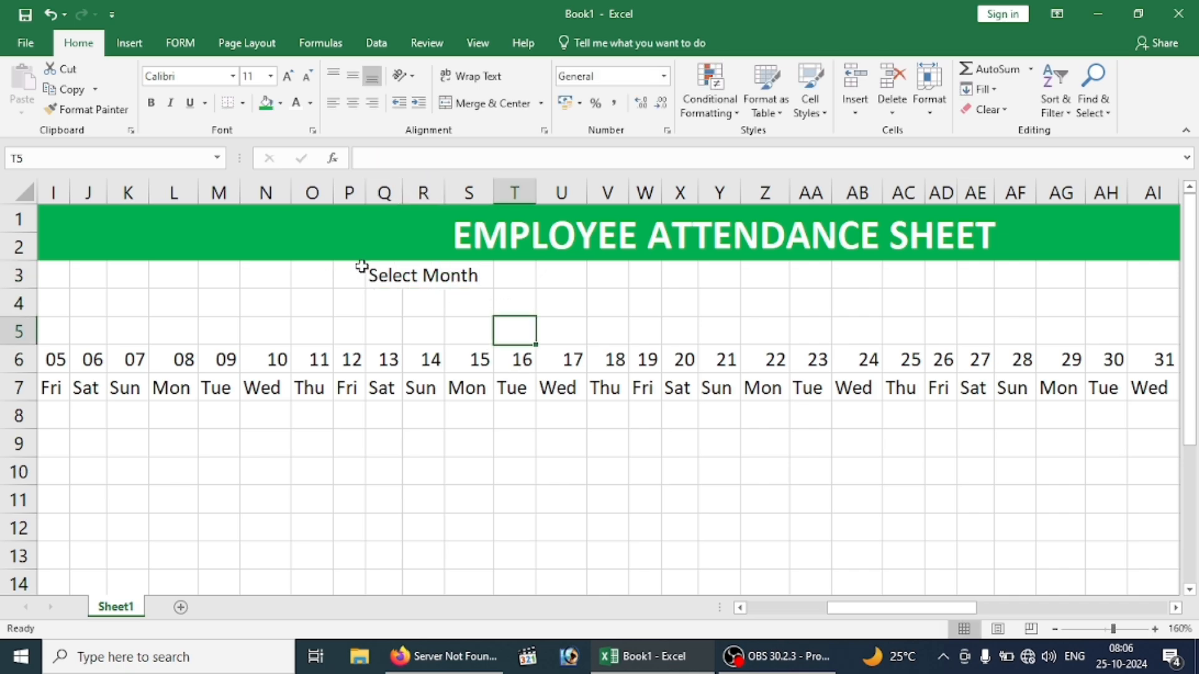
# Merge and center the Select Month label across Q3:U3 and make it 14 pt bold.
pyautogui.moveTo(379, 272); pyautogui.dragTo(542, 254)
pyautogui.click(485, 103)
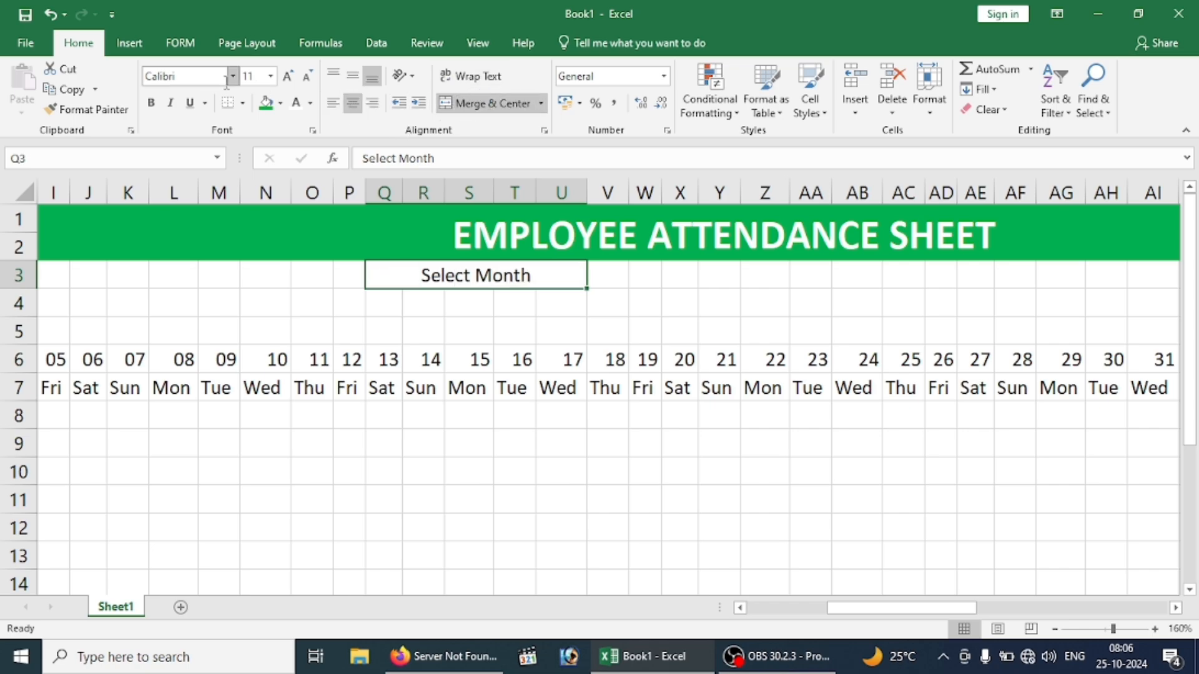
pyautogui.click(288, 77)
pyautogui.click(289, 77)
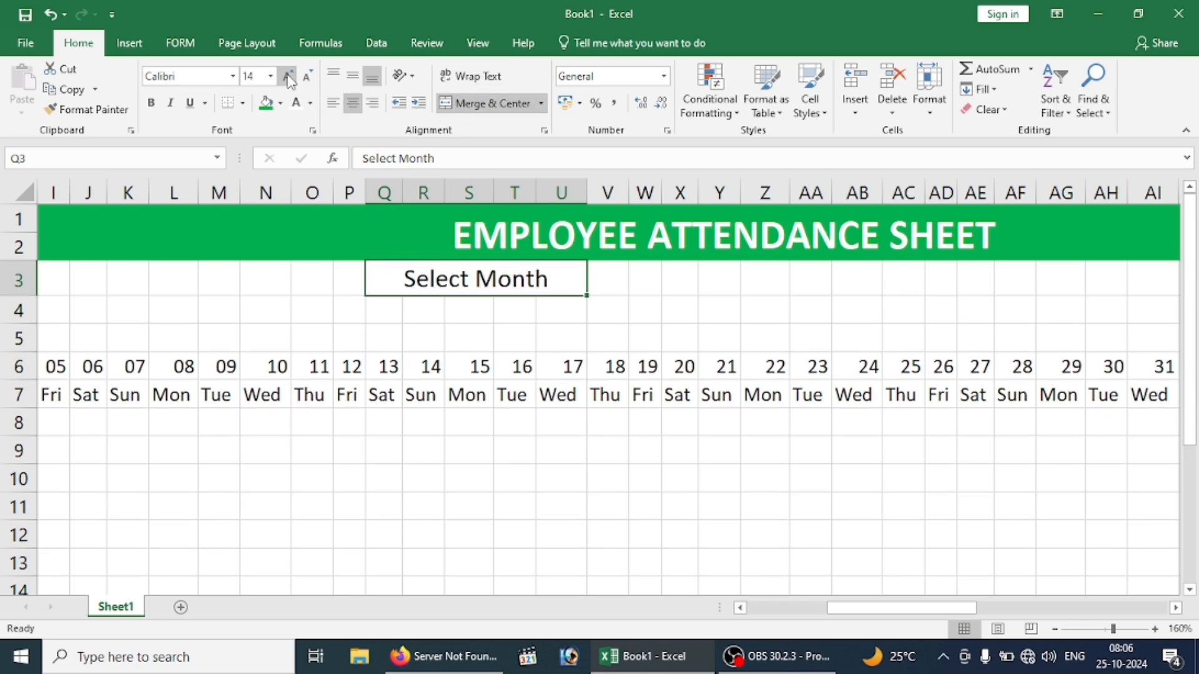
pyautogui.click(152, 103)
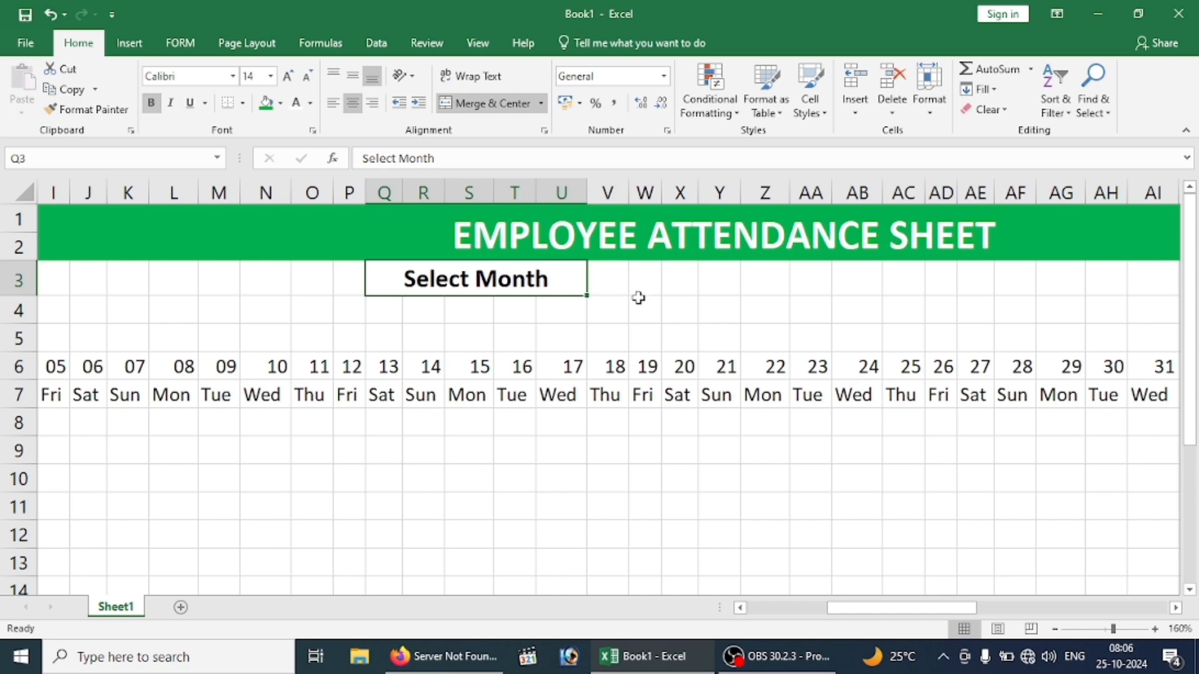
# Merge and center cells V3:Y3 beside the Select Month label as its input cell.
pyautogui.click(608, 284)
pyautogui.moveTo(618, 279); pyautogui.dragTo(706, 279)
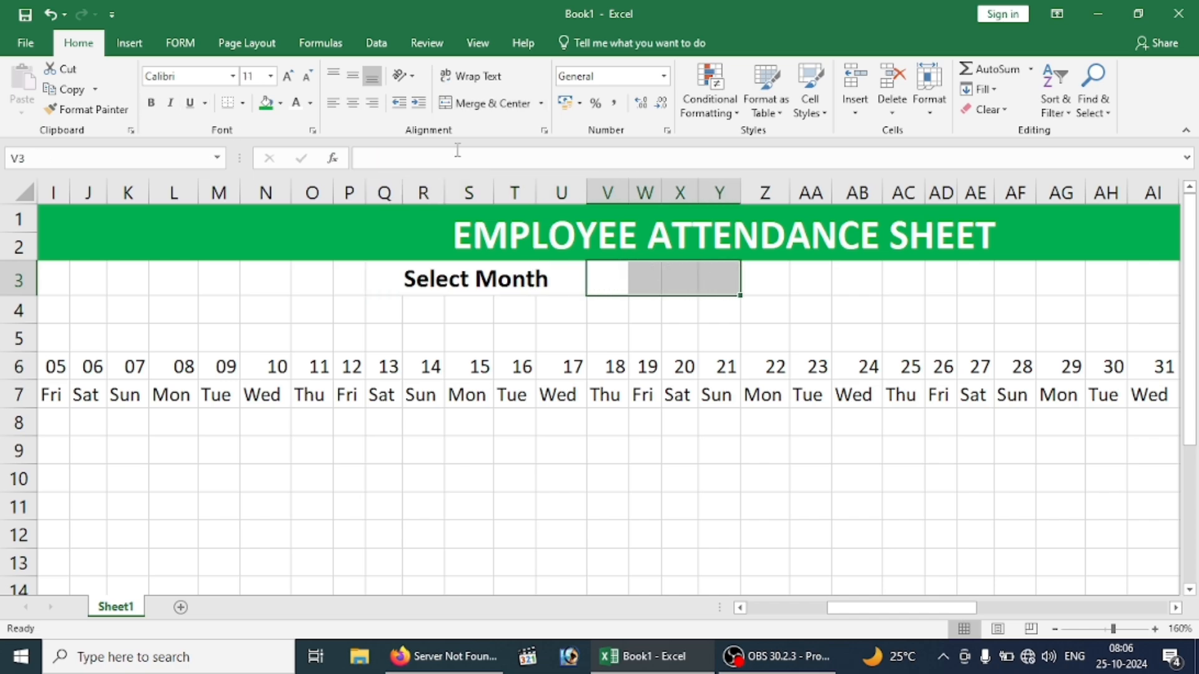
pyautogui.click(491, 104)
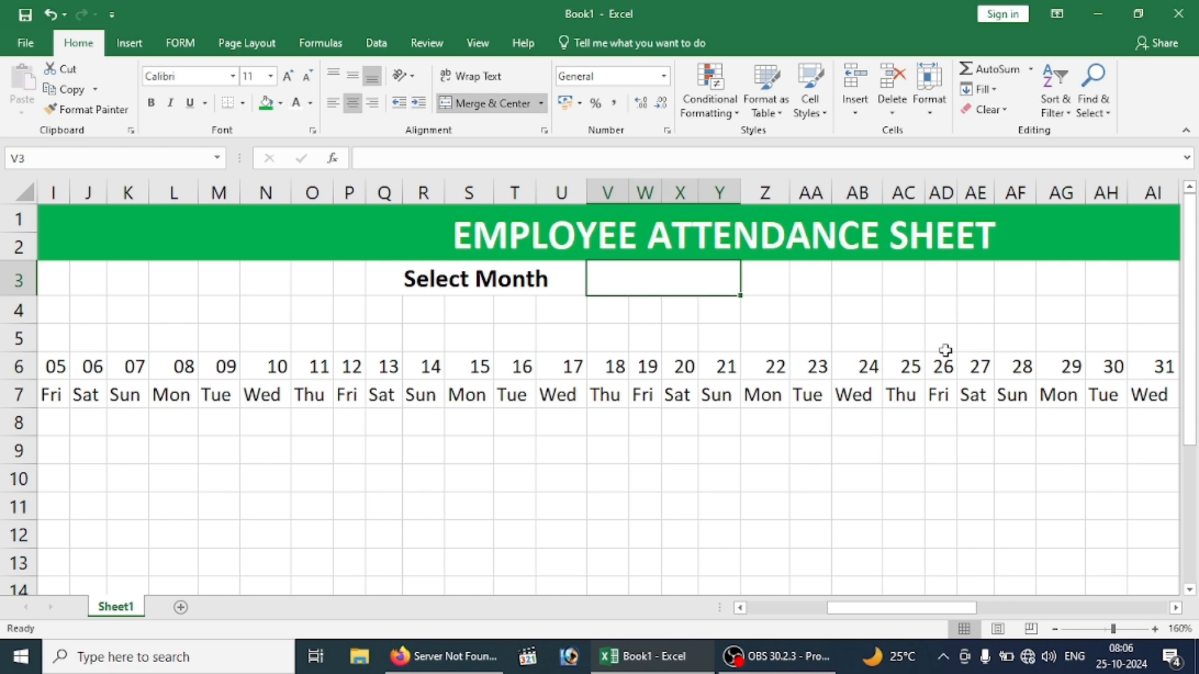
# Enter the label Select Year in cell AA3.
pyautogui.click(803, 284)
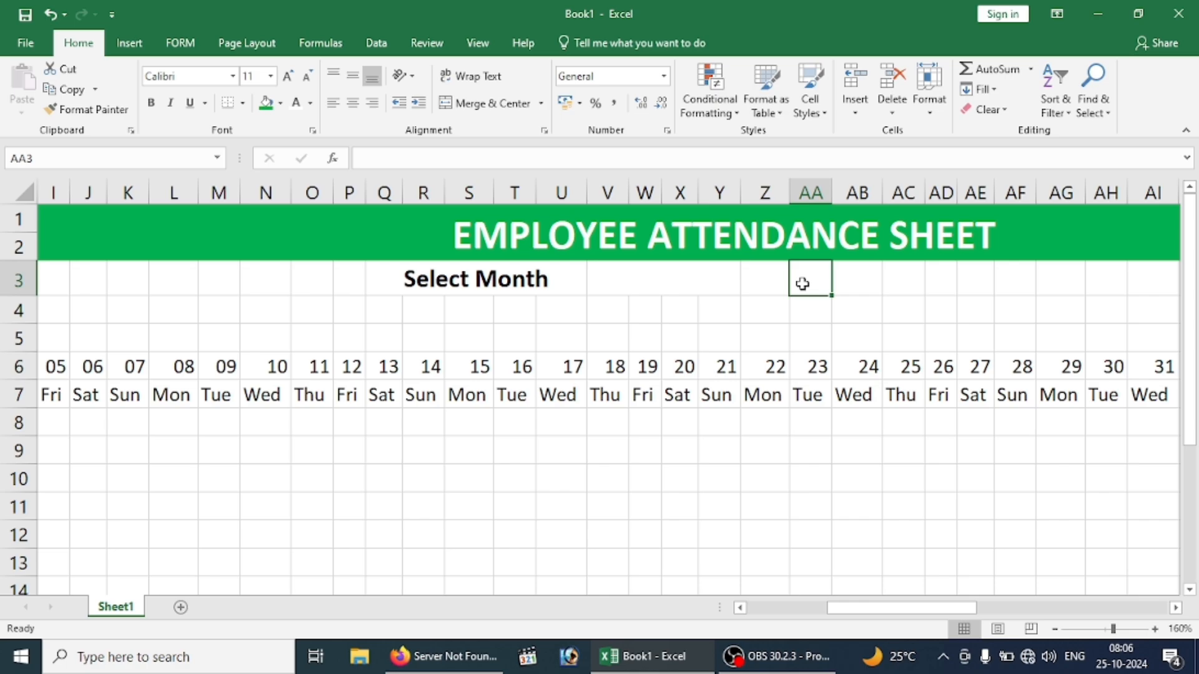
pyautogui.write('Select Year')
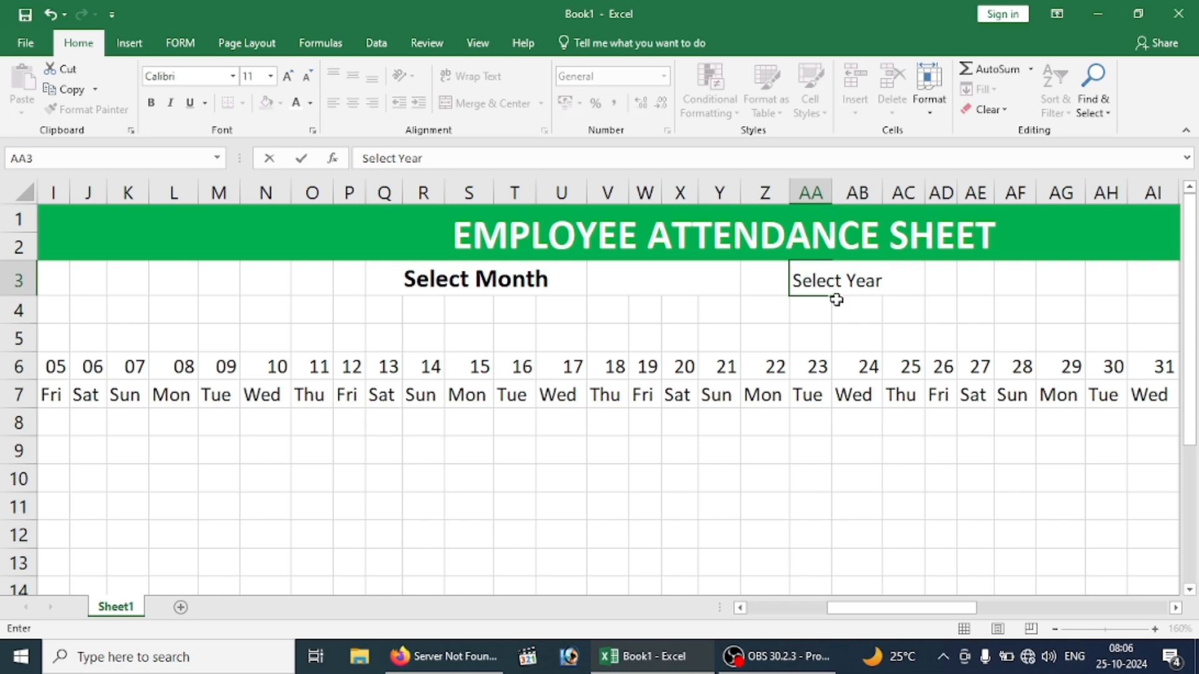
pyautogui.click(946, 361)
pyautogui.click(837, 285)
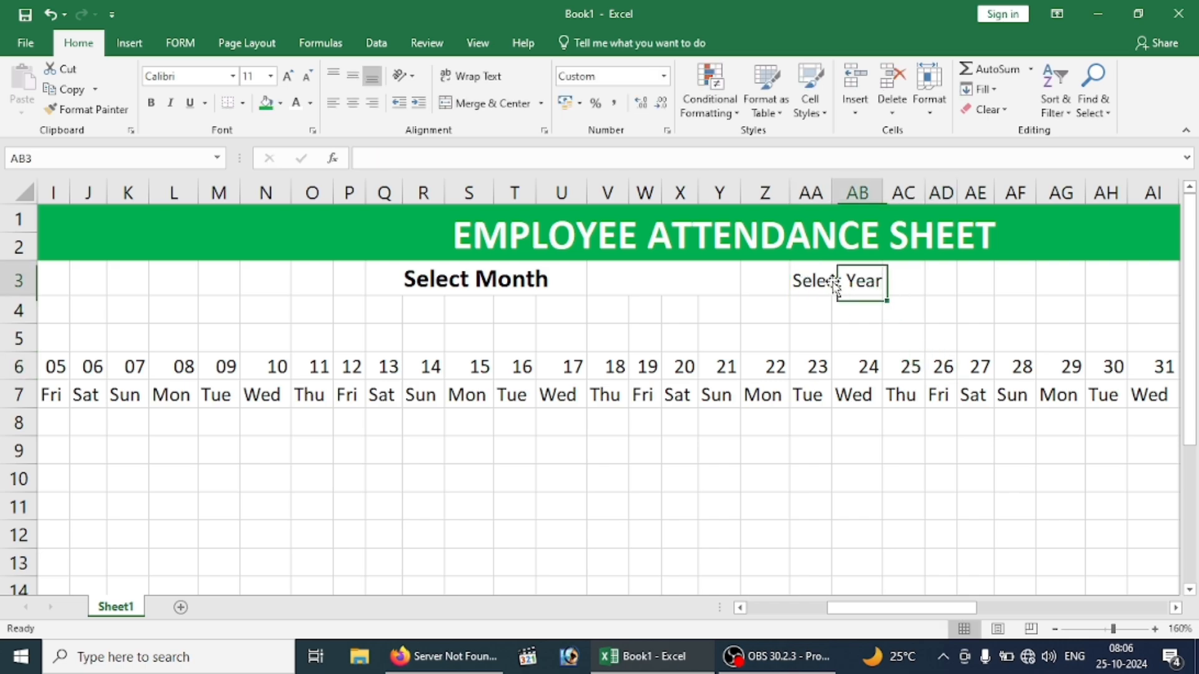
# Make the Select Year label 14 pt bold and merge and center it across AA3:AC3.
pyautogui.click(826, 284)
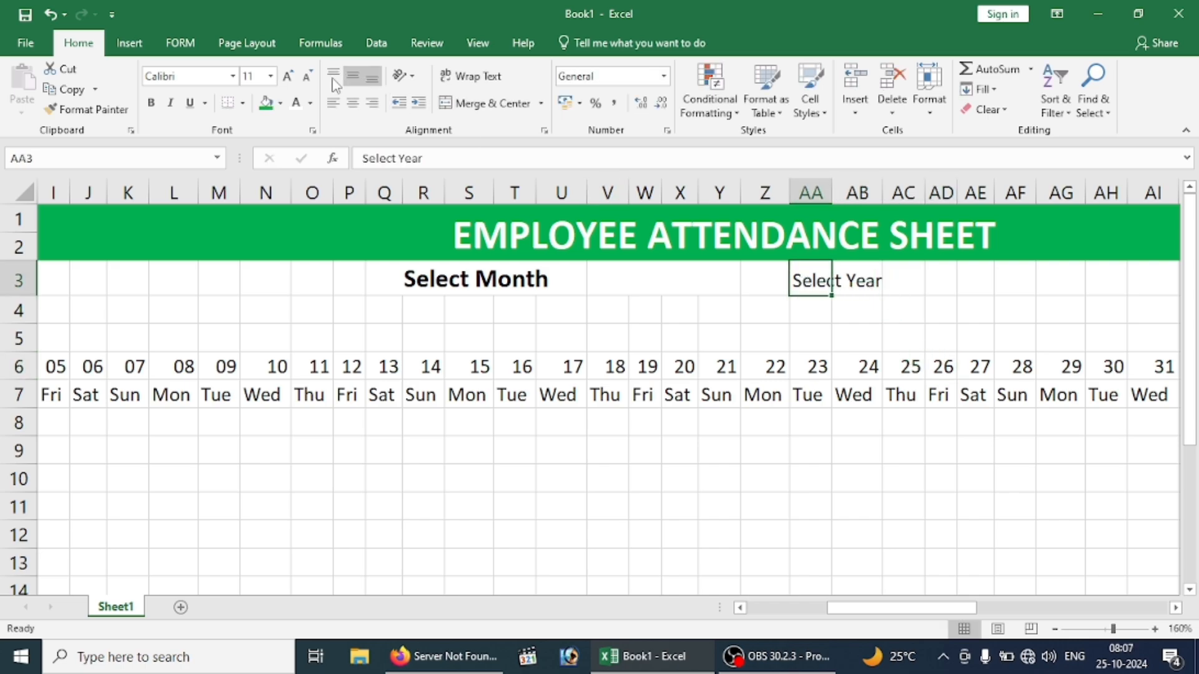
pyautogui.click(150, 102)
pyautogui.click(288, 75)
pyautogui.click(288, 76)
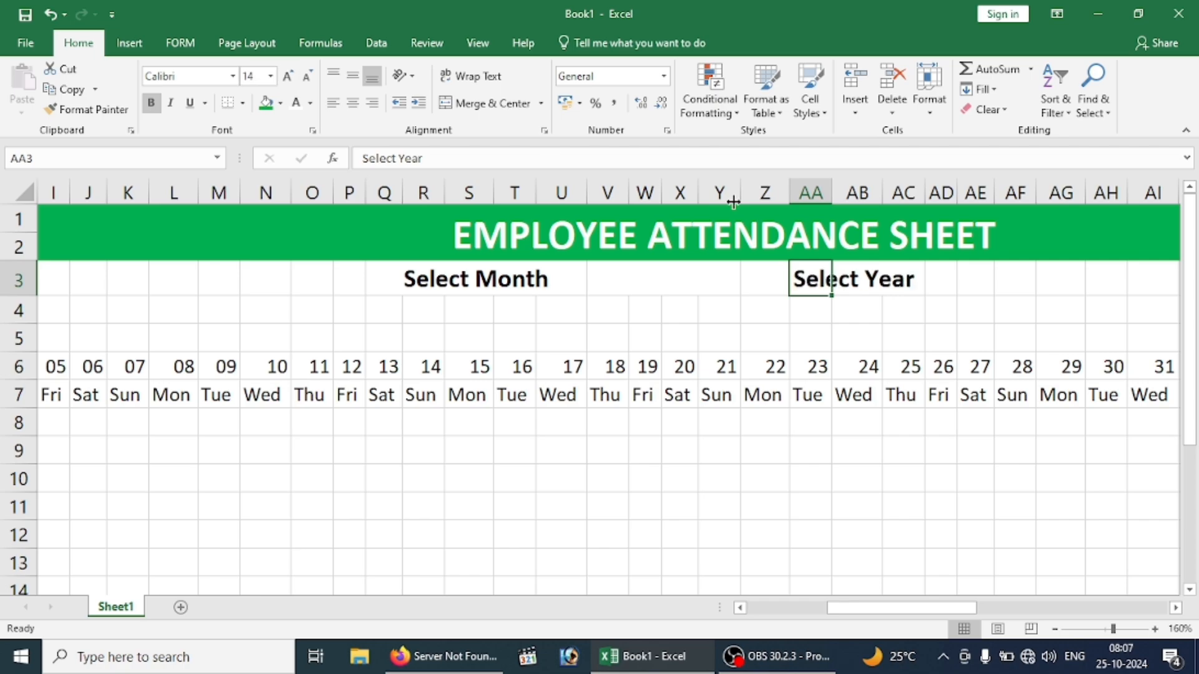
pyautogui.moveTo(819, 275); pyautogui.dragTo(889, 267)
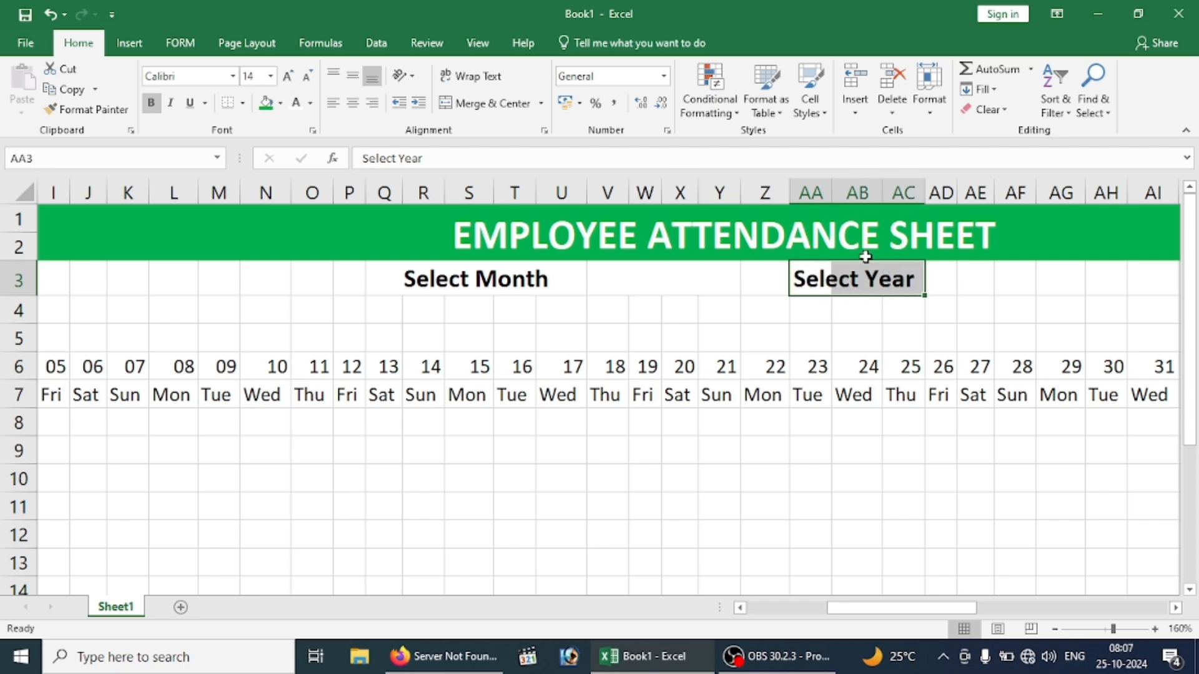
pyautogui.click(478, 103)
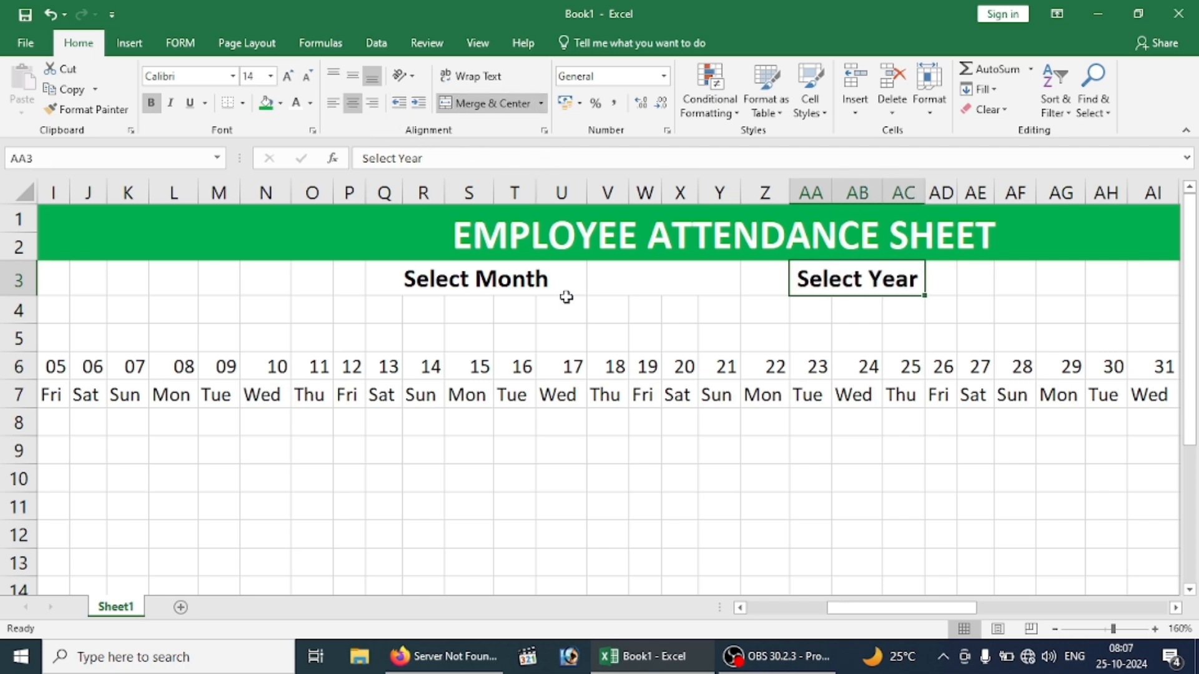
# Unmerge the Select Month label and merge and center it across the narrower range Q3:T3.
pyautogui.click(479, 301)
pyautogui.click(455, 287)
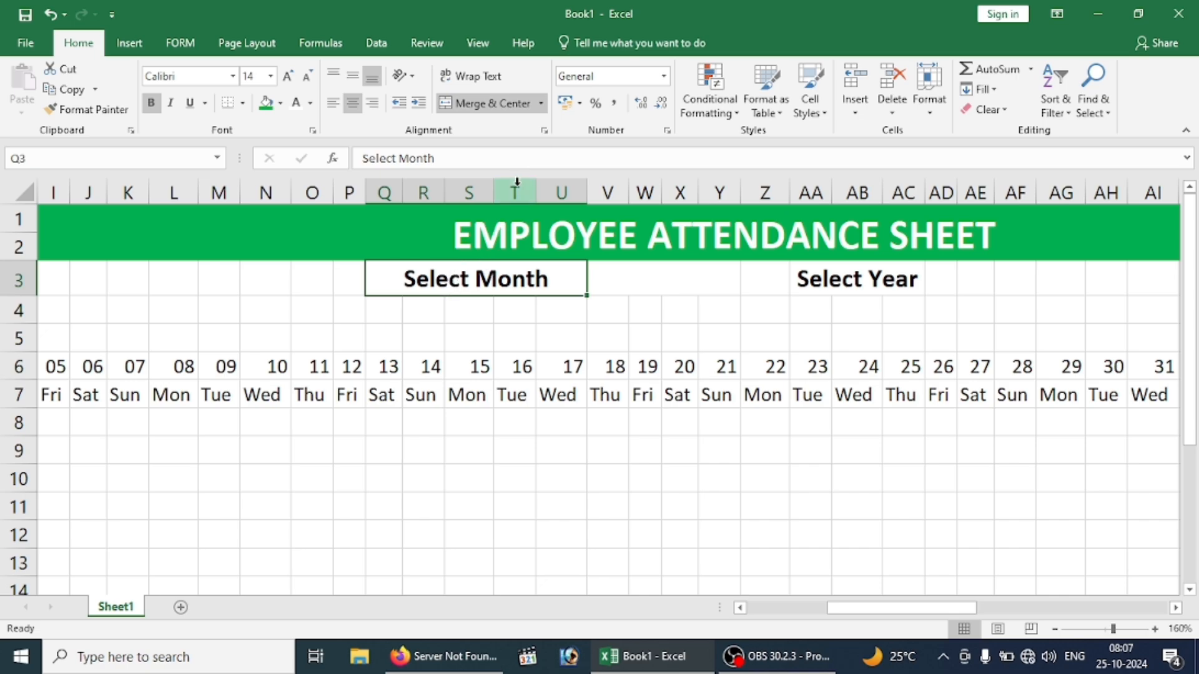
pyautogui.click(508, 106)
pyautogui.moveTo(384, 279); pyautogui.dragTo(518, 279)
pyautogui.click(478, 103)
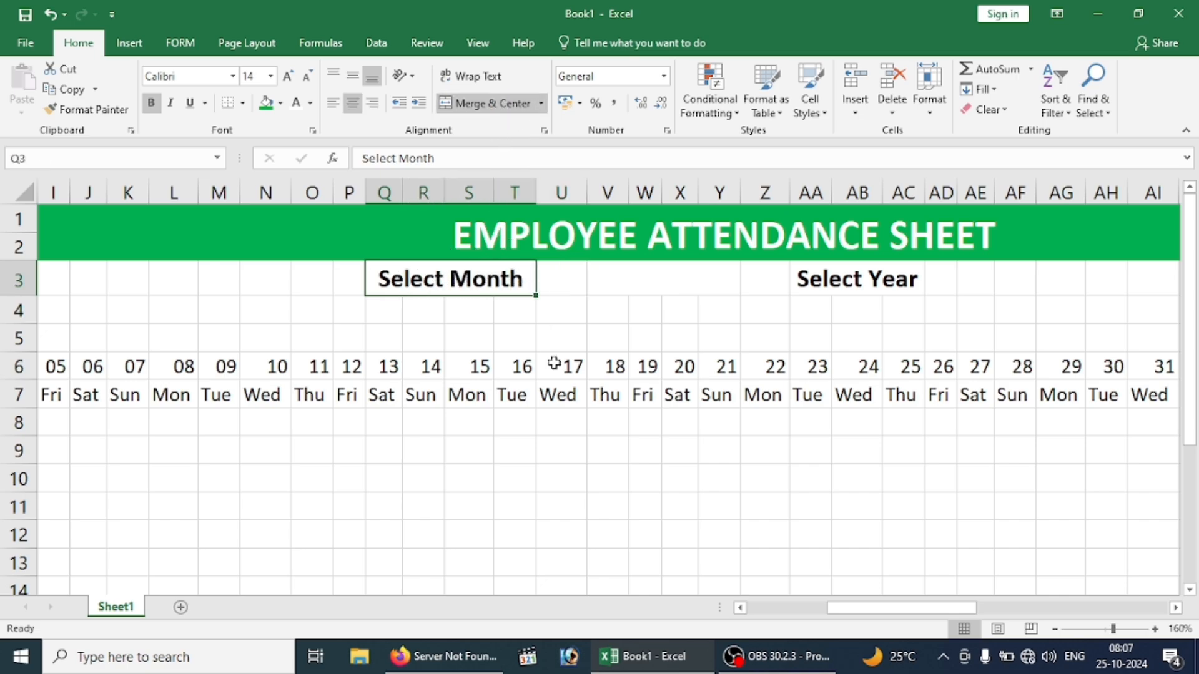
pyautogui.click(554, 354)
# Merge and center cells AD3:AG3 beside the Select Year label as its input cell.
pyautogui.moveTo(943, 278); pyautogui.dragTo(1017, 278)
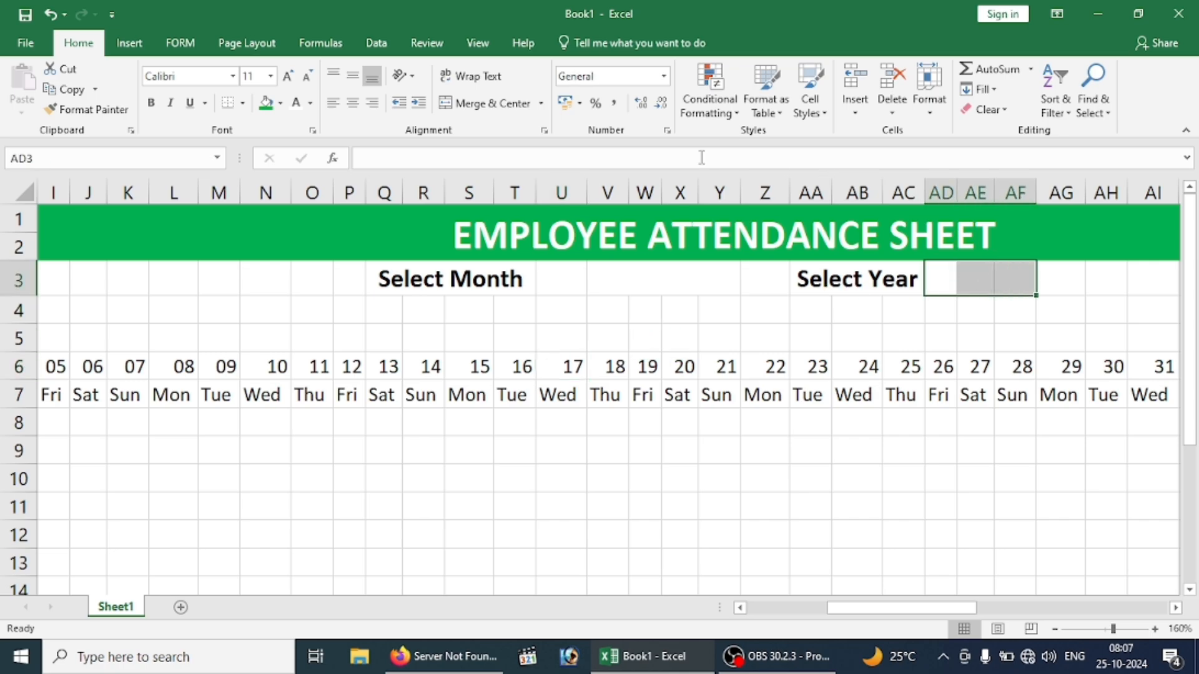
pyautogui.click(512, 103)
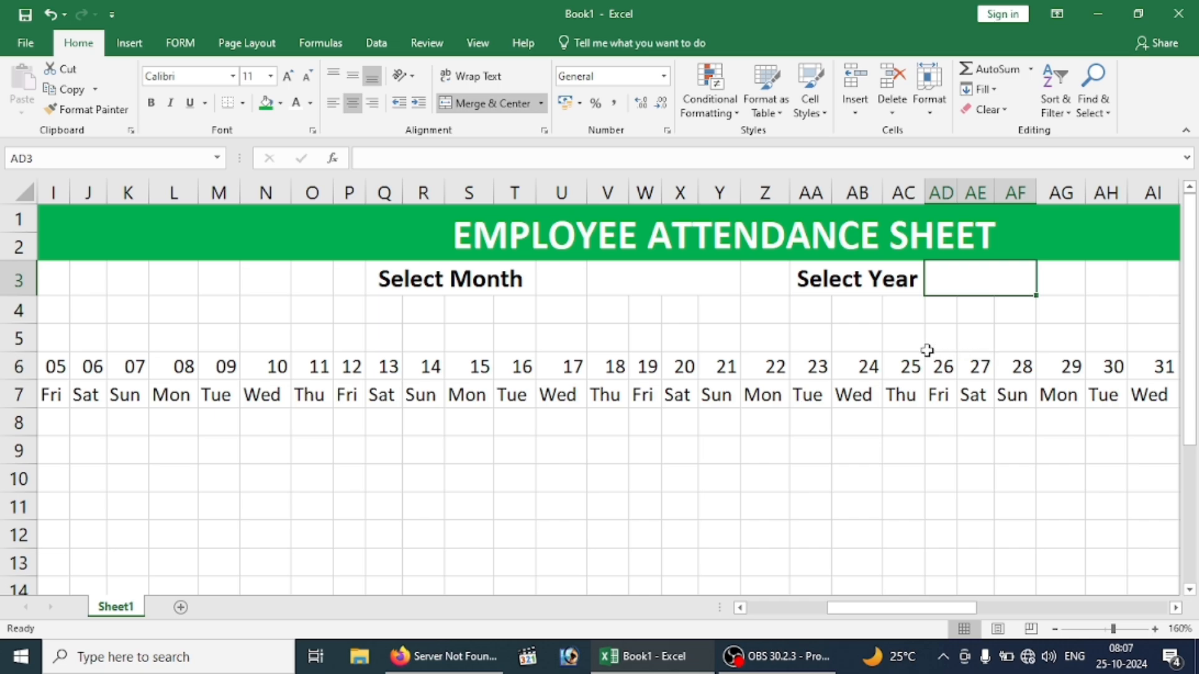
pyautogui.moveTo(977, 281); pyautogui.dragTo(1057, 279)
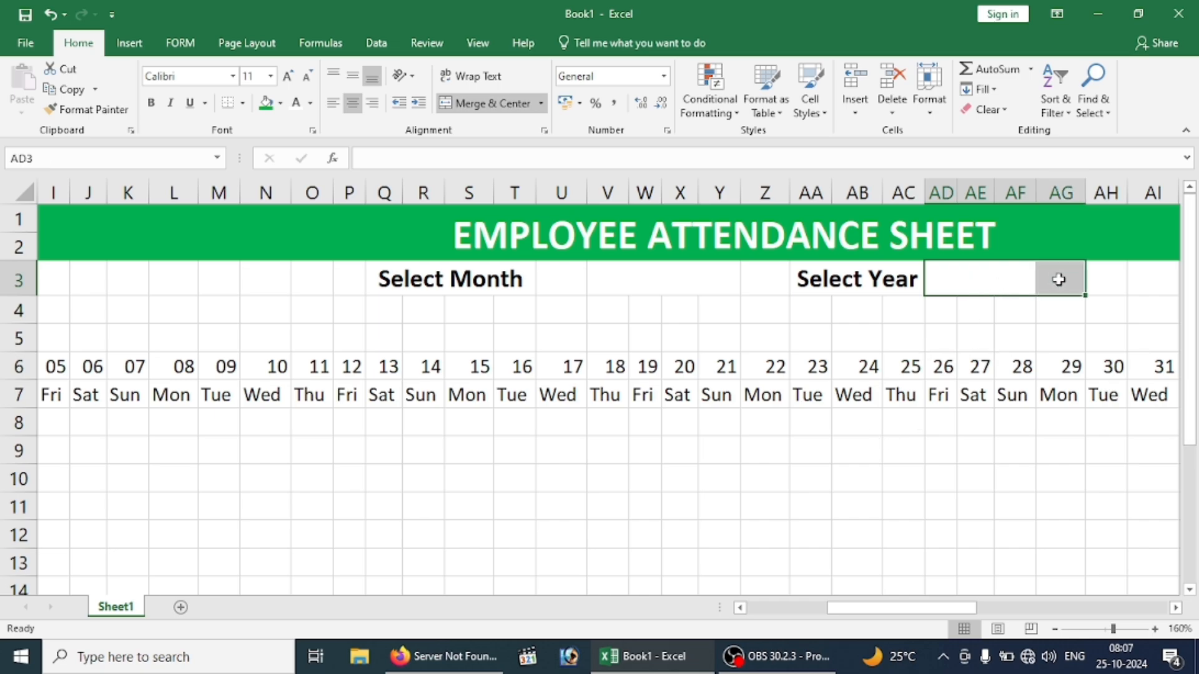
pyautogui.click(469, 104)
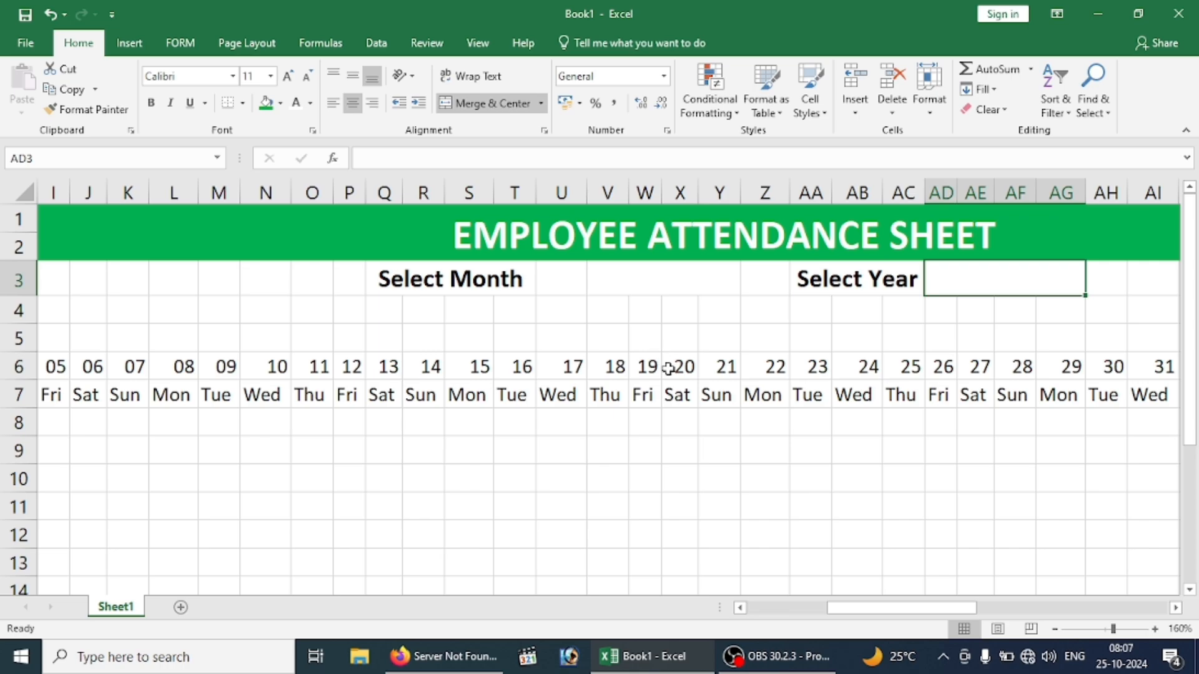
# Enter the label Emp. Attendance in cell N4.
pyautogui.click(277, 307)
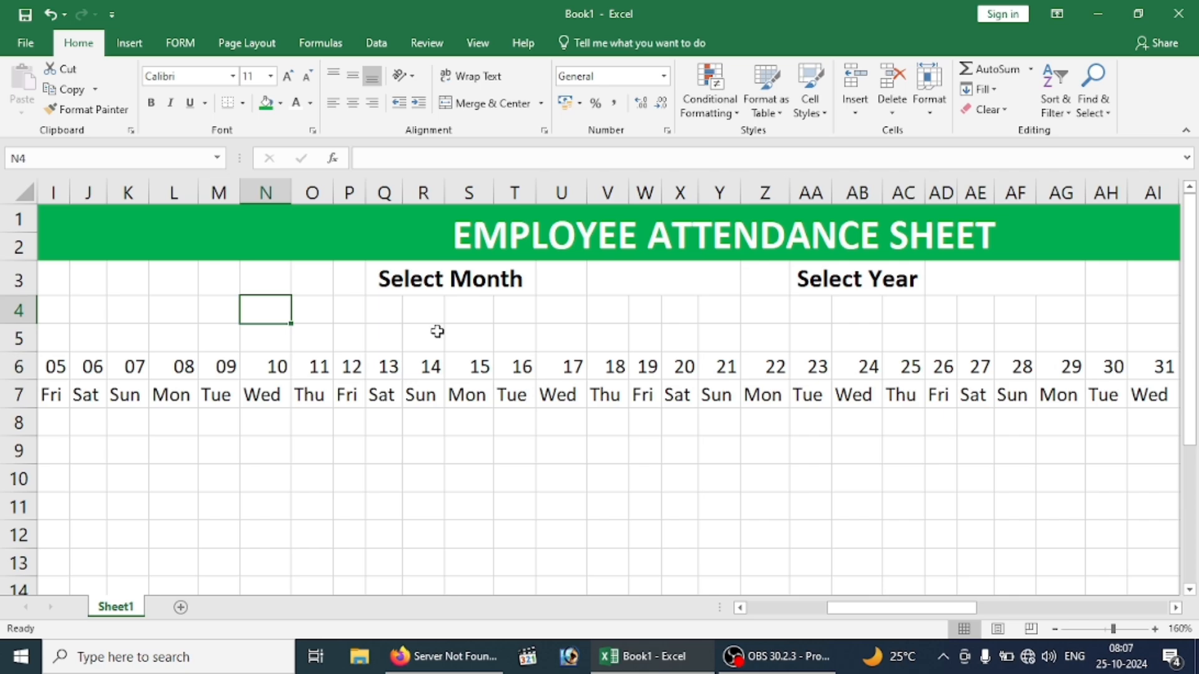
pyautogui.write('em')
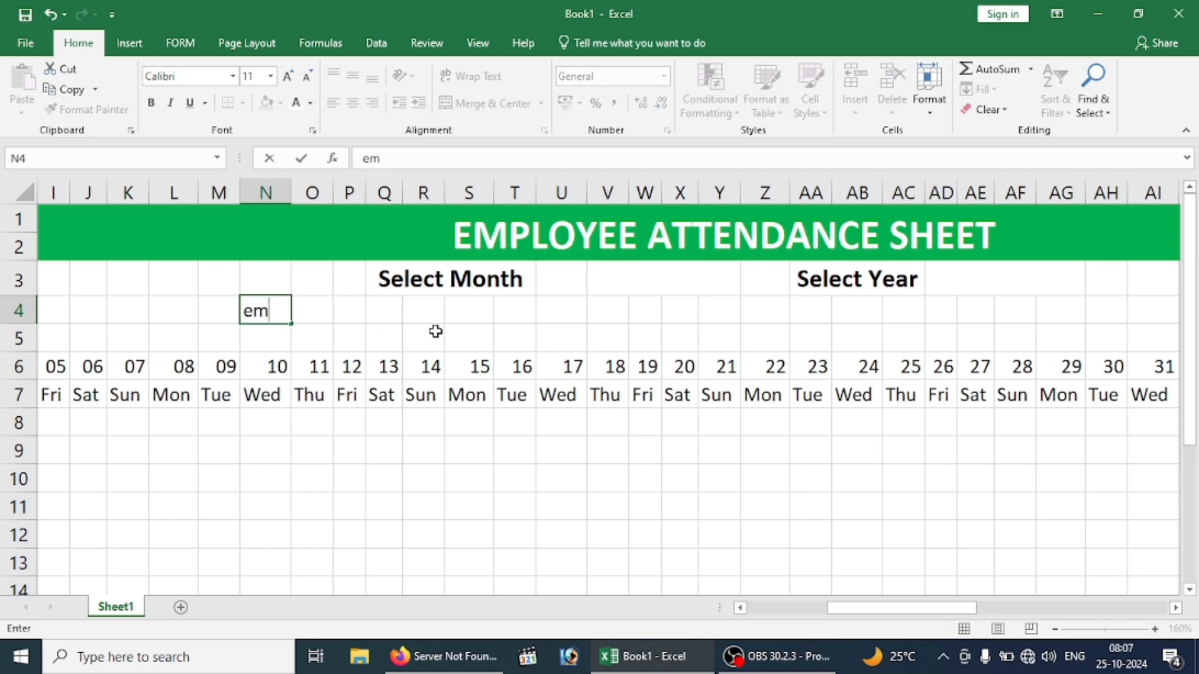
pyautogui.press('BackSpace')
pyautogui.press('BackSpace')
pyautogui.write('Emp. Attendan')
pyautogui.press('Tab')
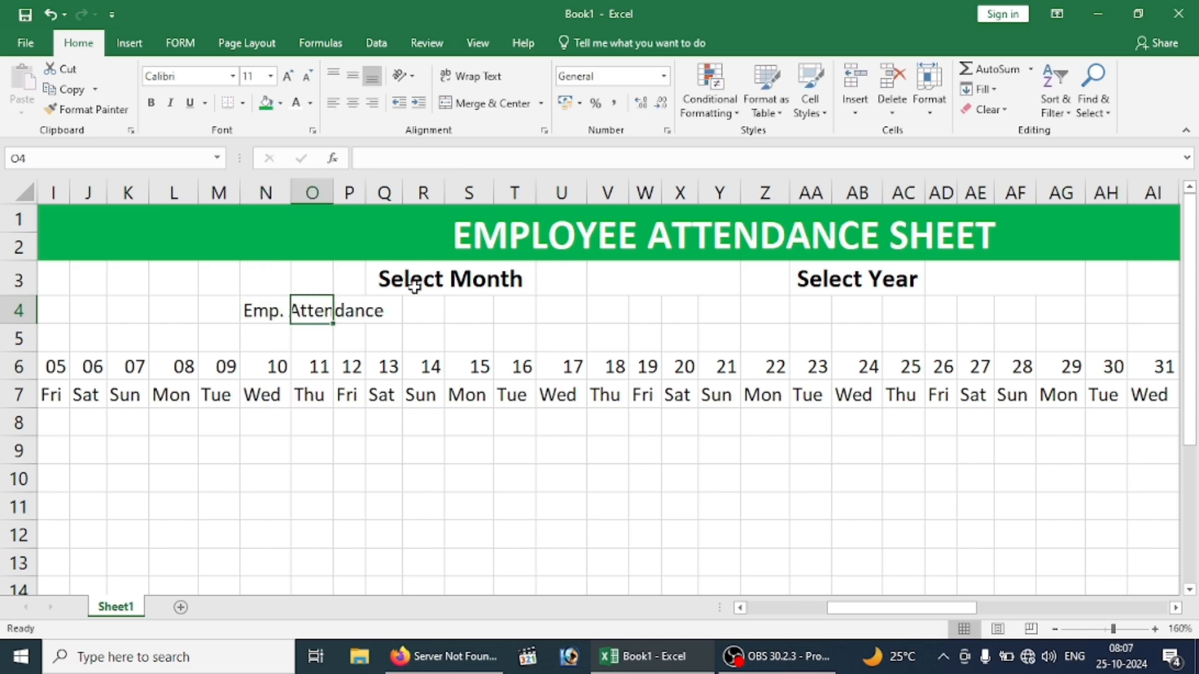
# Merge and center the Emp. Attendance label across N4:R4 and make it 14 pt bold.
pyautogui.click(425, 310)
pyautogui.moveTo(247, 311); pyautogui.dragTo(434, 310)
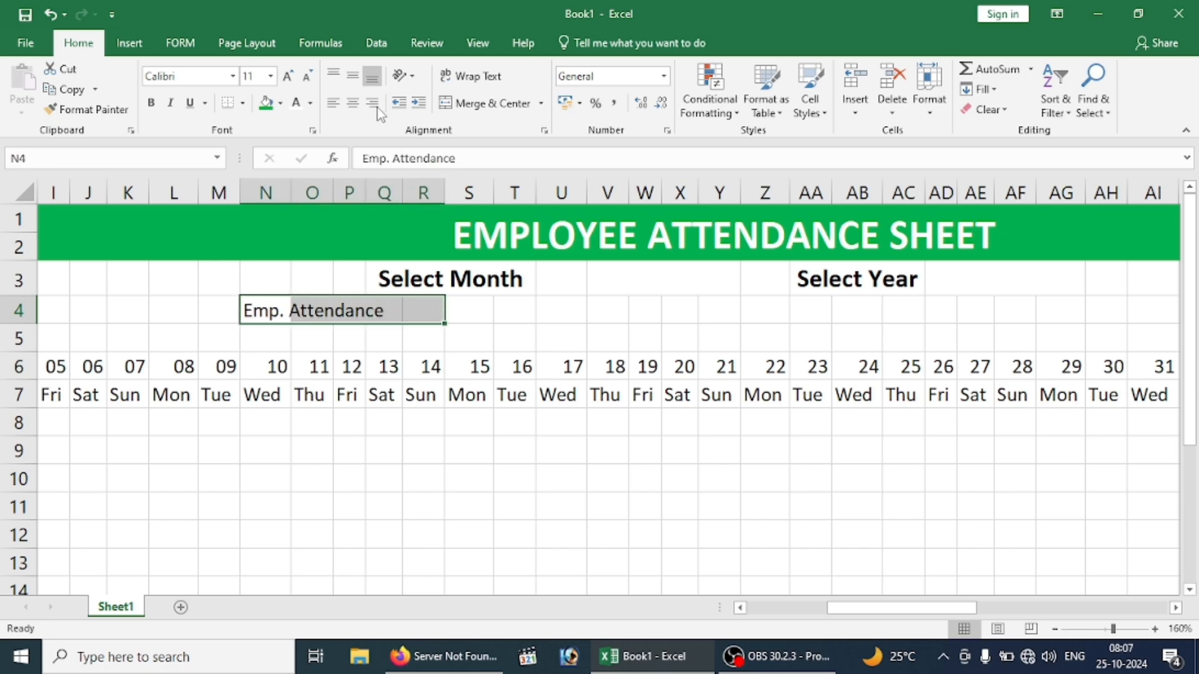
pyautogui.click(471, 105)
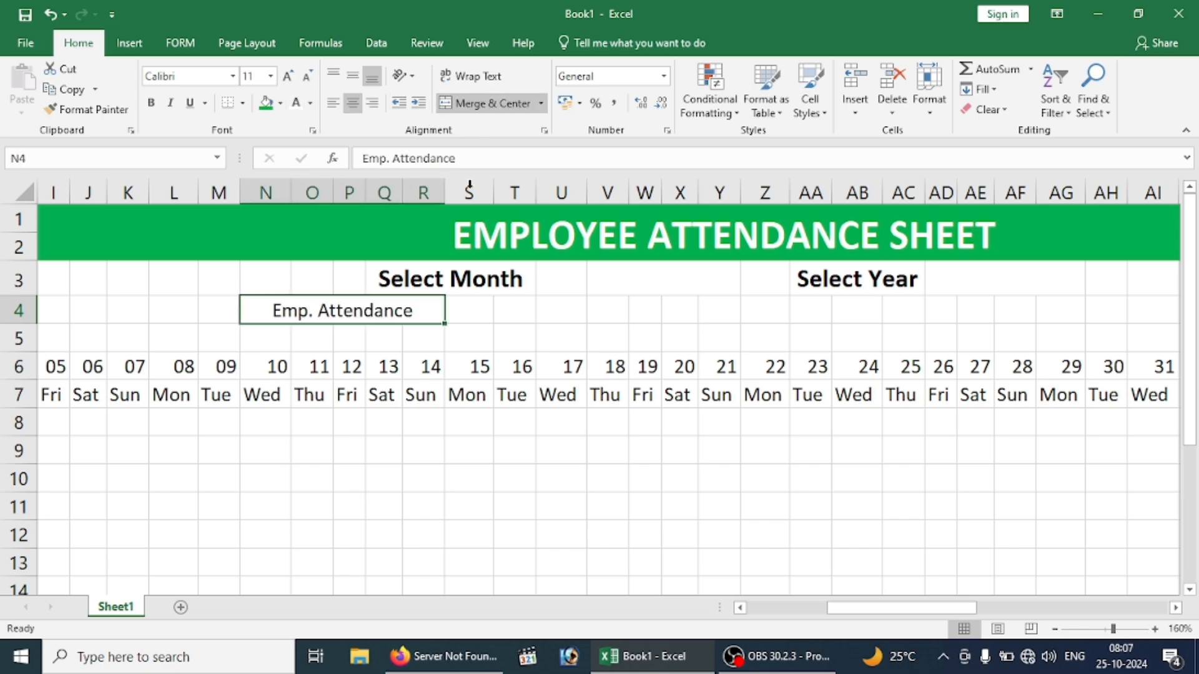
pyautogui.click(288, 77)
pyautogui.click(288, 77)
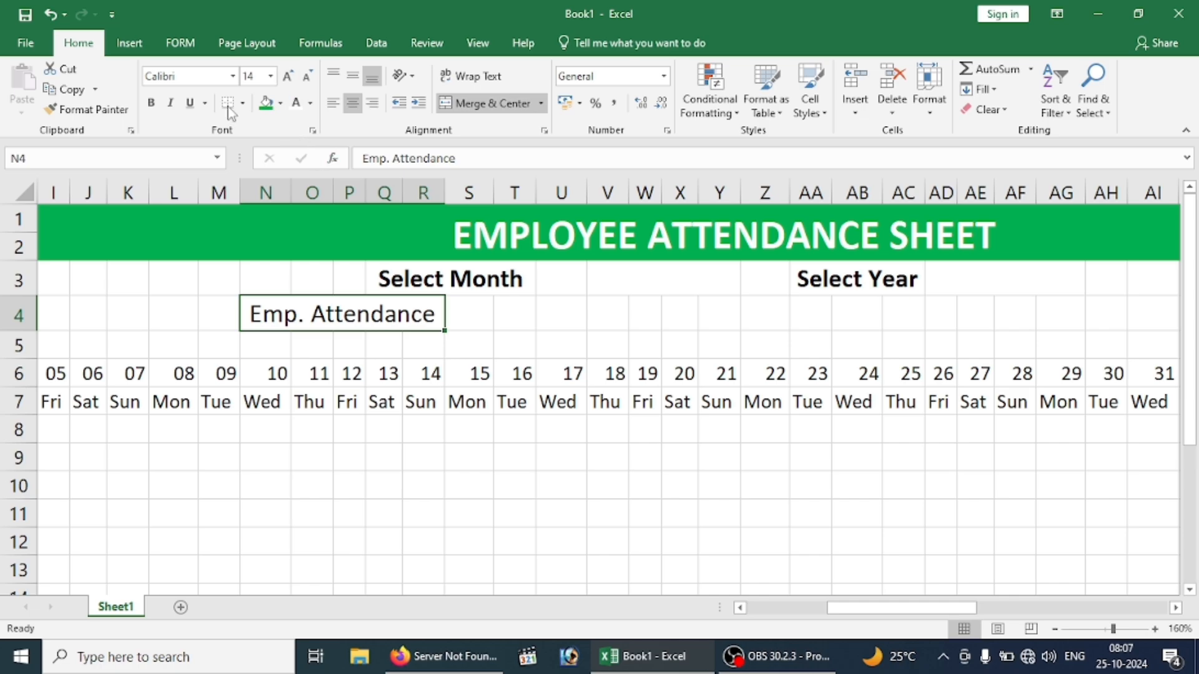
pyautogui.click(150, 102)
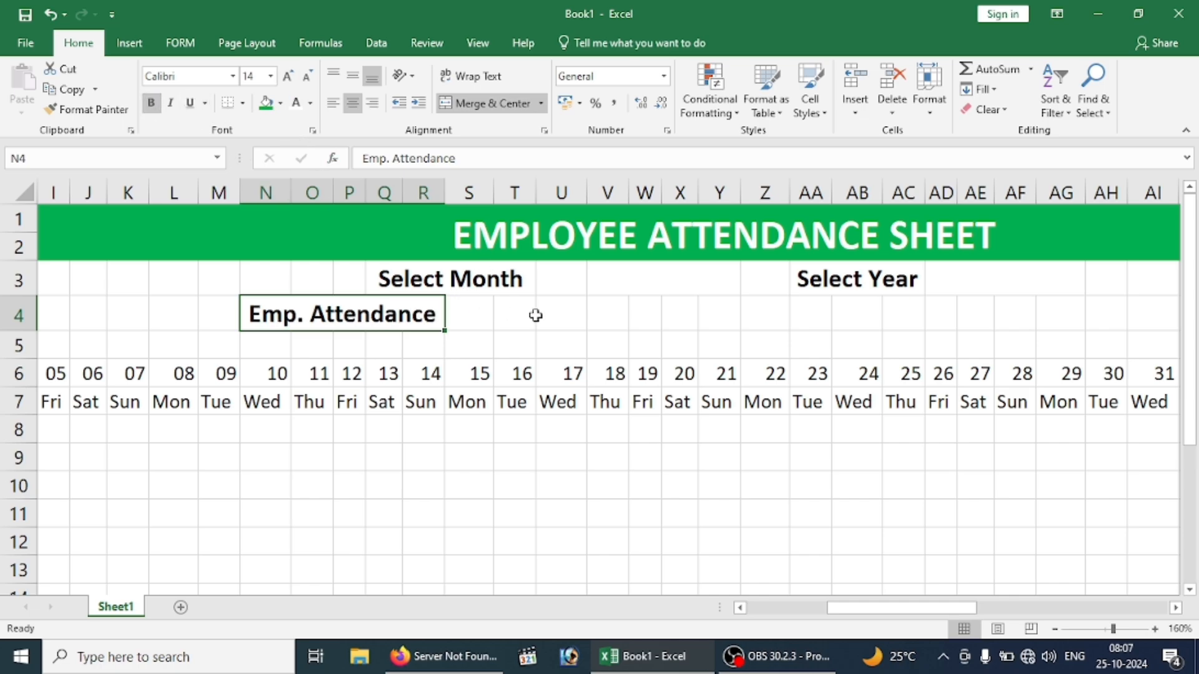
# Extend the merged Emp. Attendance label across N4:T4 and right-align it.
pyautogui.moveTo(560, 315); pyautogui.dragTo(643, 316)
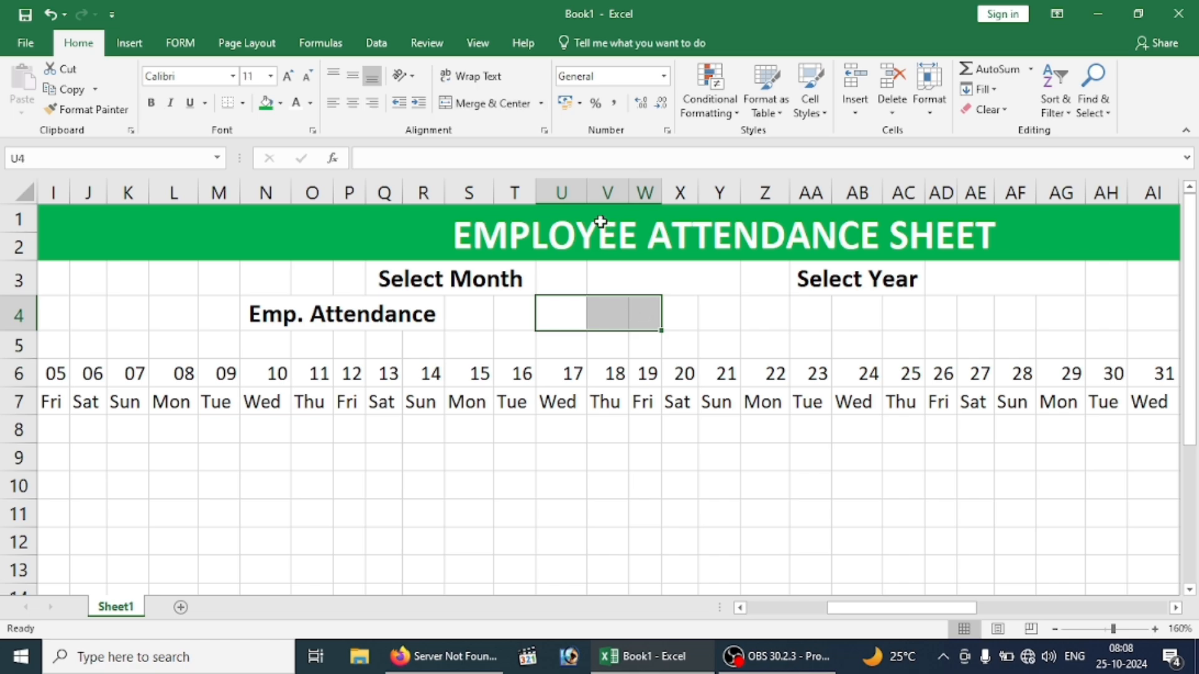
pyautogui.click(503, 305)
pyautogui.moveTo(331, 313); pyautogui.dragTo(506, 309)
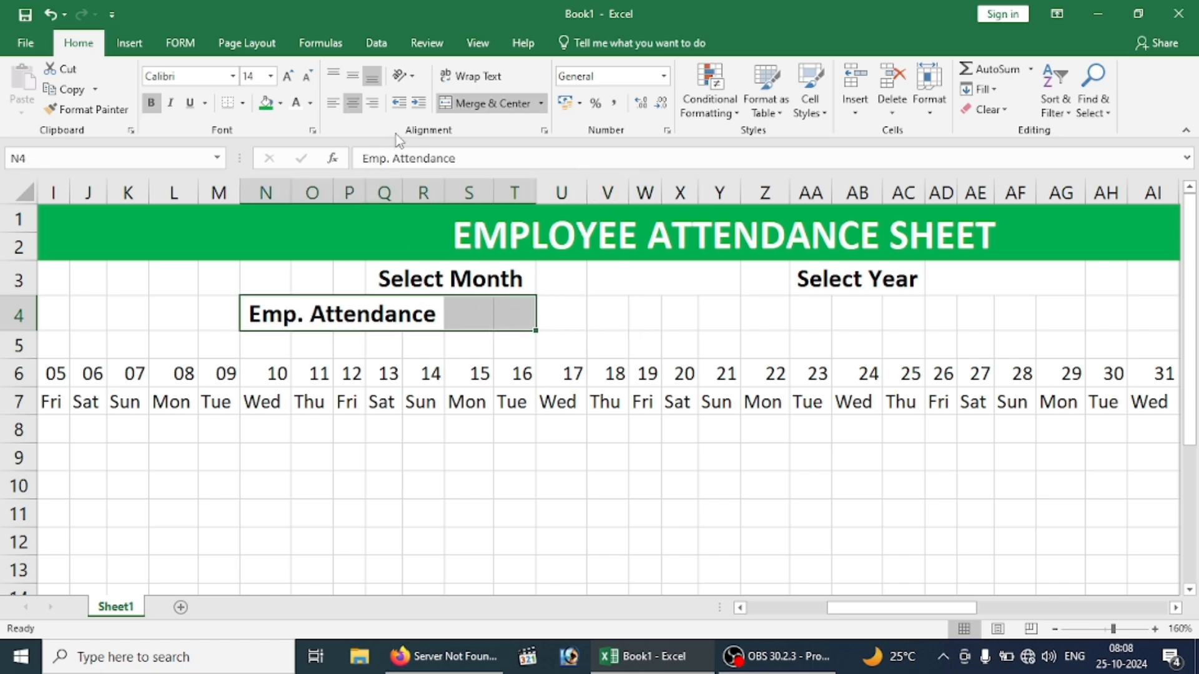
pyautogui.click(487, 103)
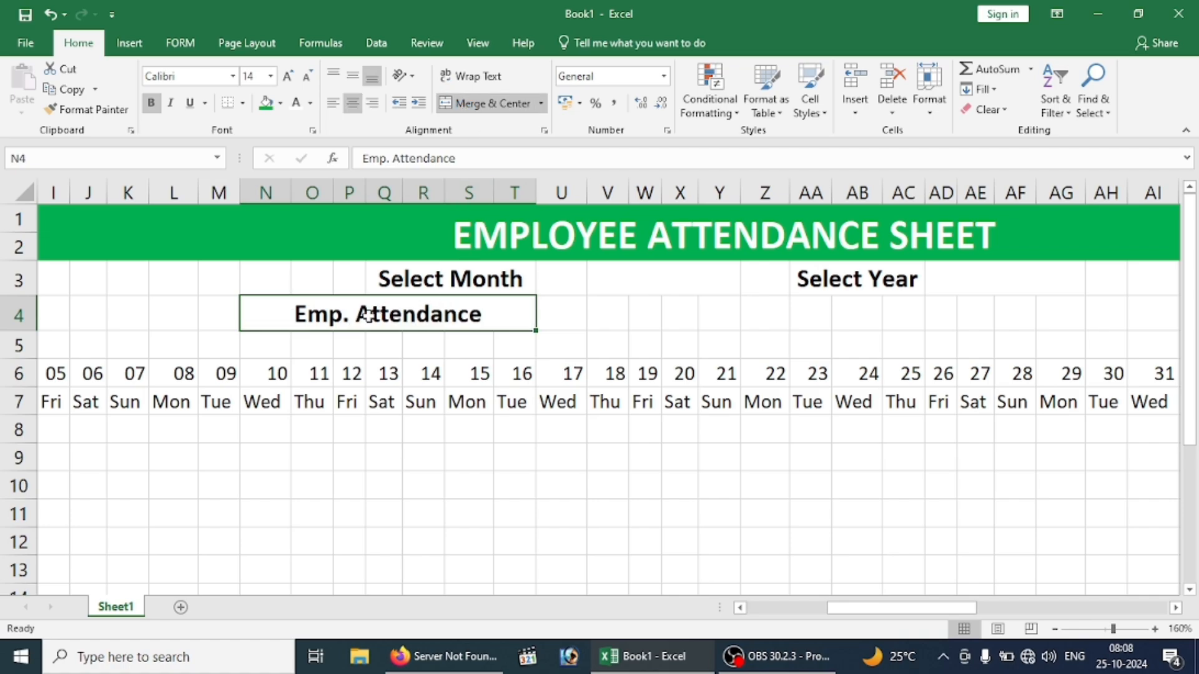
pyautogui.click(508, 110)
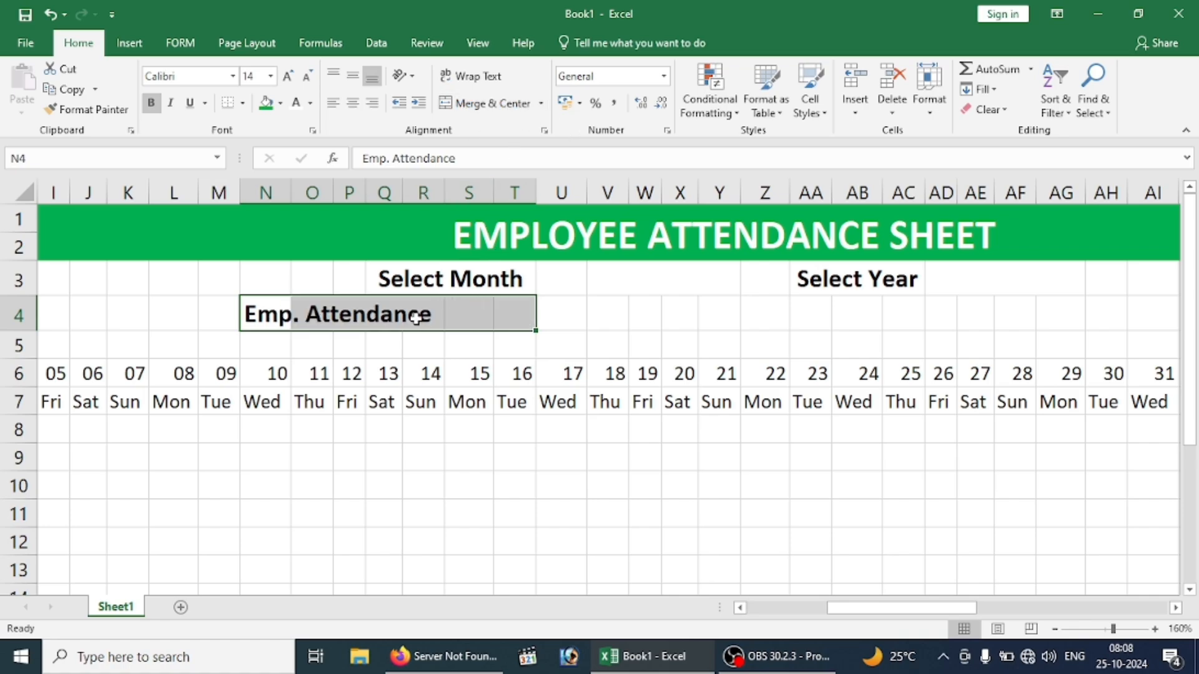
pyautogui.click(484, 105)
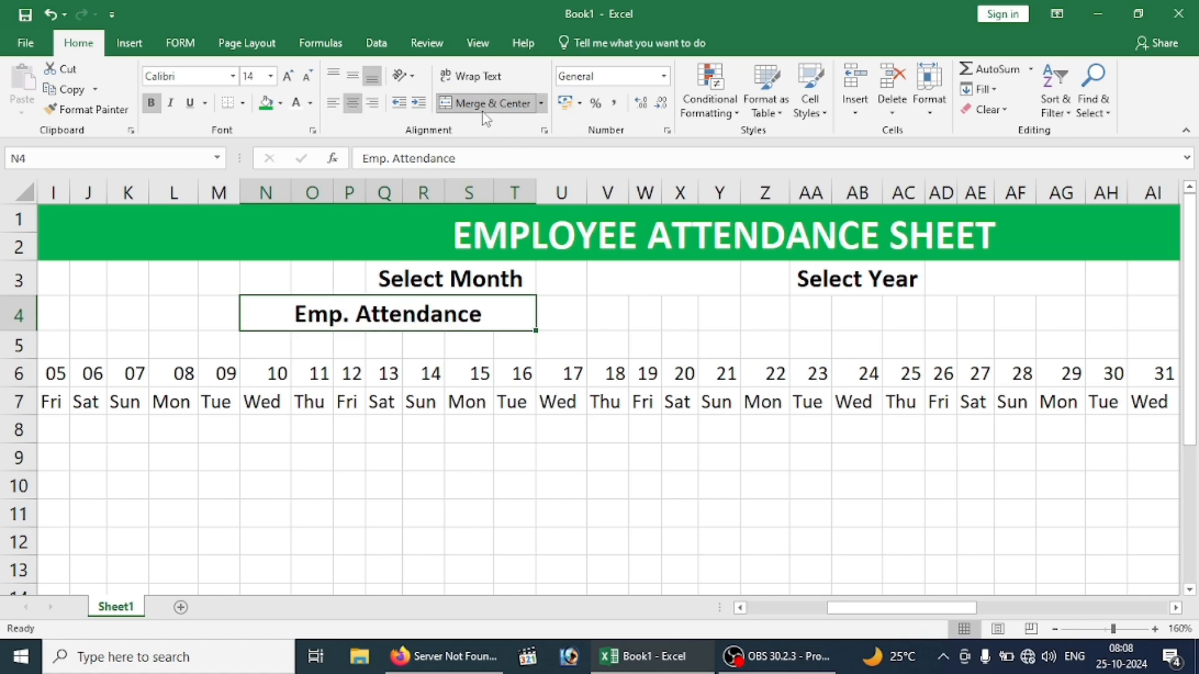
pyautogui.click(372, 106)
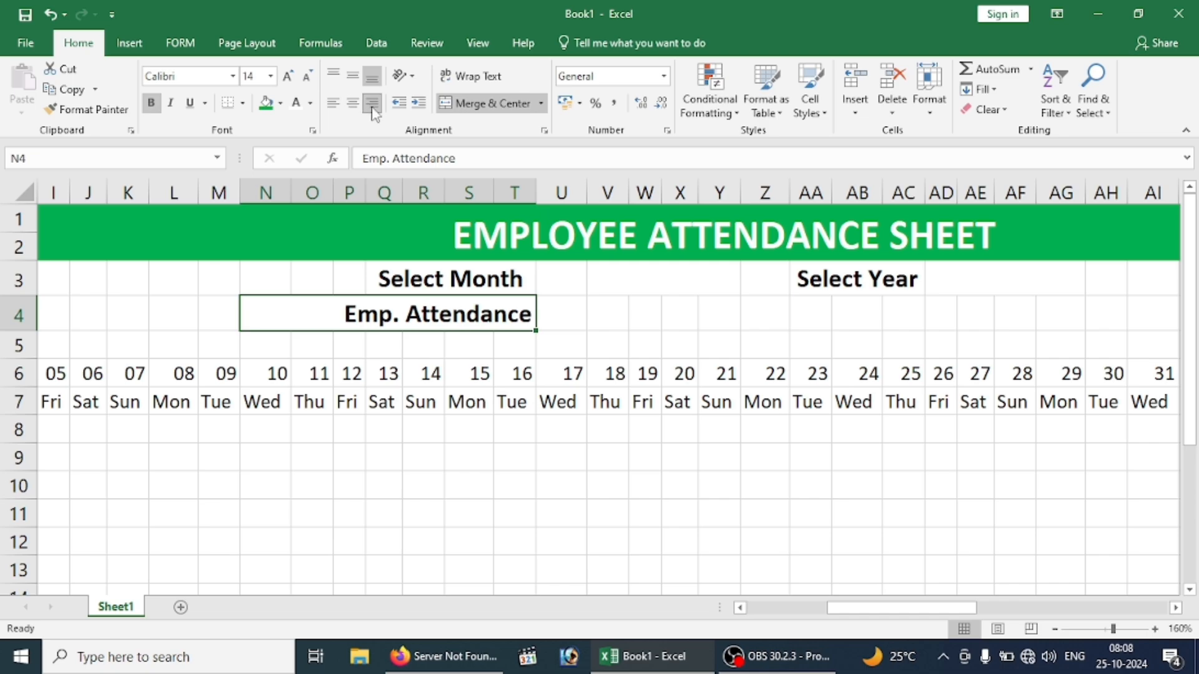
# Merge and center cells V4:Y4 as the input cell for Emp. Attendance.
pyautogui.click(637, 301)
pyautogui.click(543, 312)
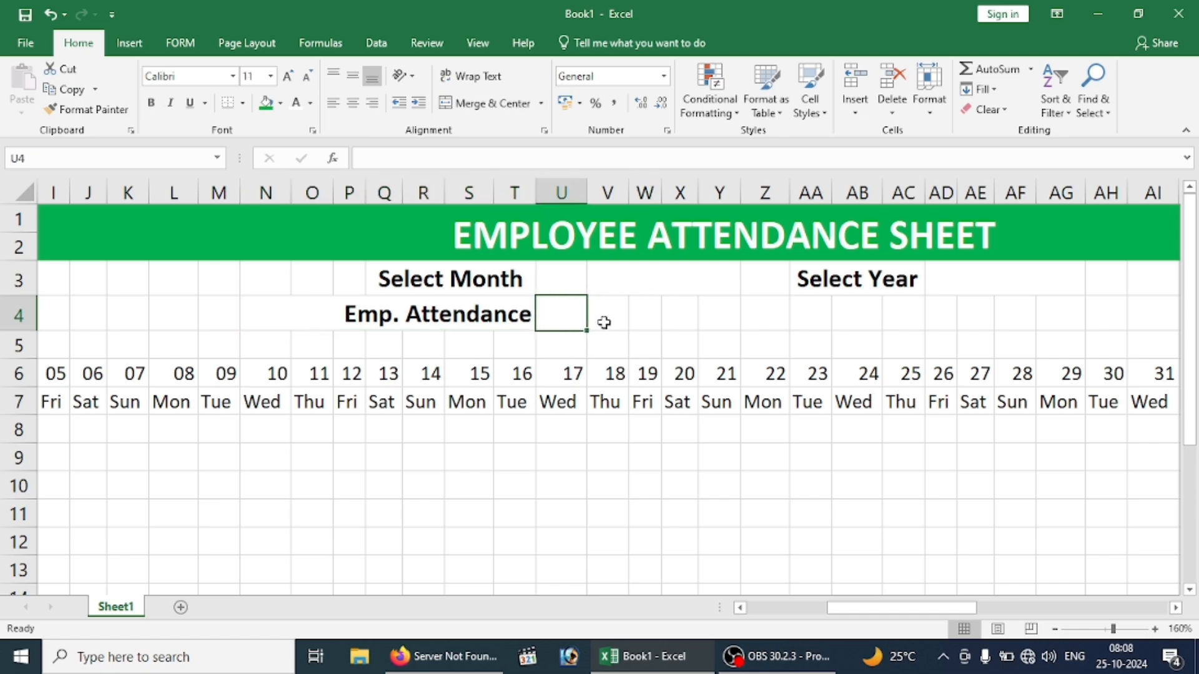
pyautogui.click(568, 275)
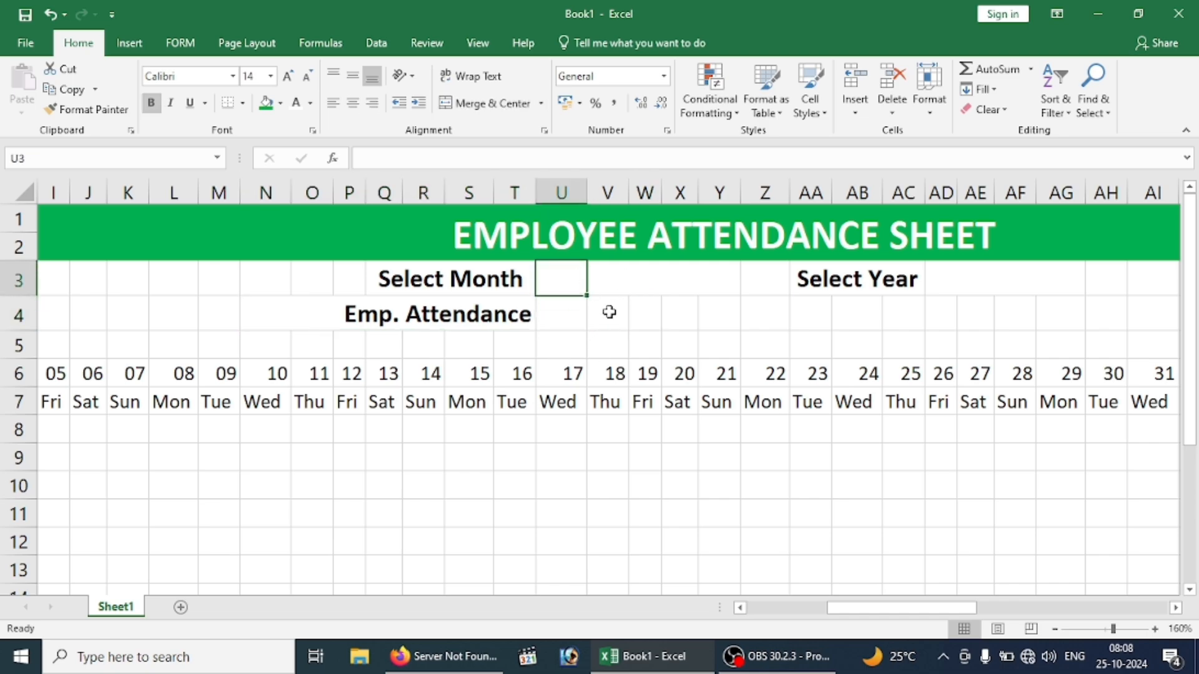
pyautogui.moveTo(608, 312); pyautogui.dragTo(716, 311)
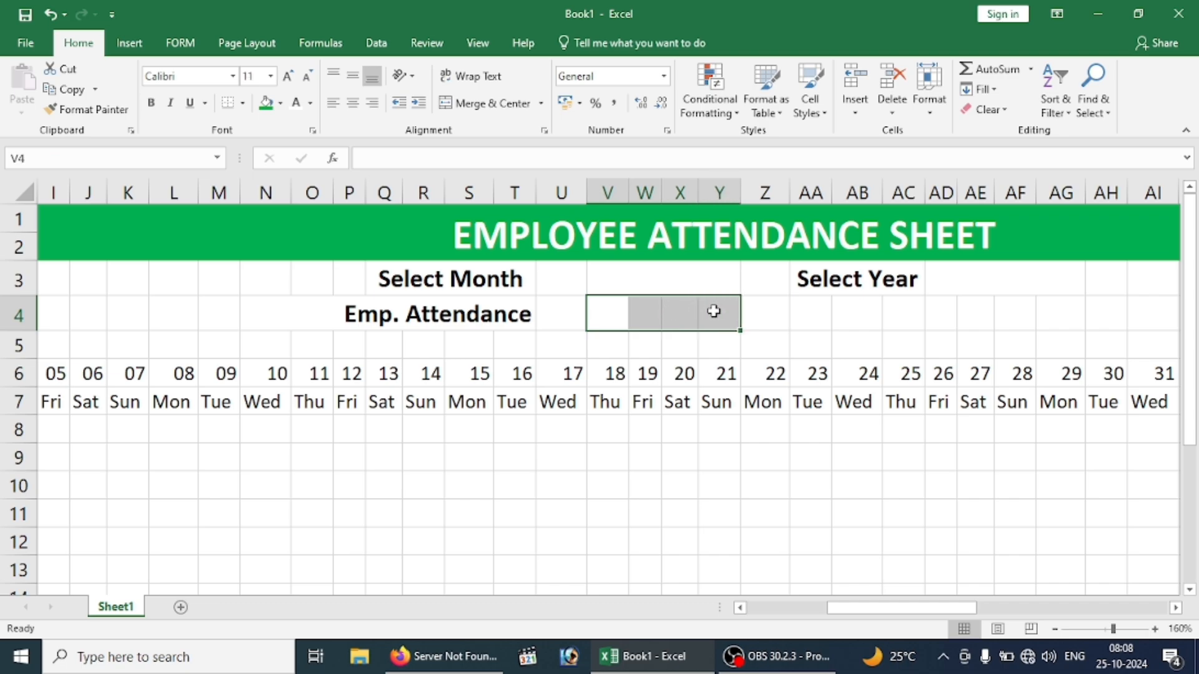
pyautogui.click(486, 103)
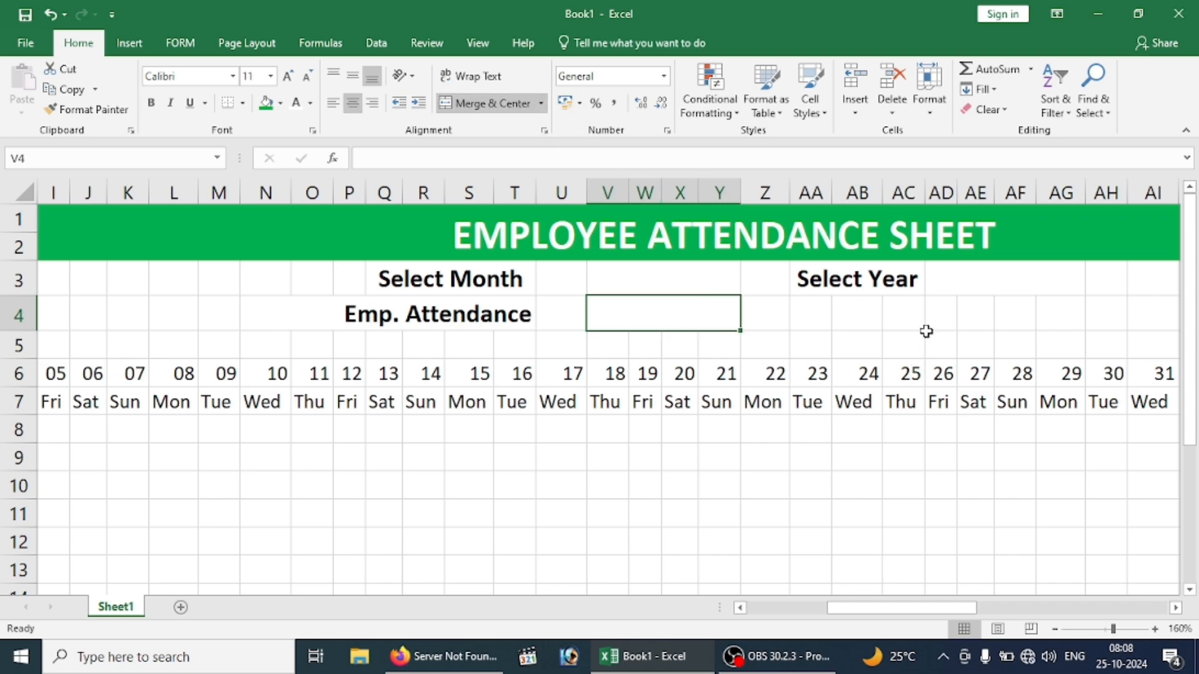
# Enter the label From in cell AB4, below the Select Year label.
pyautogui.click(811, 312)
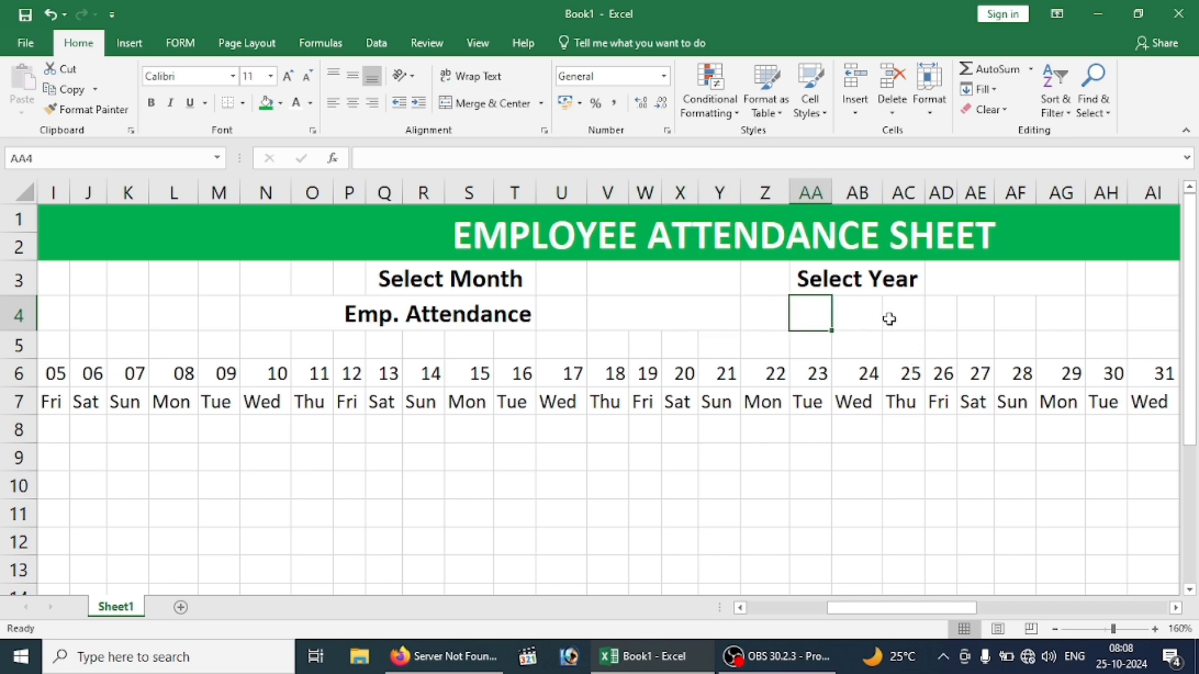
pyautogui.click(861, 320)
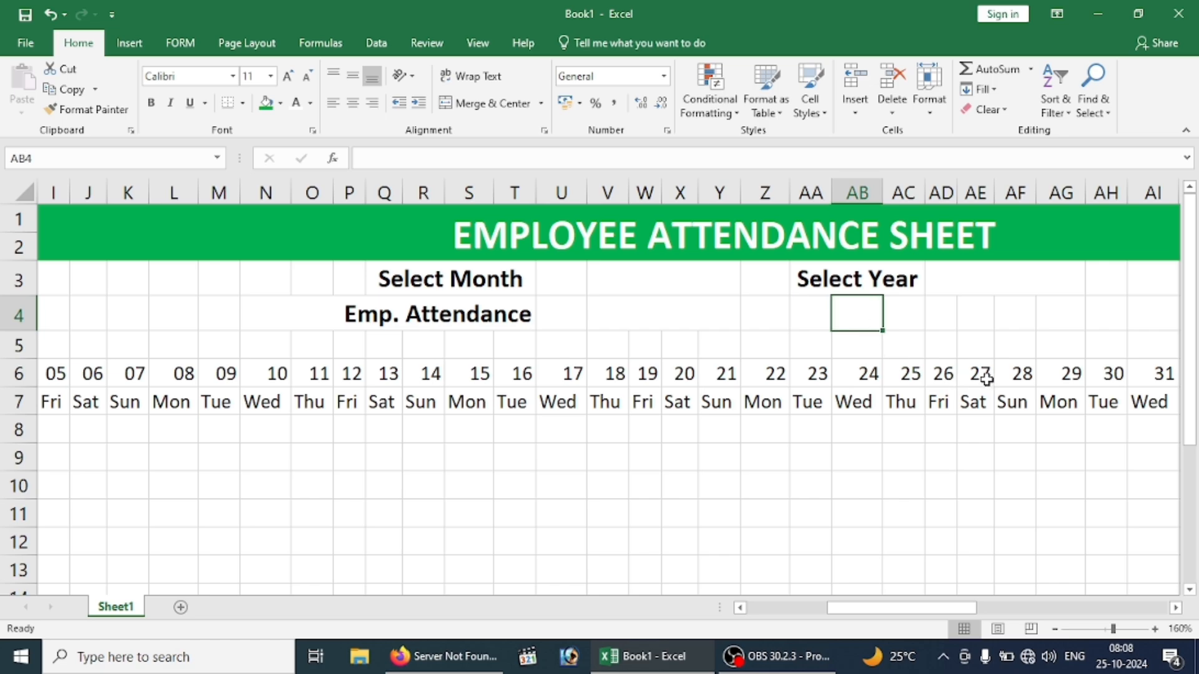
pyautogui.write('From')
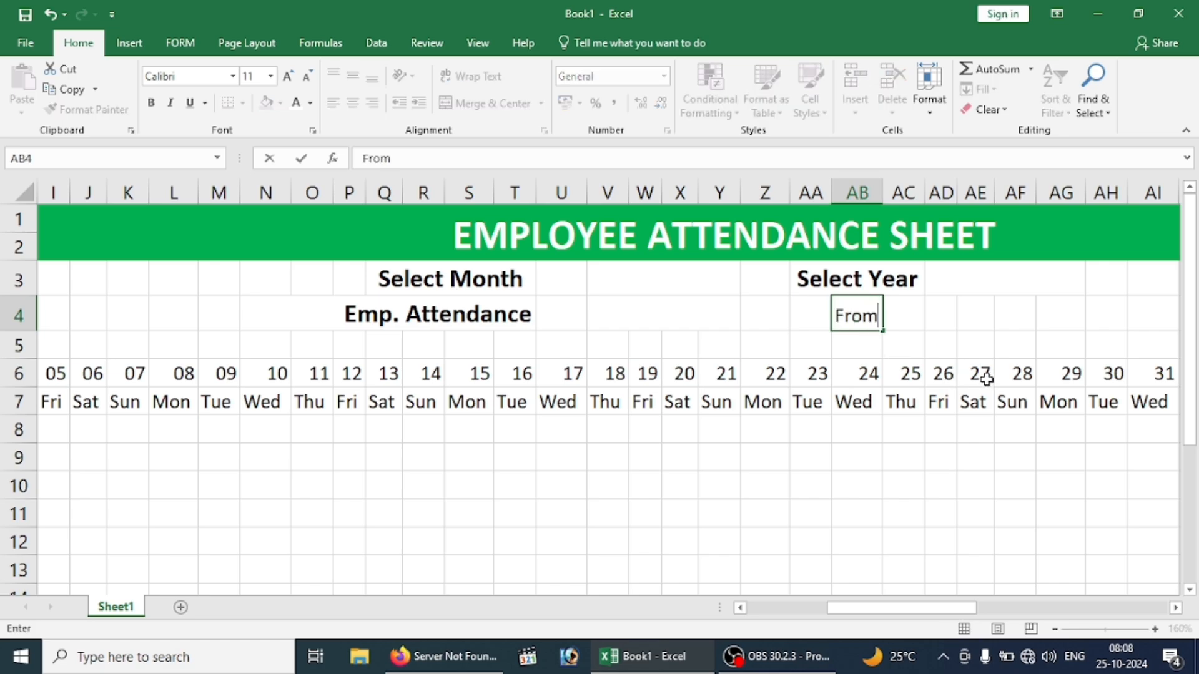
pyautogui.click(1018, 348)
# Merge and center the From label across AA4:AC4 and make it 14 pt bold.
pyautogui.click(865, 315)
pyautogui.moveTo(865, 316); pyautogui.dragTo(888, 314)
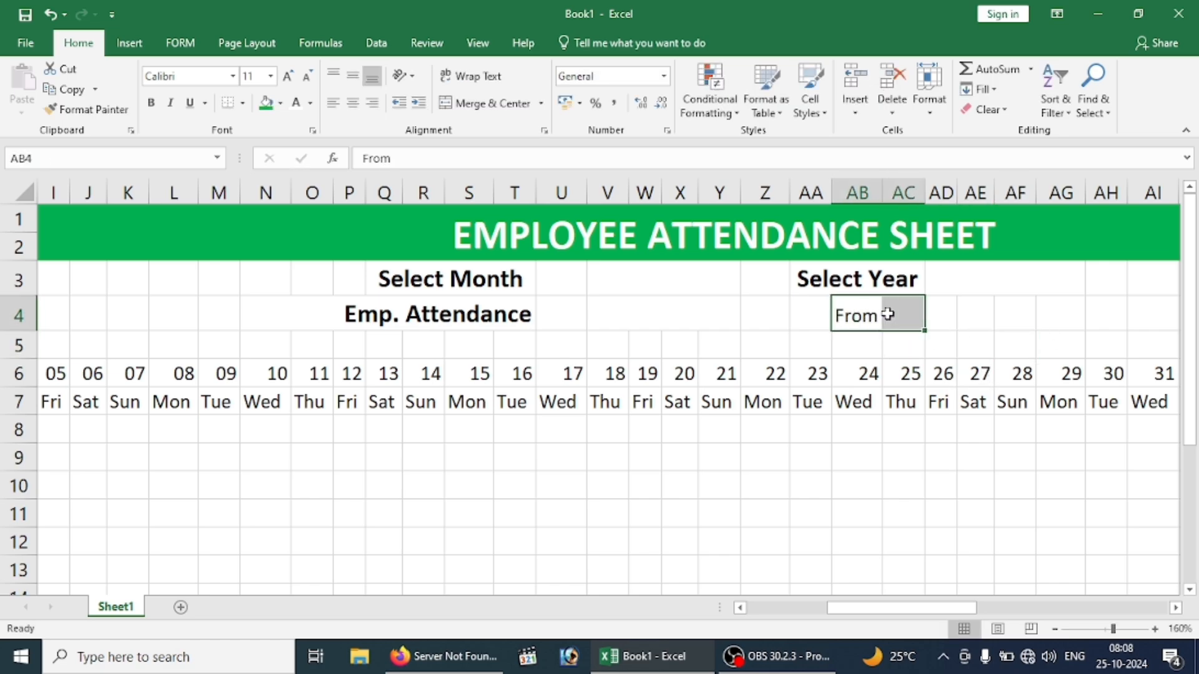
pyautogui.click(490, 103)
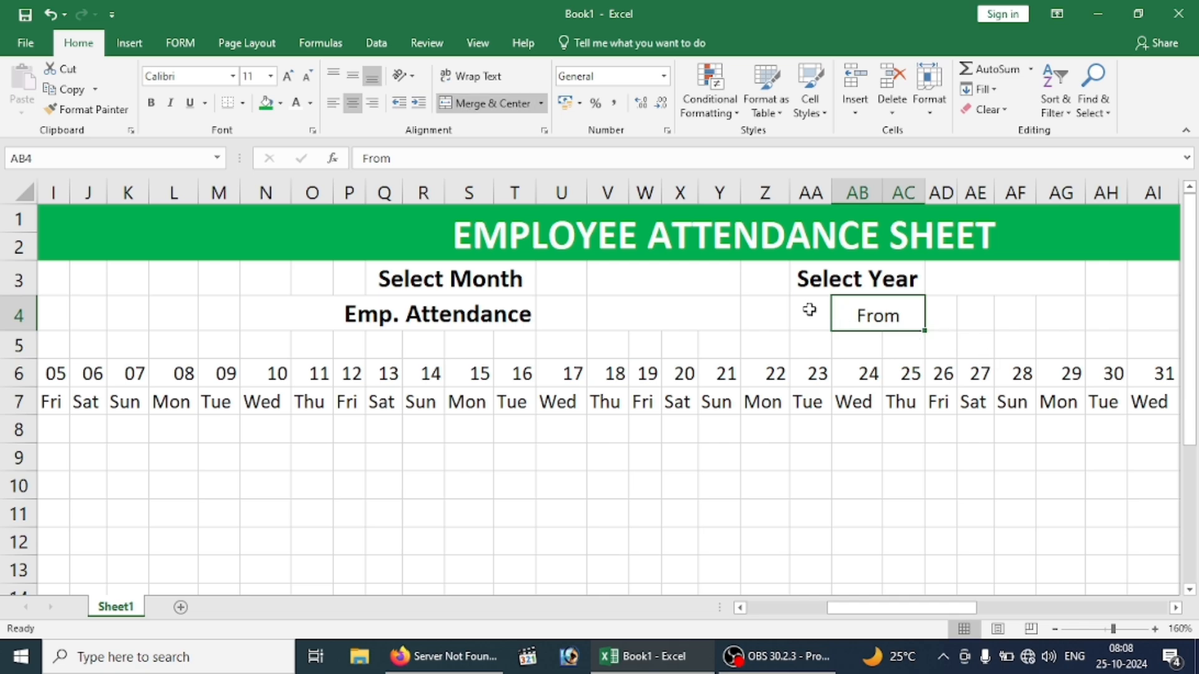
pyautogui.moveTo(809, 310); pyautogui.dragTo(849, 311)
pyautogui.click(490, 103)
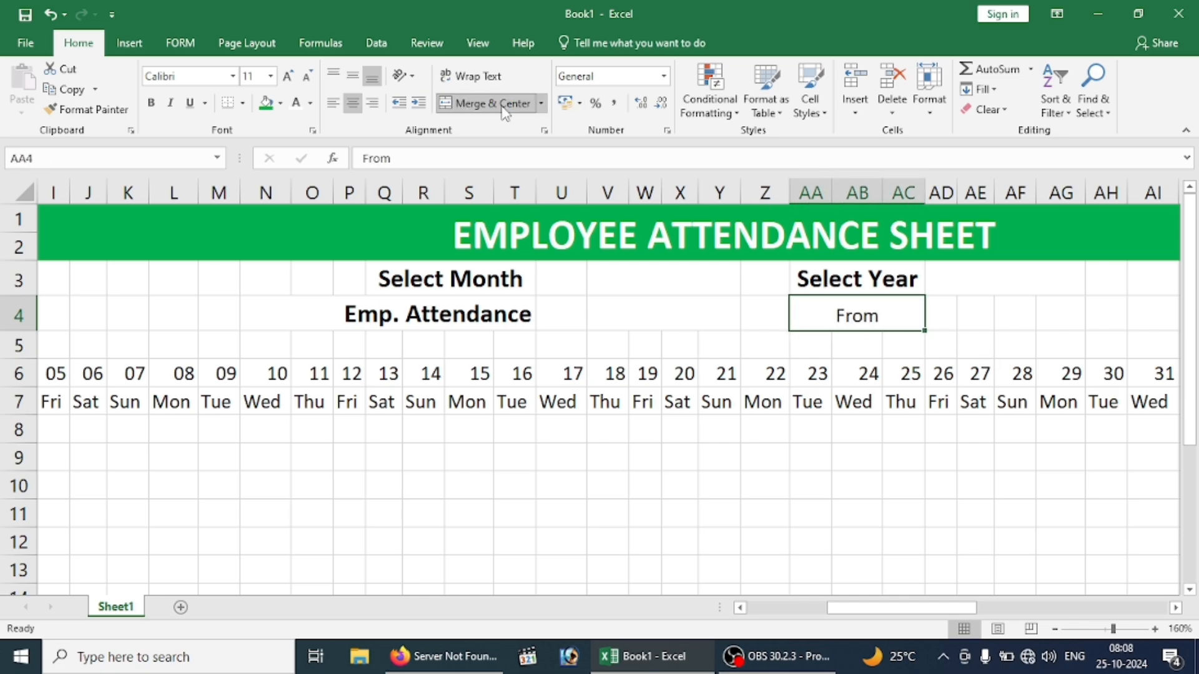
pyautogui.click(288, 75)
pyautogui.click(289, 77)
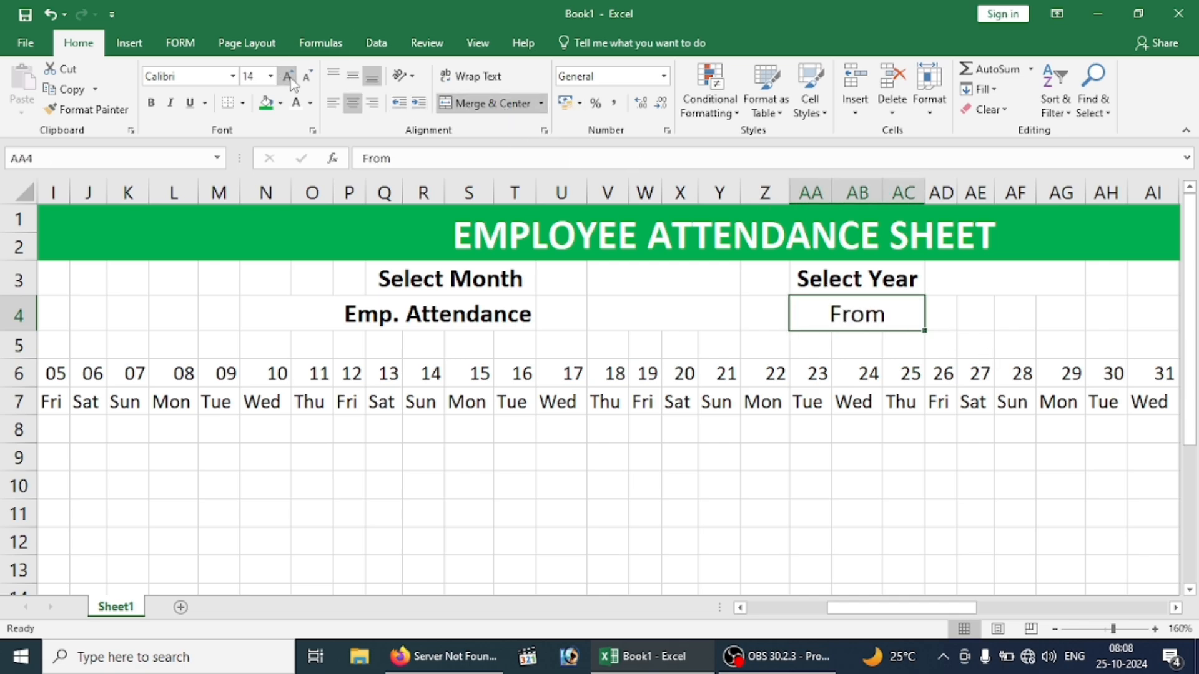
pyautogui.click(151, 103)
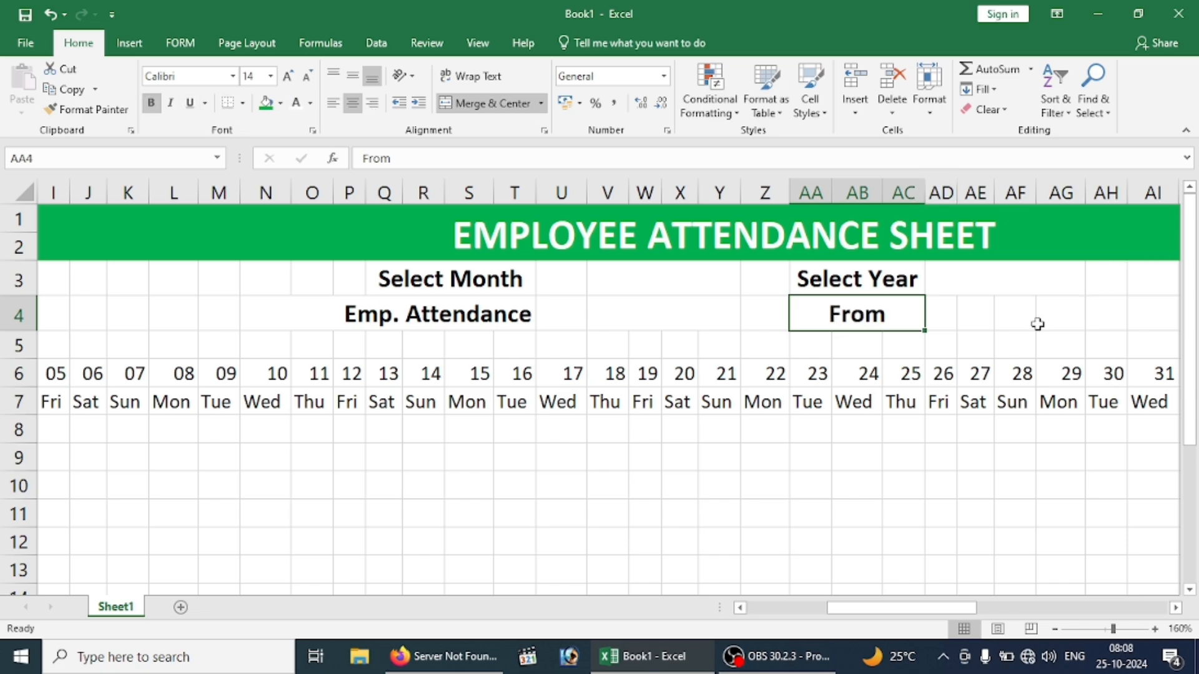
# Merge and center cells AD4:AG4 as the input cell for the From label.
pyautogui.moveTo(943, 314); pyautogui.dragTo(1062, 305)
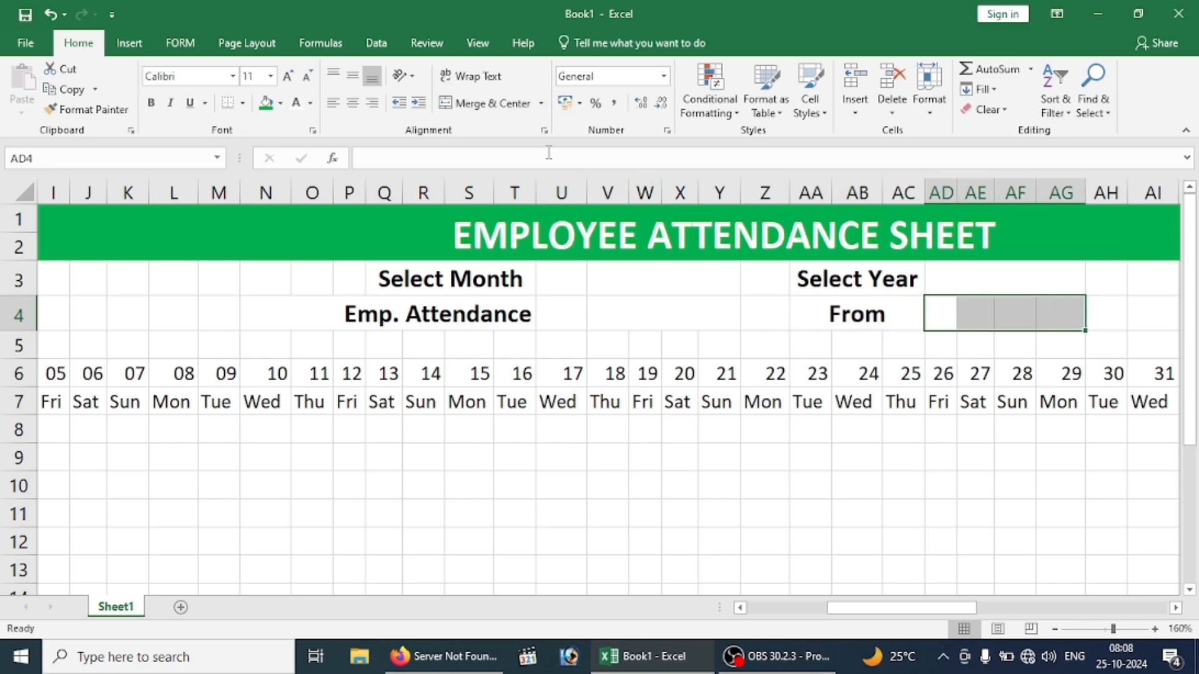
pyautogui.click(488, 107)
pyautogui.click(647, 538)
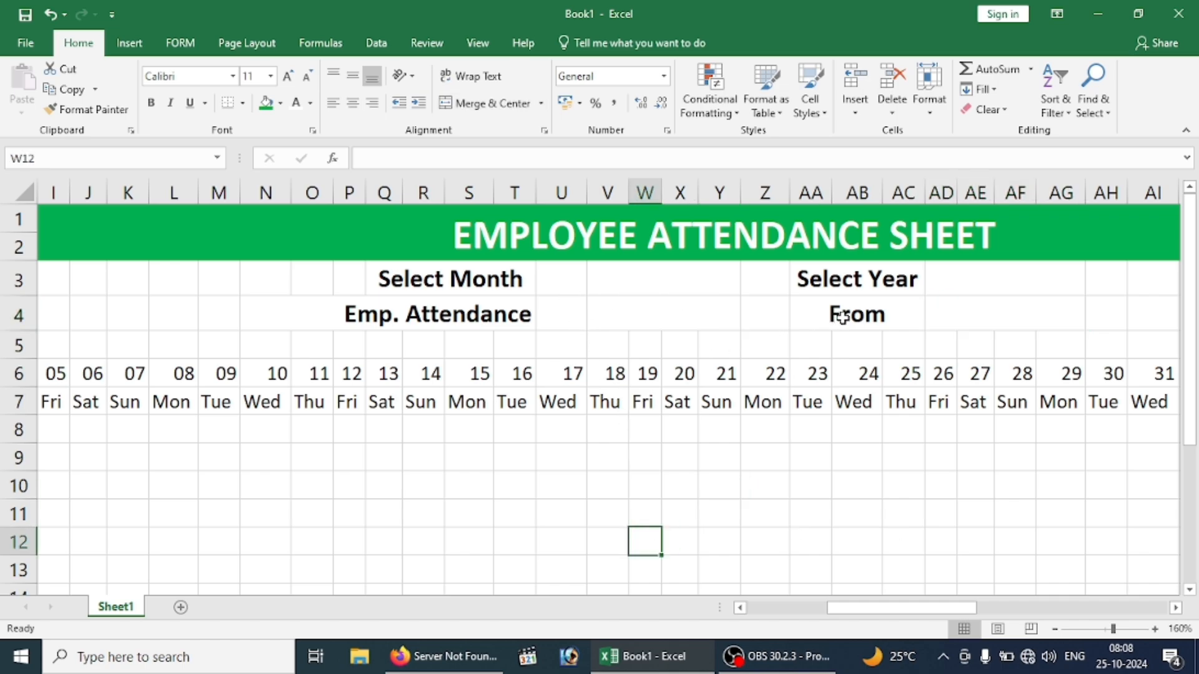
# Extend the merged and centered Select Month label across Q3:U3.
pyautogui.click(670, 291)
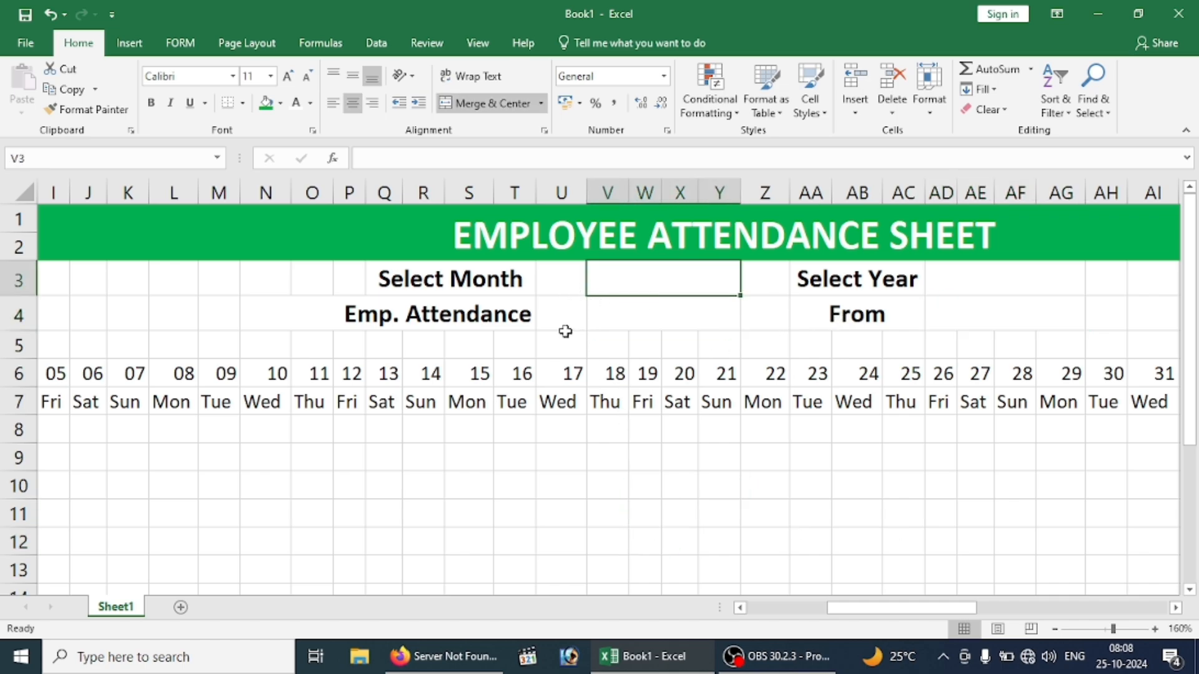
pyautogui.moveTo(548, 293); pyautogui.dragTo(428, 284)
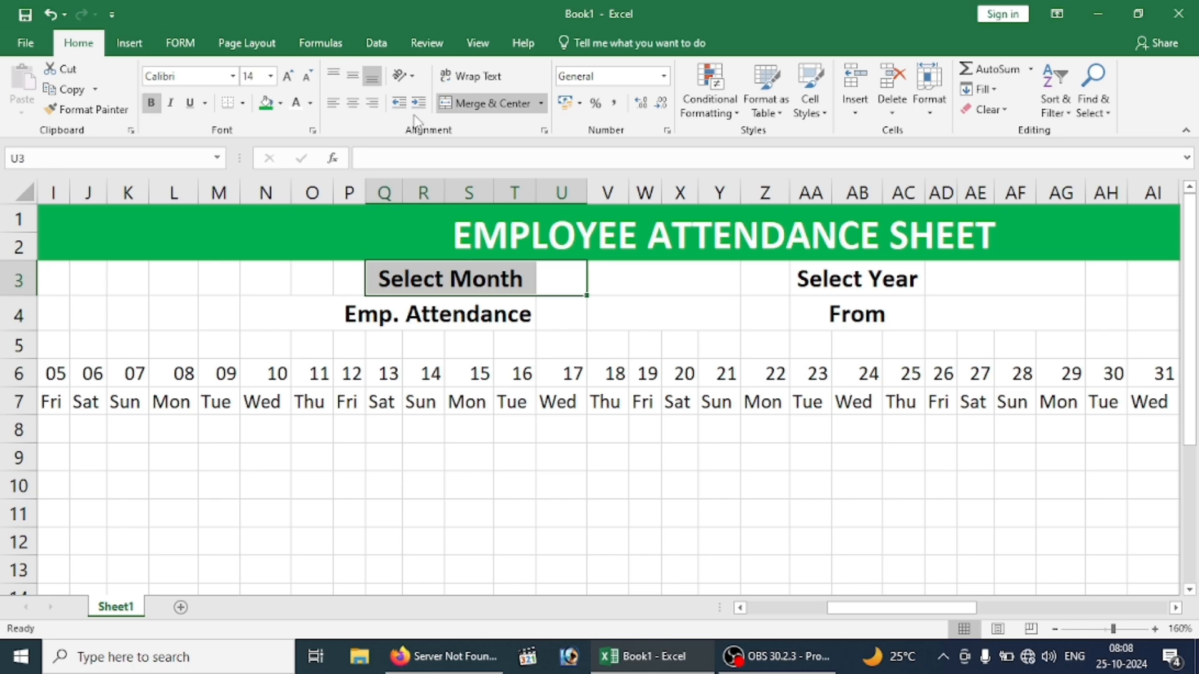
pyautogui.click(463, 107)
pyautogui.click(481, 117)
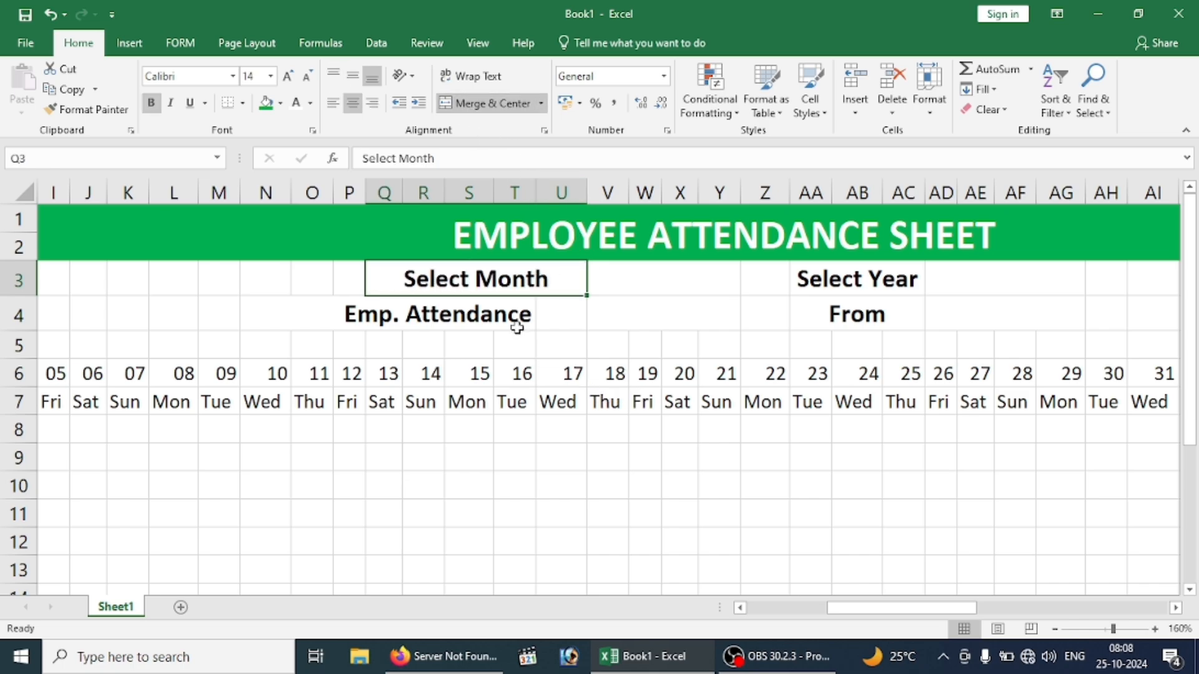
# Extend the Emp. Attendance label across N4:U4, merged and centered.
pyautogui.click(495, 314)
pyautogui.moveTo(495, 314); pyautogui.dragTo(550, 316)
pyautogui.click(491, 104)
pyautogui.click(490, 103)
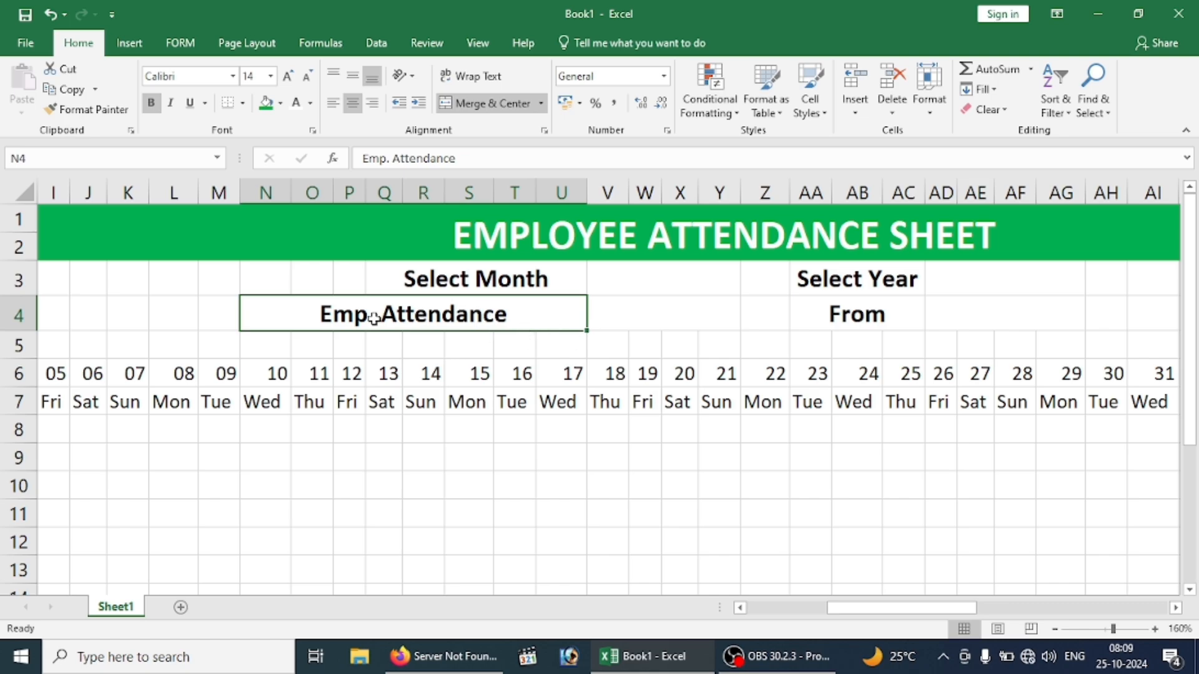
pyautogui.click(731, 350)
pyautogui.click(628, 326)
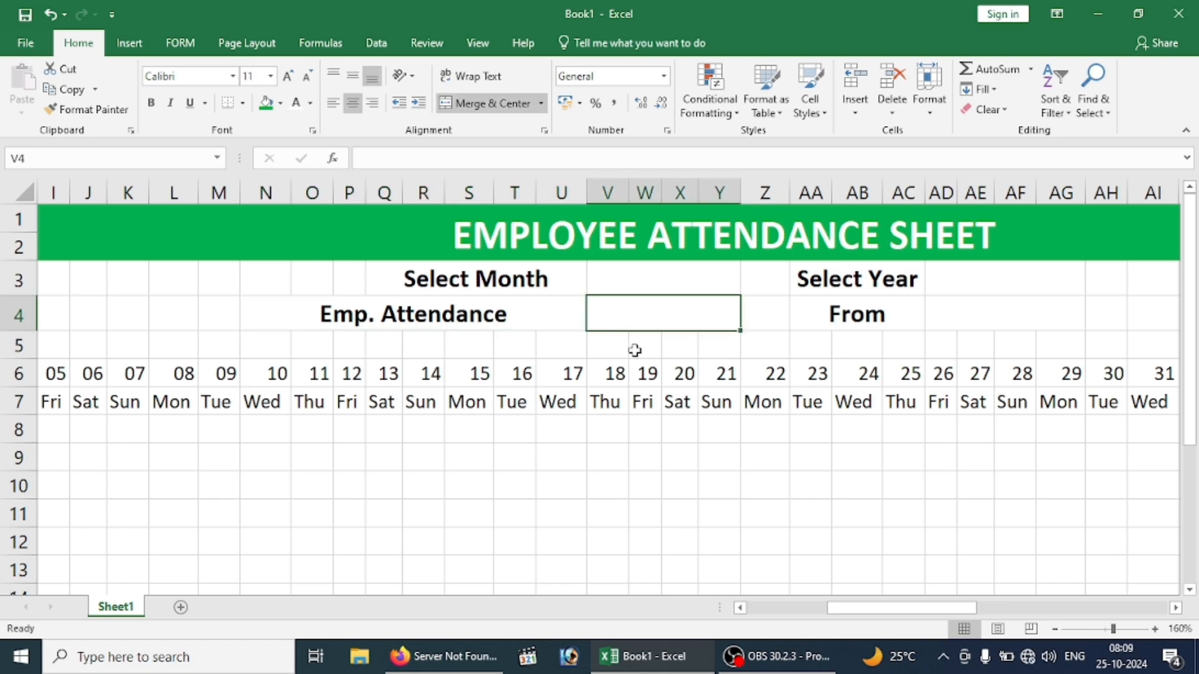
# Add a colon at the end of the Select Month, Emp. Attendance, Select Year and From labels.
pyautogui.doubleClick(548, 275)
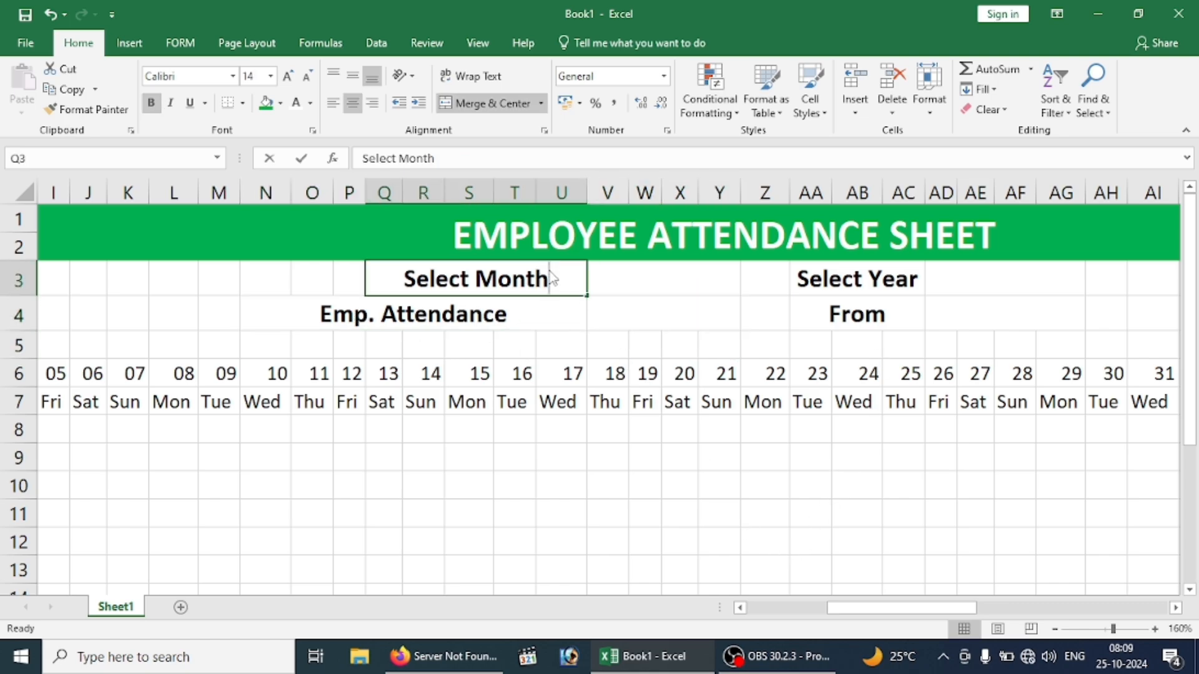
pyautogui.write(':')
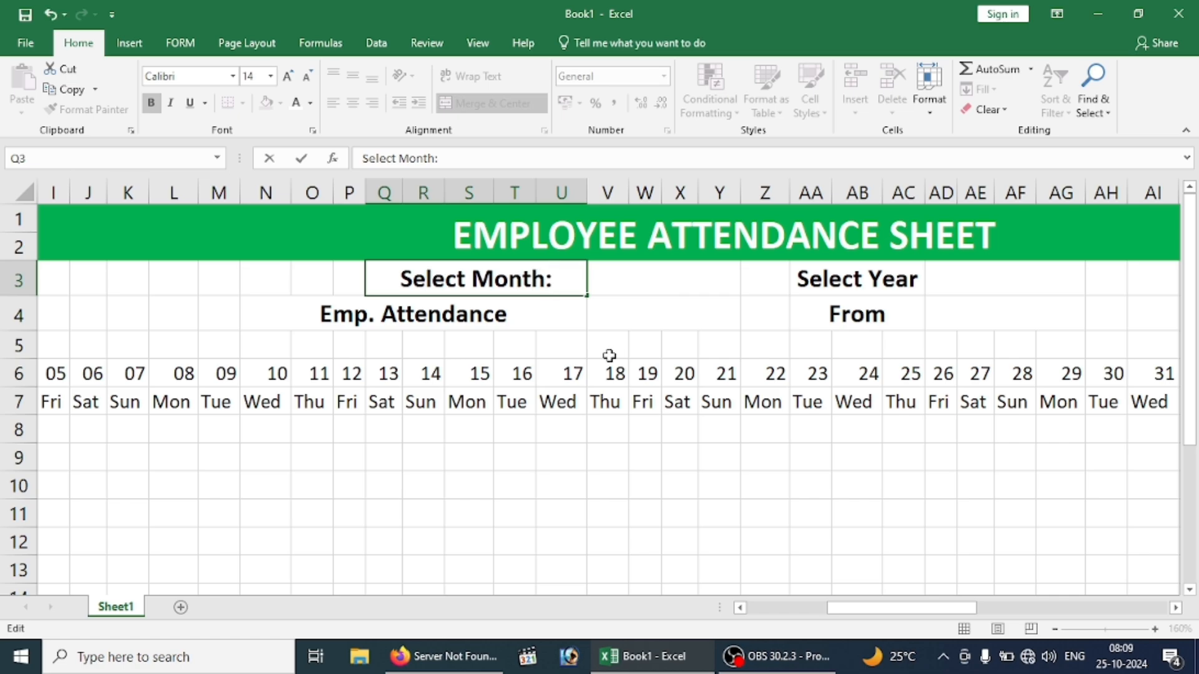
pyautogui.doubleClick(564, 313)
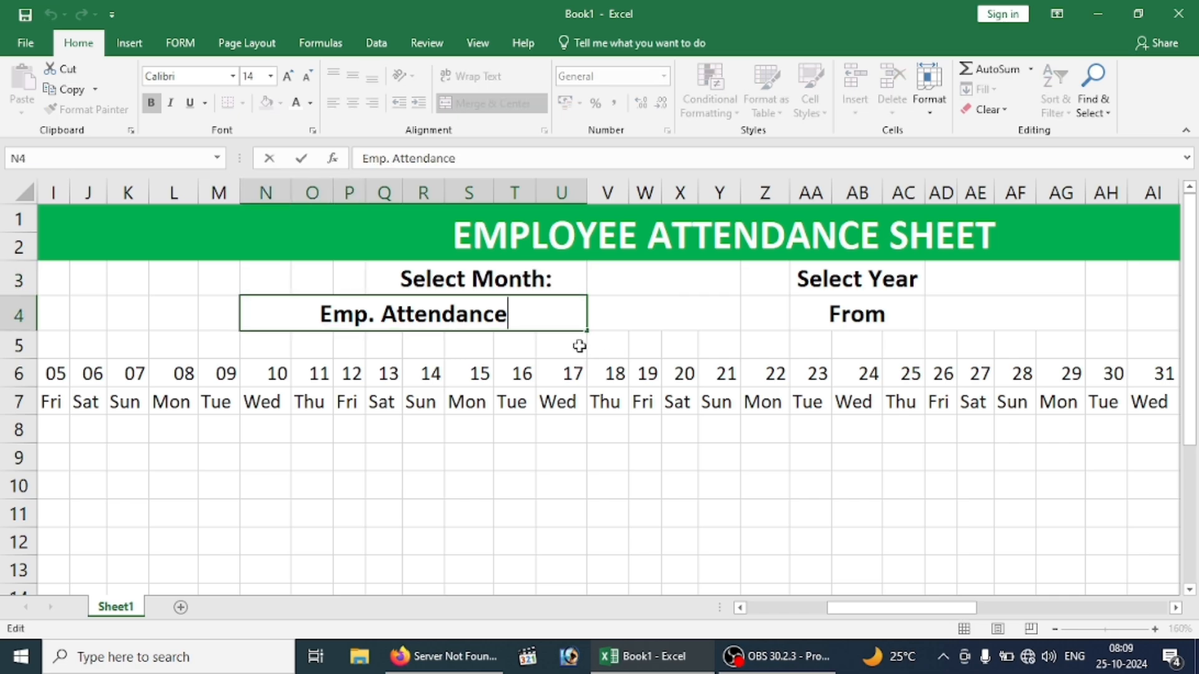
pyautogui.write(':')
pyautogui.doubleClick(913, 288)
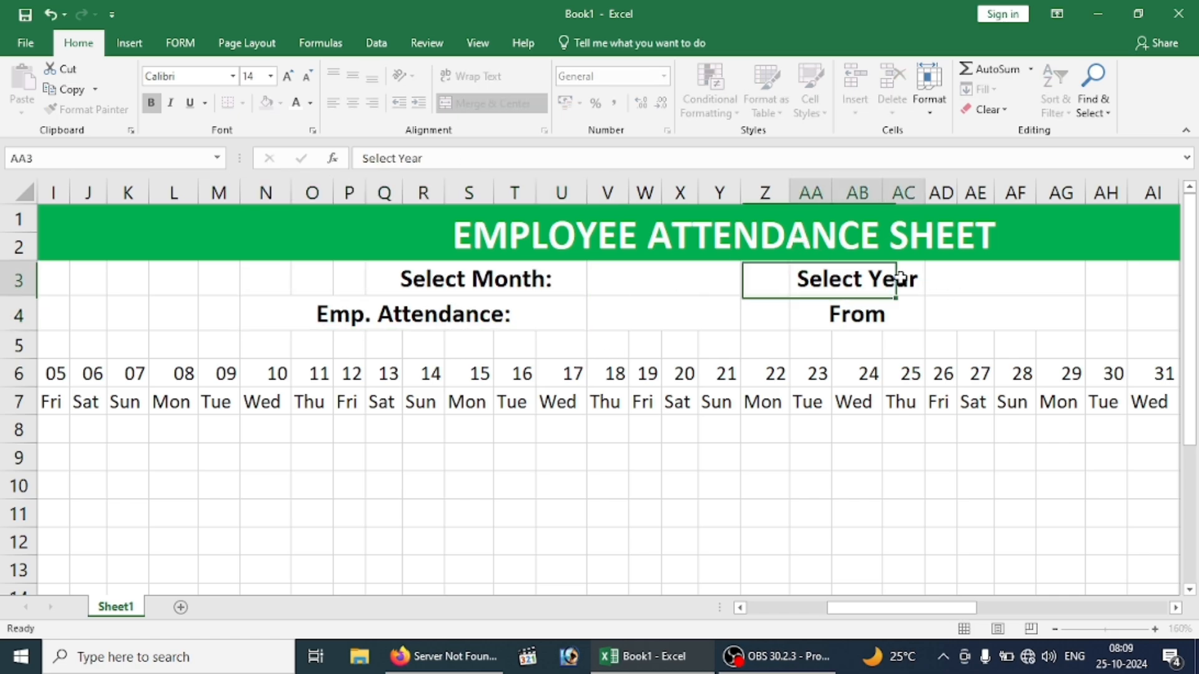
pyautogui.write(':')
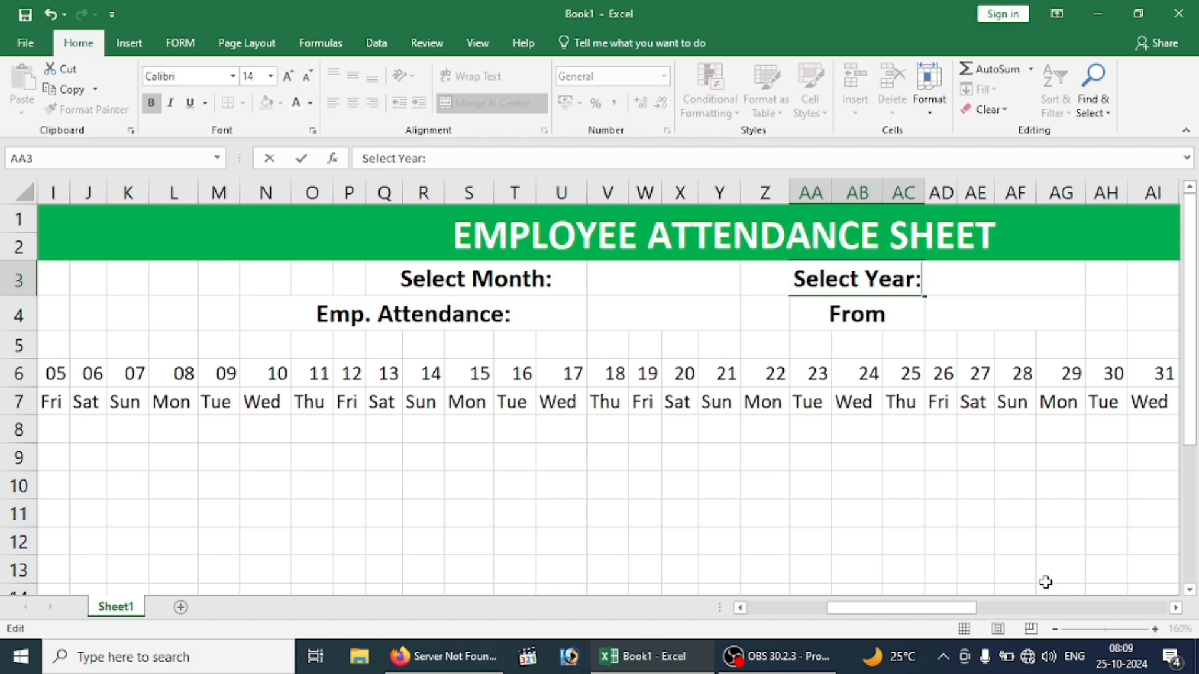
pyautogui.doubleClick(901, 315)
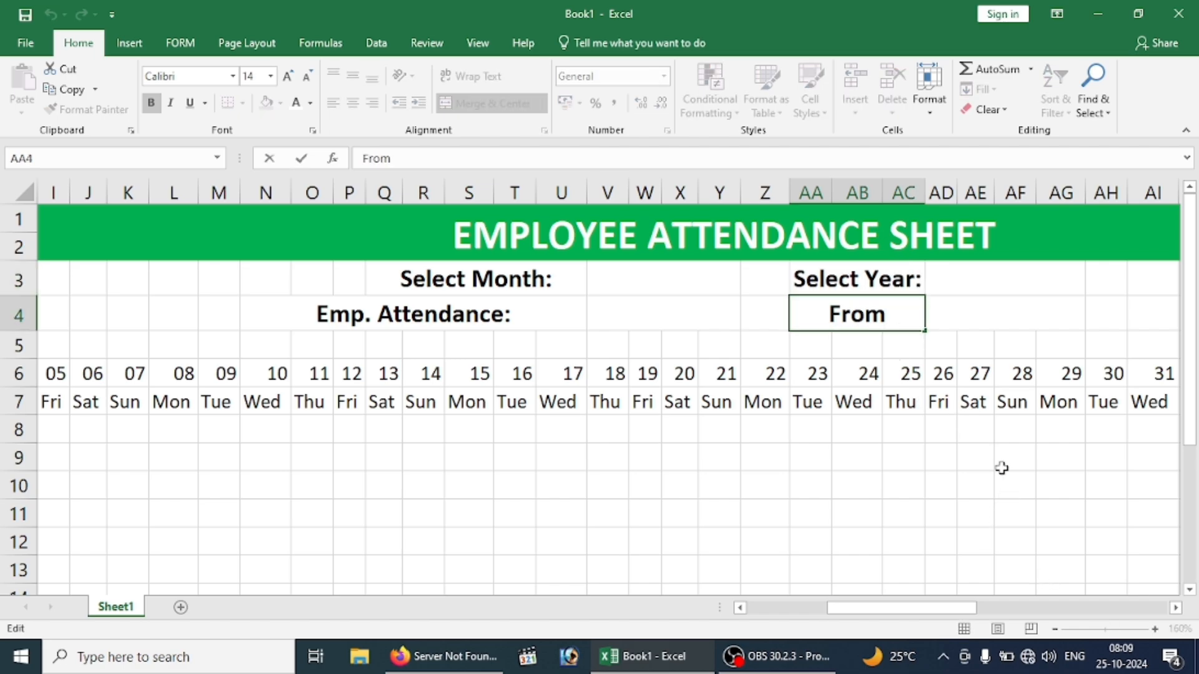
pyautogui.write(':')
pyautogui.click(996, 323)
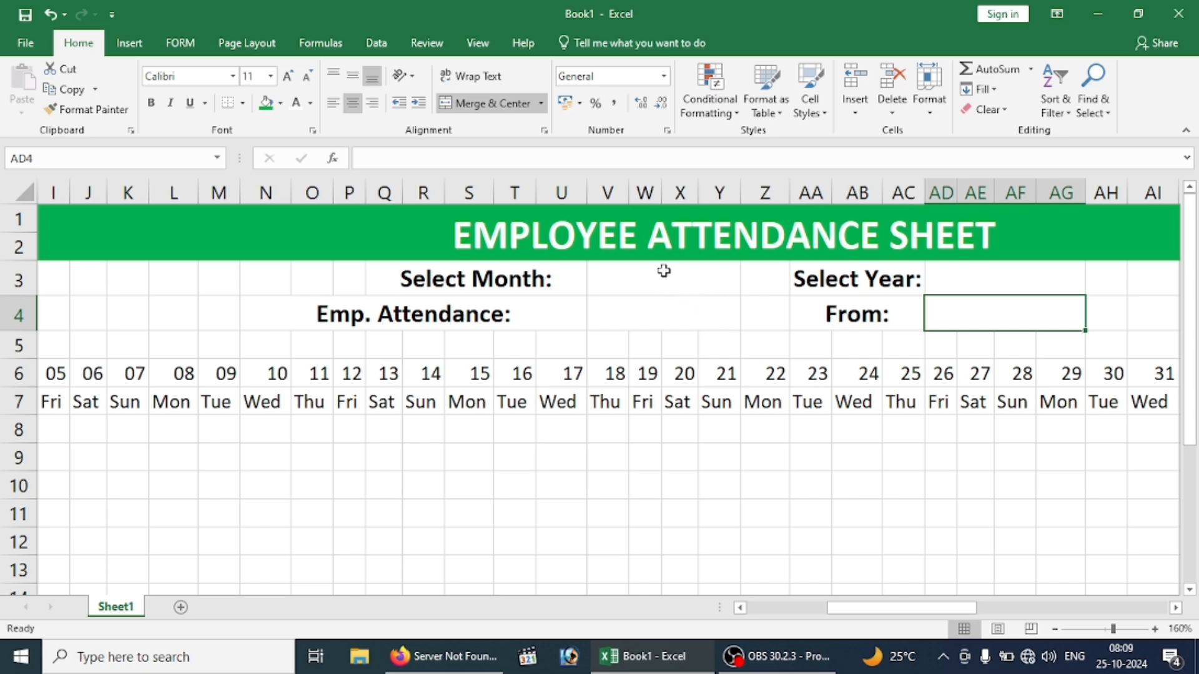
# Add a second worksheet to the workbook and return to the attendance totals columns on Sheet1.
pyautogui.click(618, 279)
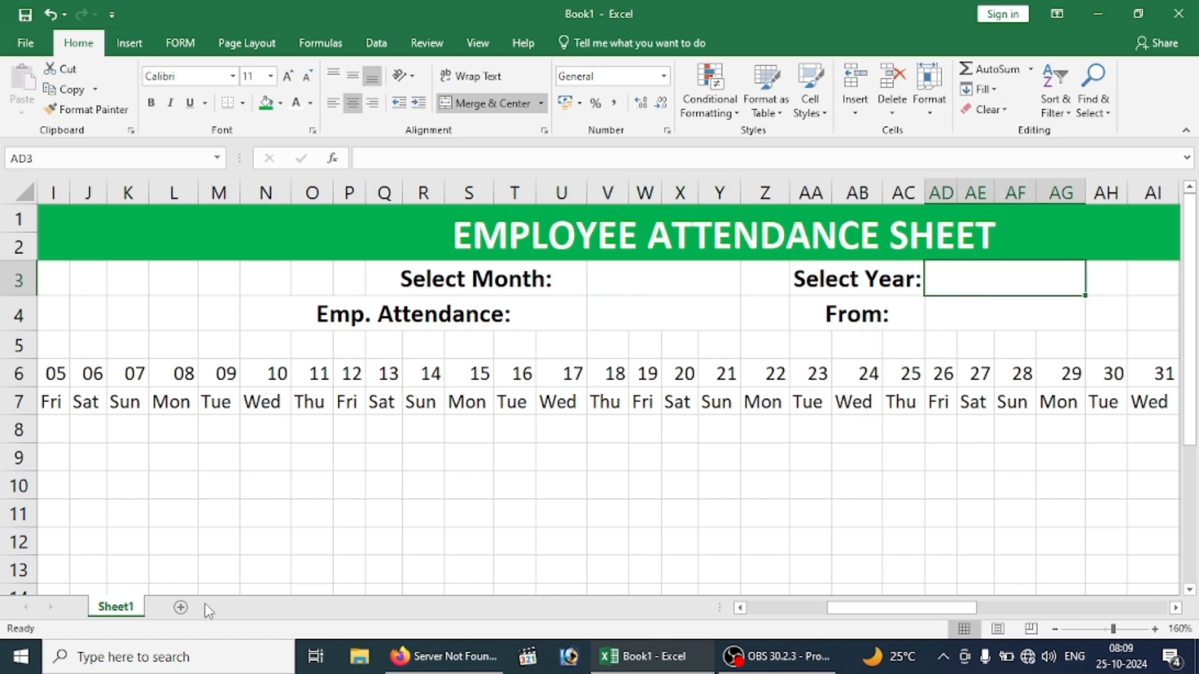
pyautogui.click(180, 607)
pyautogui.click(116, 607)
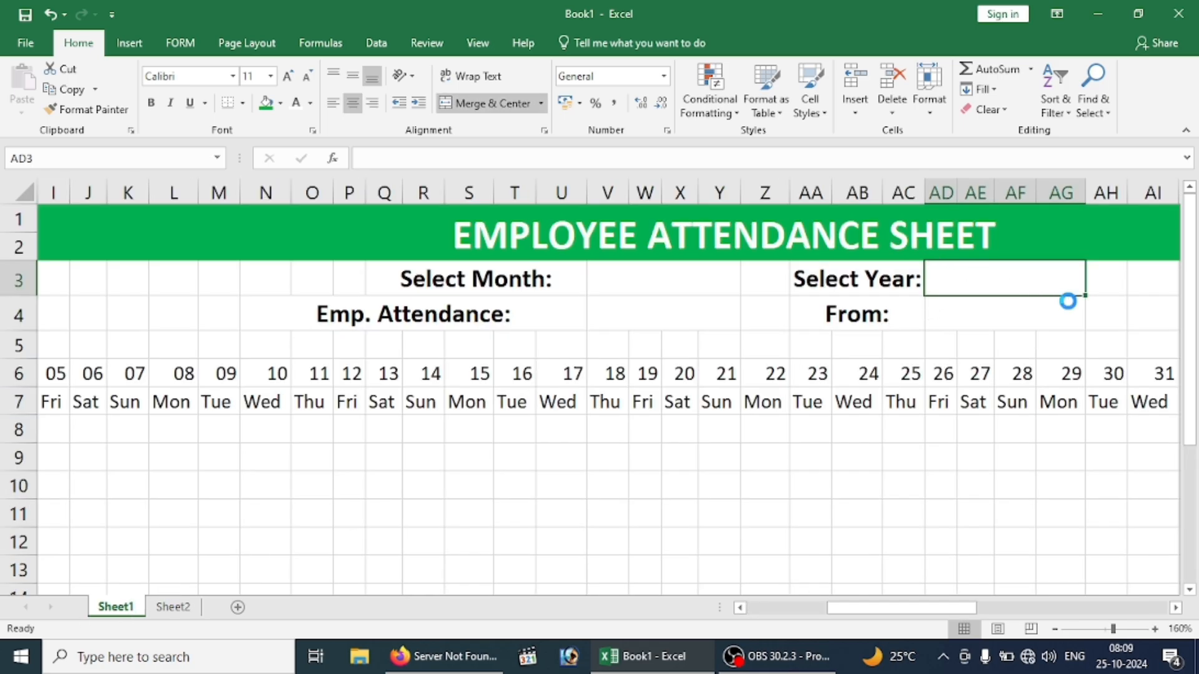
pyautogui.scroll(2, 1068, 302)
pyautogui.moveTo(956, 608); pyautogui.dragTo(1076, 607)
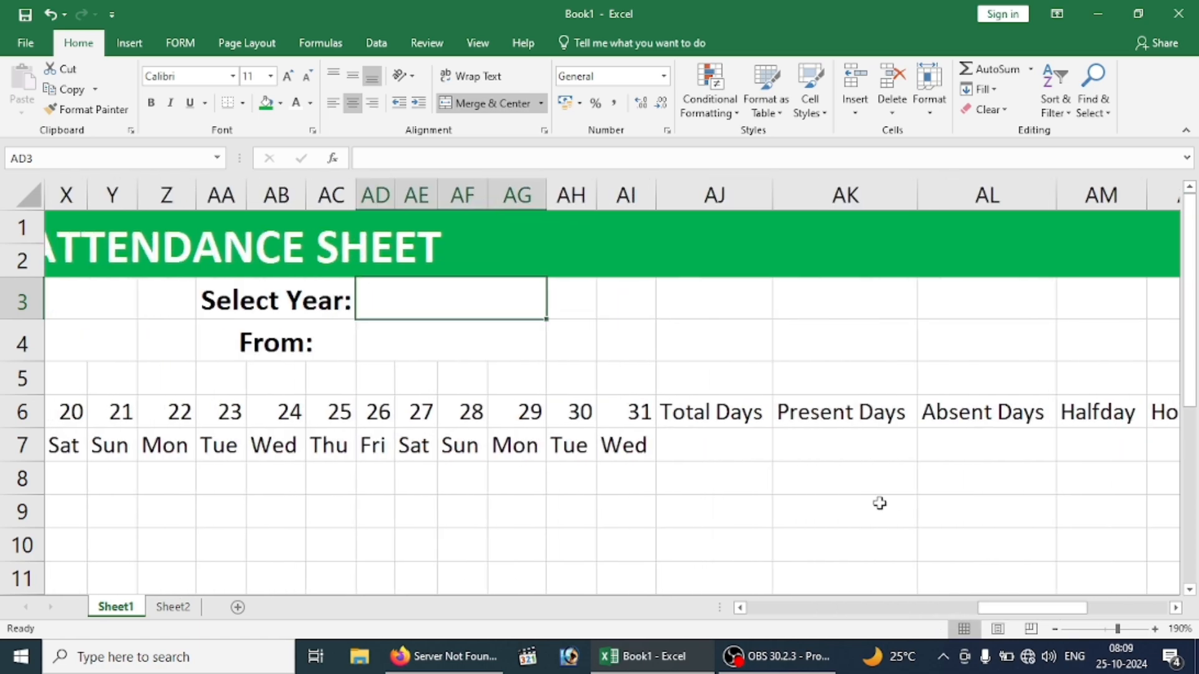
# Add a data validation list of 2024, 2025 and 2026 to the Select Year cell and choose 2024.
pyautogui.scroll(1, 268, 415)
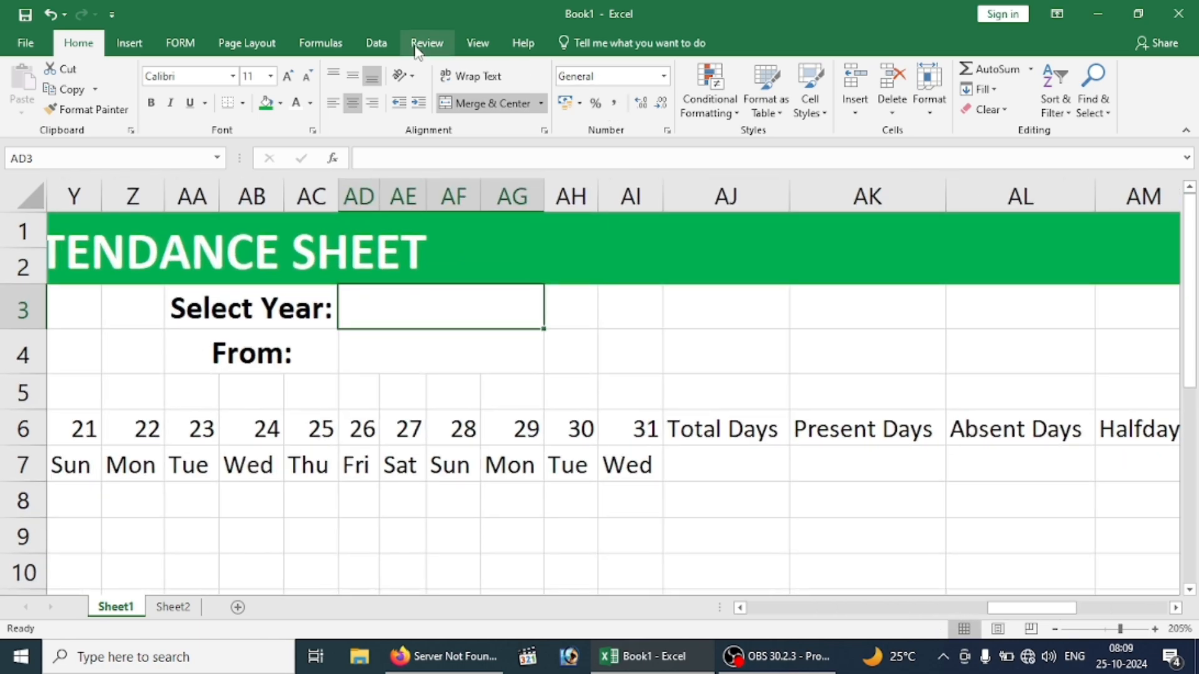
pyautogui.click(376, 42)
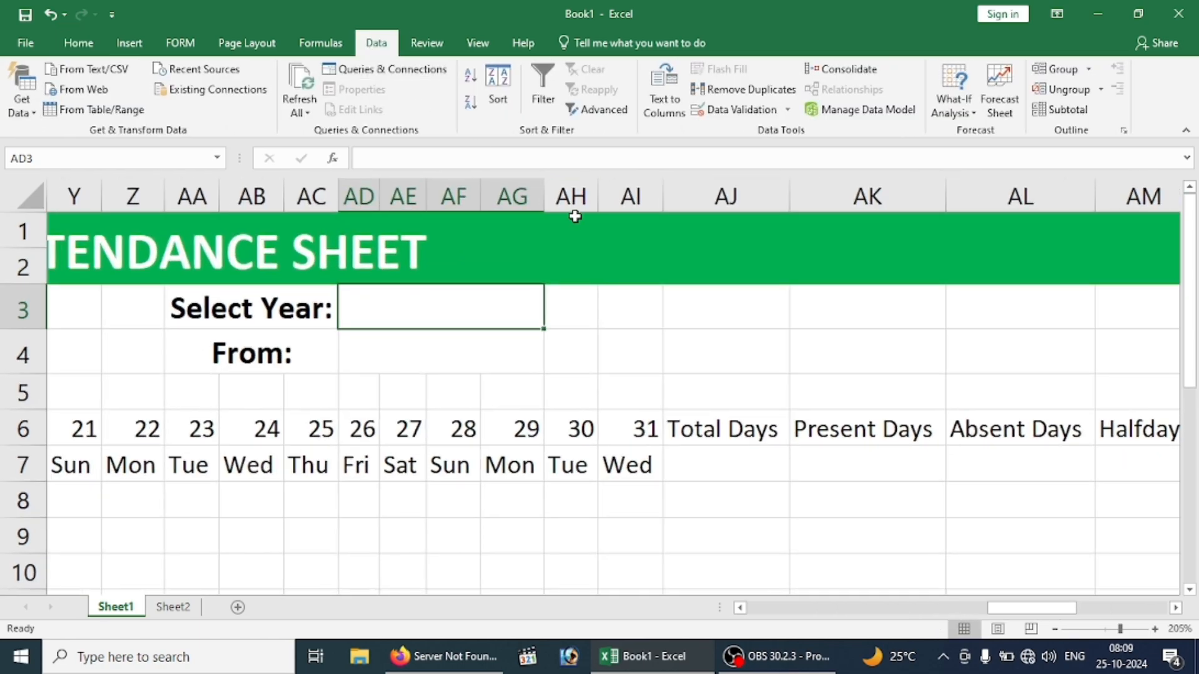
pyautogui.click(734, 111)
pyautogui.click(496, 261)
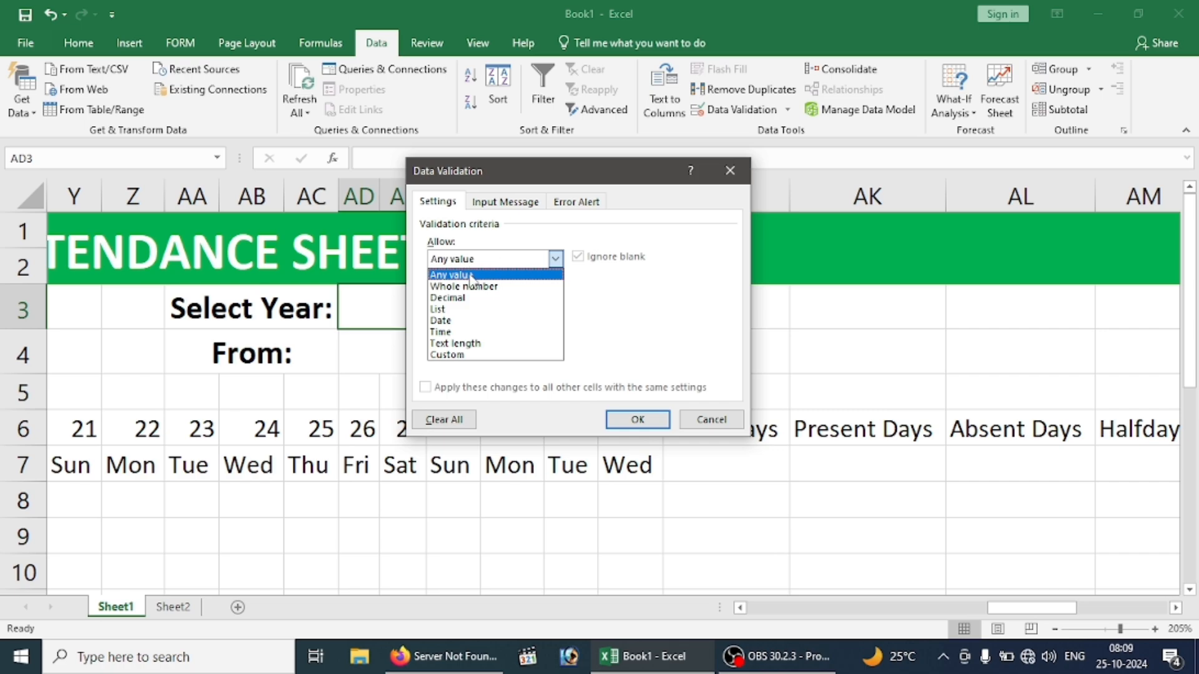
pyautogui.click(459, 309)
pyautogui.click(462, 331)
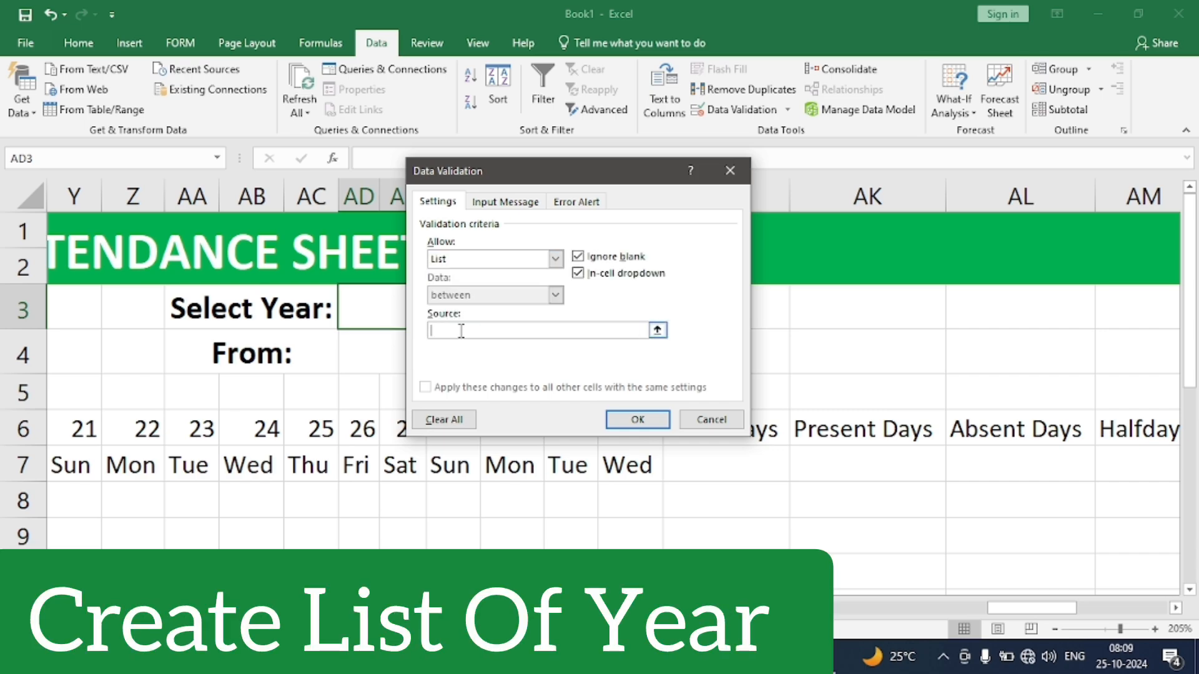
pyautogui.write('2024,')
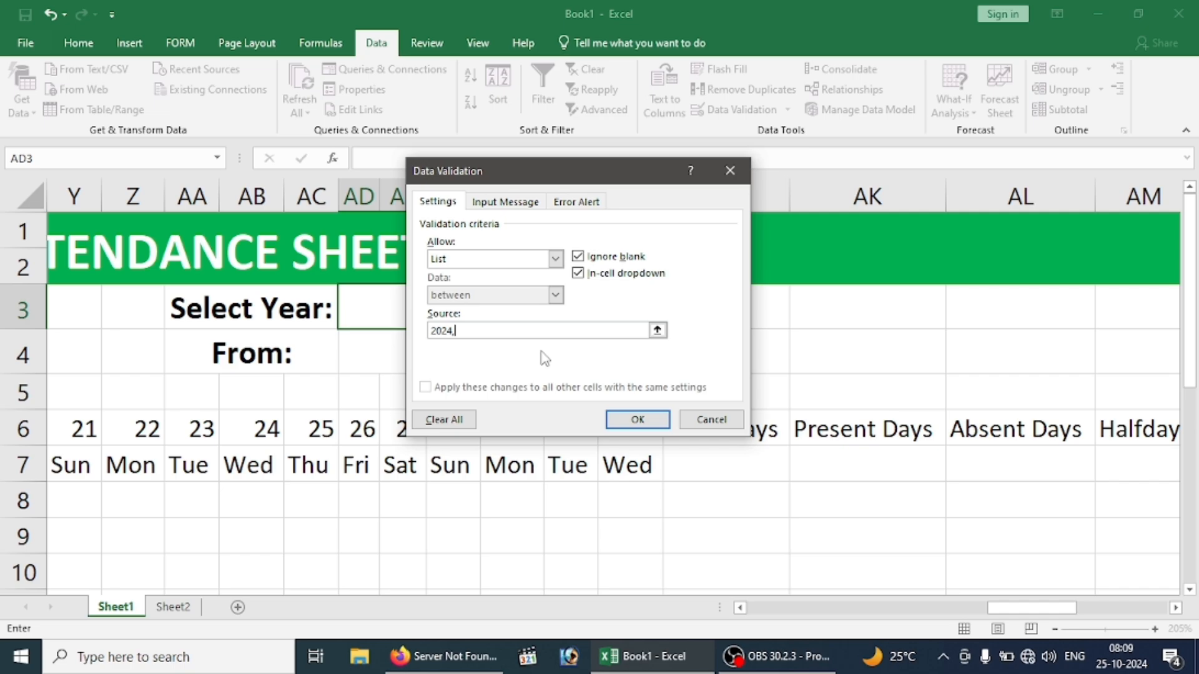
pyautogui.write(' 2025,2026')
pyautogui.click(637, 419)
pyautogui.click(551, 320)
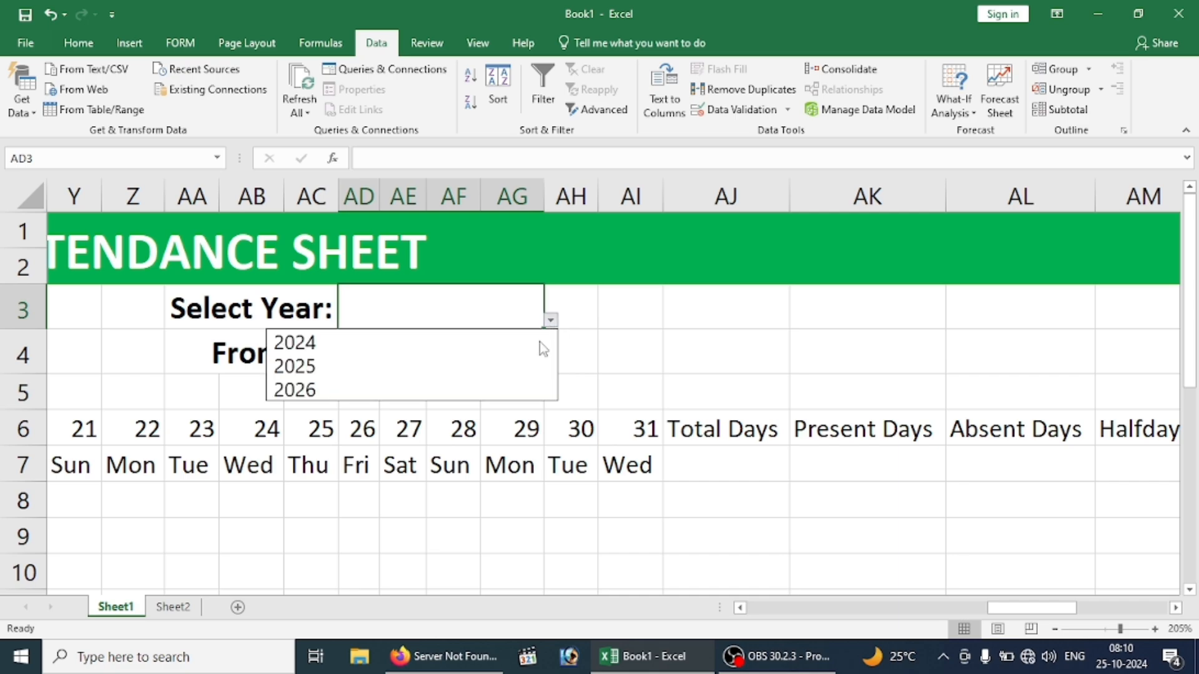
pyautogui.click(294, 347)
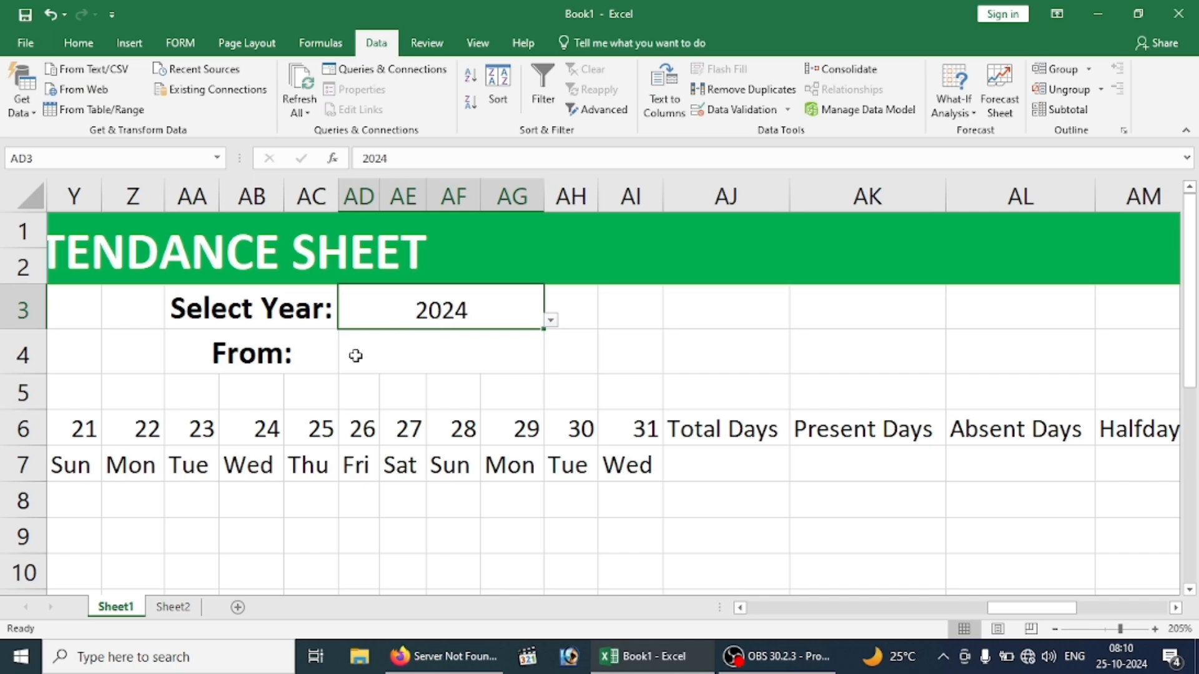
pyautogui.press('Left')
pyautogui.press('Left')
pyautogui.press('Left')
pyautogui.press('Left')
pyautogui.press('Left')
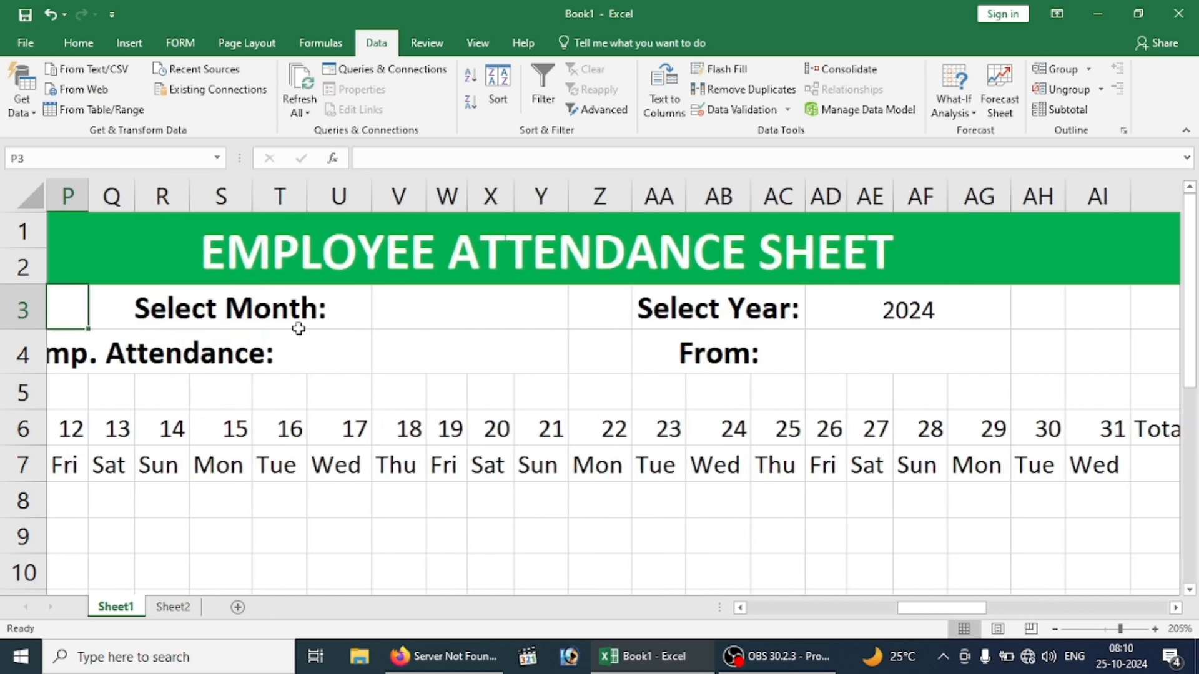
pyautogui.click(389, 317)
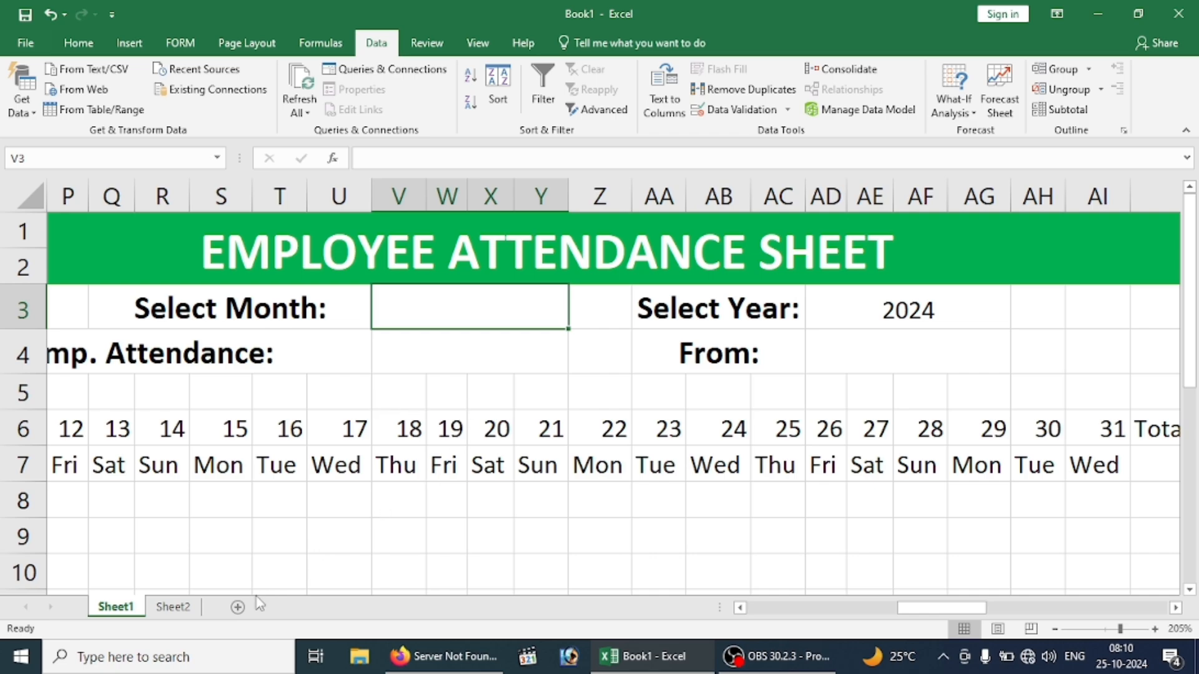
pyautogui.click(180, 609)
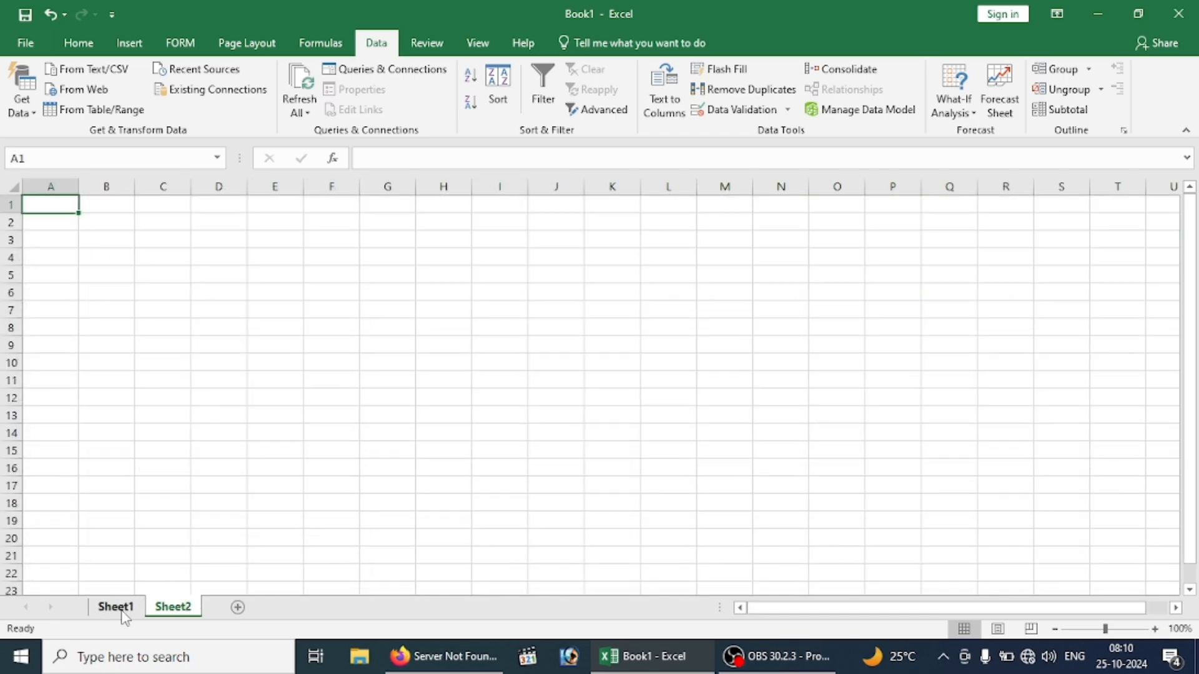
pyautogui.click(119, 609)
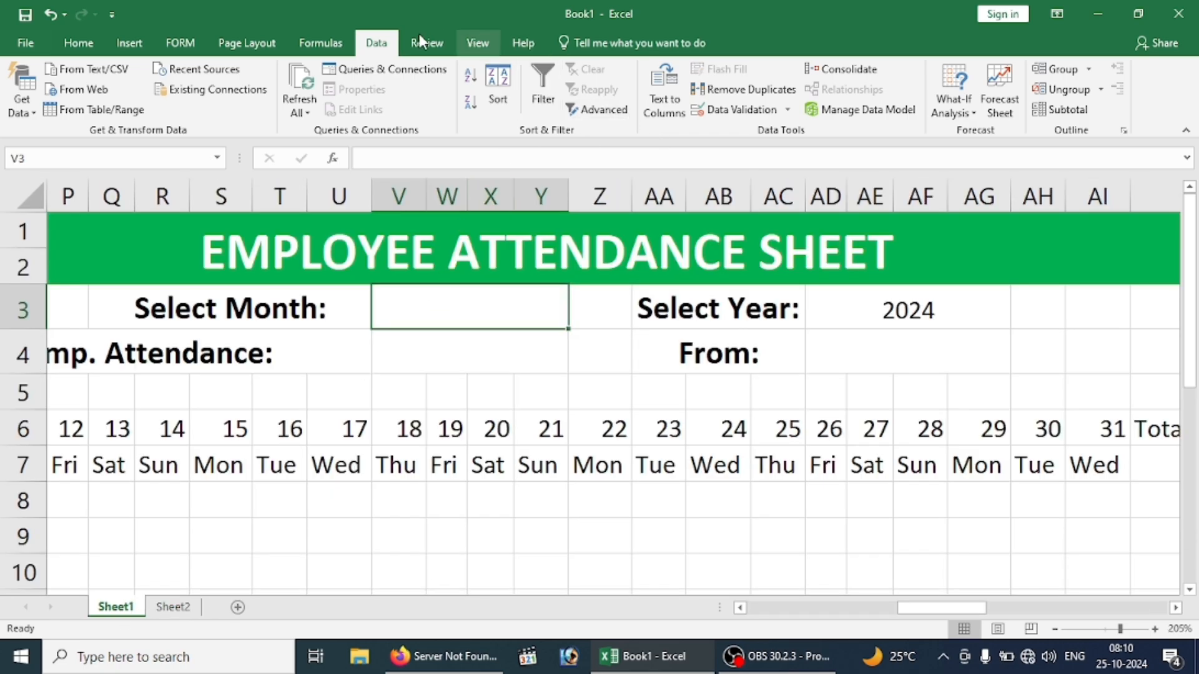
pyautogui.click(738, 111)
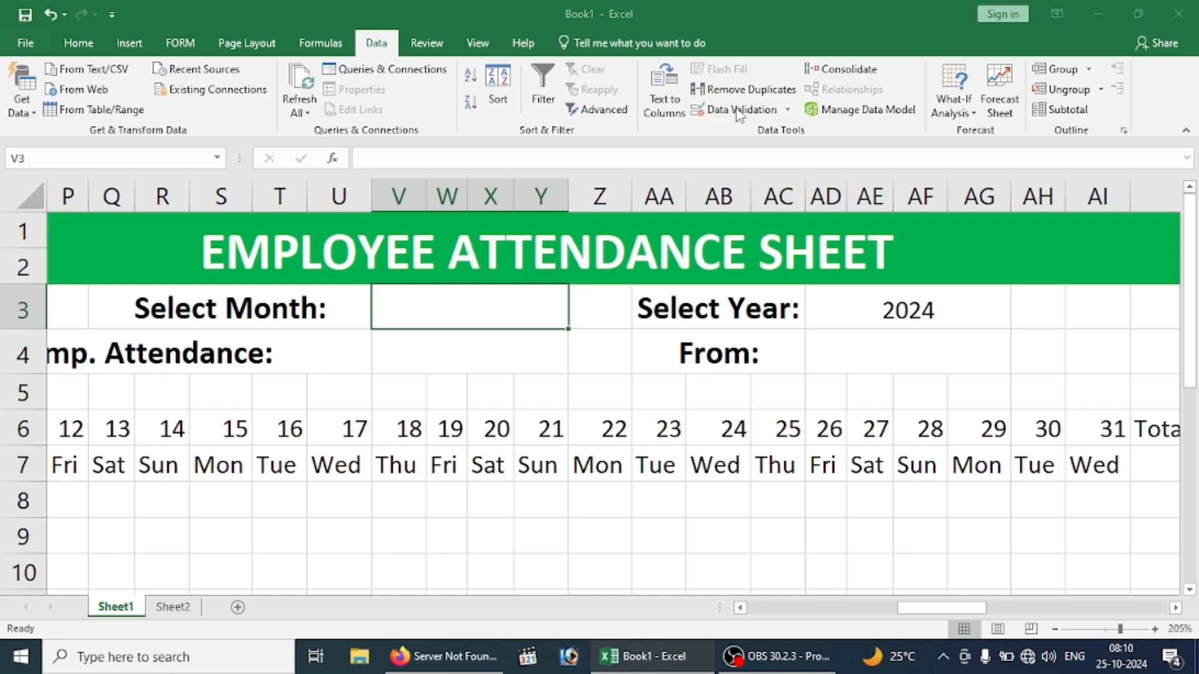
pyautogui.click(555, 259)
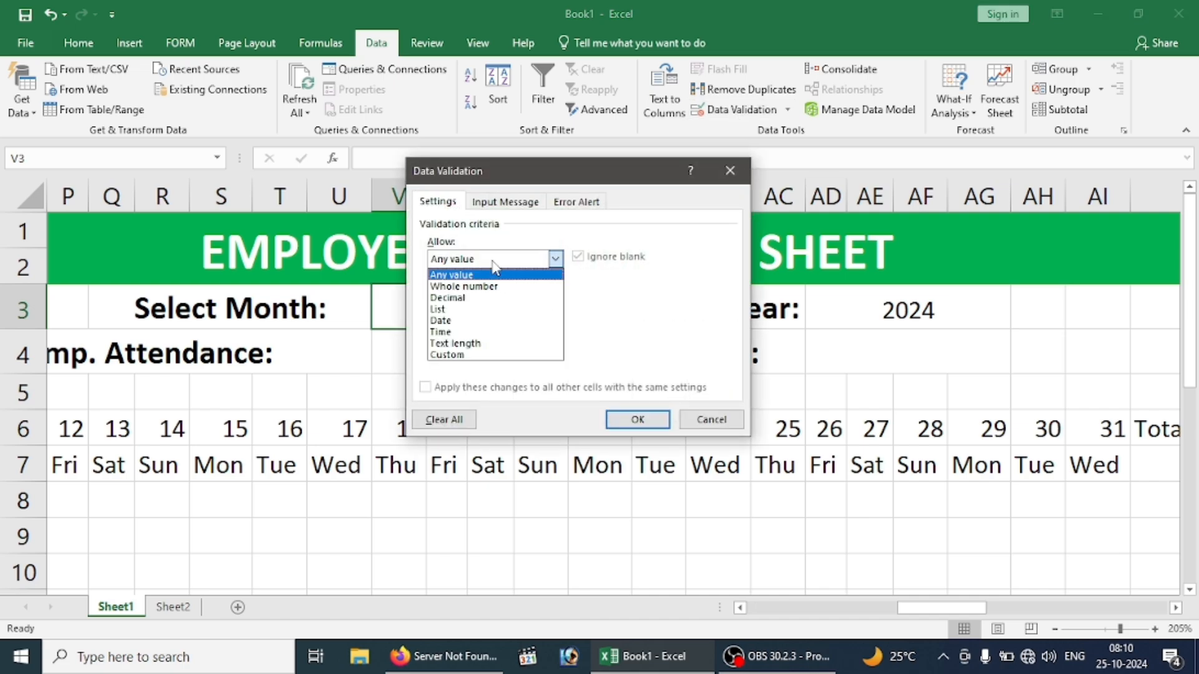
pyautogui.click(474, 307)
pyautogui.click(480, 329)
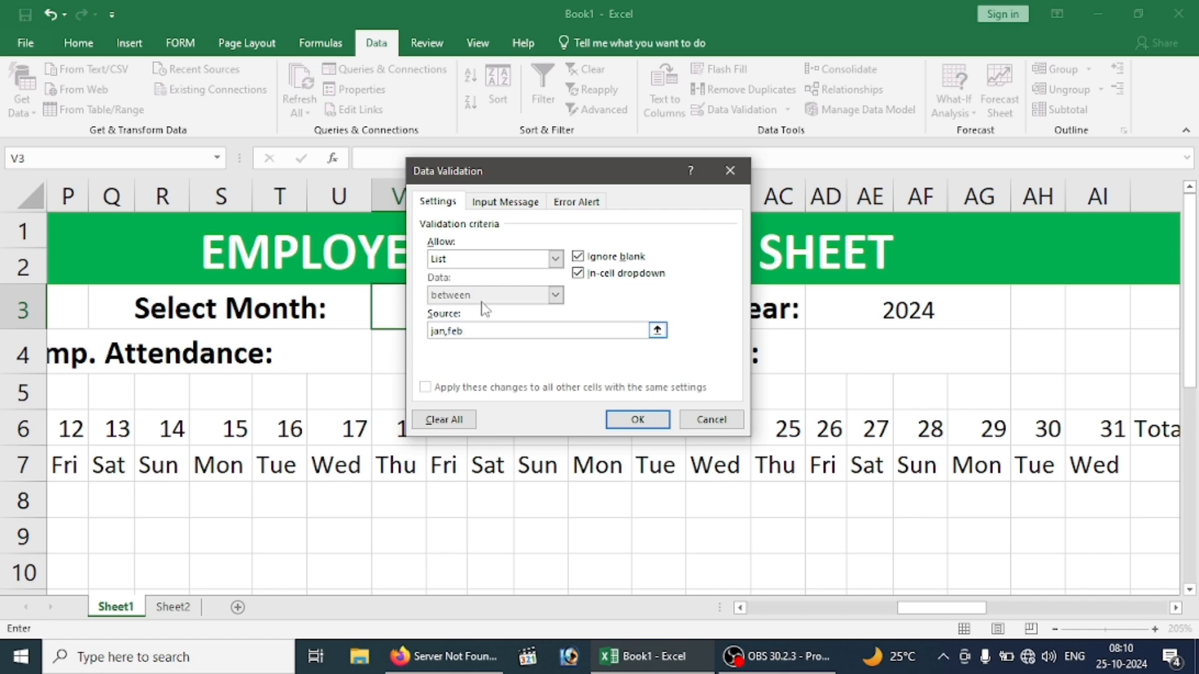
pyautogui.click(731, 170)
# Enter JANUARY in cell A1 of Sheet2 and fill the month names down through A12.
pyautogui.scroll(-2, 332, 510)
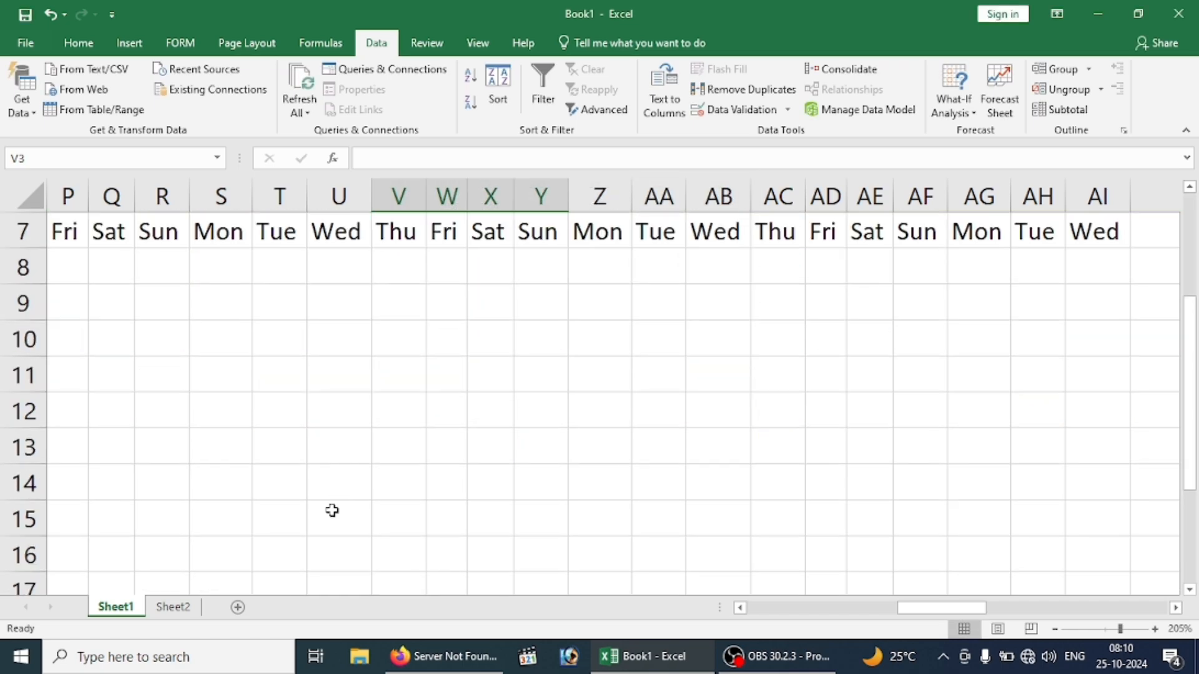
pyautogui.click(199, 612)
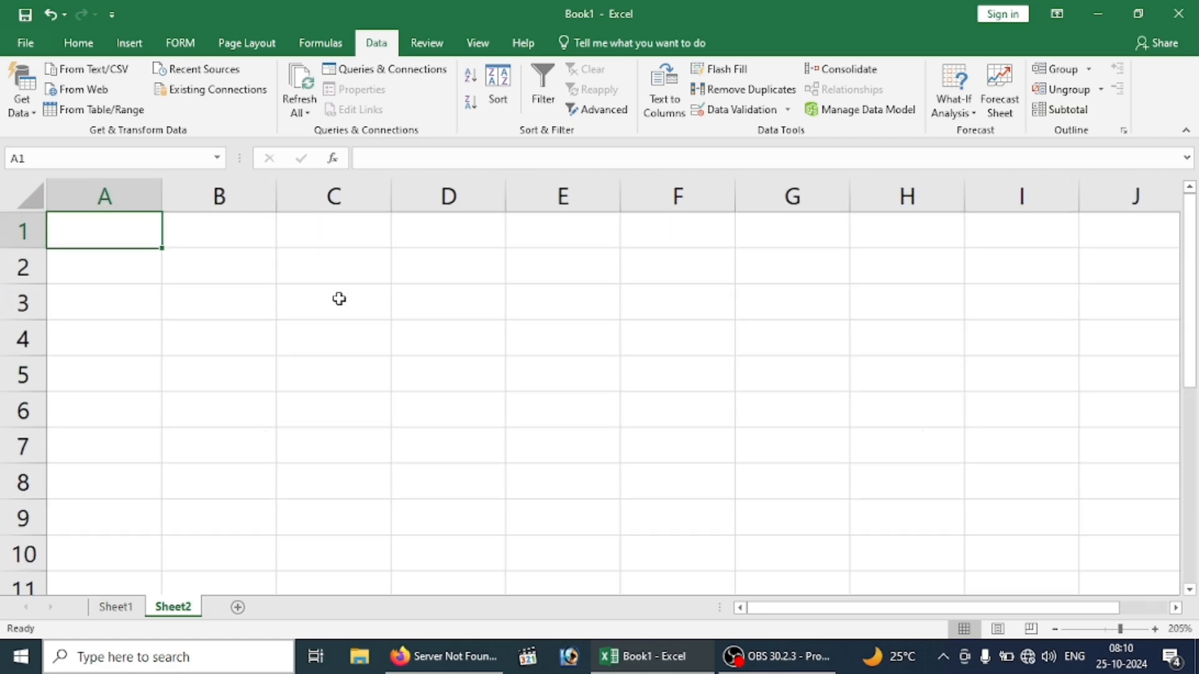
pyautogui.write('JANUARY')
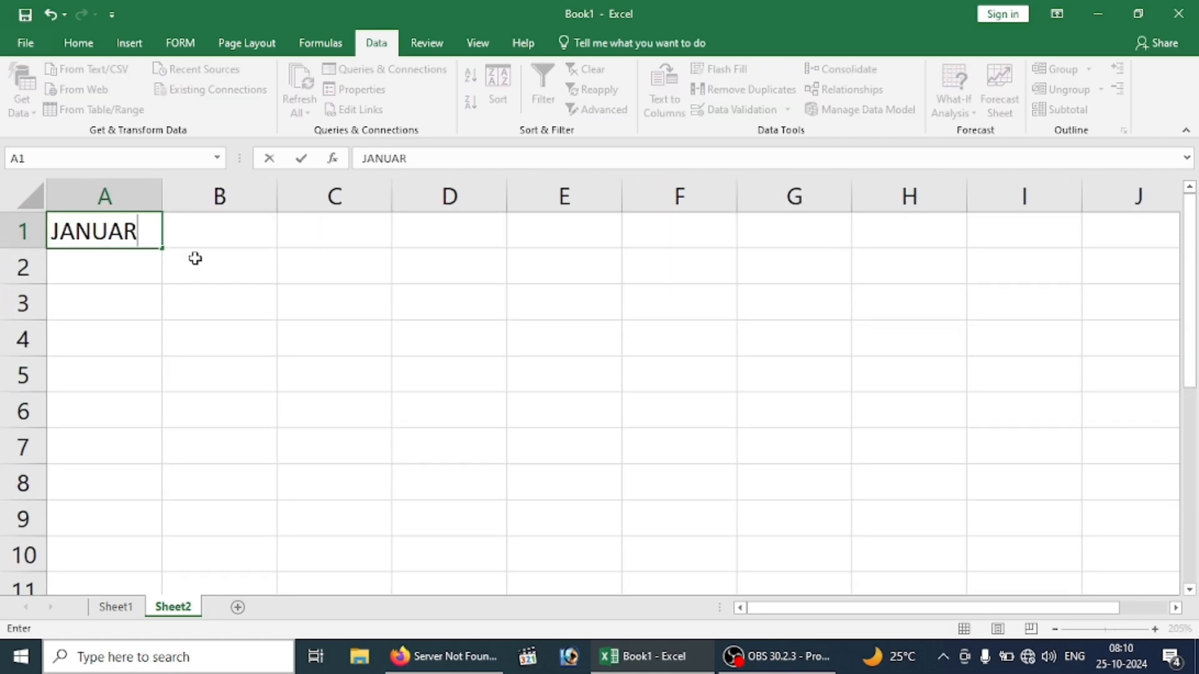
pyautogui.press('Return')
pyautogui.click(156, 228)
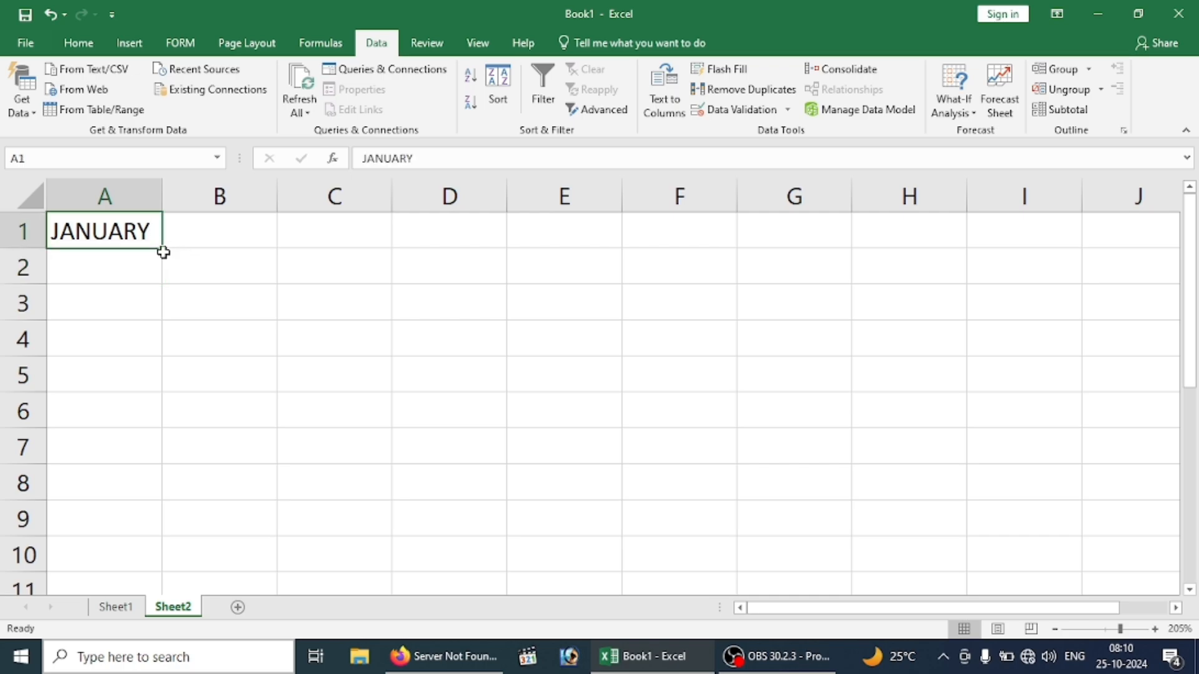
pyautogui.moveTo(160, 246); pyautogui.dragTo(131, 530)
pyautogui.scroll(1, 141, 516)
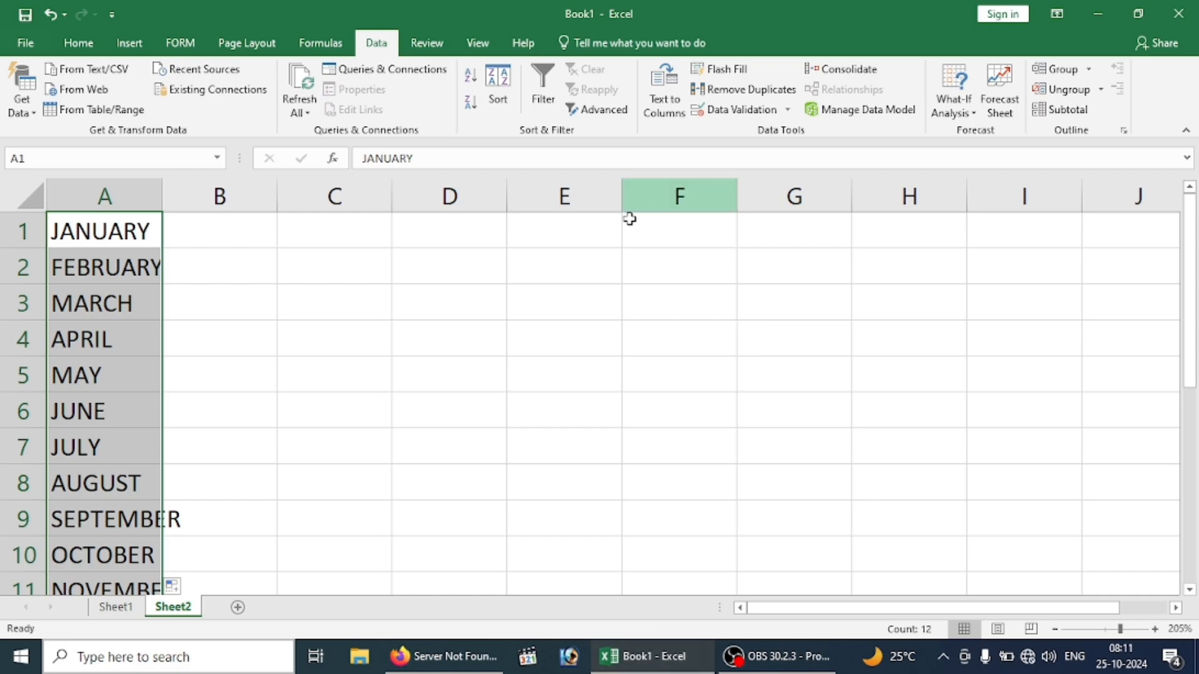
# Add a data validation list to the Select Month cell V3 on Sheet1, sourced from the month names in column A of Sheet2.
pyautogui.click(134, 614)
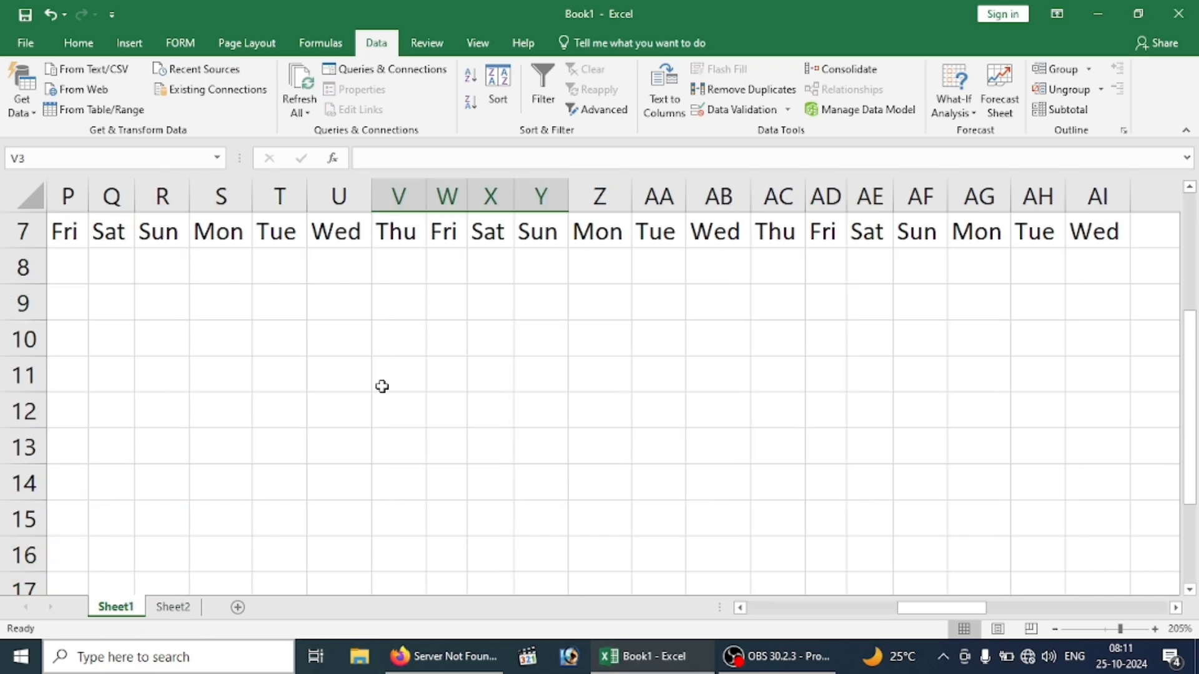
pyautogui.scroll(2, 575, 295)
pyautogui.click(455, 353)
pyautogui.click(454, 313)
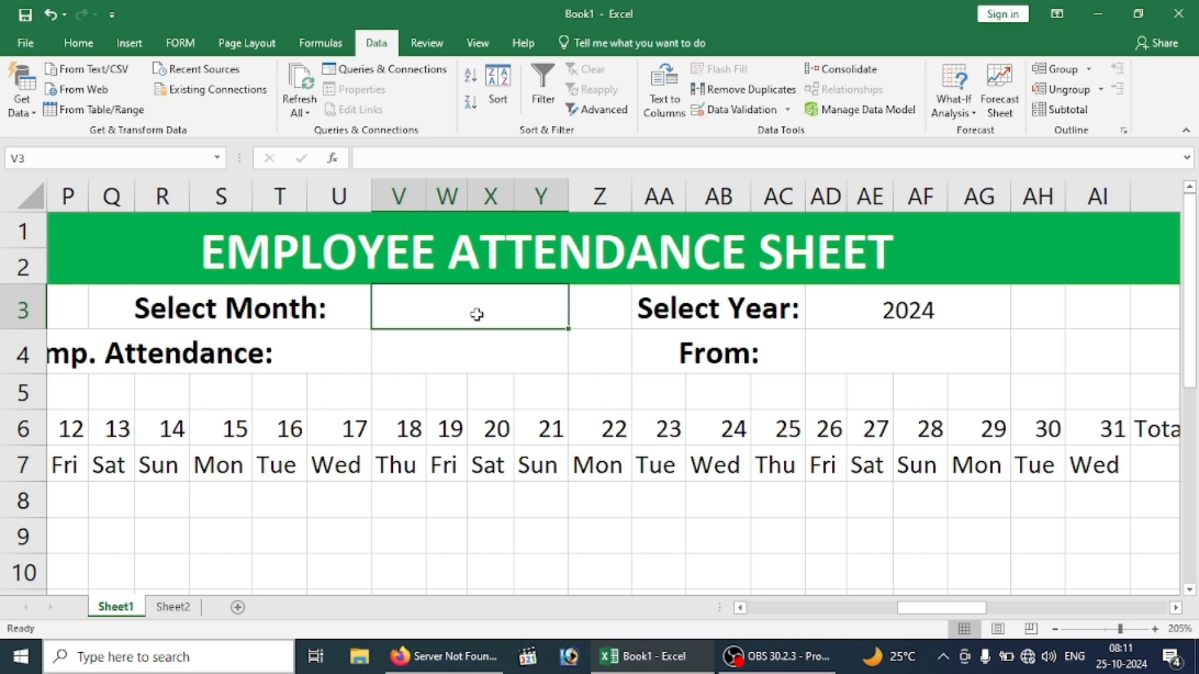
pyautogui.click(737, 109)
pyautogui.click(512, 258)
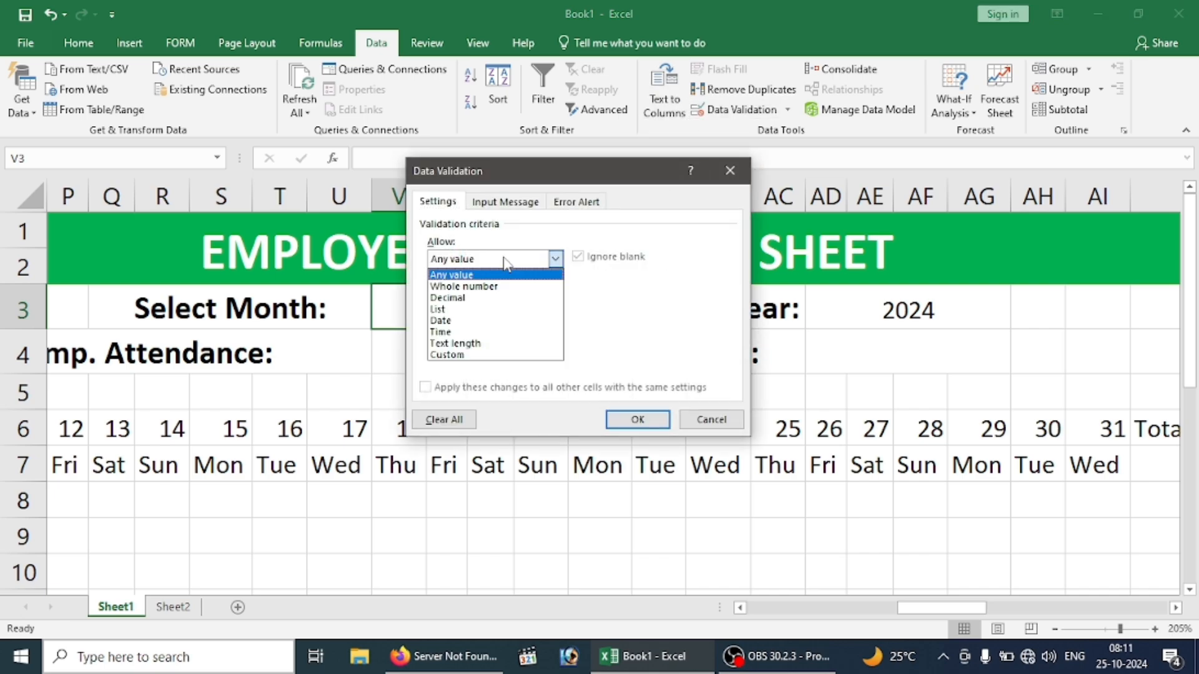
pyautogui.click(459, 310)
pyautogui.click(468, 326)
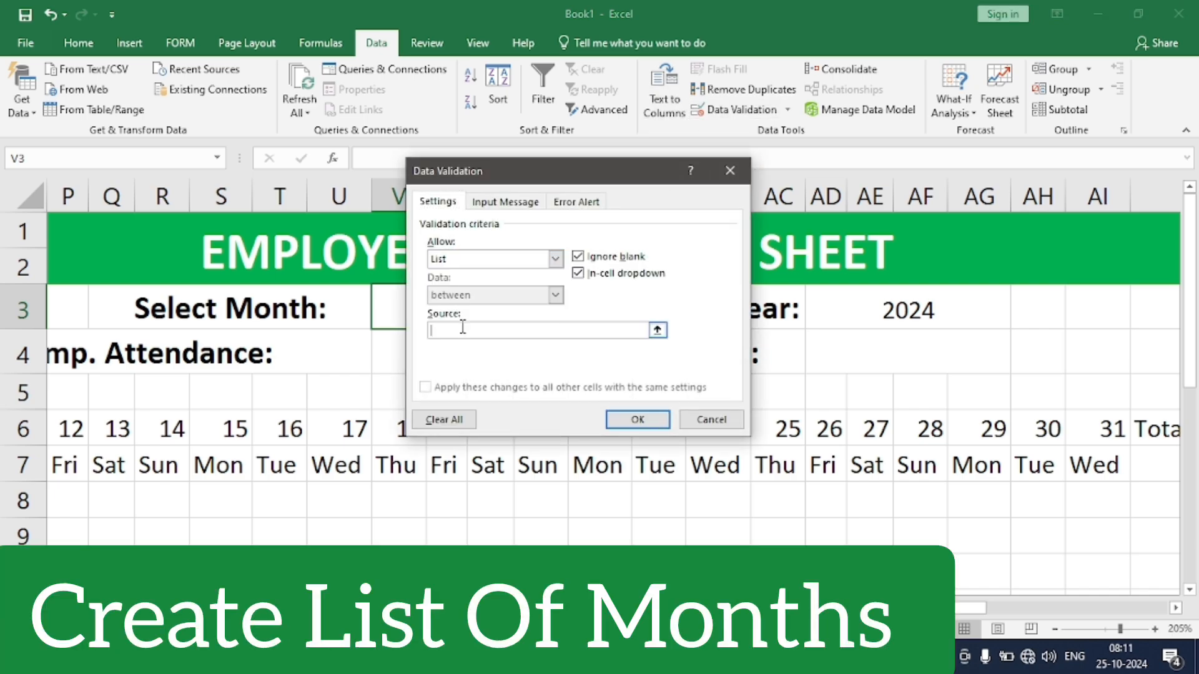
pyautogui.moveTo(498, 179); pyautogui.dragTo(646, 171)
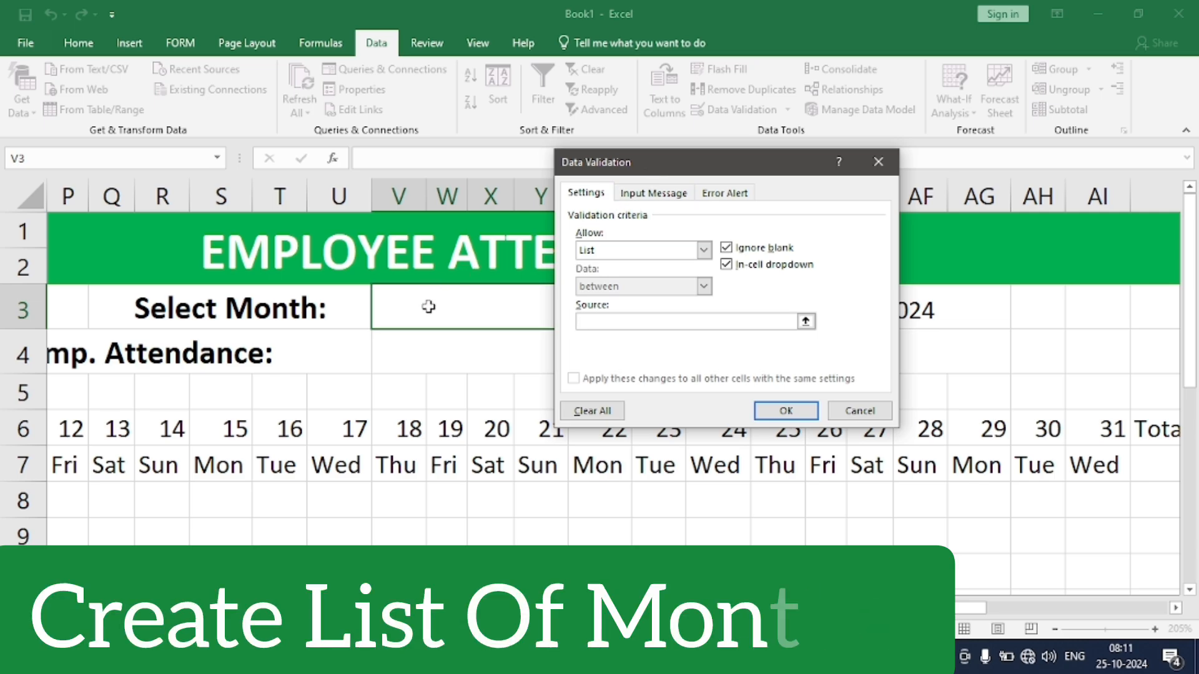
pyautogui.click(178, 608)
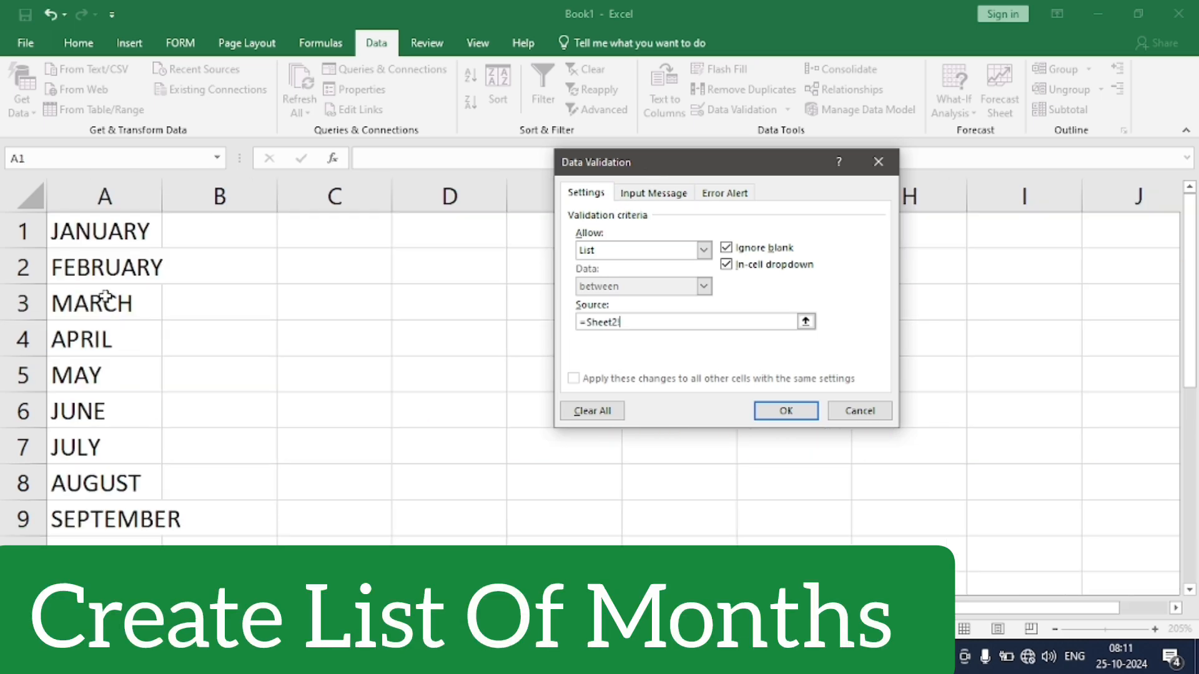
pyautogui.moveTo(101, 231); pyautogui.dragTo(105, 556)
pyautogui.click(778, 410)
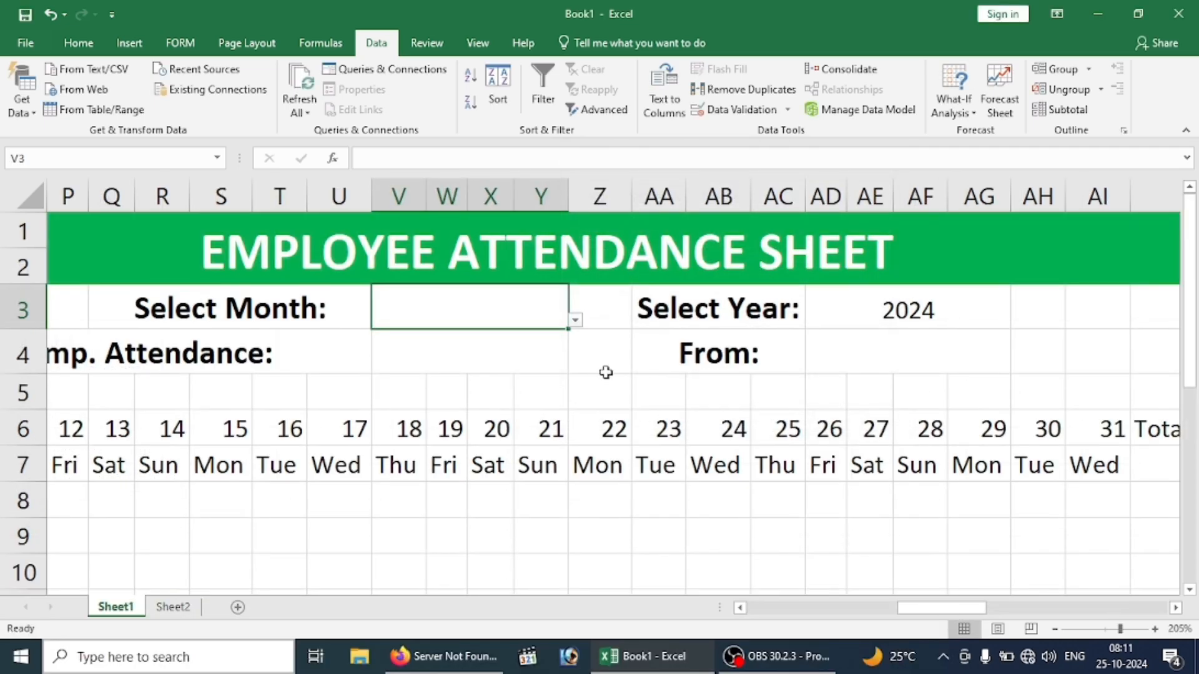
# Try out the Select Month list by choosing JANUARY, MAY and NOVEMBER in turn.
pyautogui.click(574, 320)
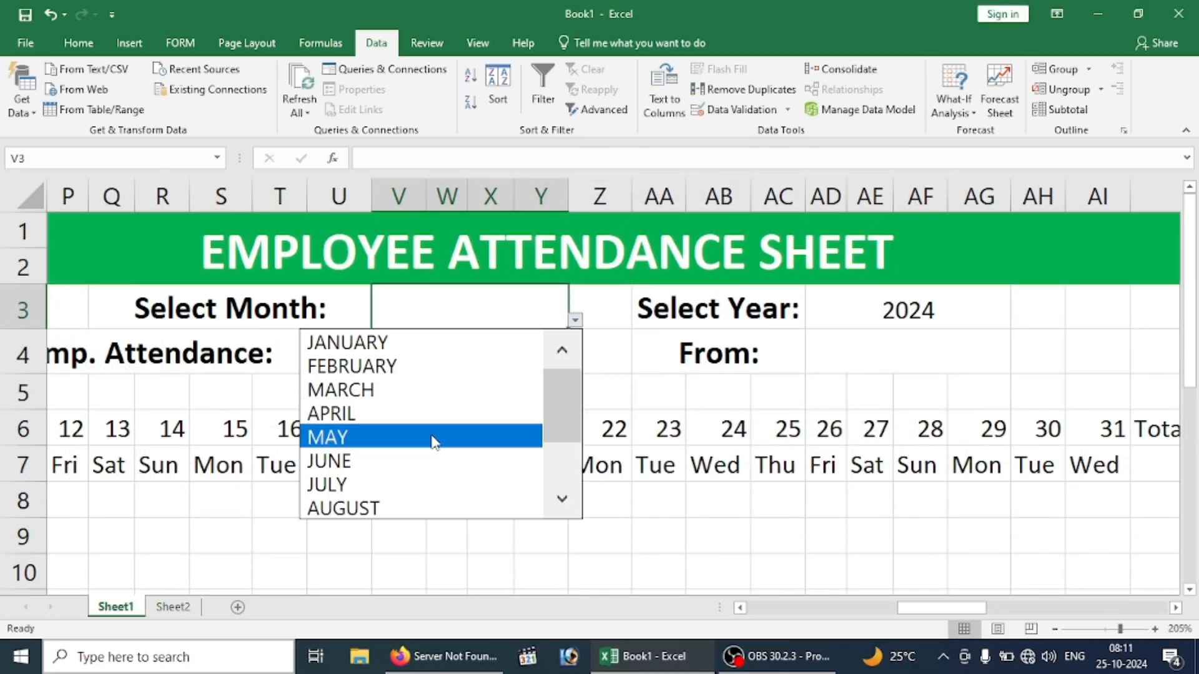
pyautogui.scroll(-2, 546, 406)
pyautogui.scroll(2, 546, 406)
pyautogui.click(417, 352)
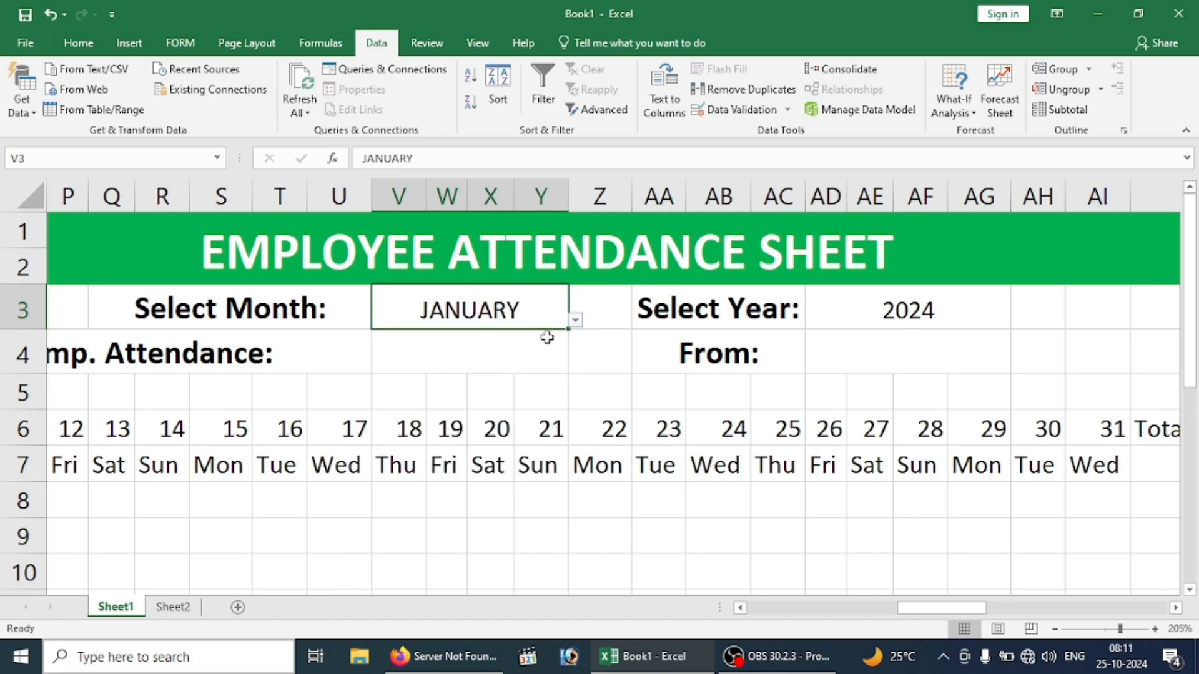
pyautogui.click(573, 320)
pyautogui.click(440, 437)
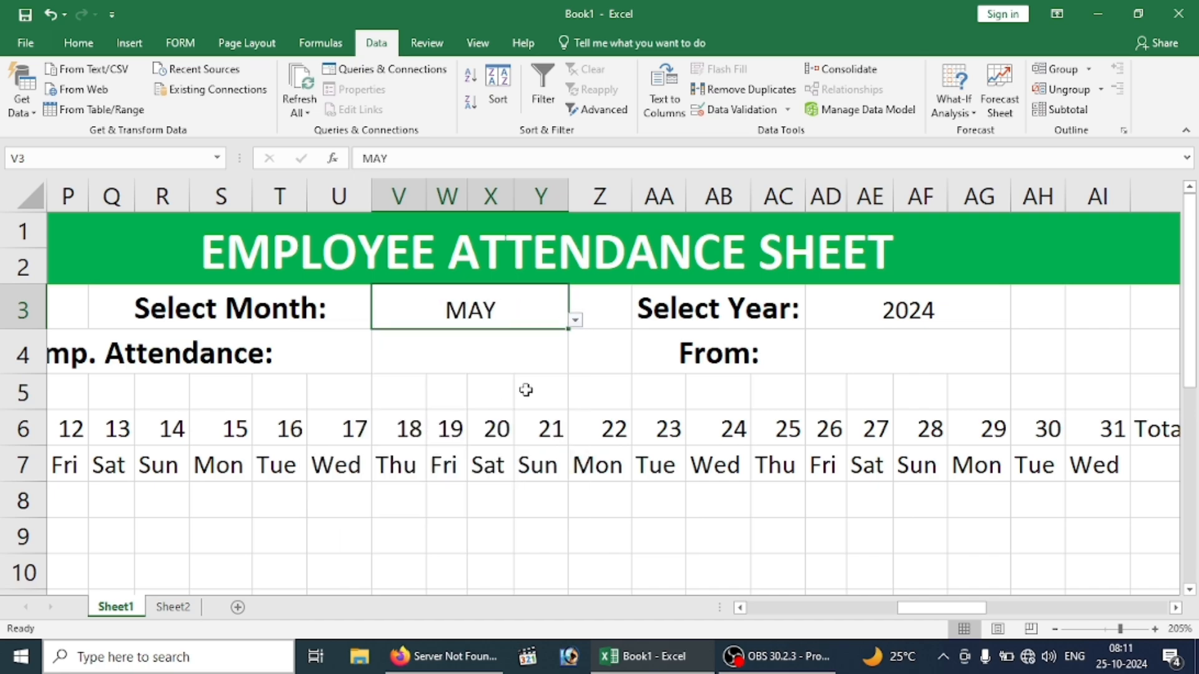
pyautogui.click(576, 321)
pyautogui.scroll(-2, 463, 391)
pyautogui.click(410, 478)
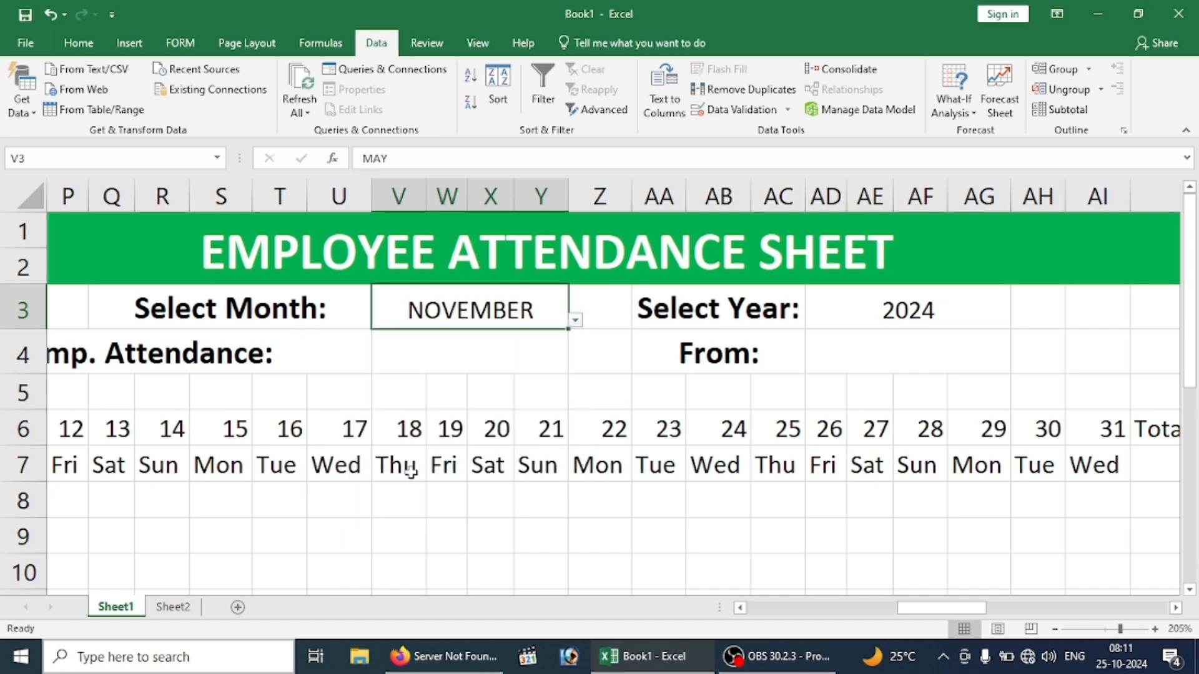
# Set the Select Month cell to OCTOBER.
pyautogui.click(575, 321)
pyautogui.click(413, 458)
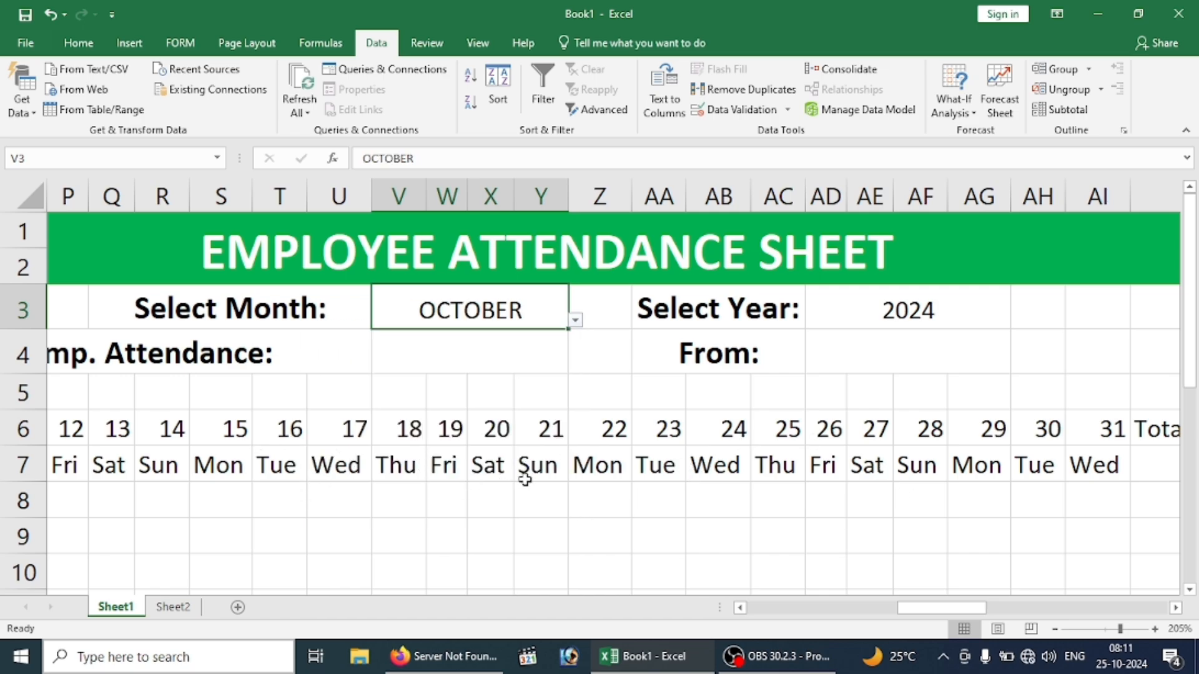
pyautogui.click(967, 311)
# Make the month value in V3 bold with font size 14.
pyautogui.click(492, 306)
pyautogui.click(76, 43)
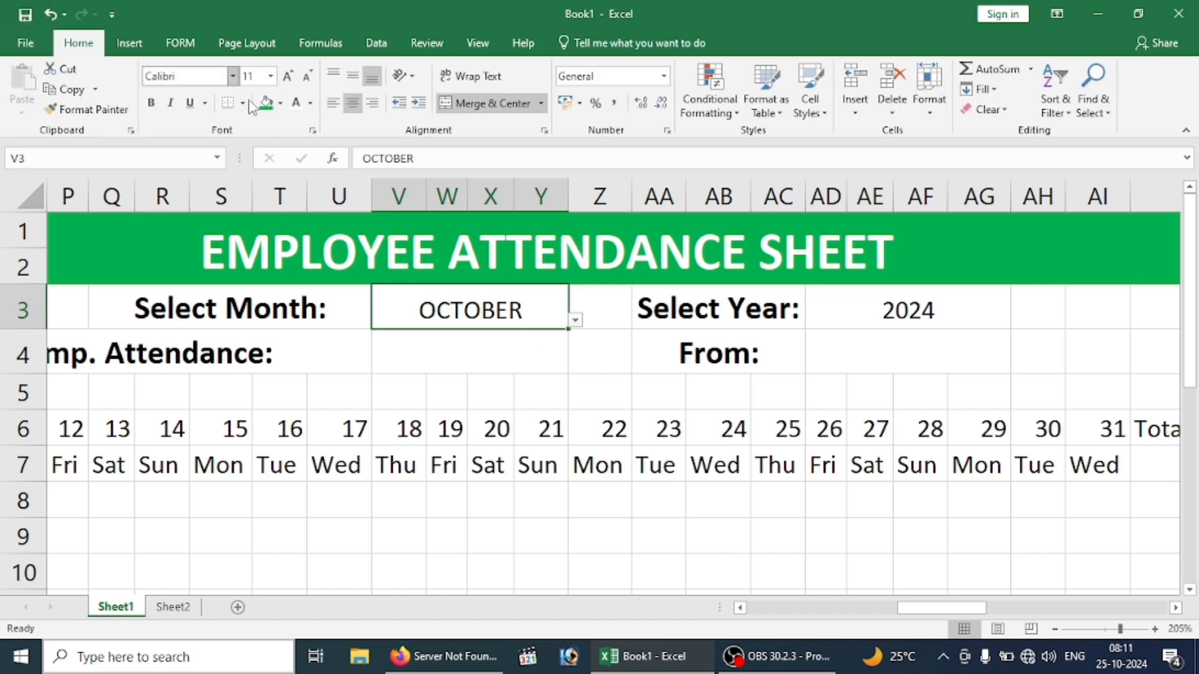
pyautogui.click(155, 105)
pyautogui.click(288, 75)
pyautogui.click(288, 76)
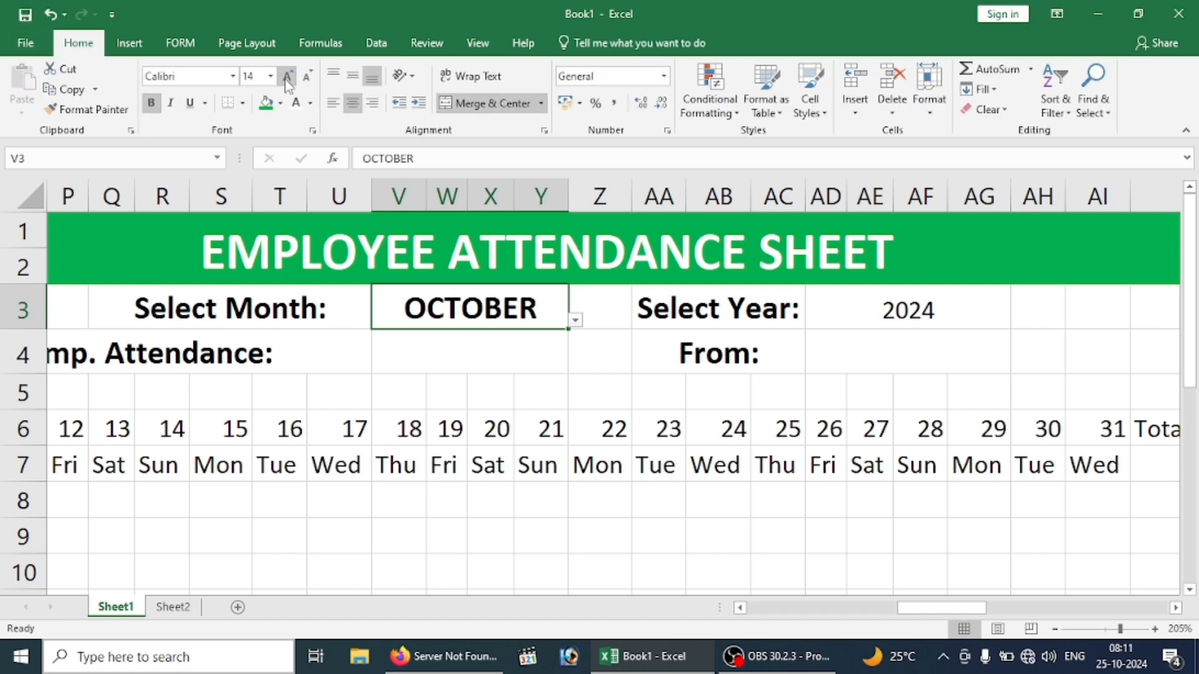
pyautogui.click(288, 75)
pyautogui.click(305, 77)
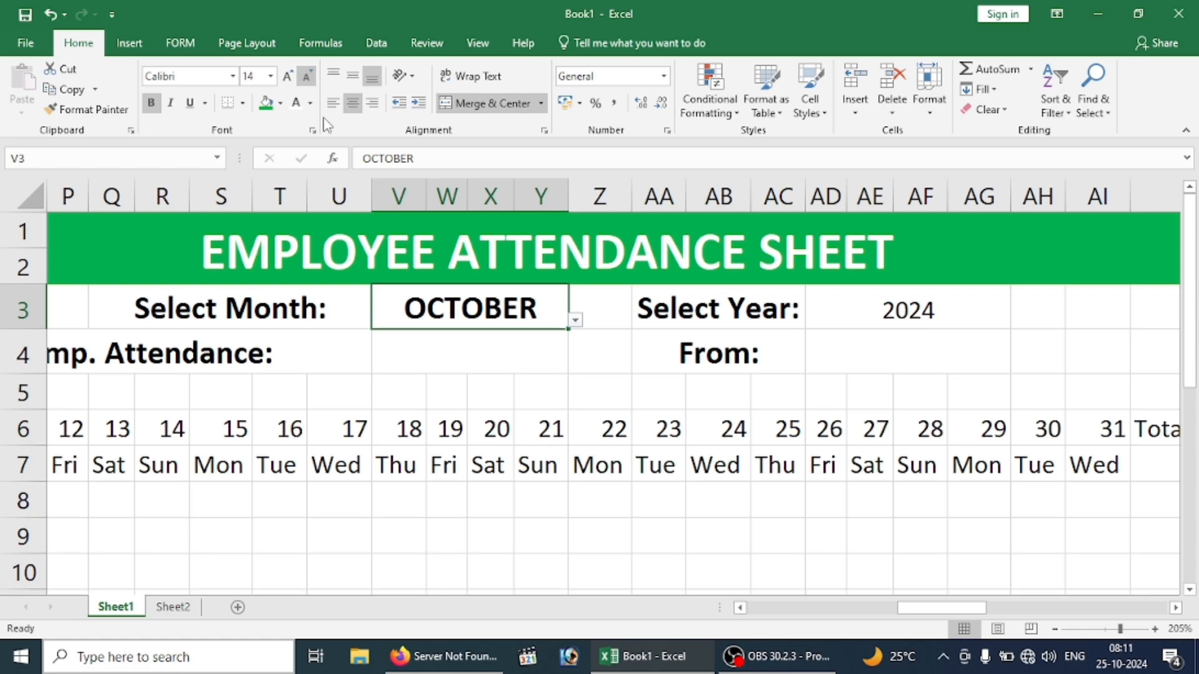
# Give the Select Month value in V3 a black fill and white font colour.
pyautogui.click(280, 103)
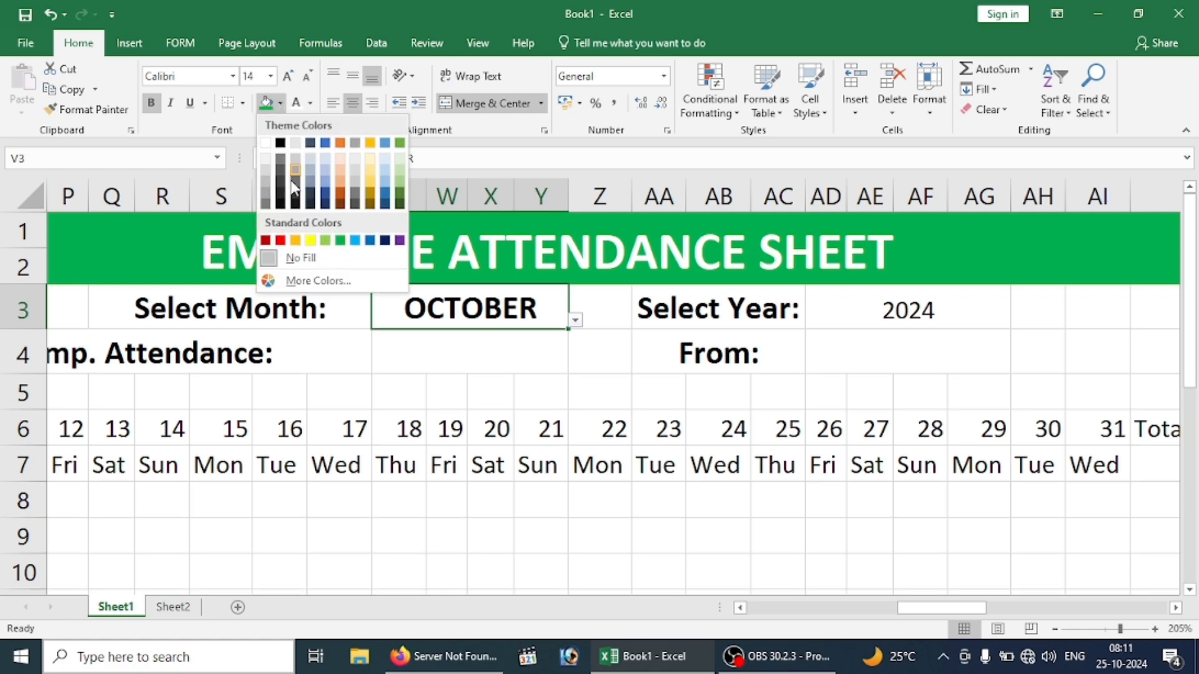
pyautogui.click(280, 144)
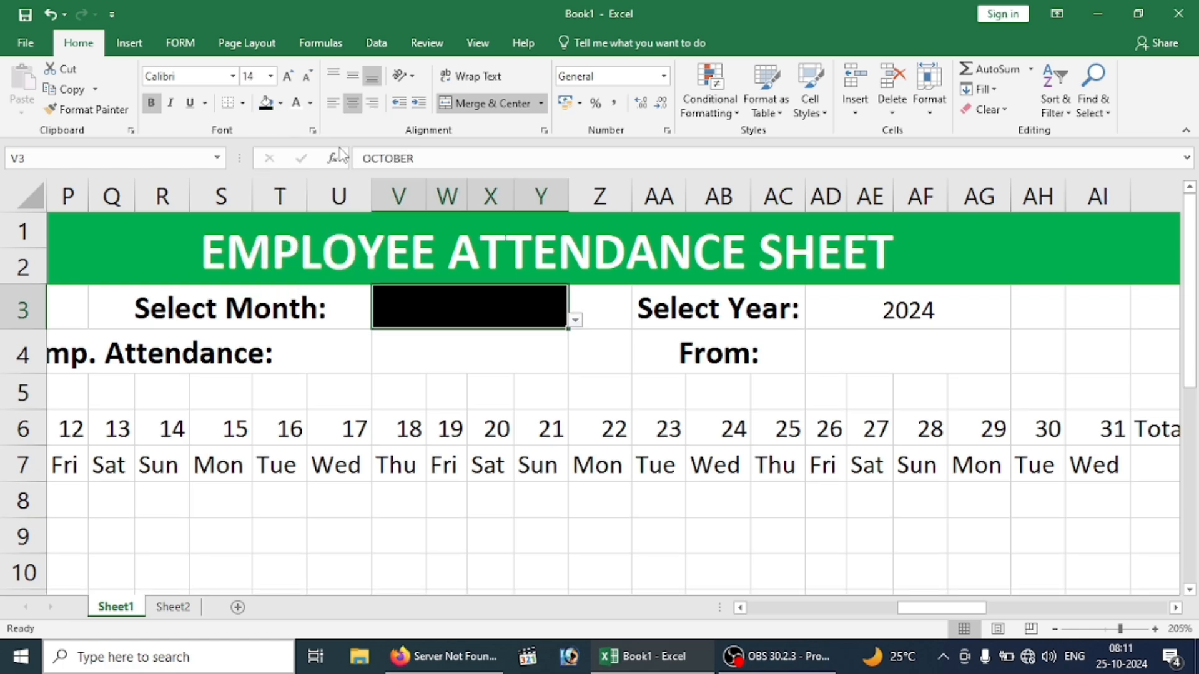
pyautogui.click(310, 103)
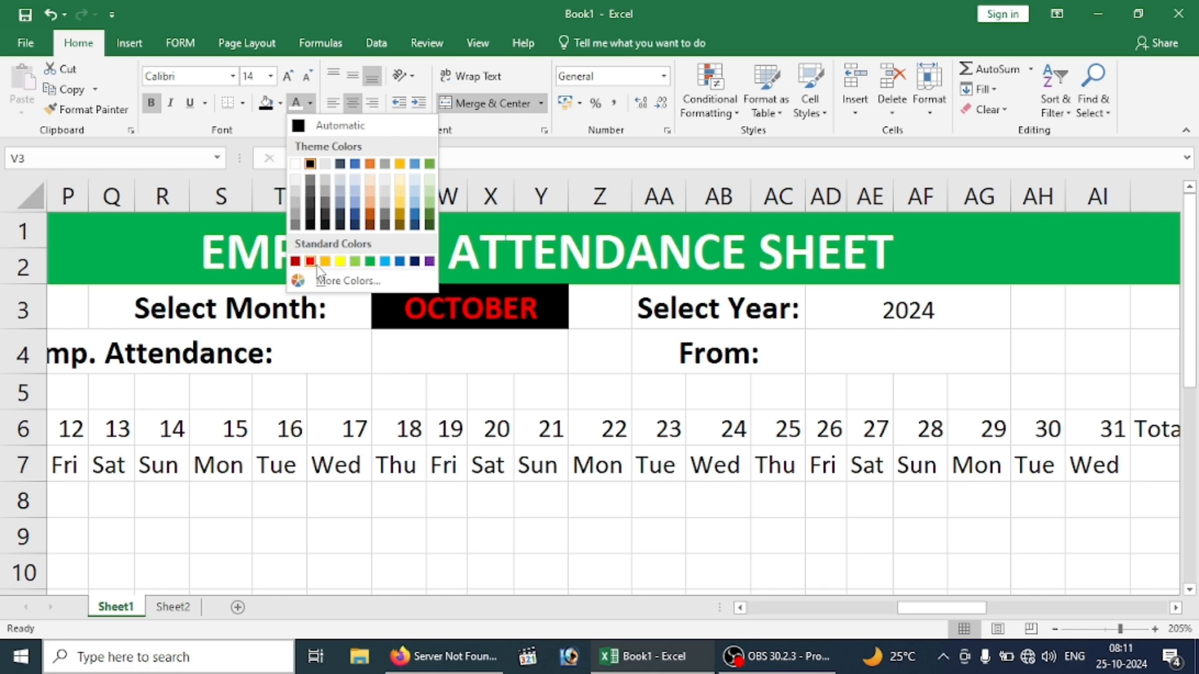
pyautogui.click(295, 164)
pyautogui.press('Right')
pyautogui.press('Down')
pyautogui.press('Down')
# Copy the formatting of the month cell V3 onto the Select Year cell AD3 with Format Painter.
pyautogui.click(496, 305)
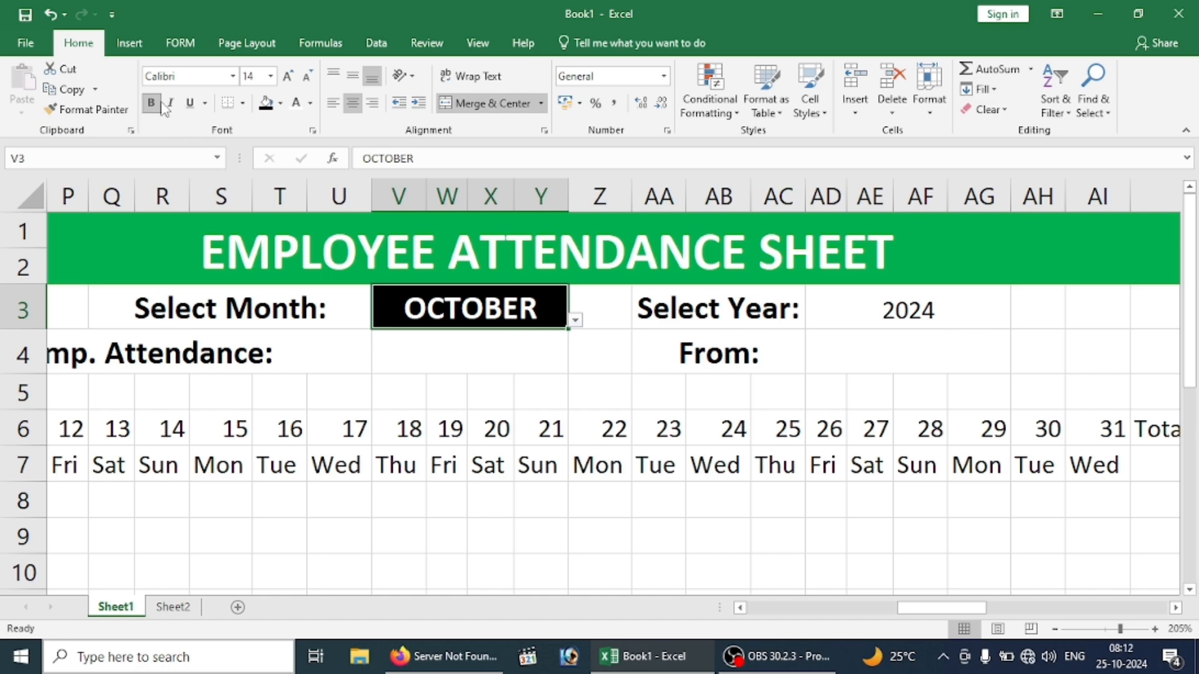
pyautogui.click(119, 110)
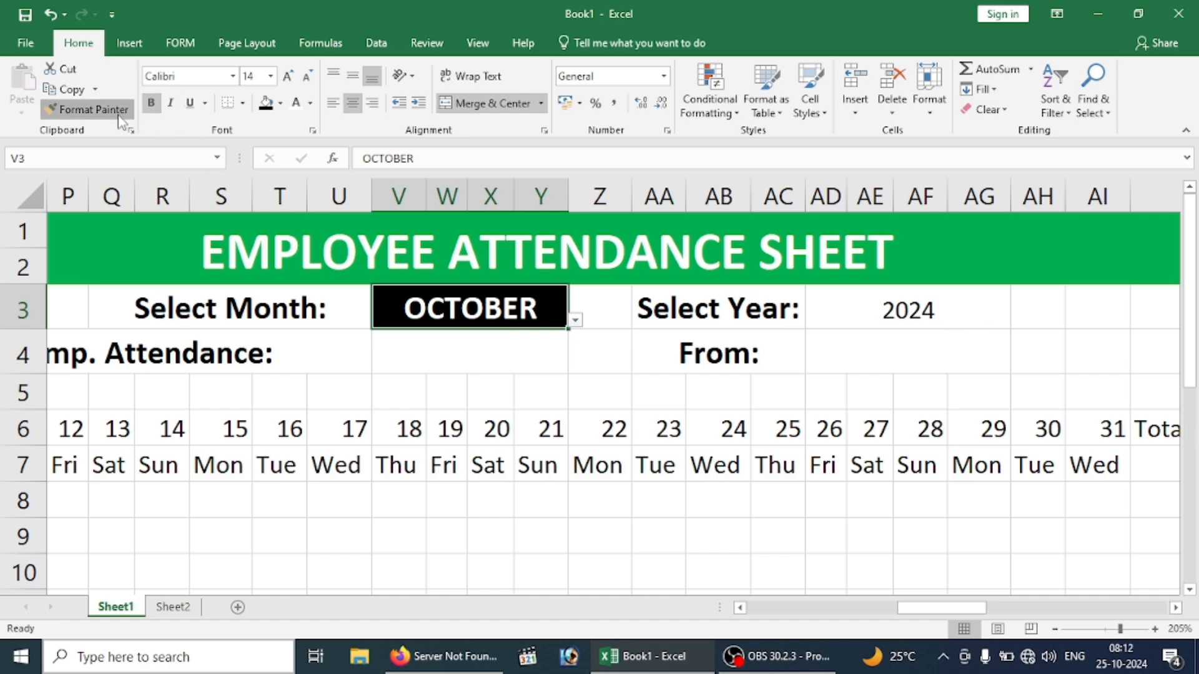
pyautogui.click(866, 294)
pyautogui.click(797, 384)
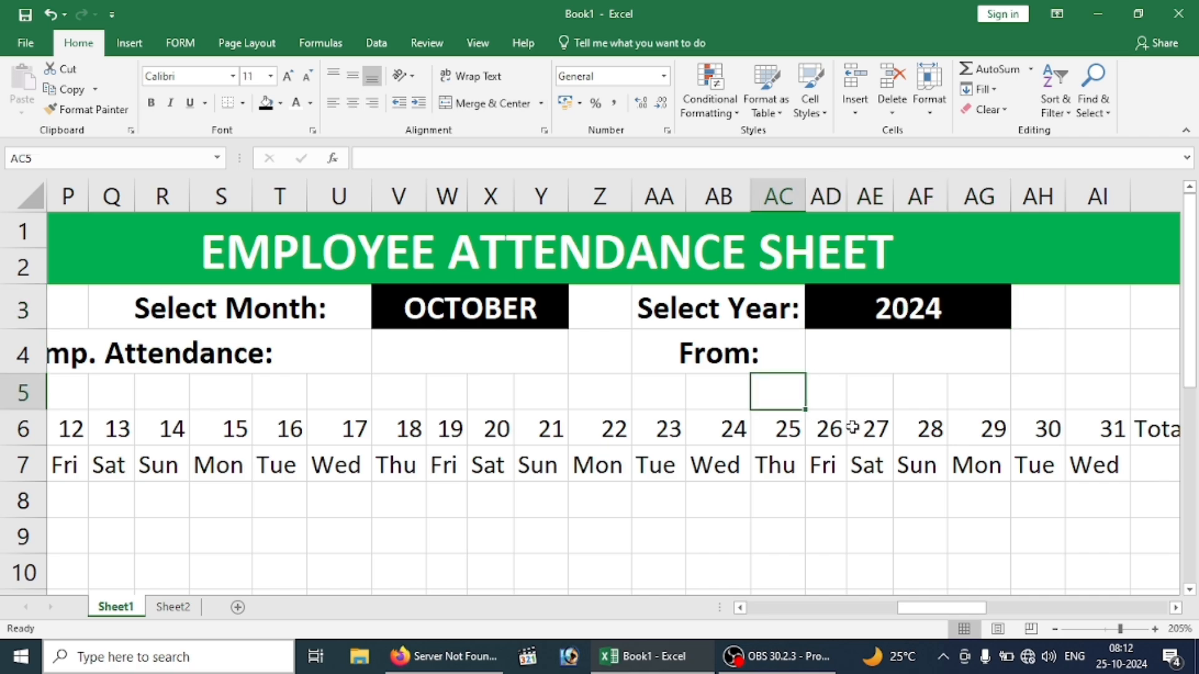
# Enter the formula =DATEVALUE(01&V3&AD3) in V4 to build the first date of the selected month and year.
pyautogui.click(449, 364)
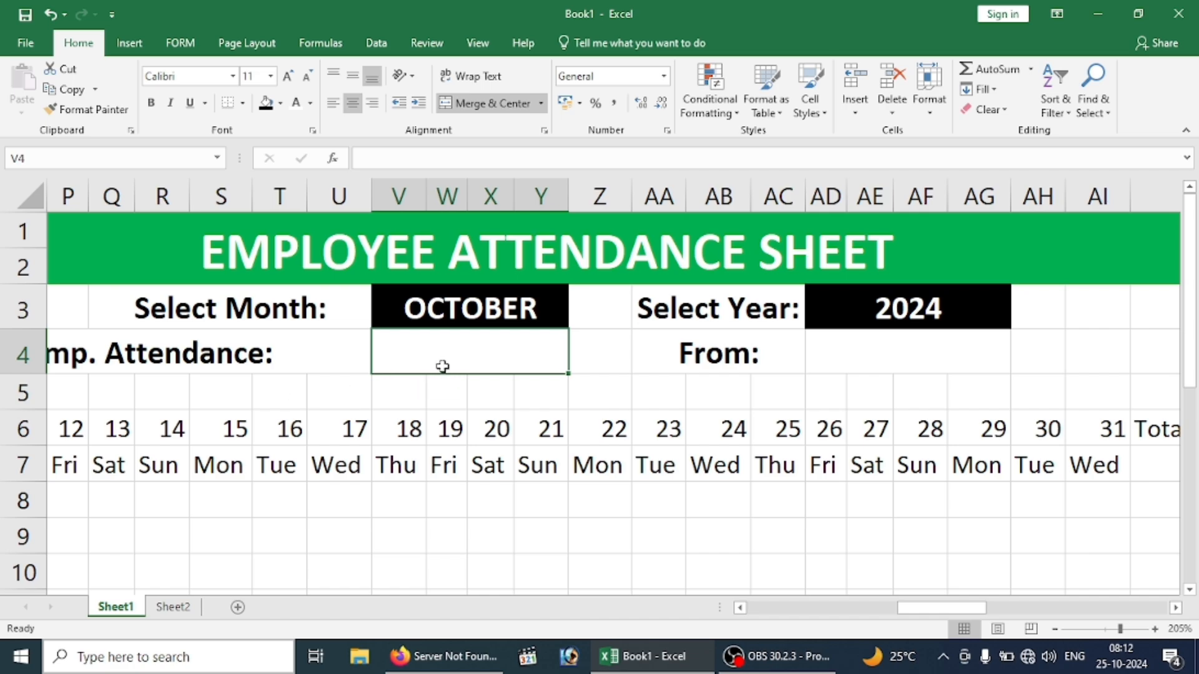
pyautogui.write('=DATE')
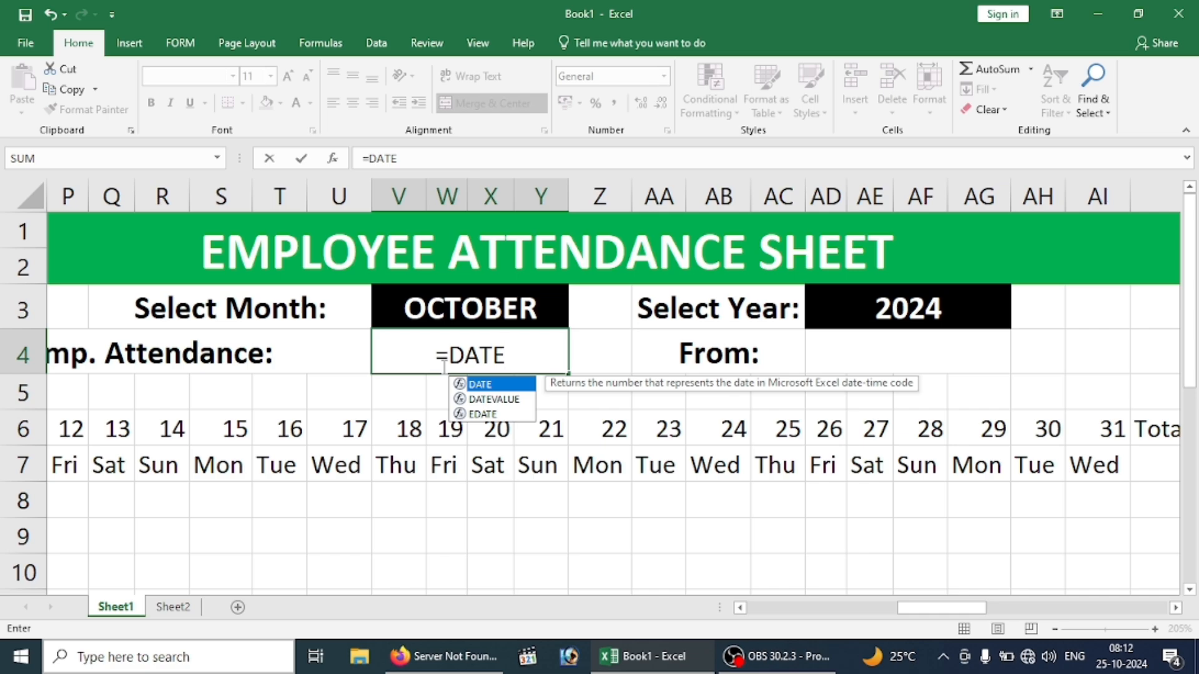
pyautogui.press('Down')
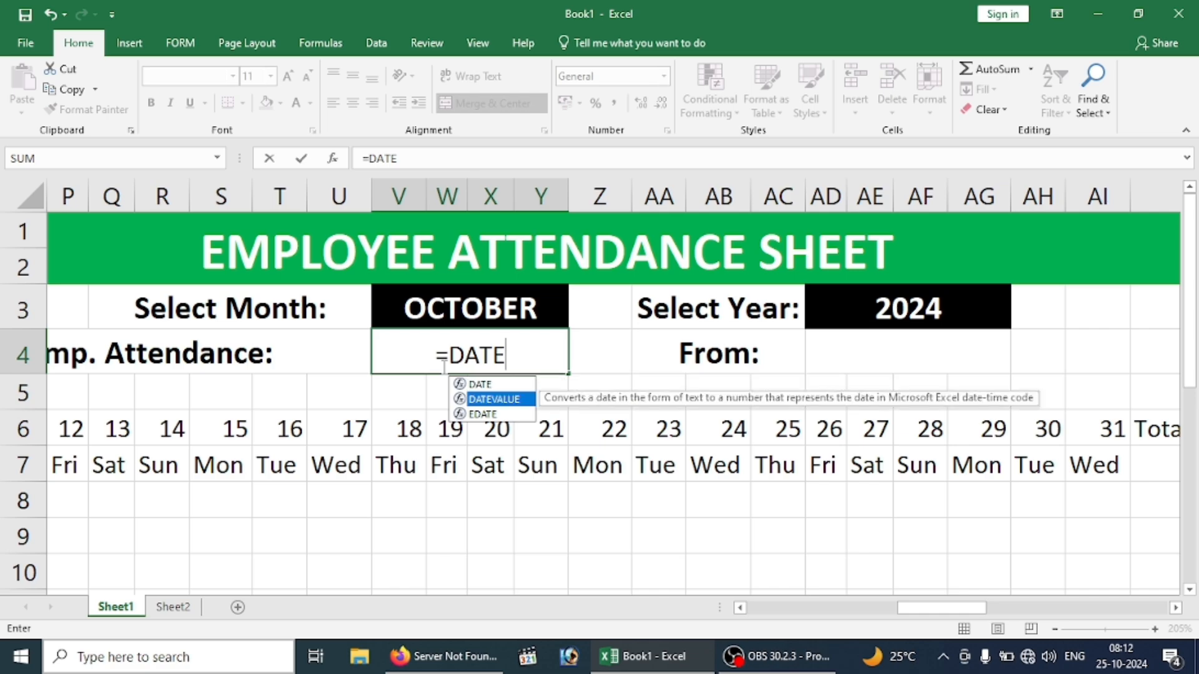
pyautogui.press('Tab')
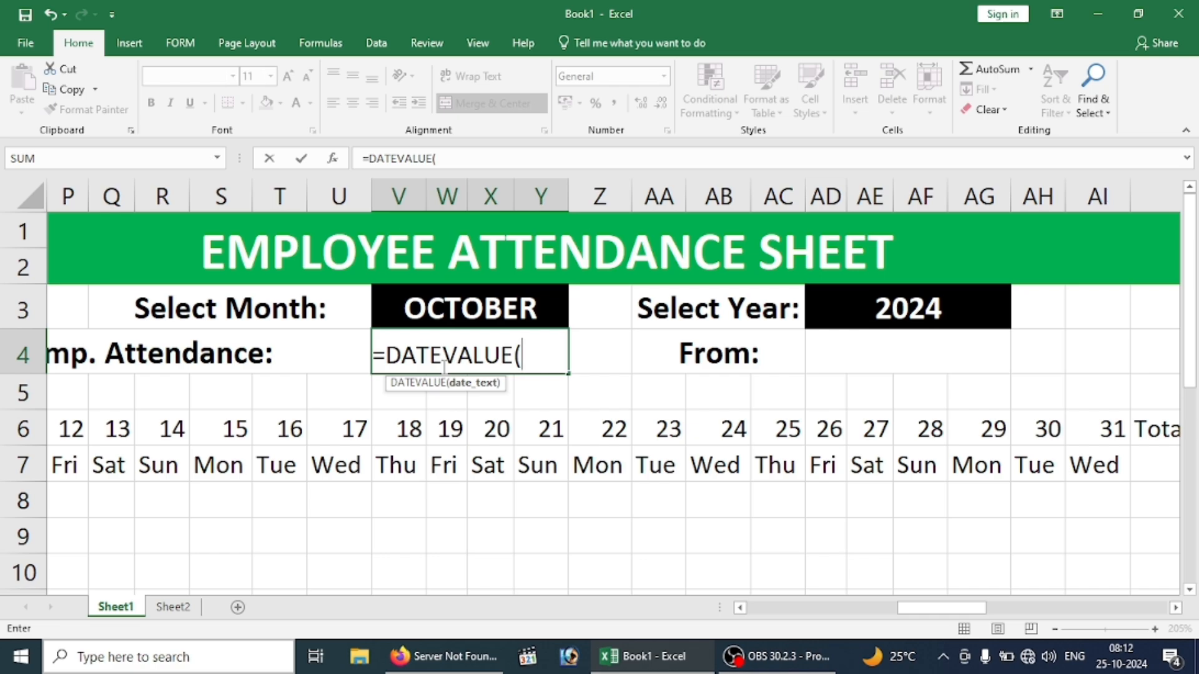
pyautogui.write('01')
pyautogui.write('&')
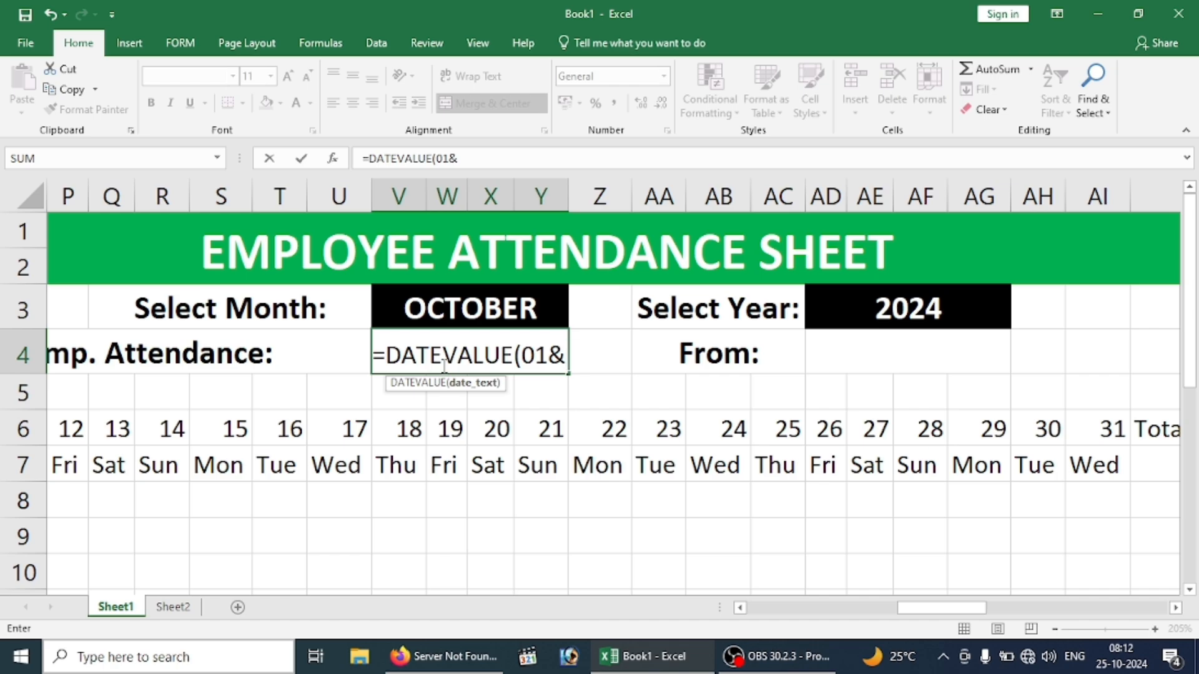
pyautogui.click(420, 307)
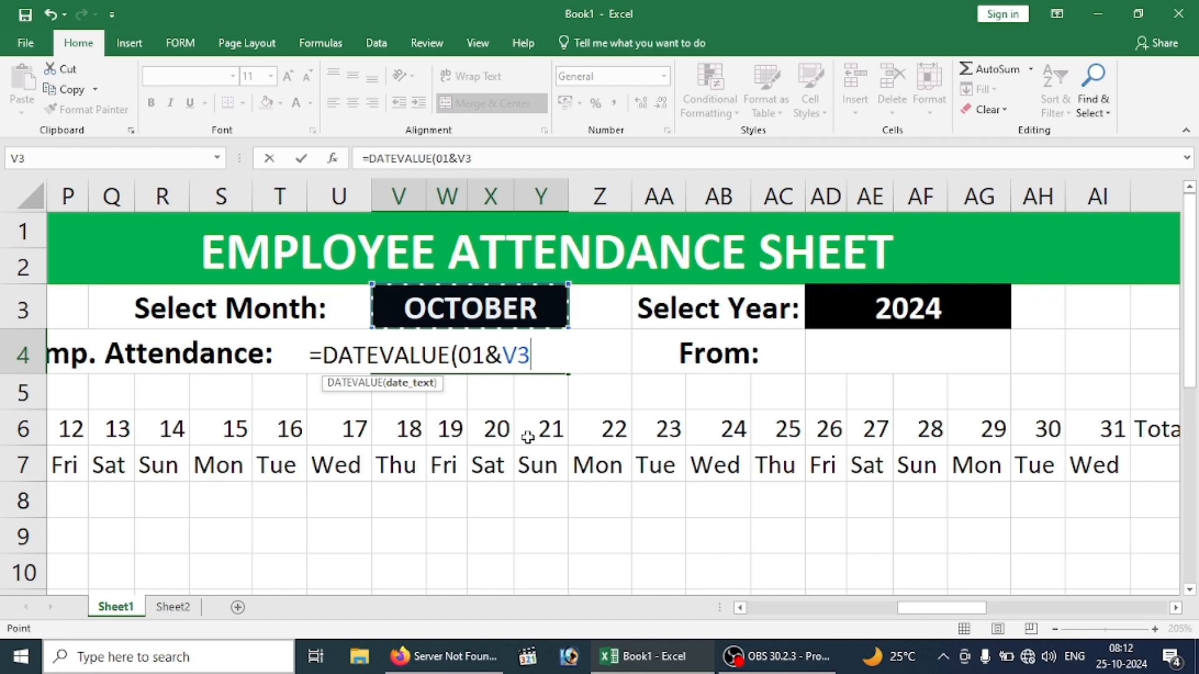
pyautogui.write('&')
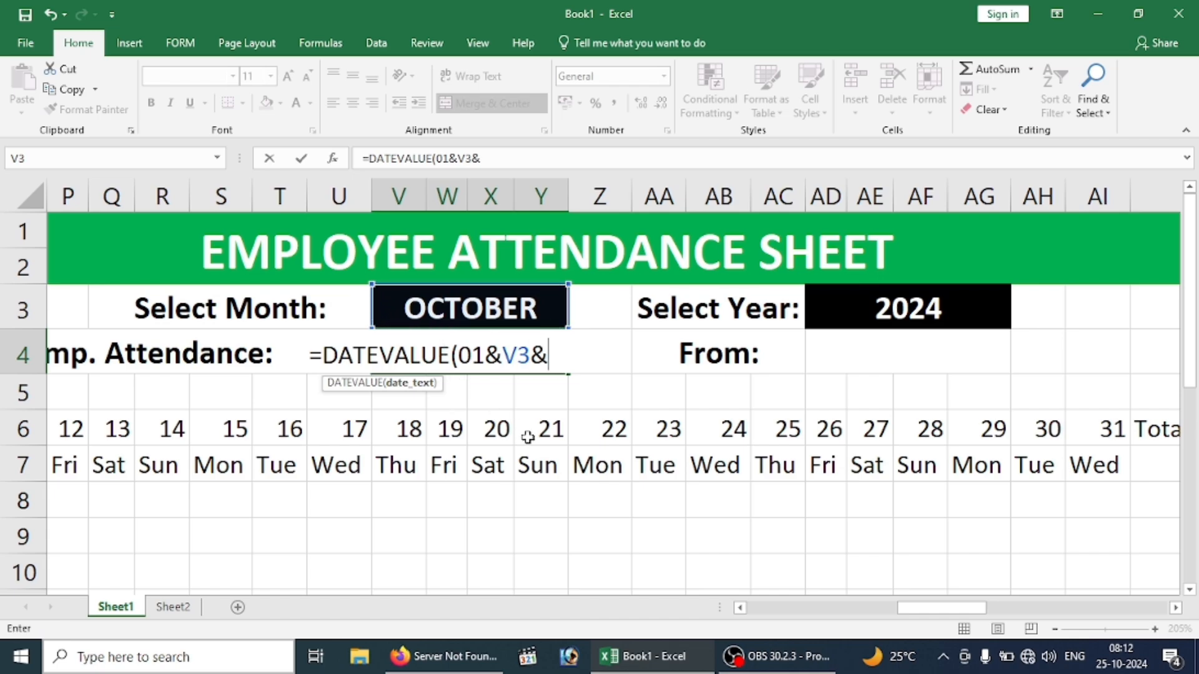
pyautogui.click(838, 320)
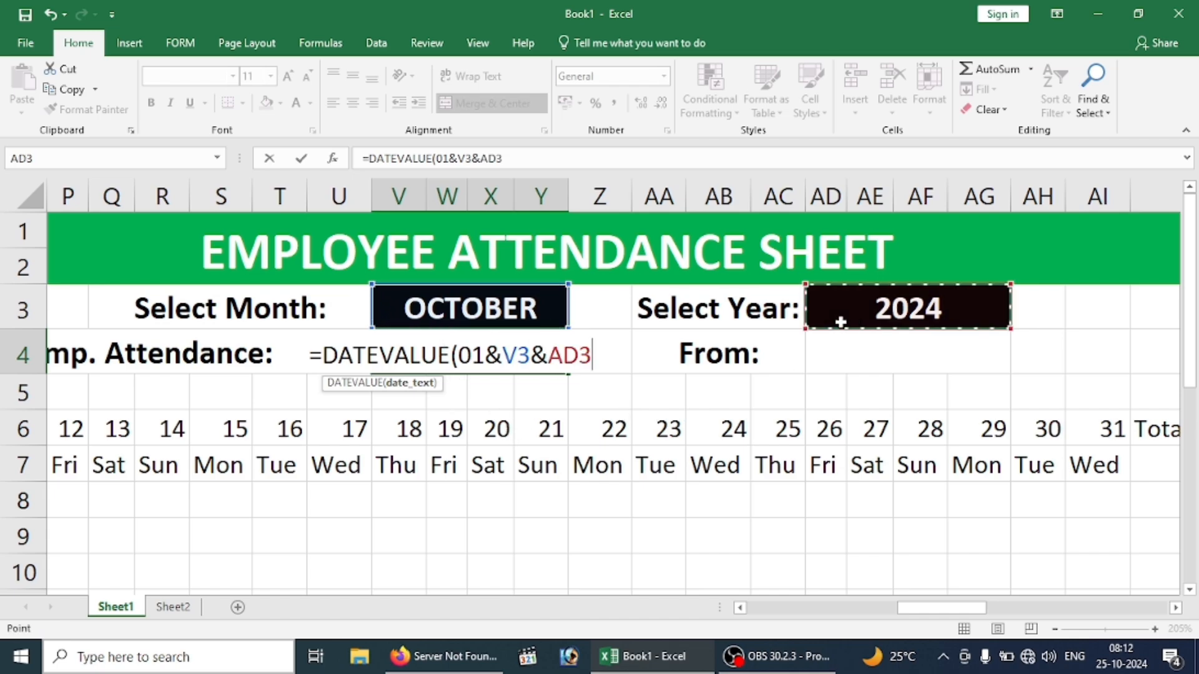
pyautogui.press('Return')
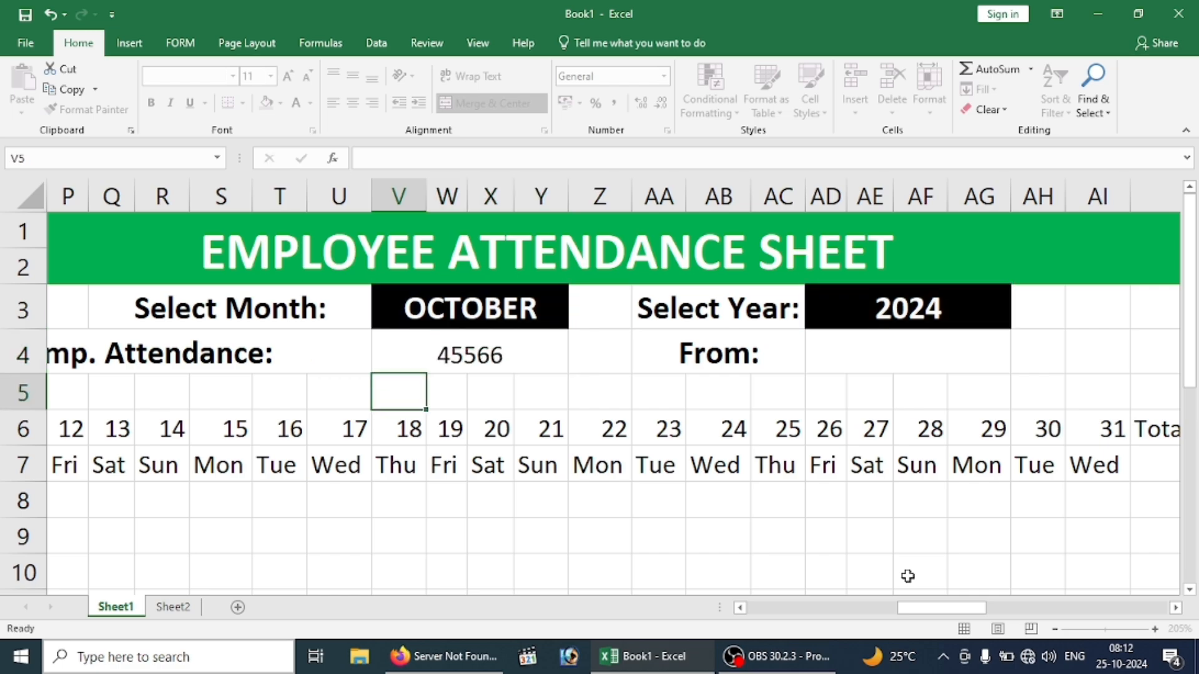
# Format the start date in V4 as Short Date.
pyautogui.click(498, 358)
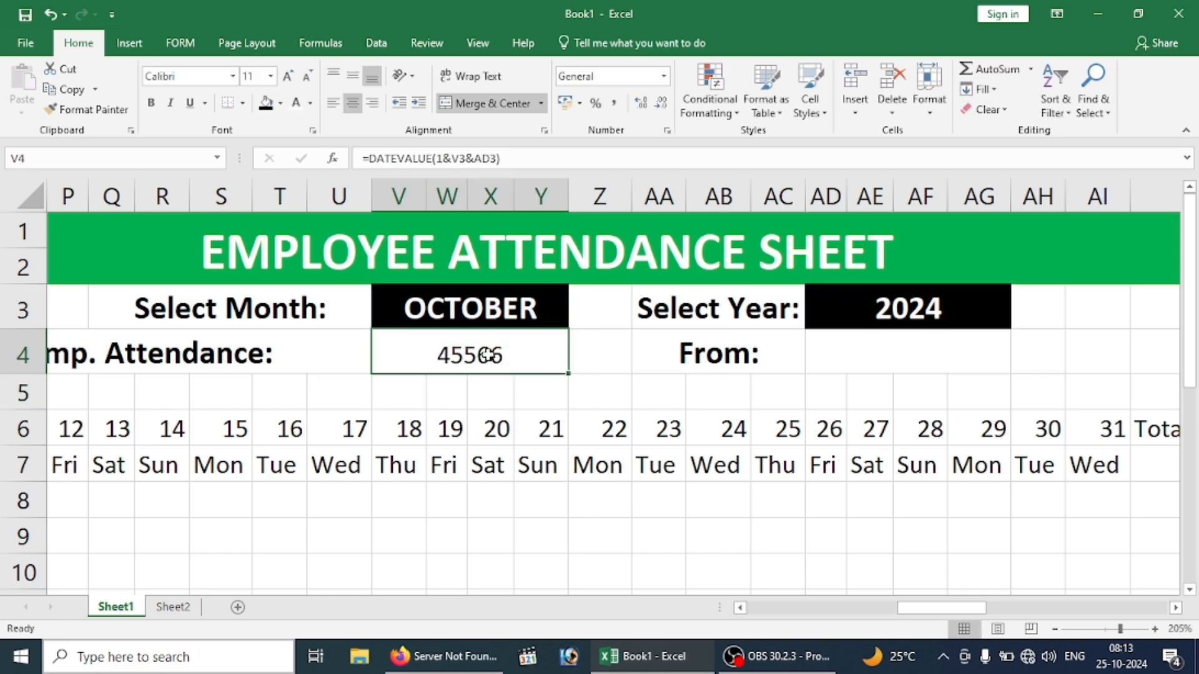
pyautogui.click(665, 76)
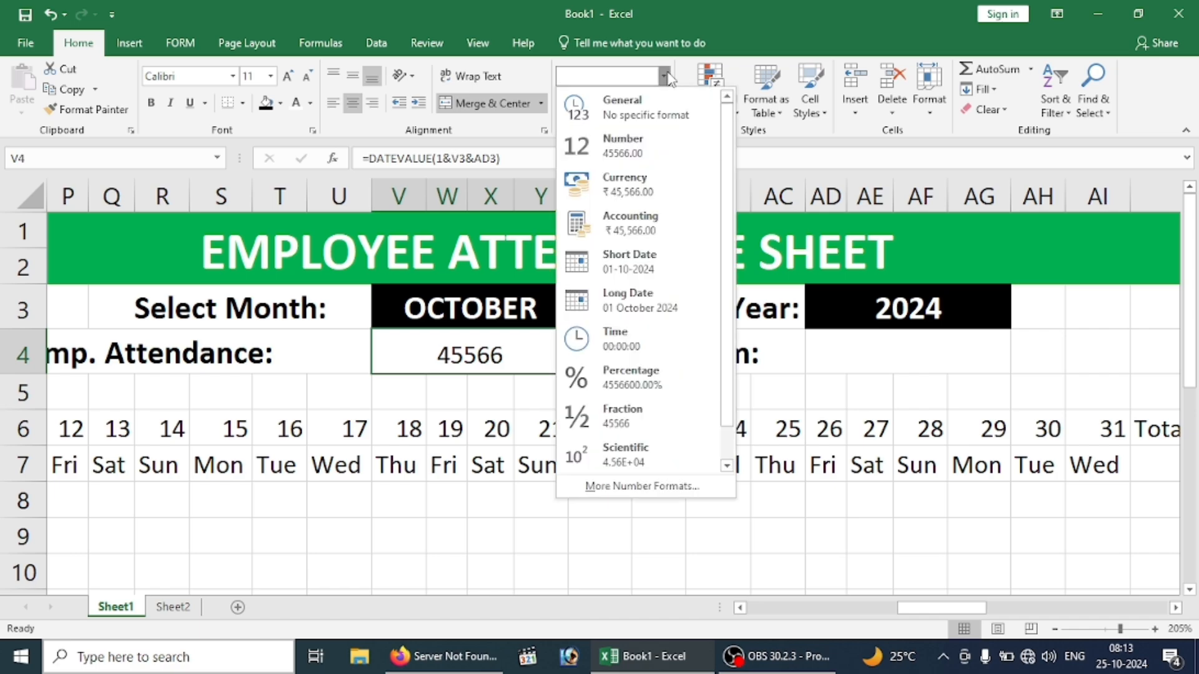
pyautogui.click(634, 268)
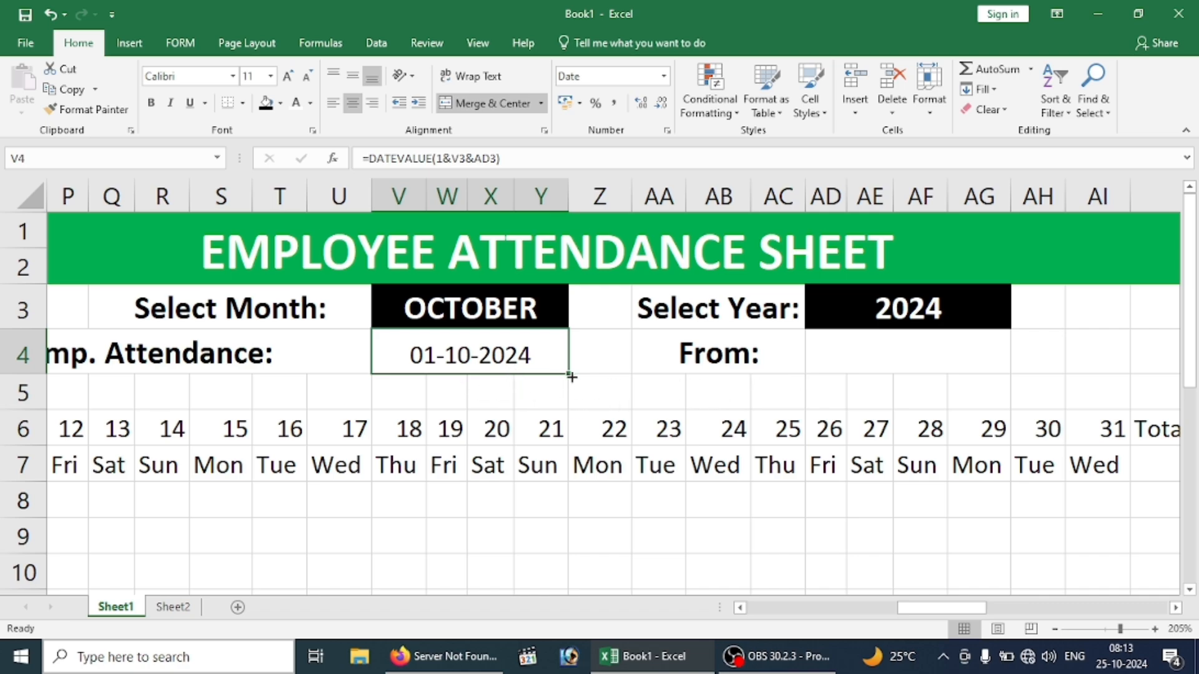
# Enter the formula =EOMONTH(V4,0) in AD4, beside the From: label, to calculate the last day of the month.
pyautogui.click(902, 355)
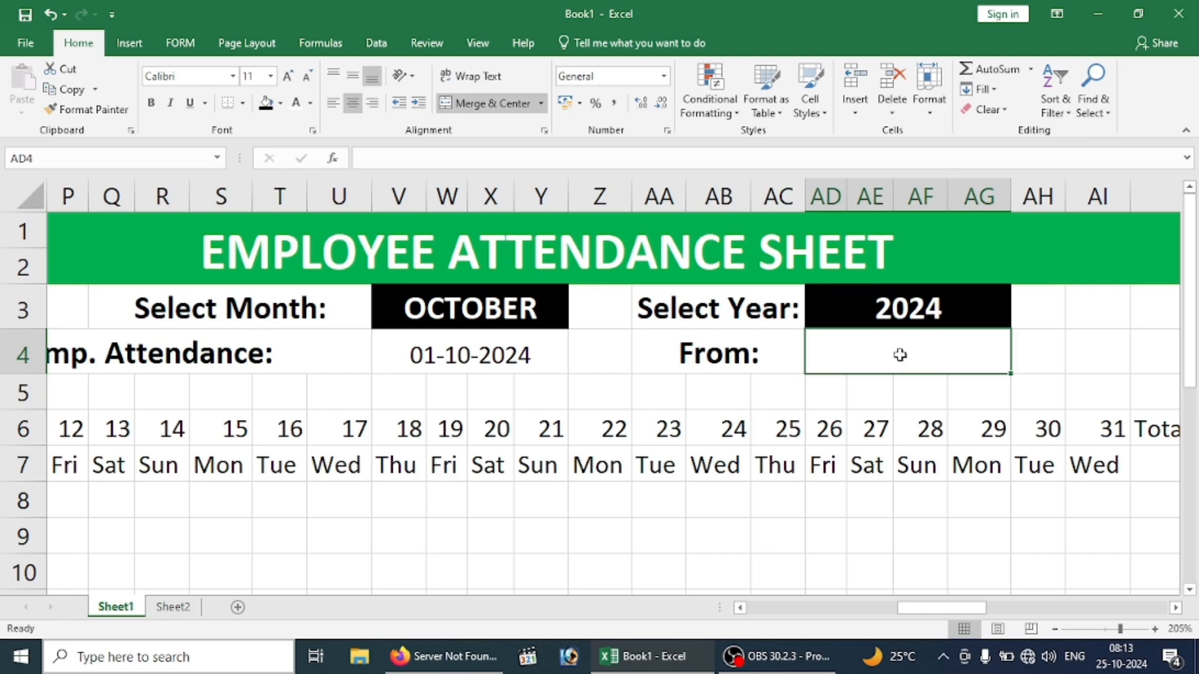
pyautogui.click(420, 365)
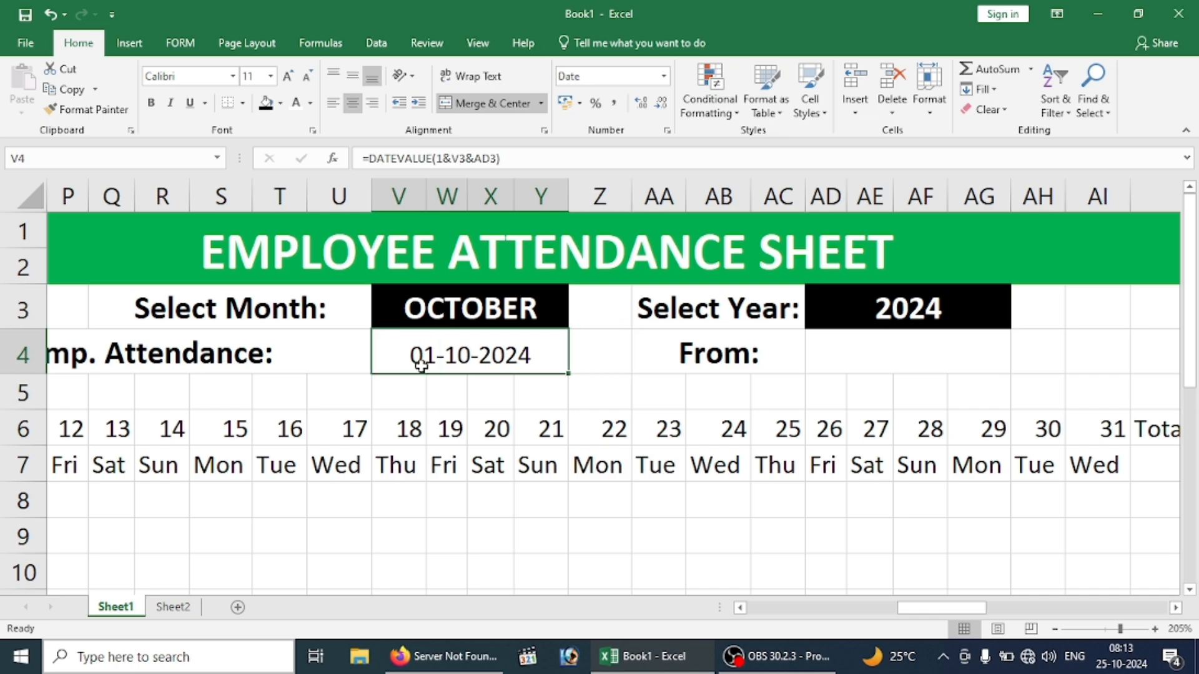
pyautogui.click(845, 351)
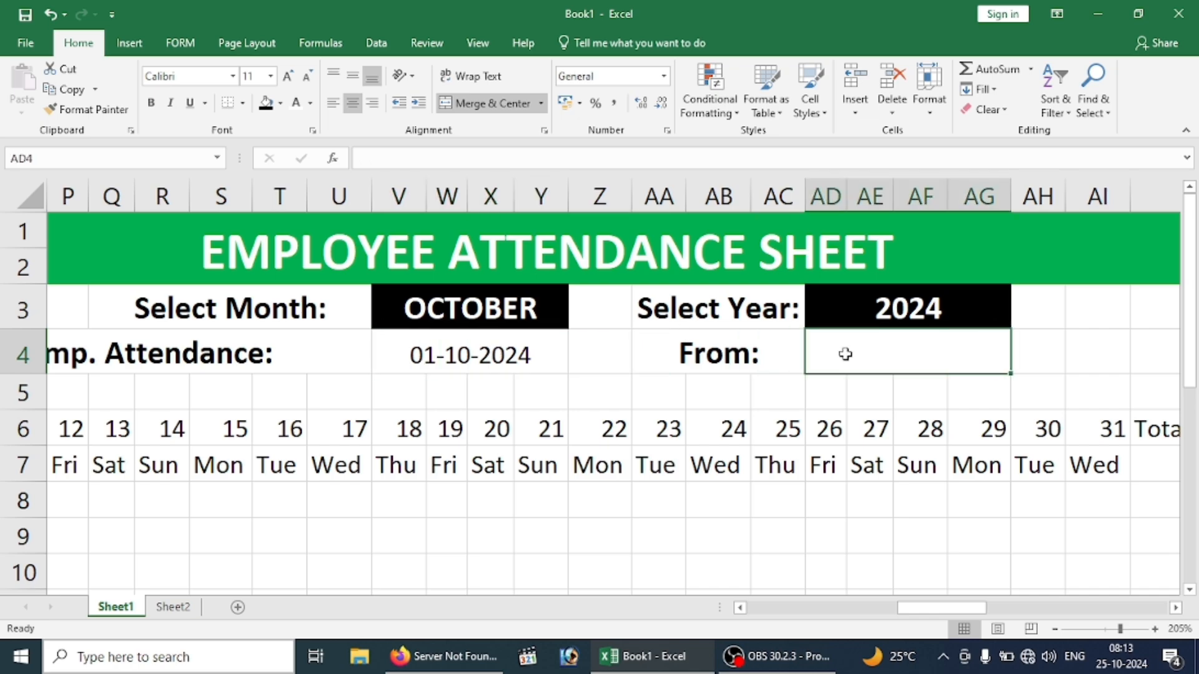
pyautogui.write('=EOM')
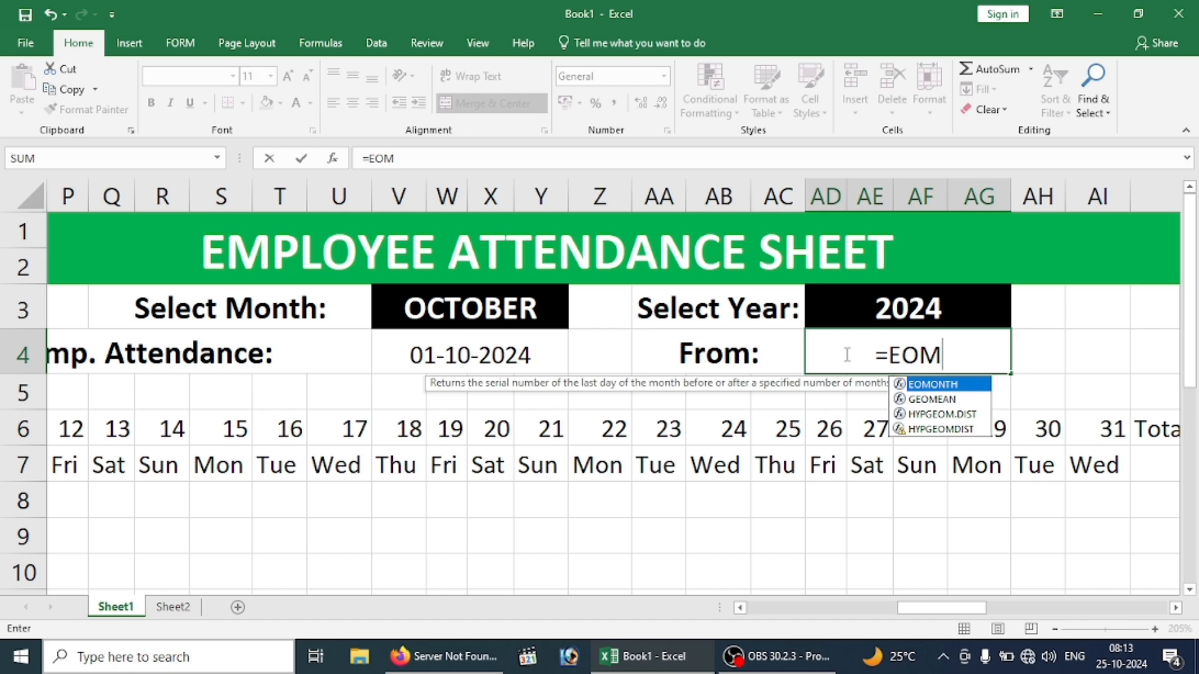
pyautogui.press('Tab')
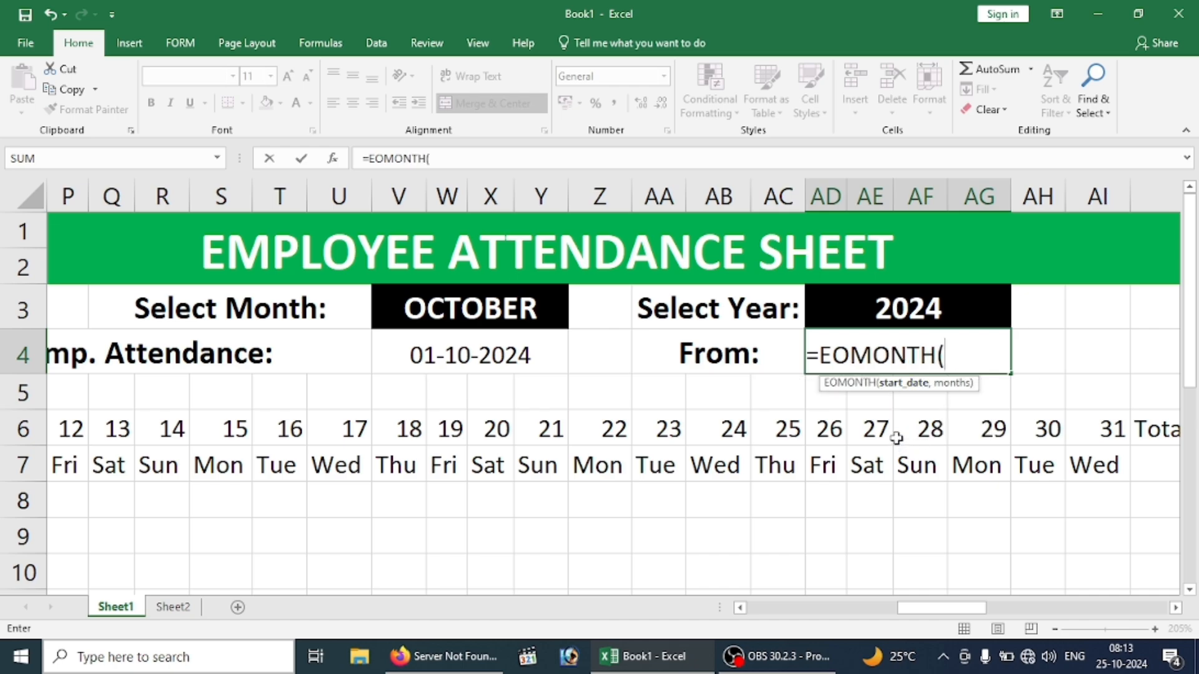
pyautogui.click(478, 358)
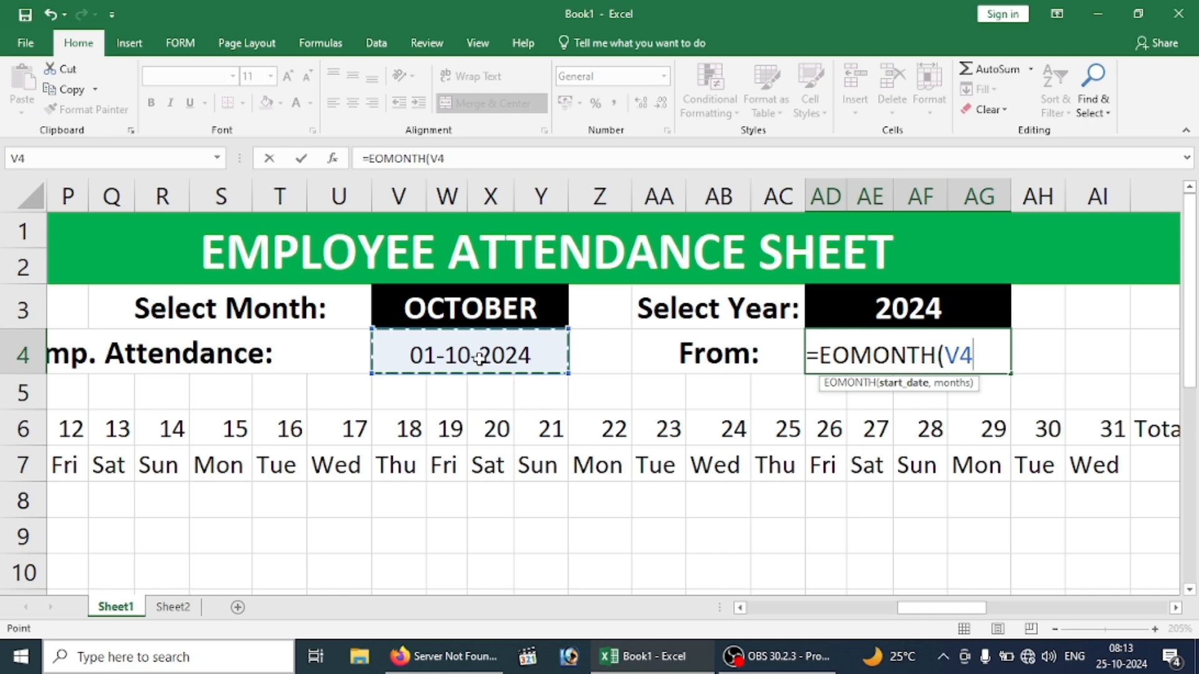
pyautogui.write(',0')
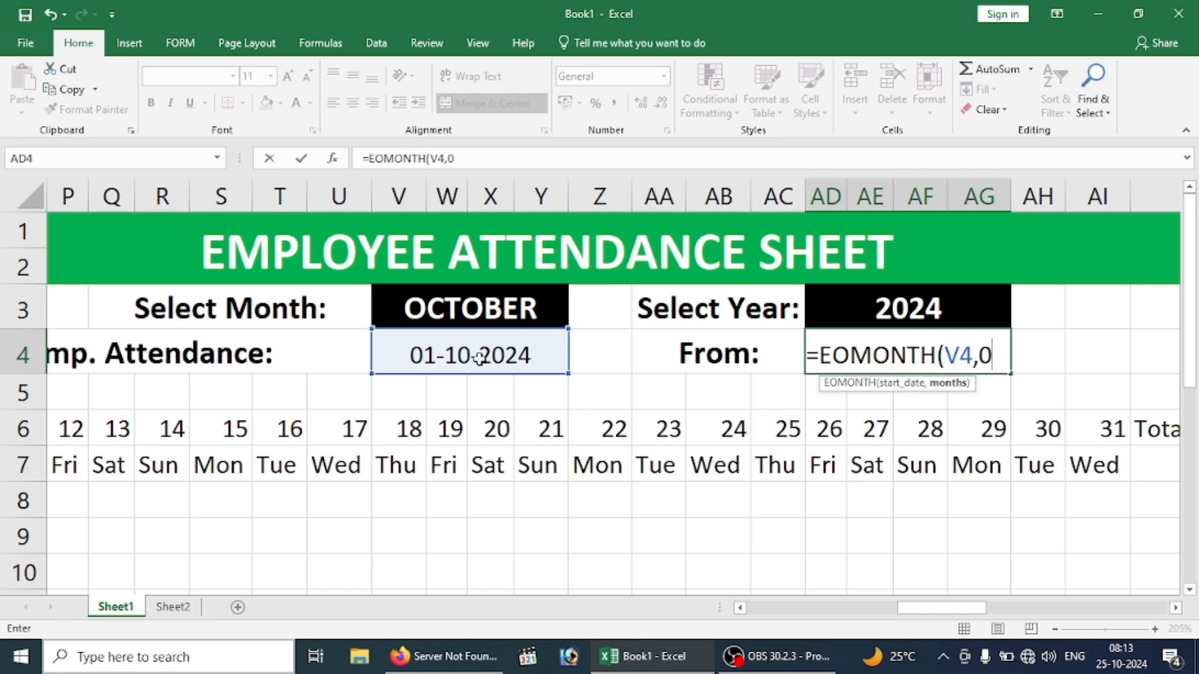
pyautogui.press('Return')
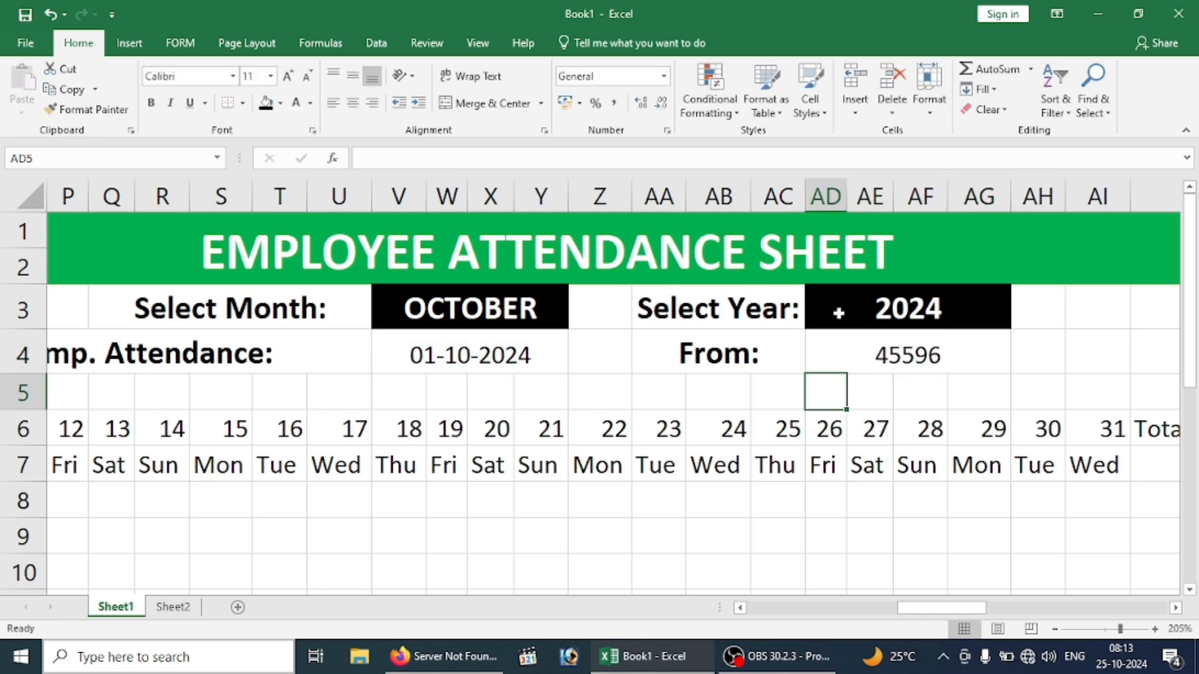
# Format the month-end date in AD4 as Short Date.
pyautogui.click(900, 346)
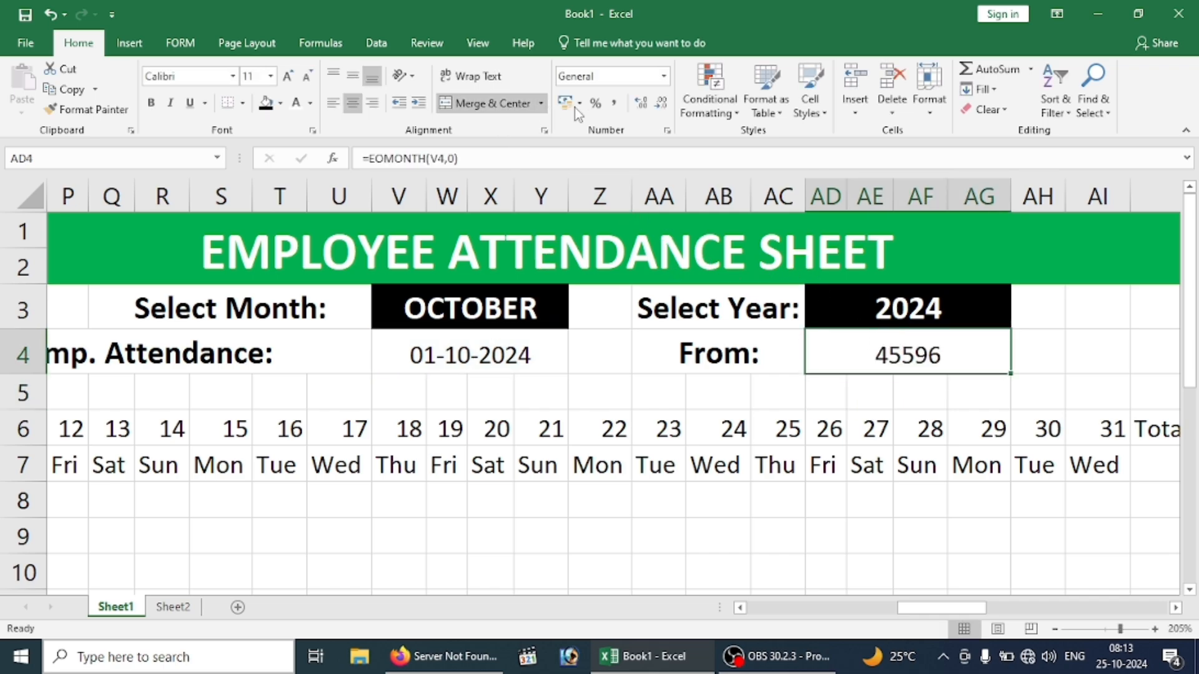
pyautogui.click(666, 76)
pyautogui.click(641, 261)
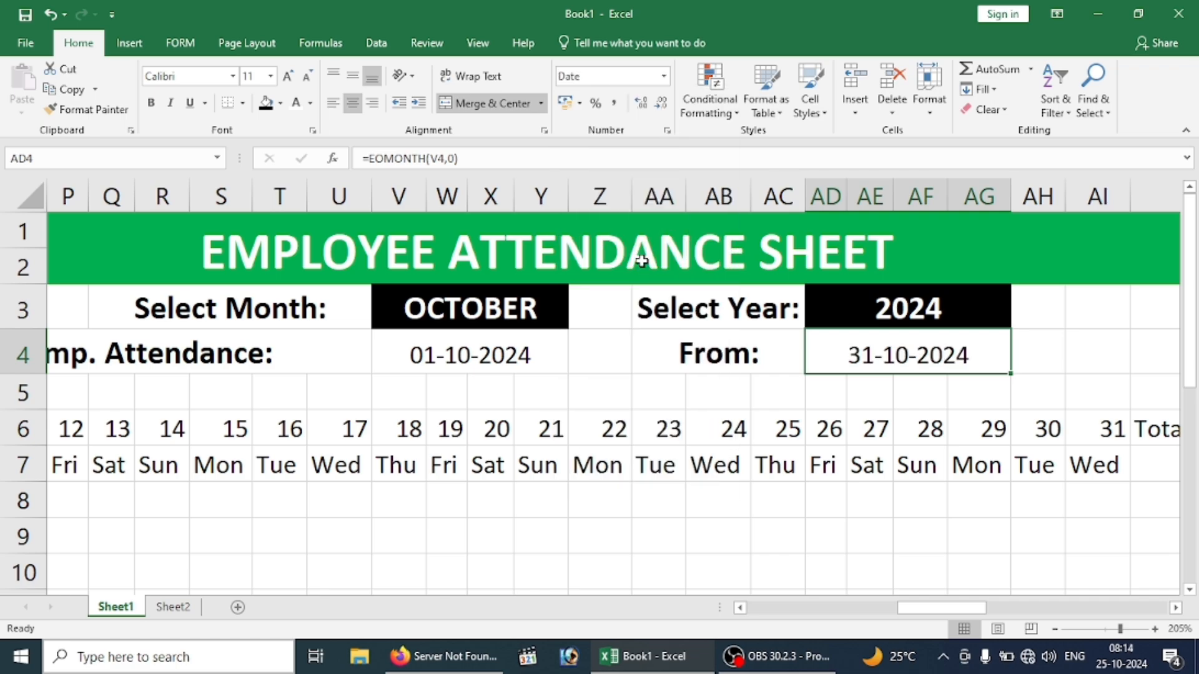
pyautogui.click(874, 534)
# Test the start and end date formulas by setting the Select Month cell to MAY, JUNE and FEBRUARY in turn.
pyautogui.click(874, 369)
pyautogui.press('Left')
pyautogui.press('Left')
pyautogui.press('Left')
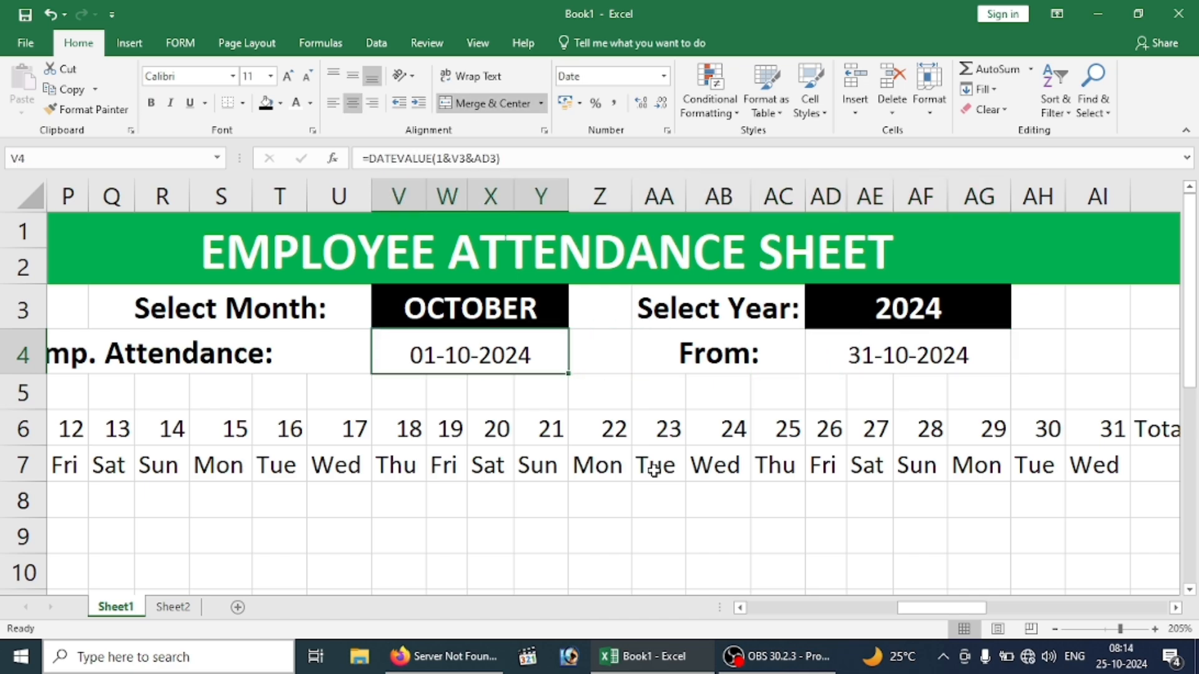
pyautogui.click(400, 306)
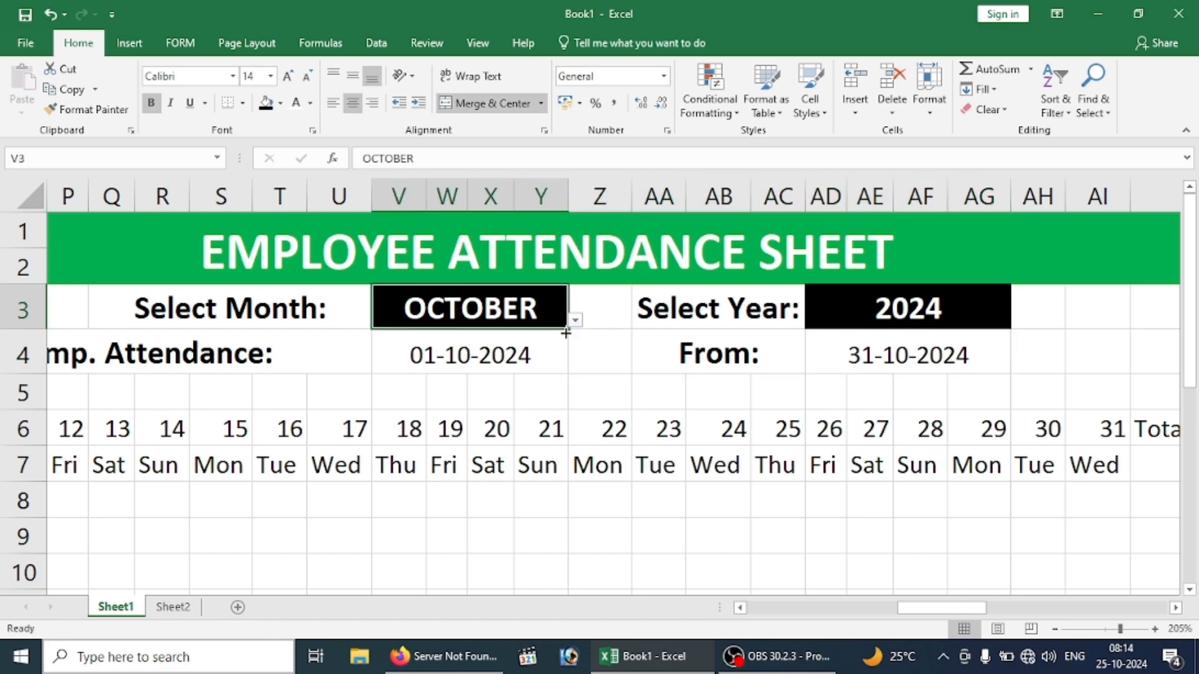
pyautogui.click(578, 321)
pyautogui.click(370, 348)
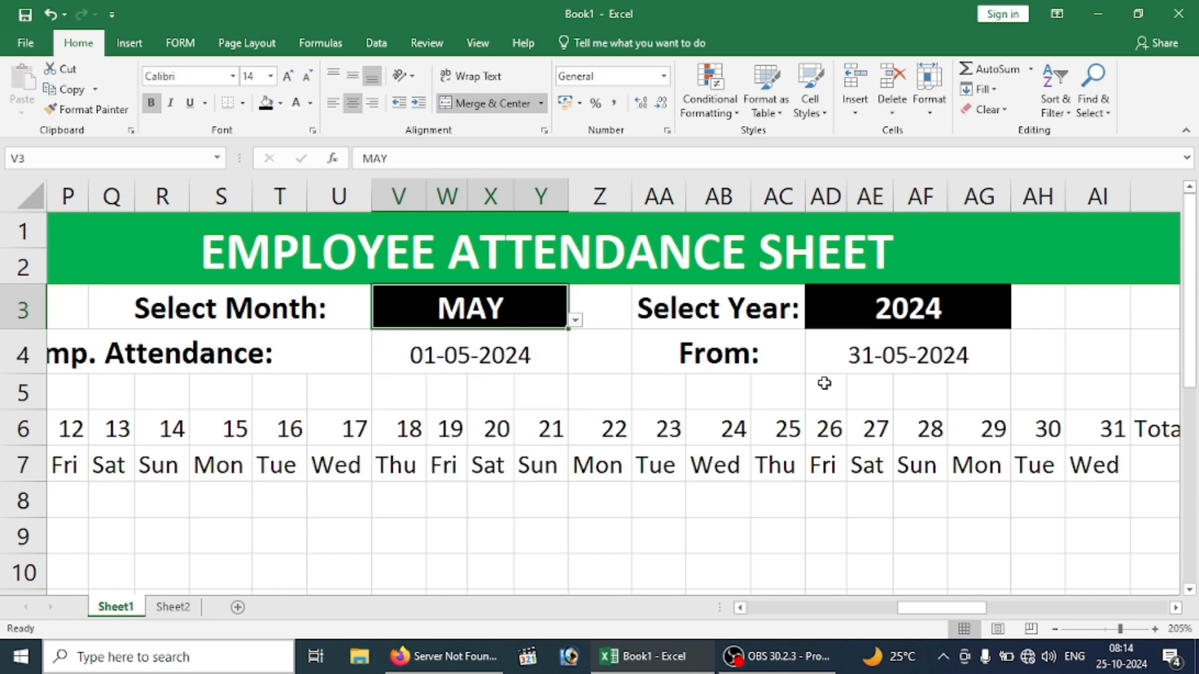
pyautogui.click(575, 321)
pyautogui.click(486, 367)
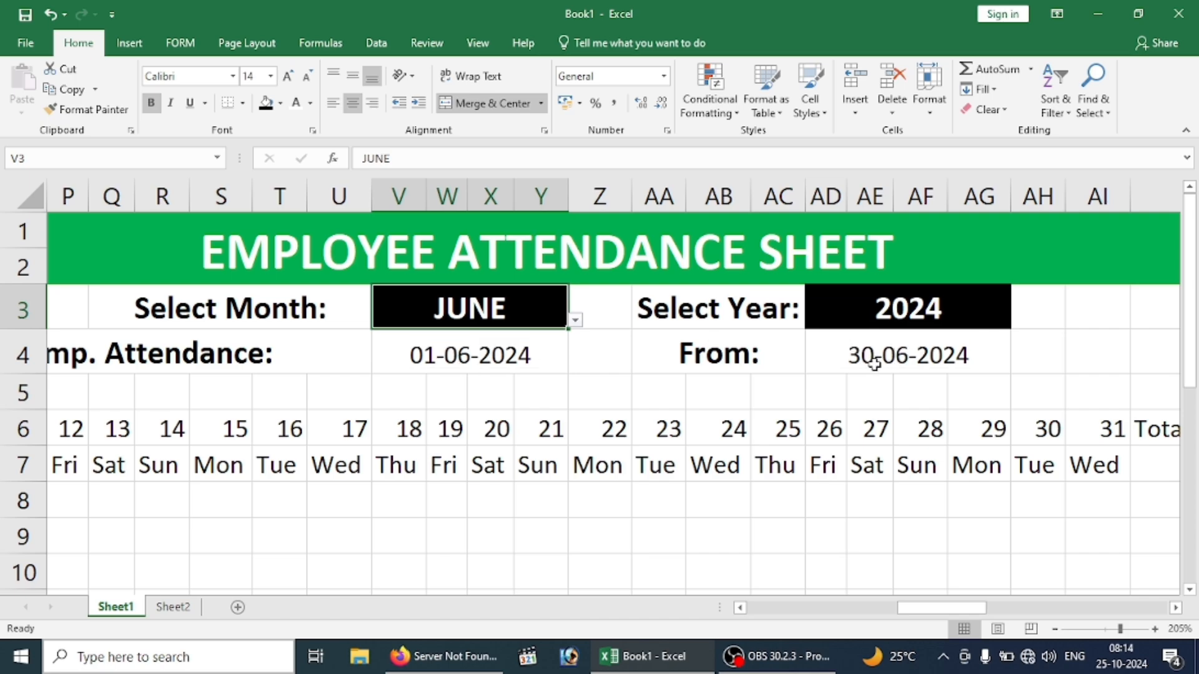
pyautogui.click(575, 321)
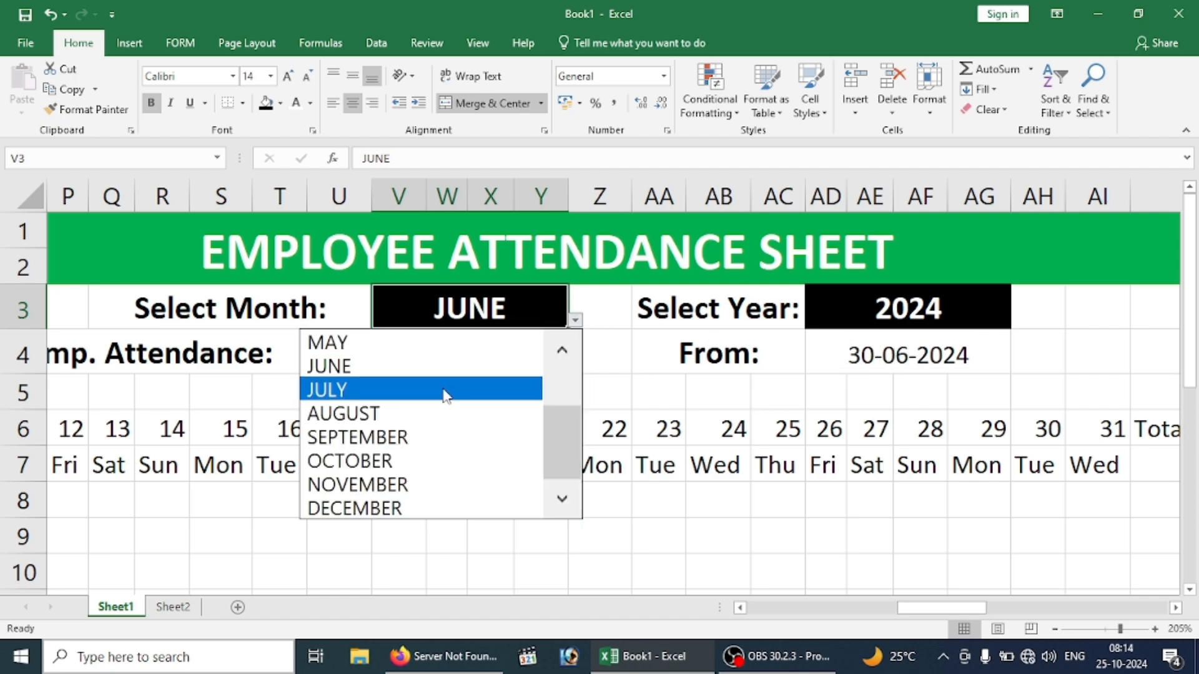
pyautogui.scroll(2, 569, 437)
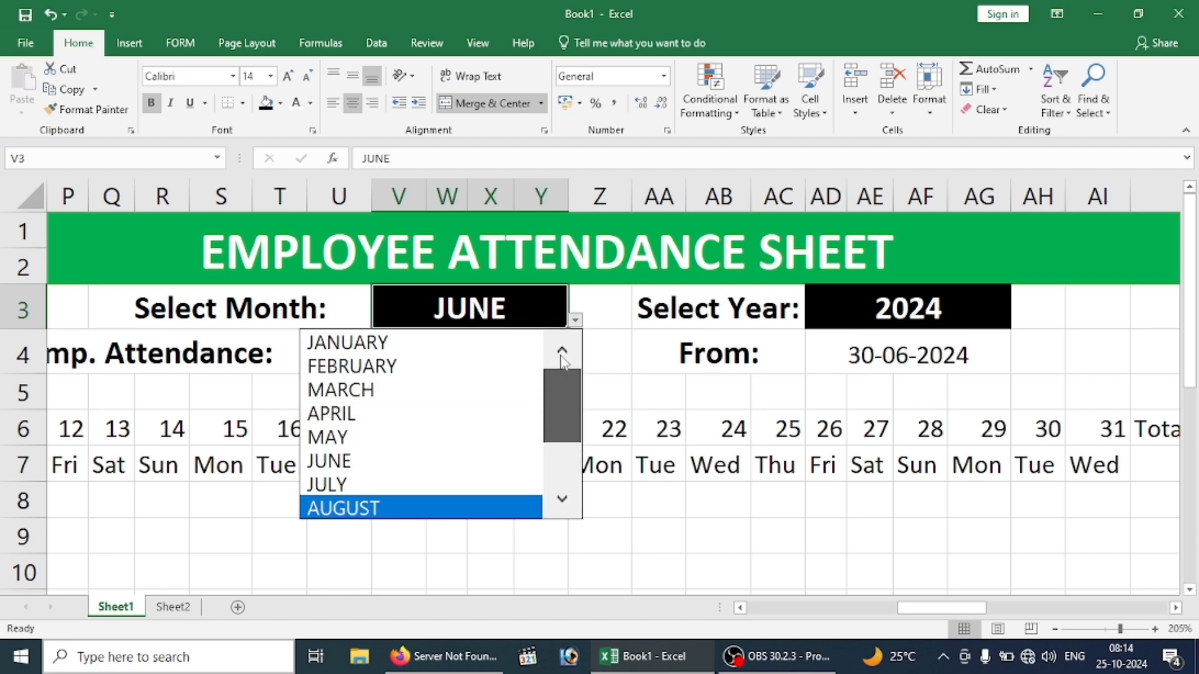
pyautogui.click(384, 369)
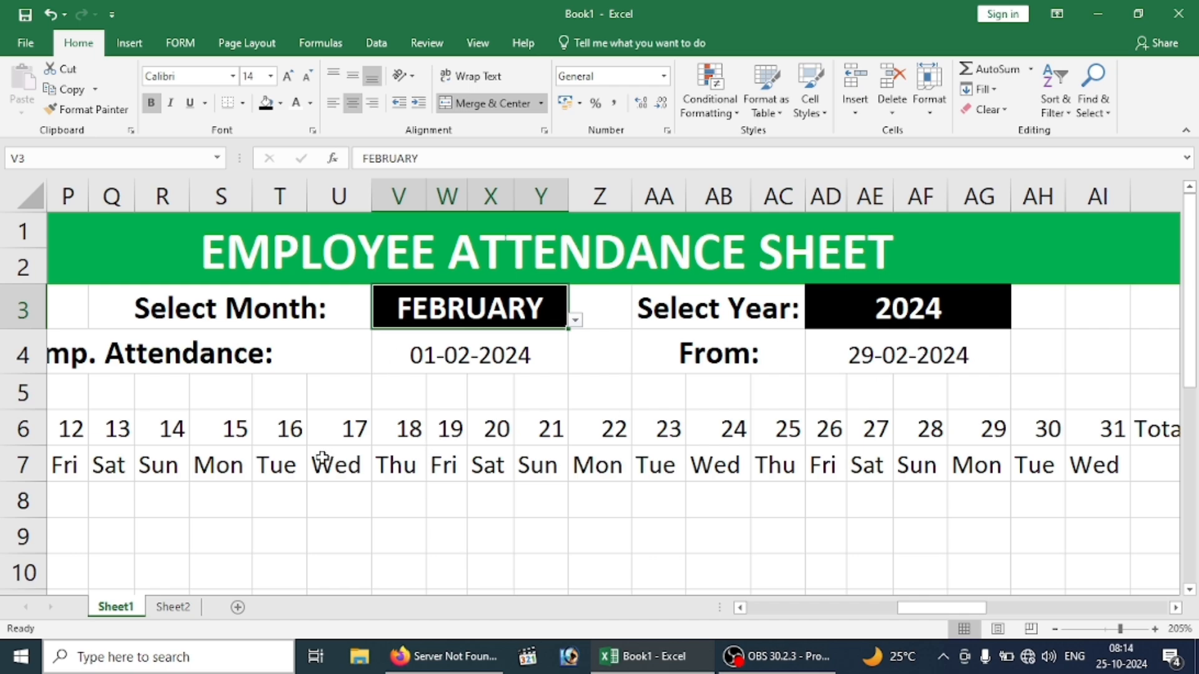
# Format the start date in V4 with a light blue fill, bold text and font size 12.
pyautogui.click(362, 449)
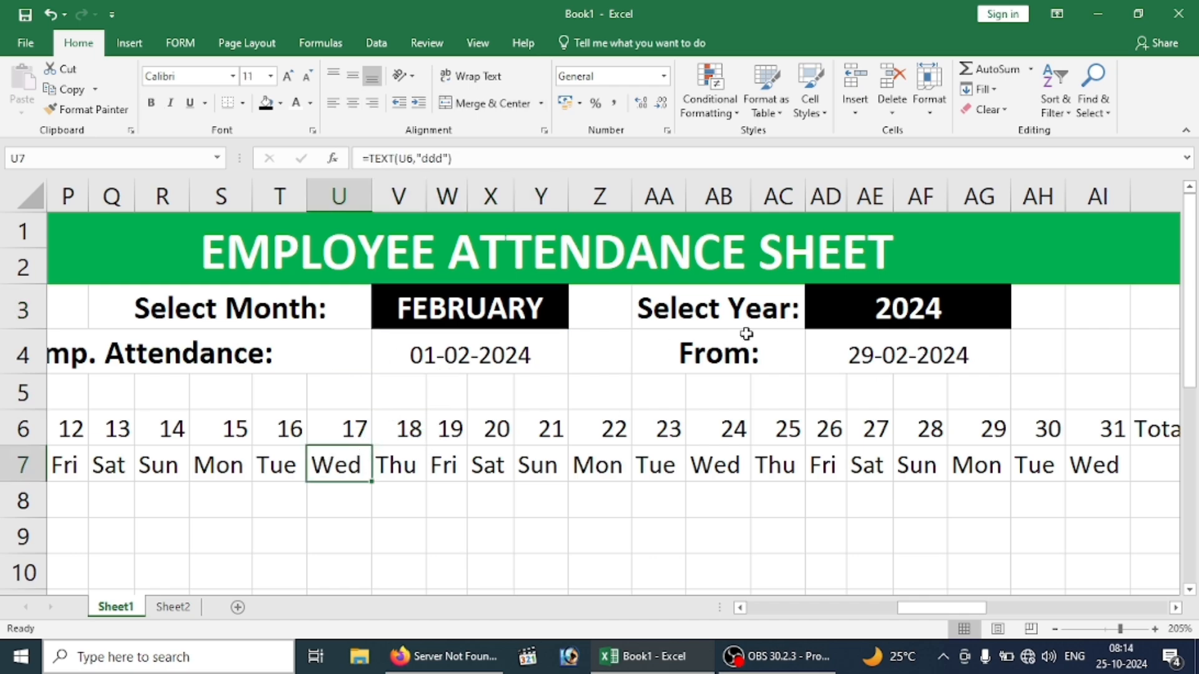
pyautogui.click(533, 367)
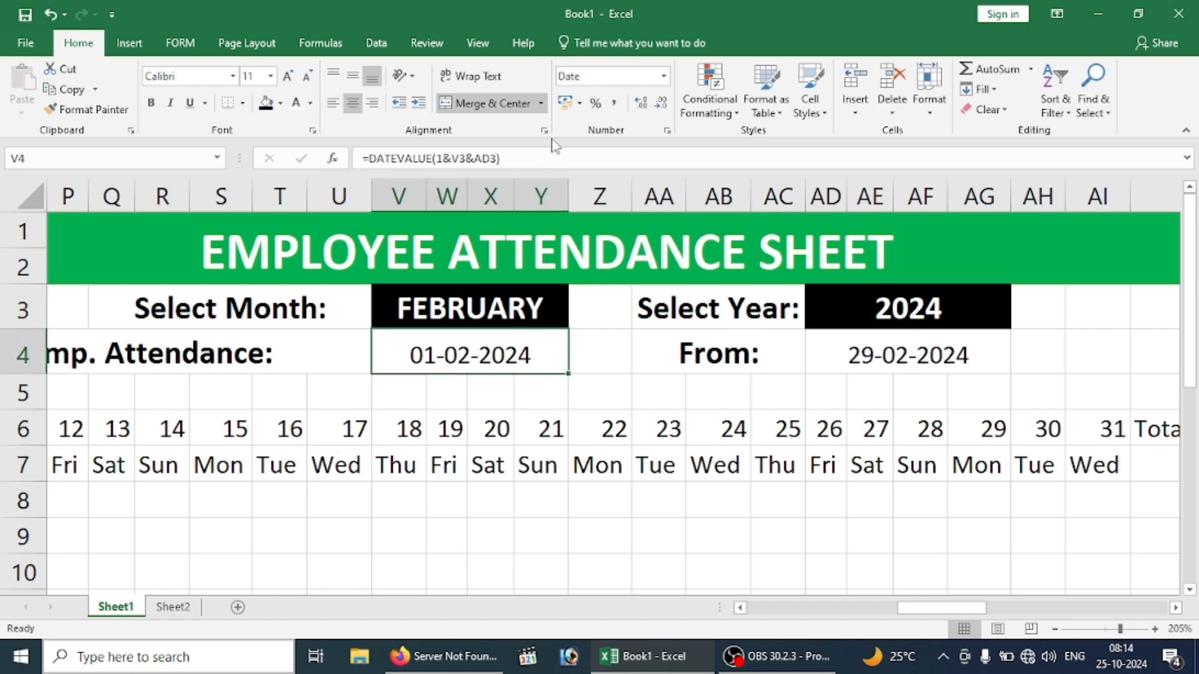
pyautogui.click(281, 104)
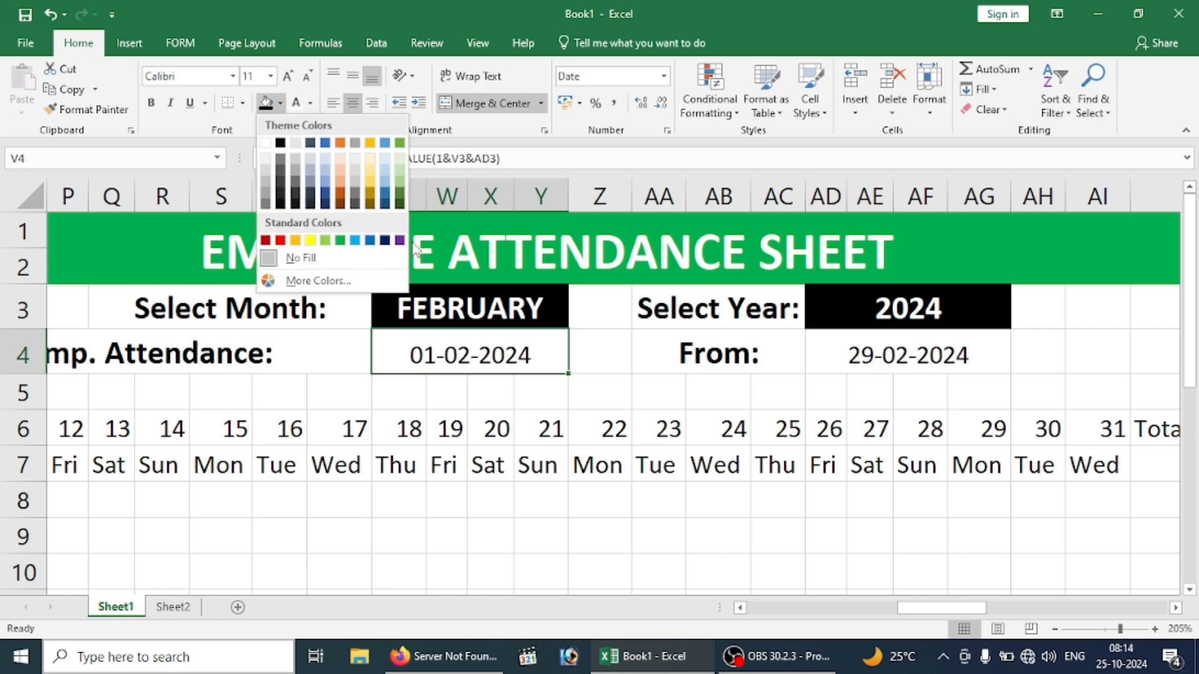
pyautogui.click(355, 241)
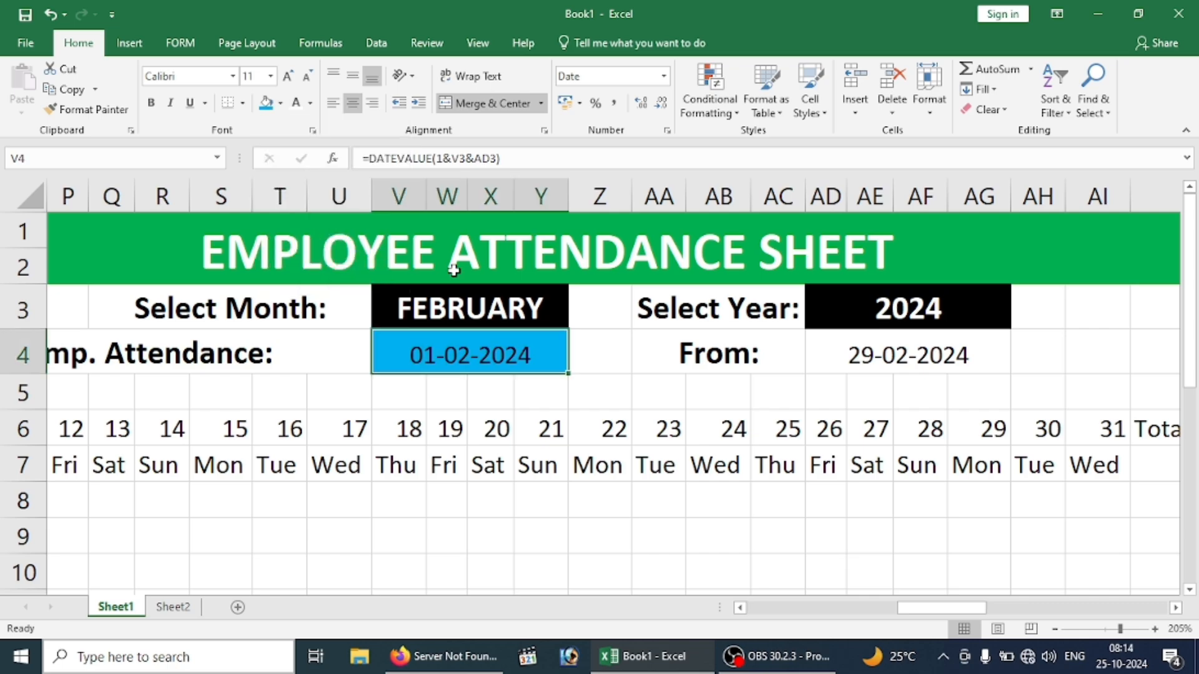
pyautogui.click(899, 356)
pyautogui.click(488, 360)
pyautogui.click(151, 103)
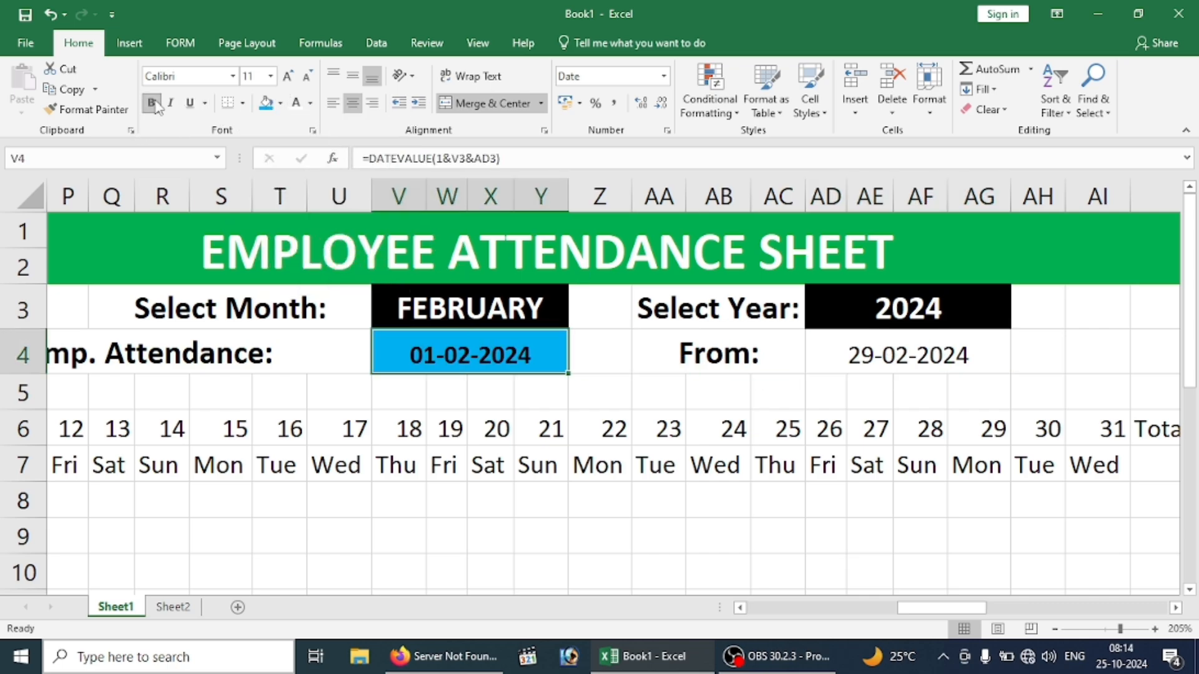
pyautogui.click(288, 76)
# Copy the formatting of the start date in V4 onto the month-end date in AD4 with Format Painter.
pyautogui.click(100, 112)
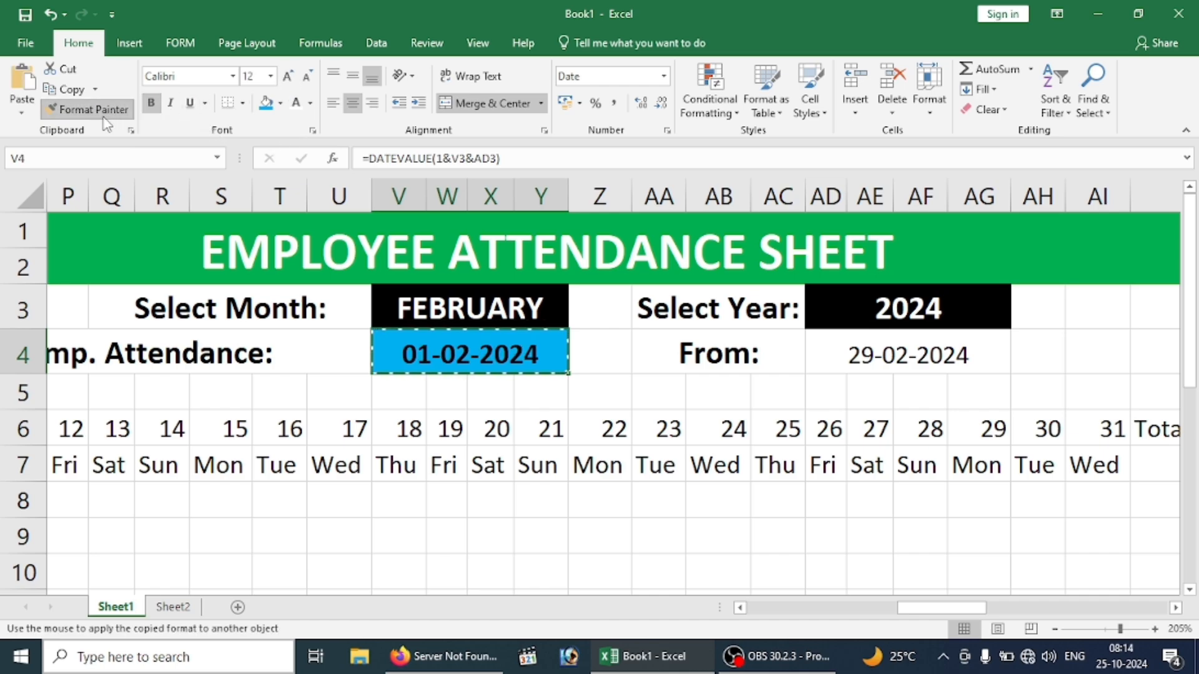
pyautogui.click(868, 362)
pyautogui.click(718, 438)
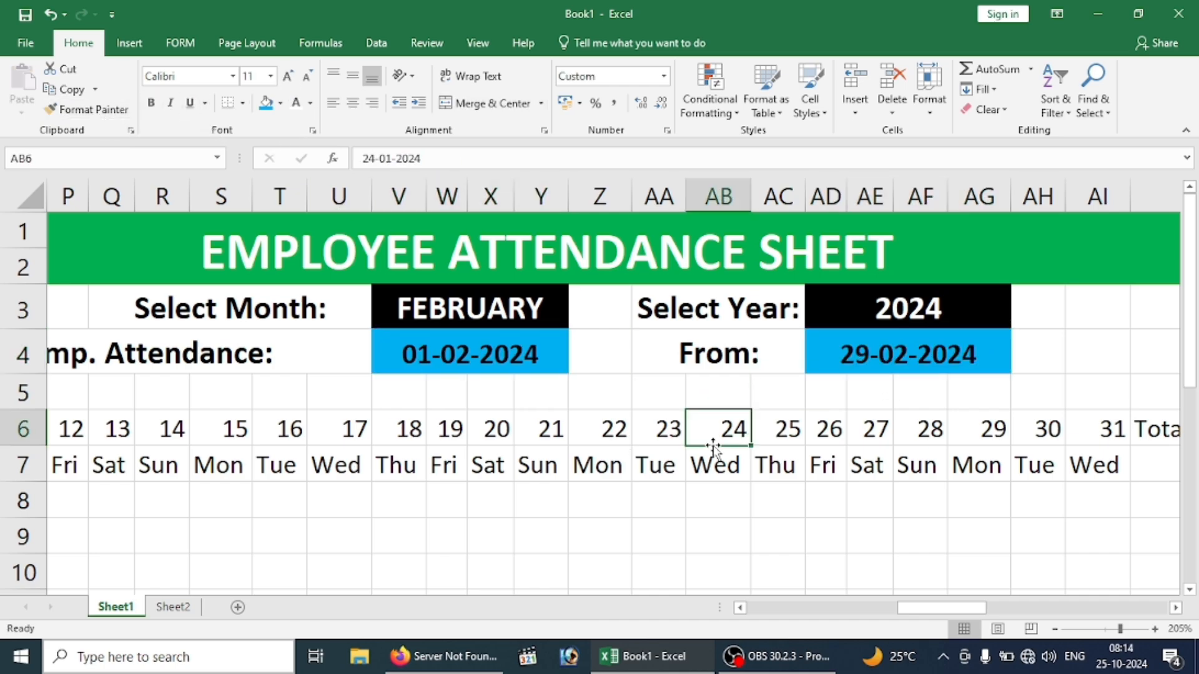
# Change the font colour of the start date in V4 and the month-end date in AD4 to white.
pyautogui.click(518, 366)
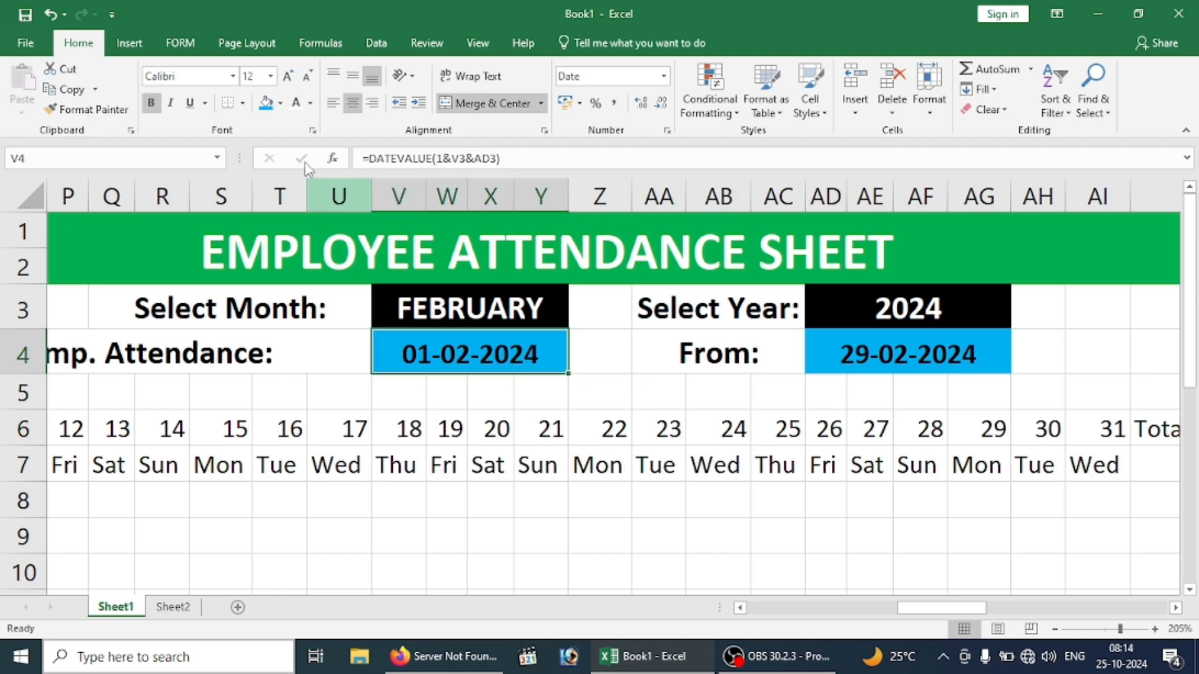
pyautogui.click(311, 104)
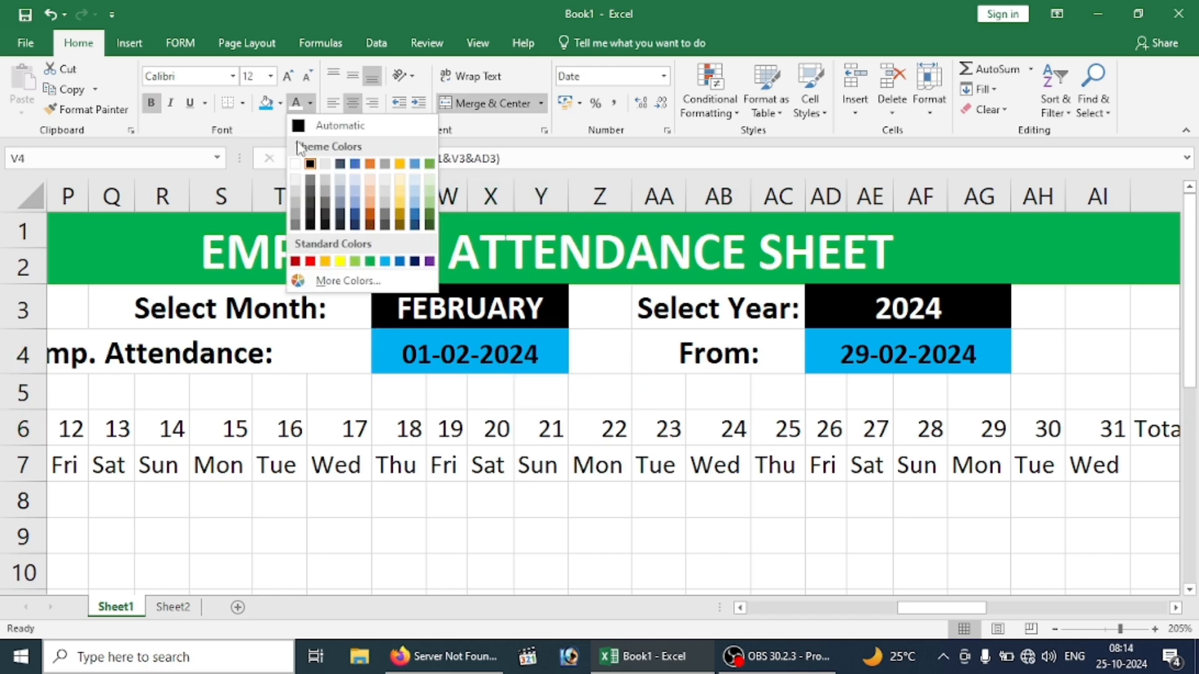
pyautogui.click(295, 163)
pyautogui.click(852, 351)
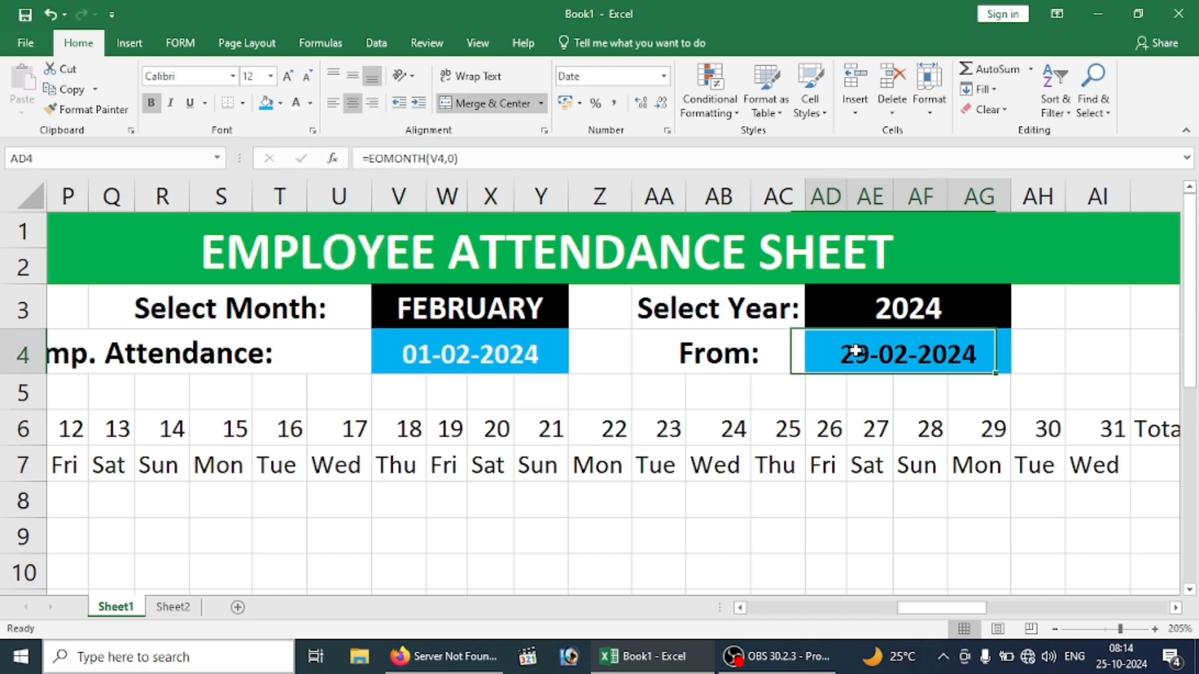
pyautogui.click(296, 102)
pyautogui.click(534, 428)
# Fill the header range A6:AP7, from Emp. Id to Total Work Days, with yellow and make its text bold.
pyautogui.press('Left')
pyautogui.press('Left')
pyautogui.press('Left')
pyautogui.press('Left')
pyautogui.press('Left')
pyautogui.press('Left')
pyautogui.press('Left')
pyautogui.press('Left')
pyautogui.press('Left')
pyautogui.press('Left')
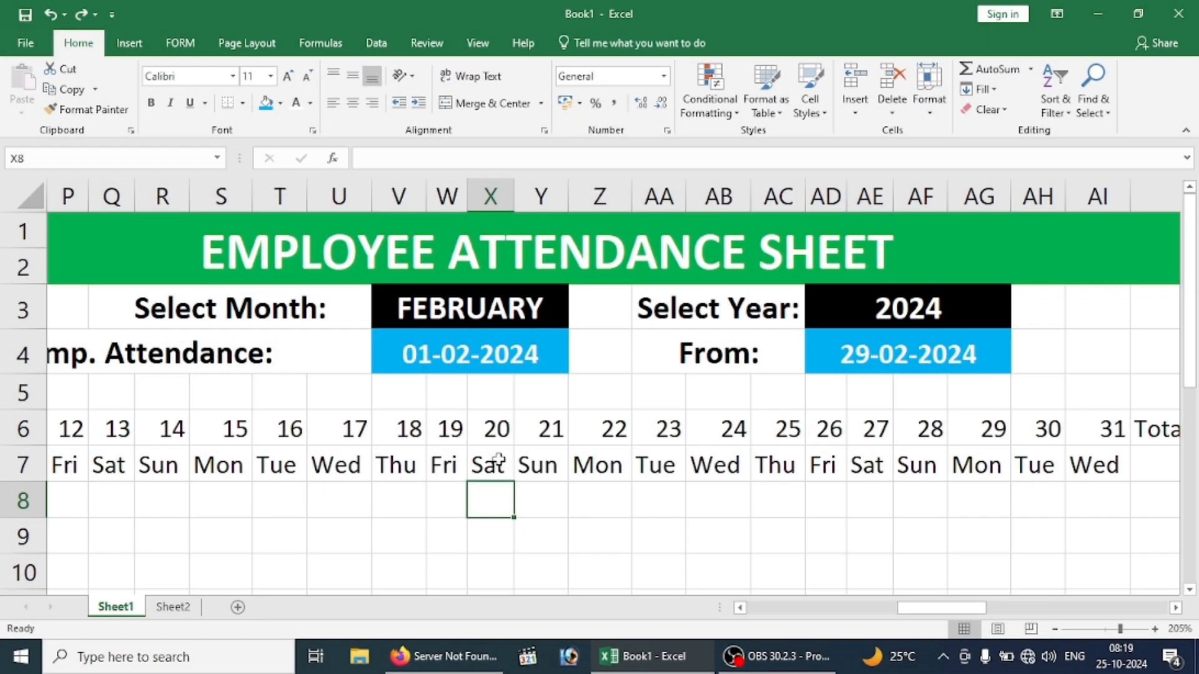
pyautogui.click(498, 460)
pyautogui.press('Up')
pyautogui.press('Left')
pyautogui.press('Left')
pyautogui.press('Left')
pyautogui.press('Left')
pyautogui.press('Left')
pyautogui.press('Left')
pyautogui.press('Left')
pyautogui.press('Left')
pyautogui.press('Left')
pyautogui.press('Left')
pyautogui.press('Left')
pyautogui.press('Left')
pyautogui.press('Left')
pyautogui.press('Left')
pyautogui.press('Left')
pyautogui.press('Left')
pyautogui.press('Left')
pyautogui.press('Left')
pyautogui.press('Left')
pyautogui.press('Left')
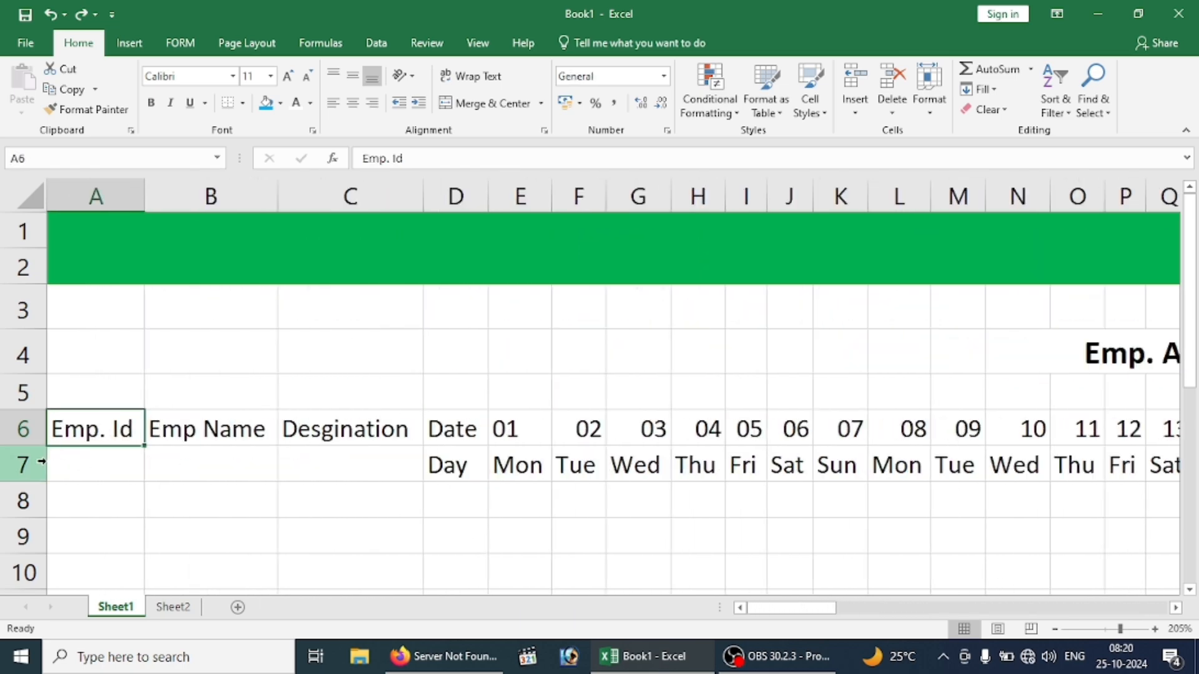
pyautogui.moveTo(11, 429); pyautogui.dragTo(21, 461)
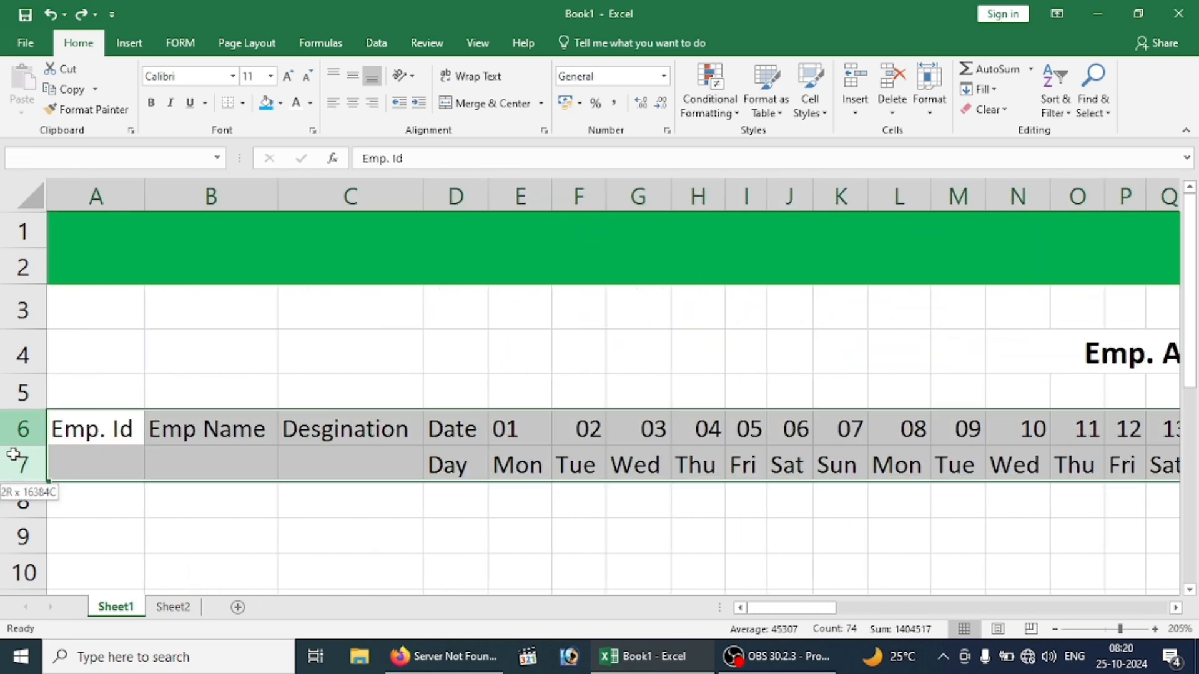
pyautogui.moveTo(81, 432); pyautogui.dragTo(980, 471)
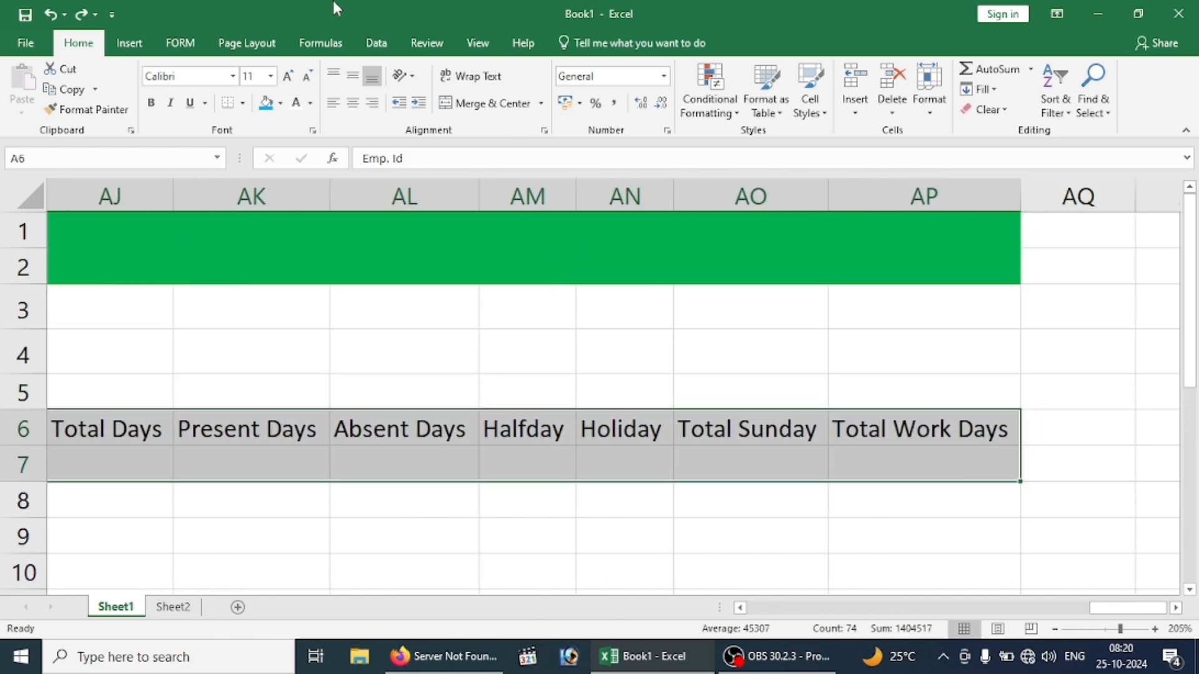
pyautogui.click(282, 104)
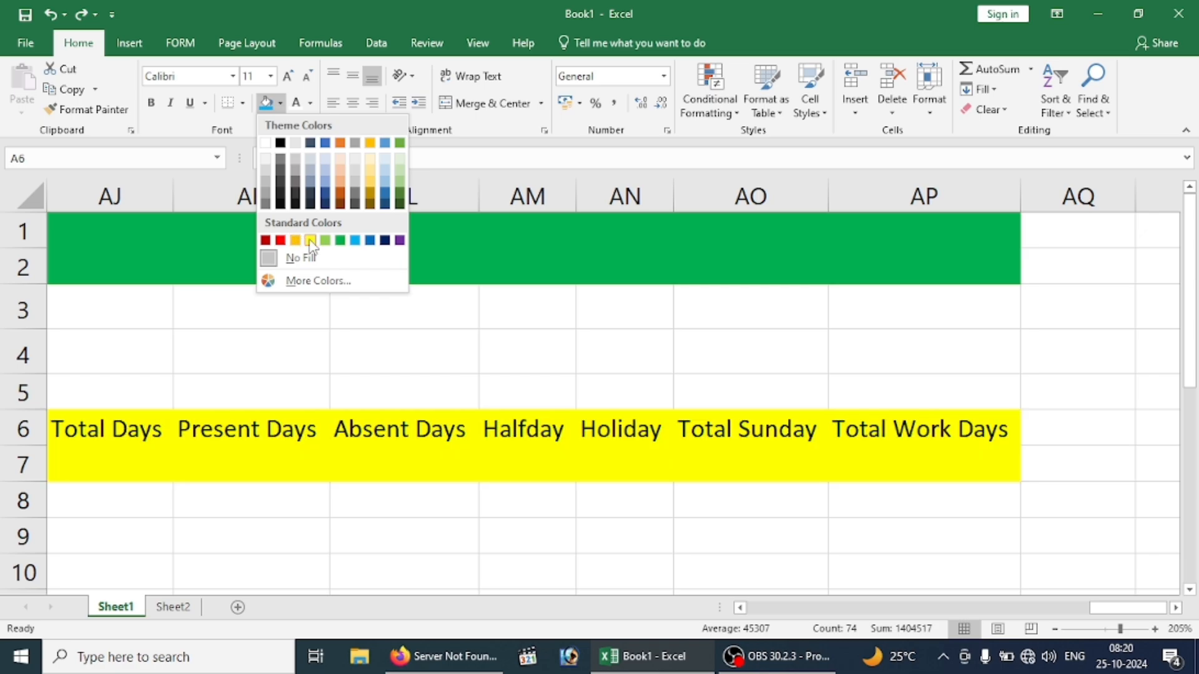
pyautogui.click(313, 242)
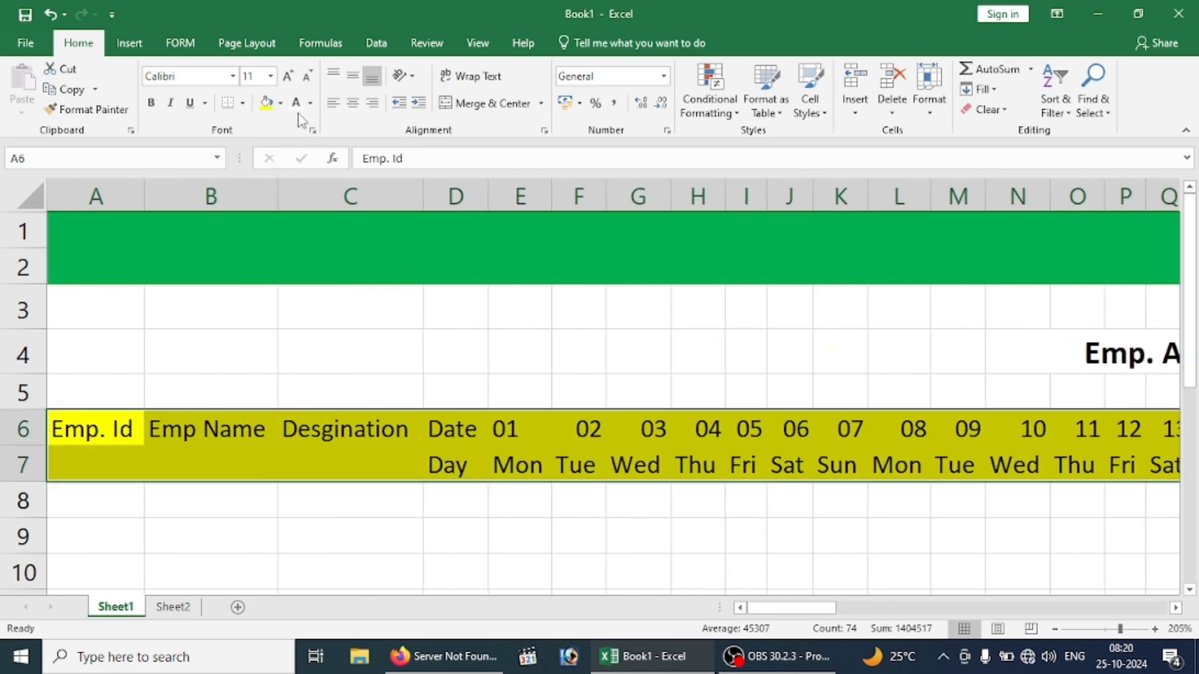
pyautogui.click(150, 102)
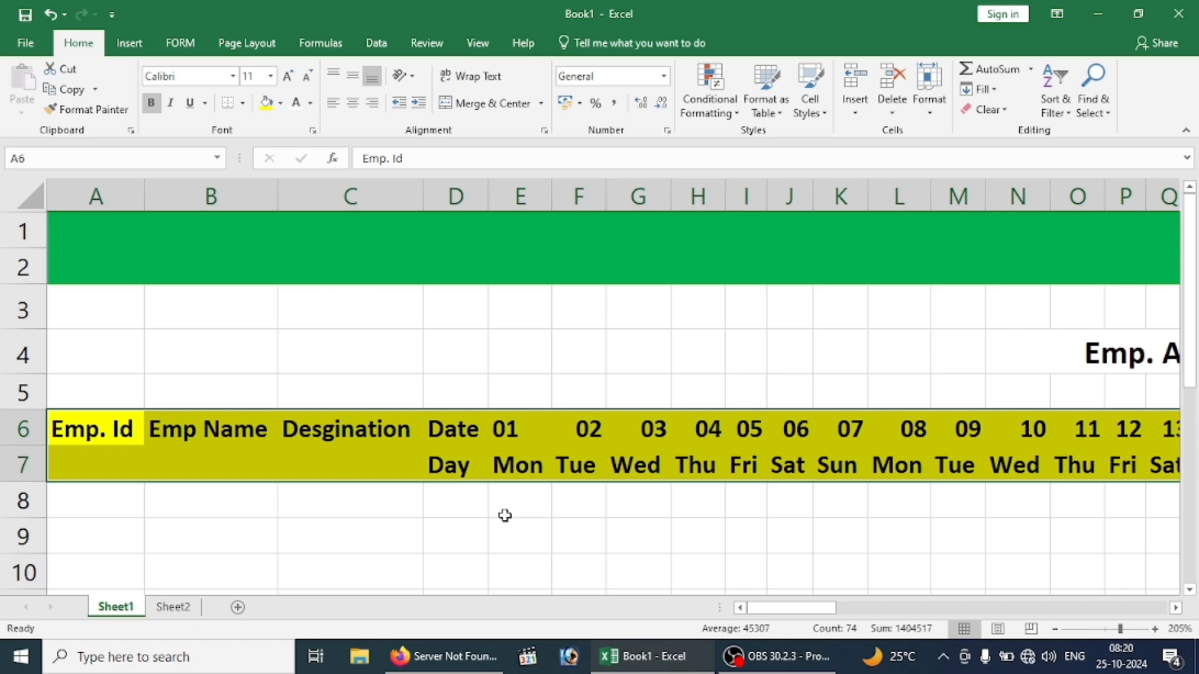
pyautogui.click(372, 476)
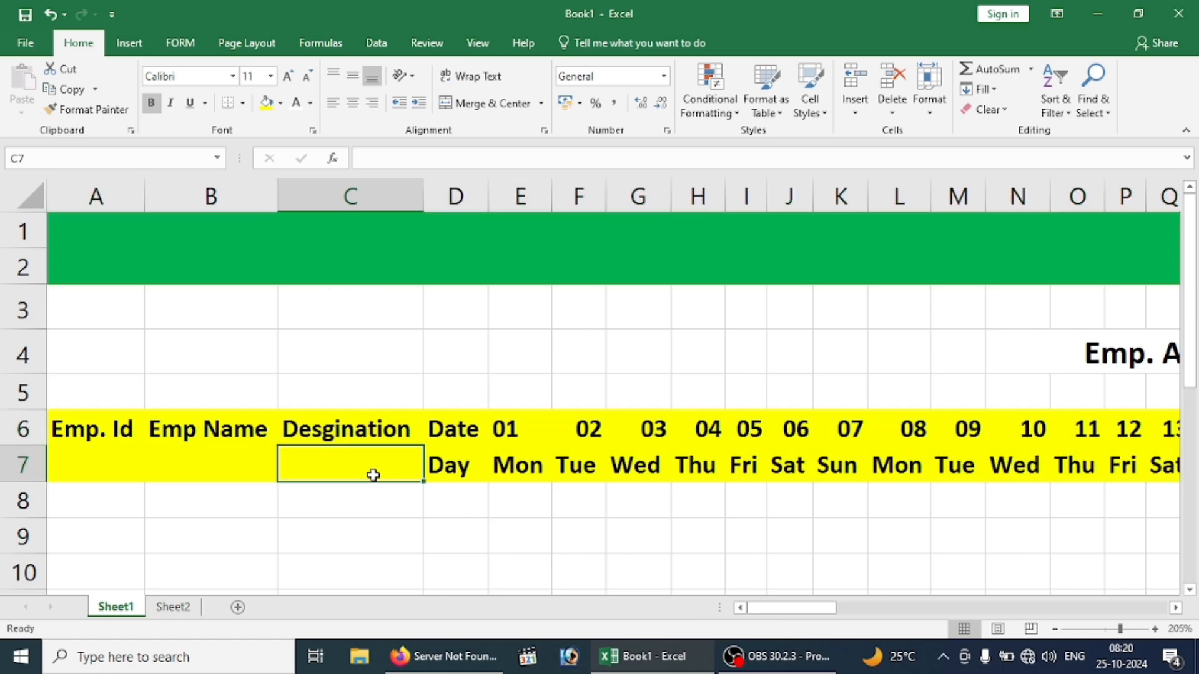
# Examine the date and weekday headers across rows 6 and 7 of the attendance sheet.
pyautogui.click(530, 431)
pyautogui.press('Right')
pyautogui.press('Right')
pyautogui.press('Right')
pyautogui.press('Right')
pyautogui.press('Right')
pyautogui.press('Right')
pyautogui.press('Right')
pyautogui.press('Right')
pyautogui.press('Right')
pyautogui.press('Right')
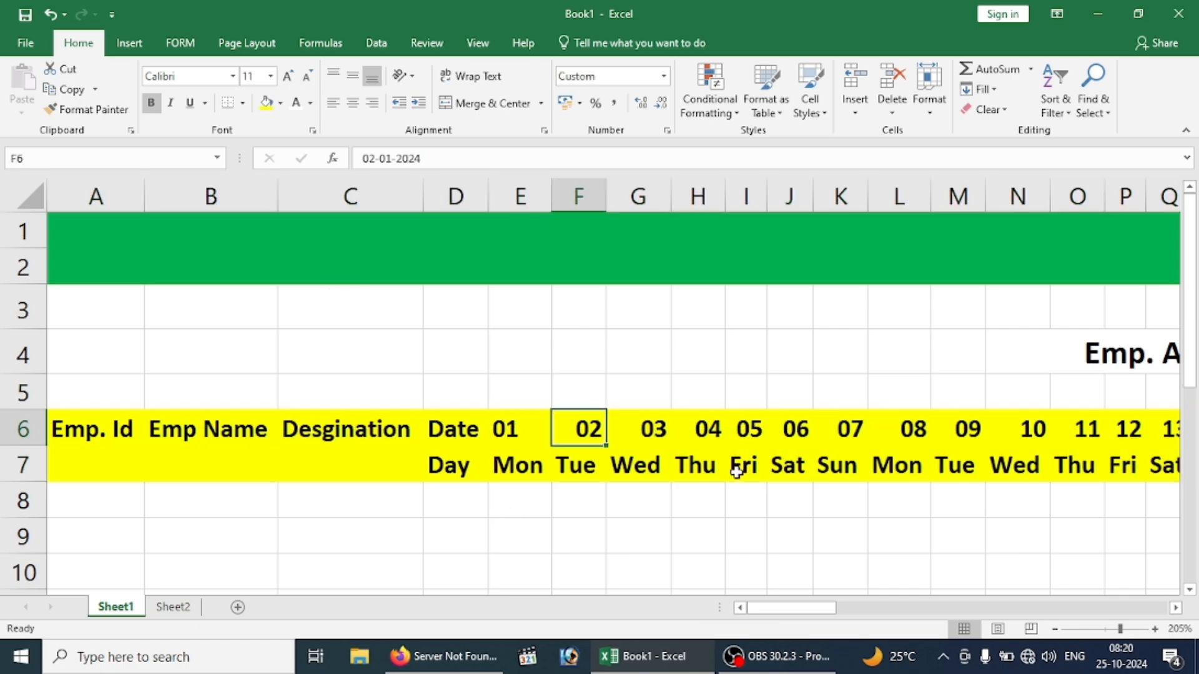
pyautogui.press('Right')
pyautogui.press('Right')
pyautogui.press('Right')
pyautogui.press('Right')
pyautogui.press('Right')
pyautogui.press('Right')
pyautogui.press('Right')
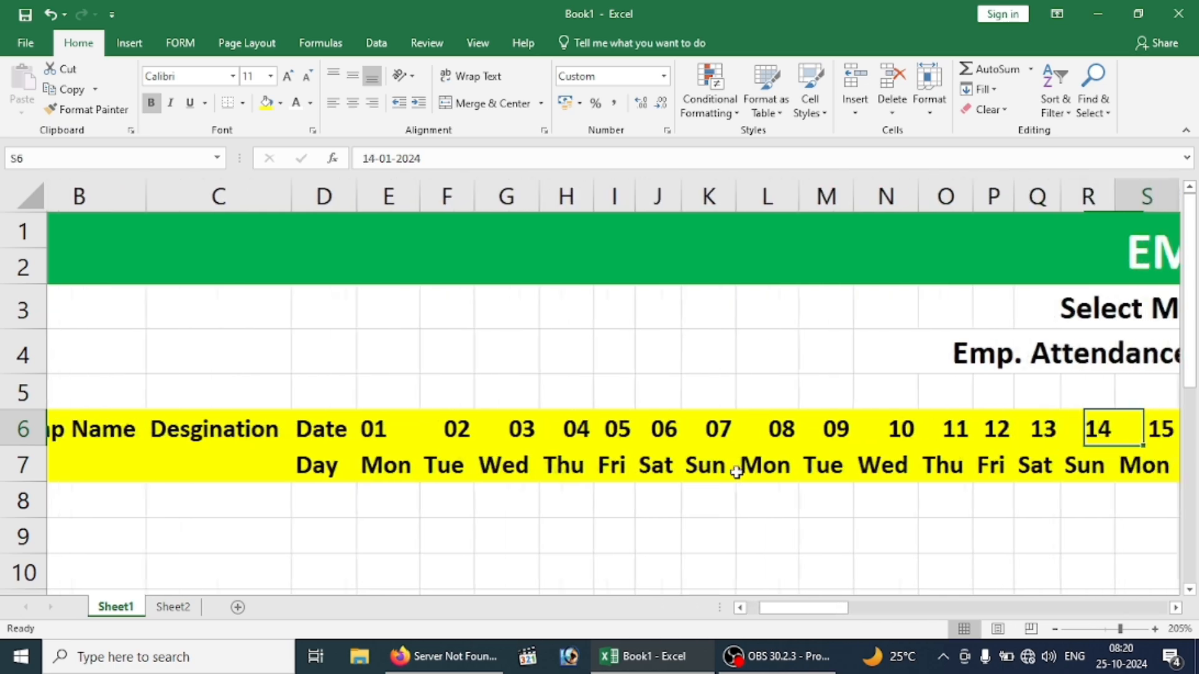
pyautogui.press('Right')
pyautogui.press('Right')
pyautogui.press('Right')
pyautogui.press('Right')
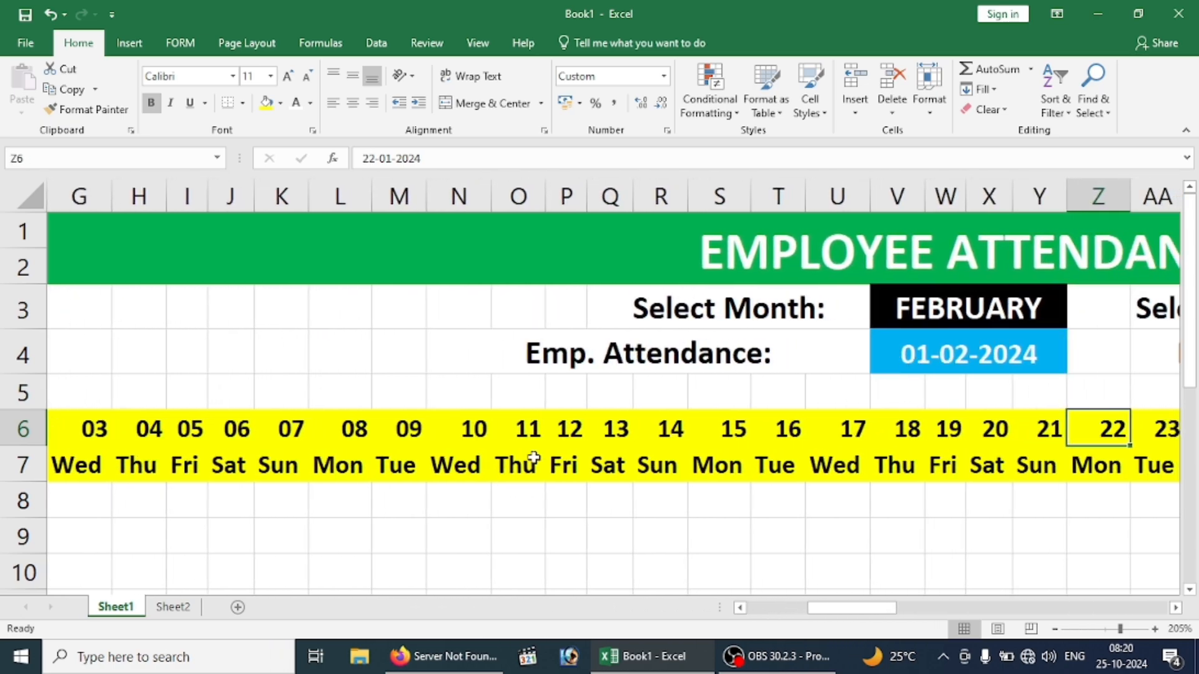
pyautogui.scroll(-2, 197, 478)
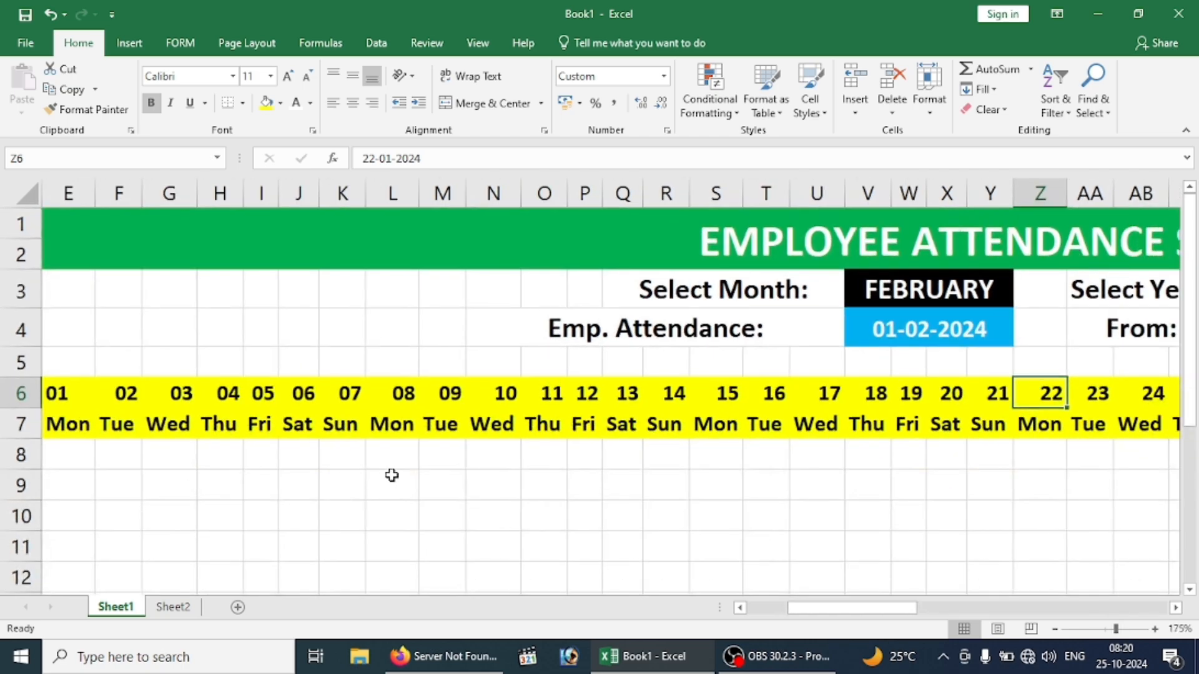
pyautogui.press('Left')
pyautogui.press('Left')
pyautogui.press('Left')
pyautogui.press('Left')
pyautogui.press('Left')
pyautogui.press('Left')
pyautogui.press('Left')
pyautogui.press('Left')
pyautogui.press('Left')
pyautogui.press('Left')
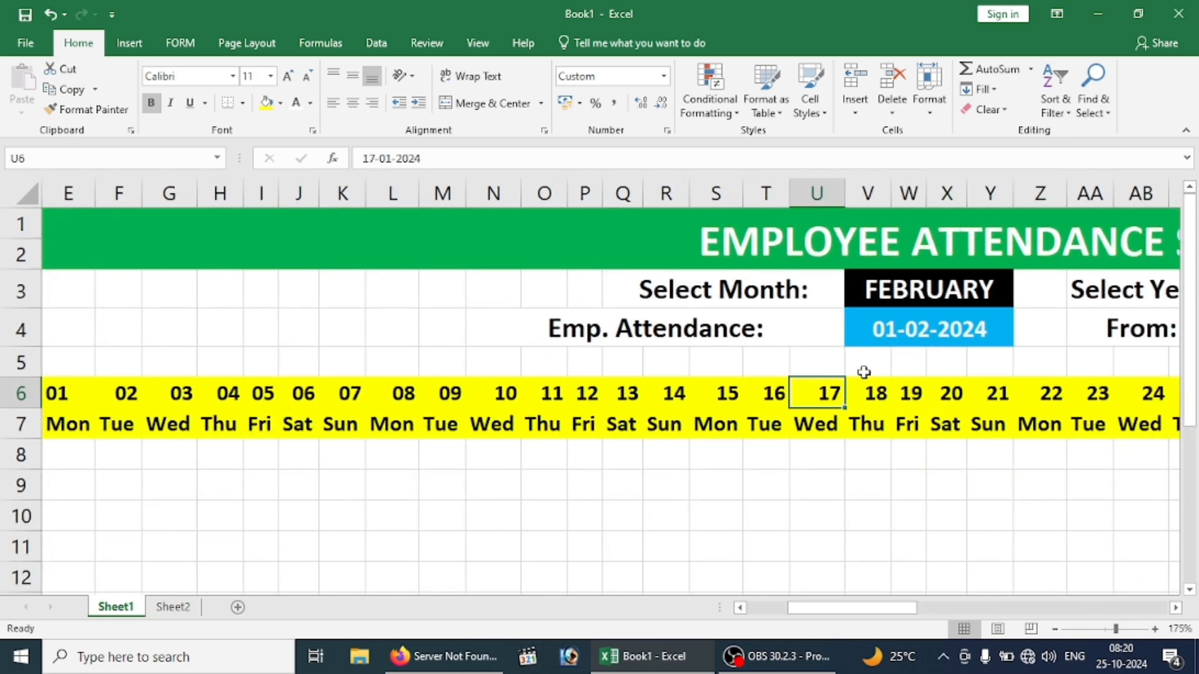
# Set the Select Month cell to APRIL and check the resulting start date in V4.
pyautogui.click(903, 333)
pyautogui.click(912, 288)
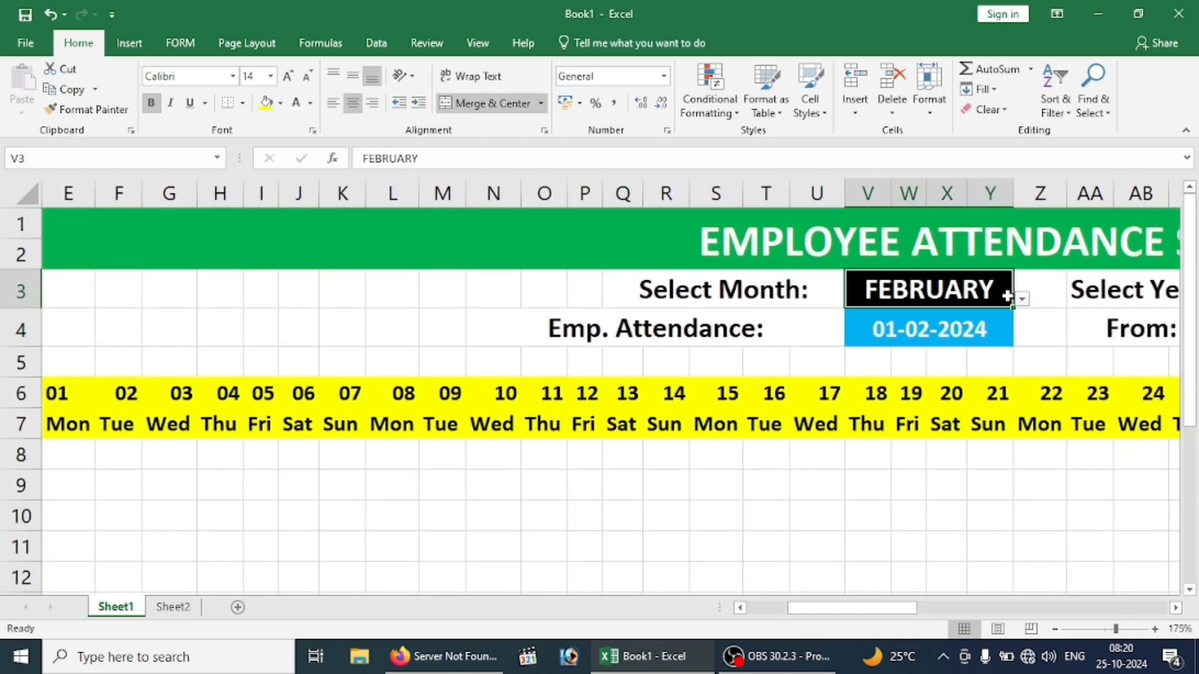
pyautogui.click(1022, 301)
pyautogui.click(856, 350)
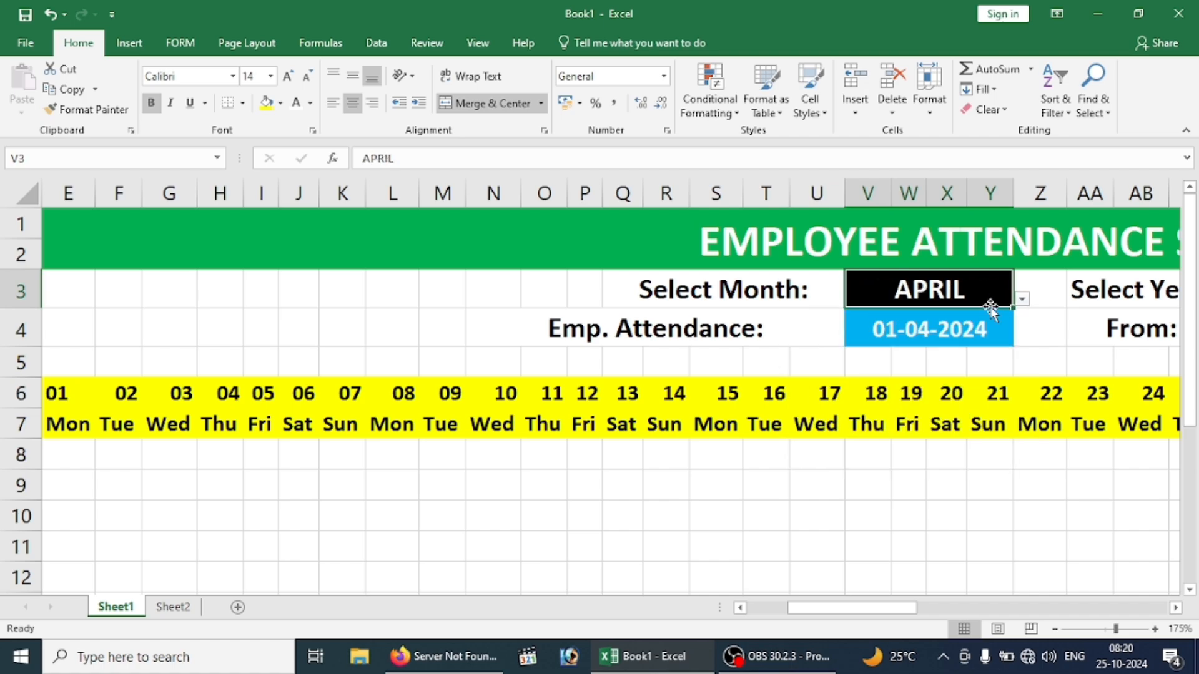
pyautogui.click(903, 339)
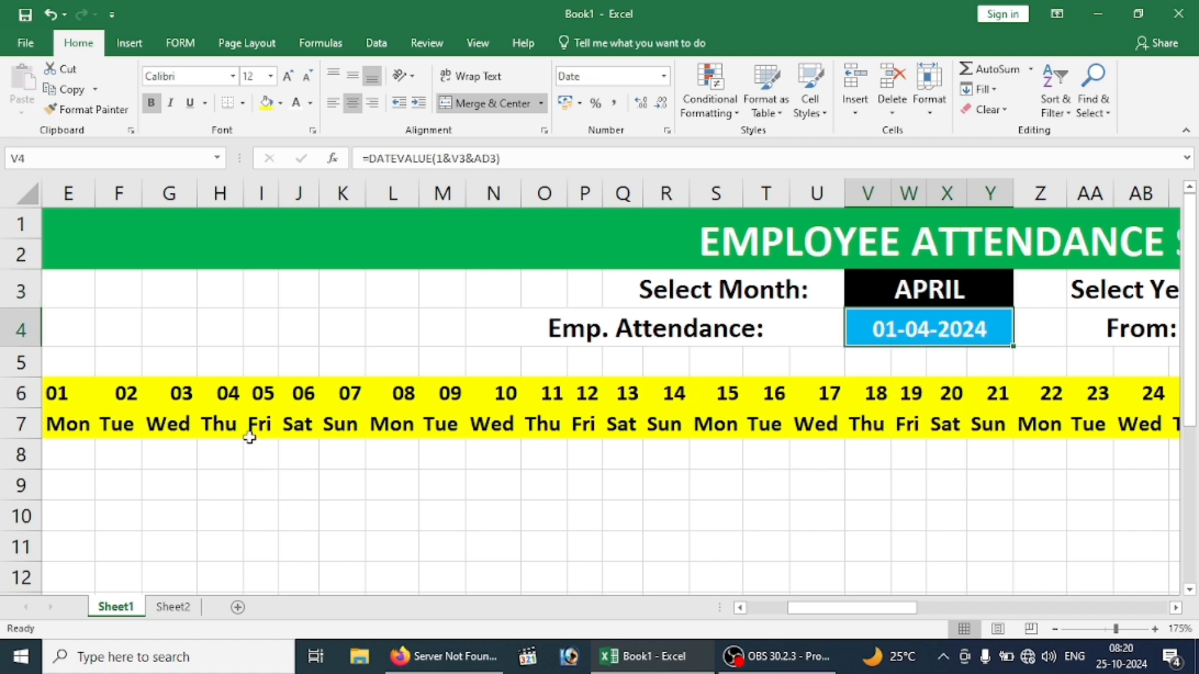
# Delete the manually entered dates 01 to 31 from E6:AI6 in the Date row.
pyautogui.press('Left')
pyautogui.press('Left')
pyautogui.press('Left')
pyautogui.press('Left')
pyautogui.press('Left')
pyautogui.press('Left')
pyautogui.press('Left')
pyautogui.press('Left')
pyautogui.press('Left')
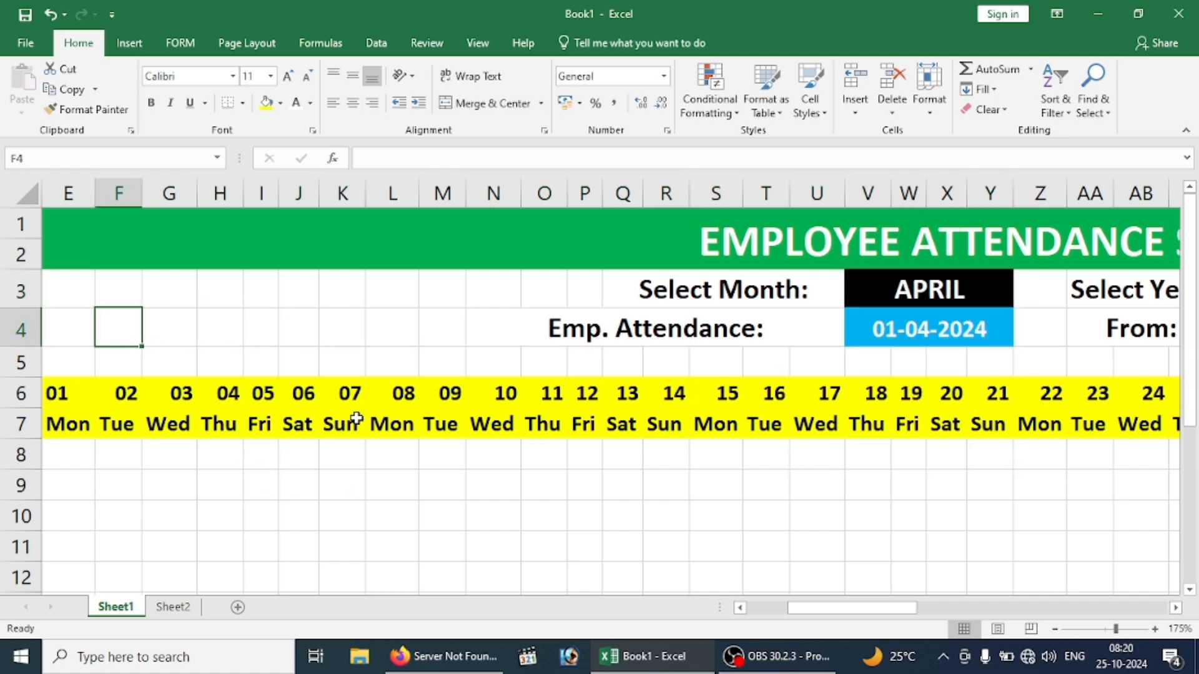
pyautogui.press('Left')
pyautogui.press('Left')
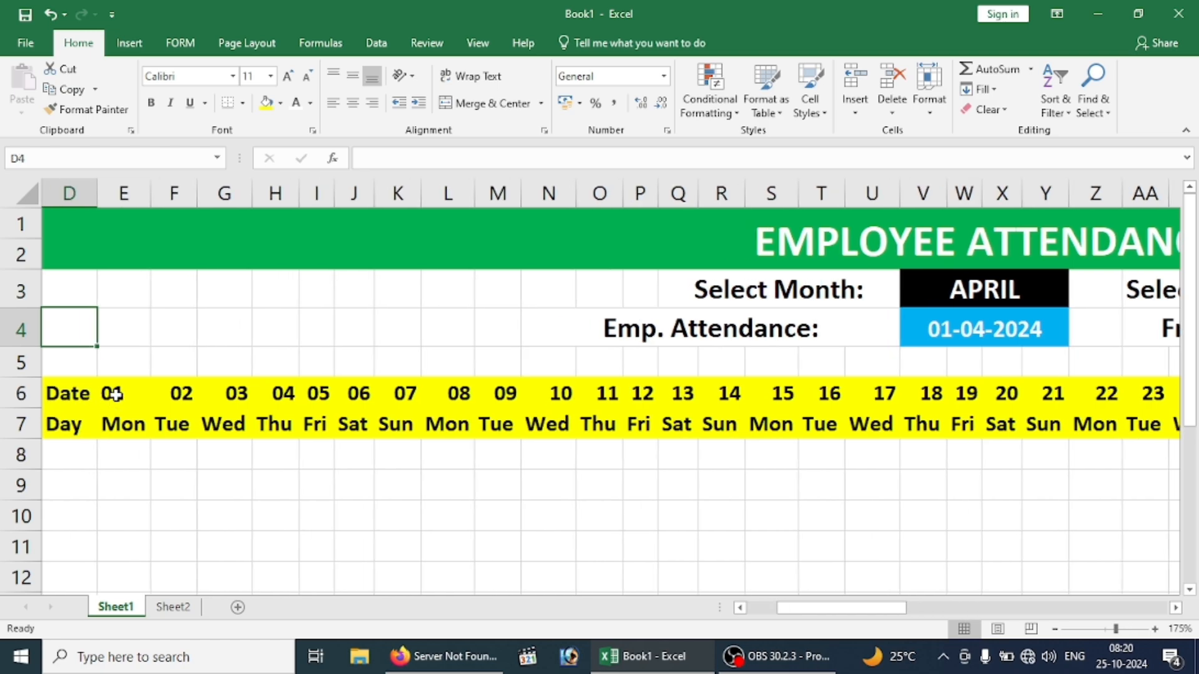
pyautogui.click(114, 395)
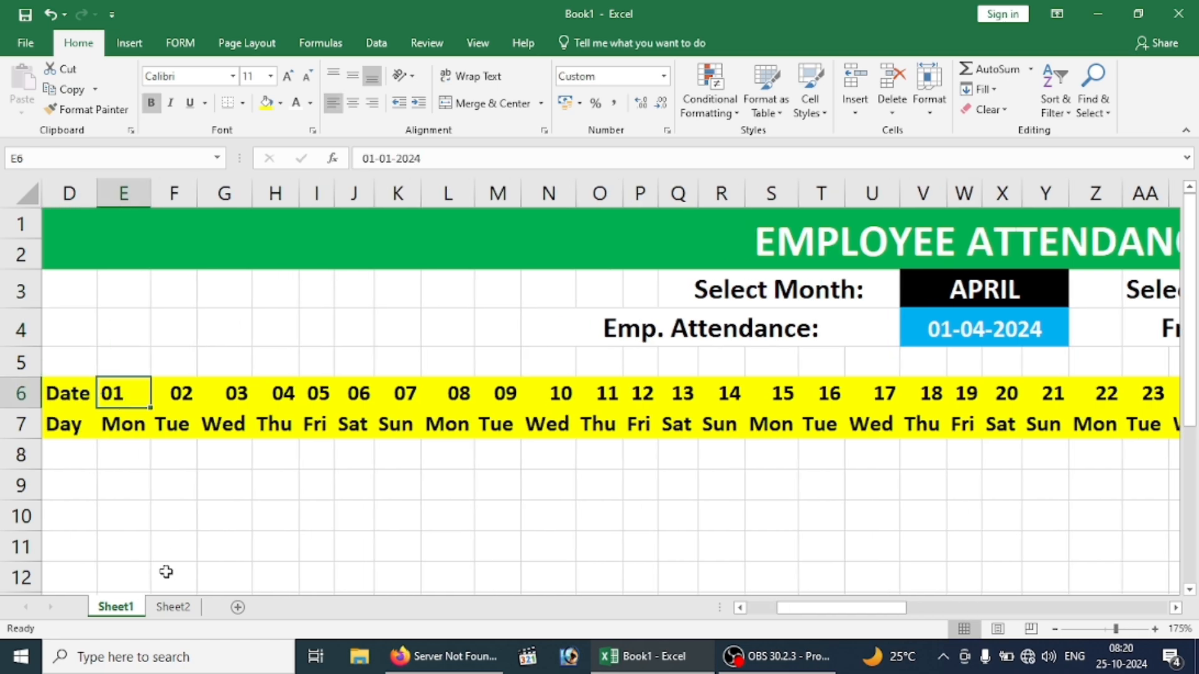
pyautogui.hotkey('ctrl', 'shift', 'Right')
pyautogui.moveTo(301, 398); pyautogui.dragTo(439, 395)
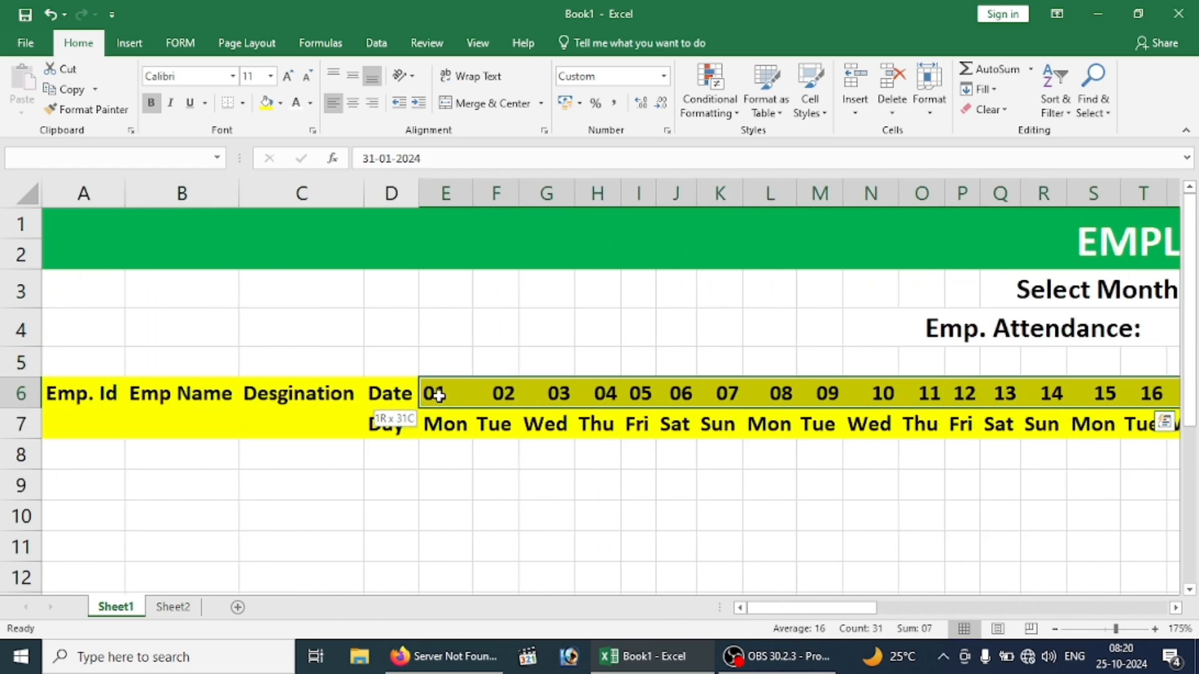
pyautogui.press('Delete')
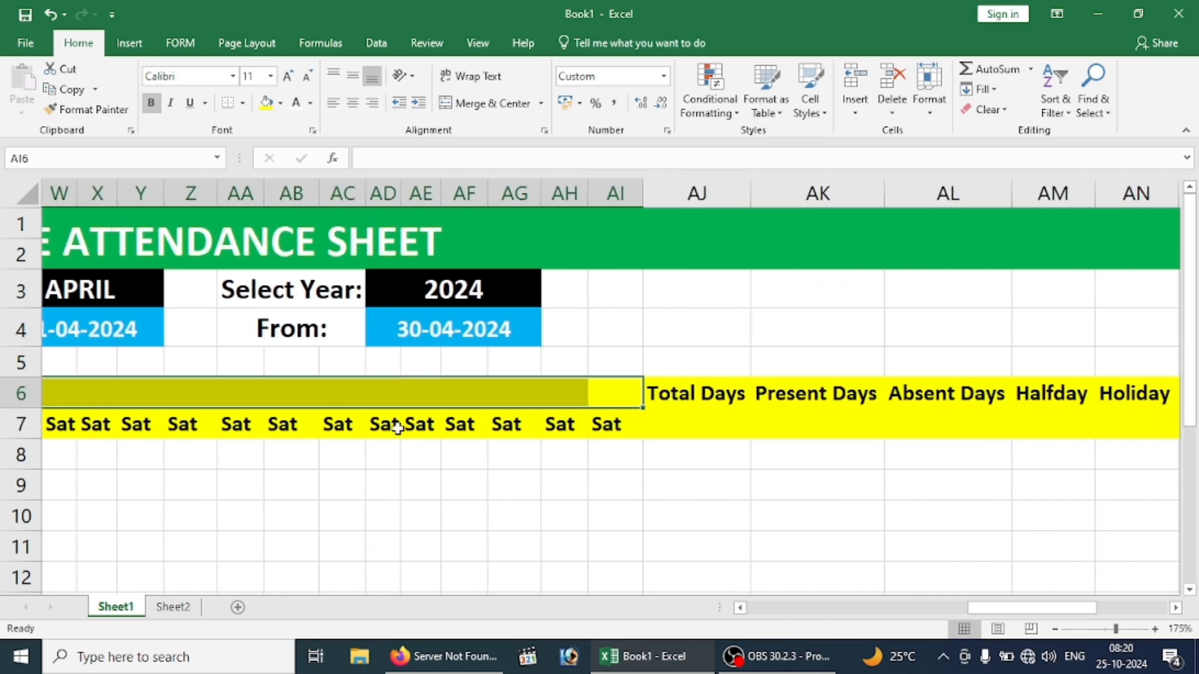
# Enter the formula =V4 in E6 so the first date of the Date row follows the start date.
pyautogui.press('Left')
pyautogui.press('Left')
pyautogui.press('Left')
pyautogui.press('Left')
pyautogui.press('Left')
pyautogui.press('Left')
pyautogui.press('Left')
pyautogui.press('Left')
pyautogui.press('Left')
pyautogui.press('Left')
pyautogui.press('Left')
pyautogui.press('Left')
pyautogui.press('Left')
pyautogui.press('Left')
pyautogui.press('Left')
pyautogui.press('Left')
pyautogui.press('Left')
pyautogui.press('Left')
pyautogui.press('Left')
pyautogui.press('Left')
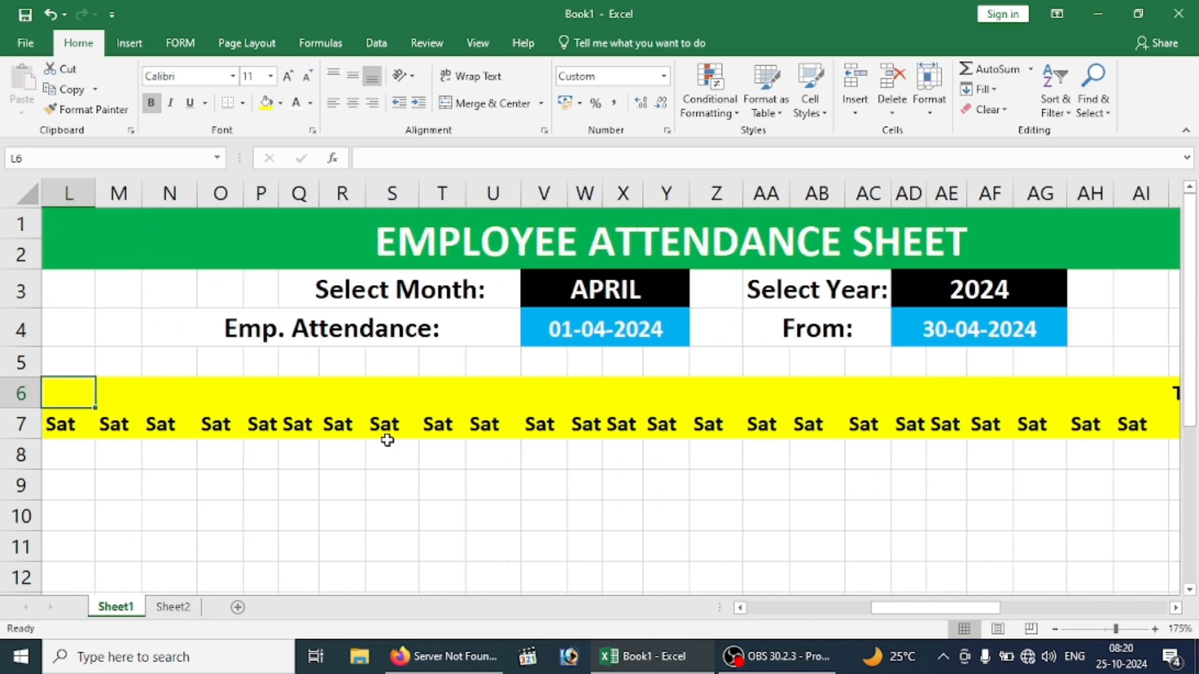
pyautogui.press('Left')
pyautogui.press('Left')
pyautogui.press('Left')
pyautogui.press('Left')
pyautogui.press('Left')
pyautogui.press('Left')
pyautogui.press('Left')
pyautogui.press('Left')
pyautogui.press('Left')
pyautogui.press('Left')
pyautogui.press('Left')
pyautogui.click(447, 393)
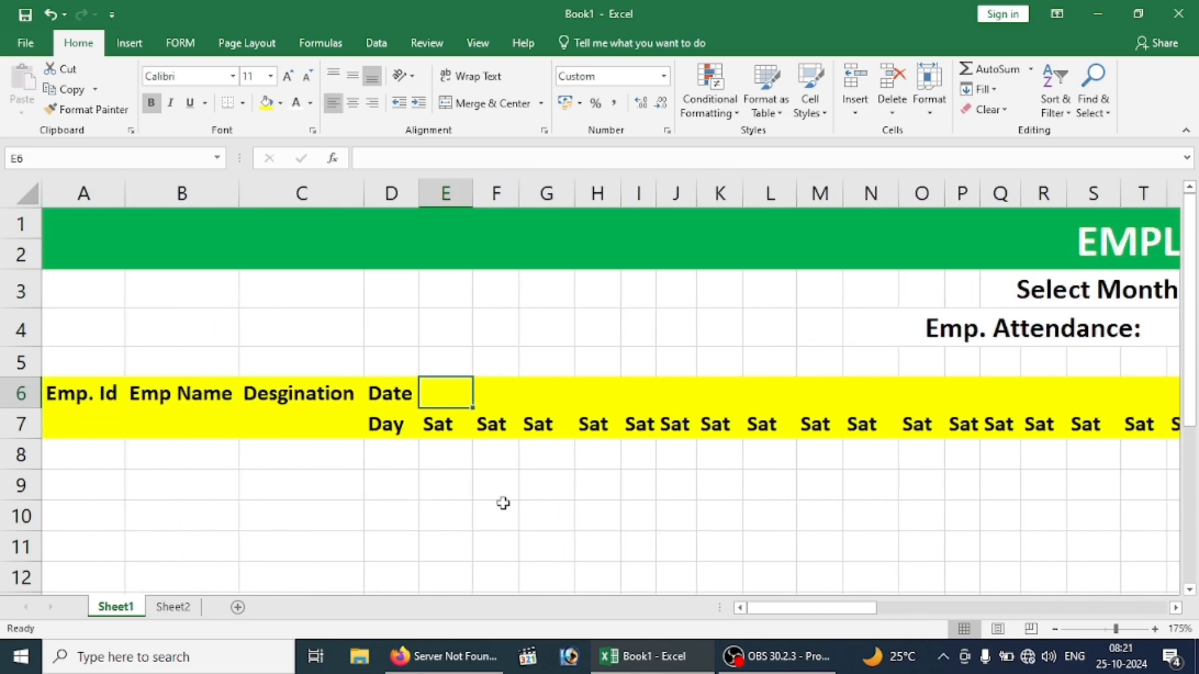
pyautogui.write('=')
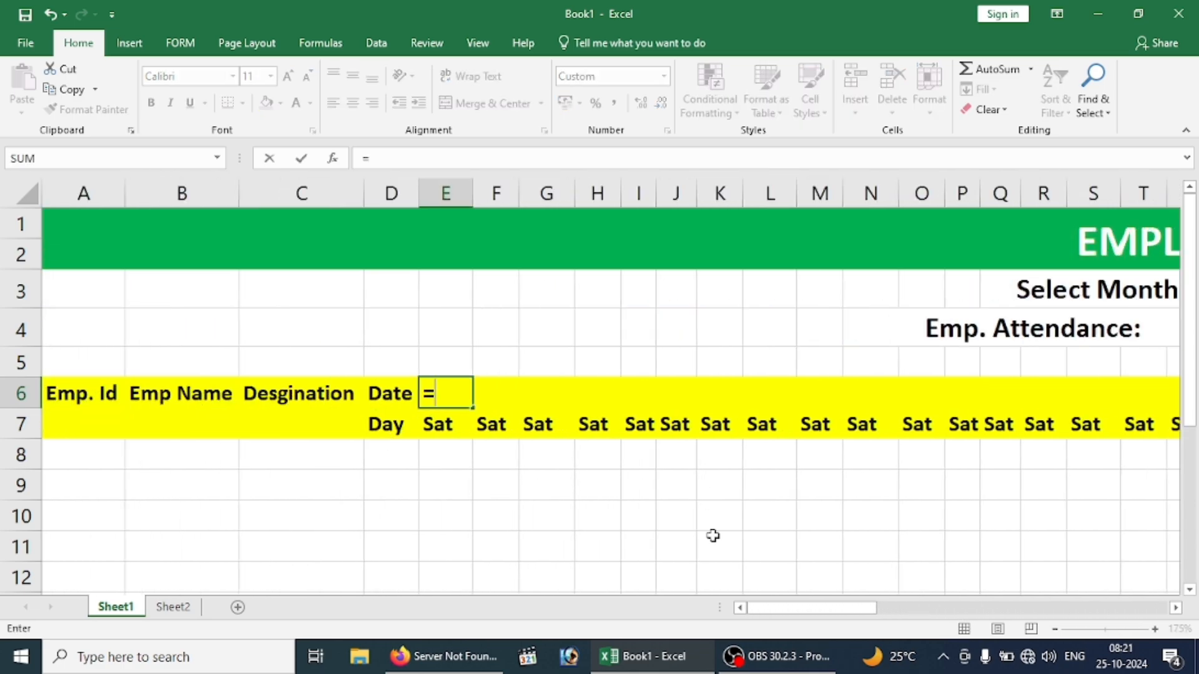
pyautogui.moveTo(768, 609); pyautogui.dragTo(846, 609)
pyautogui.click(716, 332)
pyautogui.moveTo(840, 609); pyautogui.dragTo(768, 637)
pyautogui.press('Return')
# Make the V4 reference in the first date cell E6 absolute so its formula reads =$V$4.
pyautogui.doubleClick(439, 393)
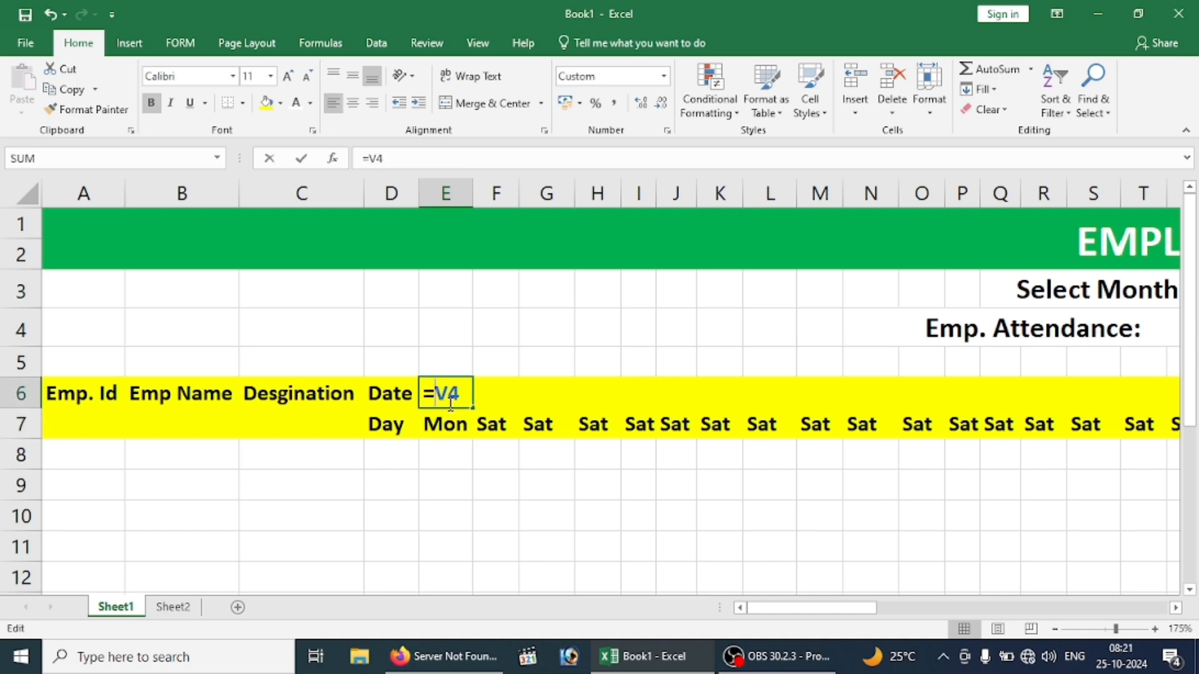
pyautogui.moveTo(439, 394); pyautogui.dragTo(464, 398)
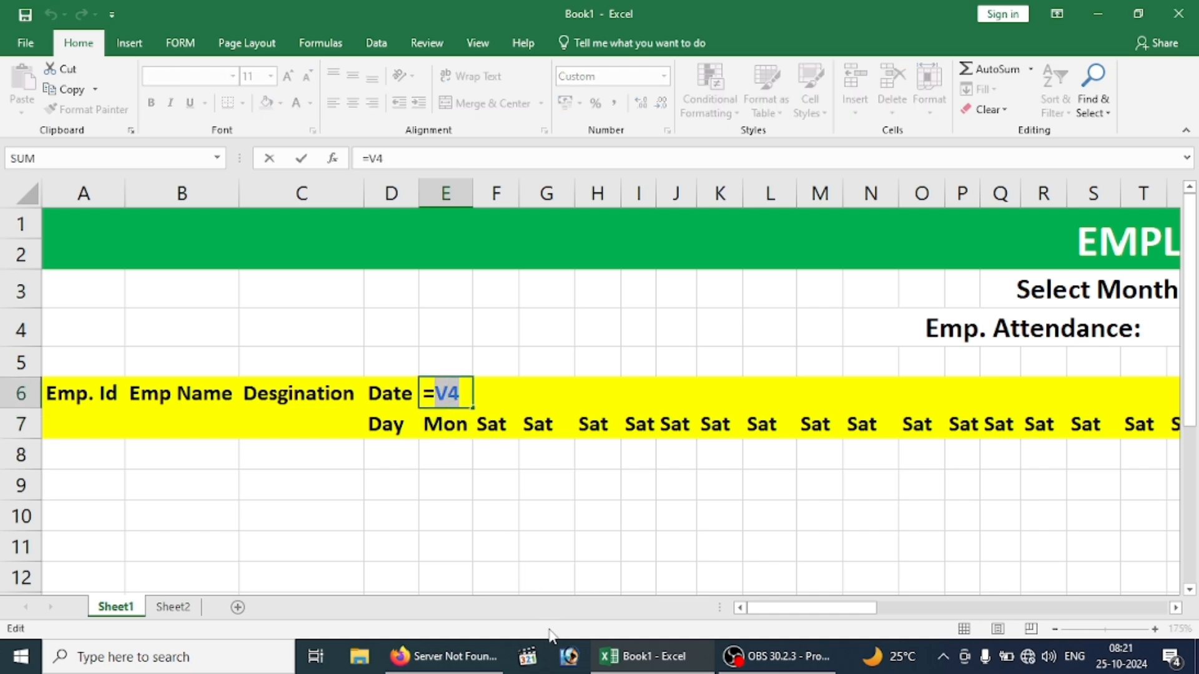
pyautogui.press('F4')
pyautogui.press('Return')
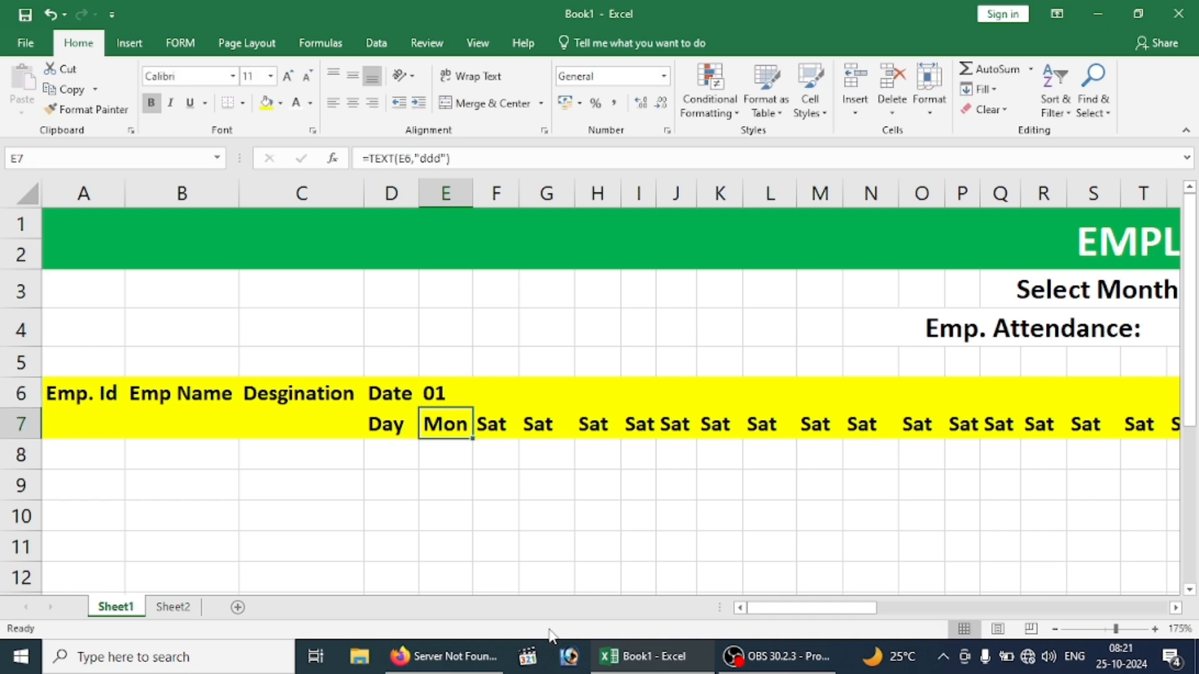
# Fill the =$V$4 formula from E6 across the Date row to AI6.
pyautogui.click(450, 397)
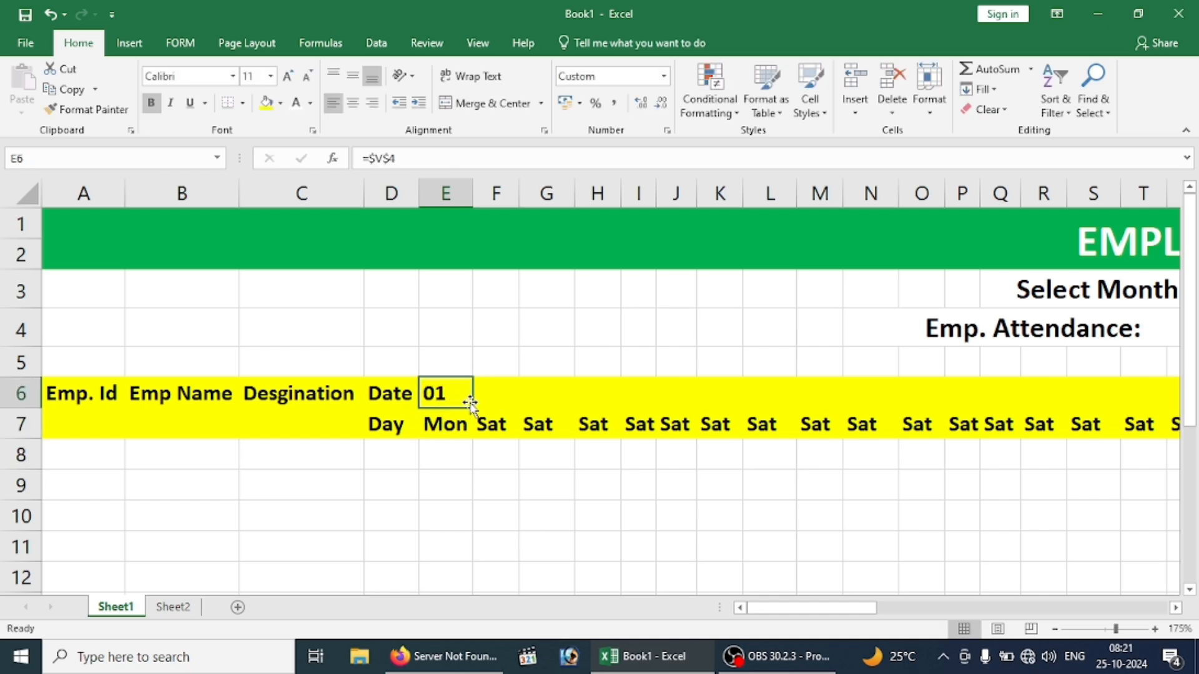
pyautogui.moveTo(471, 405); pyautogui.dragTo(642, 425)
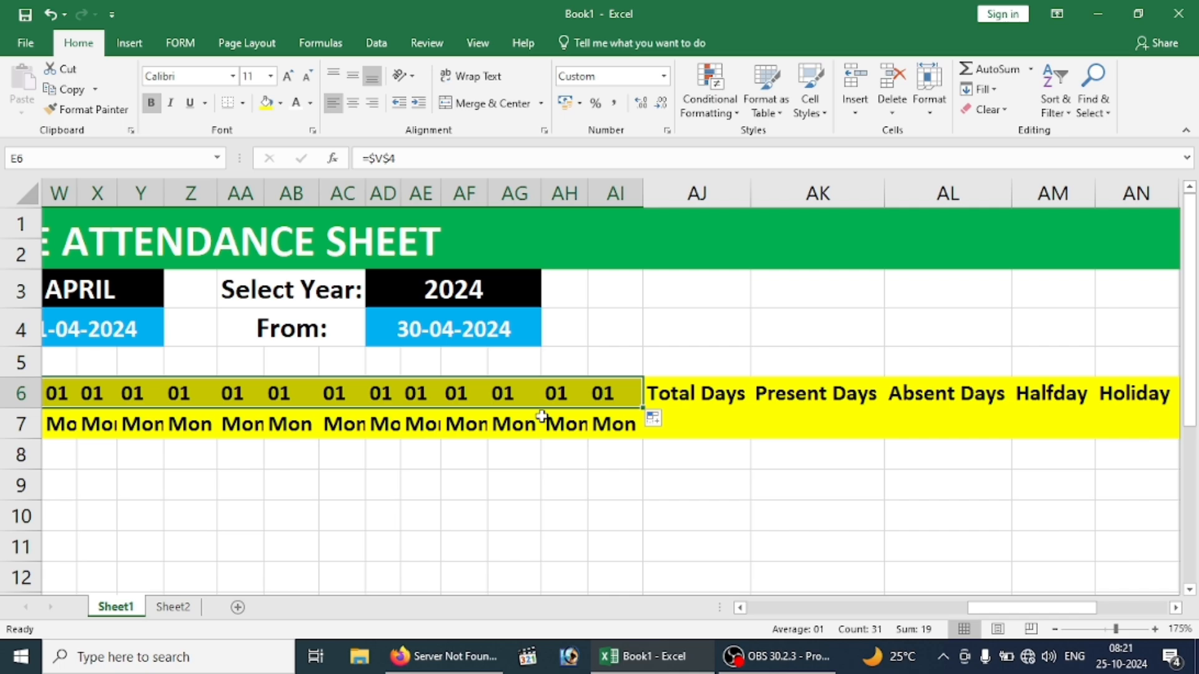
pyautogui.press('Left')
pyautogui.press('Left')
pyautogui.press('Left')
pyautogui.press('Left')
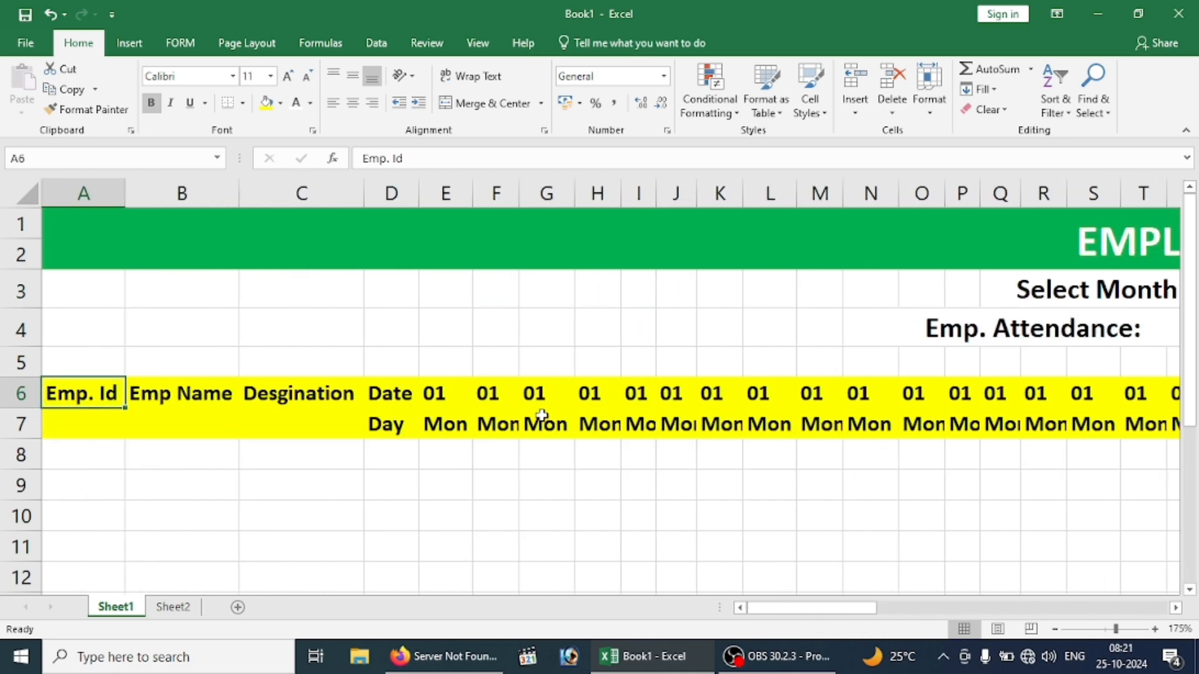
# Replace the formula in F6 with an IF function whose logical test is E6<AD4.
pyautogui.click(504, 401)
pyautogui.doubleClick(504, 401)
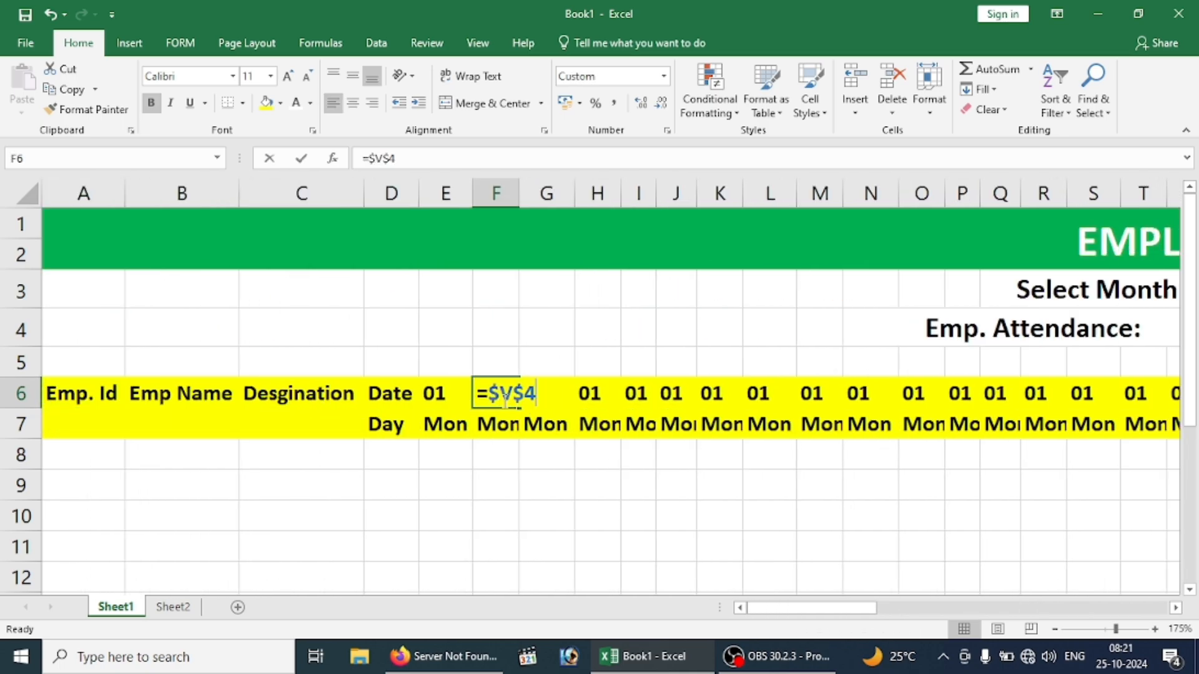
pyautogui.press('BackSpace')
pyautogui.press('BackSpace')
pyautogui.press('BackSpace')
pyautogui.press('BackSpace')
pyautogui.press('BackSpace')
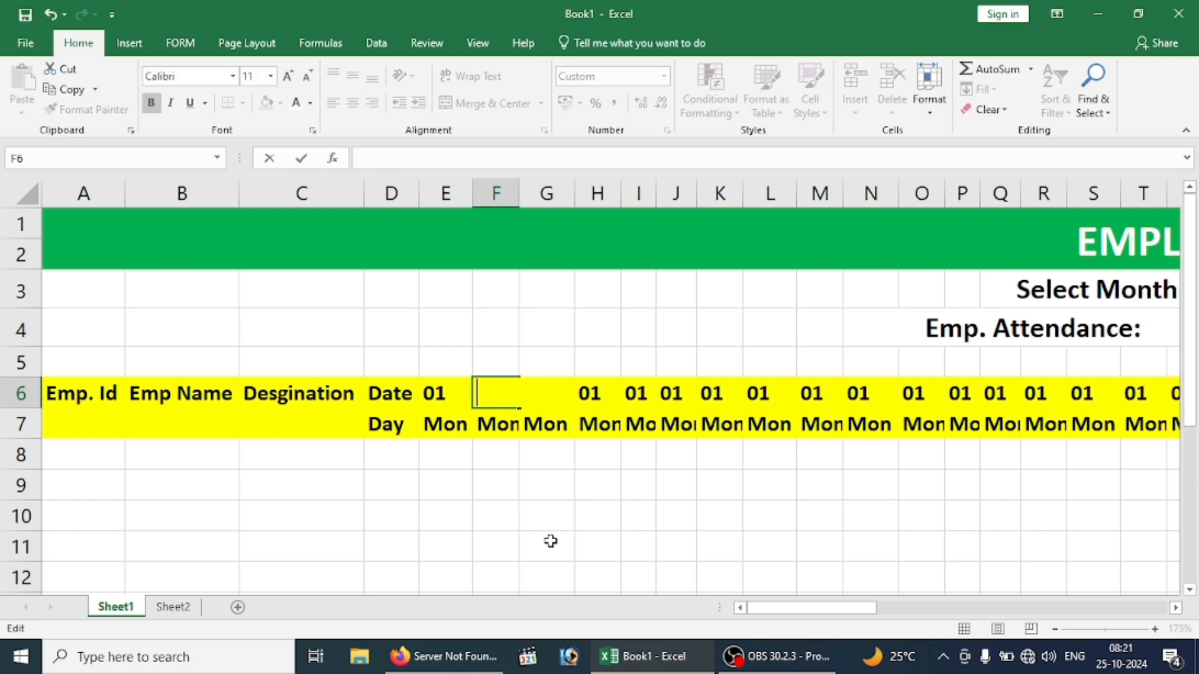
pyautogui.write('=')
pyautogui.write('F')
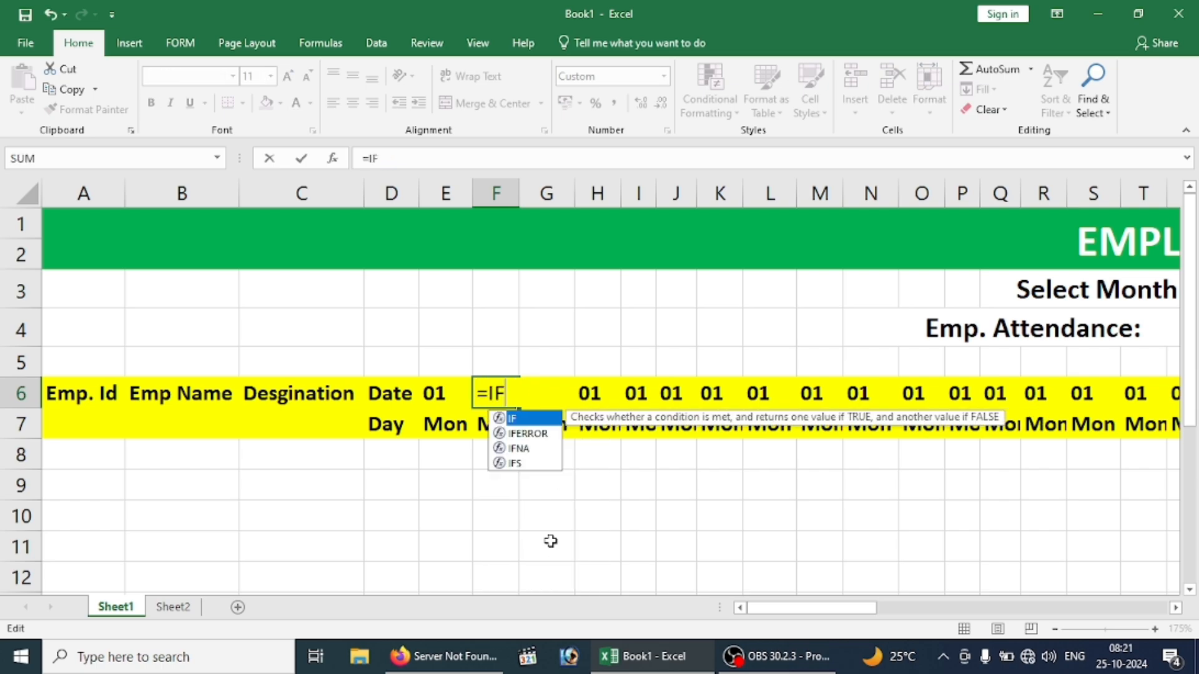
pyautogui.write('(')
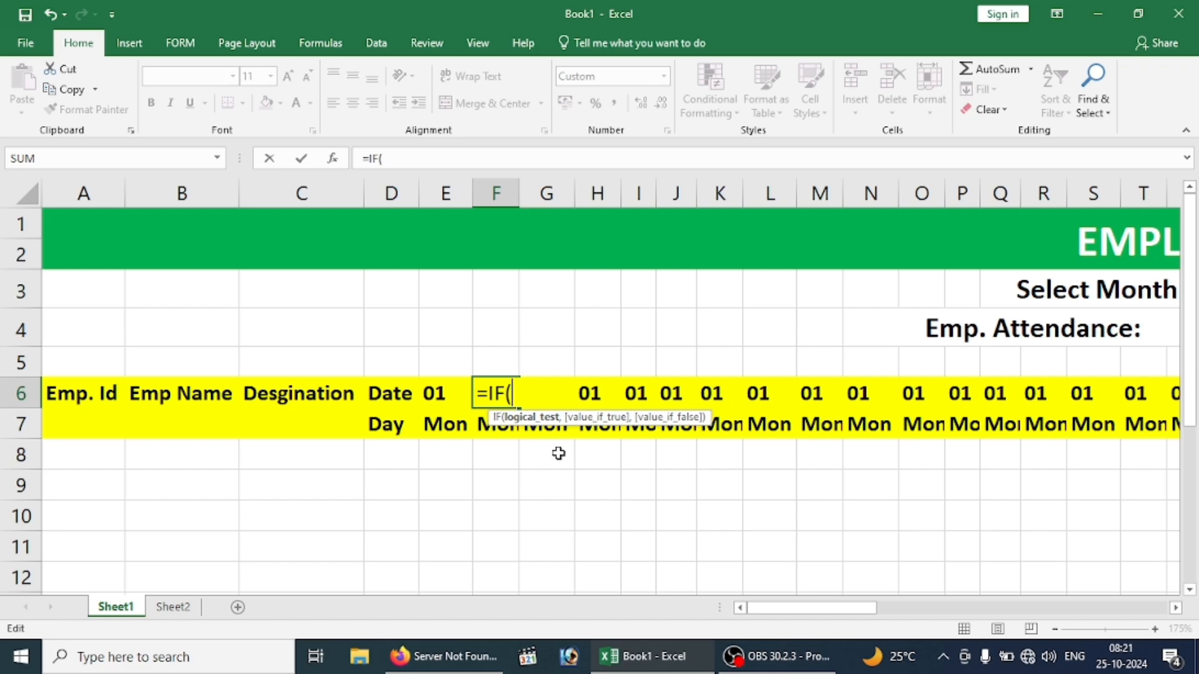
pyautogui.click(447, 392)
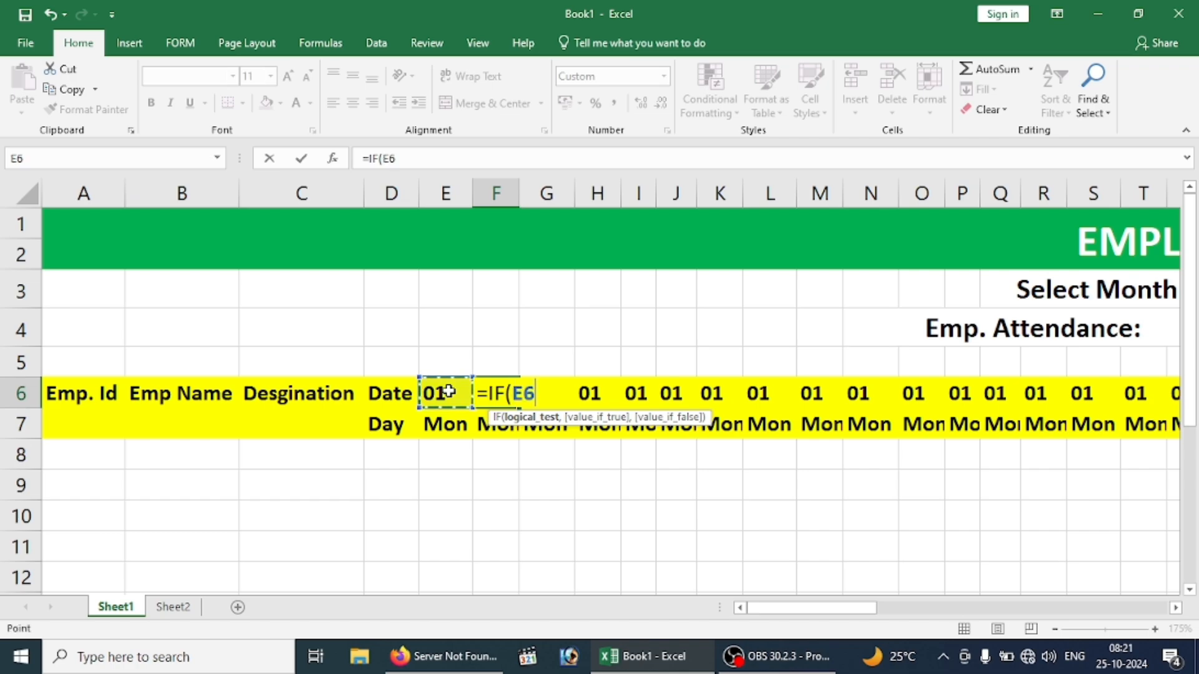
pyautogui.write('<')
pyautogui.moveTo(785, 609); pyautogui.dragTo(728, 618)
pyautogui.click(935, 333)
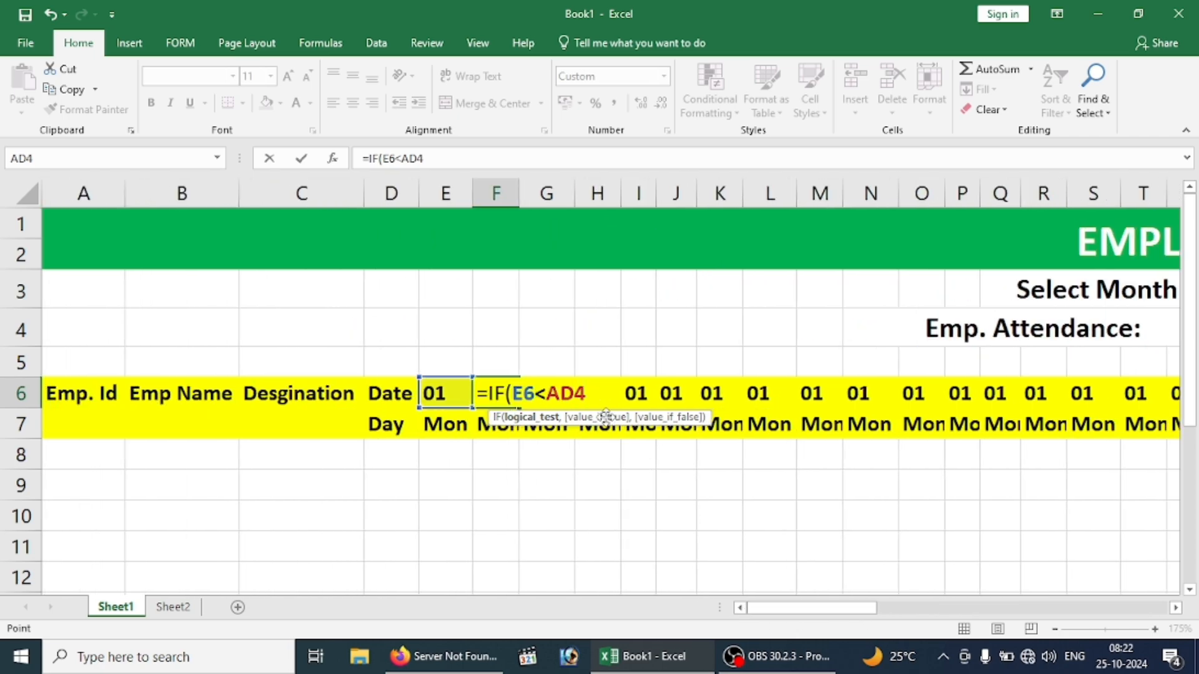
# Complete the F6 formula as =IF(E6<AD4,E6+1,"") so it gives the following day or a blank.
pyautogui.write(',')
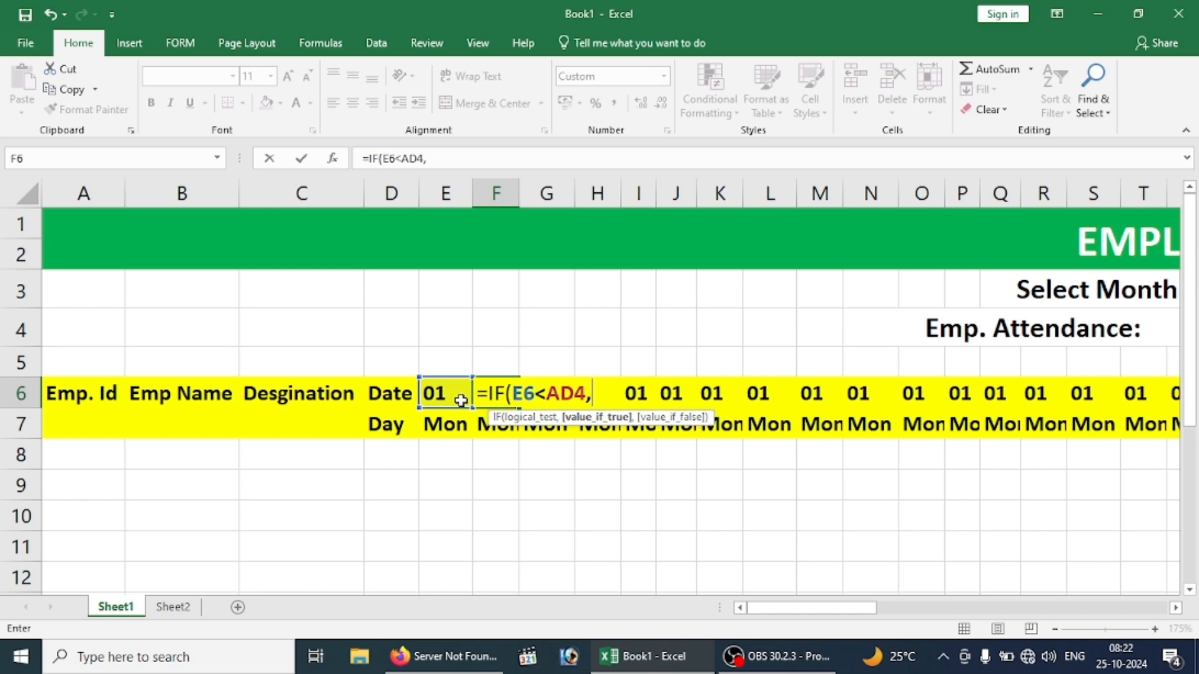
pyautogui.click(462, 401)
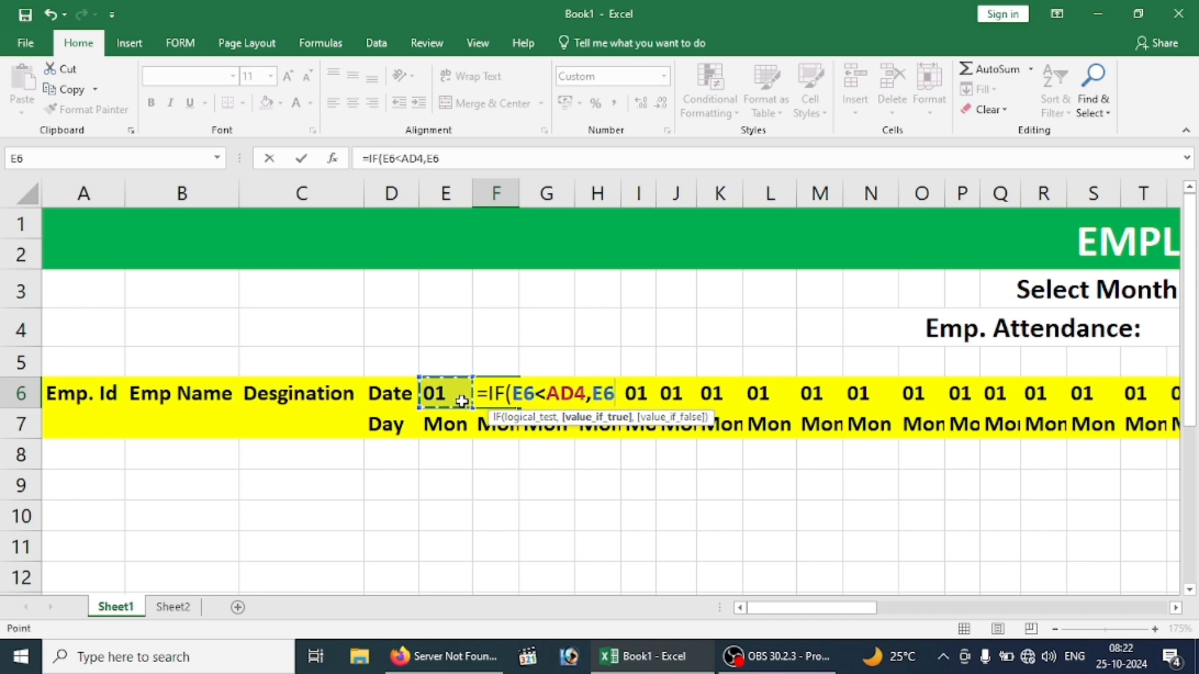
pyautogui.write('=')
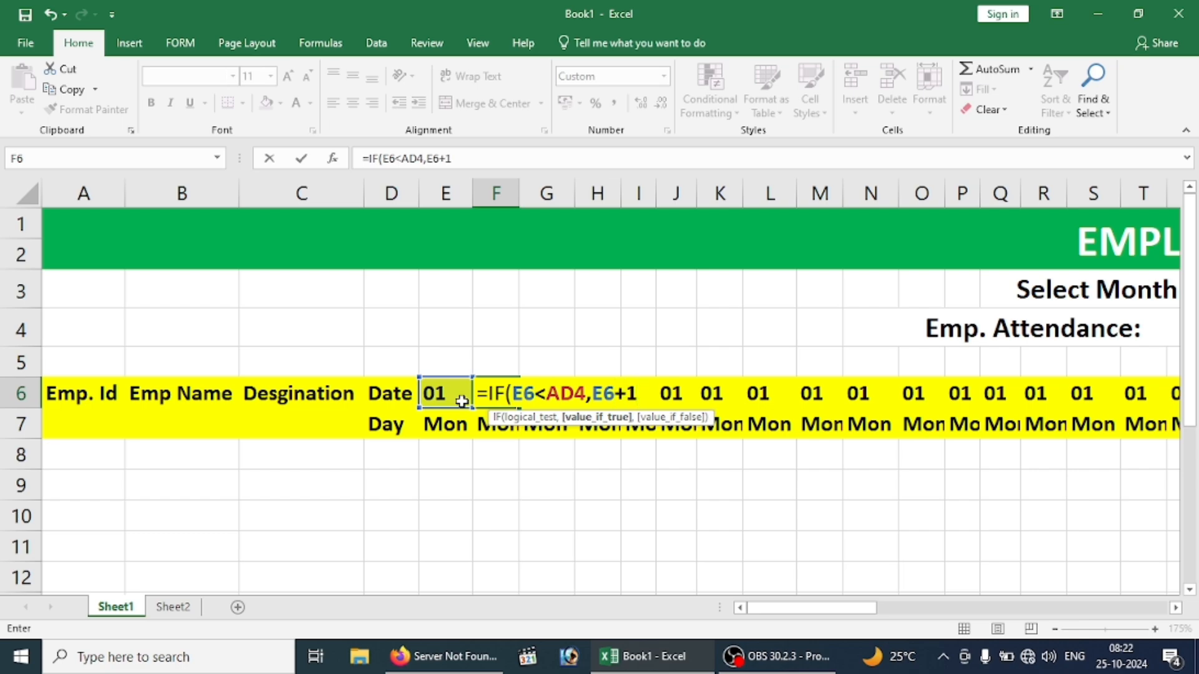
pyautogui.write(',')
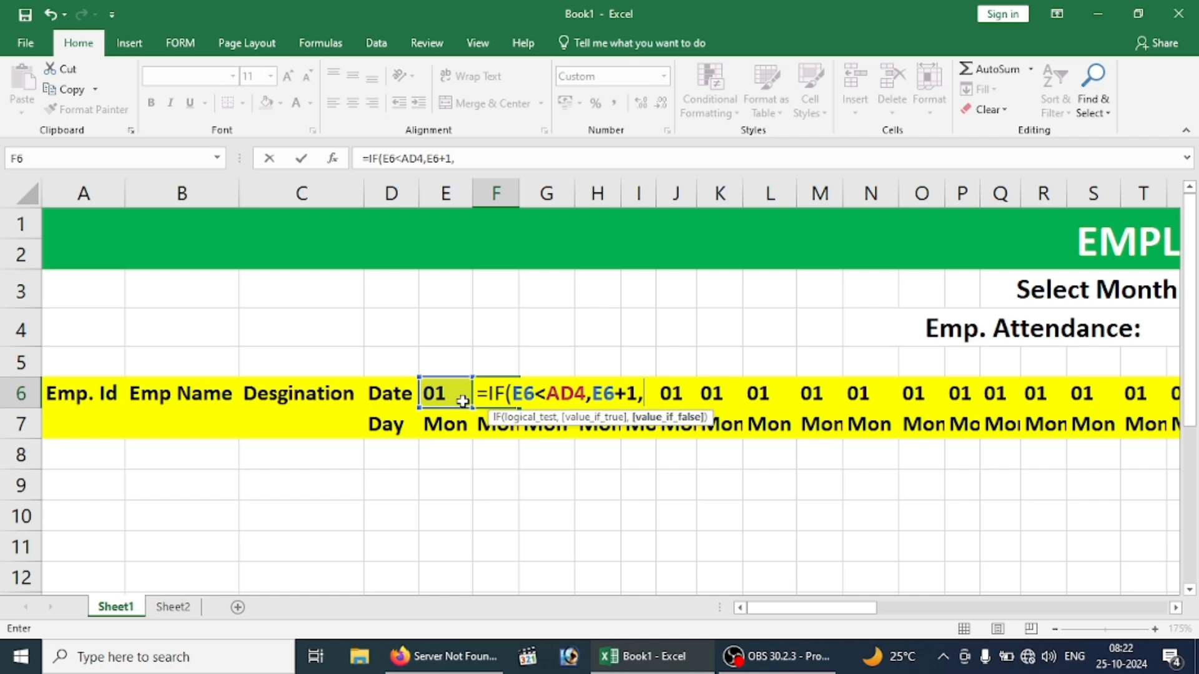
pyautogui.write('""')
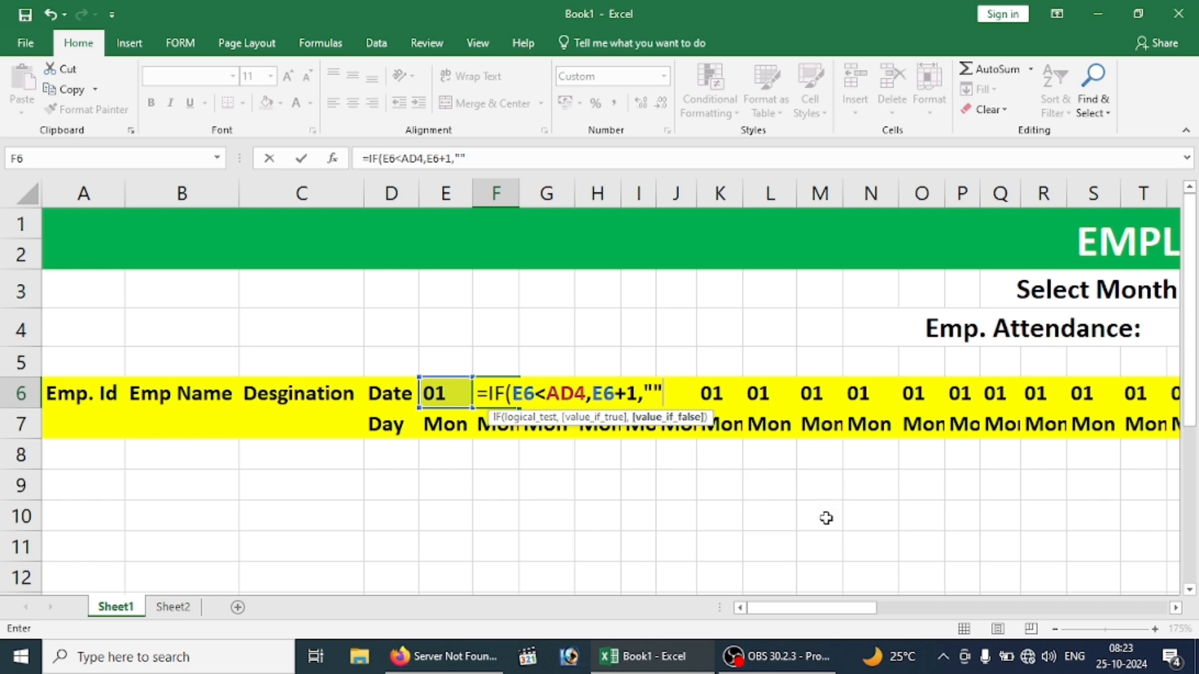
pyautogui.moveTo(803, 605); pyautogui.dragTo(943, 608)
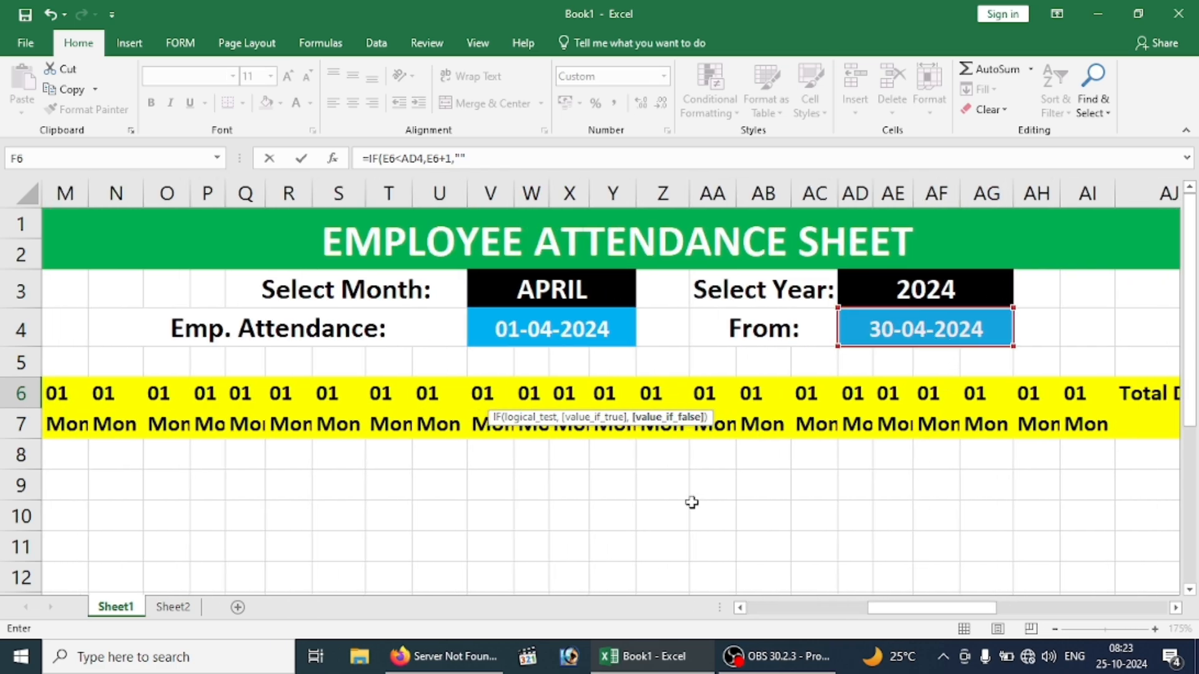
pyautogui.moveTo(895, 613); pyautogui.dragTo(773, 614)
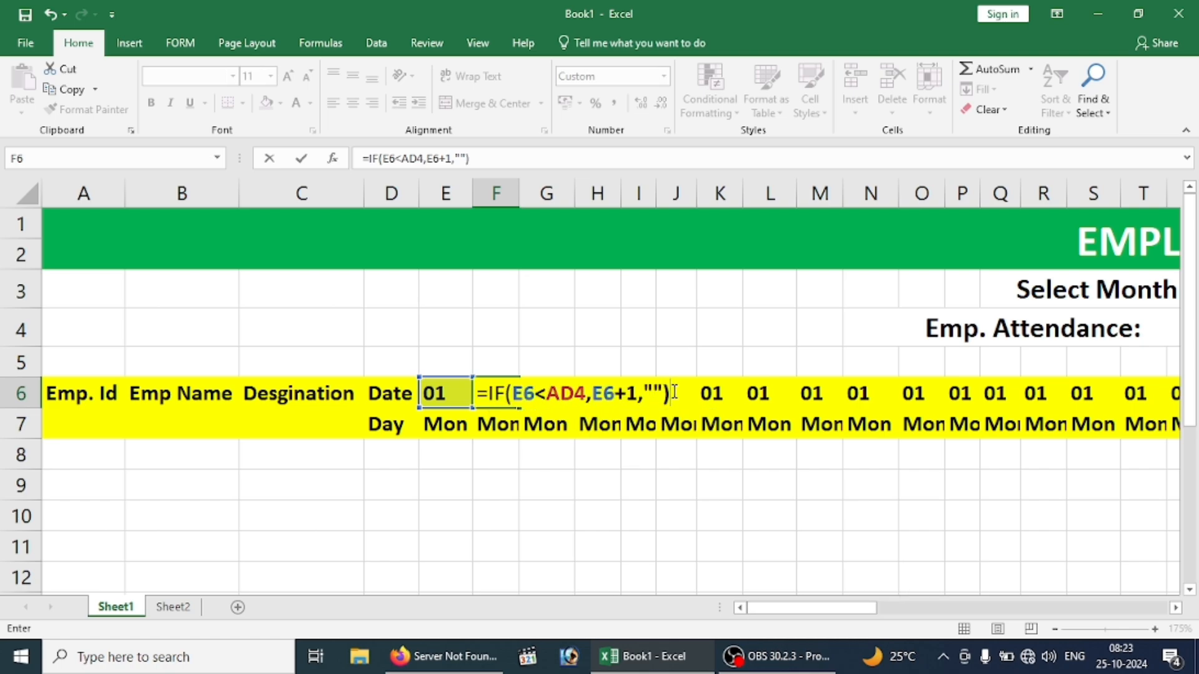
pyautogui.press('Return')
# Fill the IF formula with the relative AD4 reference from F6 across the Date row to AI6.
pyautogui.click(502, 393)
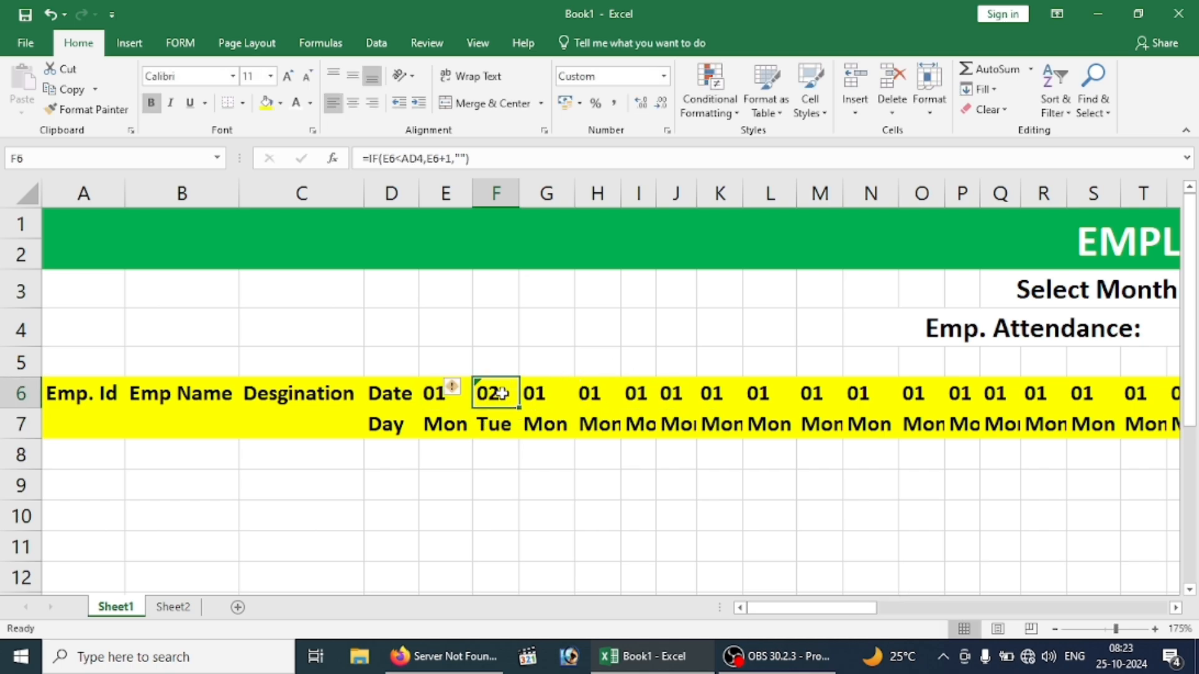
pyautogui.moveTo(517, 407); pyautogui.dragTo(672, 428)
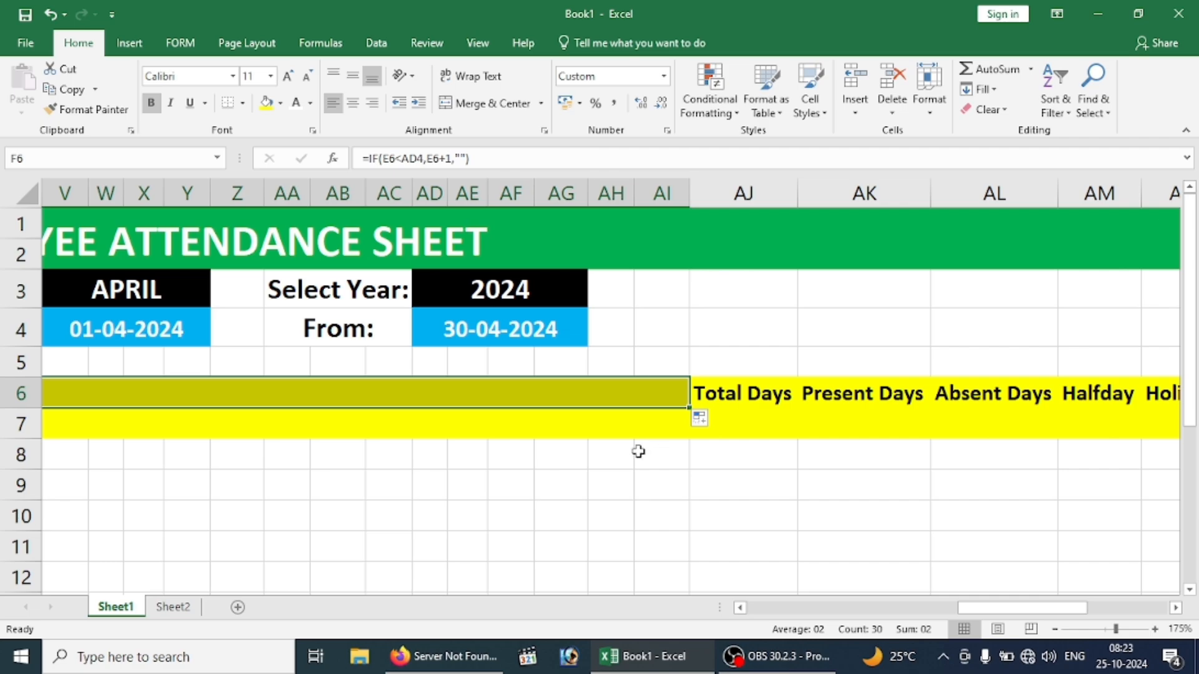
pyautogui.press('Left')
pyautogui.press('Left')
pyautogui.press('Left')
pyautogui.press('Left')
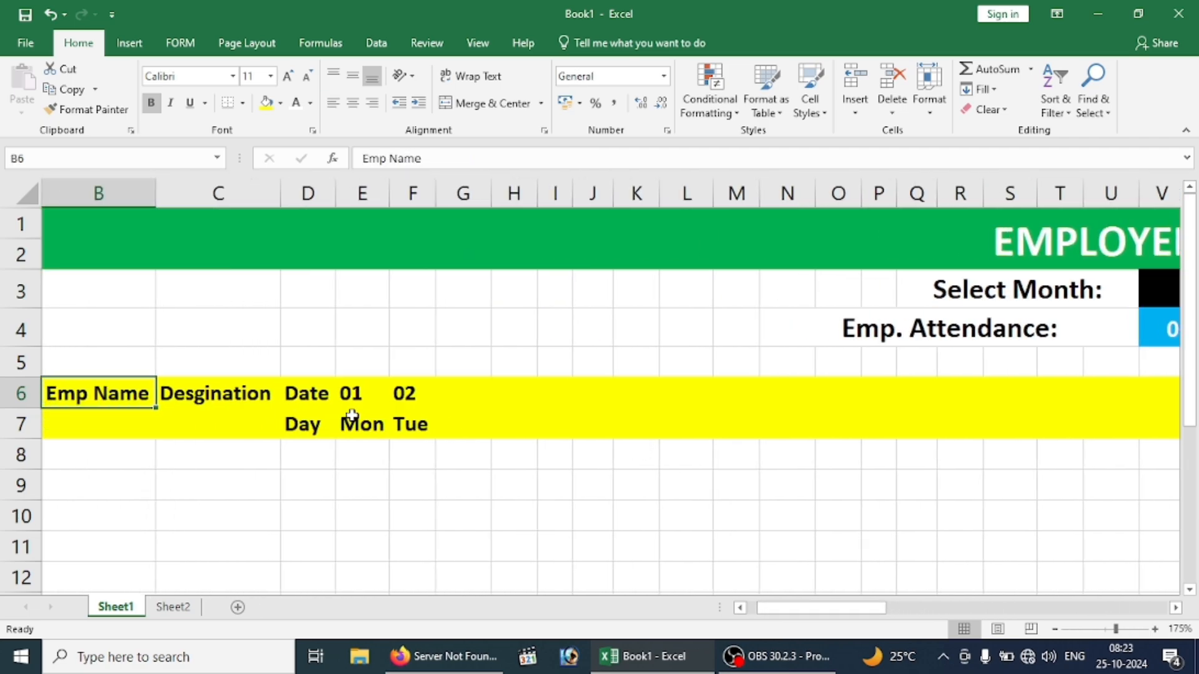
# Make the end-date reference in F6 absolute so the formula reads =IF(E6<$AD$4,E6+1,"").
pyautogui.click(403, 394)
pyautogui.doubleClick(403, 394)
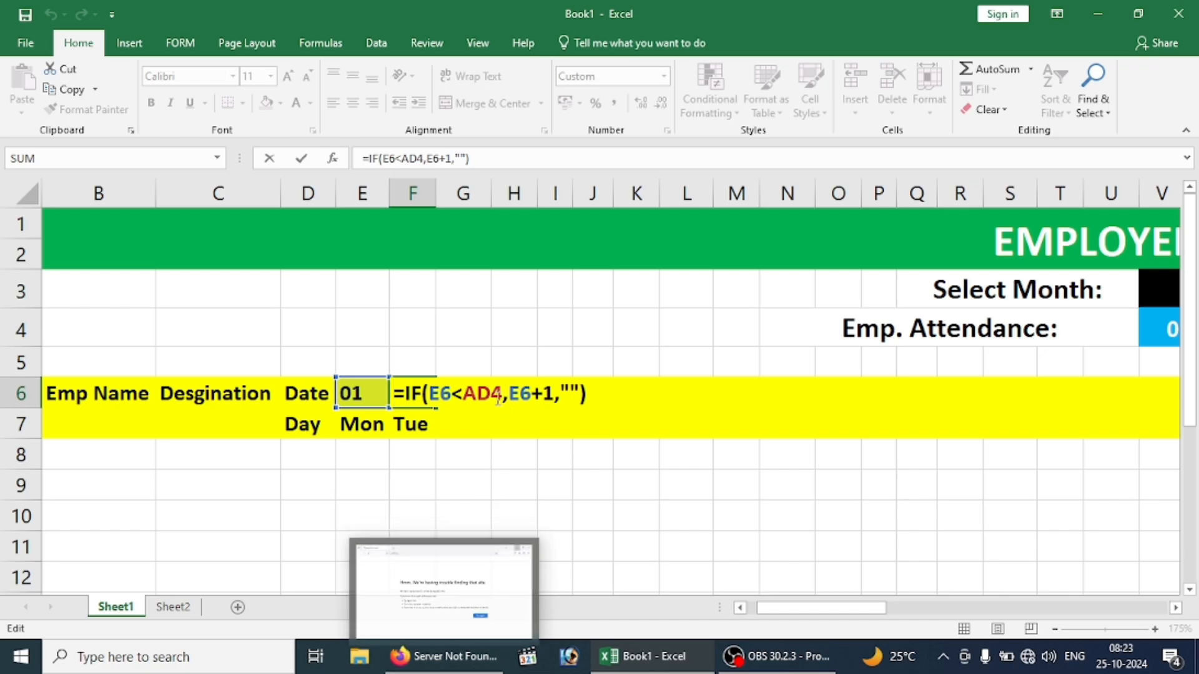
pyautogui.doubleClick(478, 394)
pyautogui.moveTo(444, 656)
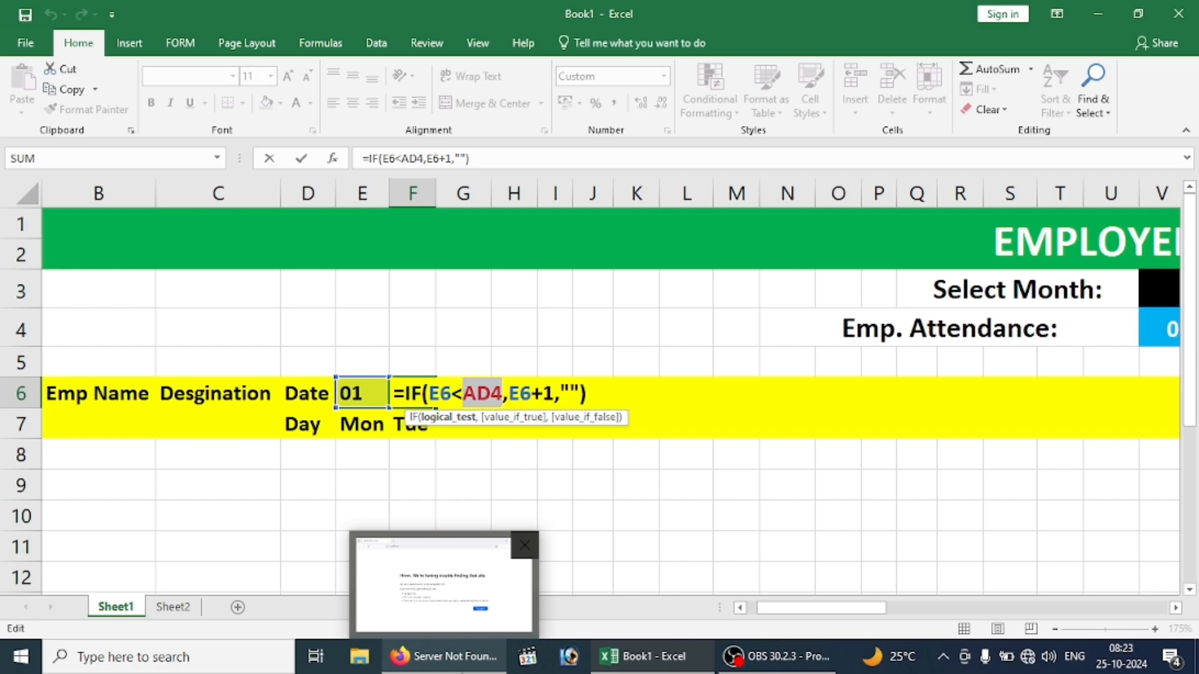
pyautogui.press('F4')
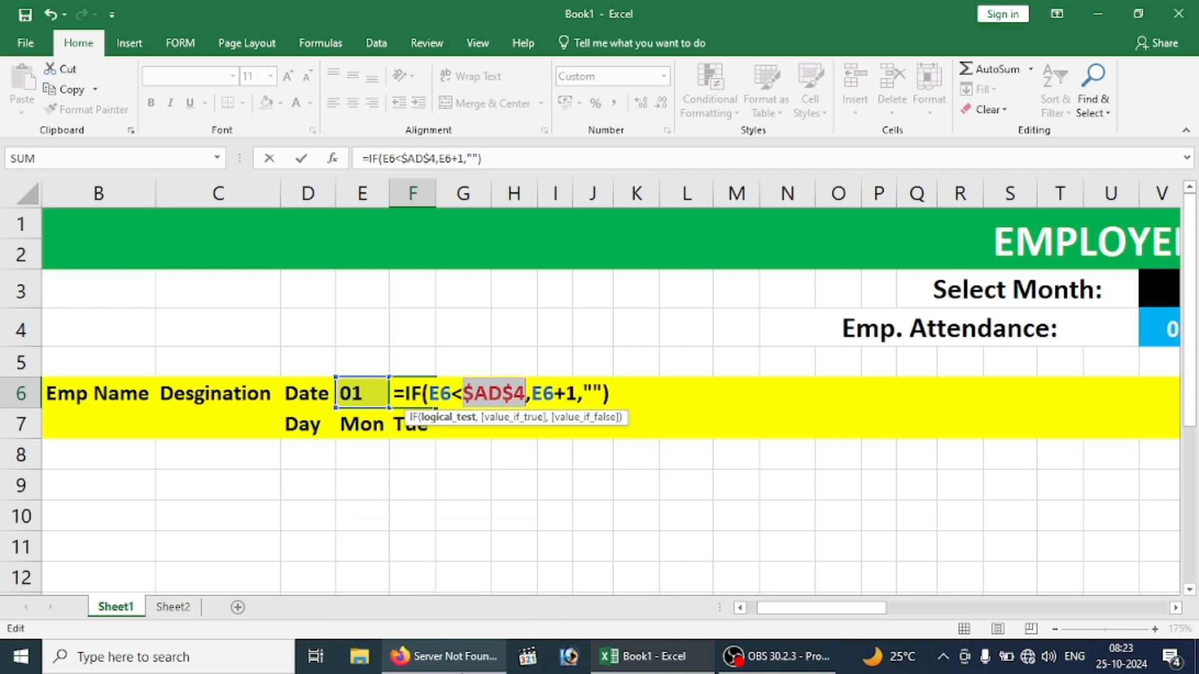
pyautogui.press('Return')
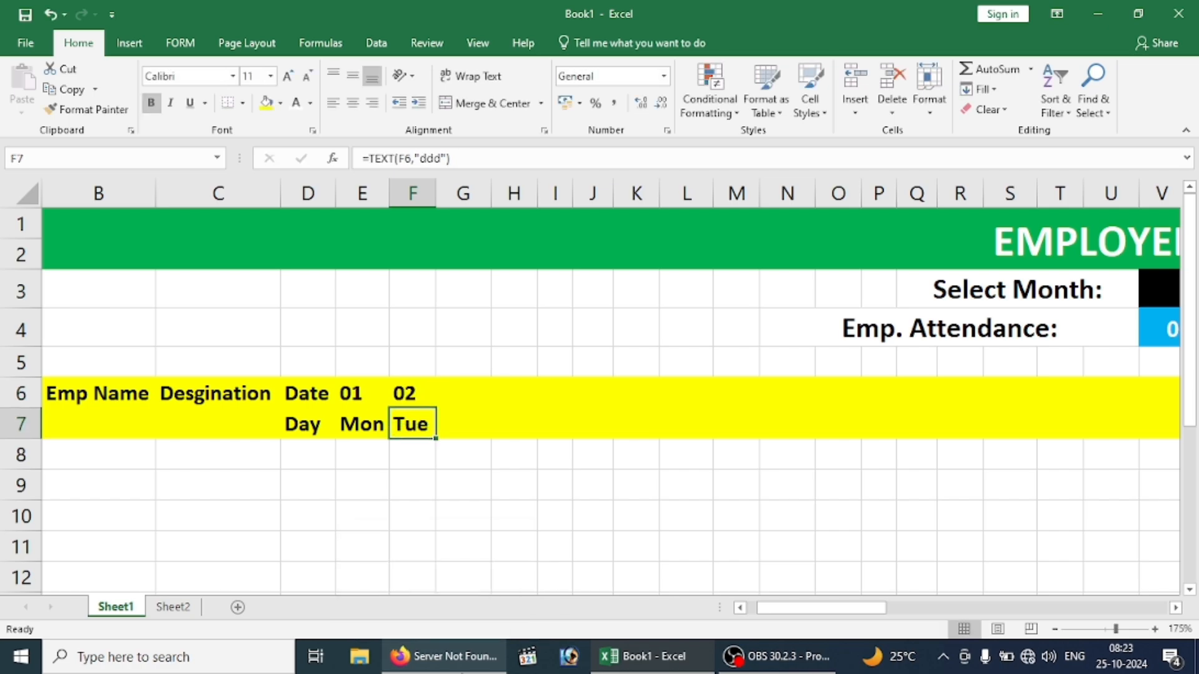
# Fill the corrected IF formula with $AD$4 from F6 across the Date row to AI6.
pyautogui.click(404, 392)
pyautogui.moveTo(435, 408); pyautogui.dragTo(500, 438)
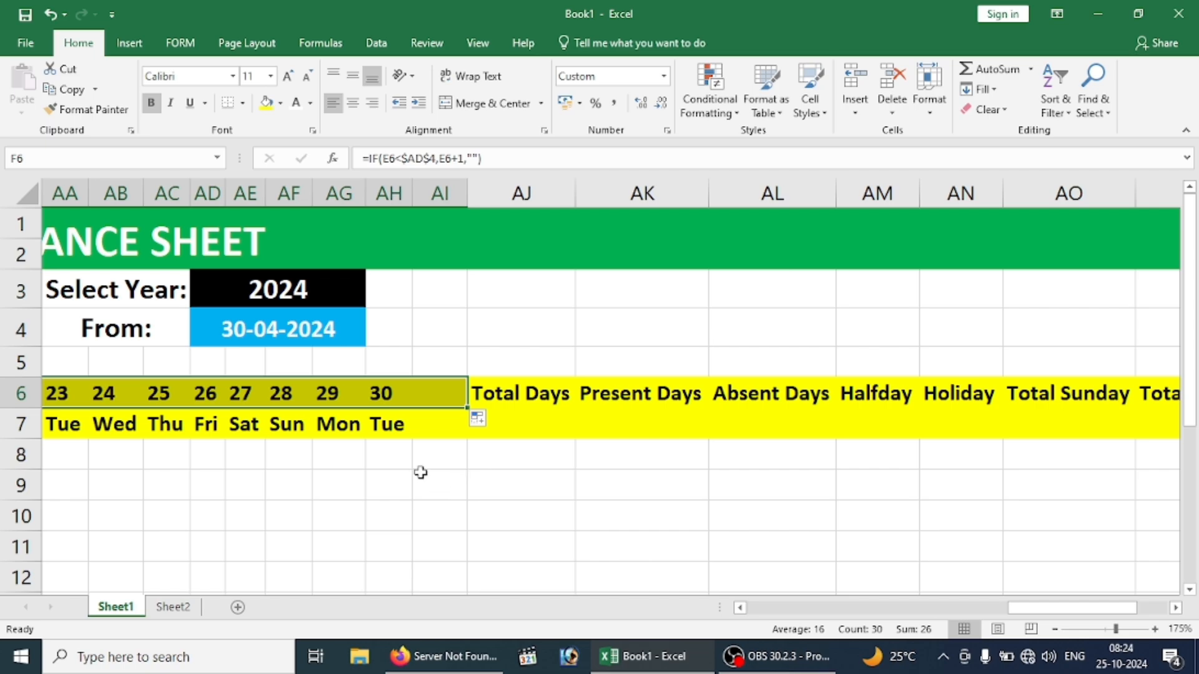
pyautogui.press('Left')
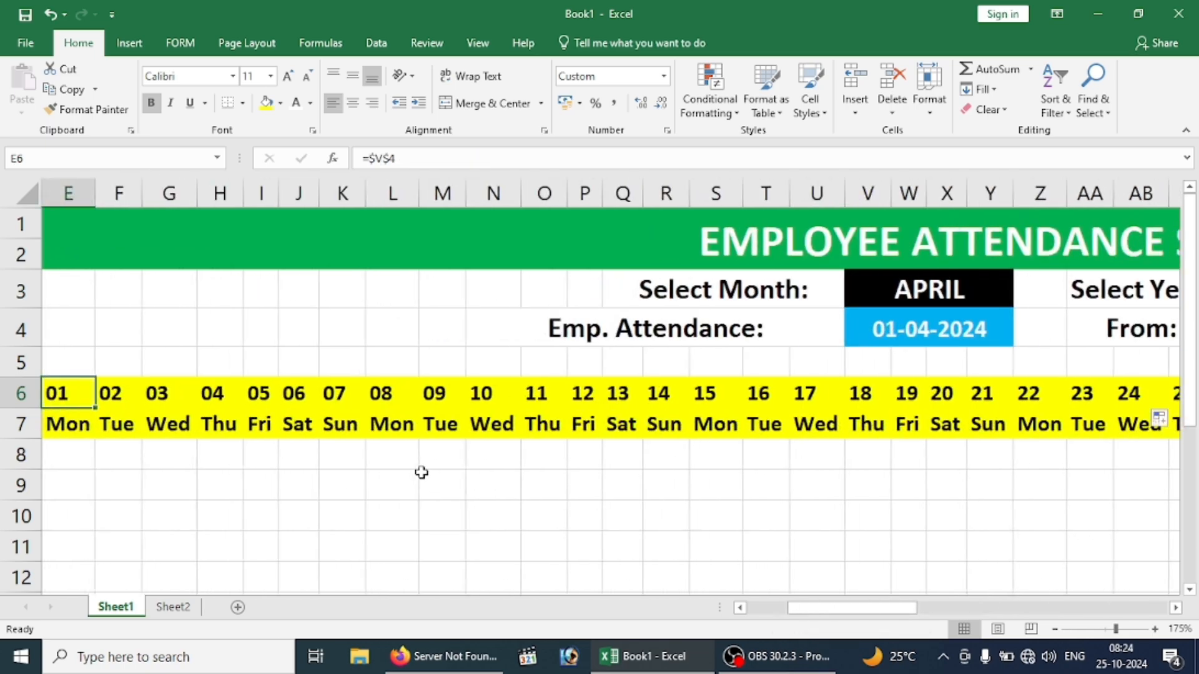
pyautogui.press('Left')
pyautogui.press('Left')
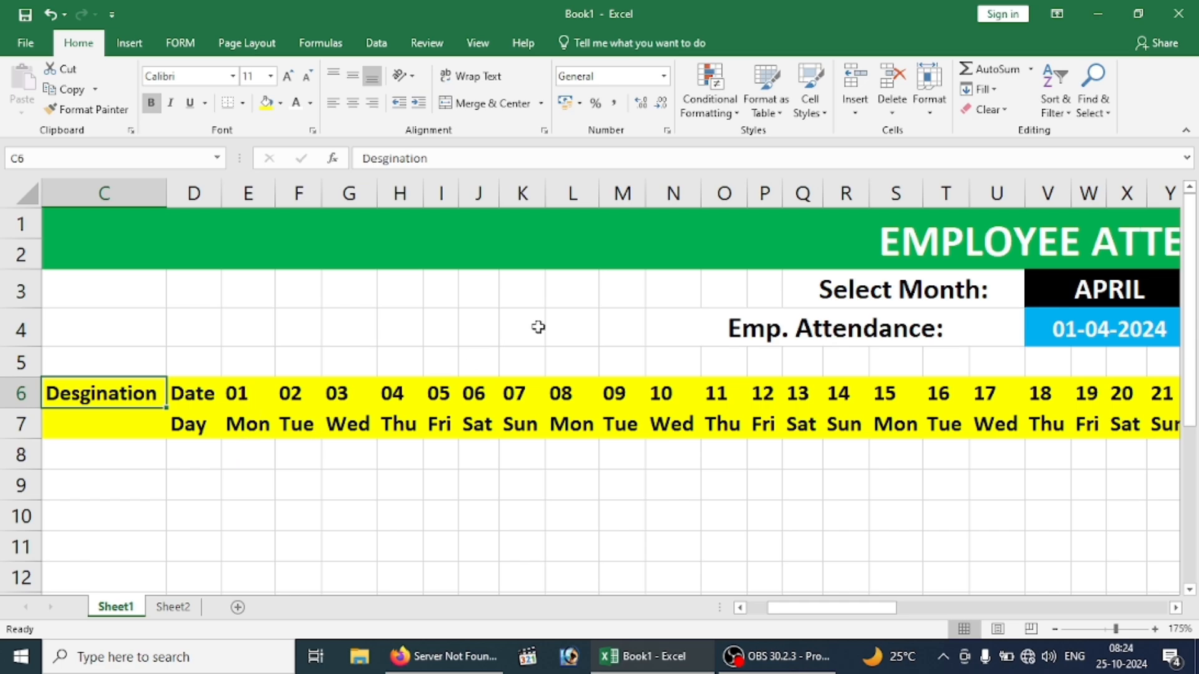
# Set the Select Month cell to MAY and check the start date in V4 and the dates and weekdays in rows 6 and 7.
pyautogui.click(1090, 332)
pyautogui.click(1108, 295)
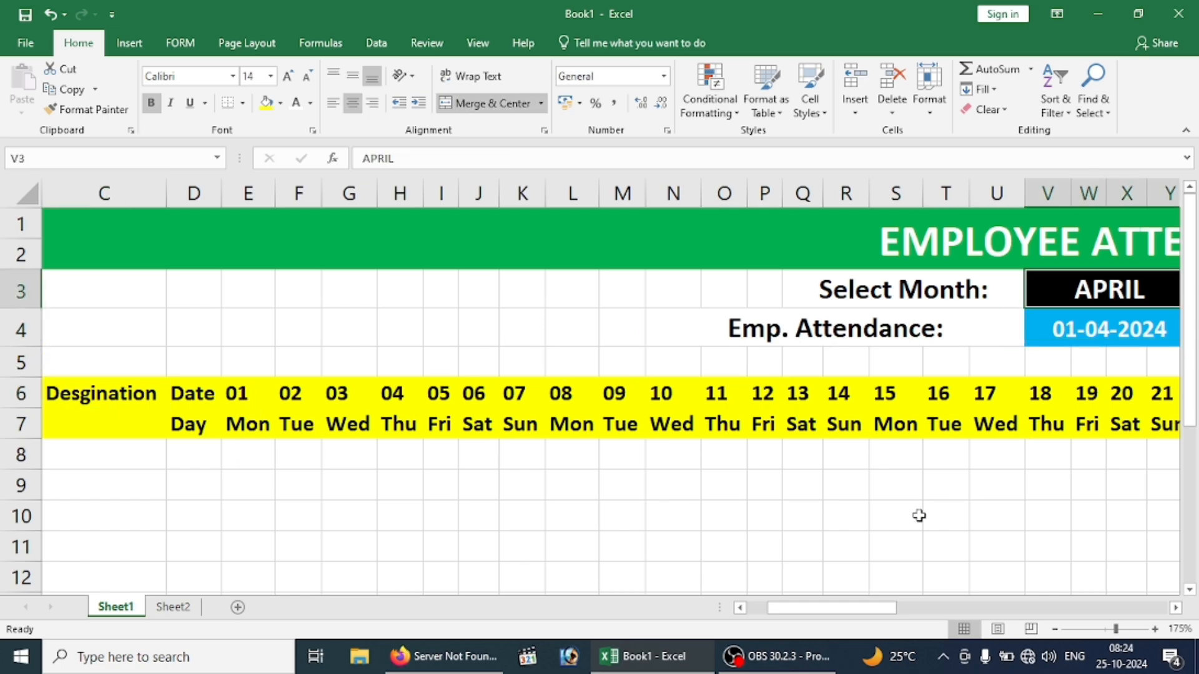
pyautogui.moveTo(861, 608); pyautogui.dragTo(892, 609)
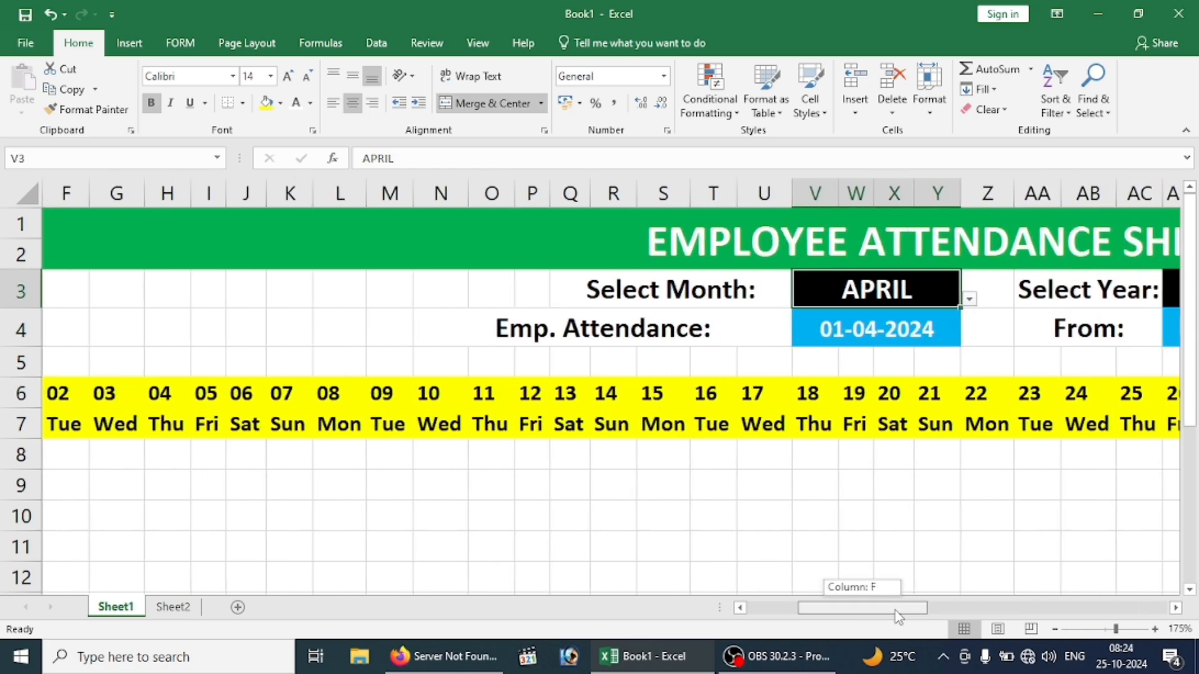
pyautogui.click(969, 300)
pyautogui.click(807, 343)
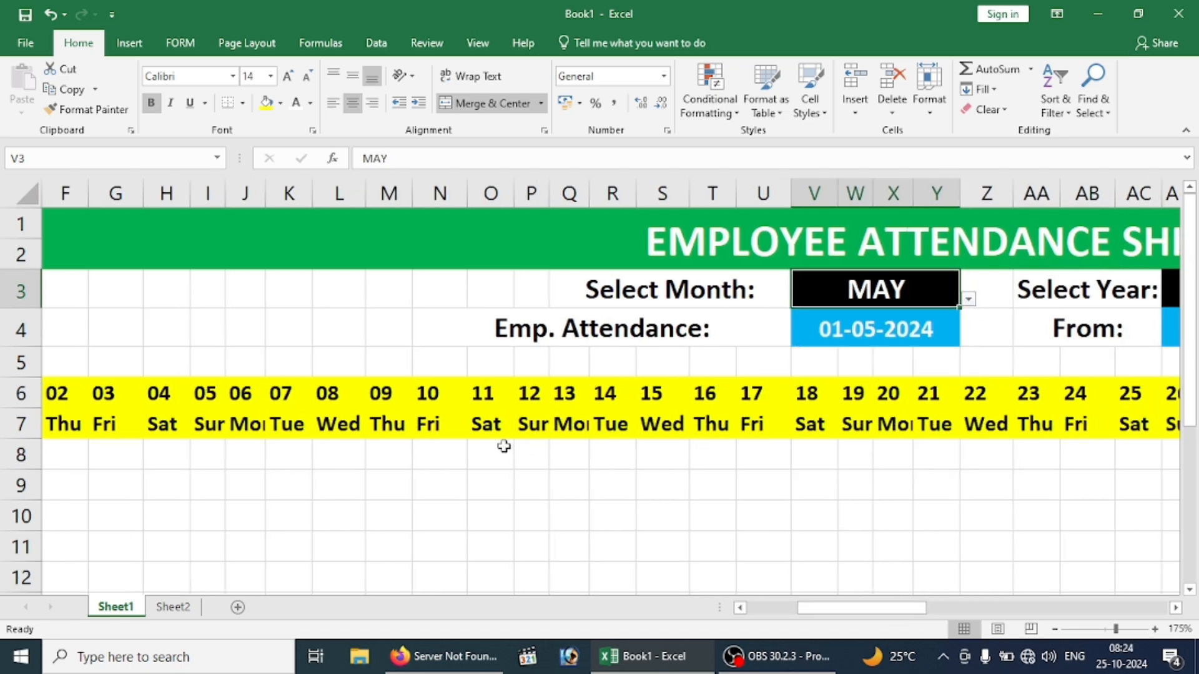
pyautogui.moveTo(869, 608); pyautogui.dragTo(808, 615)
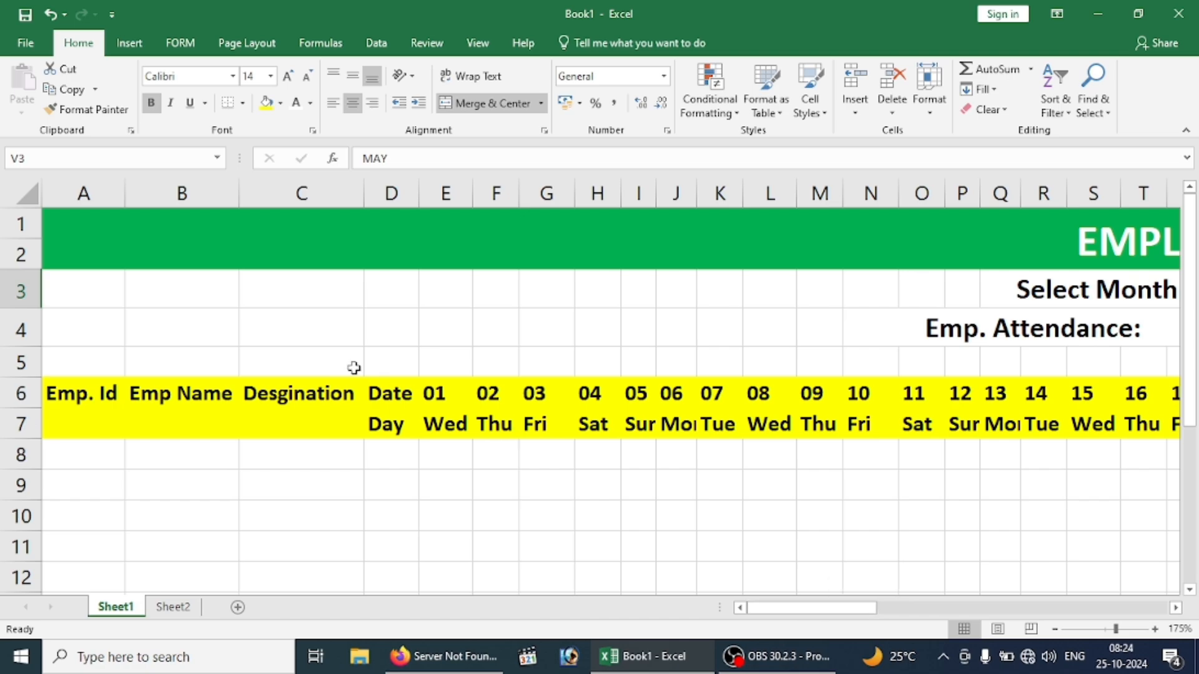
pyautogui.moveTo(824, 616); pyautogui.dragTo(881, 599)
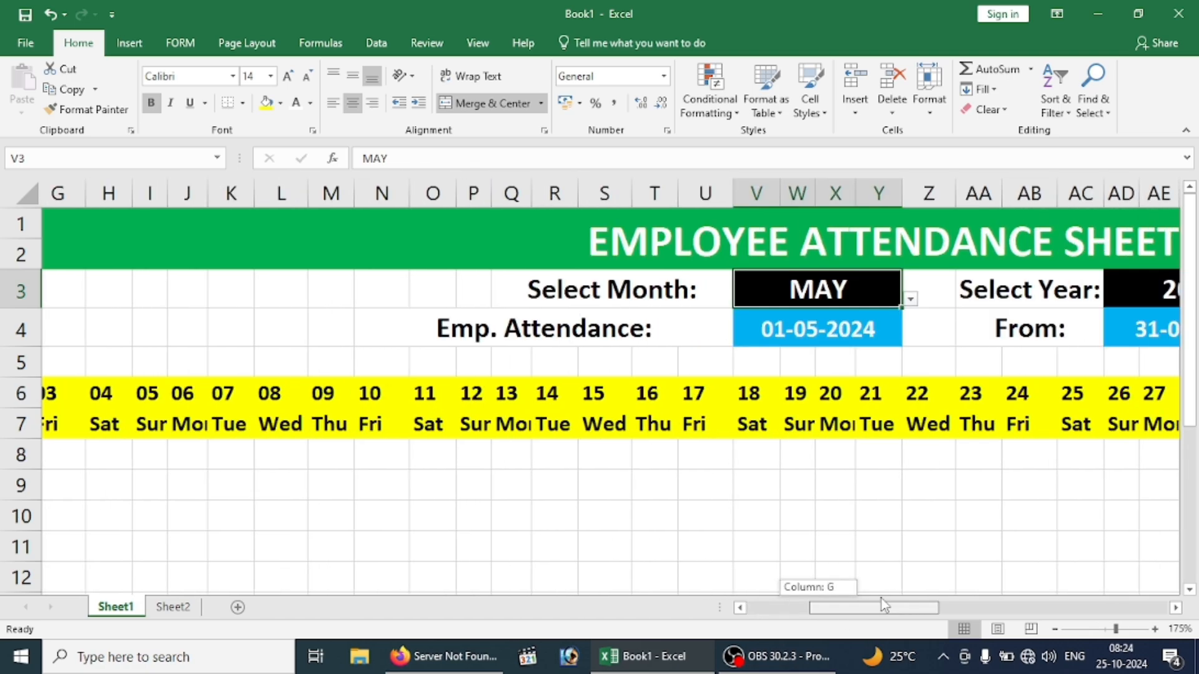
pyautogui.click(853, 324)
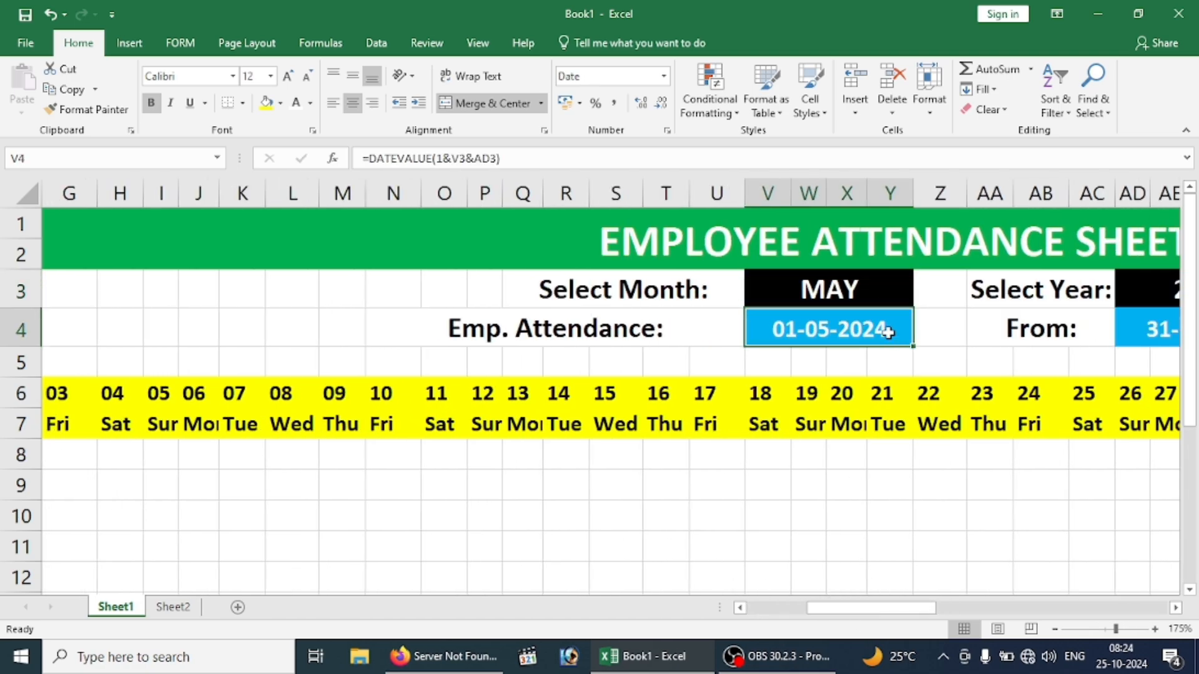
# Set the Select Month cell to AUGUST and check the dates and weekdays in rows 6 and 7.
pyautogui.click(850, 299)
pyautogui.click(922, 300)
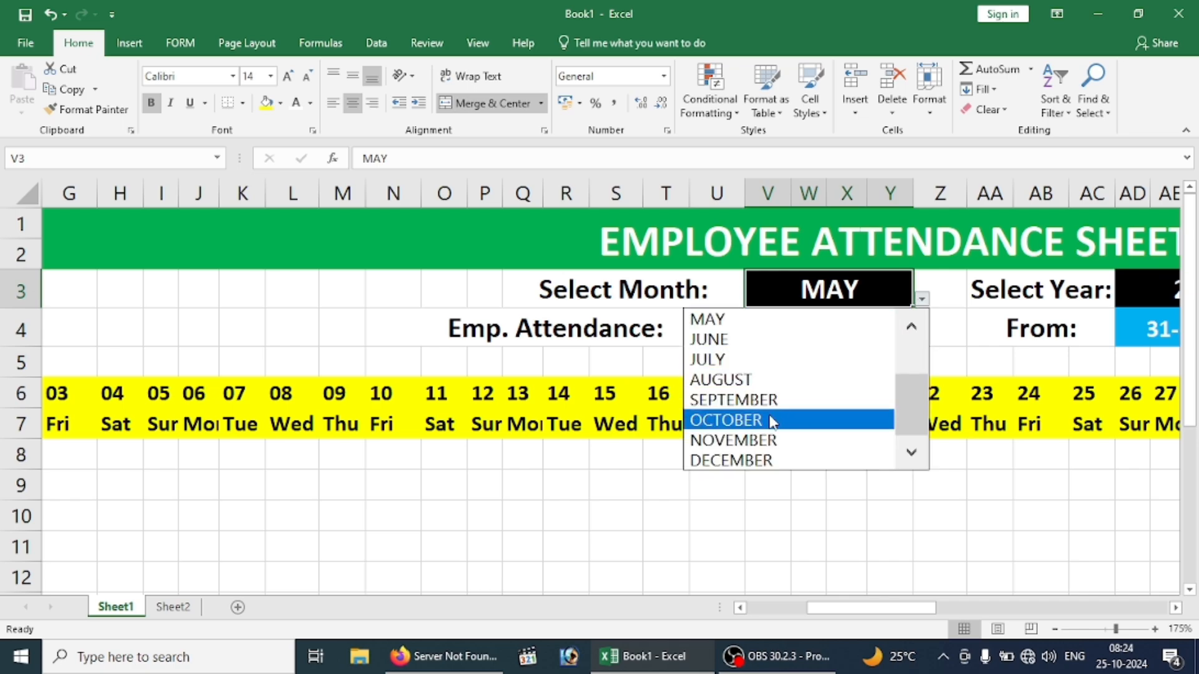
pyautogui.click(768, 380)
pyautogui.moveTo(866, 604); pyautogui.dragTo(827, 607)
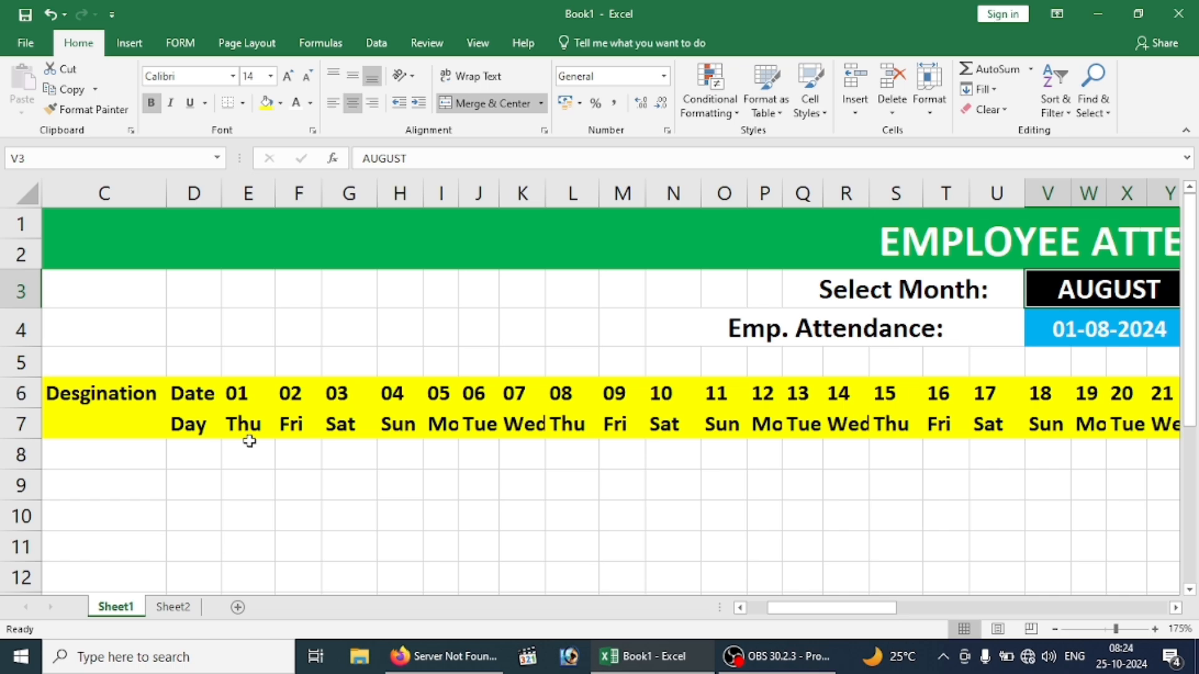
pyautogui.click(478, 454)
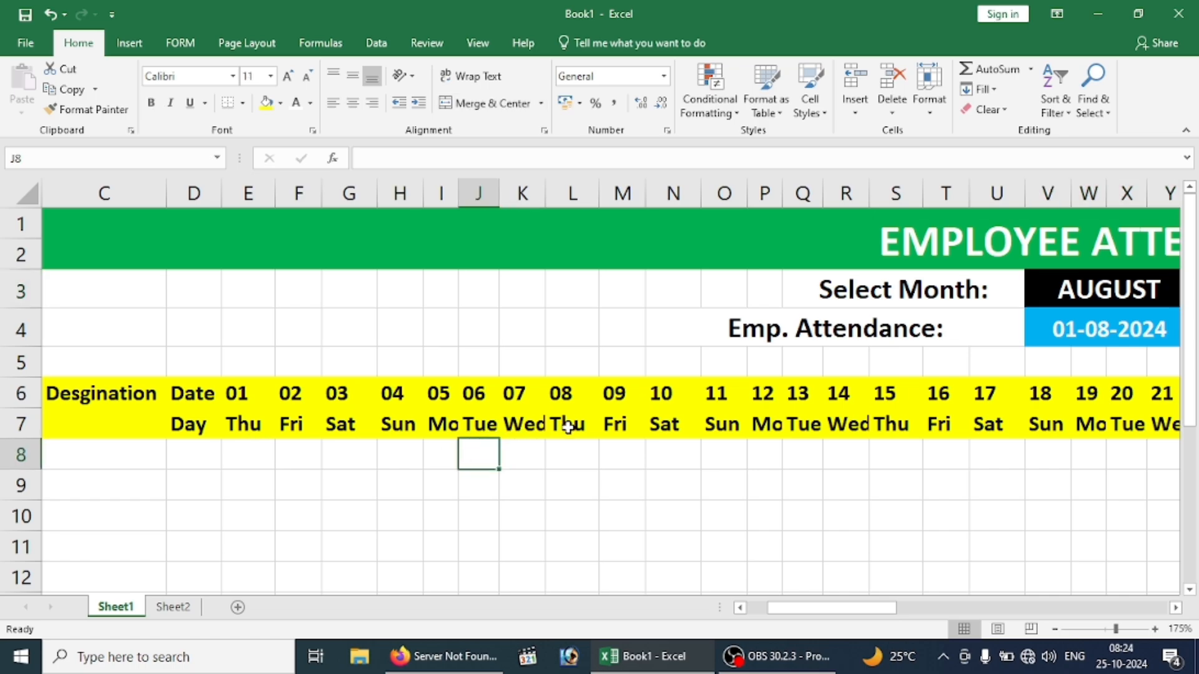
pyautogui.click(527, 332)
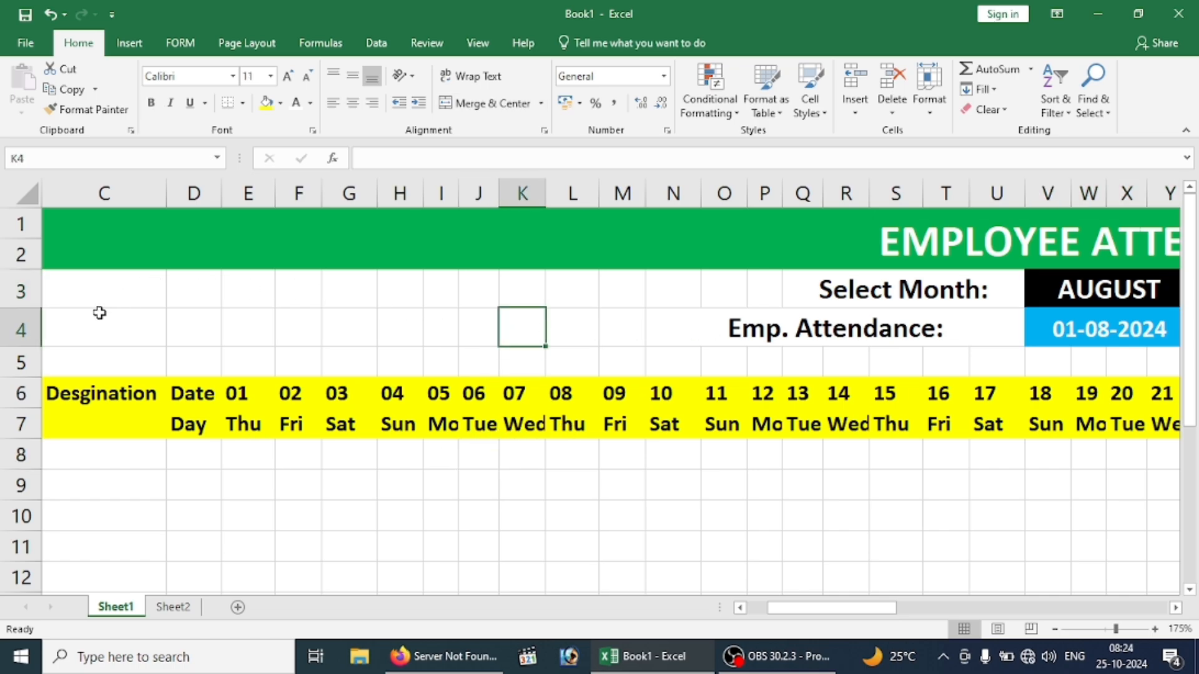
# Fill the range C3:U4 around the Select Month and Emp. Attendance labels with standard light green.
pyautogui.moveTo(85, 286); pyautogui.dragTo(899, 322)
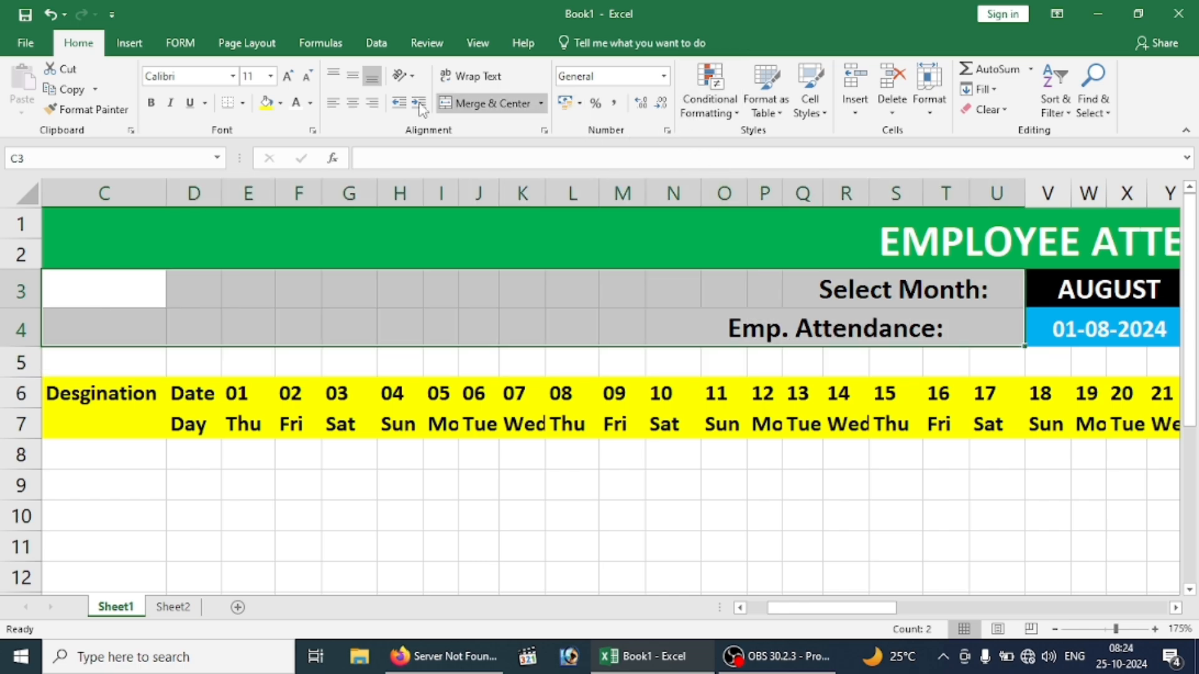
pyautogui.click(282, 104)
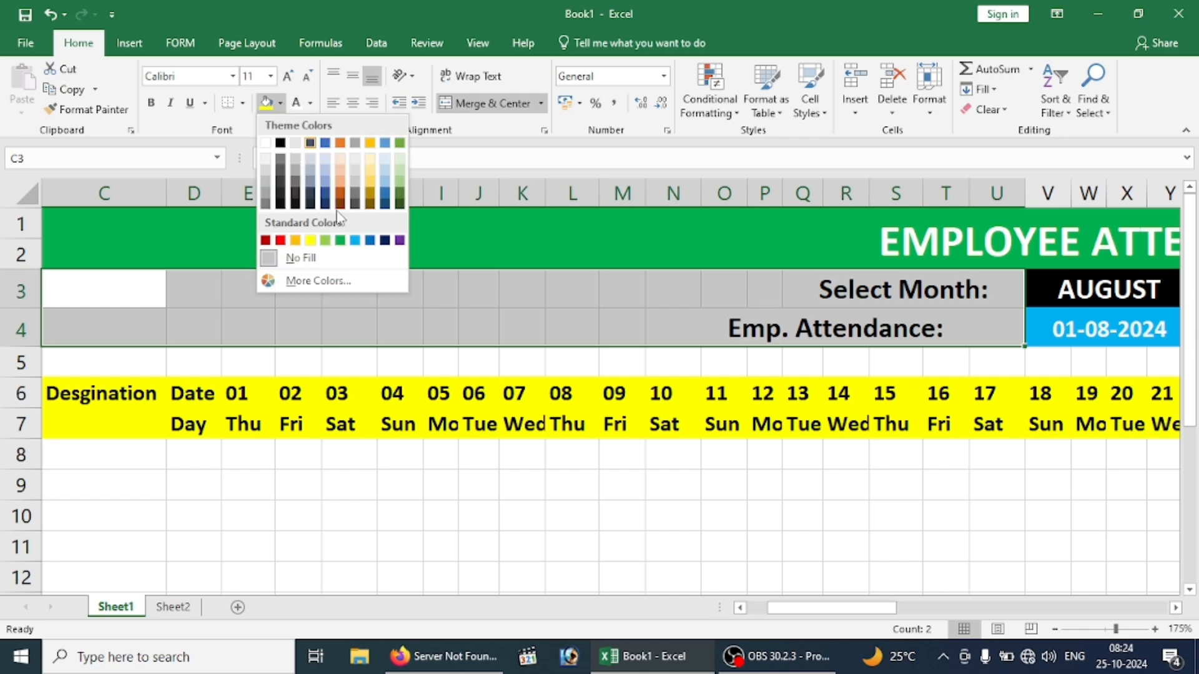
pyautogui.click(325, 241)
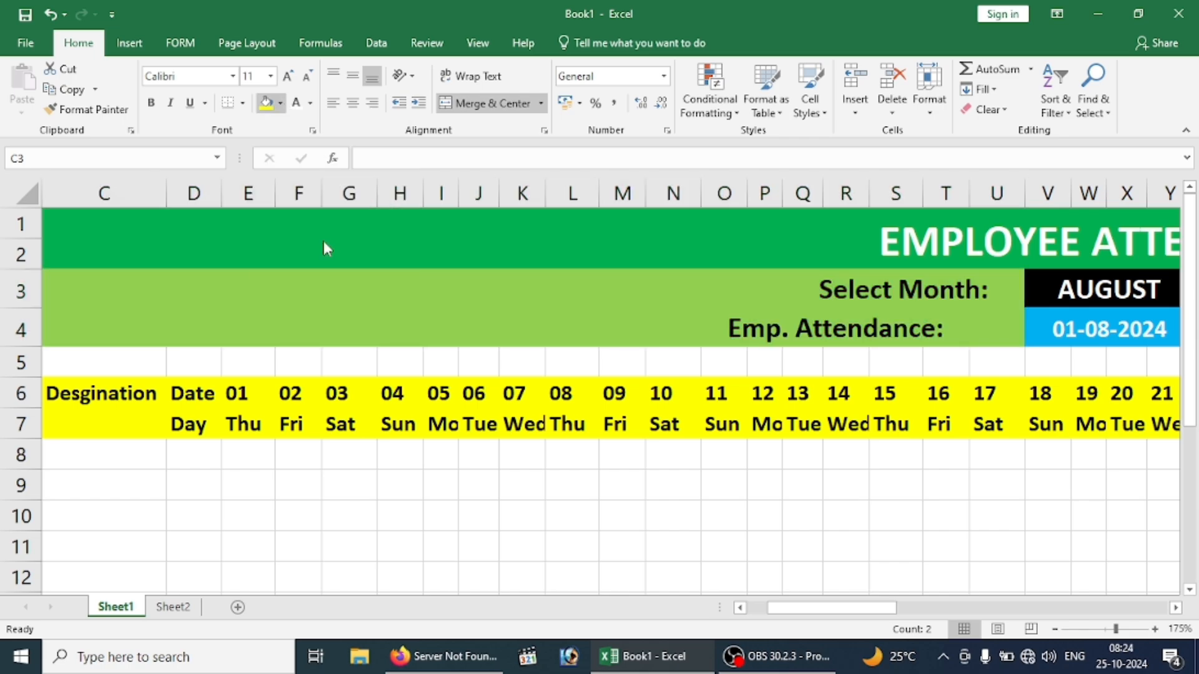
# Apply the same light green fill to Z3:AC4 around the Select Year and From labels.
pyautogui.click(498, 274)
pyautogui.press('Right')
pyautogui.press('Right')
pyautogui.press('Right')
pyautogui.press('Right')
pyautogui.press('Right')
pyautogui.press('Right')
pyautogui.press('Right')
pyautogui.press('Right')
pyautogui.press('Right')
pyautogui.press('Right')
pyautogui.press('Right')
pyautogui.press('Right')
pyautogui.press('Right')
pyautogui.press('Right')
pyautogui.press('Right')
pyautogui.press('Right')
pyautogui.press('Right')
pyautogui.press('Right')
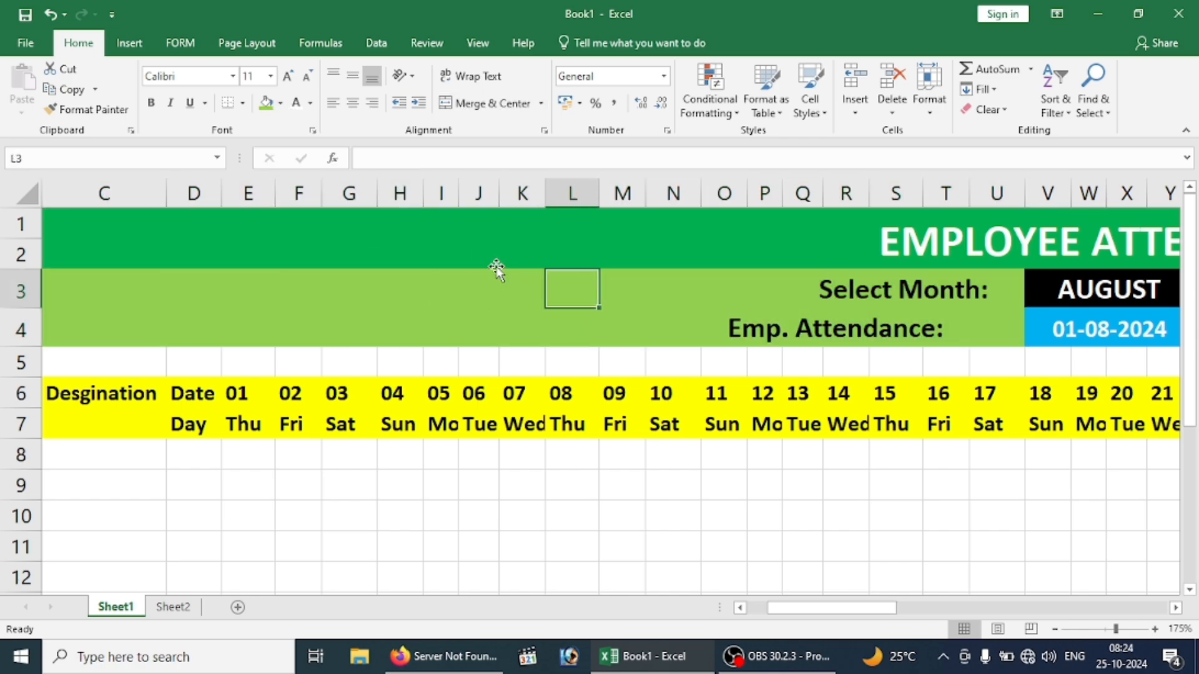
pyautogui.moveTo(460, 283); pyautogui.dragTo(613, 329)
pyautogui.click(266, 103)
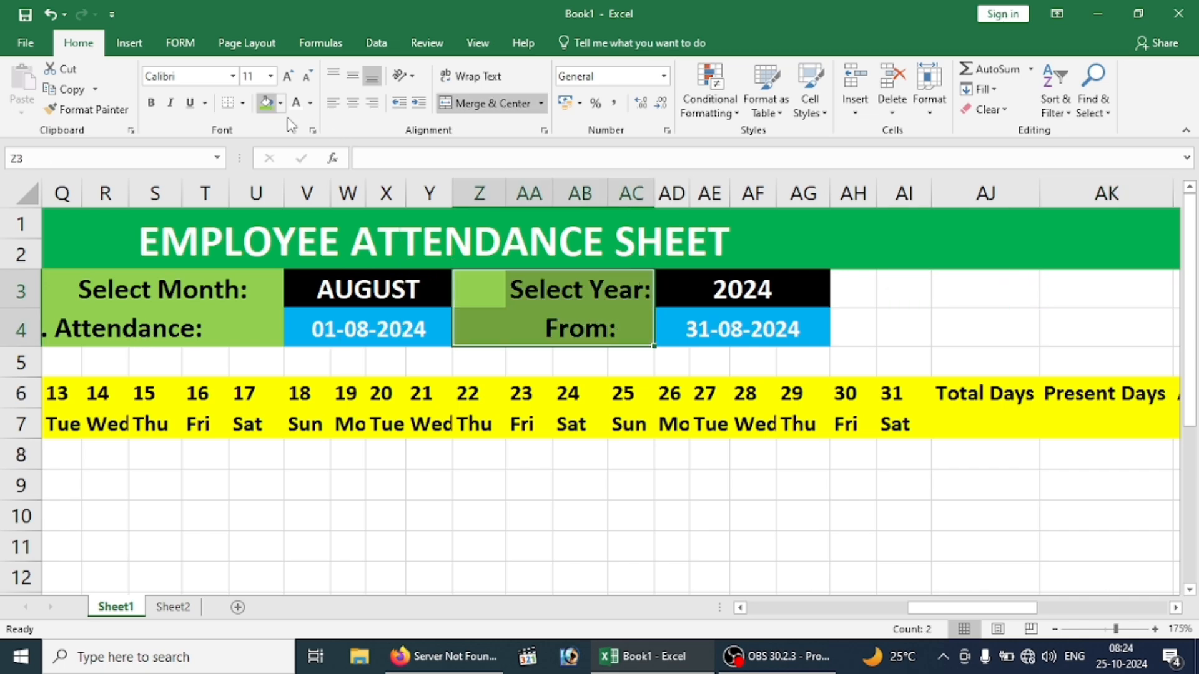
# Apply the same light green fill to AH3:AP4, up to the Total Work Days column.
pyautogui.moveTo(852, 290); pyautogui.dragTo(844, 312)
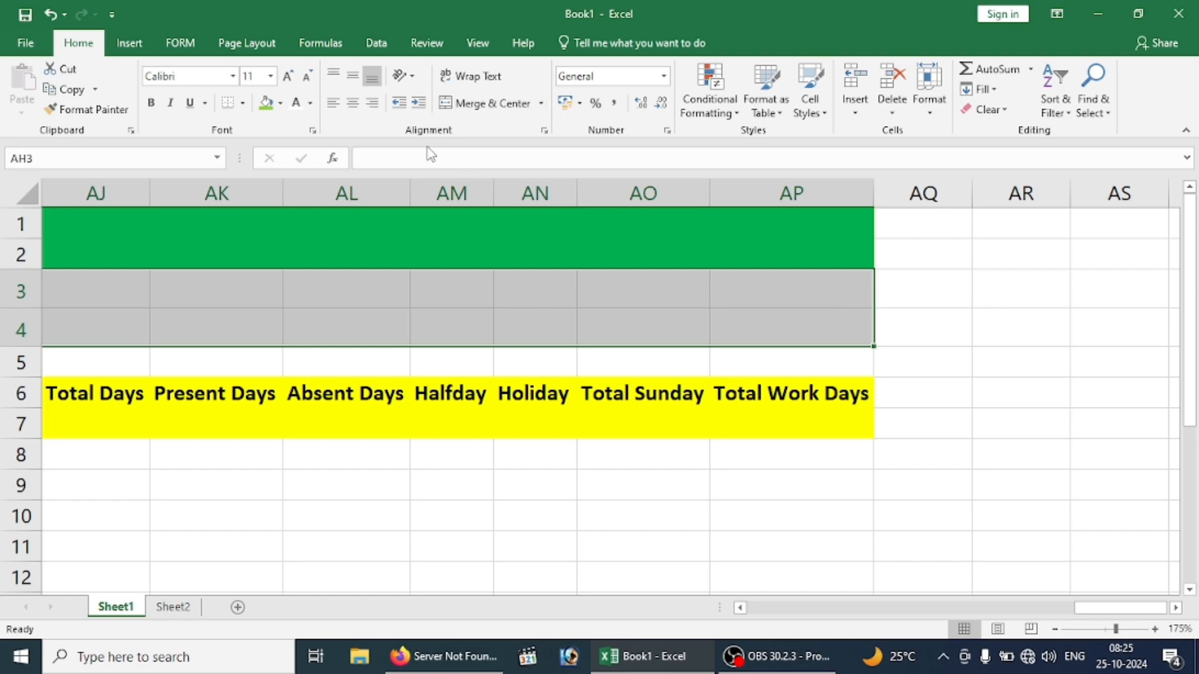
pyautogui.click(266, 103)
pyautogui.click(743, 328)
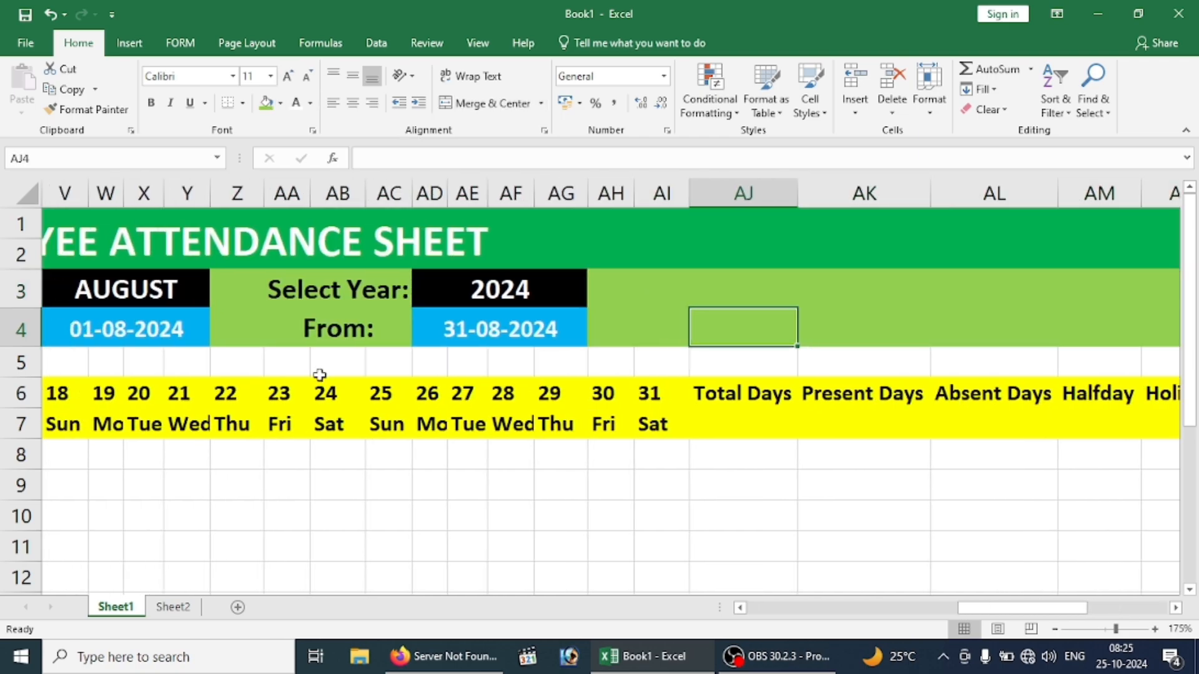
# Delete the blank row 5 between the month and year settings and the yellow header rows.
pyautogui.click(316, 369)
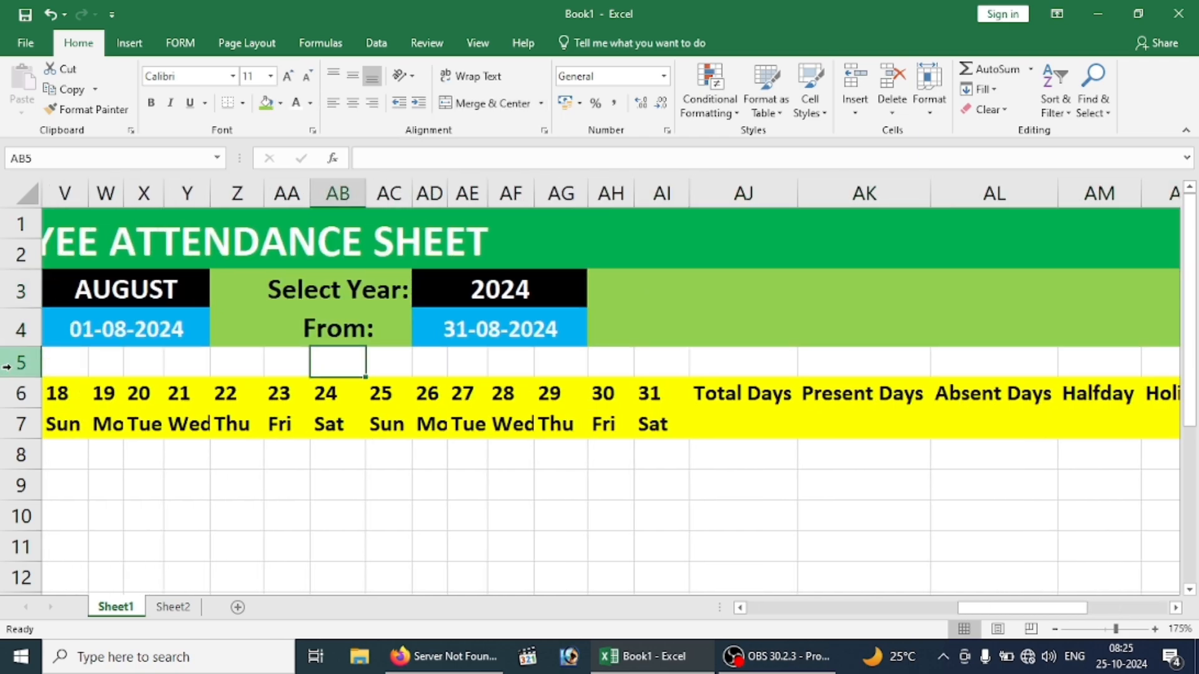
pyautogui.click(10, 367)
pyautogui.click(893, 80)
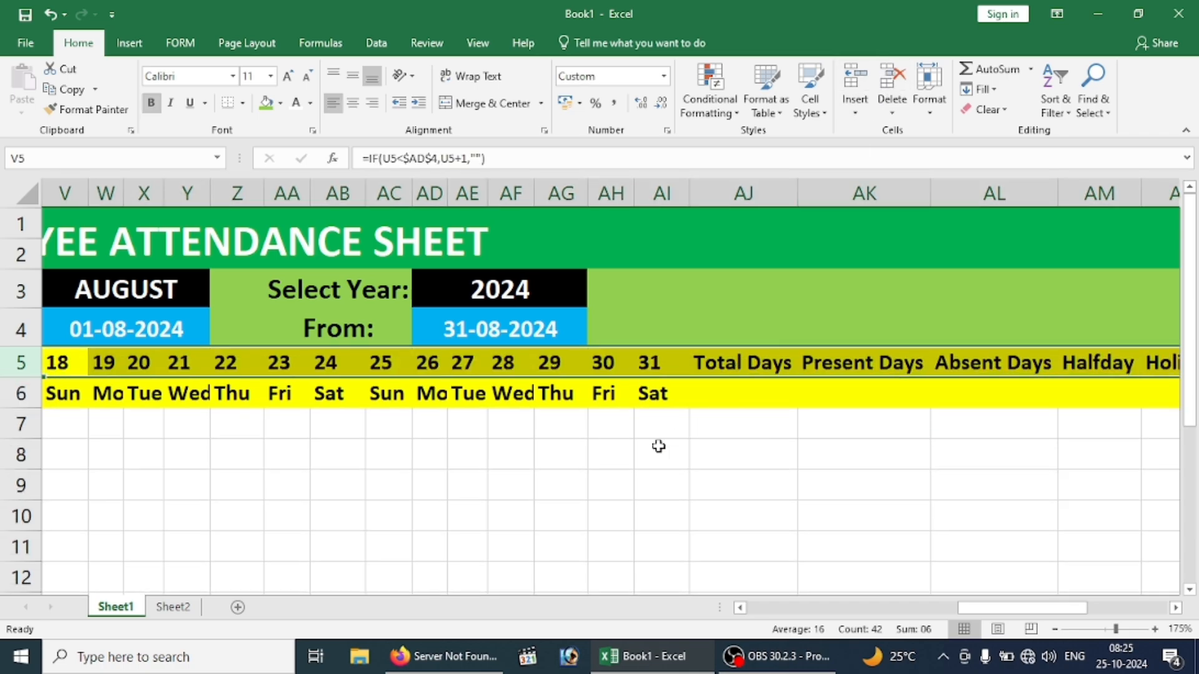
# Apply the light green fill to the remaining white cells A3:B4 above the Emp. Id and Emp Name headers.
pyautogui.click(601, 447)
pyautogui.press('Left')
pyautogui.press('Left')
pyautogui.press('Left')
pyautogui.press('Left')
pyautogui.press('Left')
pyautogui.press('Left')
pyautogui.press('Left')
pyautogui.press('Left')
pyautogui.press('Left')
pyautogui.press('Left')
pyautogui.press('Left')
pyautogui.press('Left')
pyautogui.press('Left')
pyautogui.press('Left')
pyautogui.press('Left')
pyautogui.press('Left')
pyautogui.press('Left')
pyautogui.press('Left')
pyautogui.press('Left')
pyautogui.press('Left')
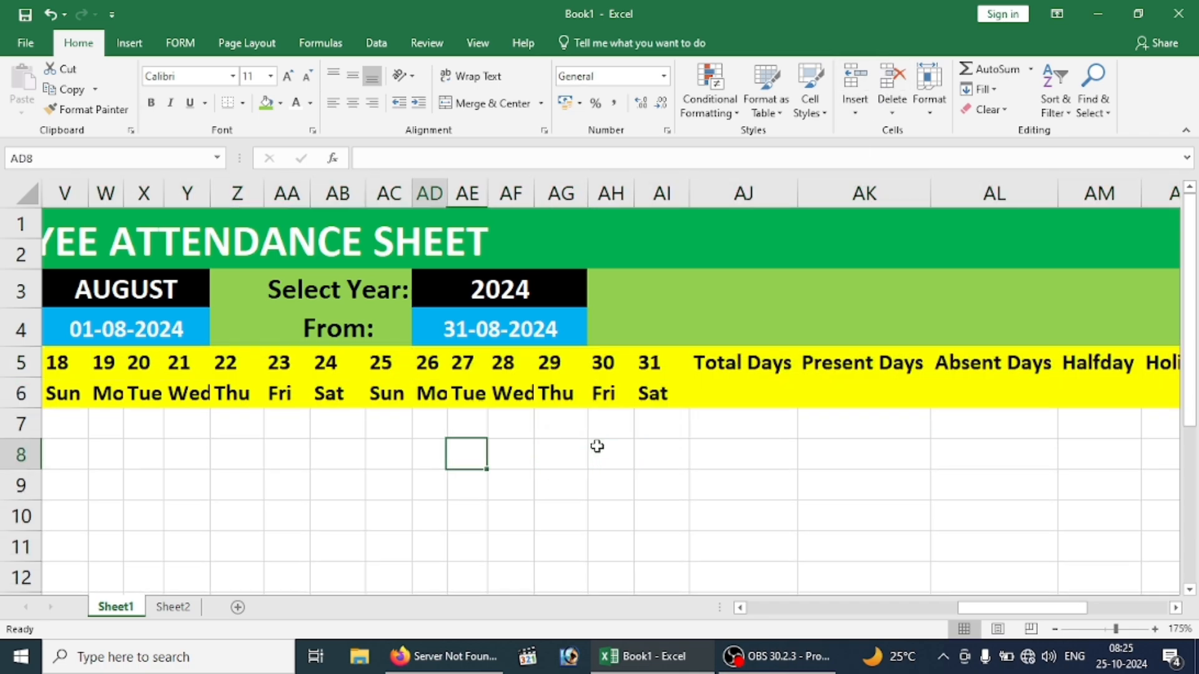
pyautogui.click(361, 401)
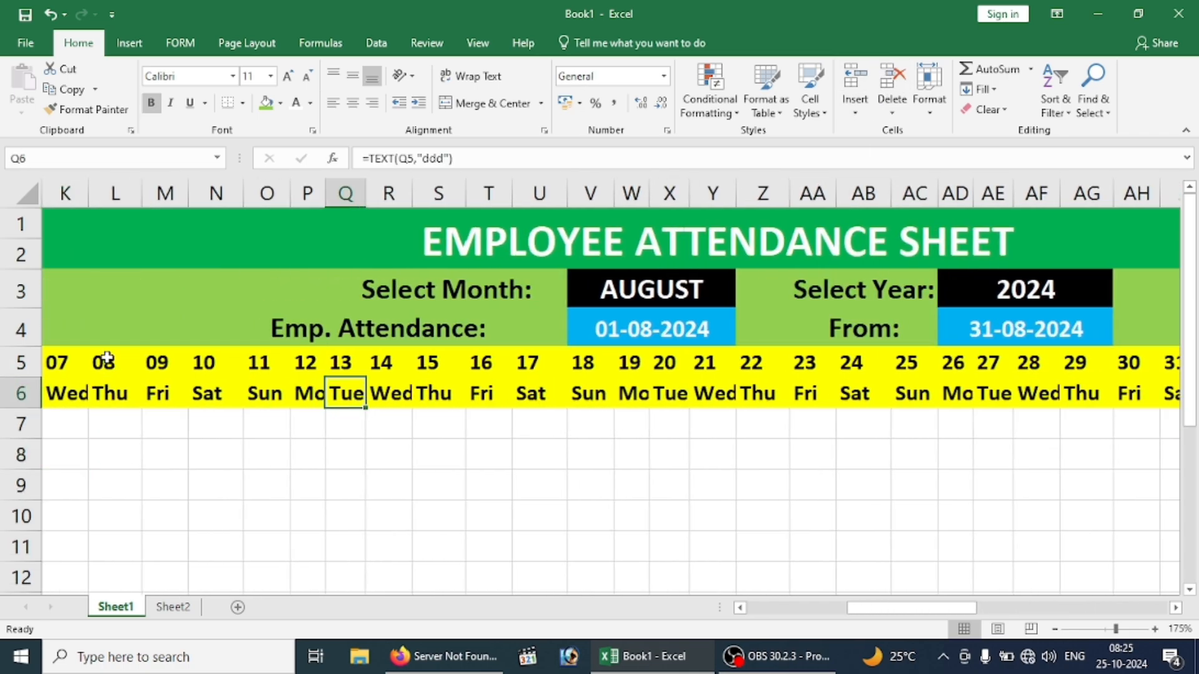
pyautogui.click(61, 366)
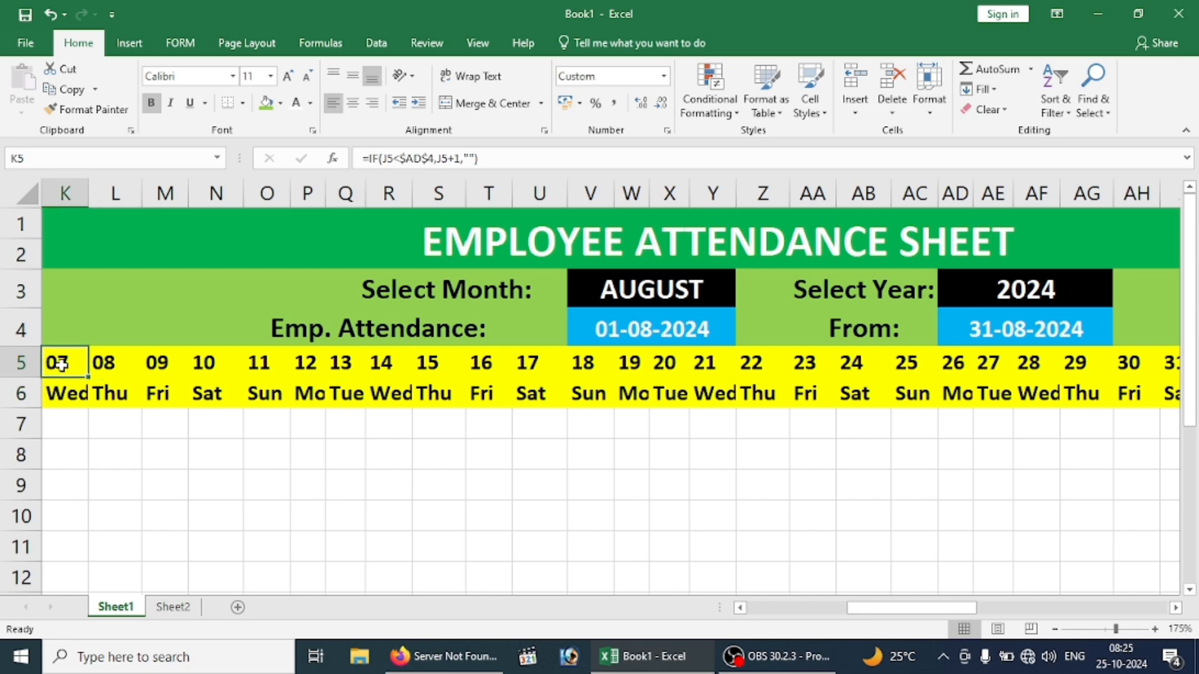
pyautogui.press('Left')
pyautogui.press('Left')
pyautogui.press('Left')
pyautogui.press('Left')
pyautogui.press('Left')
pyautogui.press('Left')
pyautogui.press('Left')
pyautogui.press('Left')
pyautogui.press('Left')
pyautogui.press('Left')
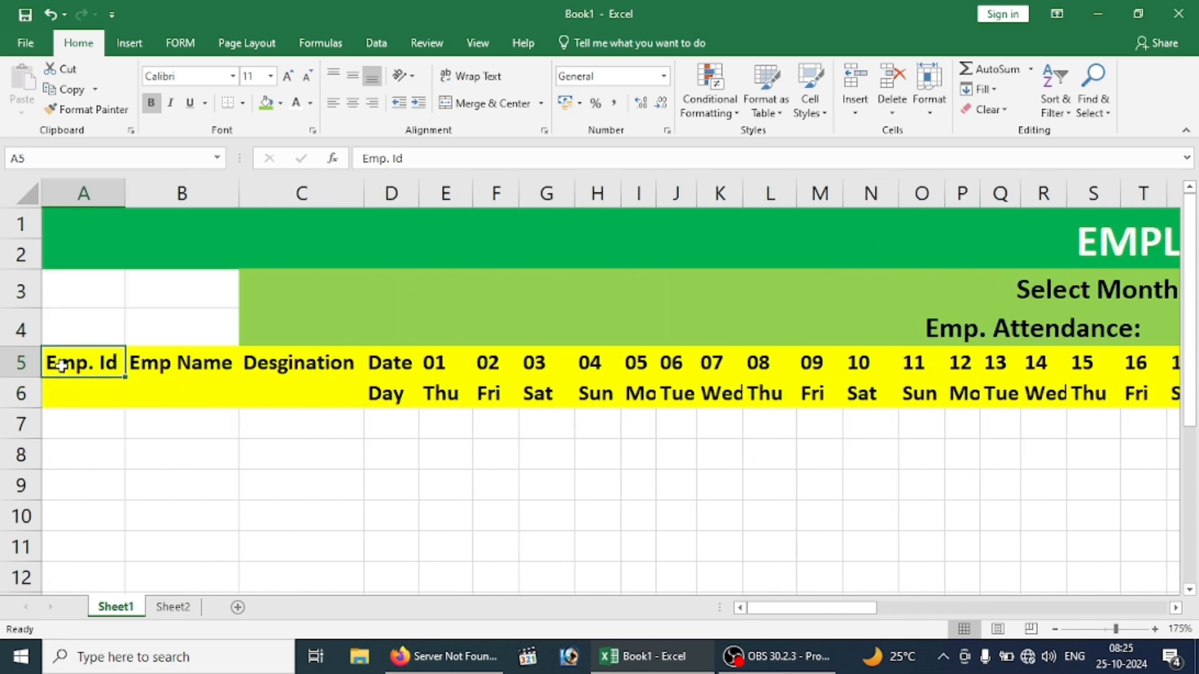
pyautogui.moveTo(80, 300); pyautogui.dragTo(166, 331)
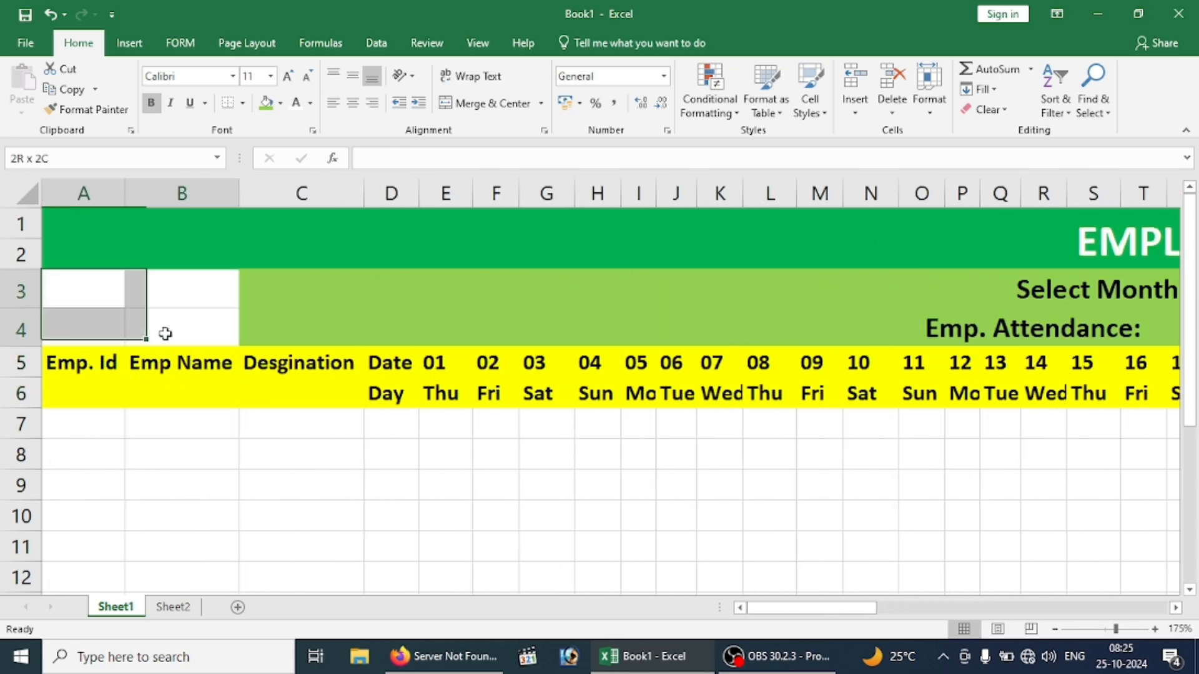
pyautogui.click(266, 103)
pyautogui.click(397, 456)
# AutoFit the column widths to the header cells A5:AP6, from Emp. Id through Total Work Days.
pyautogui.click(1001, 291)
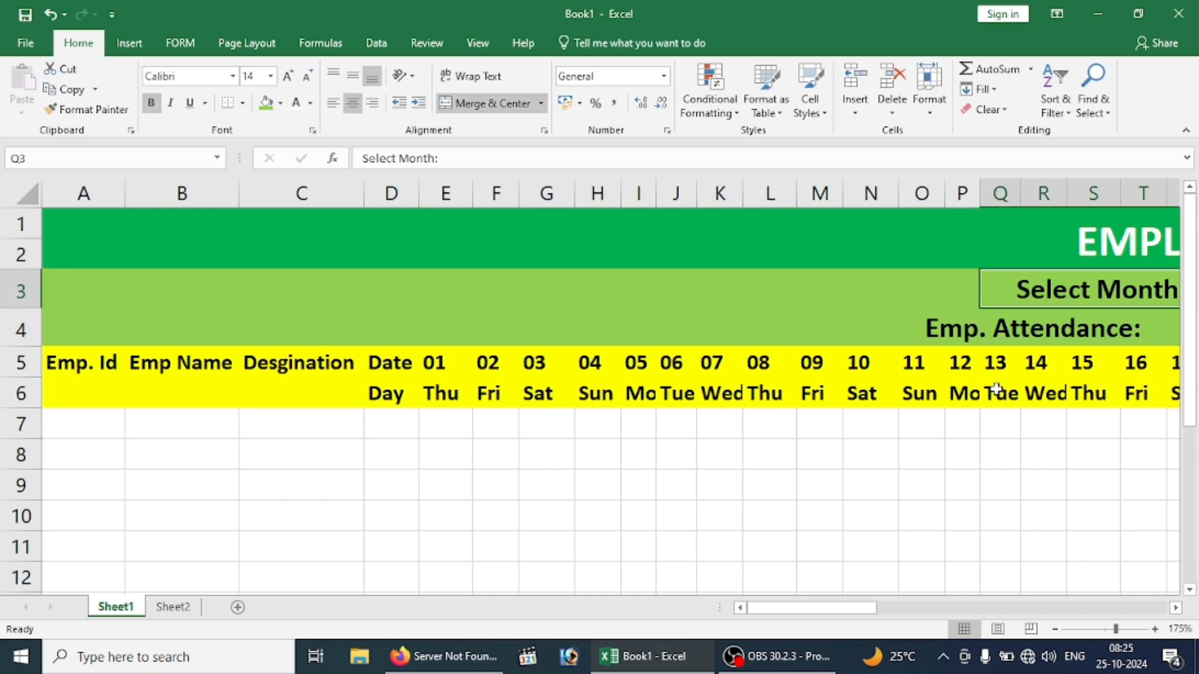
pyautogui.press('Right')
pyautogui.press('Right')
pyautogui.press('Right')
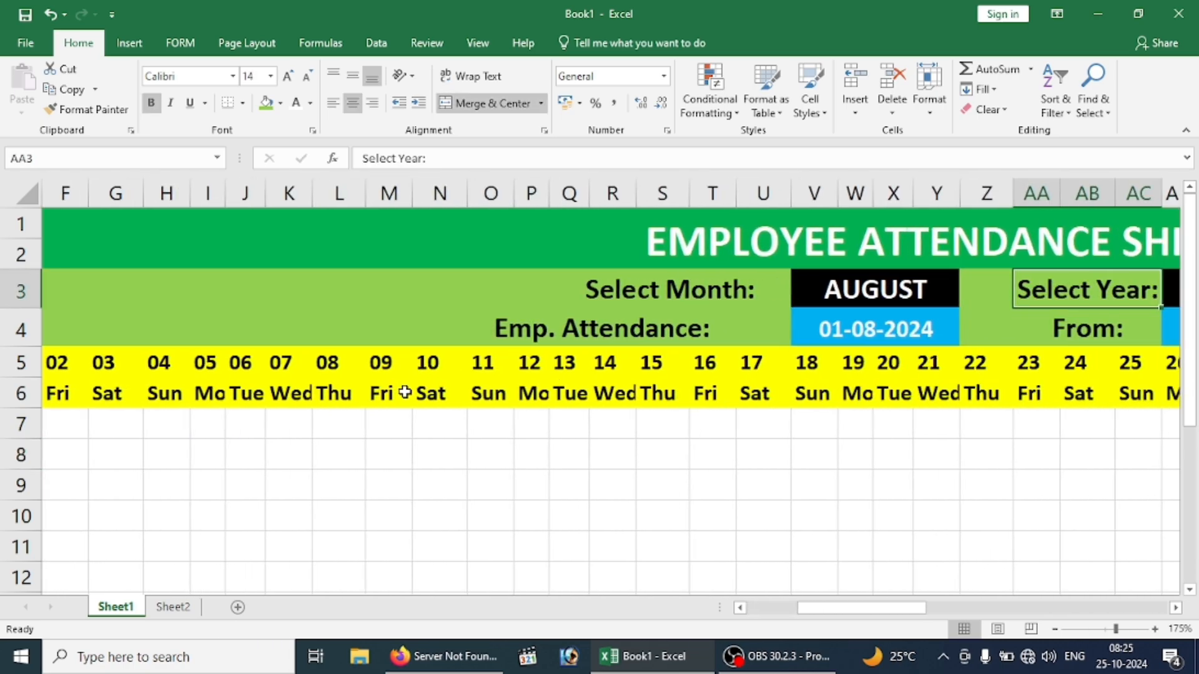
pyautogui.click(78, 364)
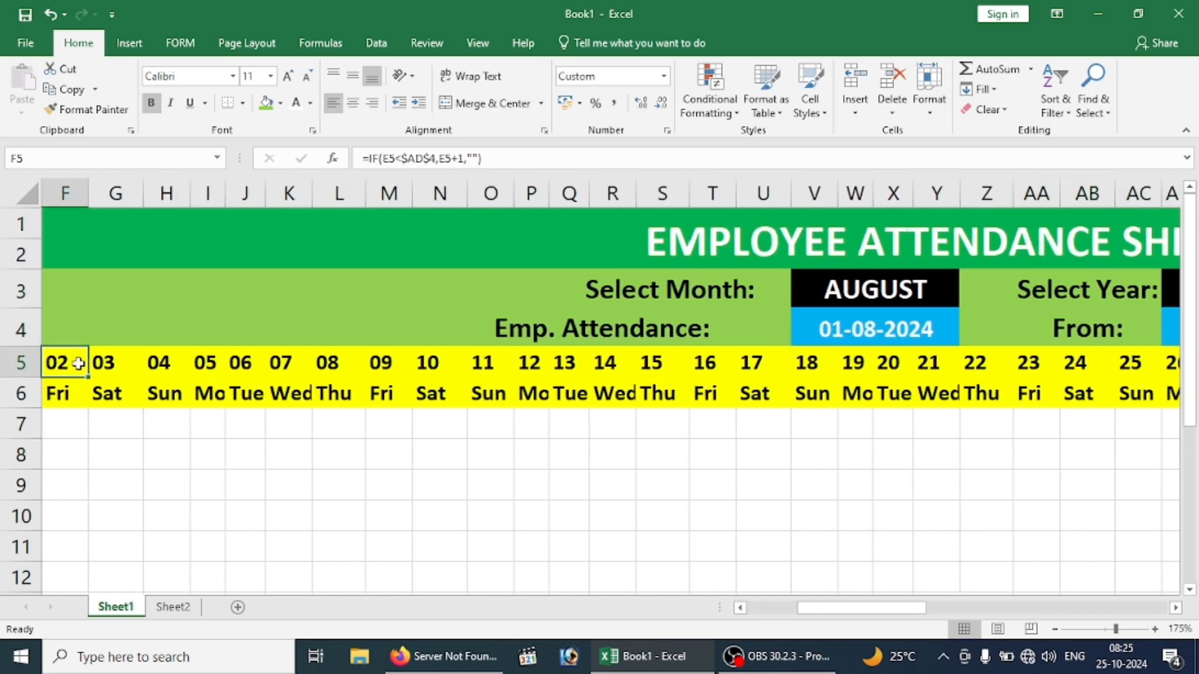
pyautogui.press('Left')
pyautogui.press('Left')
pyautogui.press('Left')
pyautogui.press('Left')
pyautogui.press('Left')
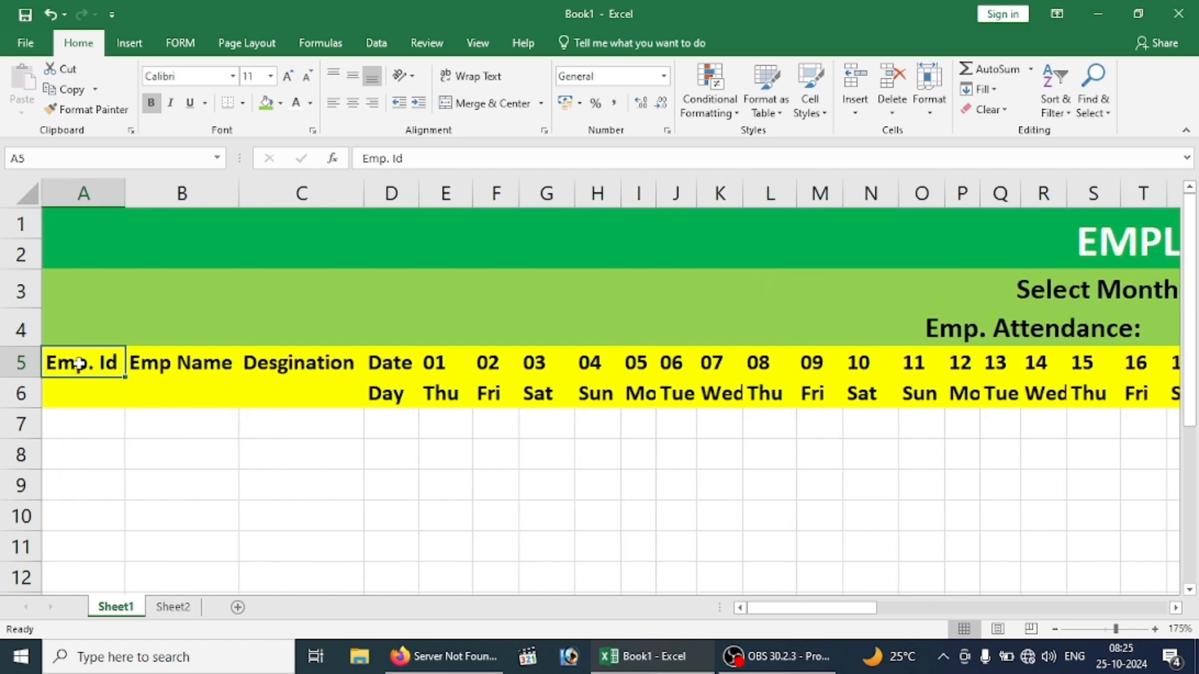
pyautogui.hotkey('ctrl', 'shift', 'Right')
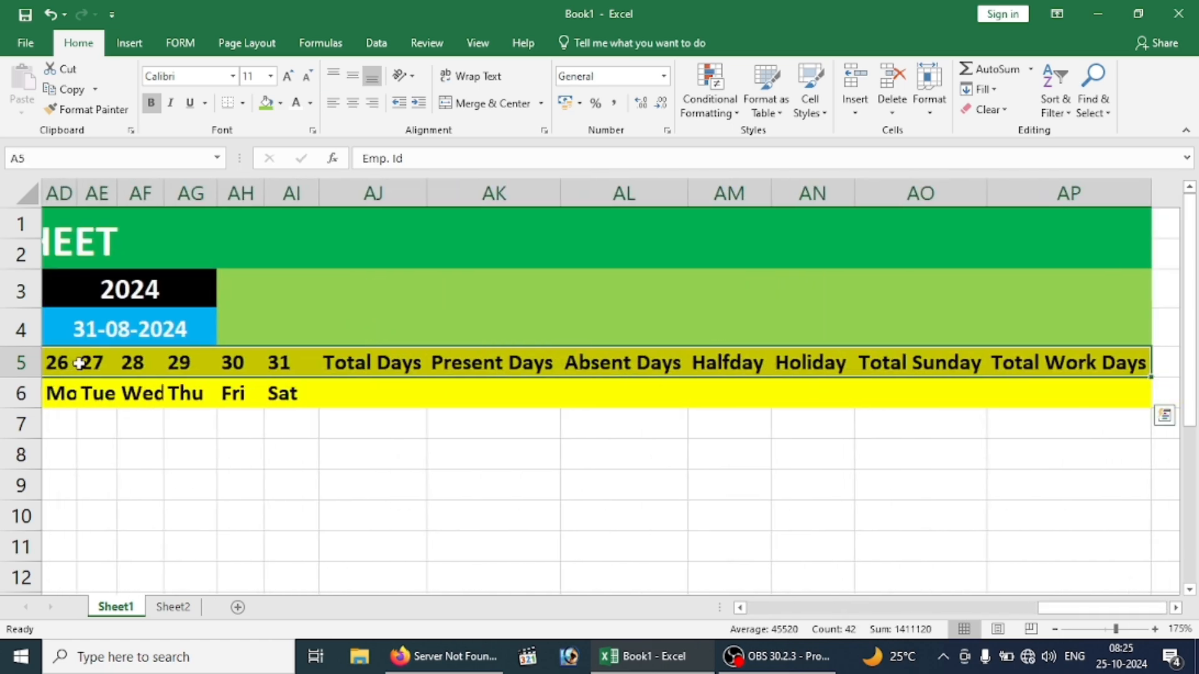
pyautogui.hotkey('ctrl', 'shift', 'Down')
pyautogui.hotkey('ctrl', 'Home')
pyautogui.moveTo(75, 366); pyautogui.dragTo(1056, 400)
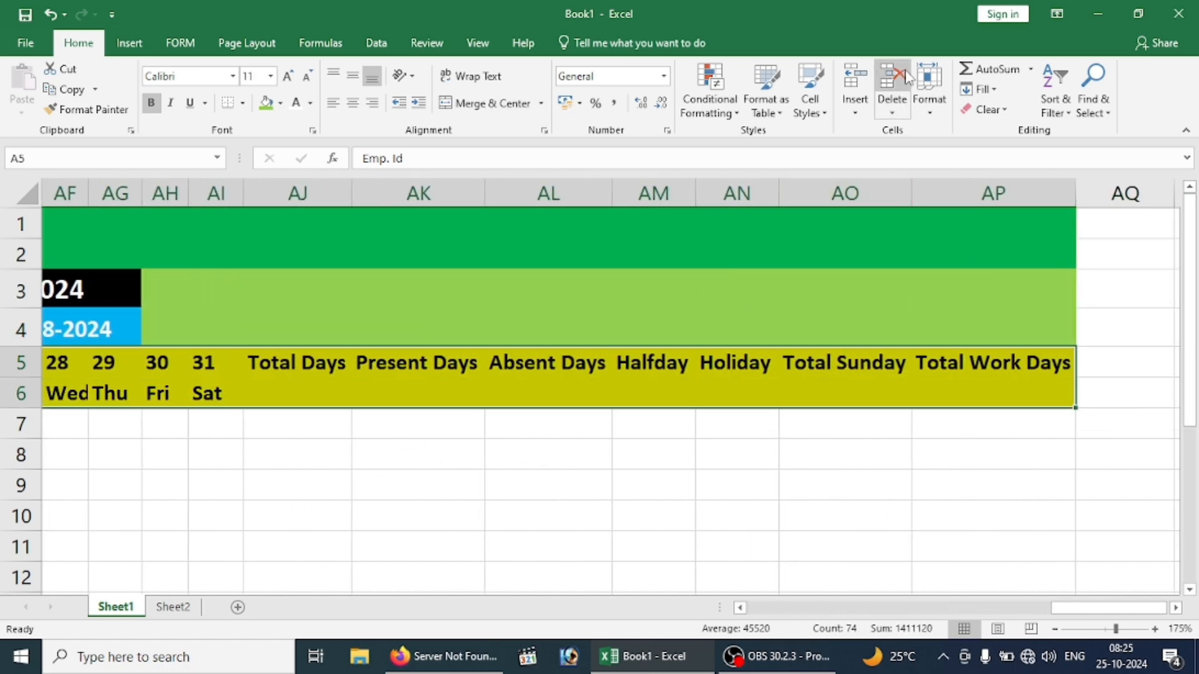
pyautogui.click(929, 94)
pyautogui.click(989, 220)
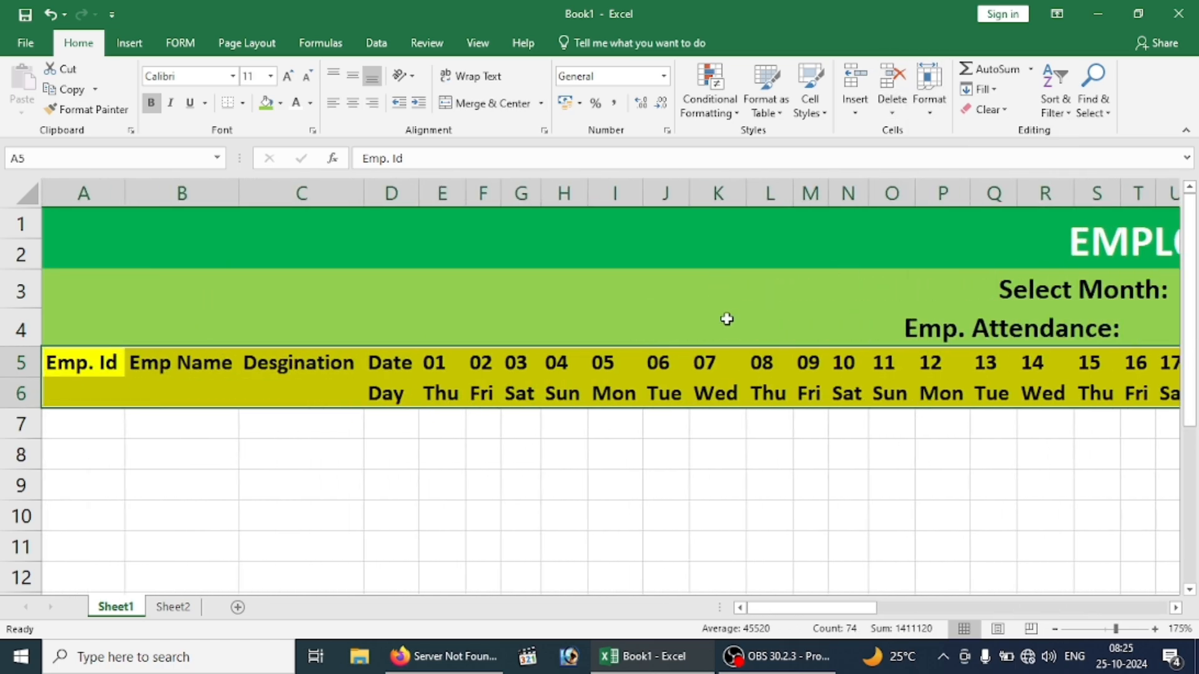
pyautogui.click(531, 487)
# Enter 101 as the first Emp. Id in A7 and fill a series increasing by one down column A, at least to 106 in row 12.
pyautogui.click(92, 424)
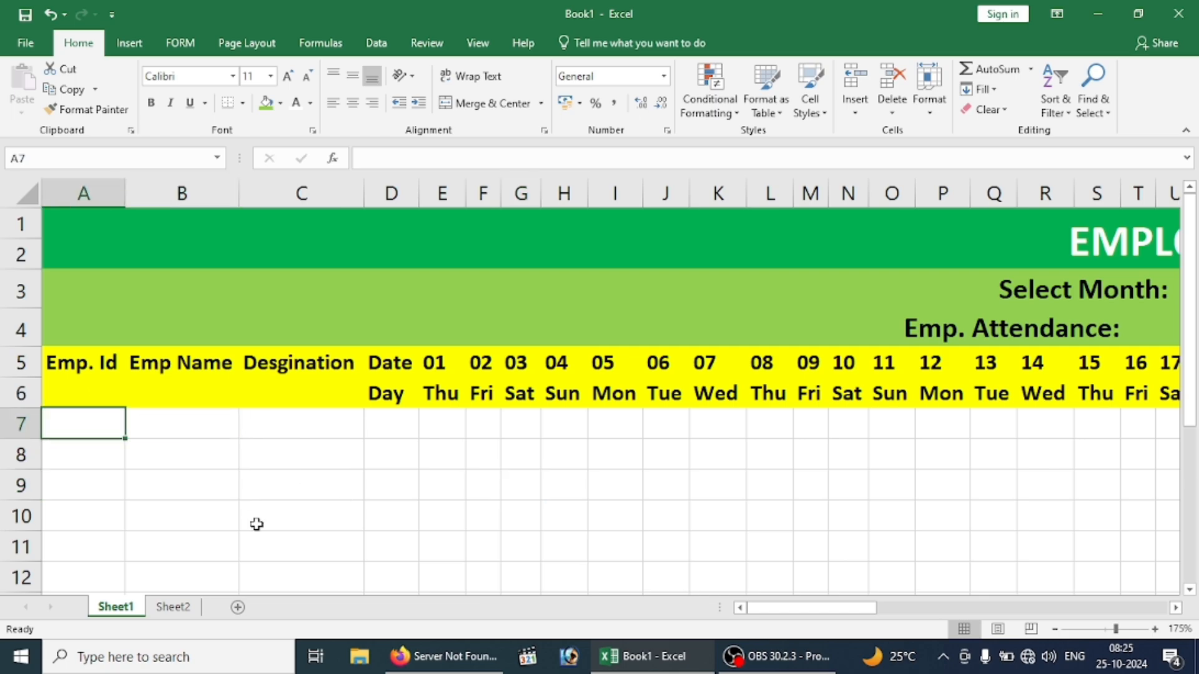
pyautogui.write('101')
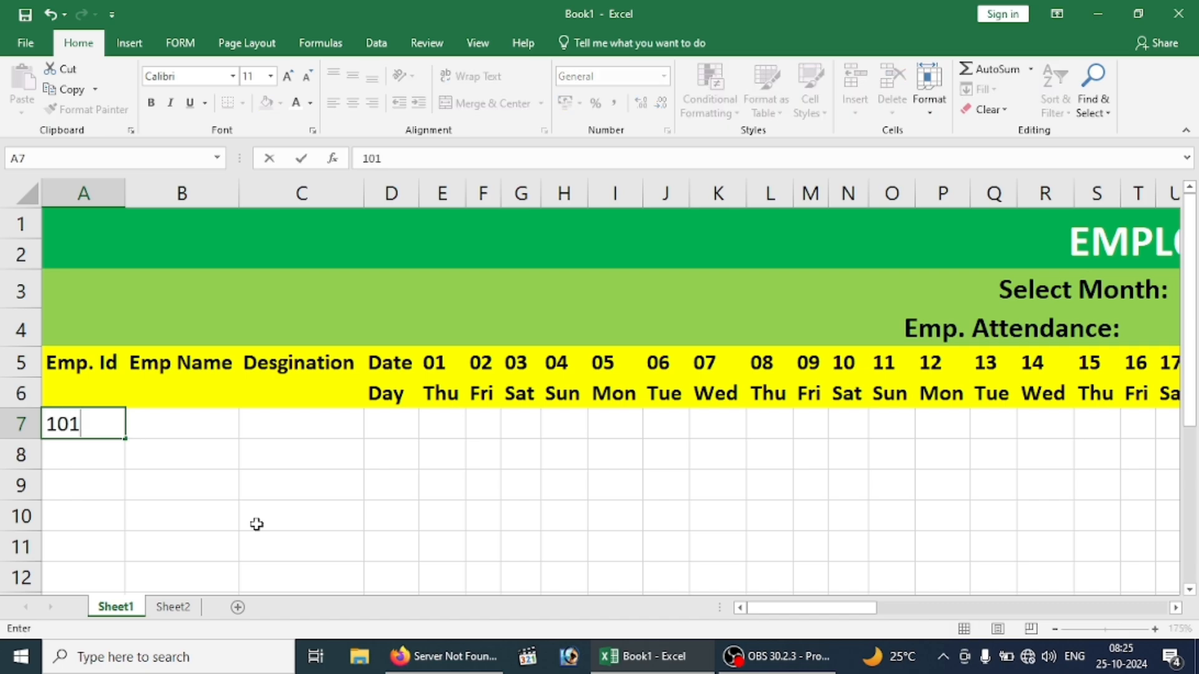
pyautogui.press('Return')
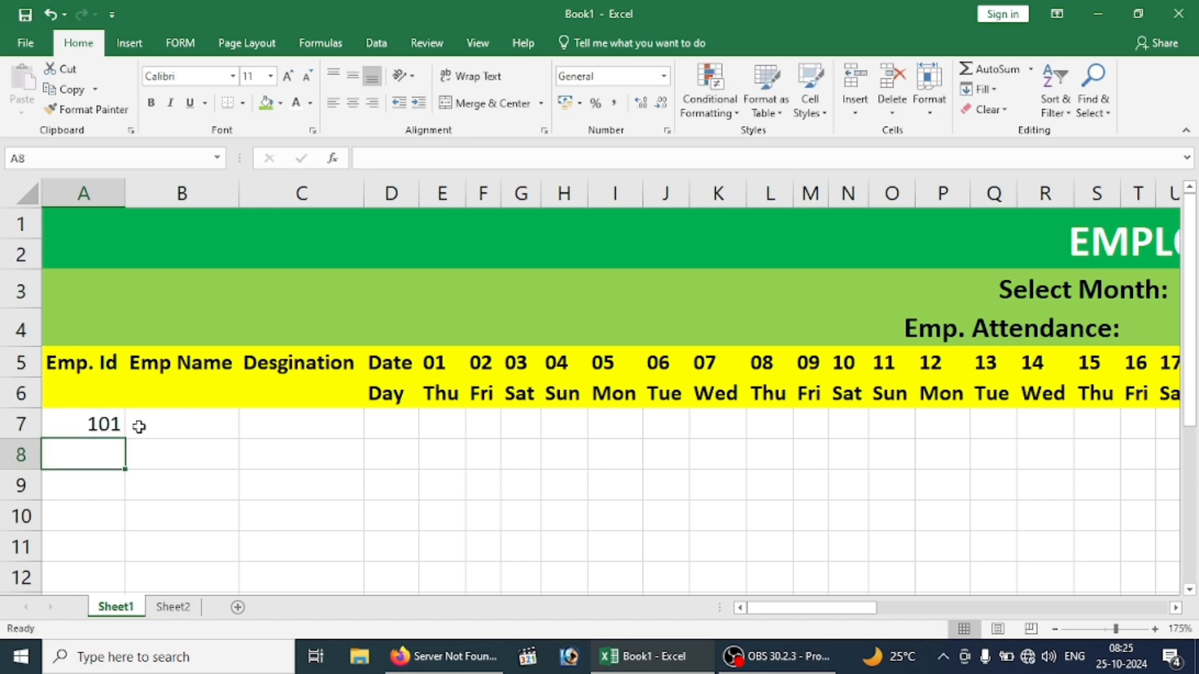
pyautogui.press('Up')
pyautogui.moveTo(127, 439); pyautogui.dragTo(121, 555)
pyautogui.scroll(1, 188, 487)
# Enter the employees' first names in the Emp Name column from B7 down to B11.
pyautogui.click(179, 433)
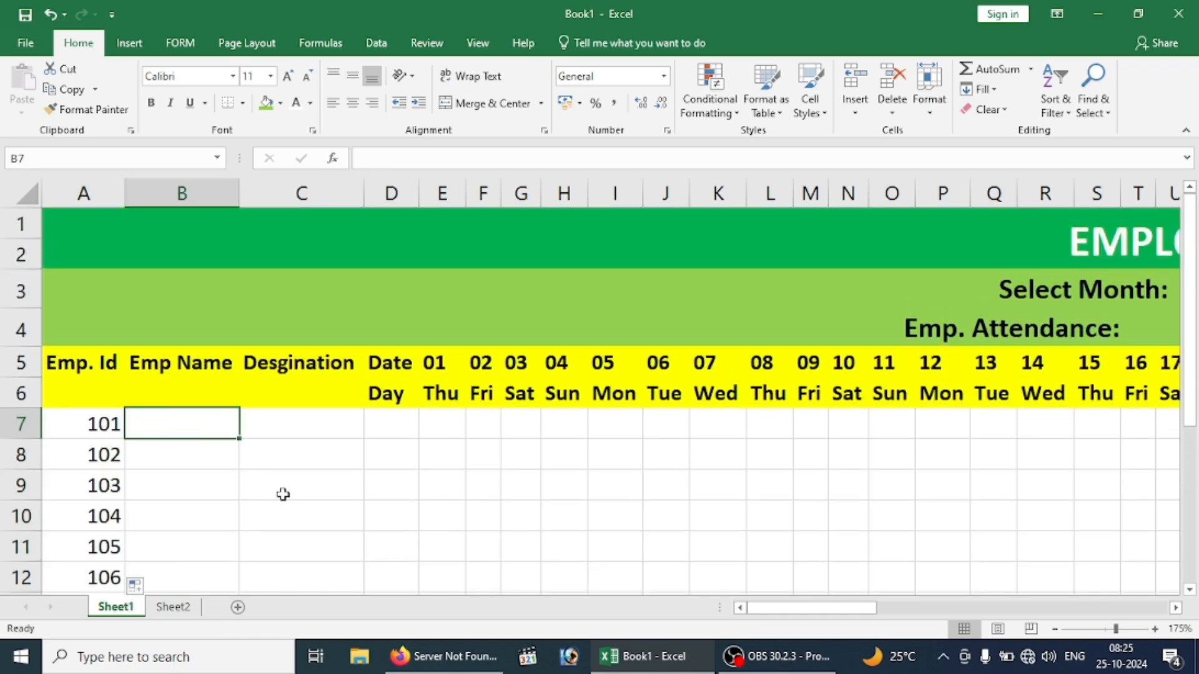
pyautogui.write('ABHISHEK')
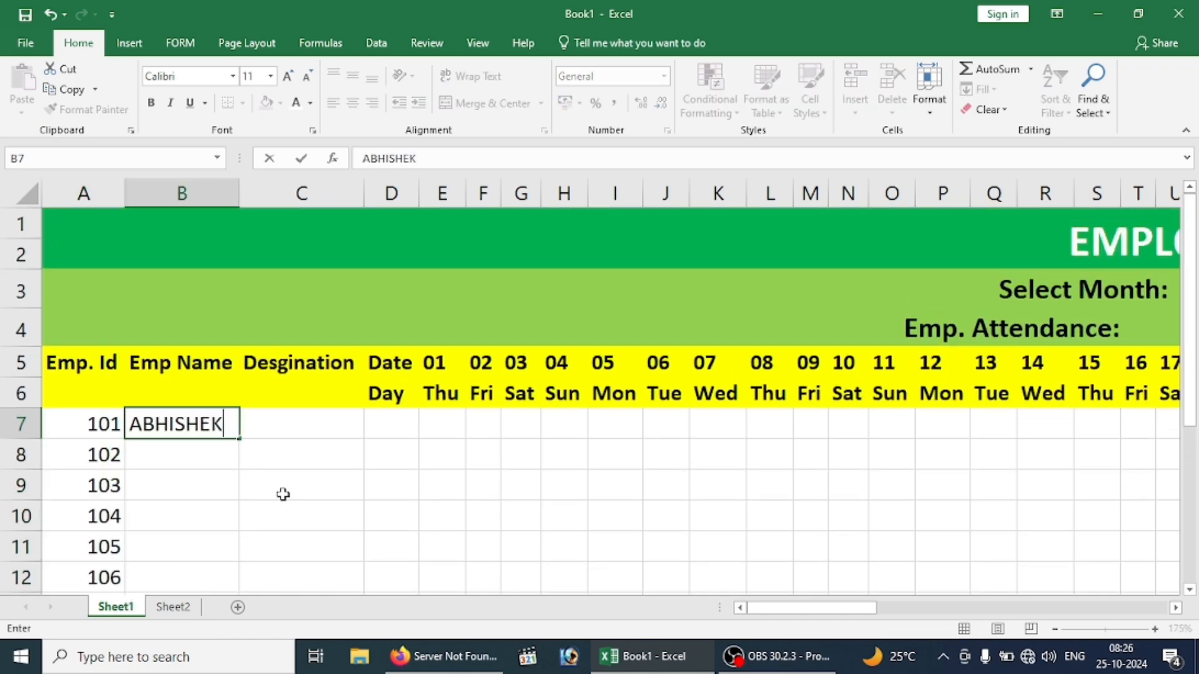
pyautogui.press('Return')
pyautogui.write('RAHUL')
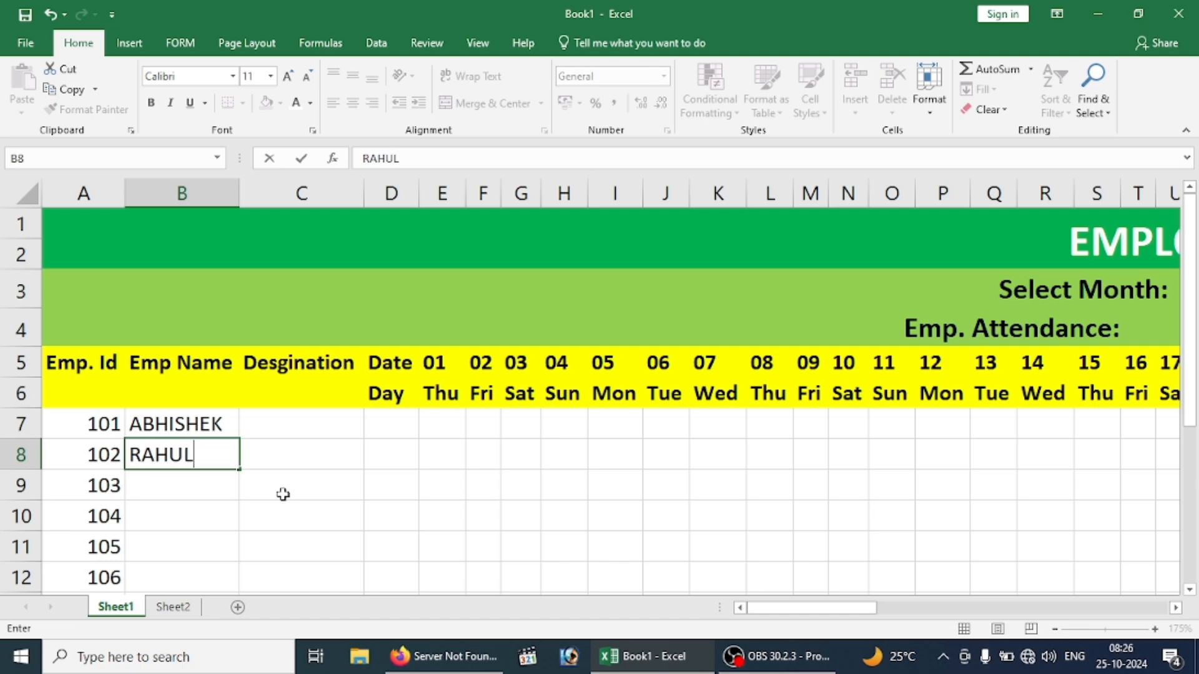
pyautogui.press('Return')
pyautogui.write('DEPAK')
pyautogui.press('Return')
pyautogui.write('ADR')
pyautogui.write('RS')
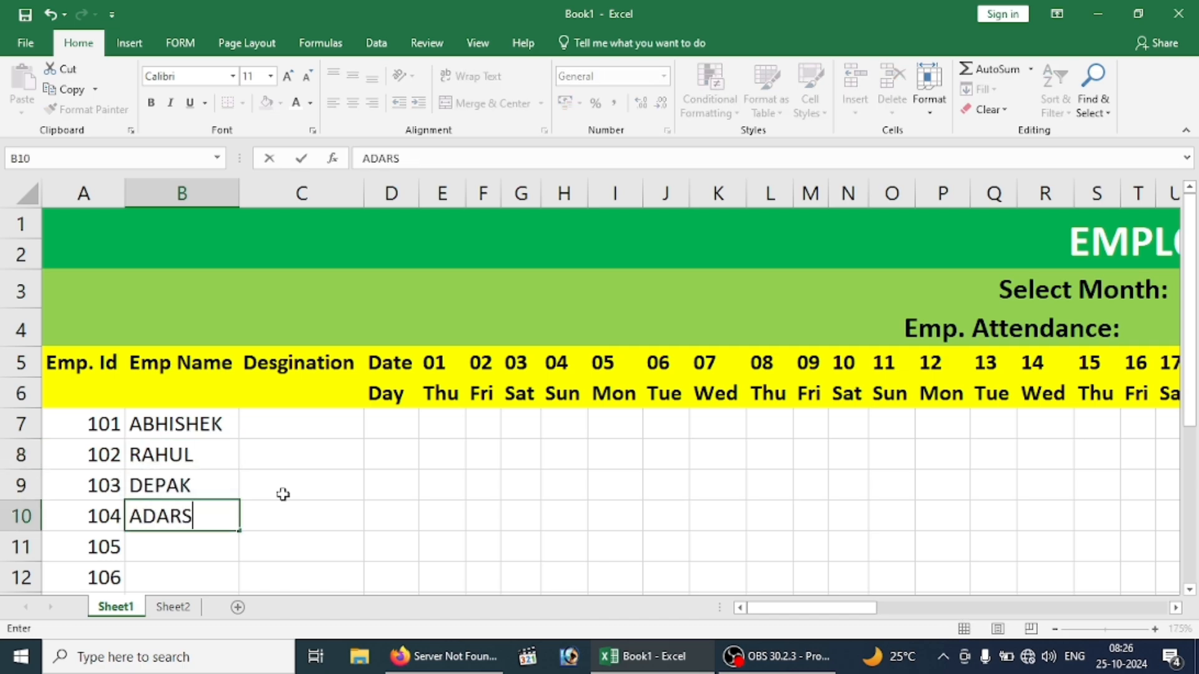
pyautogui.write('H')
pyautogui.press('Return')
pyautogui.write('ABHIN')
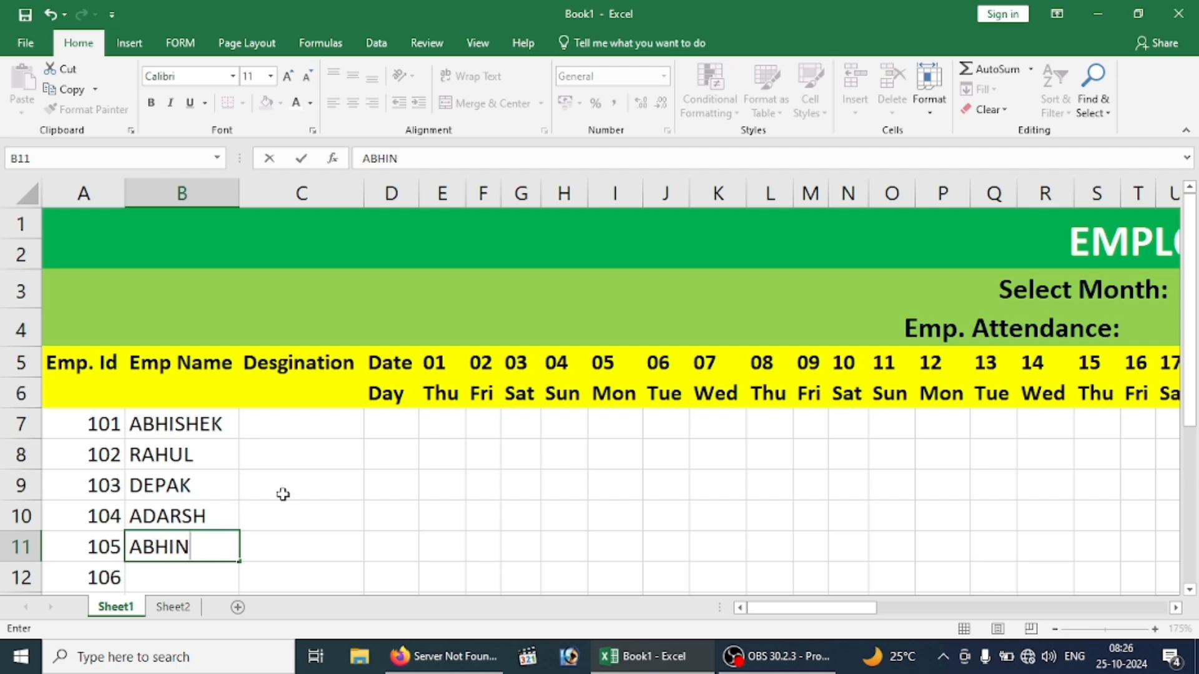
# Complete the Emp Name column by entering the employee names for IDs 105 through 108.
pyautogui.write('AV')
pyautogui.press('Return')
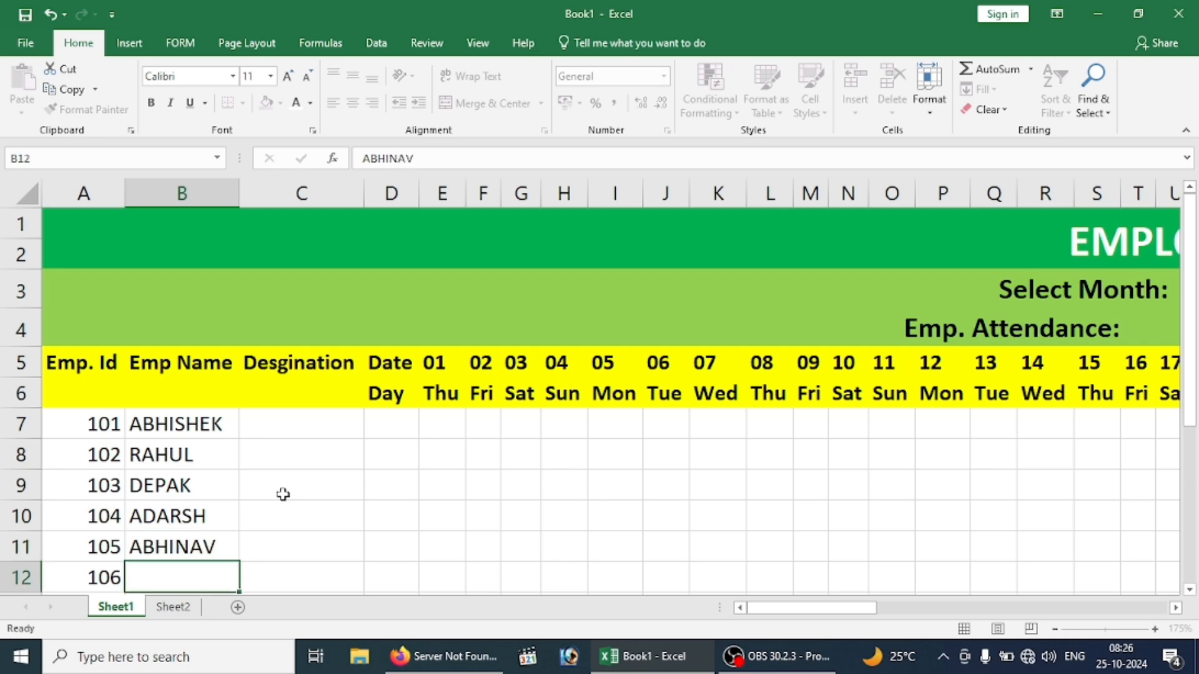
pyautogui.write('RAJ')
pyautogui.press('Return')
pyautogui.write('RAJES')
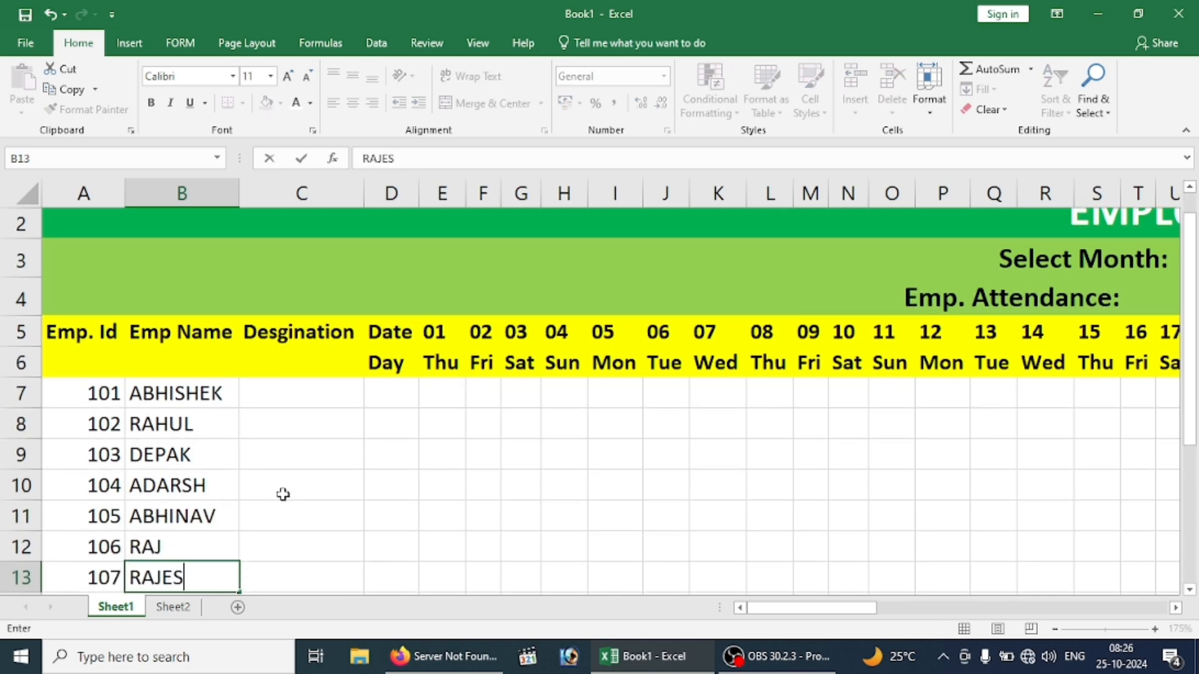
pyautogui.write('H')
pyautogui.press('Return')
pyautogui.write('R')
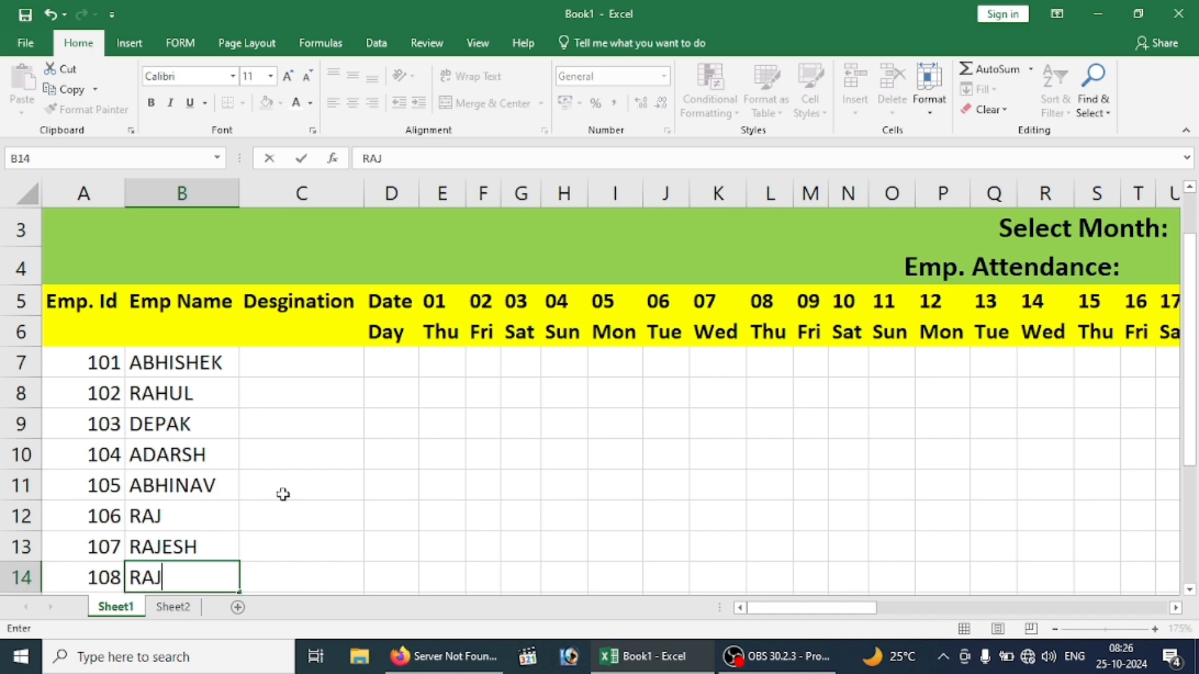
pyautogui.write('AJU')
# Enter the designations for IDs 101 to 105: MANAGER, ACCOUNTANT, and CLERK for the remaining three.
pyautogui.click(296, 362)
pyautogui.write('MANAN')
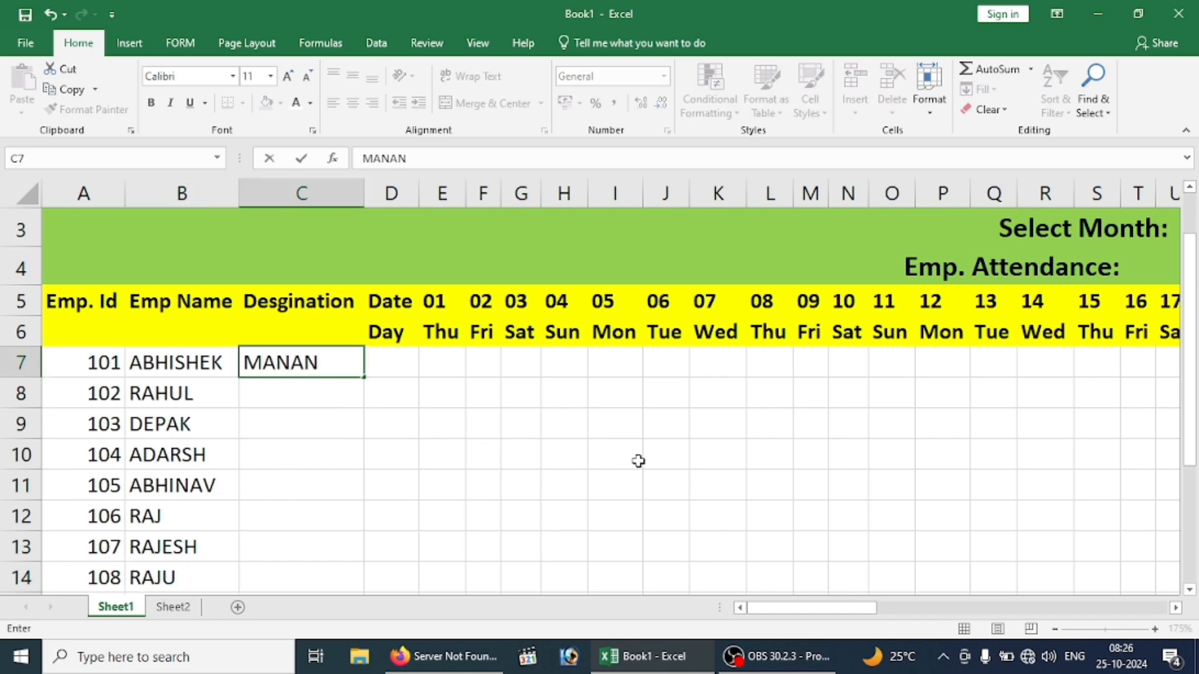
pyautogui.write('ER')
pyautogui.press('Return')
pyautogui.write('ACCOUNTANT')
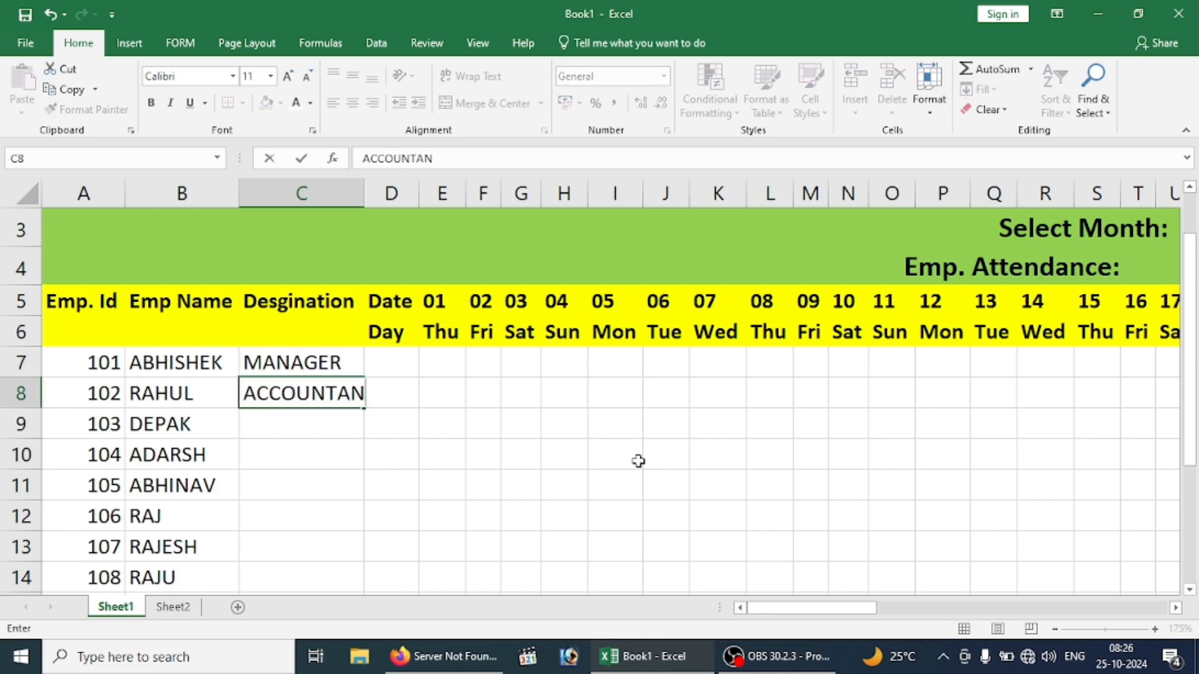
pyautogui.press('Return')
pyautogui.write('CLERK')
pyautogui.press('Return')
pyautogui.write('CLERK')
pyautogui.press('Return')
pyautogui.write('CLERK')
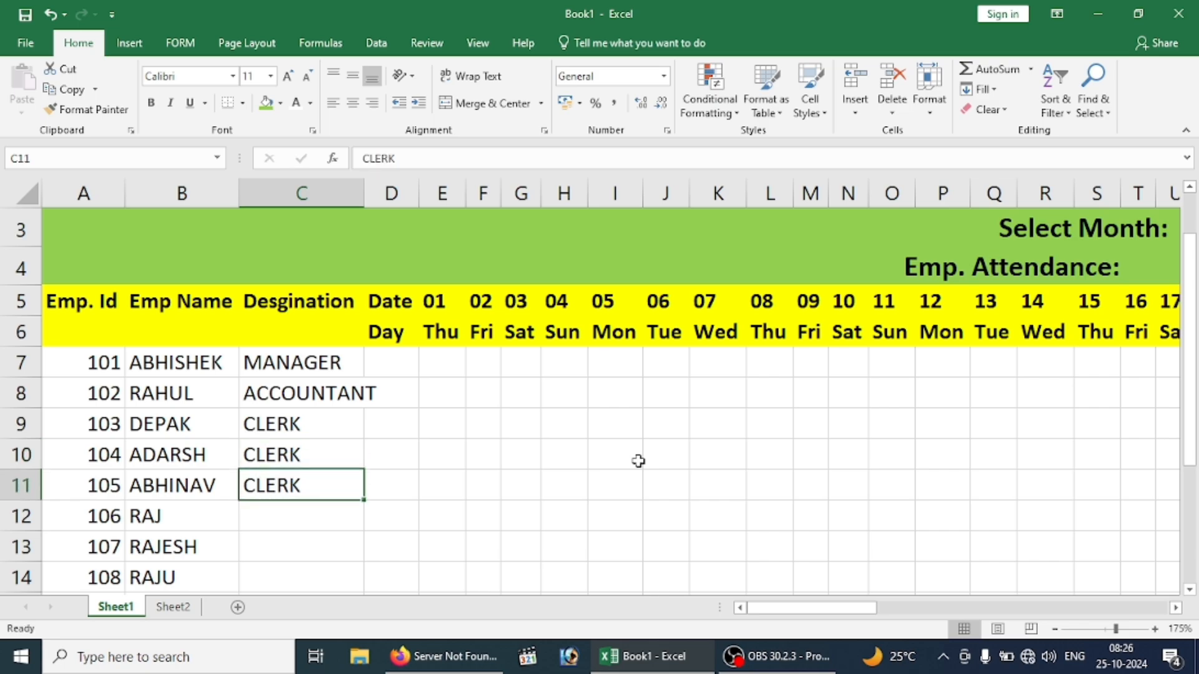
pyautogui.press('Return')
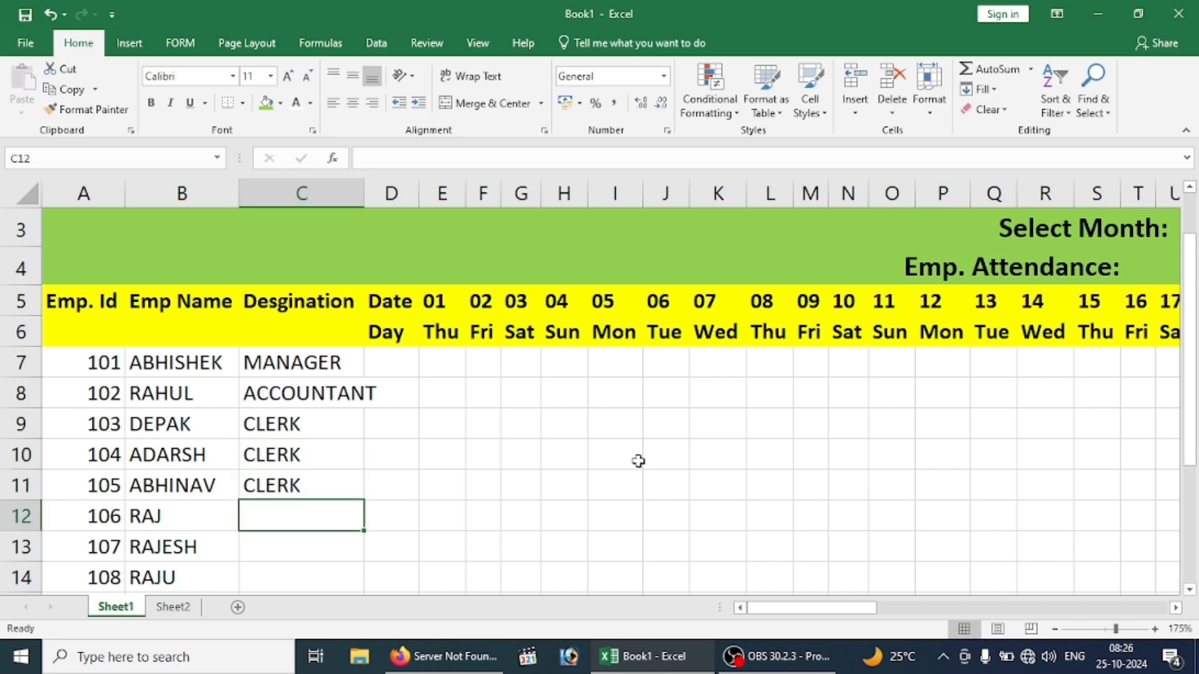
# Enter the designations WORKER, CLERK and PEON for employee IDs 106, 107 and 108.
pyautogui.write('WOR')
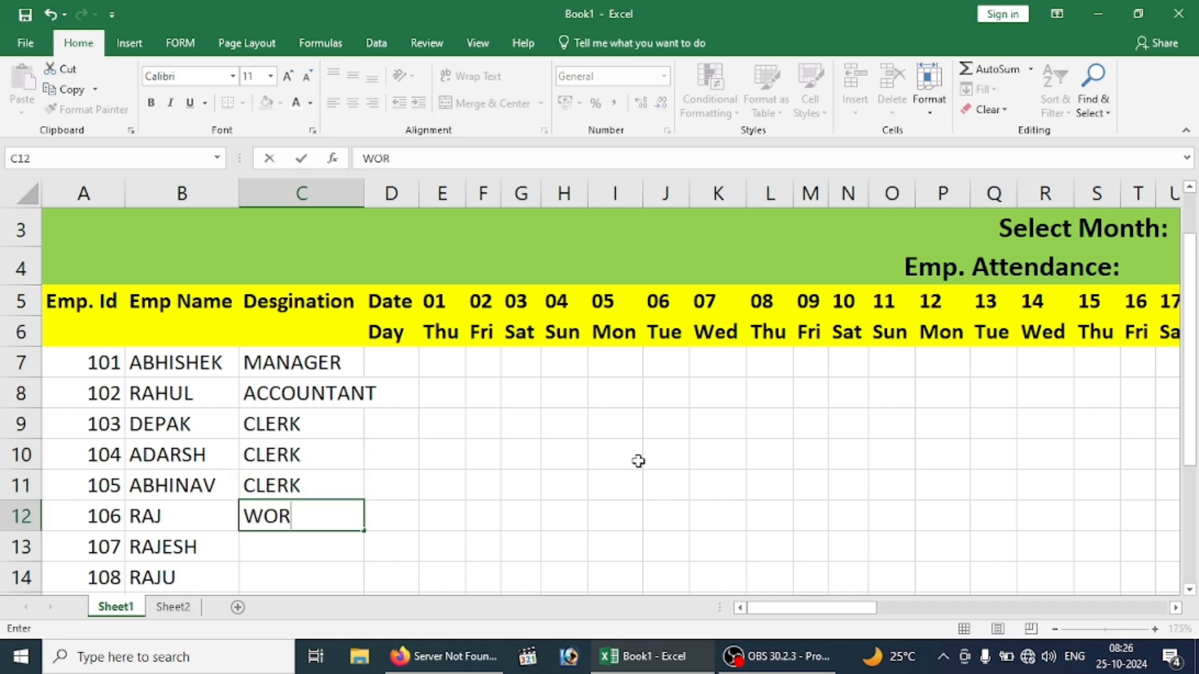
pyautogui.write('KER')
pyautogui.press('Return')
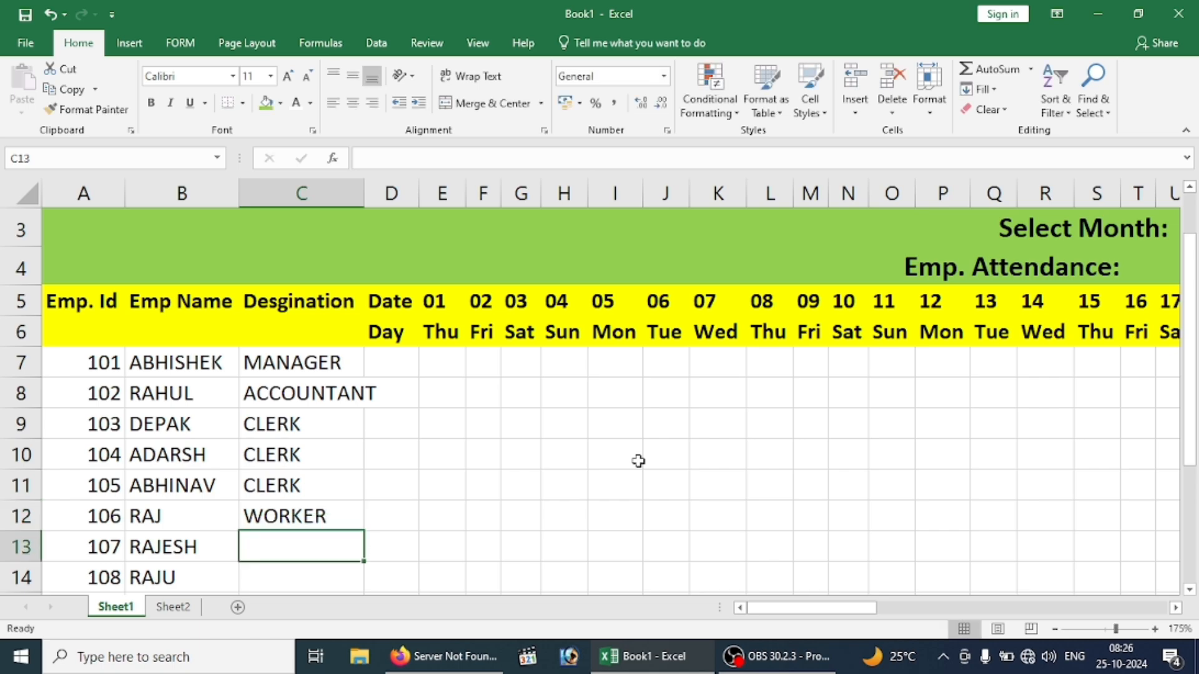
pyautogui.write('CLERK')
pyautogui.press('Return')
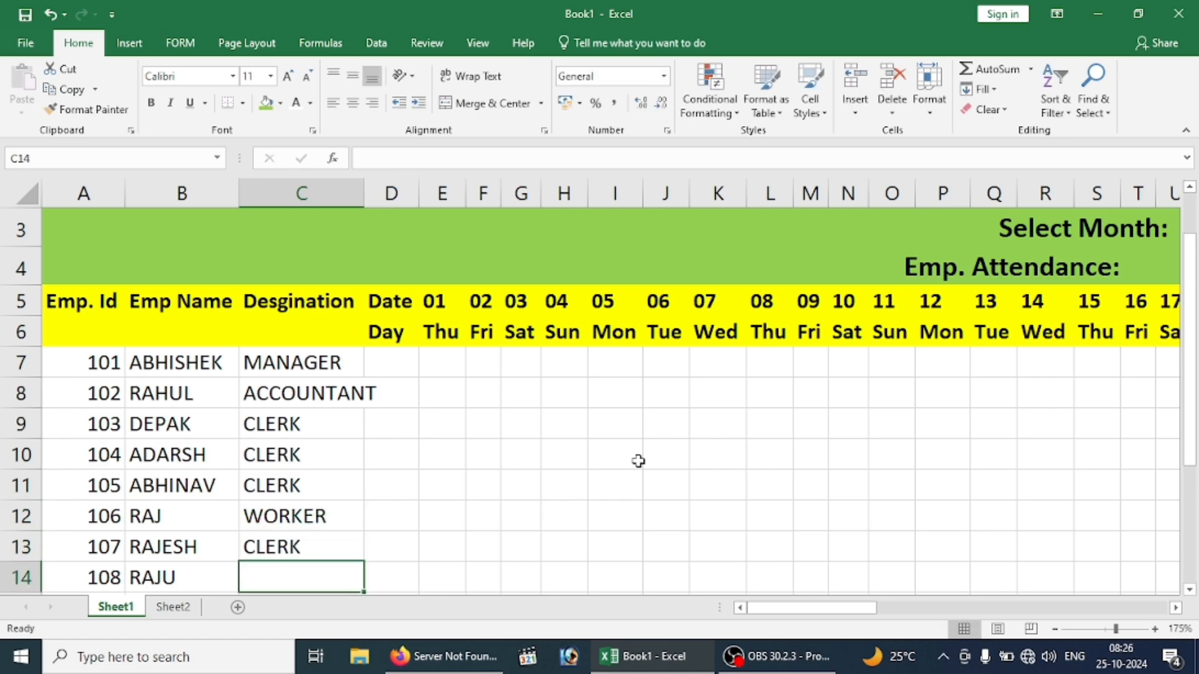
pyautogui.write('PEO')
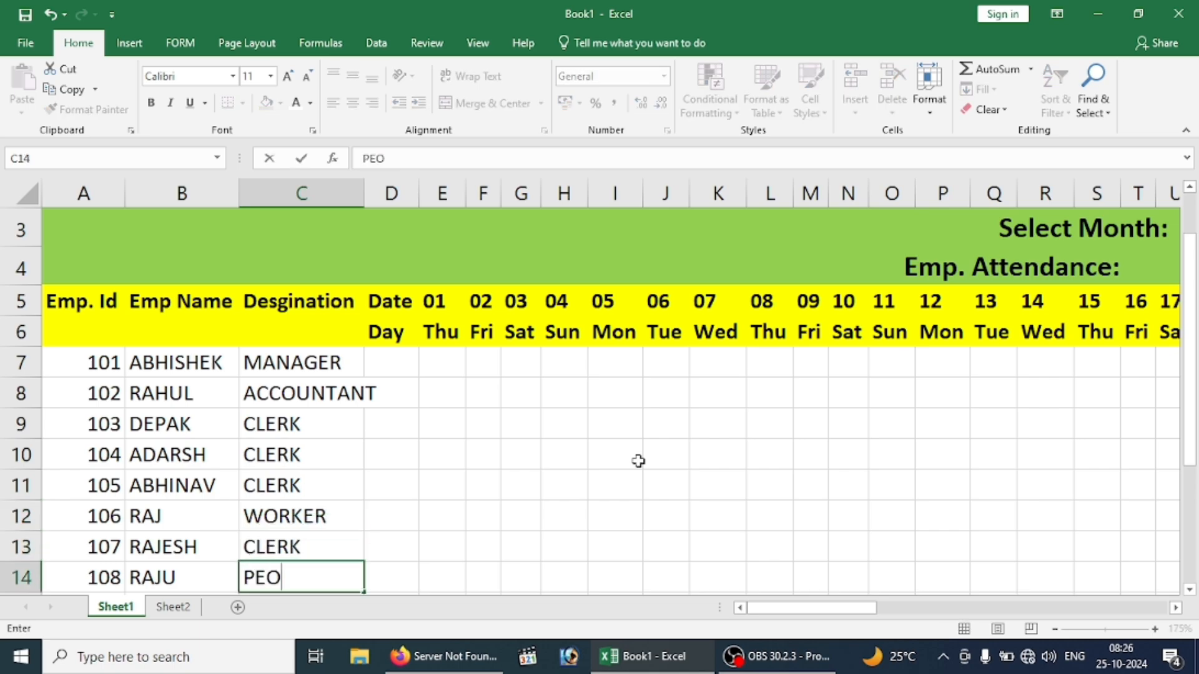
pyautogui.write('N')
pyautogui.press('Return')
# Widen the Desgination column so that ACCOUNTANT fits inside its cell.
pyautogui.scroll(1, 618, 456)
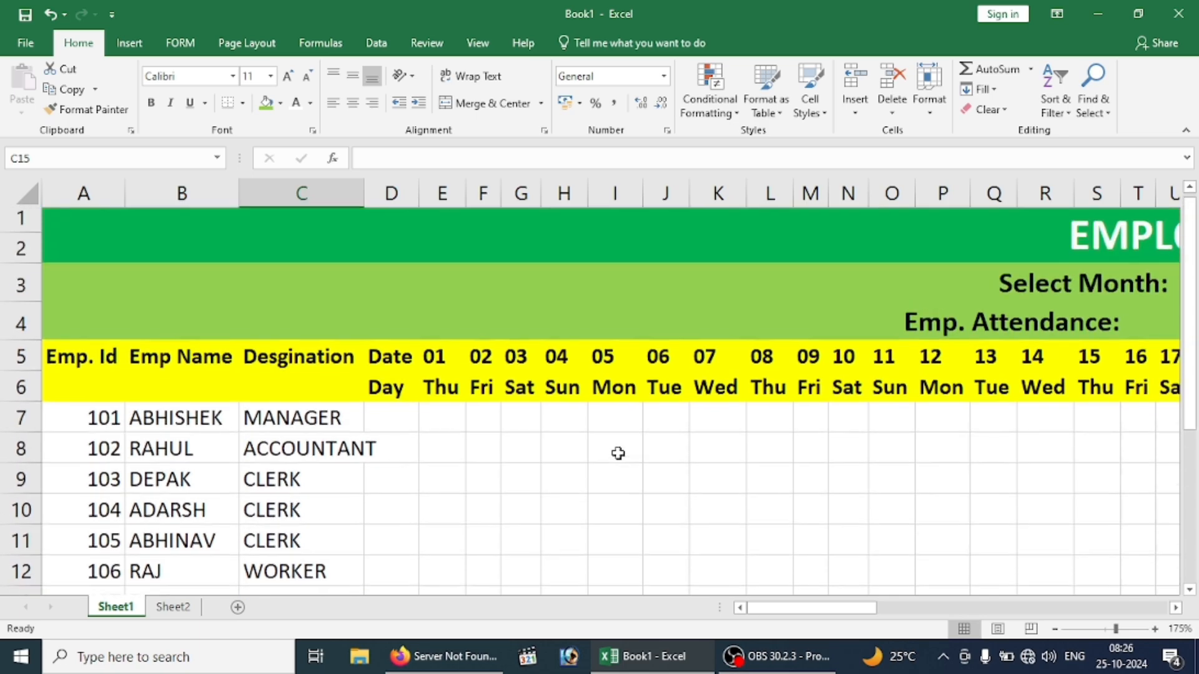
pyautogui.moveTo(355, 193); pyautogui.dragTo(391, 193)
pyautogui.click(417, 496)
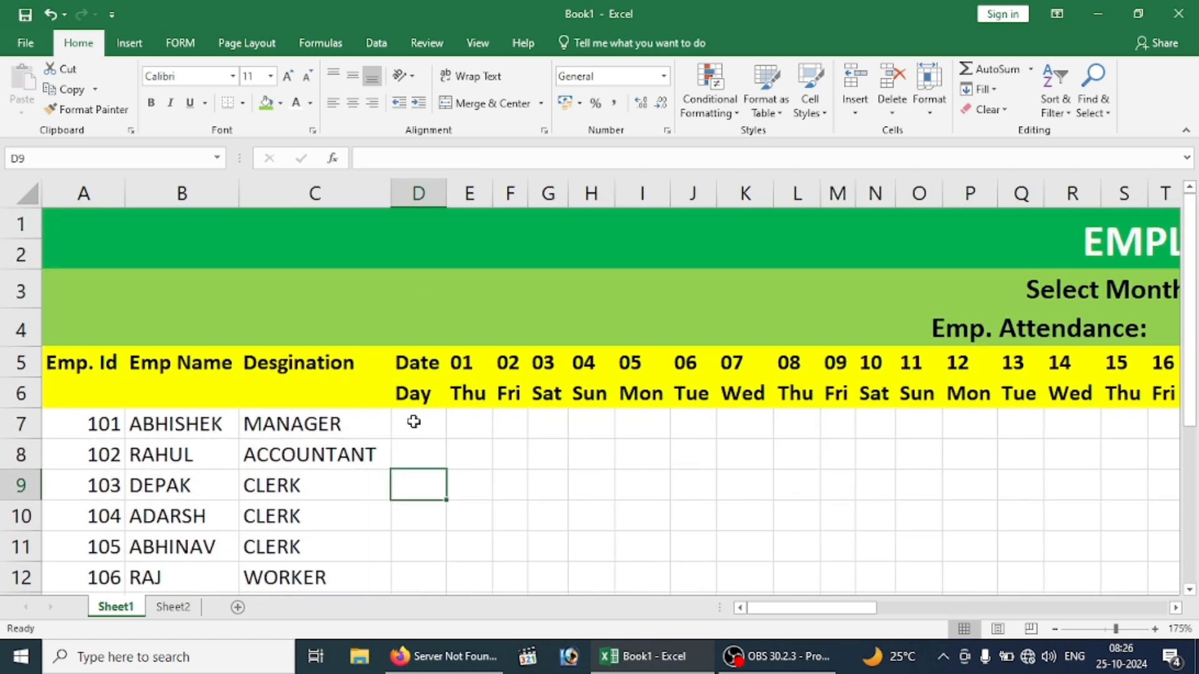
pyautogui.click(414, 423)
pyautogui.click(424, 364)
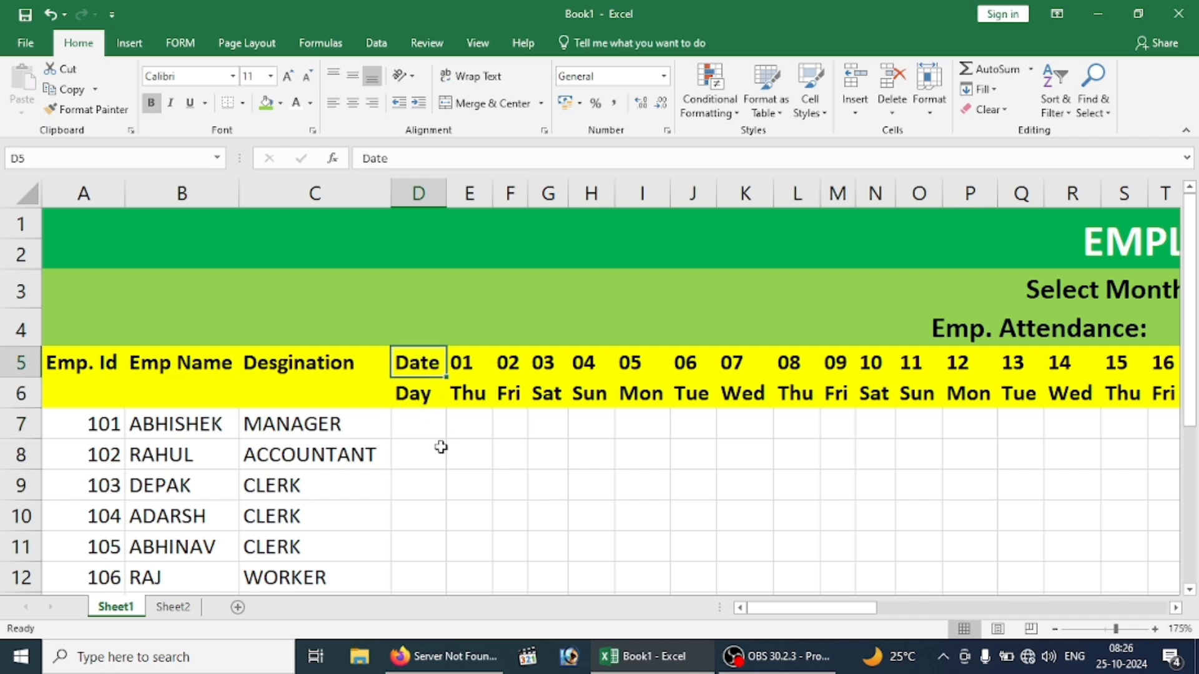
# Enter P in E7 under day 01 and fill it across and down the sheet through BE14.
pyautogui.click(459, 444)
pyautogui.click(464, 434)
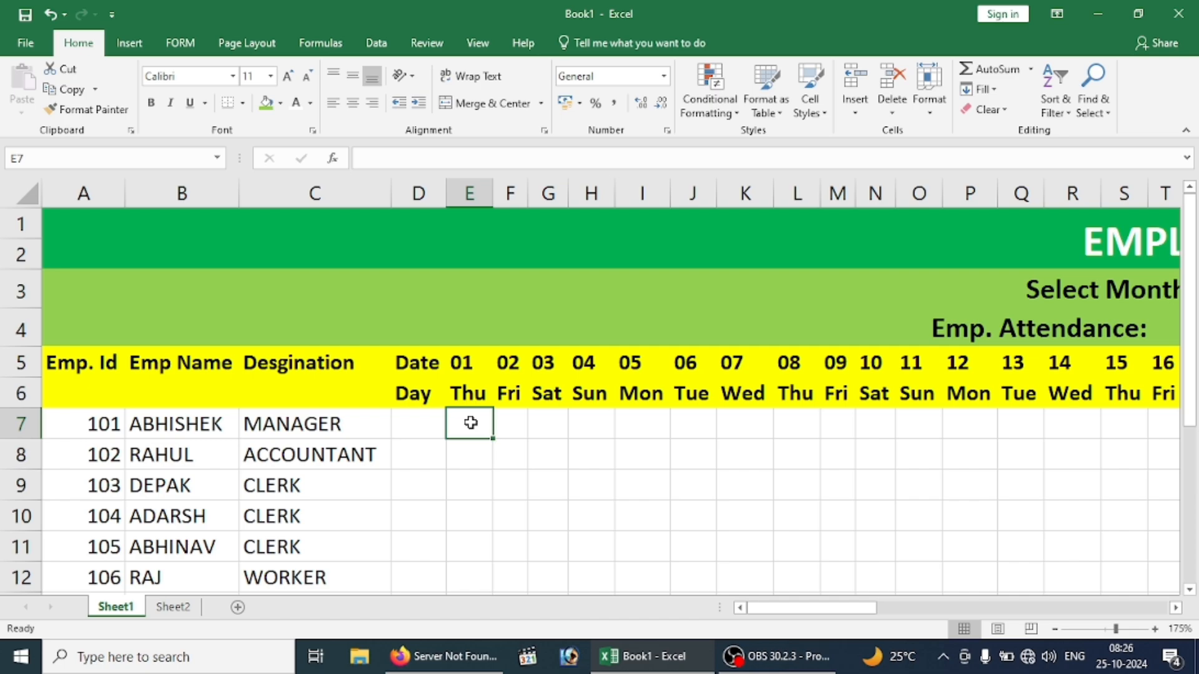
pyautogui.write('P')
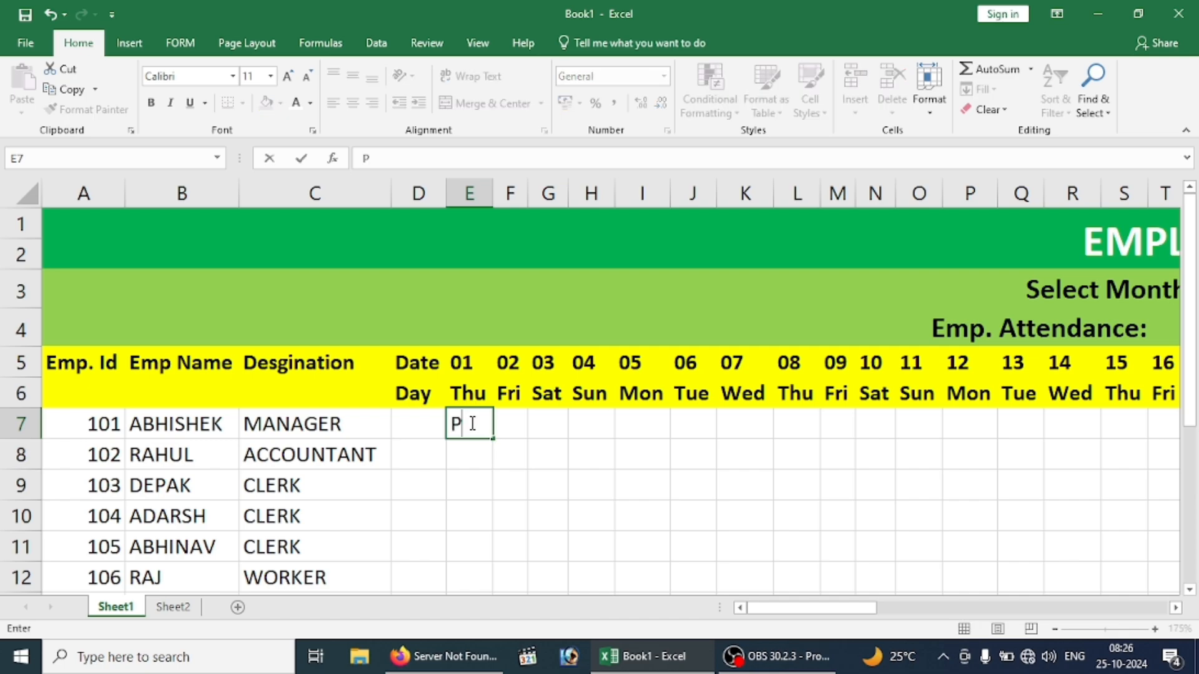
pyautogui.click(589, 446)
pyautogui.scroll(5, 571, 447)
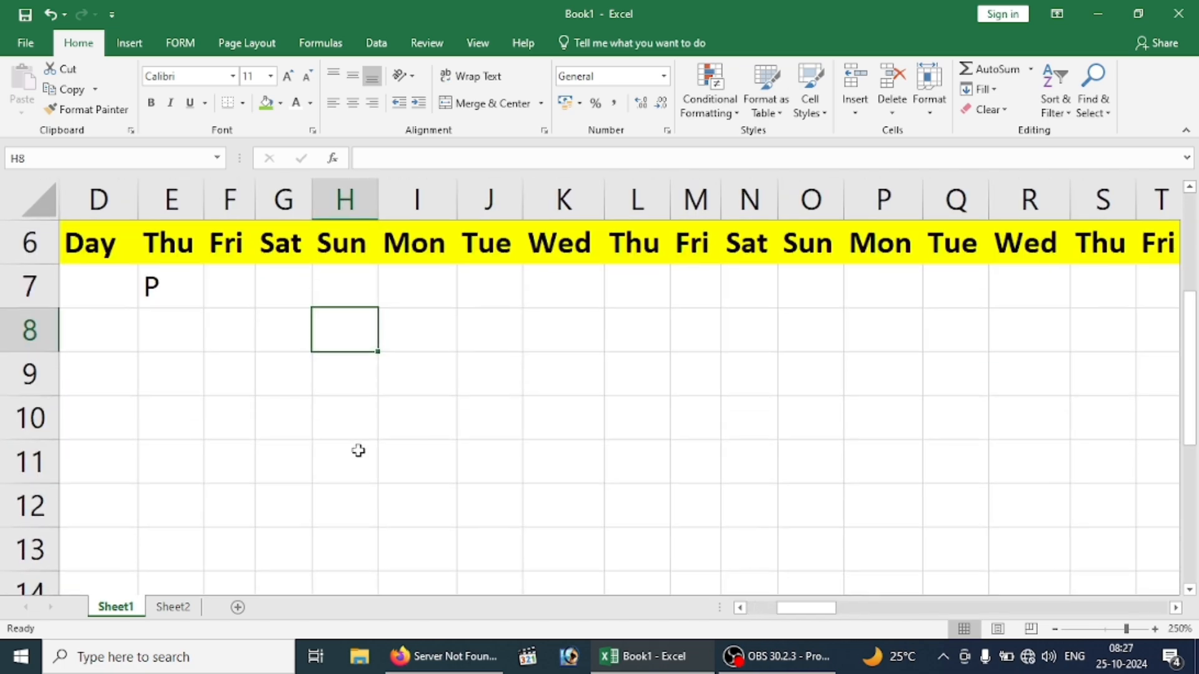
pyautogui.click(174, 284)
pyautogui.moveTo(205, 310); pyautogui.dragTo(886, 537)
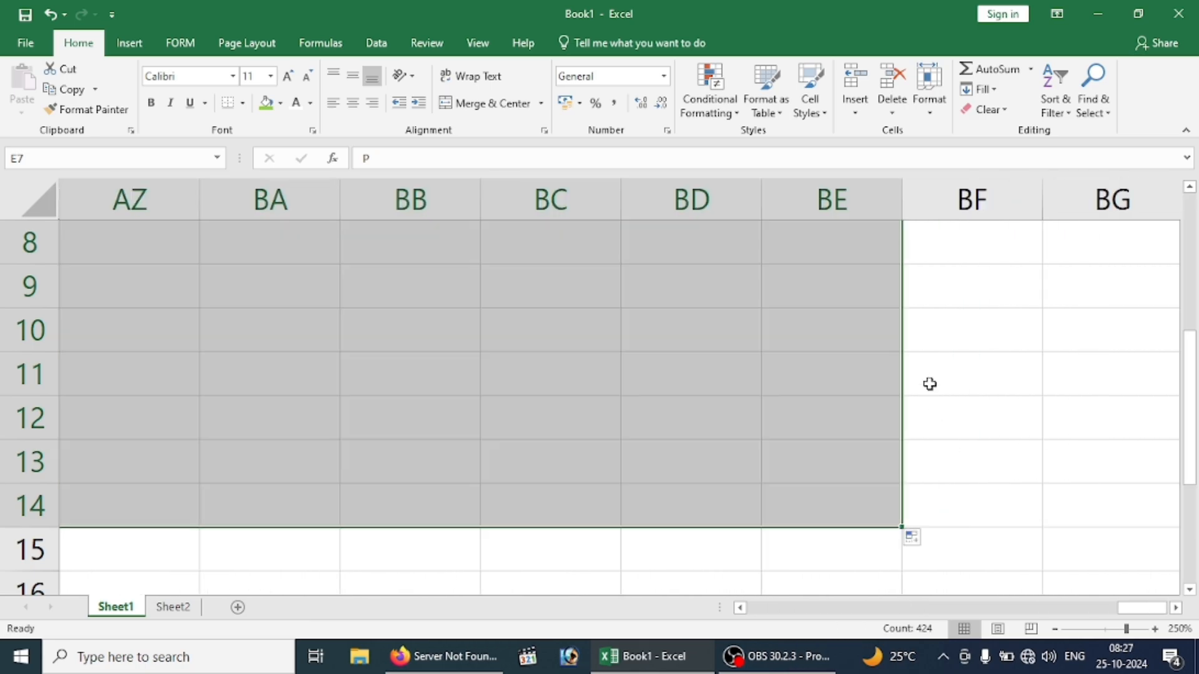
# Review the filled P marks against the dates and employee rows, back to the Emp. Id column.
pyautogui.scroll(3, 920, 367)
pyautogui.scroll(-2, 693, 496)
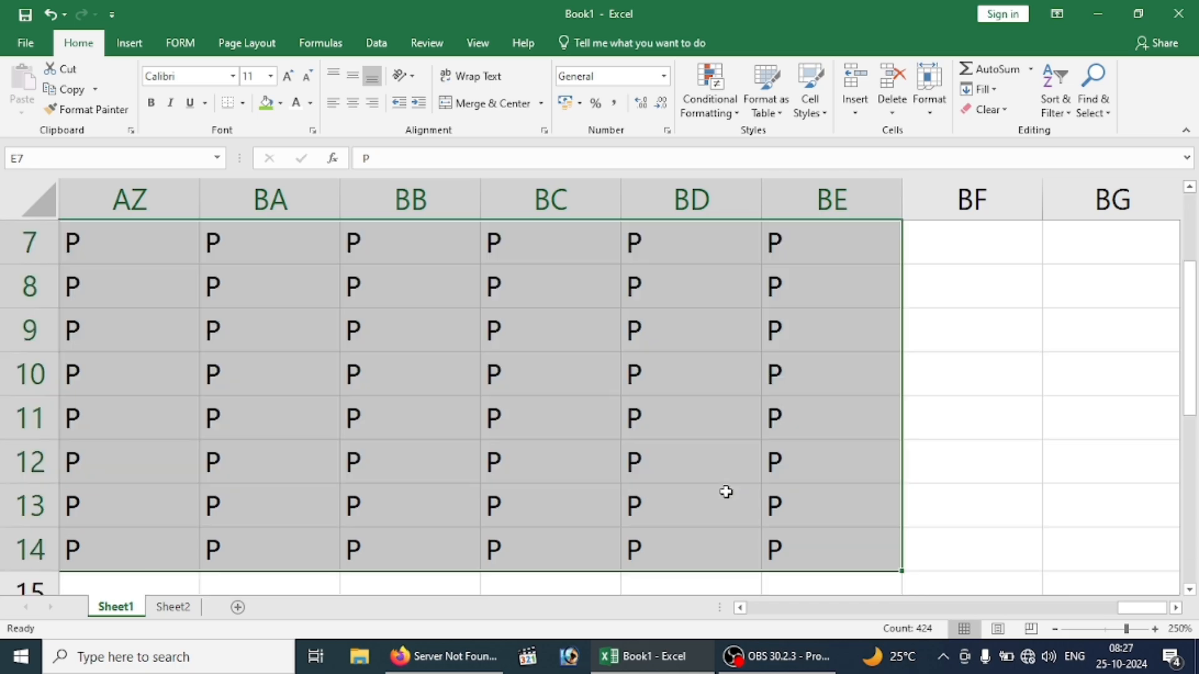
pyautogui.scroll(2, 642, 485)
pyautogui.press('Left')
pyautogui.press('Left')
pyautogui.press('Left')
pyautogui.press('Left')
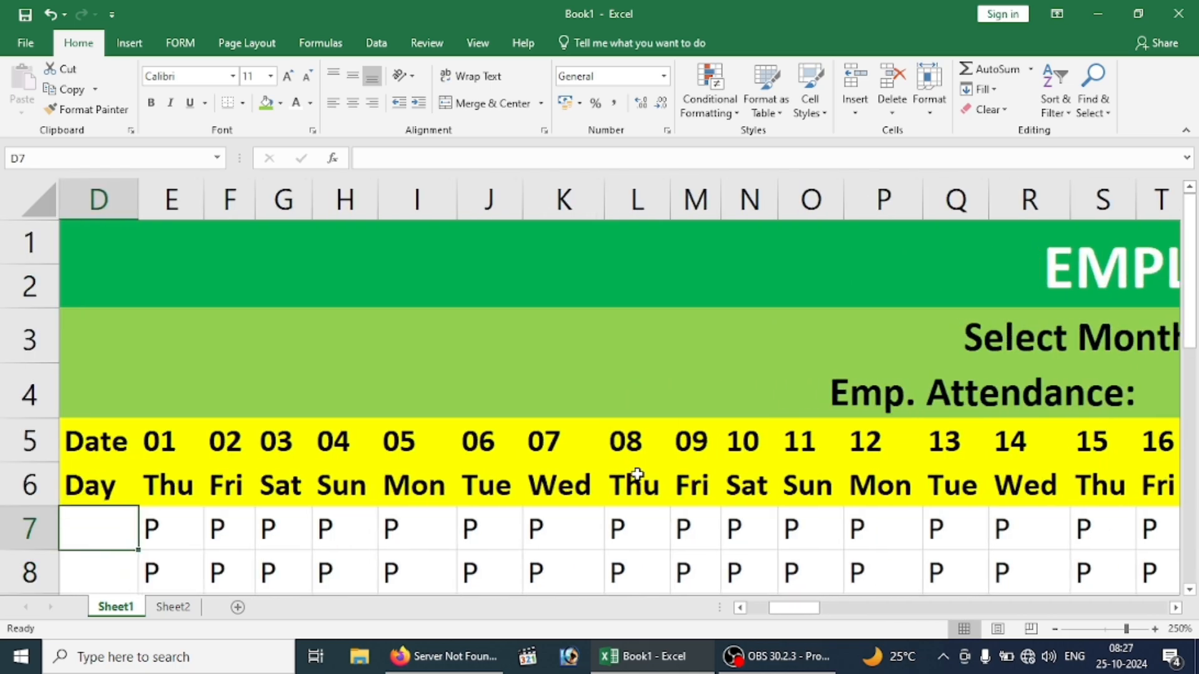
pyautogui.scroll(-4, 616, 483)
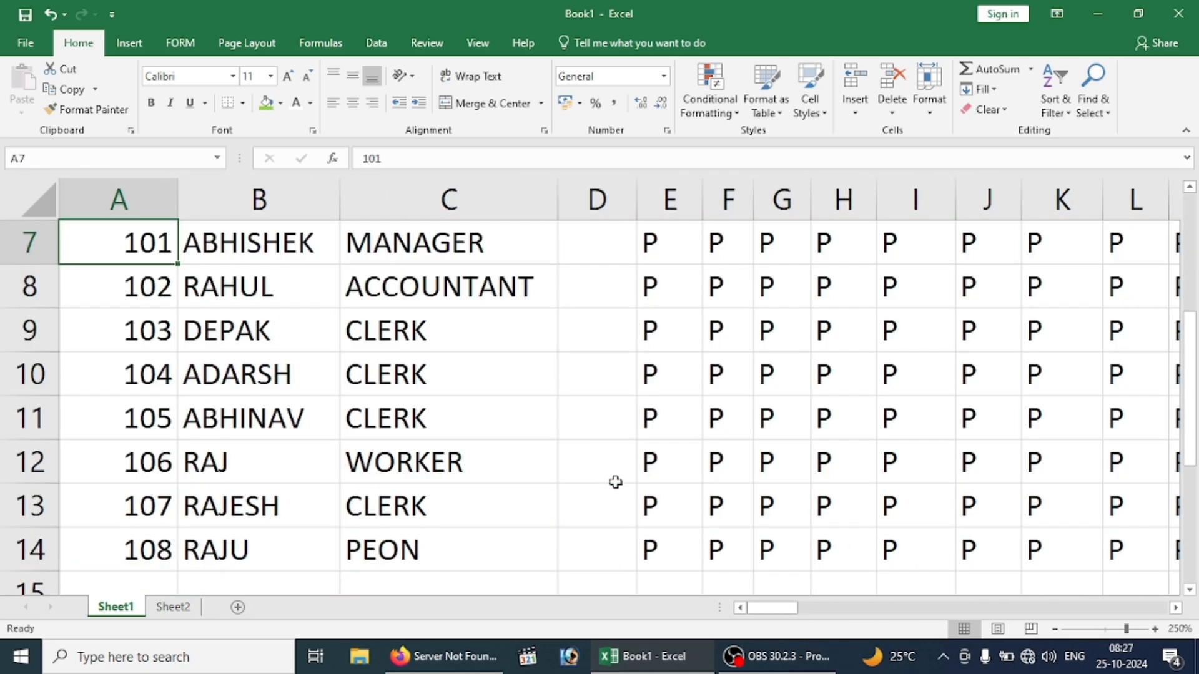
pyautogui.scroll(4, 615, 478)
# Clear the surplus P marks beyond day 31, from the Total Days column onwards in the employee rows.
pyautogui.press('Right')
pyautogui.press('Right')
pyautogui.press('Right')
pyautogui.press('Right')
pyautogui.press('Right')
pyautogui.press('Right')
pyautogui.press('Right')
pyautogui.press('Right')
pyautogui.press('Right')
pyautogui.press('Right')
pyautogui.press('Right')
pyautogui.press('Right')
pyautogui.press('Right')
pyautogui.press('Right')
pyautogui.press('Right')
pyautogui.press('Right')
pyautogui.press('Right')
pyautogui.press('Right')
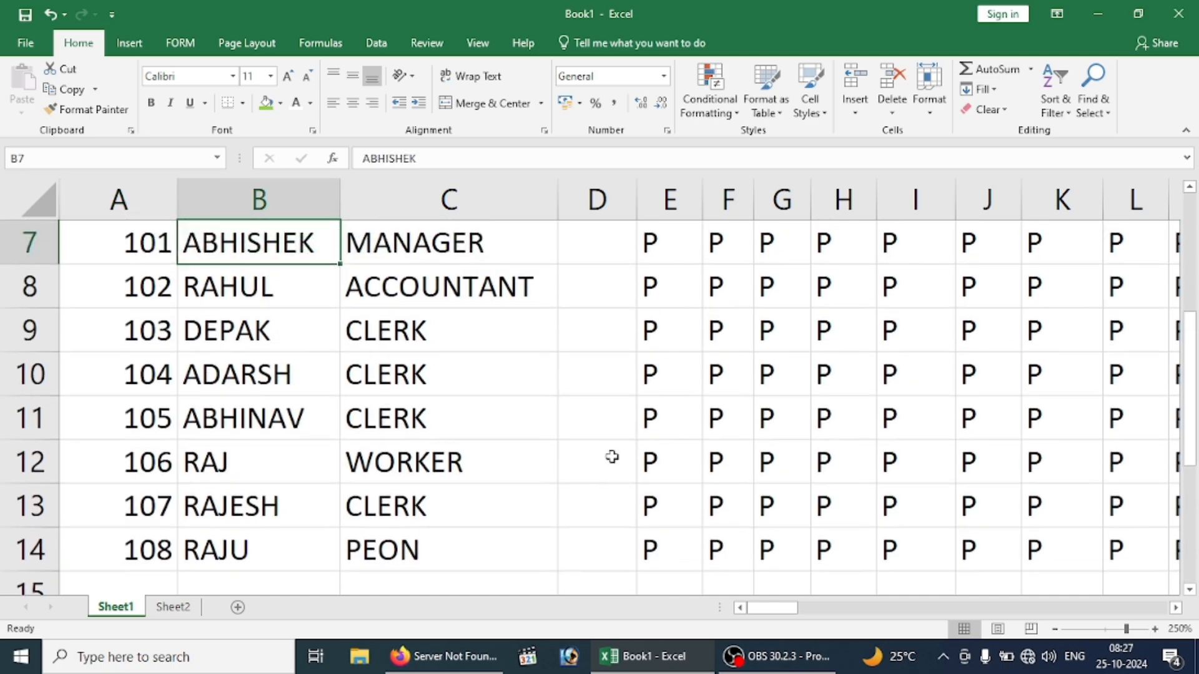
pyautogui.press('Right')
pyautogui.press('Right')
pyautogui.press('Right')
pyautogui.press('Right')
pyautogui.press('Right')
pyautogui.press('Right')
pyautogui.press('Right')
pyautogui.press('Right')
pyautogui.press('Right')
pyautogui.press('Right')
pyautogui.press('Right')
pyautogui.press('Right')
pyautogui.press('Right')
pyautogui.press('Right')
pyautogui.press('Right')
pyautogui.press('Right')
pyautogui.press('Right')
pyautogui.press('Right')
pyautogui.press('Right')
pyautogui.press('Right')
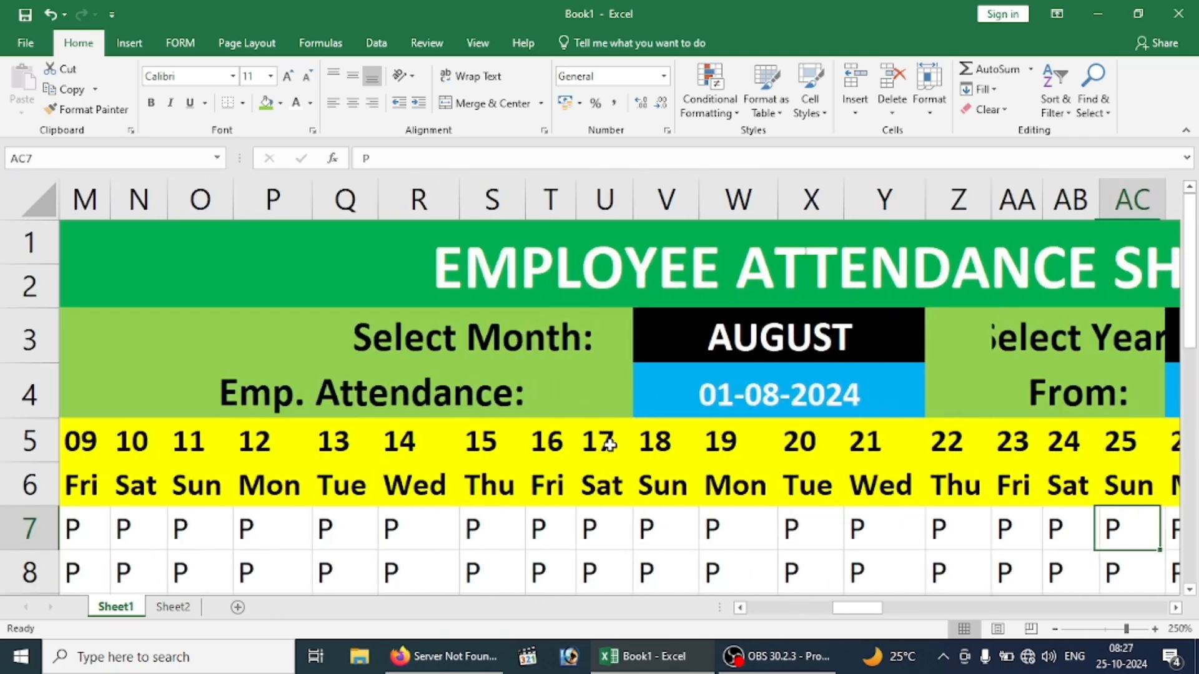
pyautogui.scroll(-1, 572, 487)
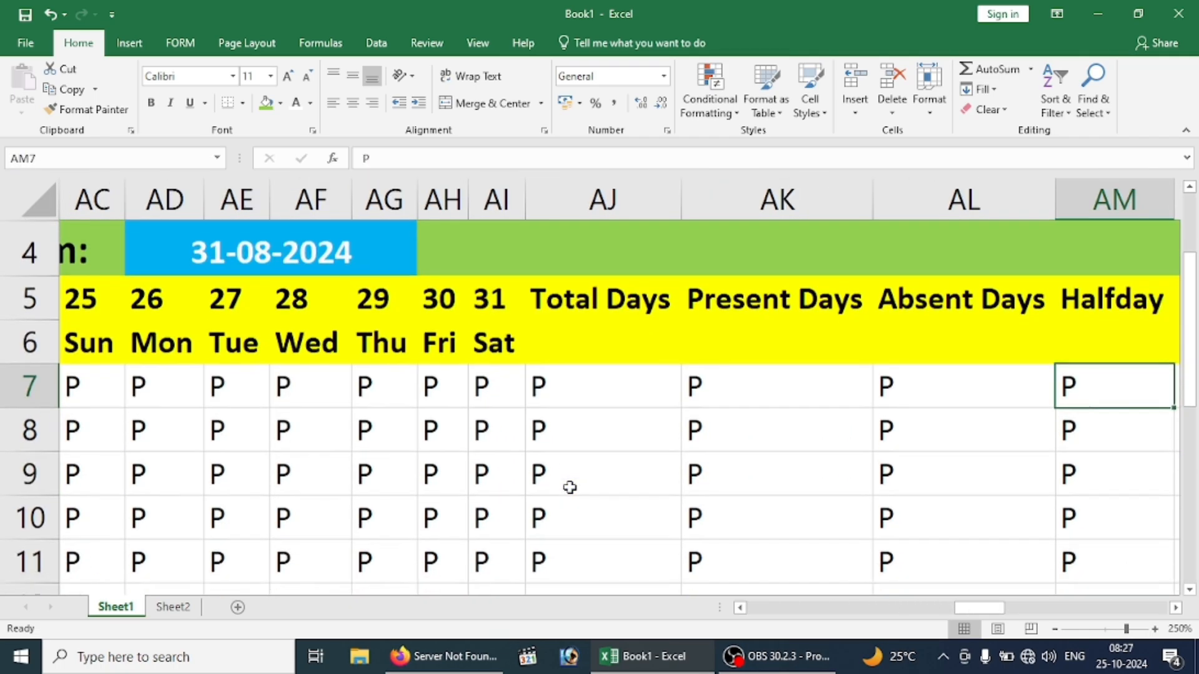
pyautogui.moveTo(531, 392); pyautogui.dragTo(935, 628)
pyautogui.hotkey('ctrl', 'z')
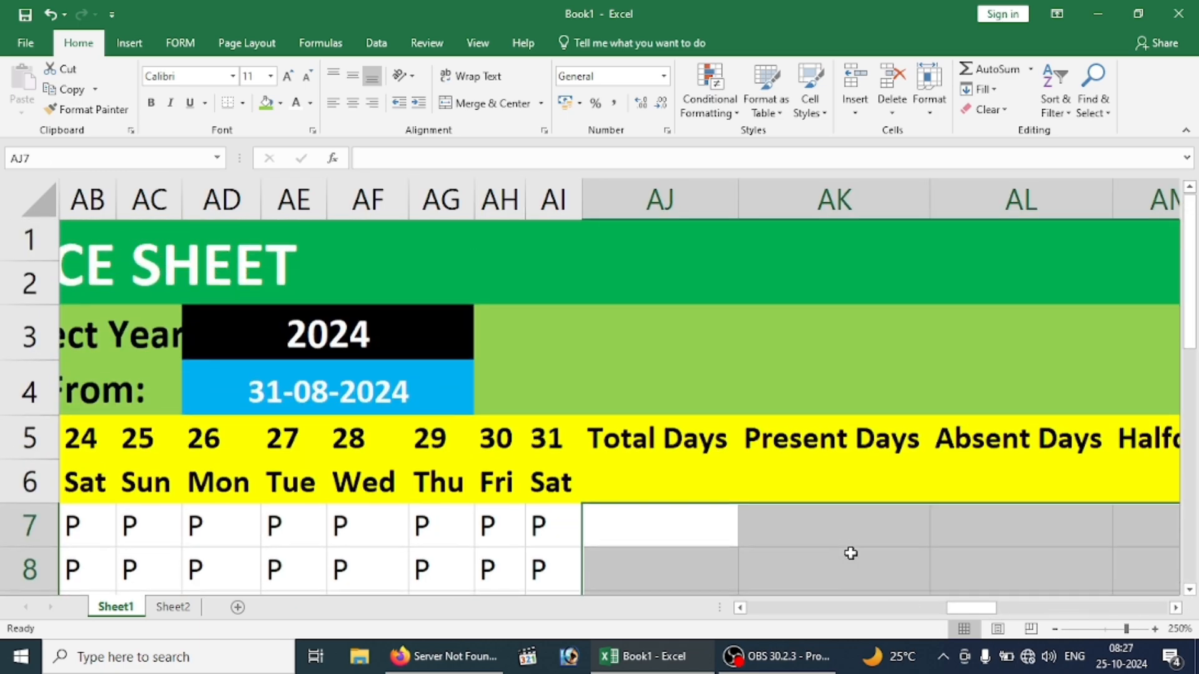
pyautogui.click(647, 545)
# Examine the attendance grid from day 31 back to the employee columns at a smaller zoom.
pyautogui.press('Left')
pyautogui.press('Left')
pyautogui.press('Left')
pyautogui.press('Left')
pyautogui.press('Left')
pyautogui.press('Left')
pyautogui.press('Left')
pyautogui.press('Left')
pyautogui.press('Left')
pyautogui.press('Left')
pyautogui.press('Left')
pyautogui.press('Left')
pyautogui.press('Left')
pyautogui.press('Left')
pyautogui.press('Left')
pyautogui.press('Left')
pyautogui.press('Left')
pyautogui.press('Left')
pyautogui.press('Left')
pyautogui.press('Left')
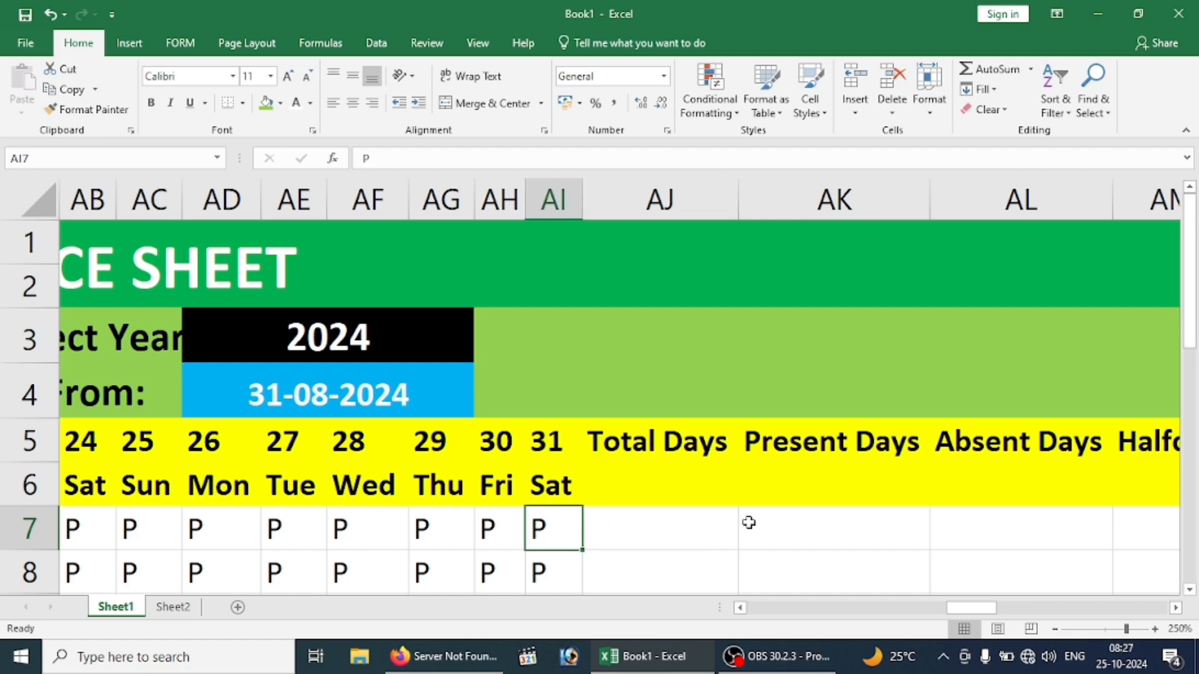
pyautogui.scroll(-7, 654, 451)
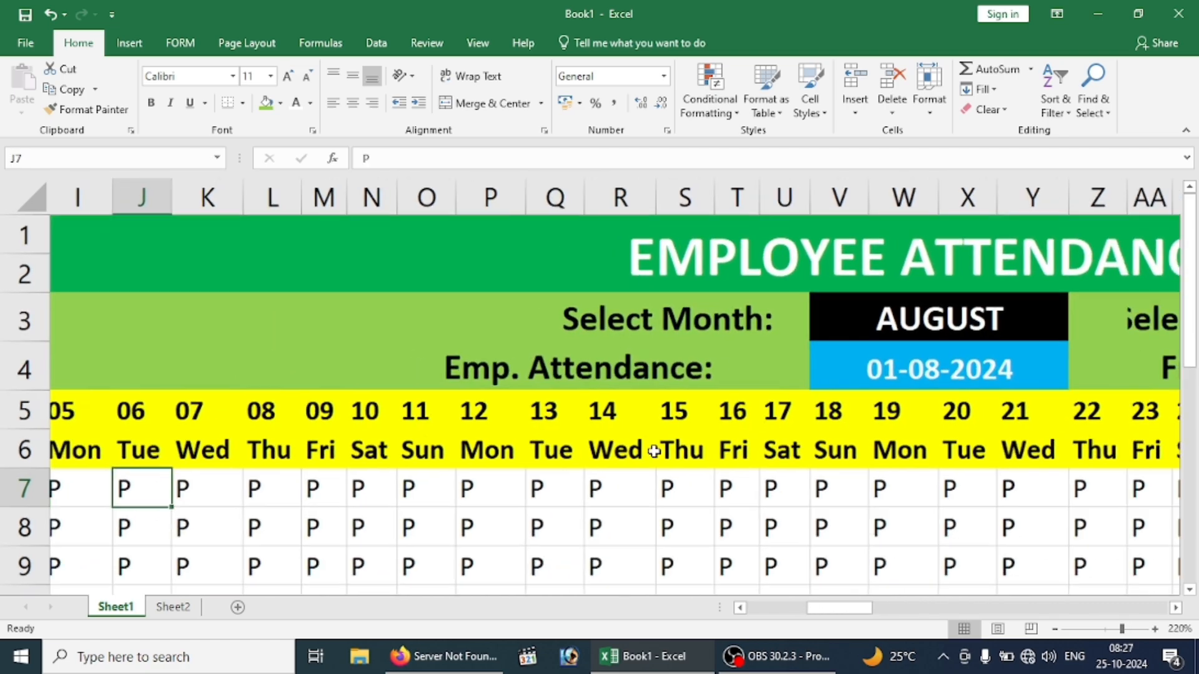
pyautogui.scroll(-1, 651, 451)
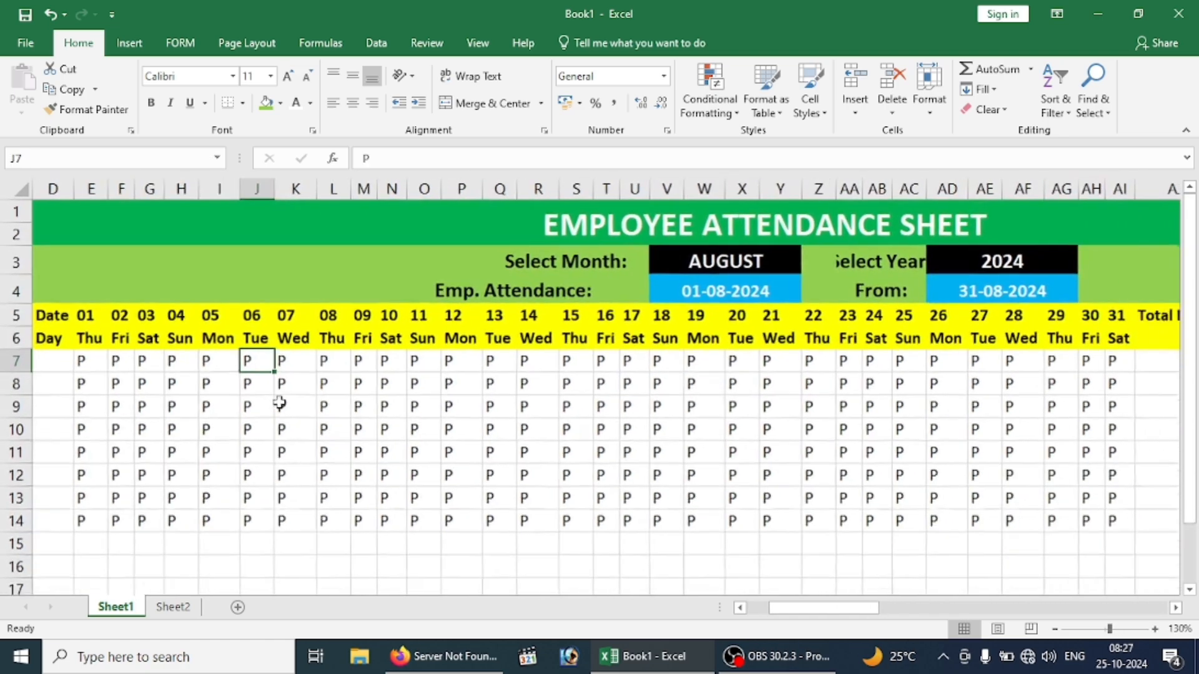
pyautogui.press('Left')
pyautogui.press('Left')
pyautogui.press('Left')
pyautogui.press('Left')
pyautogui.press('Left')
pyautogui.press('Left')
pyautogui.press('Left')
pyautogui.press('Left')
pyautogui.press('Left')
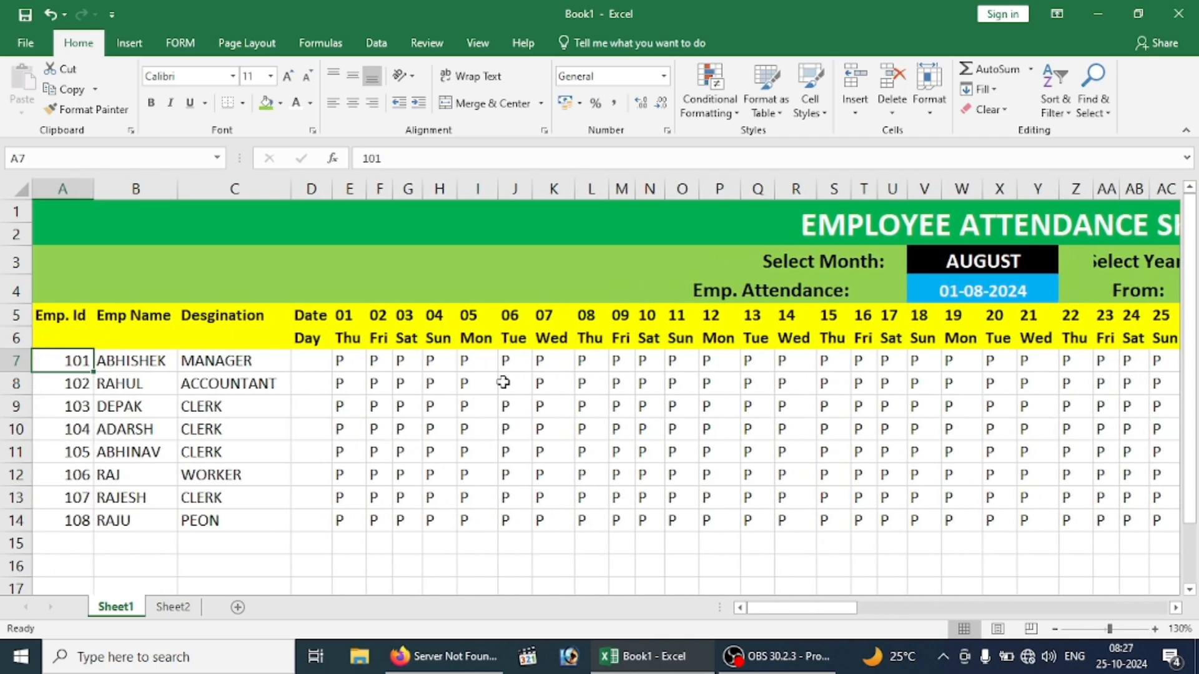
# Replace the attendance marks of all eight employees under Sunday 04 (H7:H14) with Sun.
pyautogui.moveTo(454, 354); pyautogui.dragTo(437, 520)
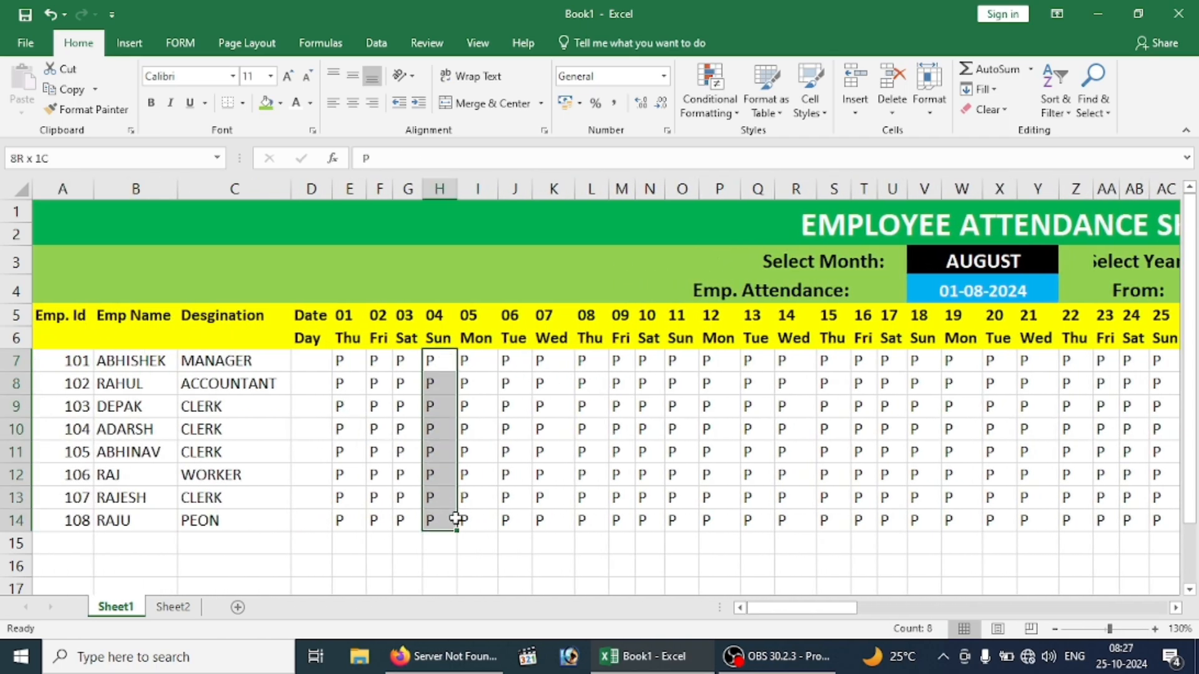
pyautogui.scroll(2, 586, 422)
pyautogui.scroll(-1, 581, 421)
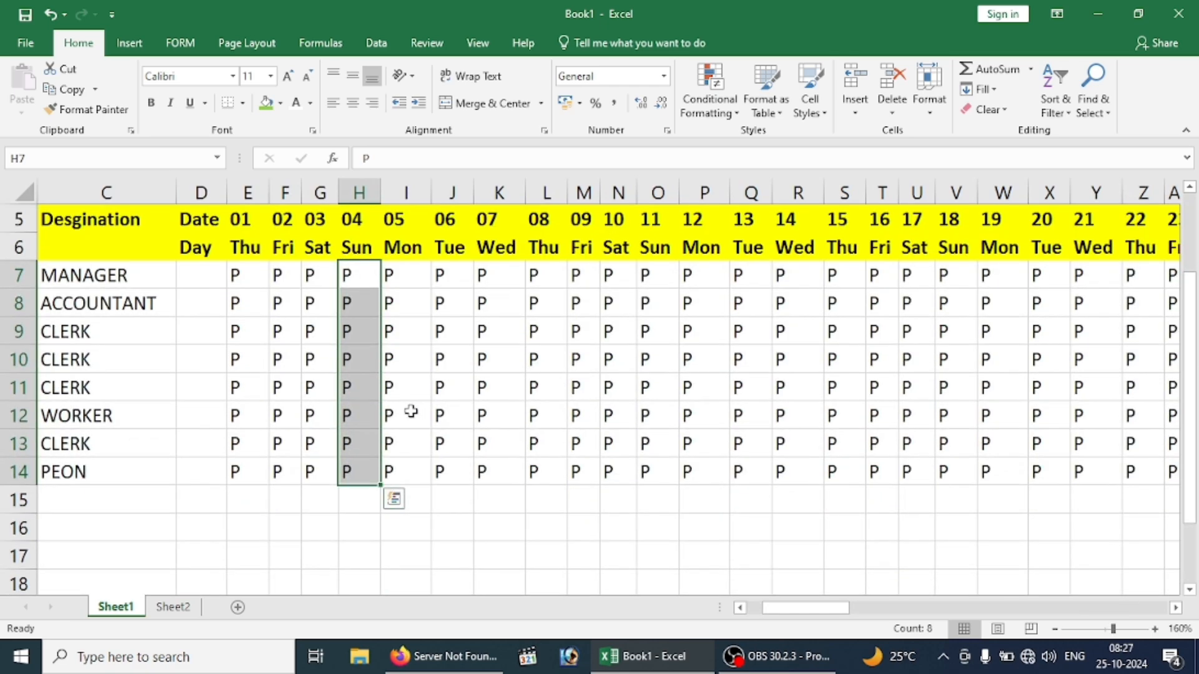
pyautogui.write('Sun')
pyautogui.press('Return')
pyautogui.write('Sun')
pyautogui.press('Return')
pyautogui.write('Sun')
pyautogui.press('Return')
pyautogui.write('Sun')
pyautogui.press('Return')
pyautogui.write('Sun')
pyautogui.press('Return')
pyautogui.write('Sun')
pyautogui.press('Return')
pyautogui.write('Sun')
pyautogui.press('Return')
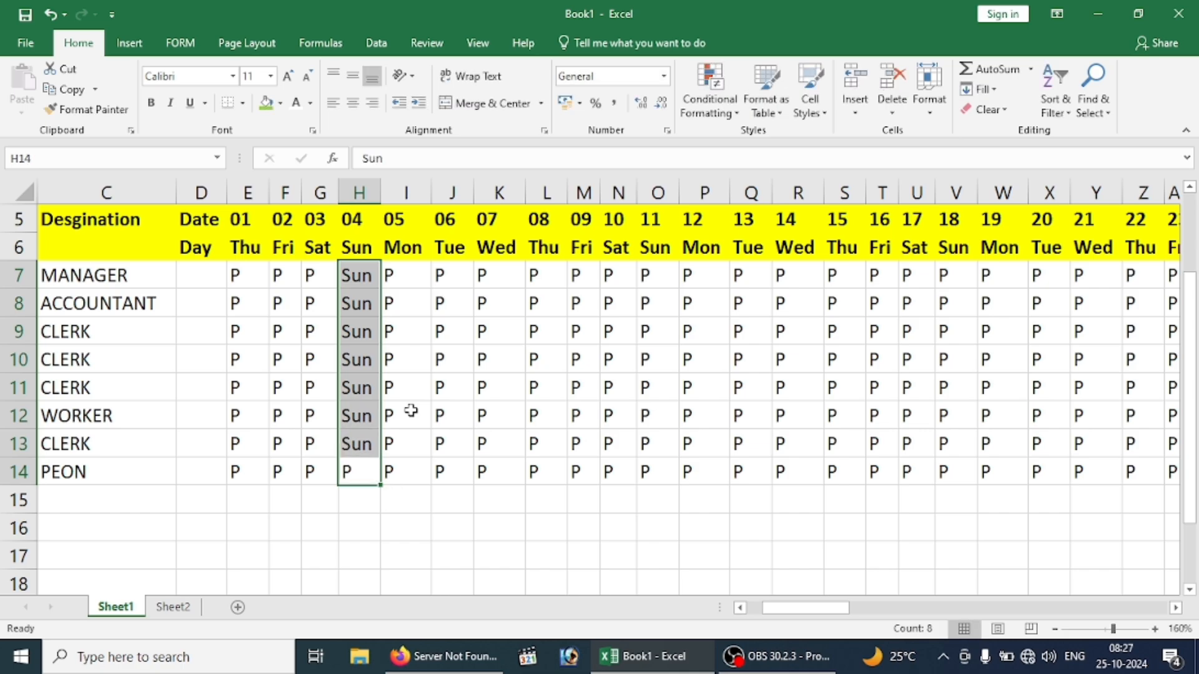
pyautogui.write('Sun')
pyautogui.press('Return')
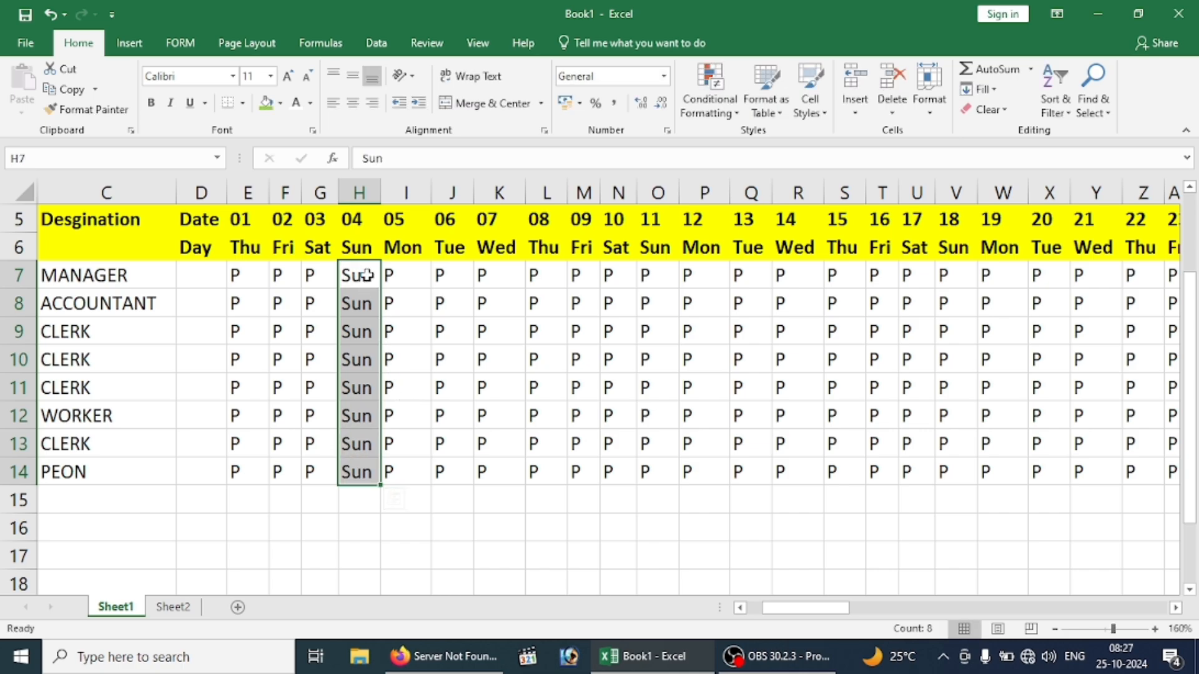
# Copy the Sun marks of 04 (H7:H14) to the employee rows under Sunday 11 (O7:O14).
pyautogui.hotkey('ctrl', 'c')
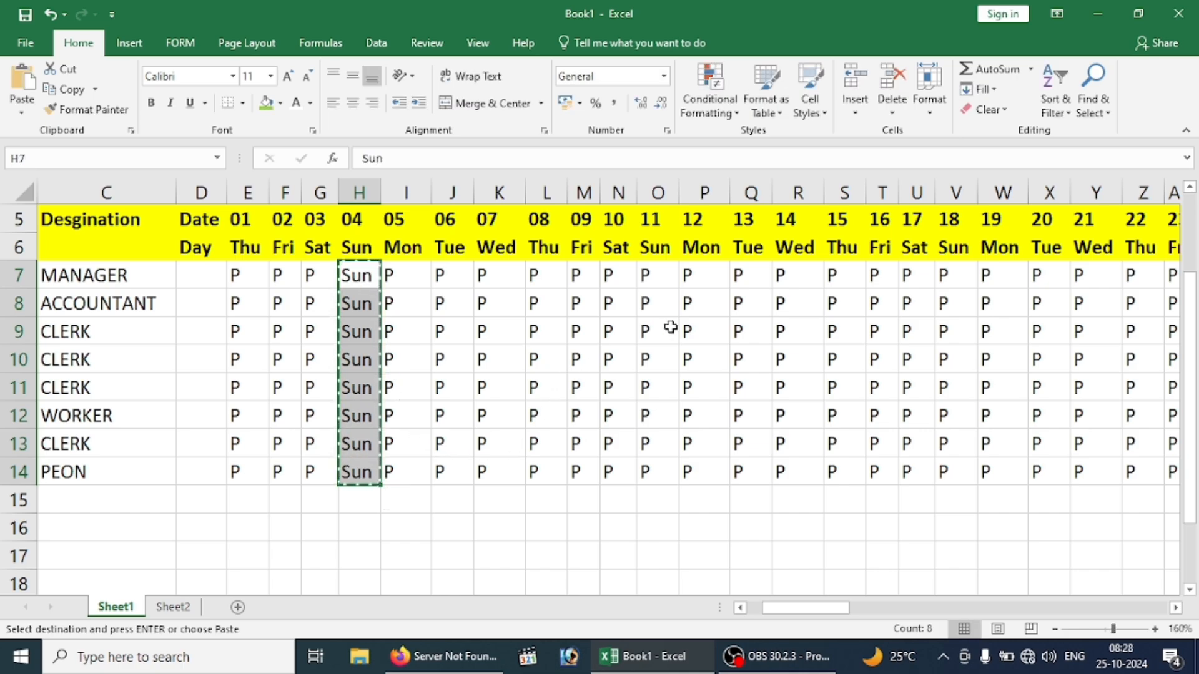
pyautogui.press('Right')
pyautogui.press('Right')
pyautogui.press('Right')
pyautogui.press('Right')
pyautogui.press('Right')
pyautogui.press('Right')
pyautogui.press('Right')
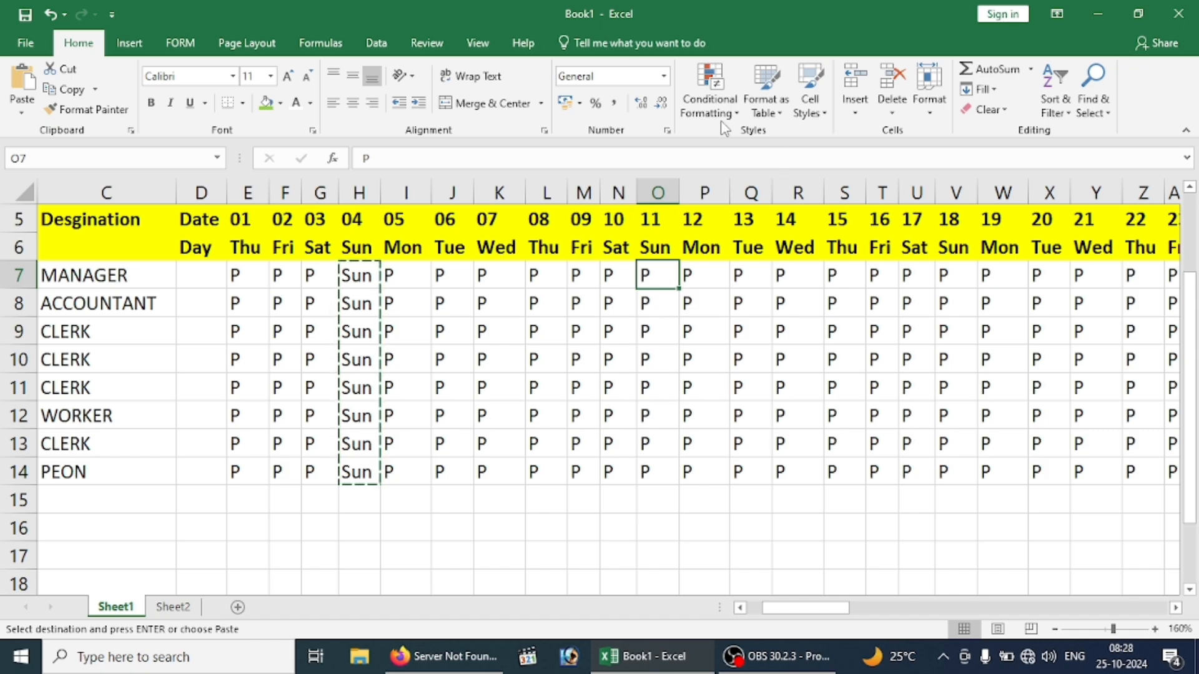
pyautogui.hotkey('ctrl', 'v')
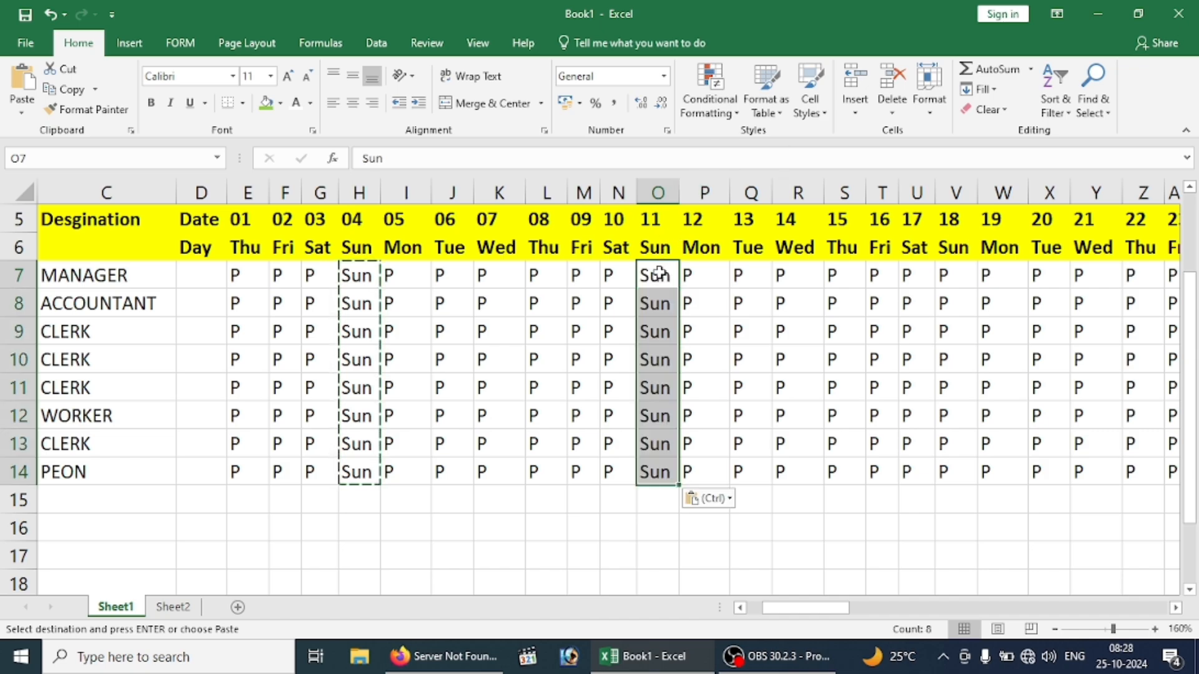
# Paste the copied Sun marks over the attendance marks under Sunday 18 (V7:V14).
pyautogui.press('Right')
pyautogui.press('Right')
pyautogui.press('Right')
pyautogui.press('Right')
pyautogui.press('Right')
pyautogui.press('Right')
pyautogui.press('Right')
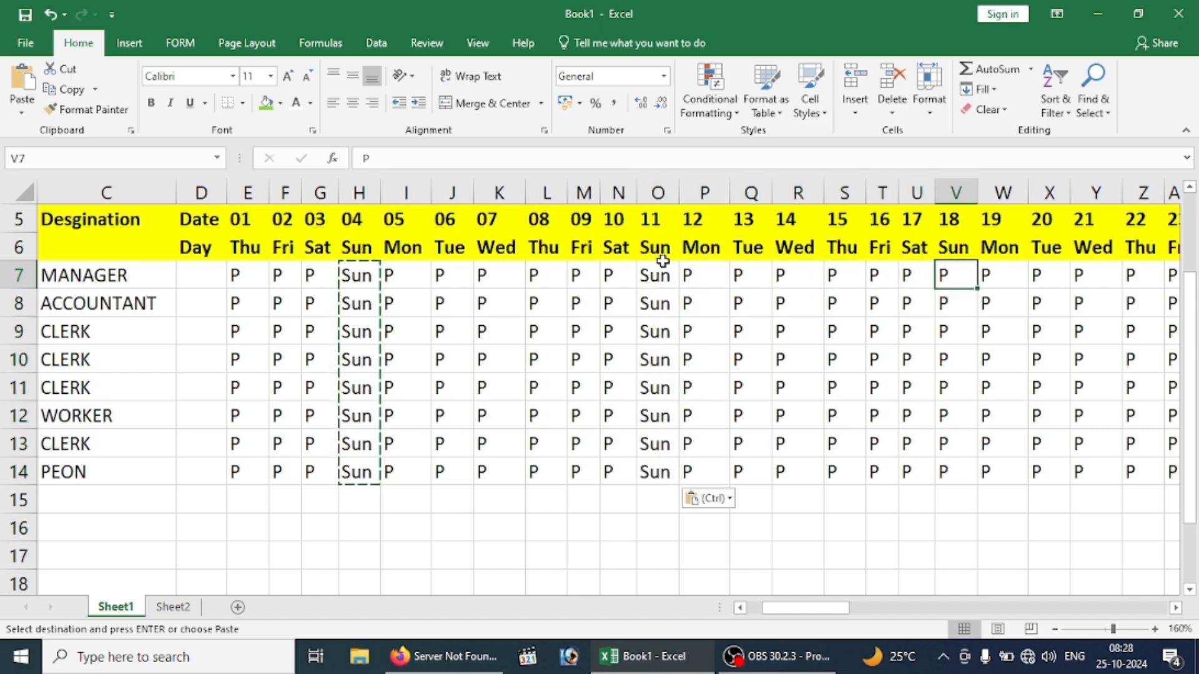
pyautogui.hotkey('ctrl', 'v')
# Paste the copied Sun marks over the attendance marks under Sunday 25 (AC7:AC14).
pyautogui.press('Right')
pyautogui.press('Right')
pyautogui.press('Right')
pyautogui.press('Right')
pyautogui.press('Right')
pyautogui.press('Right')
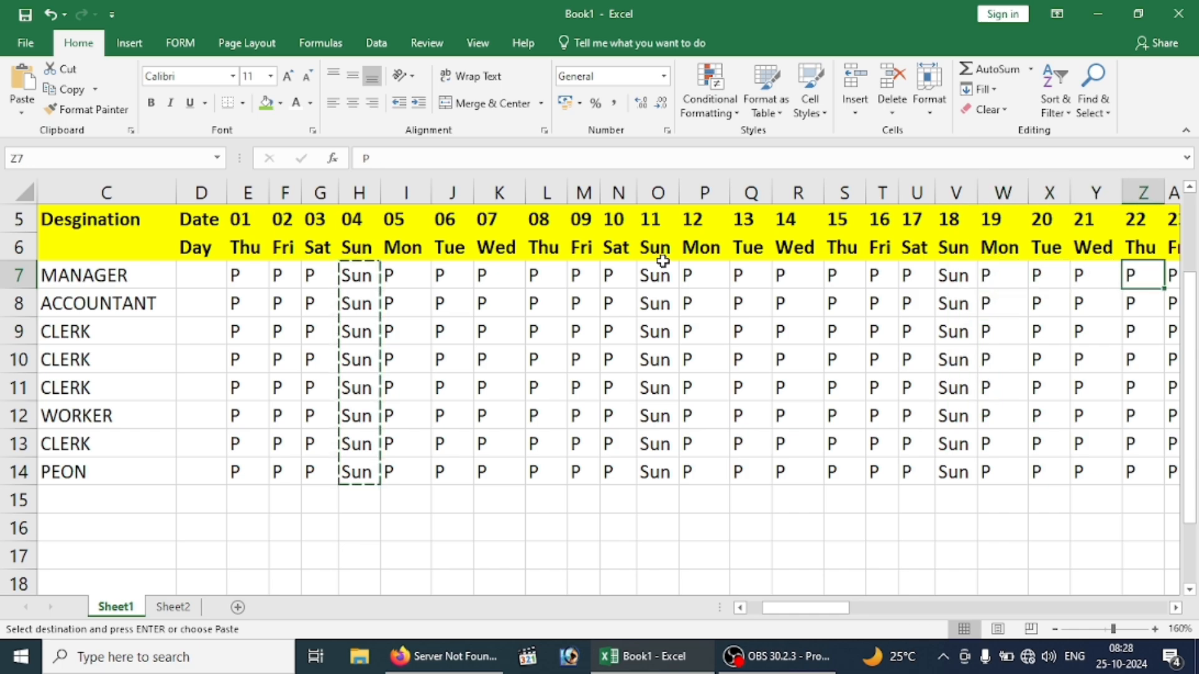
pyautogui.press('Right')
pyautogui.hotkey('ctrl', 'v')
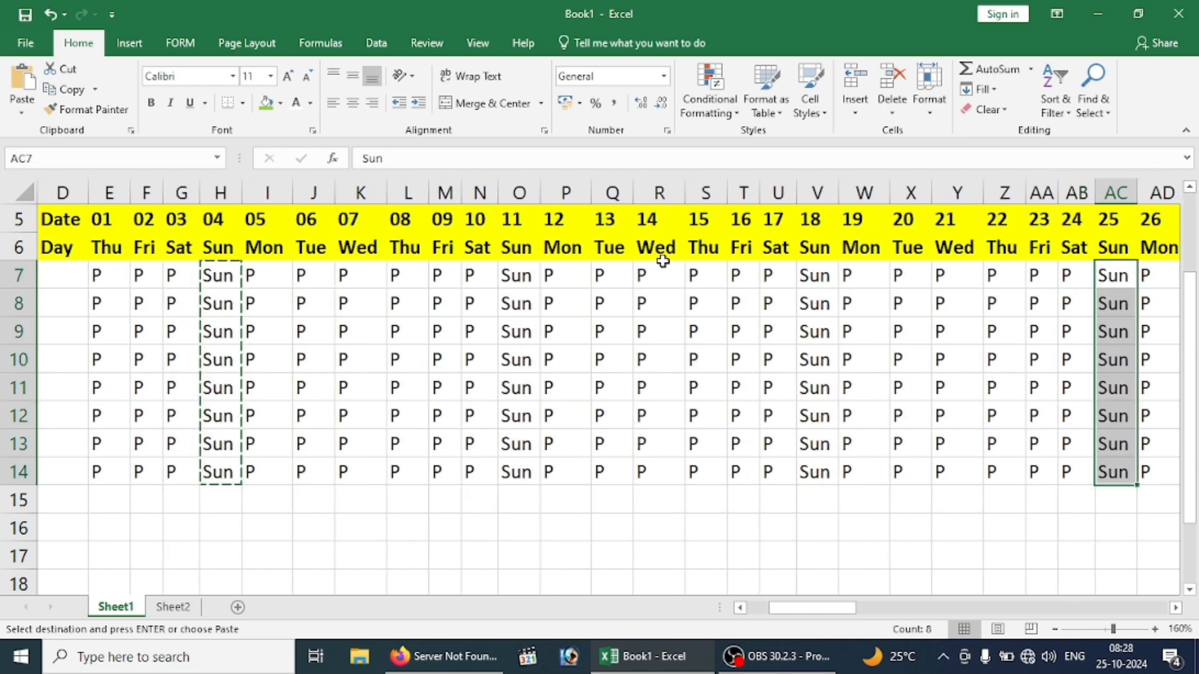
# Review the attendance marks across the whole month, out to day 31 and back to the employee name columns.
pyautogui.press('Right')
pyautogui.press('Right')
pyautogui.press('Right')
pyautogui.press('Right')
pyautogui.press('Right')
pyautogui.press('Right')
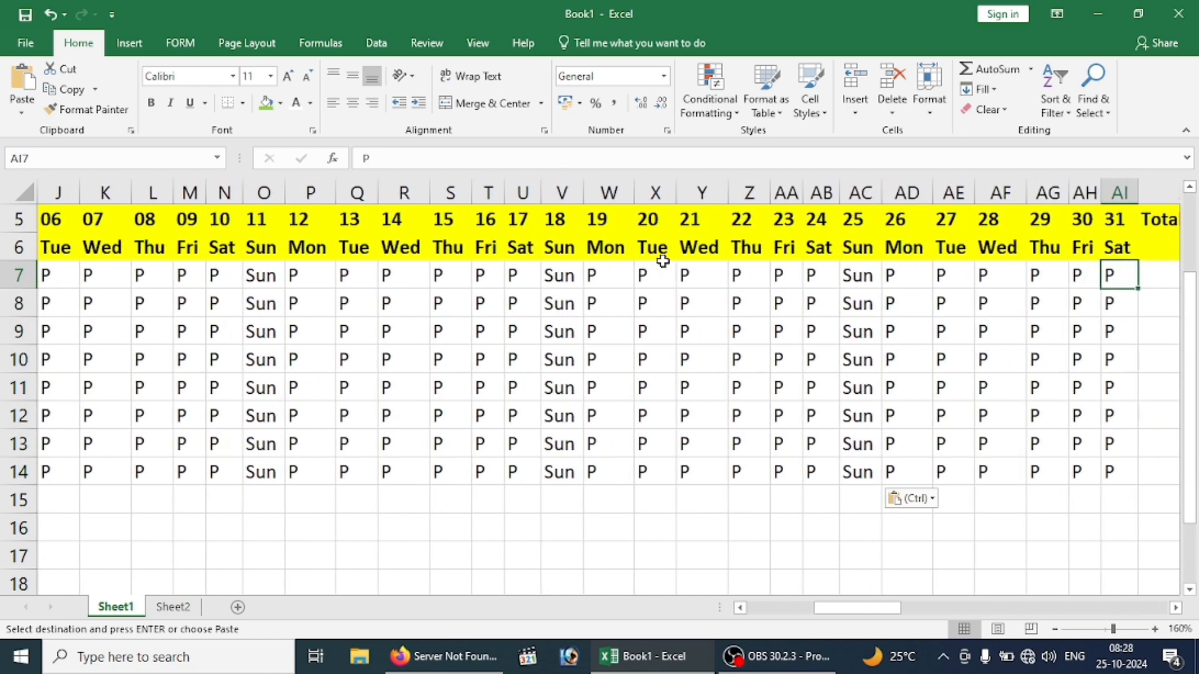
pyautogui.press('Left')
pyautogui.press('Left')
pyautogui.press('Left')
pyautogui.press('Left')
pyautogui.press('Left')
pyautogui.press('Left')
pyautogui.press('Left')
pyautogui.press('Left')
pyautogui.press('Left')
pyautogui.press('Left')
pyautogui.press('Left')
pyautogui.press('Left')
pyautogui.press('Left')
pyautogui.press('Left')
pyautogui.press('Left')
pyautogui.press('Left')
pyautogui.press('Left')
pyautogui.press('Left')
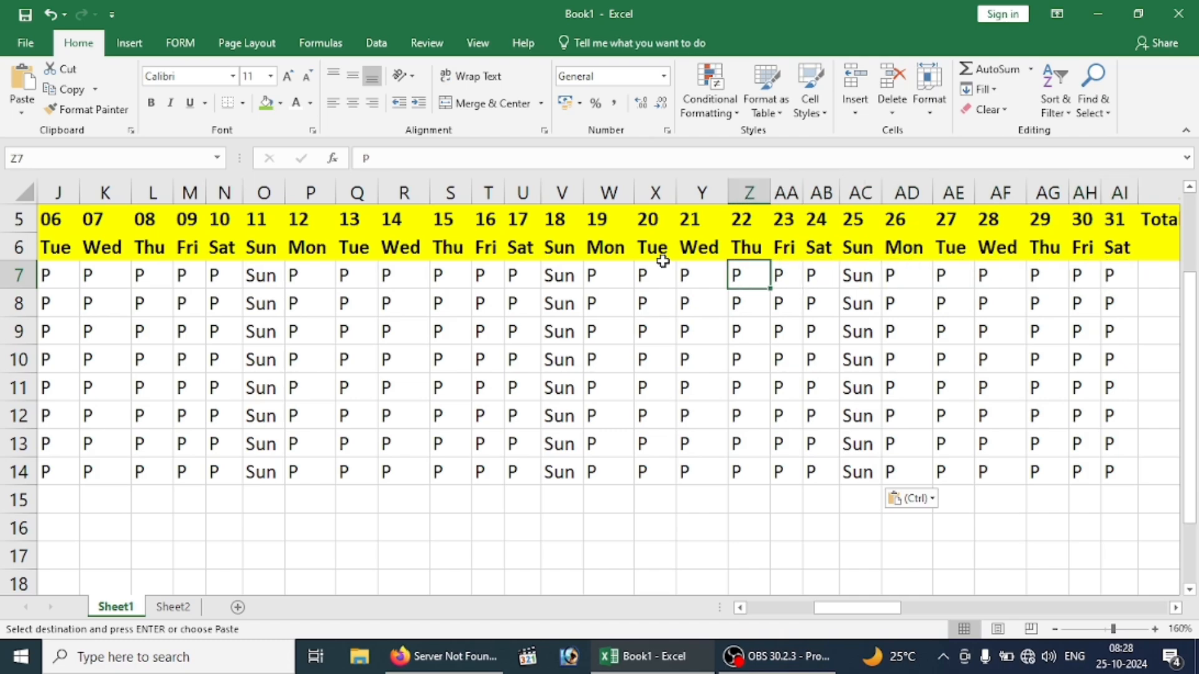
pyautogui.press('Left')
pyautogui.press('Left')
pyautogui.press('Left')
pyautogui.press('Left')
pyautogui.press('Left')
pyautogui.press('Left')
pyautogui.press('Left')
pyautogui.press('Left')
pyautogui.press('Left')
pyautogui.press('Left')
pyautogui.press('Left')
pyautogui.press('Left')
pyautogui.press('Left')
pyautogui.press('Left')
pyautogui.press('Left')
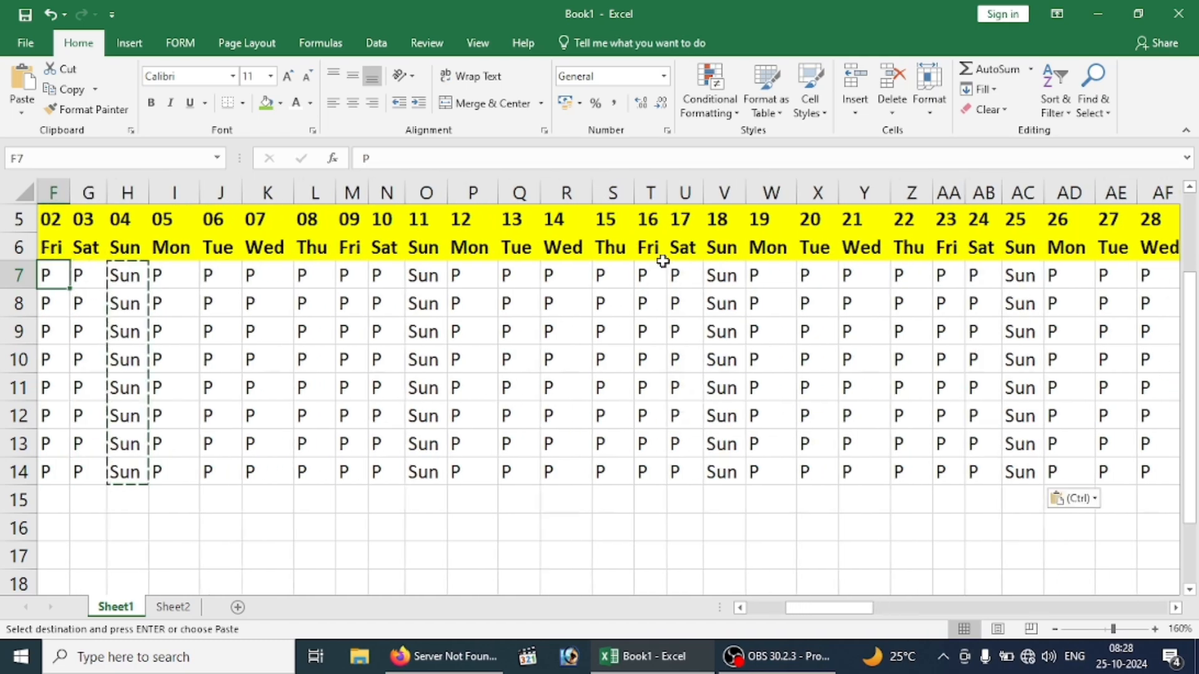
pyautogui.click(591, 326)
pyautogui.click(547, 305)
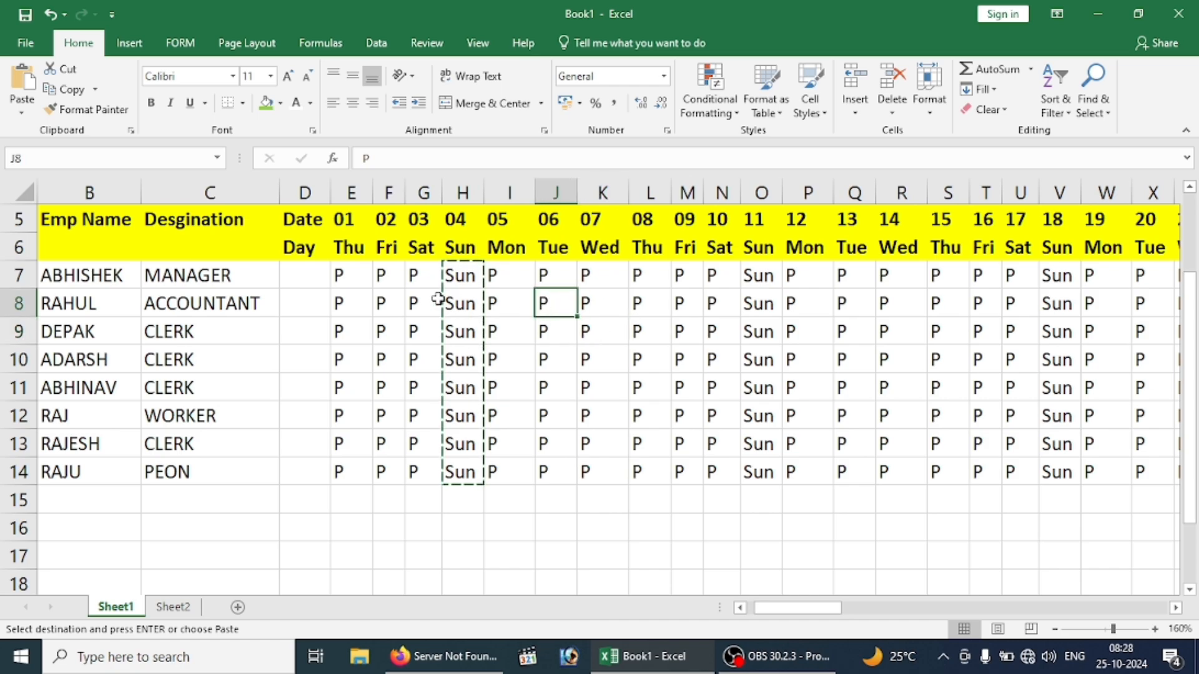
pyautogui.click(352, 330)
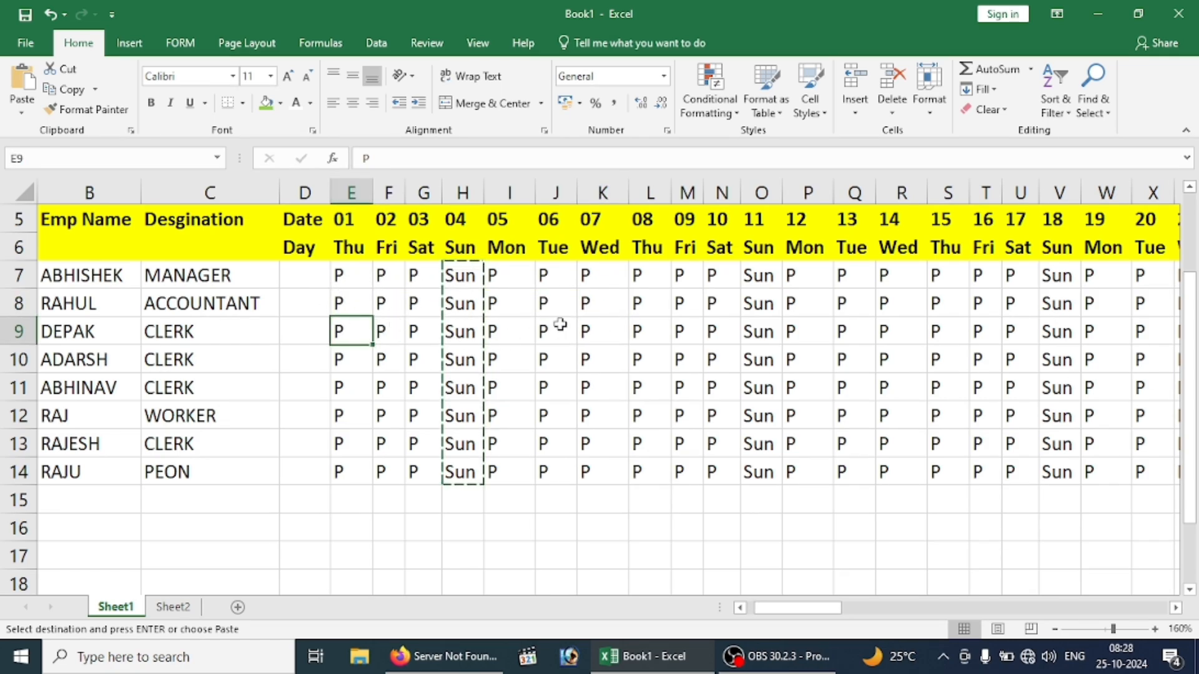
# Mark the MANAGER in row 7 absent with A on days 05 and 07 (I7 and K7).
pyautogui.keyDown('ctrl'); pyautogui.scroll(1, 560, 325); pyautogui.keyUp('ctrl')
pyautogui.keyDown('ctrl'); pyautogui.scroll(1, 560, 324); pyautogui.keyUp('ctrl')
pyautogui.click(138, 389)
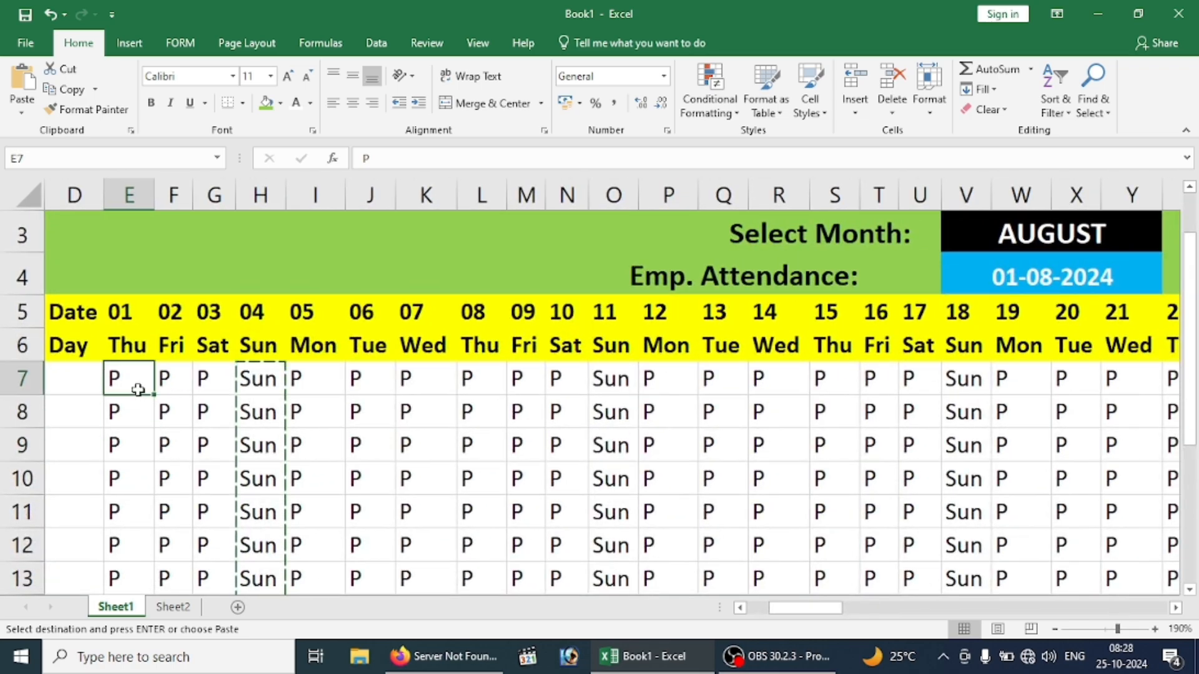
pyautogui.press('Right')
pyautogui.press('Right')
pyautogui.press('Right')
pyautogui.press('Right')
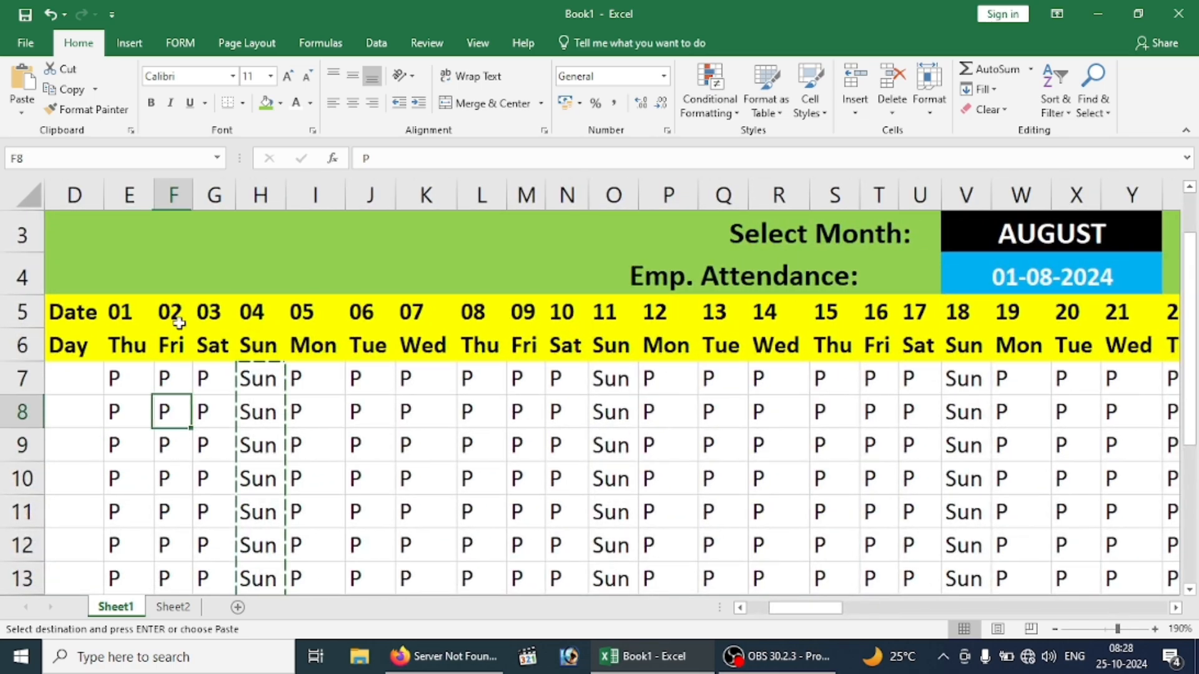
pyautogui.write('A')
pyautogui.press('Right')
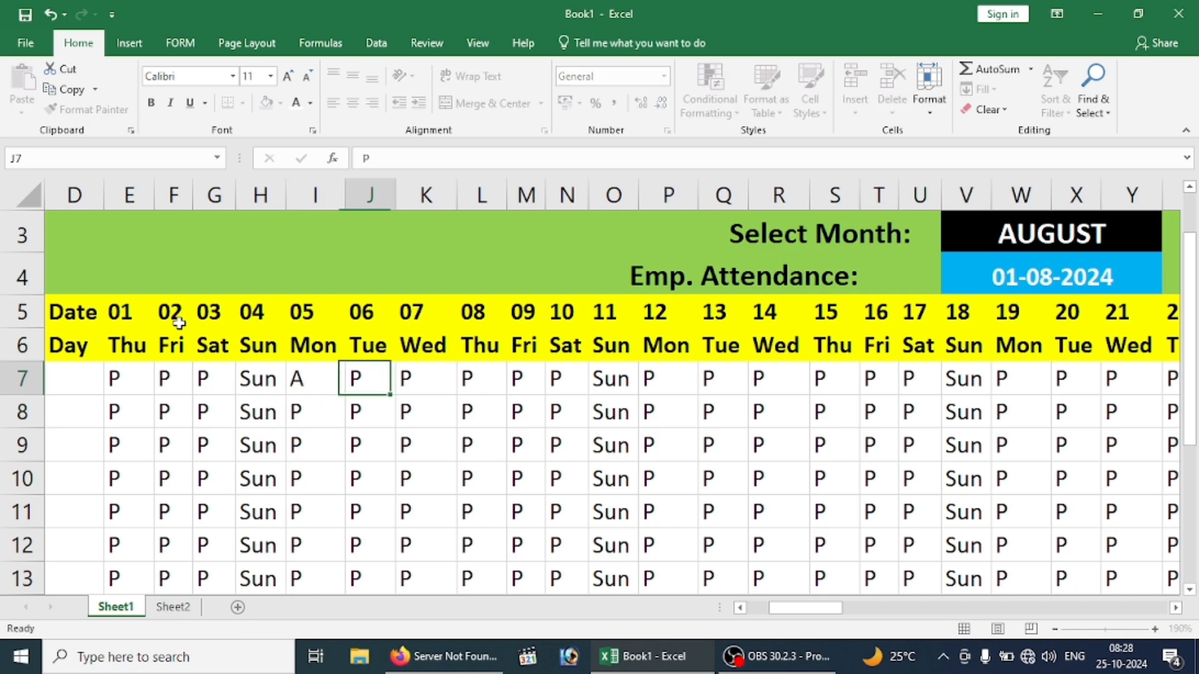
pyautogui.press('Right')
pyautogui.write('A')
# Mark the ACCOUNTANT in row 8 absent with a single A on day 14 (R8).
pyautogui.press('Right')
pyautogui.press('Right')
pyautogui.press('Right')
pyautogui.press('Right')
pyautogui.press('Right')
pyautogui.press('Right')
pyautogui.press('Right')
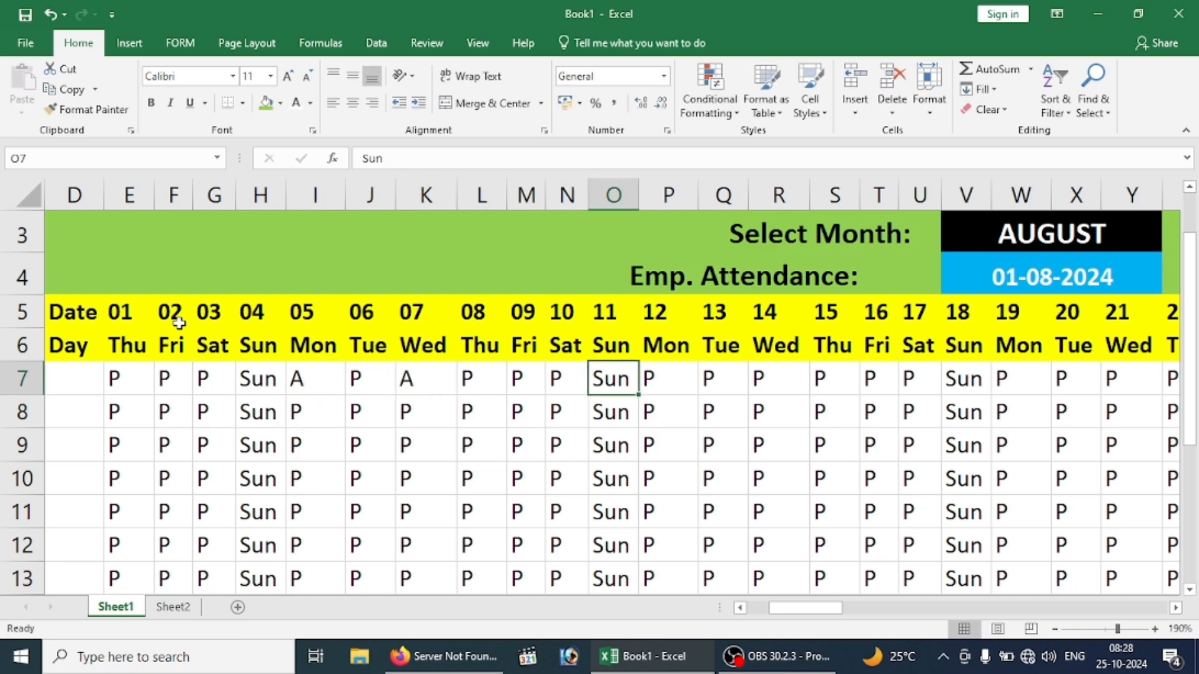
pyautogui.press('Down')
pyautogui.write('AA')
pyautogui.press('Return')
pyautogui.press('Up')
pyautogui.press('BackSpace')
pyautogui.write('A')
pyautogui.press('Return')
# Mark the CLERK in row 11 absent with A on days 14 and 15 (R11 and S11).
pyautogui.press('Down')
pyautogui.press('Down')
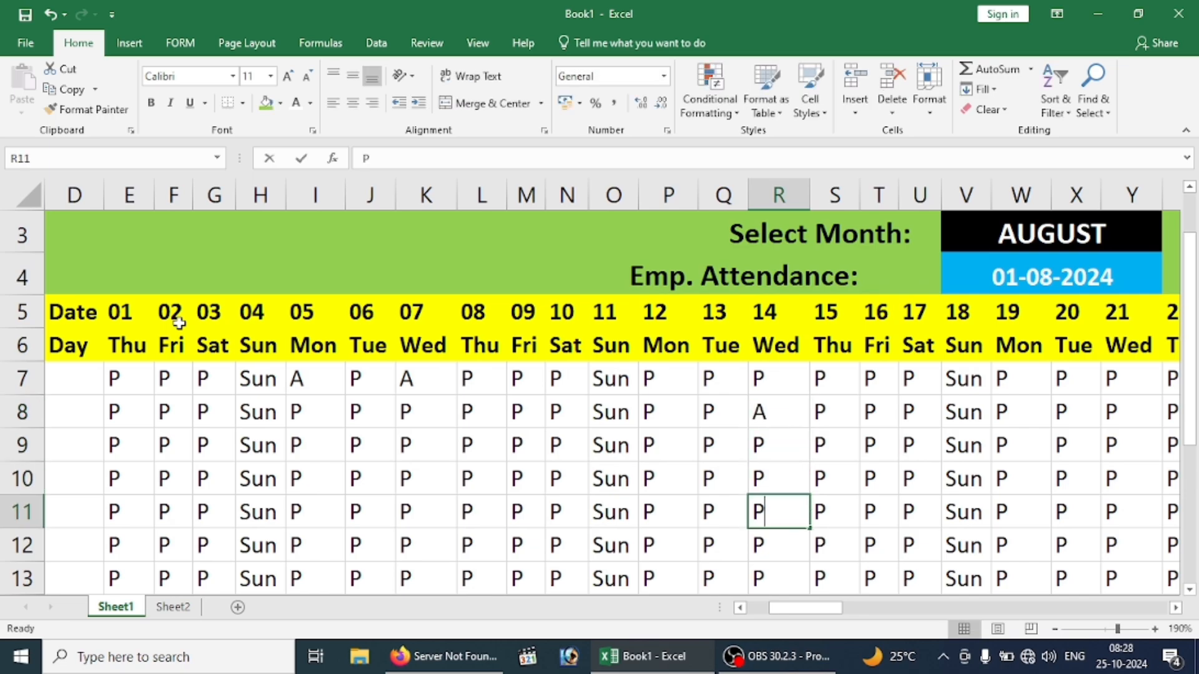
pyautogui.write('A')
pyautogui.press('Right')
pyautogui.write('A')
pyautogui.press('Return')
# Mark the PEON in row 14 absent with A on day 10 (N14).
pyautogui.press('Down')
pyautogui.press('Down')
pyautogui.press('Left')
pyautogui.press('Left')
pyautogui.press('Left')
pyautogui.press('Left')
pyautogui.press('Left')
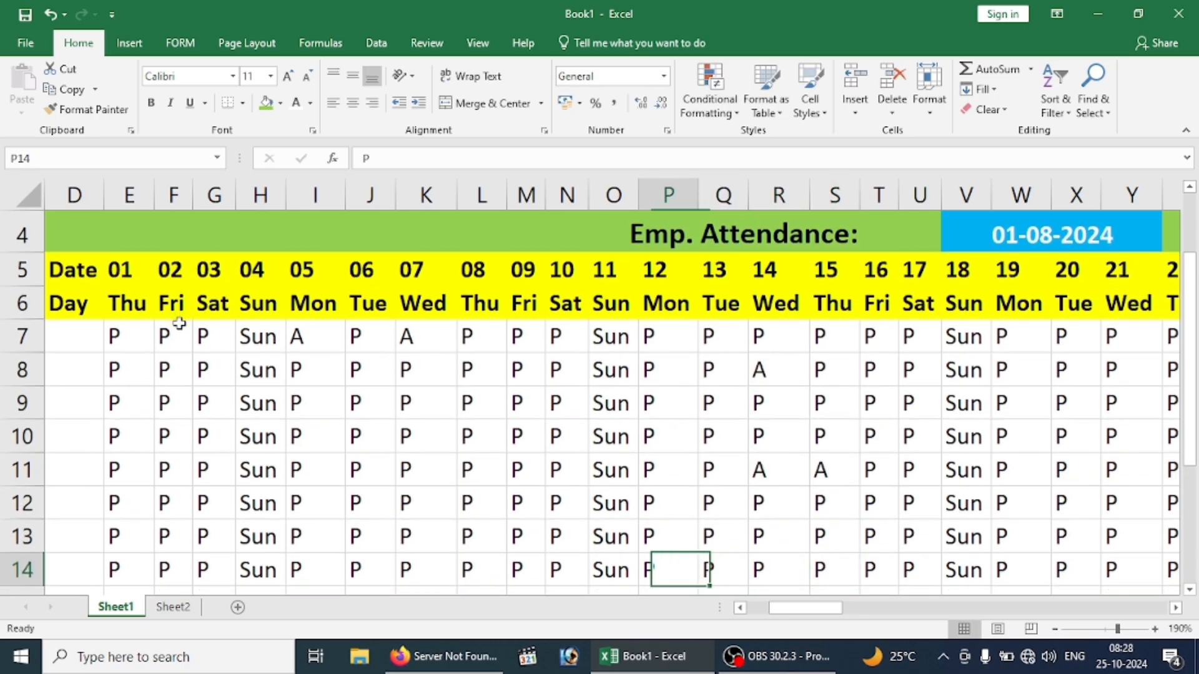
pyautogui.write('A')
# Mark two clerks absent with A: row 11 on day 06 (J11) and row 10 on day 08 (L10).
pyautogui.press('Left')
pyautogui.press('Left')
pyautogui.press('Left')
pyautogui.press('Left')
pyautogui.press('Up')
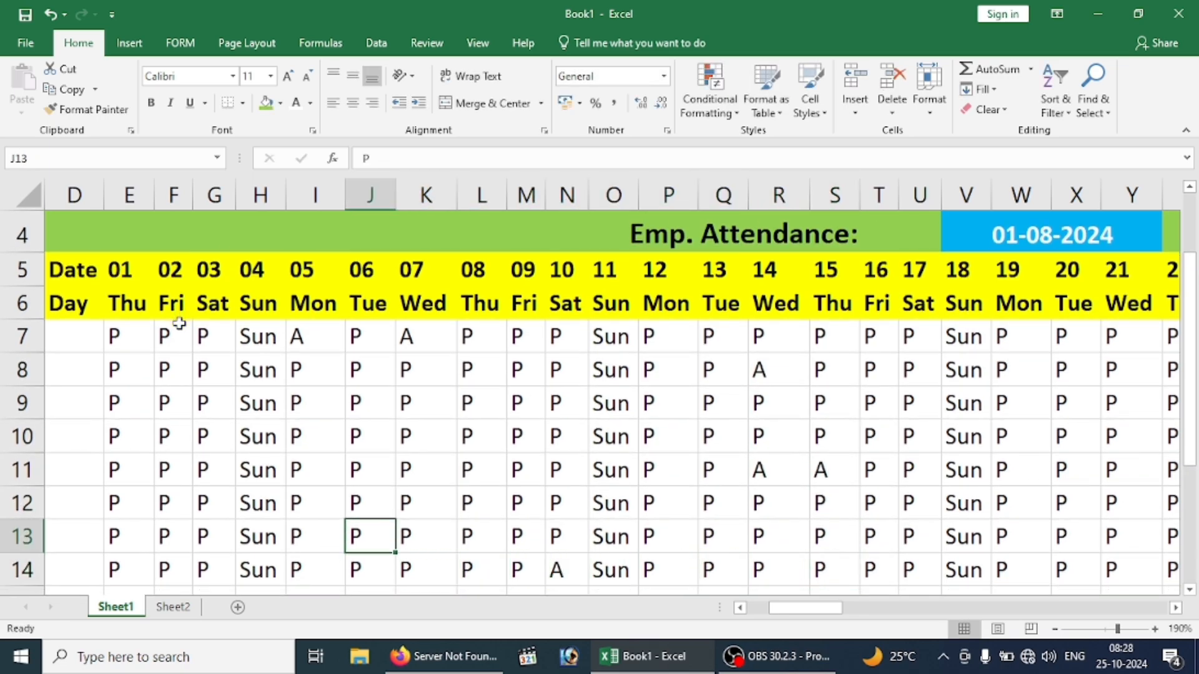
pyautogui.press('Up')
pyautogui.press('Up')
pyautogui.write('A')
pyautogui.press('Right')
pyautogui.press('Right')
pyautogui.press('Up')
pyautogui.write('A')
# Mark the CLERK in row 9 absent with A on day 22 (Z9).
pyautogui.press('Right')
pyautogui.press('Right')
pyautogui.press('Right')
pyautogui.press('Right')
pyautogui.press('Right')
pyautogui.press('Right')
pyautogui.press('Right')
pyautogui.press('Right')
pyautogui.press('Right')
pyautogui.press('Right')
pyautogui.press('Right')
pyautogui.press('Right')
pyautogui.press('Right')
pyautogui.press('Right')
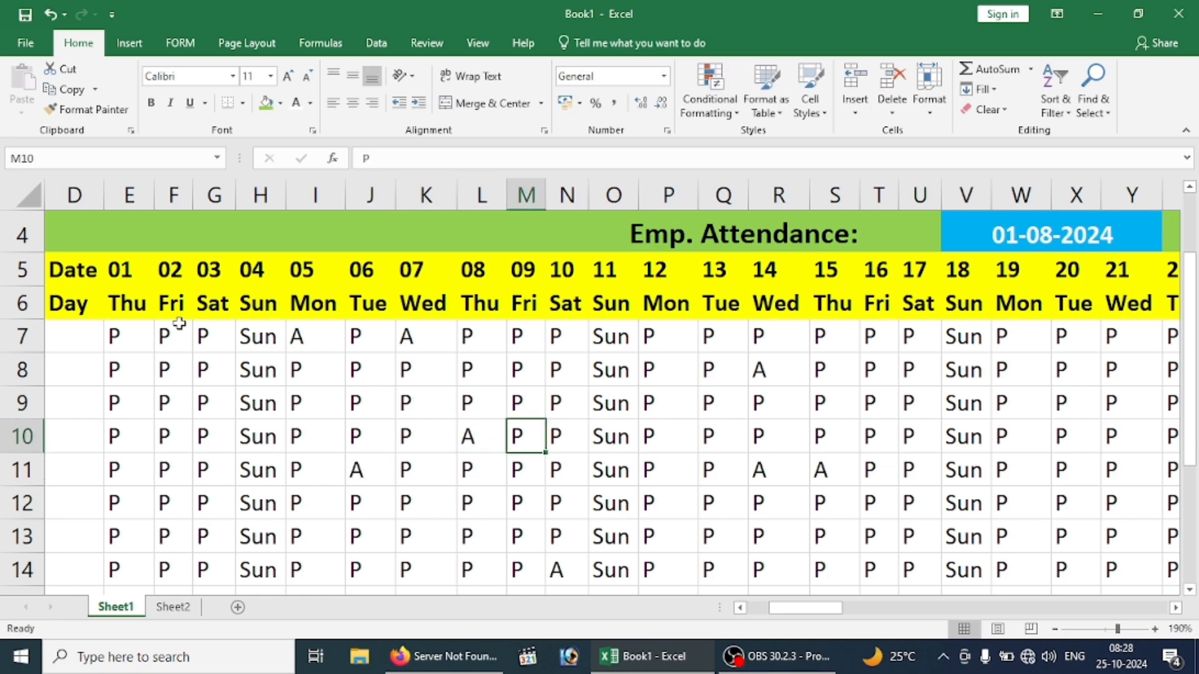
pyautogui.press('Up')
pyautogui.write('A')
# Mark the MANAGER in row 7 and the WORKER in row 12 absent with A on day 20 (X7 and X12).
pyautogui.press('Left')
pyautogui.press('Left')
pyautogui.press('Up')
pyautogui.press('Up')
pyautogui.write('A')
pyautogui.press('Down')
pyautogui.press('Down')
pyautogui.press('Down')
pyautogui.press('Down')
pyautogui.press('Down')
pyautogui.write('A')
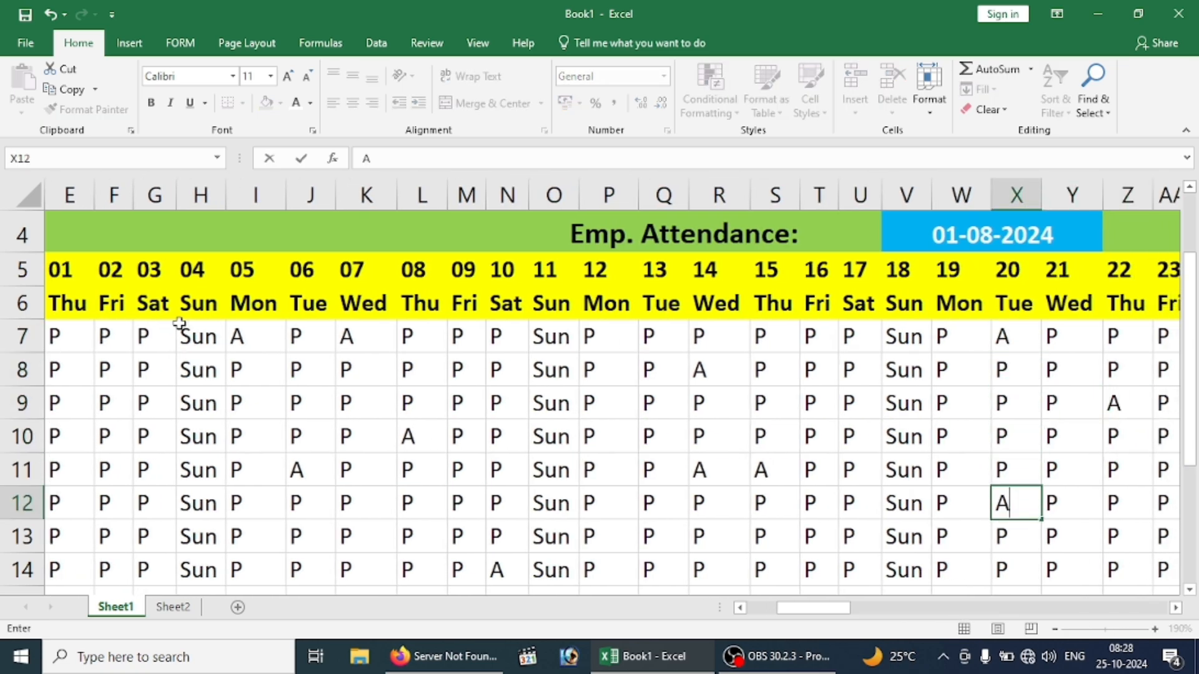
# Mark the CLERK in row 13 absent with A on day 22 (Z13).
pyautogui.press('Right')
pyautogui.press('Right')
pyautogui.press('Down')
pyautogui.write('A')
pyautogui.press('Right')
pyautogui.press('Right')
pyautogui.press('Right')
pyautogui.press('Right')
pyautogui.press('Right')
pyautogui.press('Right')
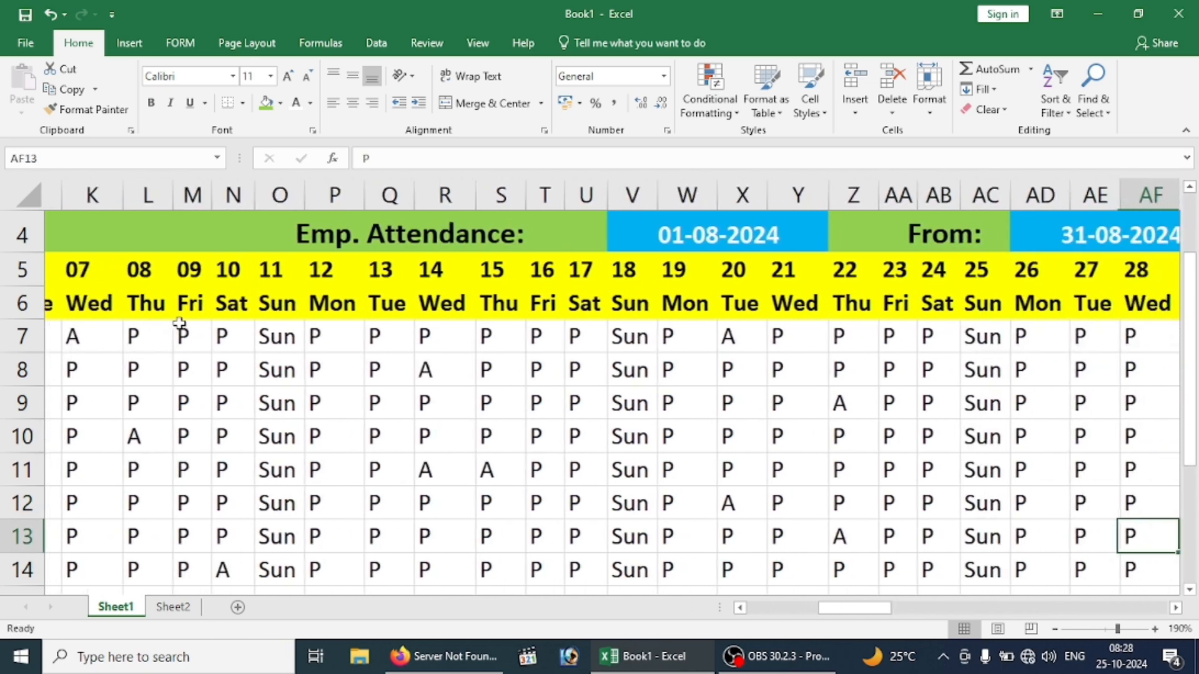
# Mark the employees in rows 13 and 7 absent with A on day 28 (AF13 and AF7).
pyautogui.write('A')
pyautogui.press('Up')
pyautogui.press('Up')
pyautogui.press('Up')
pyautogui.press('Up')
pyautogui.press('Up')
pyautogui.press('Up')
pyautogui.write('A')
pyautogui.press('Right')
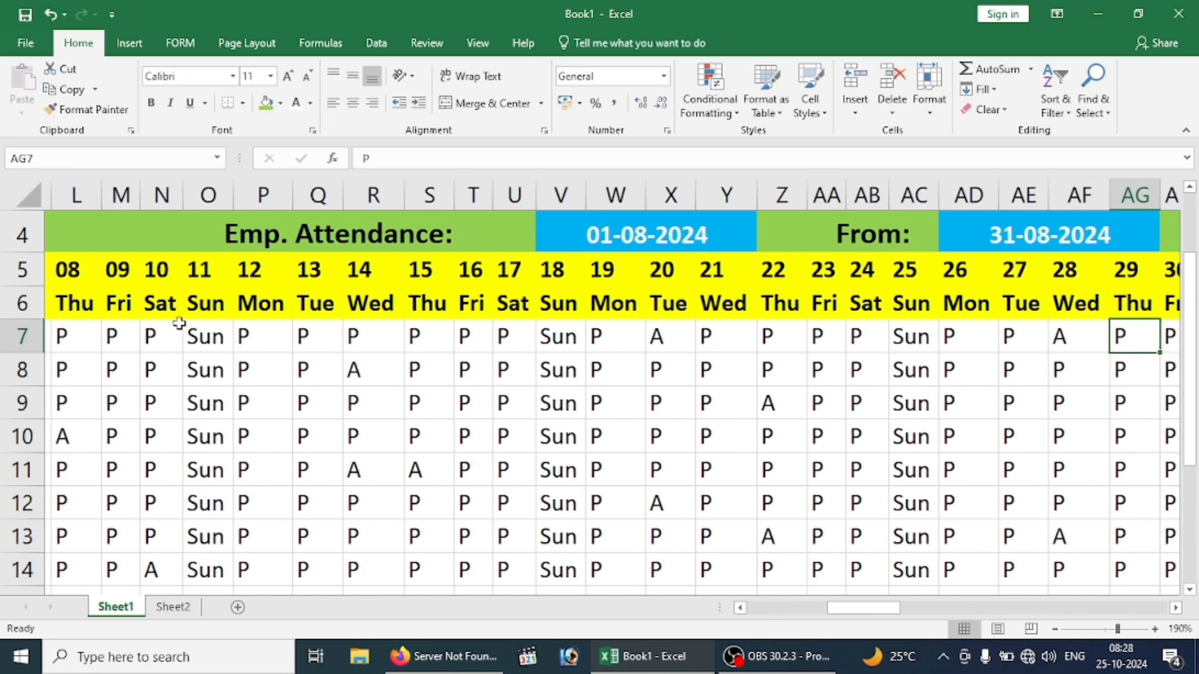
# Mark two absences with A: row 8 on day 31 (AI8) and row 11 on day 30 (AH11).
pyautogui.press('Right')
pyautogui.press('Right')
pyautogui.press('Down')
pyautogui.write('A')
pyautogui.press('Down')
pyautogui.press('Down')
pyautogui.press('Down')
pyautogui.press('Left')
pyautogui.write('A')
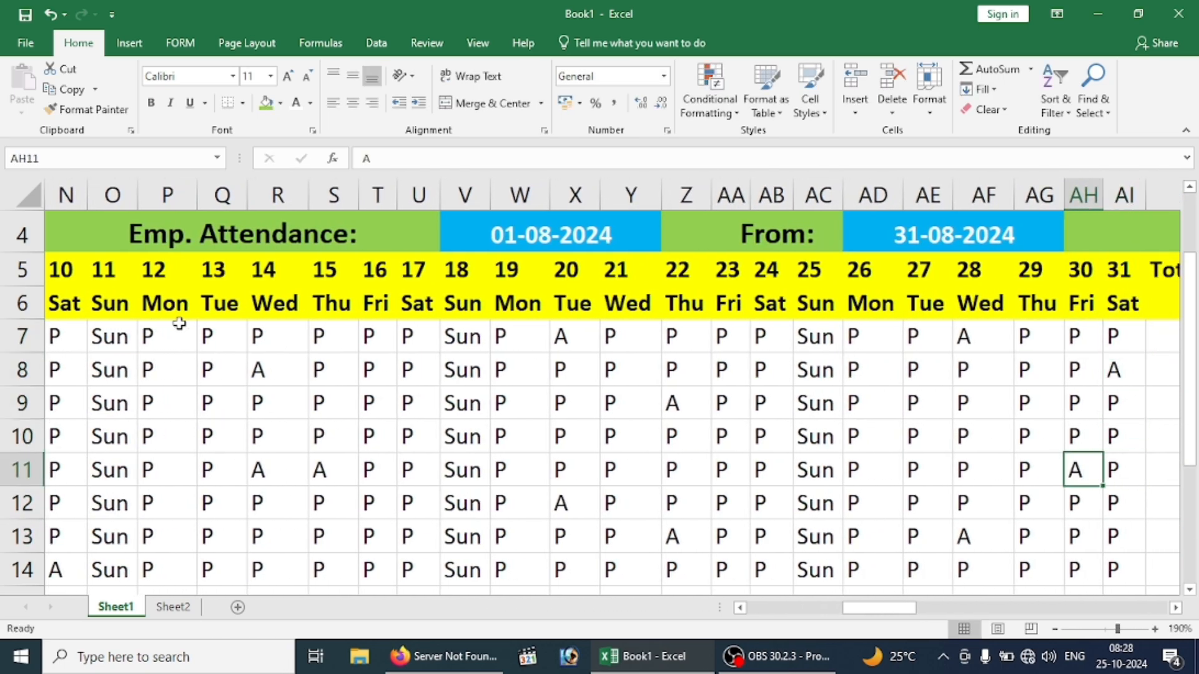
# Mark two absences with A: row 13 on day 29 (AG13) and row 14 on day 30 (AH14).
pyautogui.press('Down')
pyautogui.press('Left')
pyautogui.press('Down')
pyautogui.write('A')
pyautogui.press('Down')
pyautogui.press('Right')
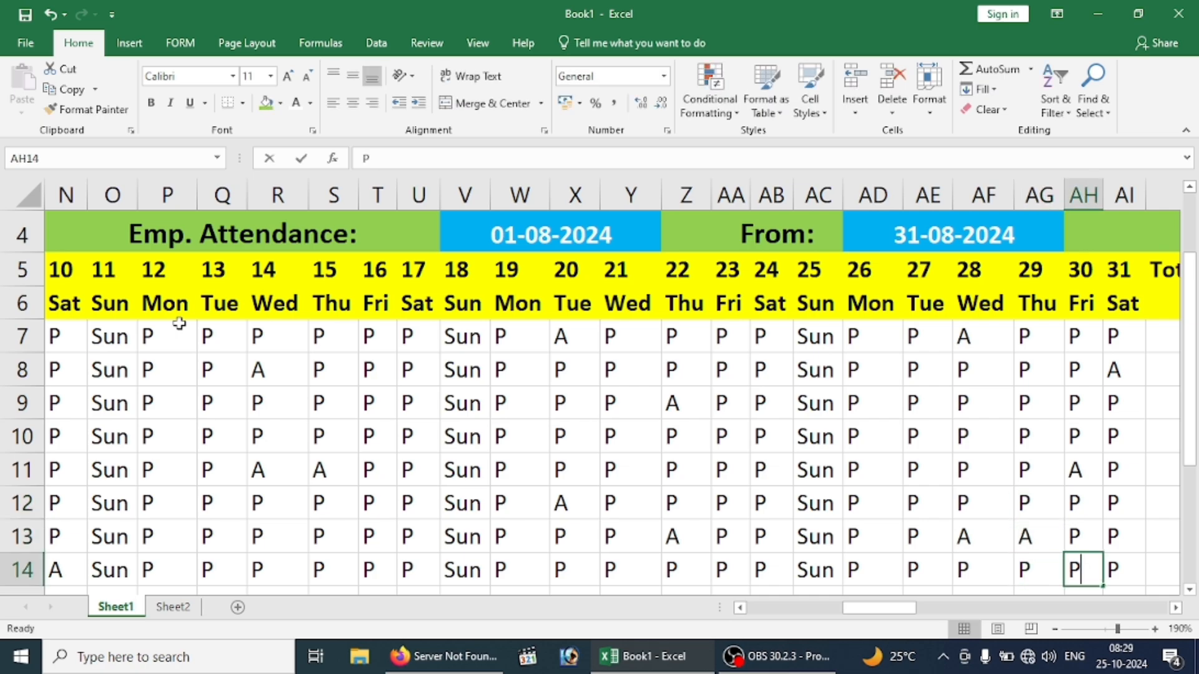
pyautogui.write('A')
# Mark the employee in row 8 absent with A on day 22 (Z8).
pyautogui.press('Up')
pyautogui.press('Up')
pyautogui.press('Up')
pyautogui.press('Up')
pyautogui.press('Up')
pyautogui.press('Up')
pyautogui.press('Up')
pyautogui.press('Up')
pyautogui.press('Left')
pyautogui.press('Left')
pyautogui.press('Left')
pyautogui.press('Left')
pyautogui.press('Left')
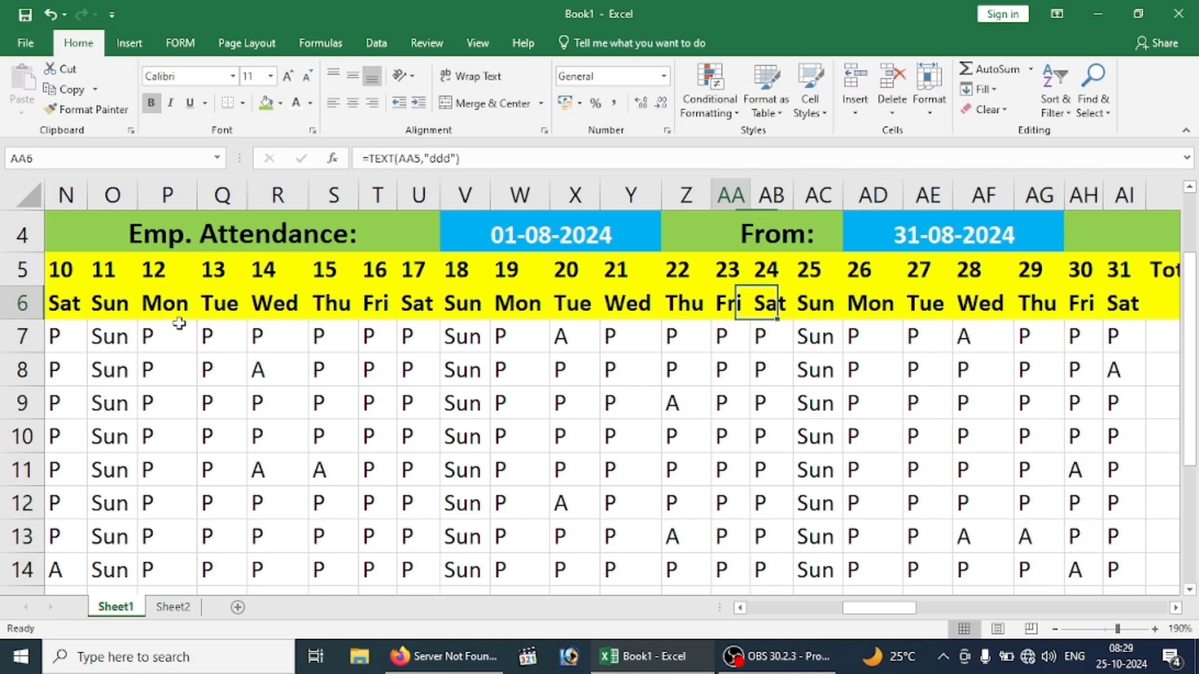
pyautogui.press('Down')
pyautogui.press('Left')
pyautogui.press('Down')
pyautogui.write('A')
pyautogui.press('Return')
# Mark the CLERK in row 13 absent with A on day 19 (W13).
pyautogui.press('Return')
pyautogui.press('Down')
pyautogui.press('Down')
pyautogui.press('Down')
pyautogui.press('Down')
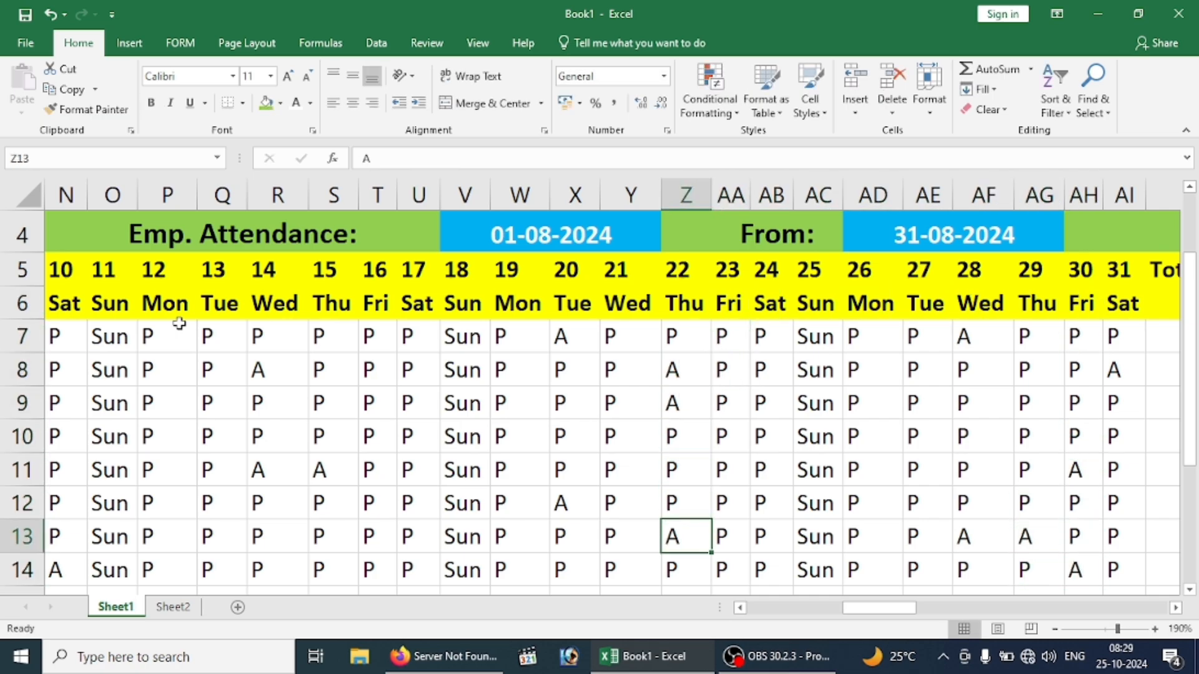
pyautogui.press('Left')
pyautogui.press('Left')
pyautogui.press('Left')
pyautogui.press('Up')
pyautogui.write('A')
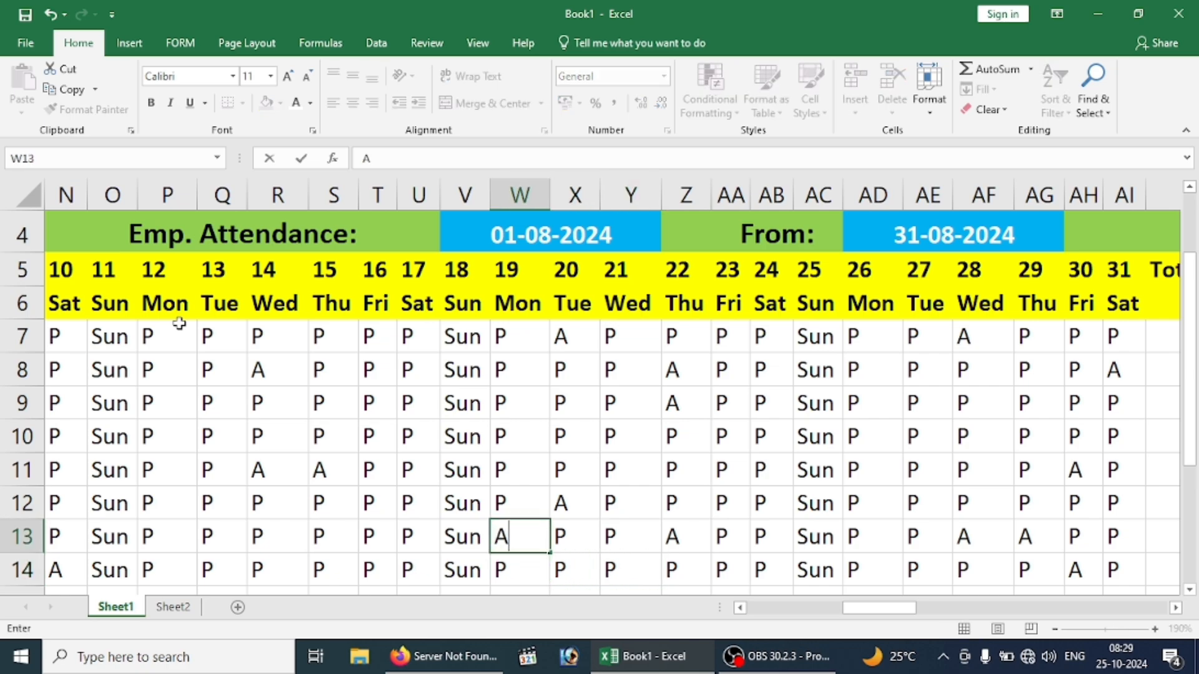
# Examine the summary column headings after day 31, especially Absent Days and Halfday.
pyautogui.press('Left')
pyautogui.press('Left')
pyautogui.press('Up')
pyautogui.press('Up')
pyautogui.press('Up')
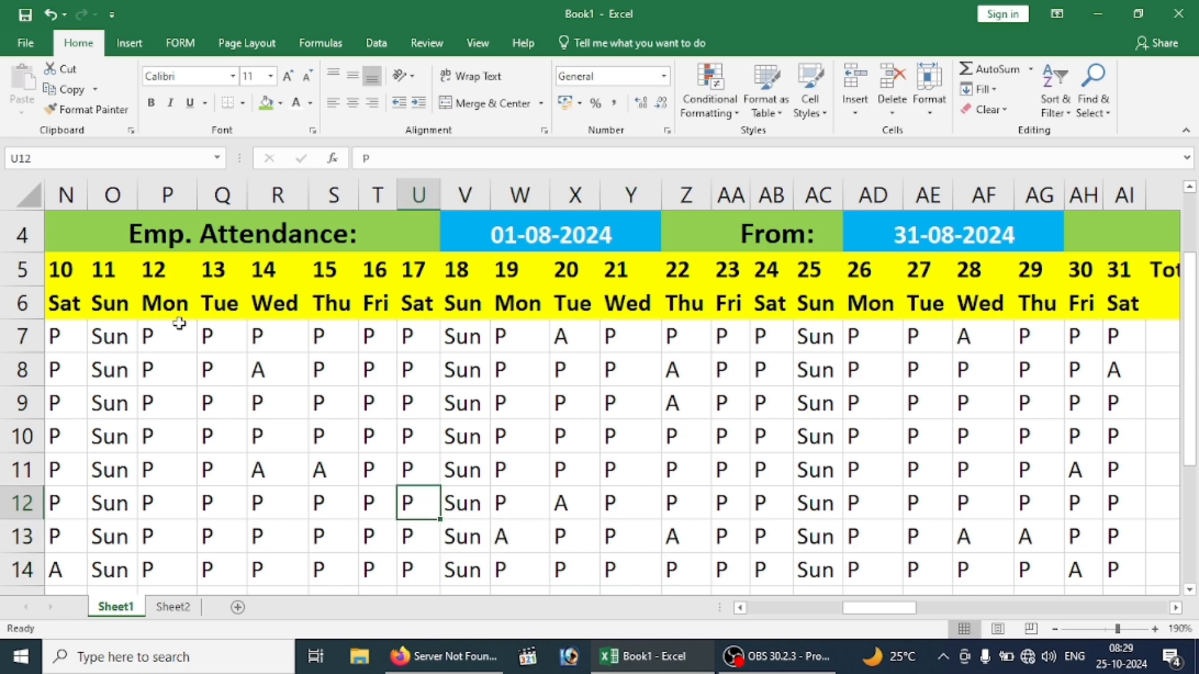
pyautogui.press('Left')
pyautogui.press('Left')
pyautogui.press('Left')
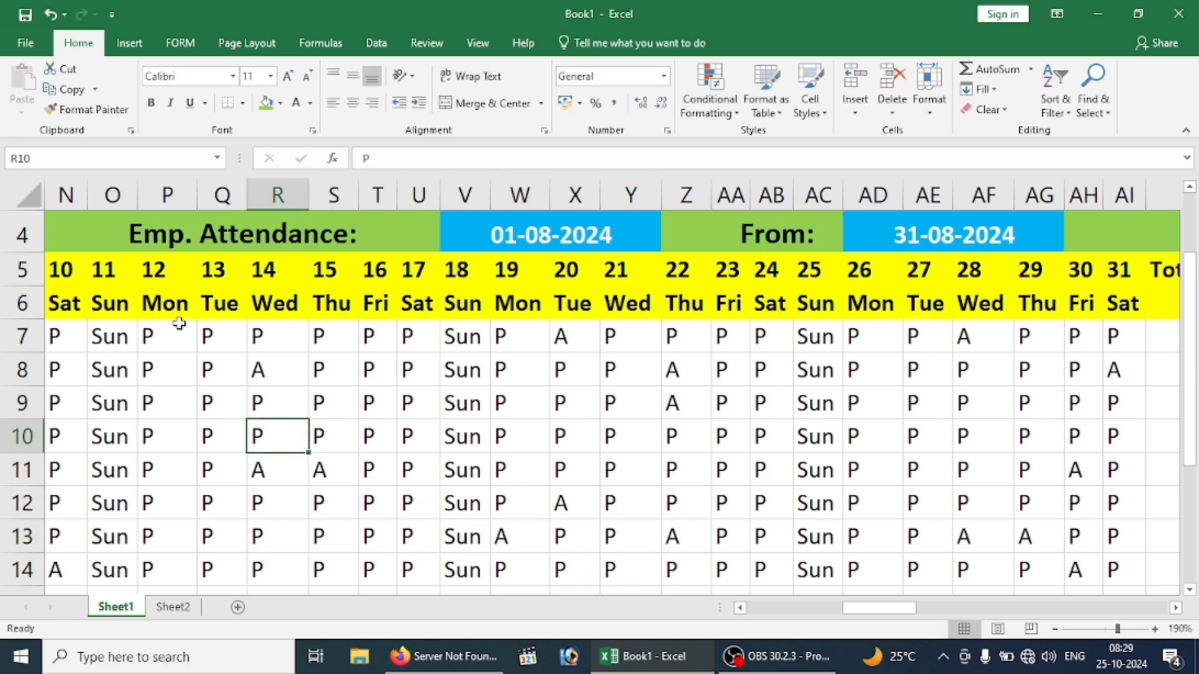
pyautogui.press('Right')
pyautogui.press('Right')
pyautogui.press('Right')
pyautogui.press('Right')
pyautogui.press('Right')
pyautogui.press('Right')
pyautogui.press('Right')
pyautogui.press('Right')
pyautogui.press('Right')
pyautogui.press('Right')
pyautogui.press('Right')
pyautogui.press('Right')
pyautogui.press('Right')
pyautogui.press('Right')
pyautogui.press('Right')
pyautogui.press('Right')
pyautogui.press('Right')
pyautogui.press('Right')
pyautogui.press('Right')
pyautogui.press('Right')
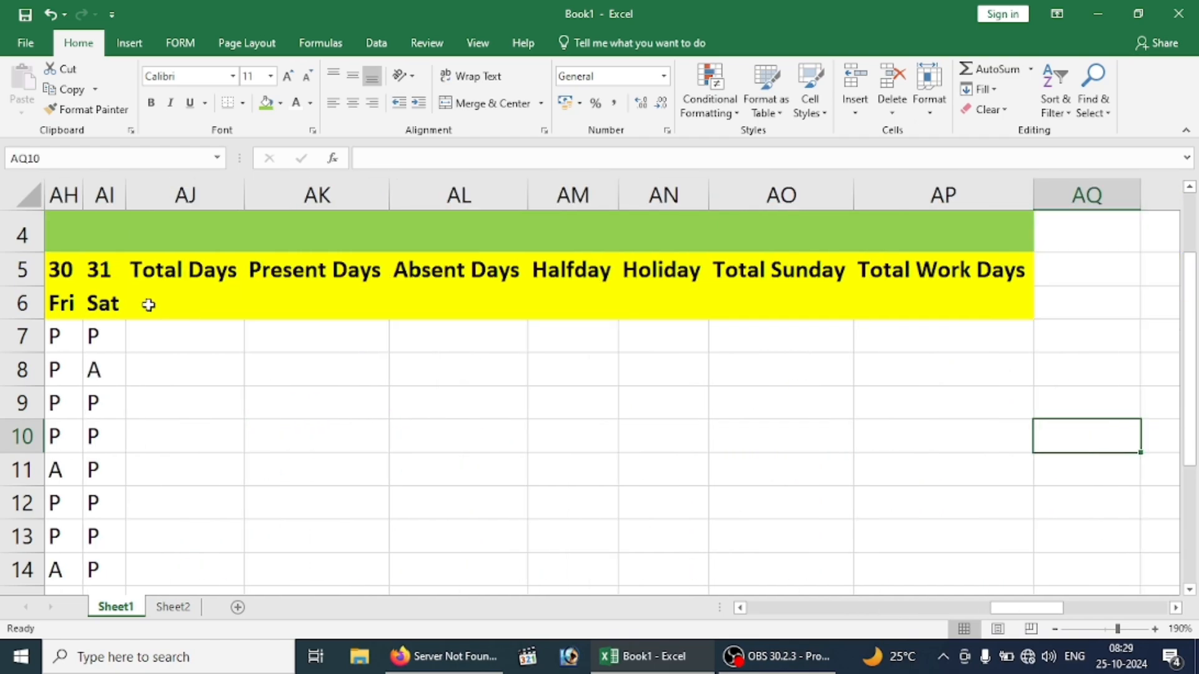
pyautogui.click(442, 275)
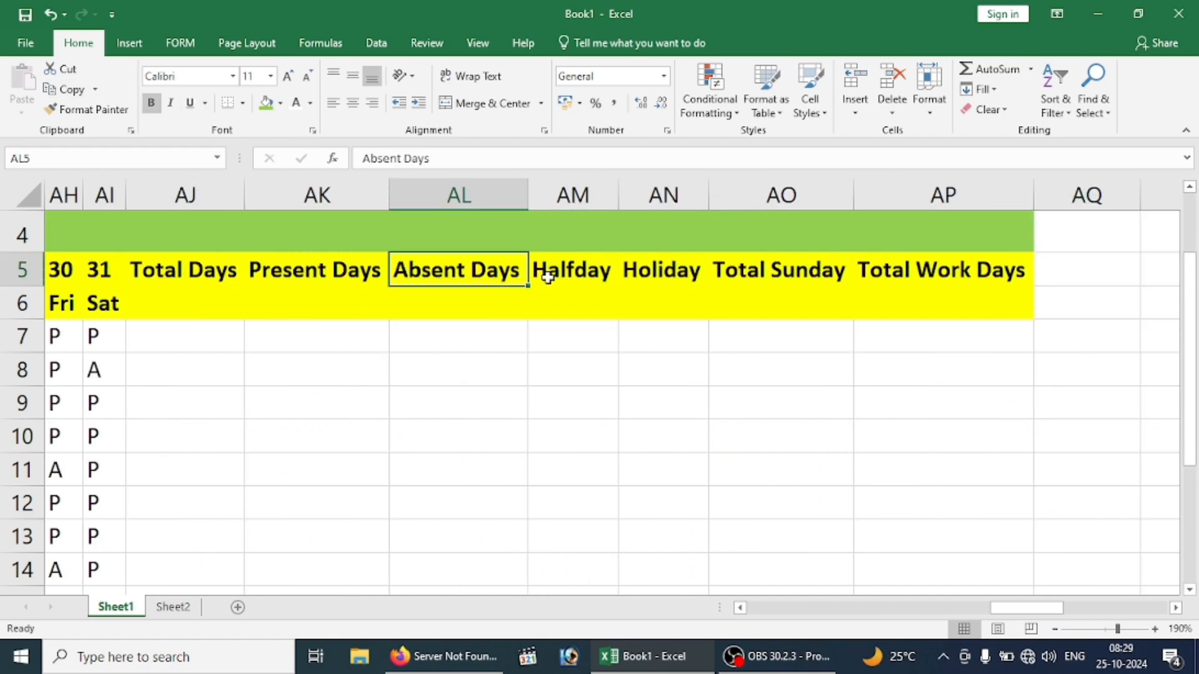
pyautogui.click(547, 275)
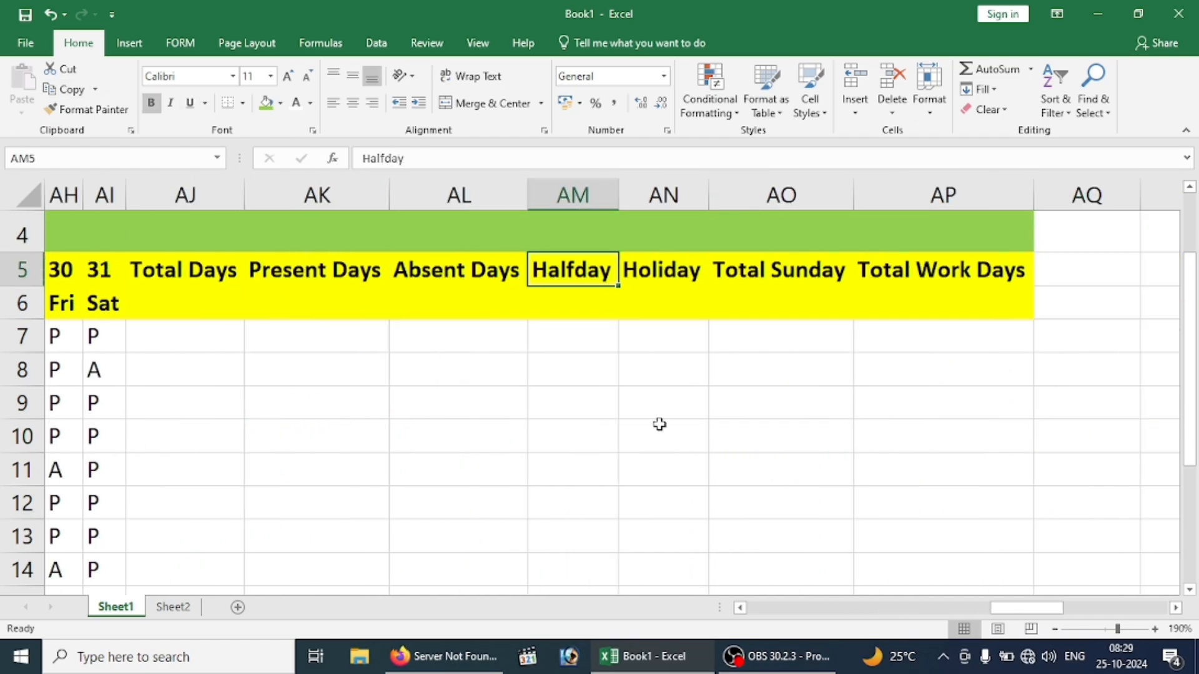
# Mark the MANAGER in row 7 as half day with HFD on day 14 (R7).
pyautogui.press('Left')
pyautogui.press('Left')
pyautogui.press('Left')
pyautogui.press('Left')
pyautogui.press('Left')
pyautogui.press('Left')
pyautogui.press('Left')
pyautogui.press('Left')
pyautogui.press('Left')
pyautogui.press('Left')
pyautogui.press('Left')
pyautogui.press('Left')
pyautogui.press('Left')
pyautogui.press('Left')
pyautogui.press('Left')
pyautogui.press('Left')
pyautogui.press('Left')
pyautogui.press('Left')
pyautogui.press('Left')
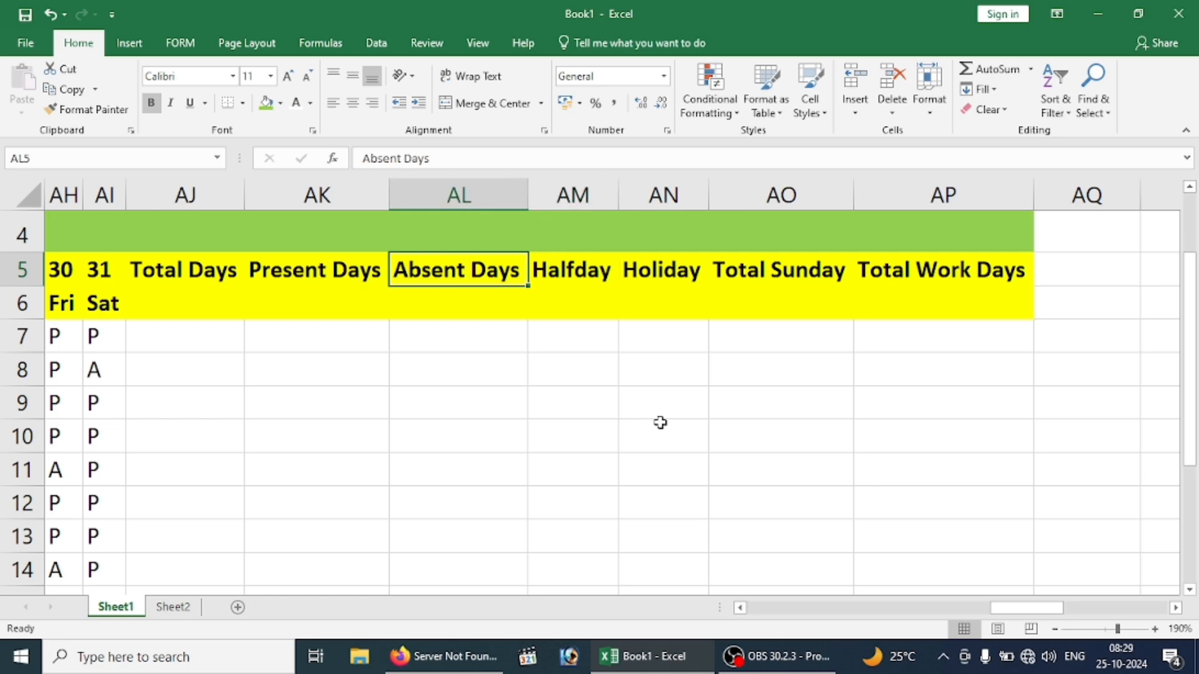
pyautogui.press('Left')
pyautogui.press('Left')
pyautogui.press('Left')
pyautogui.press('Left')
pyautogui.press('Left')
pyautogui.press('Left')
pyautogui.press('Left')
pyautogui.press('Left')
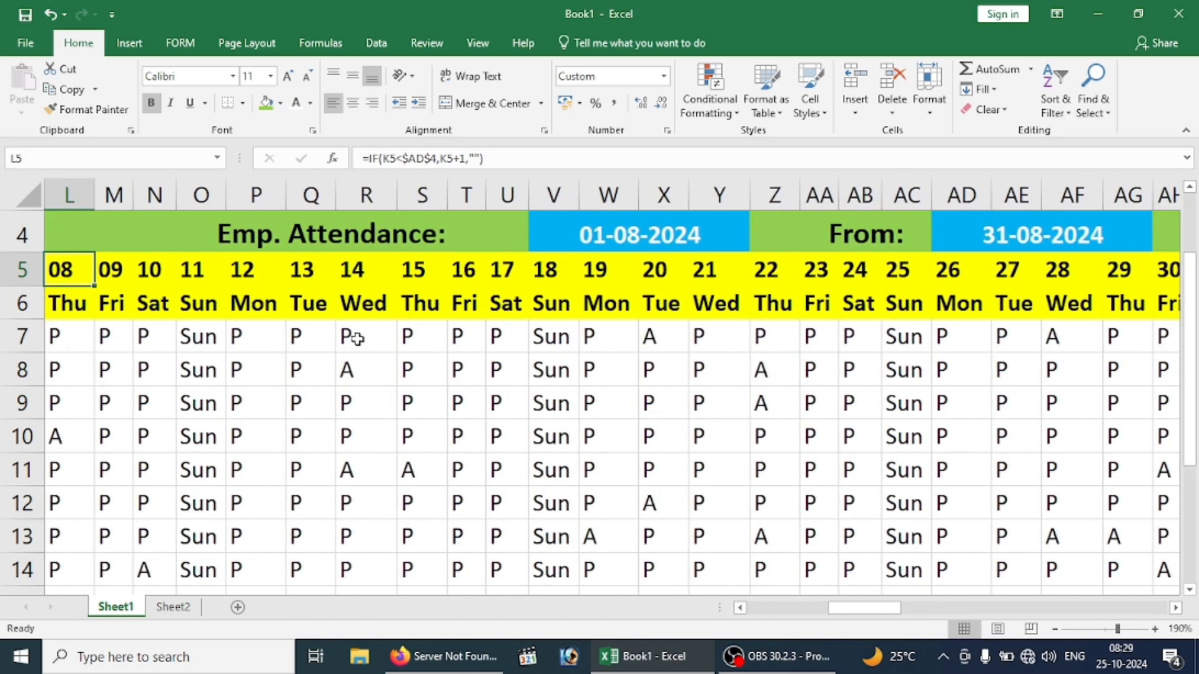
pyautogui.click(356, 338)
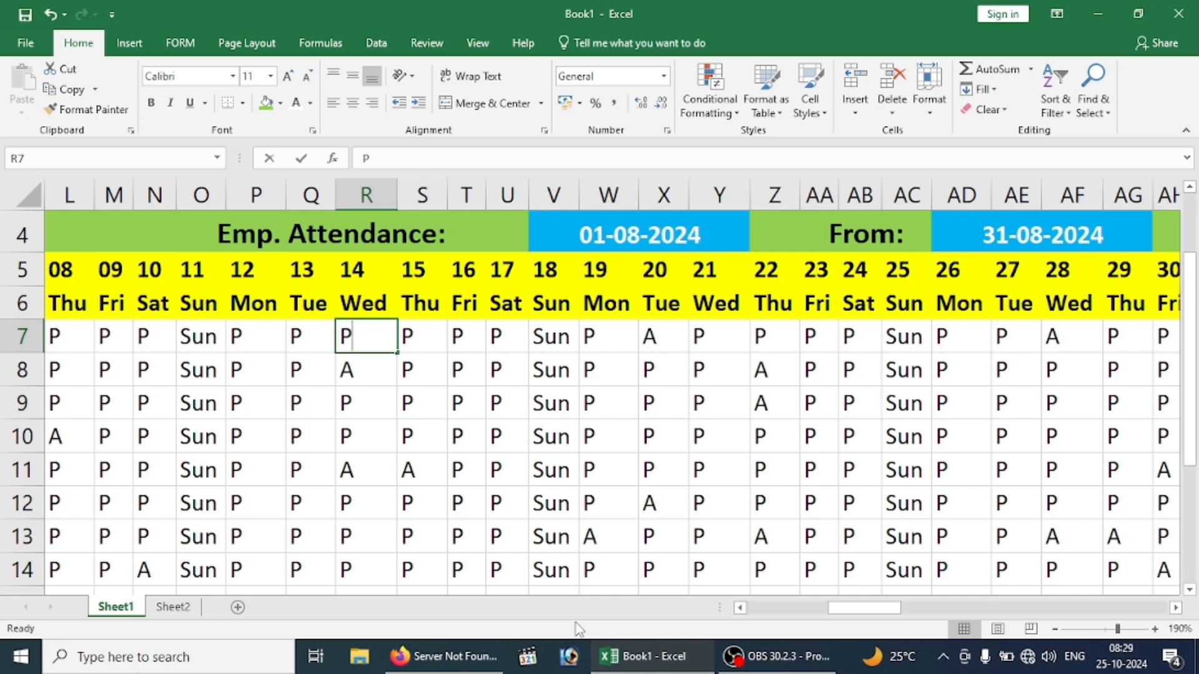
pyautogui.write('HF')
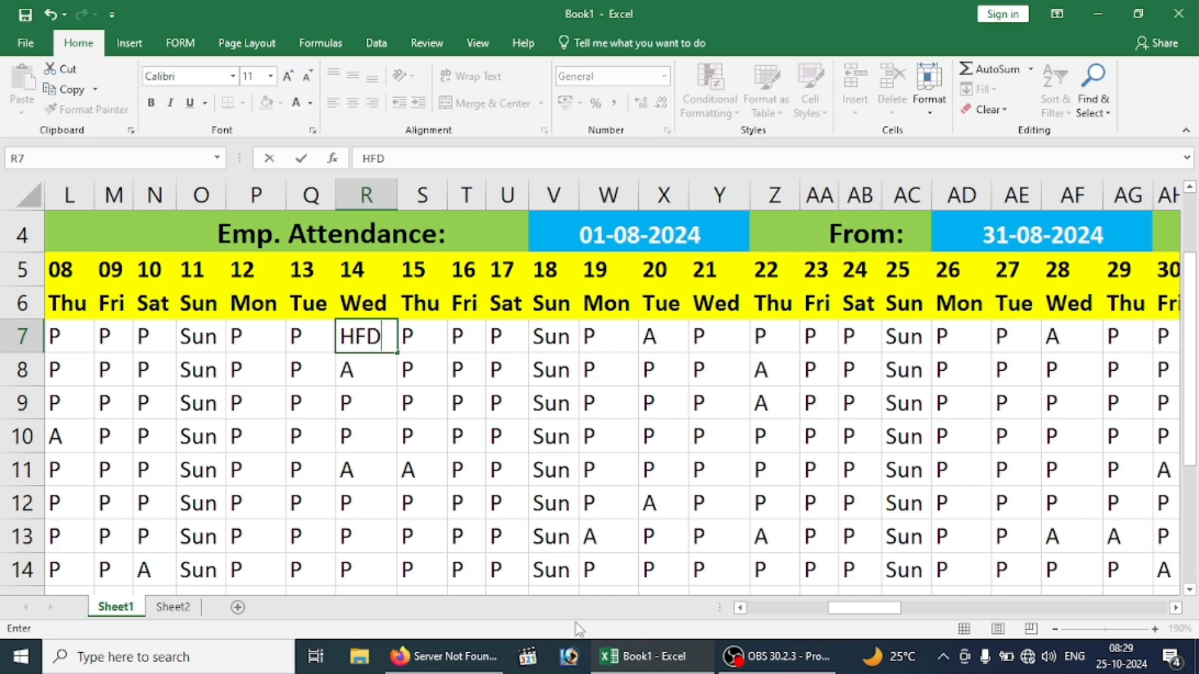
pyautogui.write('D')
pyautogui.click(409, 406)
# Copy the HFD mark from R7 to row 9 on day 21 (Y9) and row 8 on day 27 (AE8).
pyautogui.click(373, 340)
pyautogui.hotkey('ctrl', 'c')
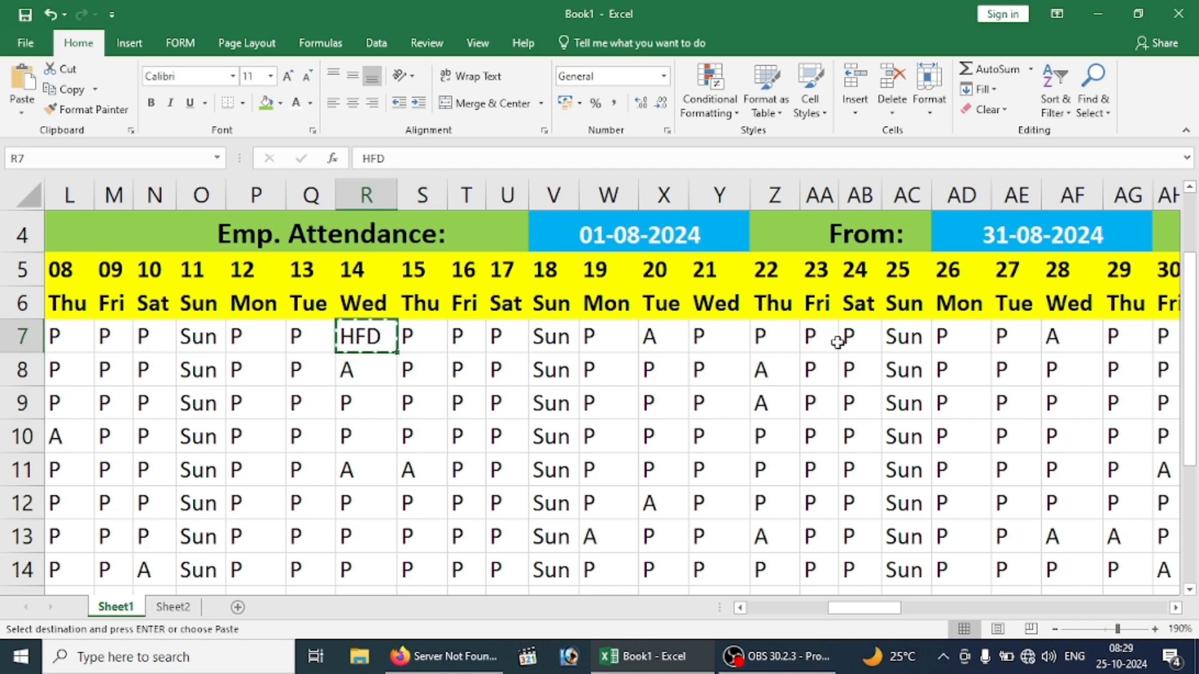
pyautogui.click(693, 407)
pyautogui.hotkey('ctrl', 'v')
pyautogui.click(1007, 370)
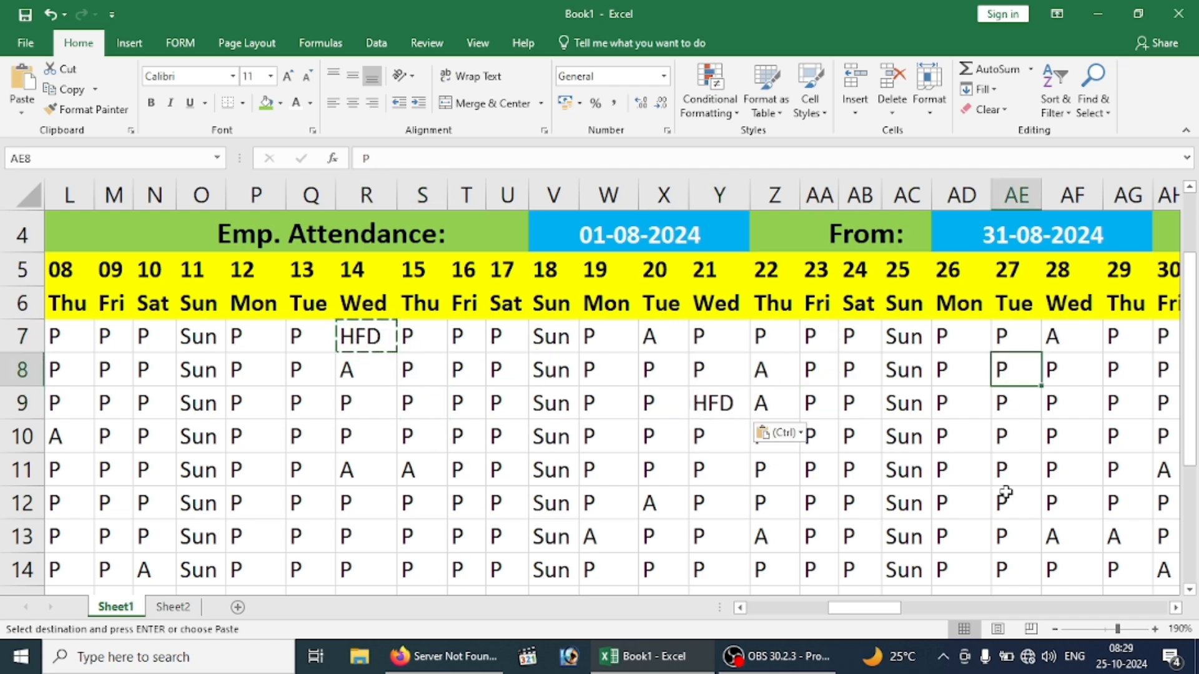
pyautogui.hotkey('ctrl', 'v')
# Paste the copied HFD mark into row 13 on day 12 (P13), row 8 on day 08 (L8) and row 12 on day 29 (AG12).
pyautogui.click(277, 536)
pyautogui.hotkey('ctrl', 'v')
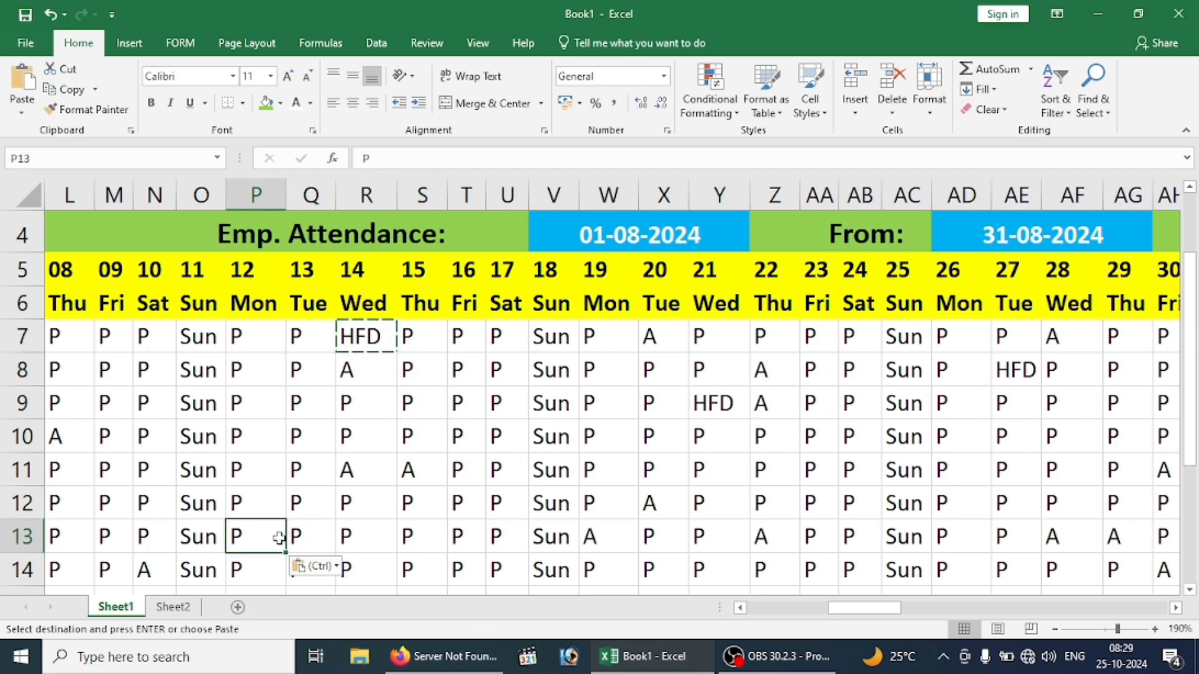
pyautogui.click(88, 368)
pyautogui.hotkey('ctrl', 'v')
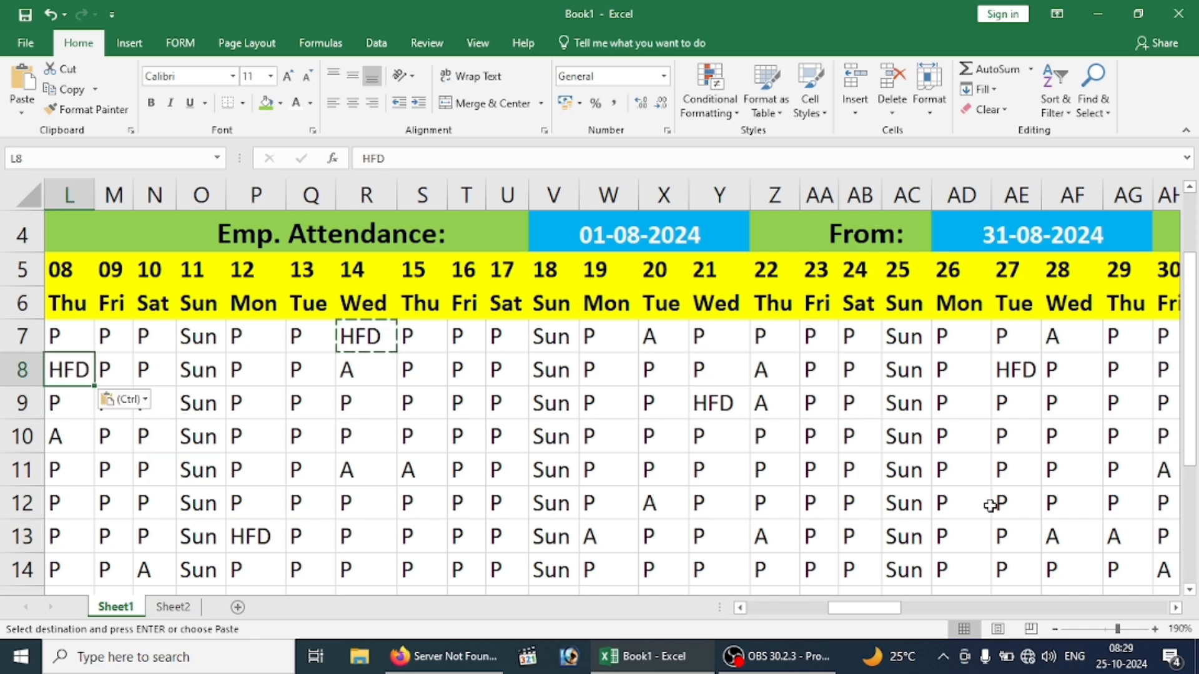
pyautogui.click(1106, 504)
pyautogui.hotkey('ctrl', 'v')
pyautogui.press('ctrl')
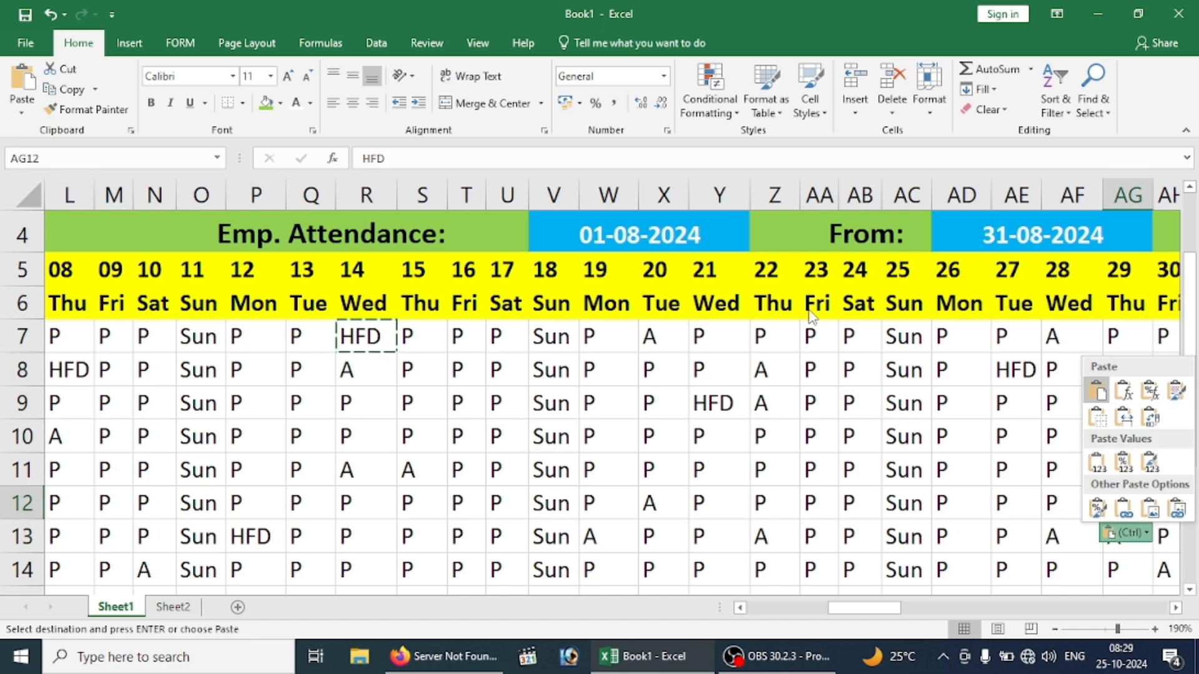
pyautogui.press('ctrl')
# Review the Halfday and Holiday summary headings and the daily marks along row 12.
pyautogui.press('Right')
pyautogui.press('Right')
pyautogui.press('Right')
pyautogui.press('Right')
pyautogui.press('Right')
pyautogui.press('Right')
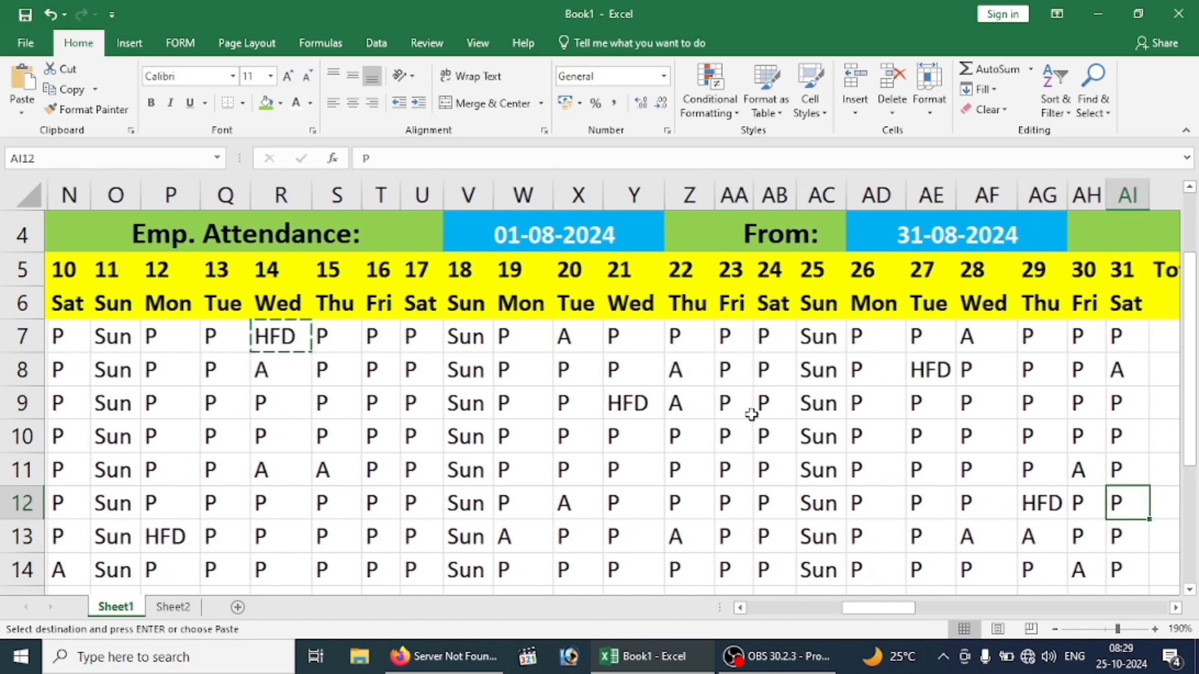
pyautogui.press('Right')
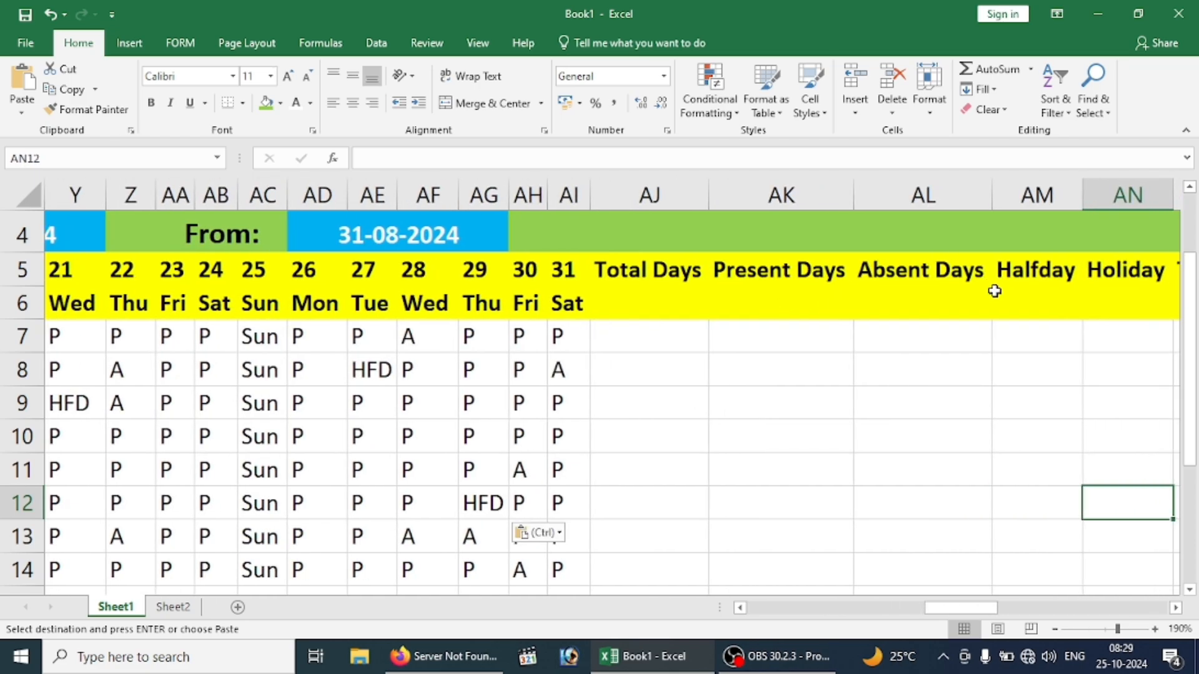
pyautogui.press('Left')
pyautogui.press('Left')
pyautogui.press('Left')
pyautogui.press('Left')
pyautogui.press('Left')
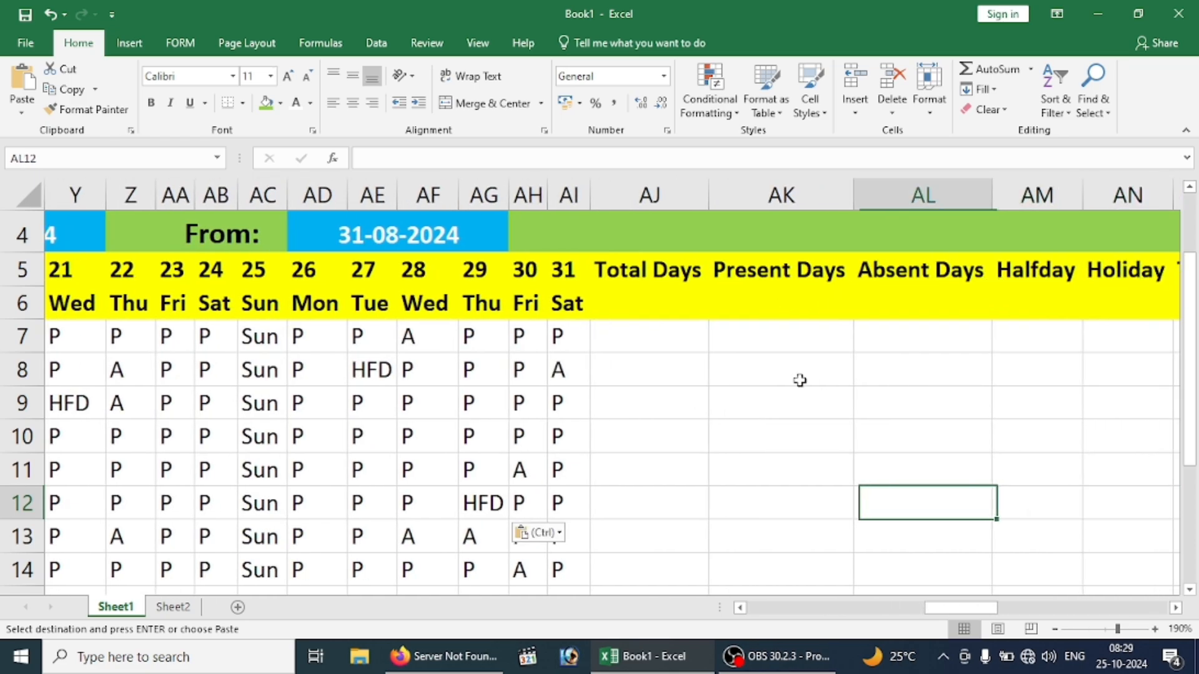
pyautogui.press('Left')
pyautogui.press('Left')
pyautogui.press('Left')
pyautogui.press('Left')
pyautogui.press('Left')
pyautogui.press('Left')
pyautogui.press('Left')
pyautogui.press('Left')
pyautogui.press('Left')
pyautogui.press('Left')
pyautogui.press('Left')
pyautogui.press('Left')
pyautogui.press('Left')
pyautogui.press('Left')
pyautogui.press('Left')
pyautogui.press('Left')
pyautogui.press('Left')
pyautogui.press('Left')
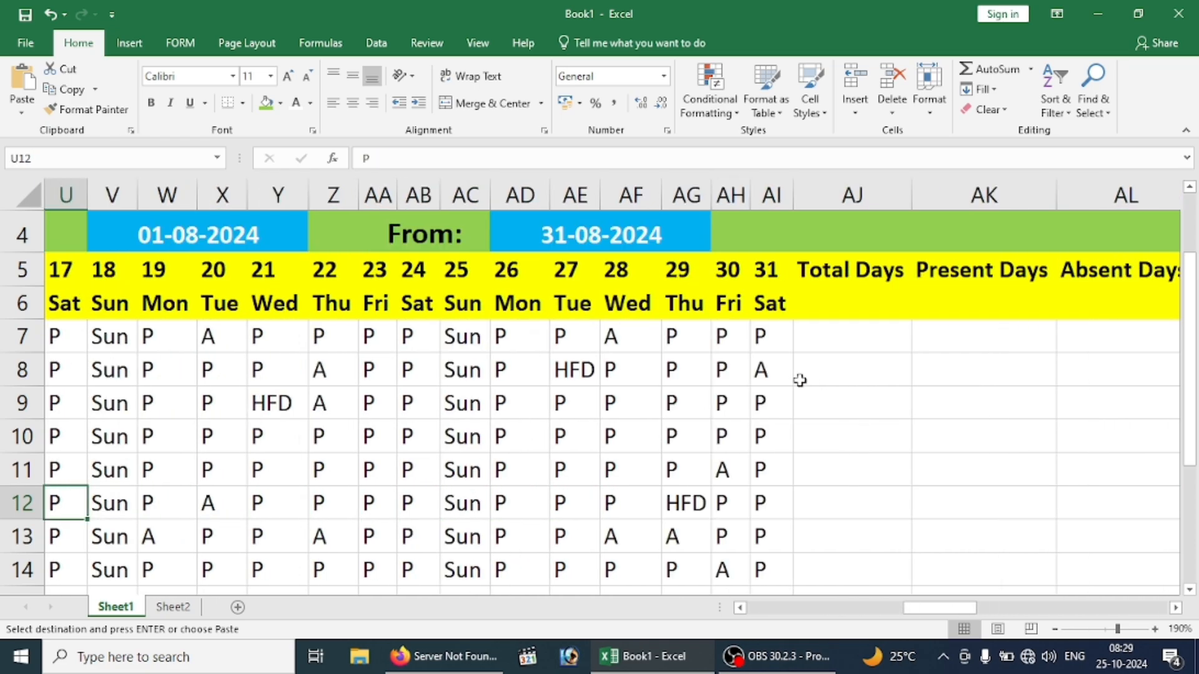
# Mark row 7 as holiday on day 16 by entering HLD in T7.
pyautogui.press('Left')
pyautogui.press('Left')
pyautogui.press('Left')
pyautogui.press('Left')
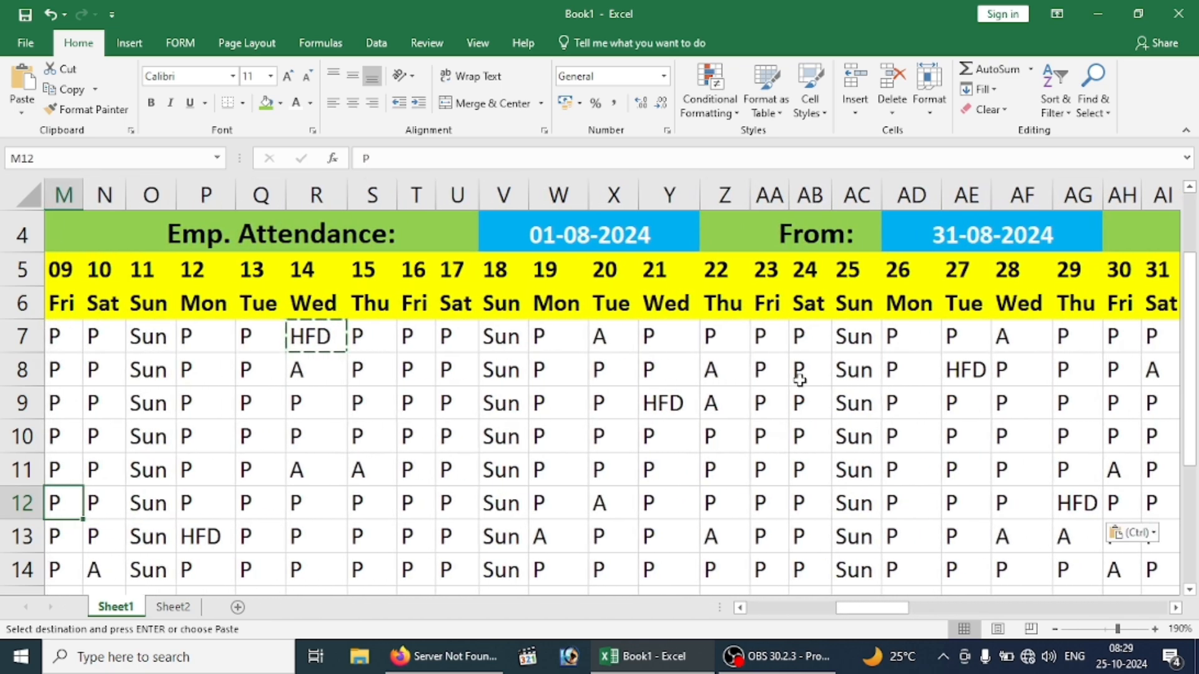
pyautogui.click(424, 338)
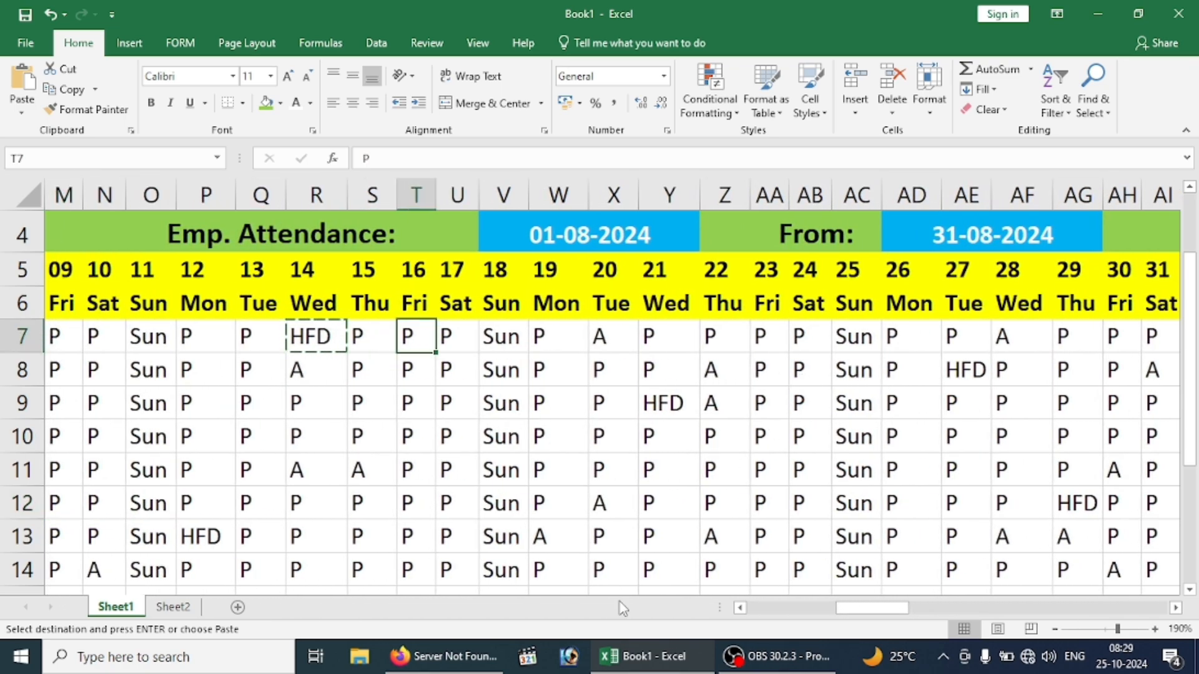
pyautogui.write('HLD')
pyautogui.press('Return')
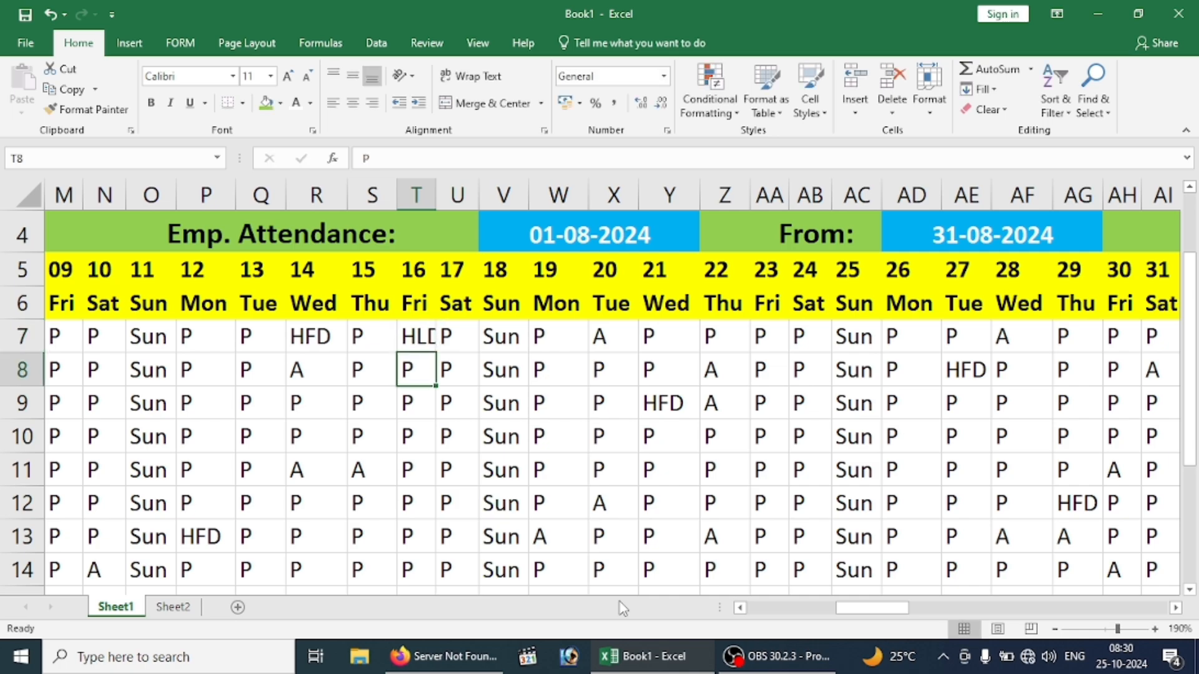
# Widen column T to fit the HLD mark and fill it down from T7 through T14.
pyautogui.moveTo(439, 180); pyautogui.dragTo(457, 179)
pyautogui.click(438, 347)
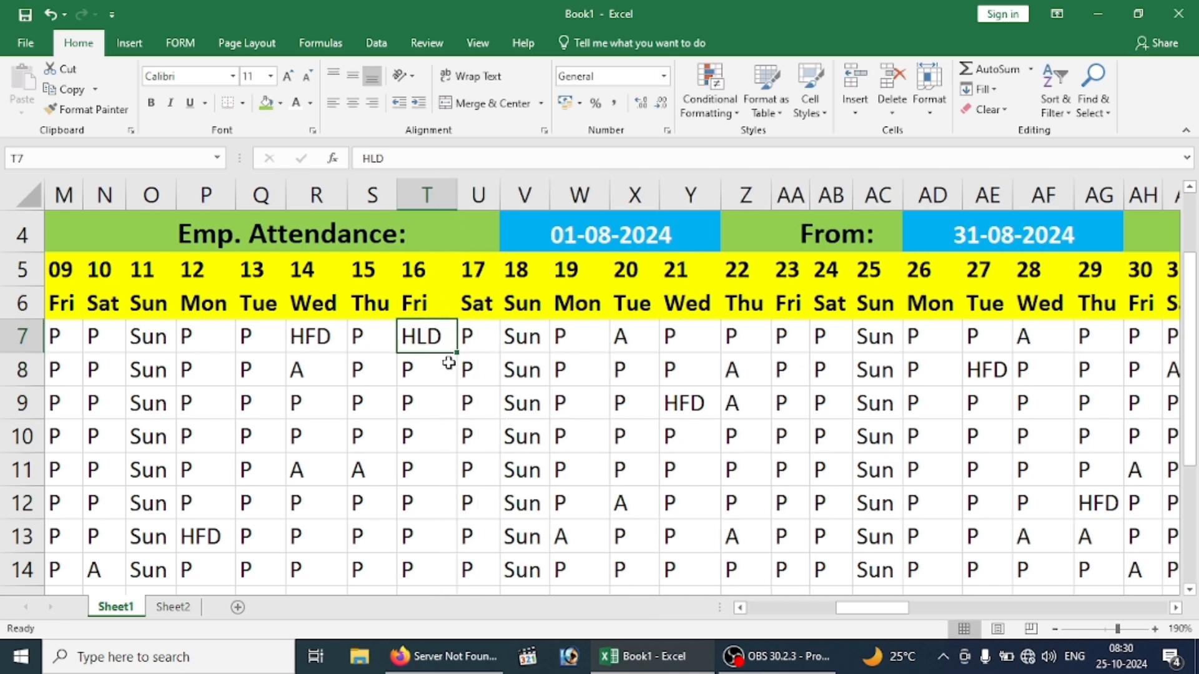
pyautogui.moveTo(457, 356); pyautogui.dragTo(455, 586)
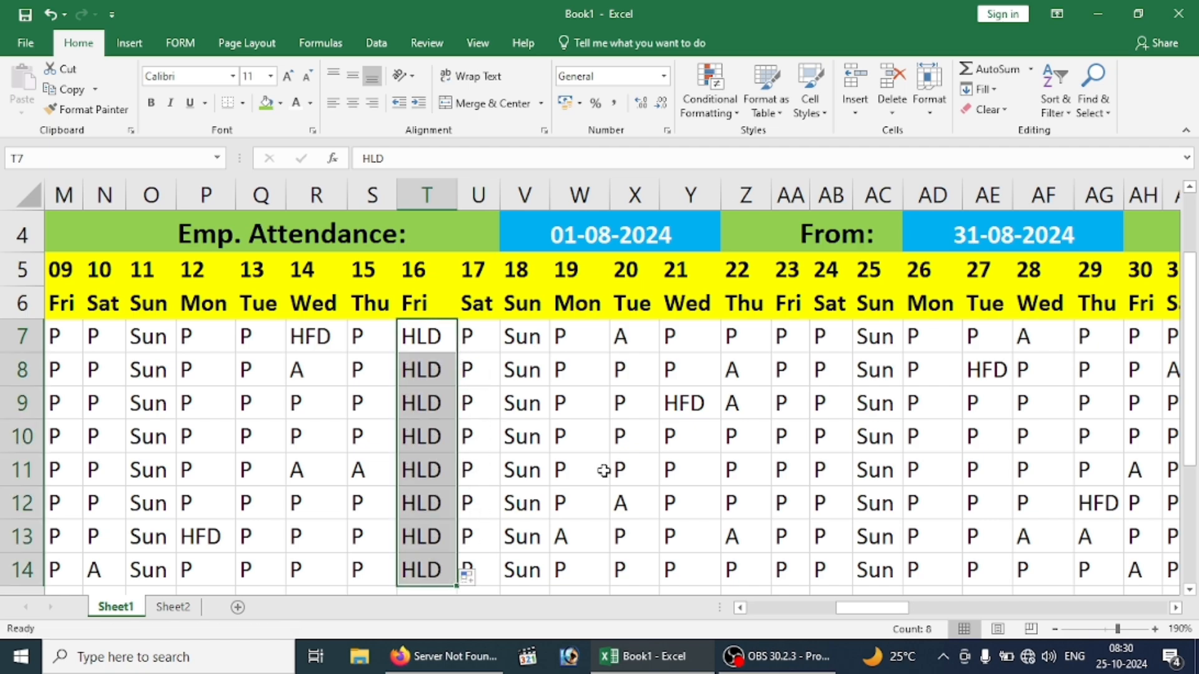
# Review row 7 across the daily marks and summary columns, from Total Days to Total Work Days, and return to the employee ID.
pyautogui.press('Right')
pyautogui.press('Right')
pyautogui.press('Right')
pyautogui.press('Right')
pyautogui.press('Right')
pyautogui.press('Right')
pyautogui.press('Right')
pyautogui.press('Right')
pyautogui.press('Right')
pyautogui.press('Right')
pyautogui.press('Right')
pyautogui.press('Right')
pyautogui.press('Right')
pyautogui.press('Right')
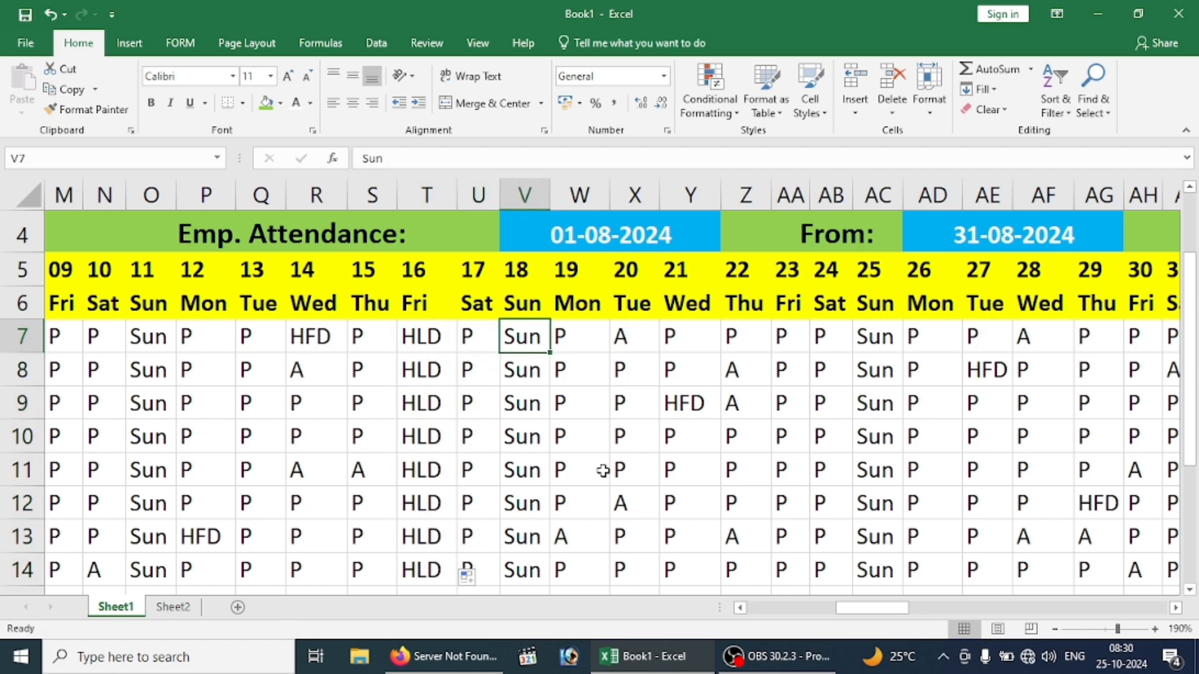
pyautogui.press('Right')
pyautogui.press('Right')
pyautogui.press('Right')
pyautogui.press('Right')
pyautogui.press('Right')
pyautogui.press('Right')
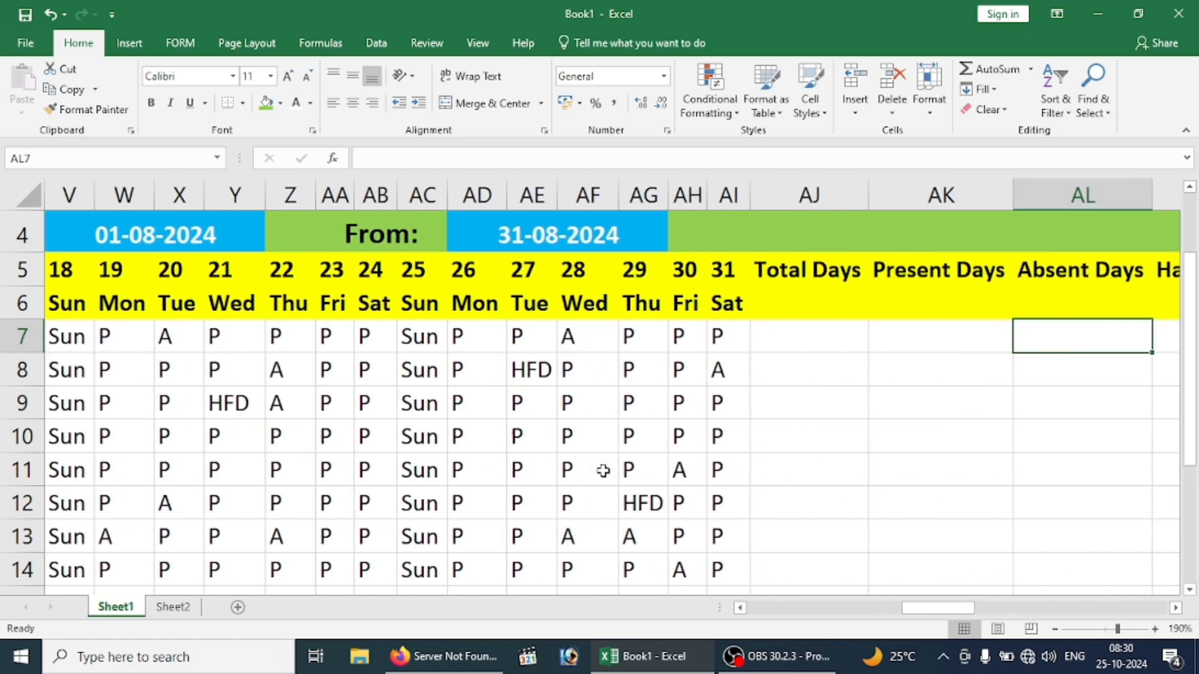
pyautogui.press('Right')
pyautogui.press('Right')
pyautogui.press('Right')
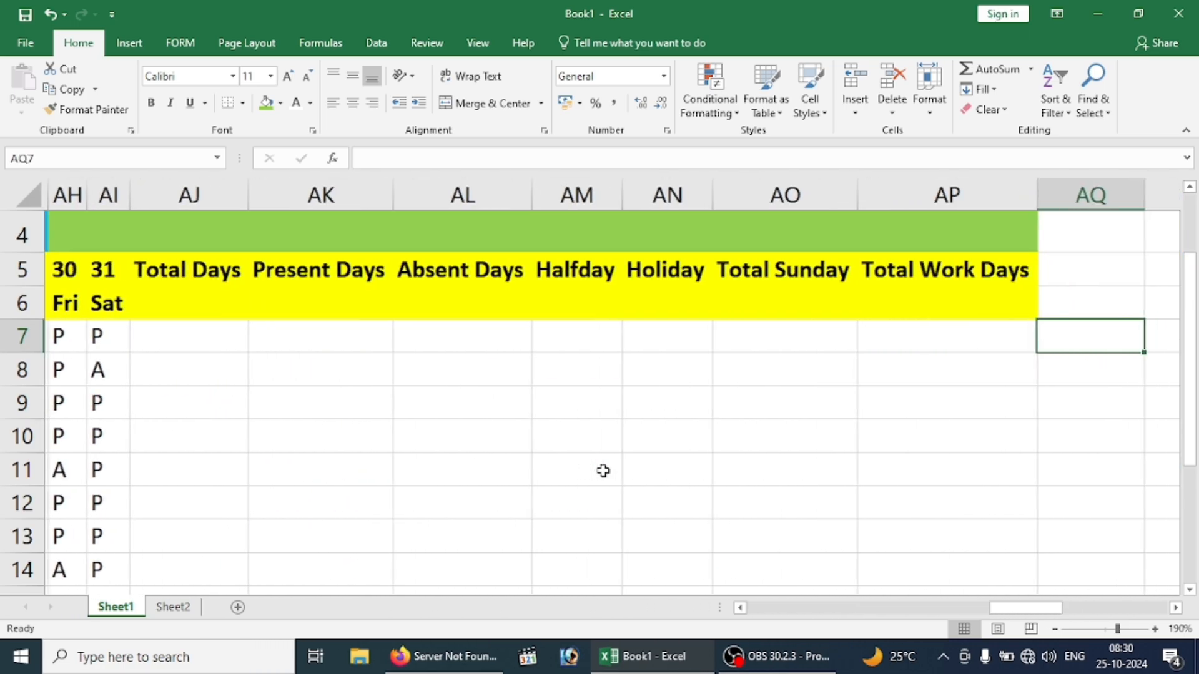
pyautogui.press('Left')
pyautogui.press('Left')
pyautogui.press('Left')
pyautogui.press('Left')
pyautogui.press('Left')
pyautogui.press('Left')
pyautogui.press('Left')
pyautogui.press('Left')
pyautogui.press('Left')
pyautogui.press('Left')
pyautogui.press('Left')
pyautogui.press('Left')
pyautogui.press('Left')
pyautogui.press('Left')
pyautogui.press('Left')
pyautogui.press('Left')
pyautogui.press('Left')
pyautogui.press('Left')
pyautogui.press('Left')
pyautogui.press('Left')
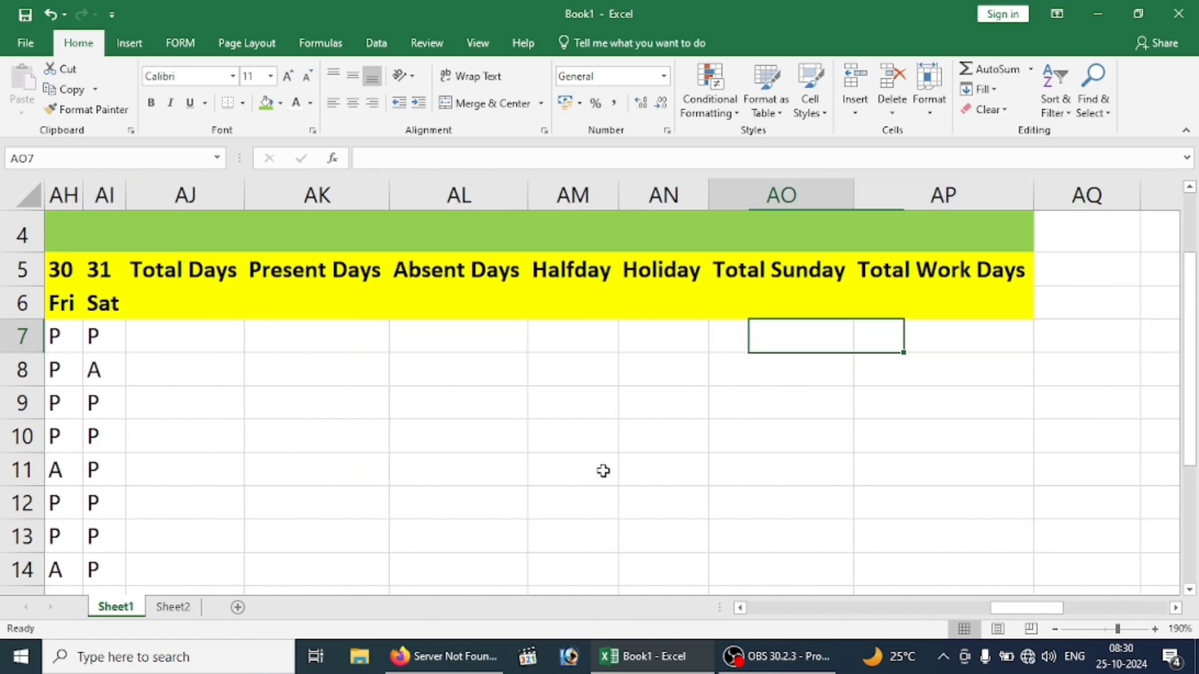
pyautogui.press('Left')
pyautogui.press('Left')
pyautogui.press('Left')
pyautogui.press('Left')
pyautogui.press('Left')
pyautogui.press('Left')
pyautogui.press('Left')
pyautogui.press('Left')
pyautogui.press('Left')
pyautogui.press('Left')
pyautogui.press('Left')
pyautogui.press('Left')
pyautogui.press('Left')
pyautogui.press('Left')
pyautogui.press('Left')
pyautogui.press('Left')
pyautogui.press('Left')
pyautogui.press('Left')
pyautogui.press('Left')
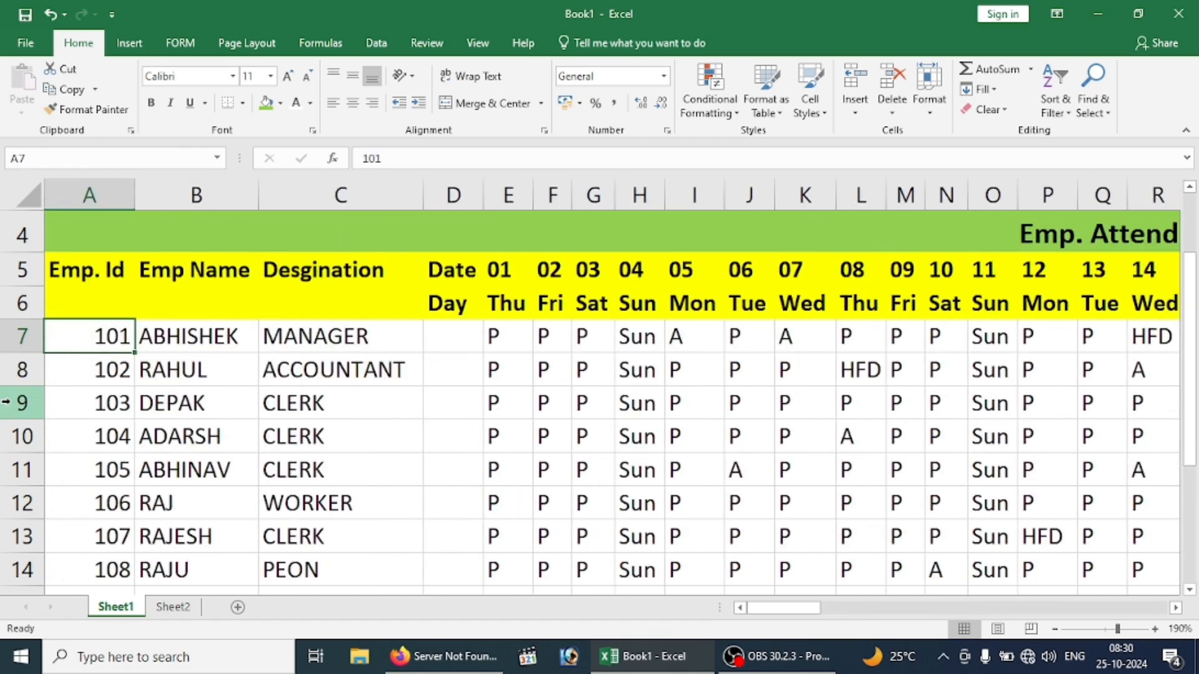
# Shade the employee detail cells A7:D14 with the lightest blue theme fill.
pyautogui.moveTo(79, 339); pyautogui.dragTo(431, 390)
pyautogui.scroll(1, 573, 437)
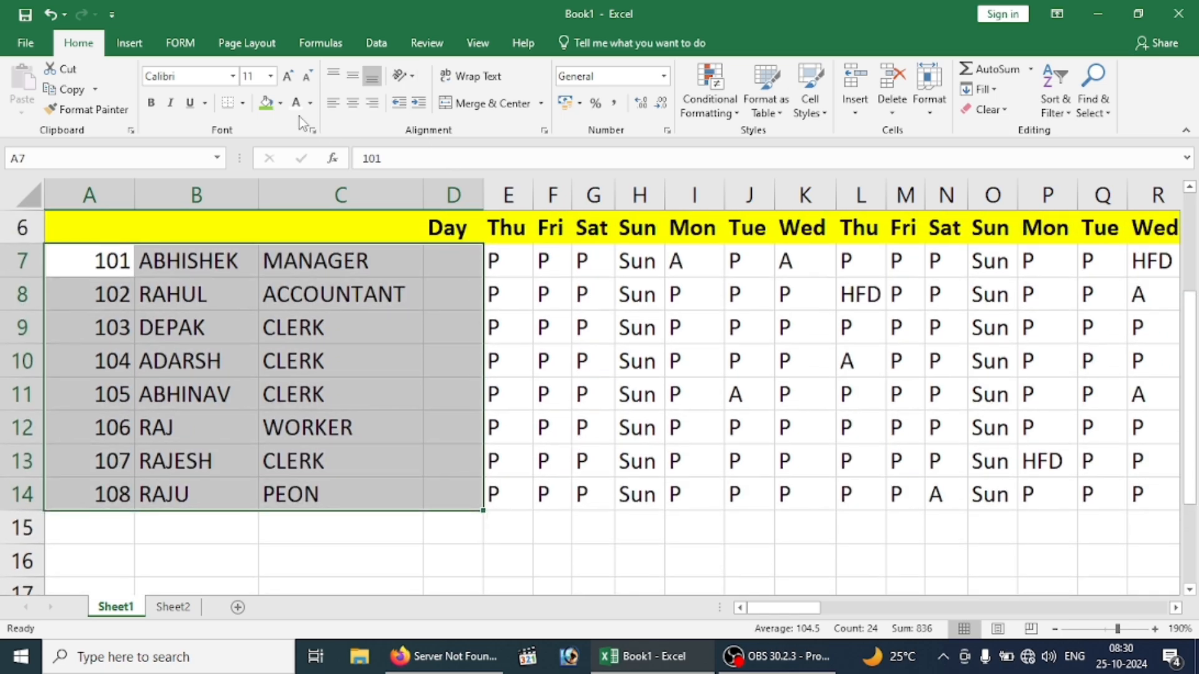
pyautogui.click(281, 103)
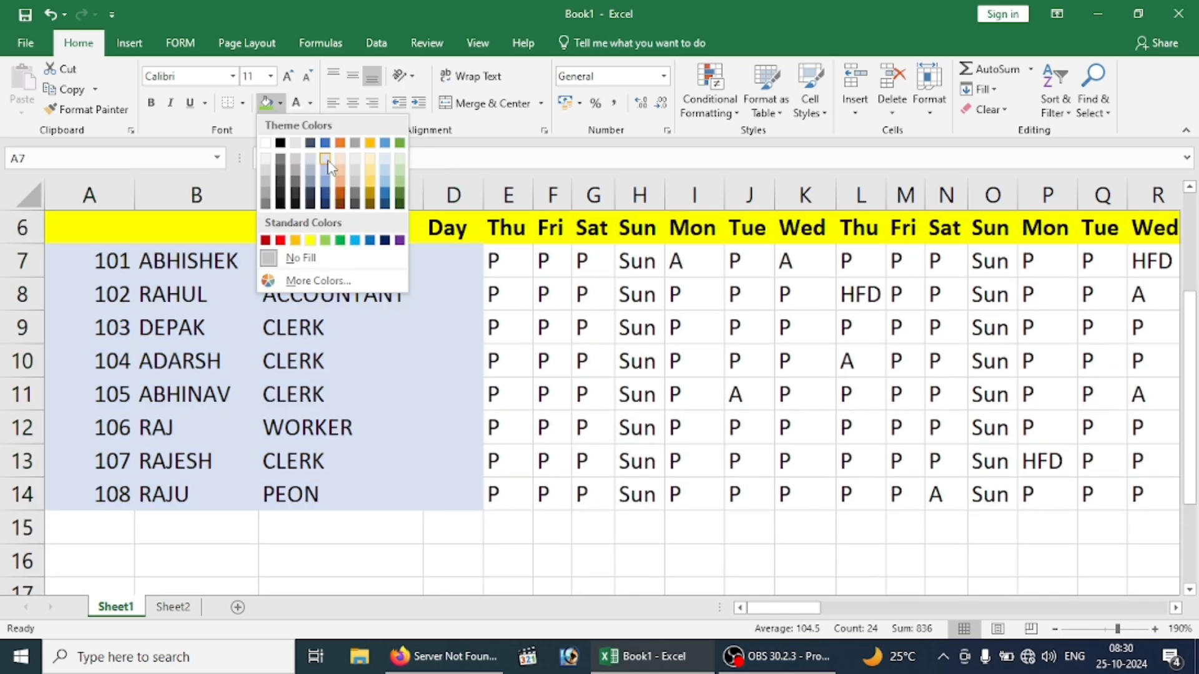
pyautogui.click(329, 167)
pyautogui.click(549, 359)
# Create a Text That Contains highlight rule for P on the daily marks E7:AI14, using a custom format with the standard green fill.
pyautogui.moveTo(493, 261); pyautogui.dragTo(554, 493)
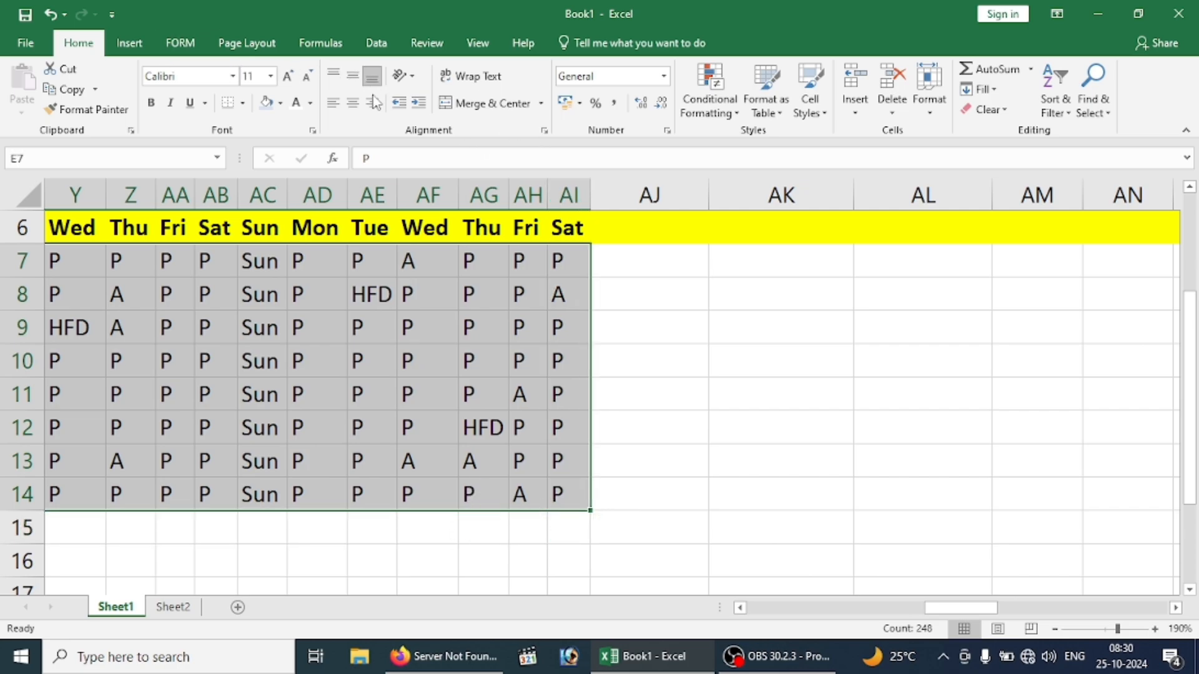
pyautogui.click(717, 88)
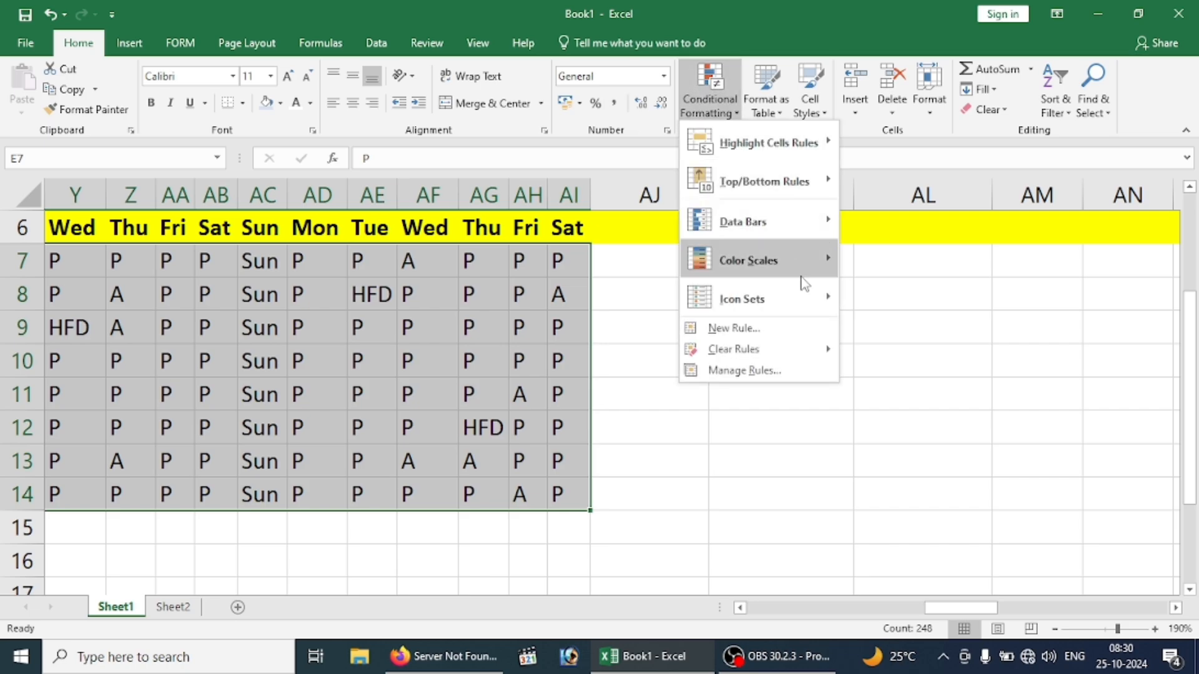
pyautogui.moveTo(798, 146)
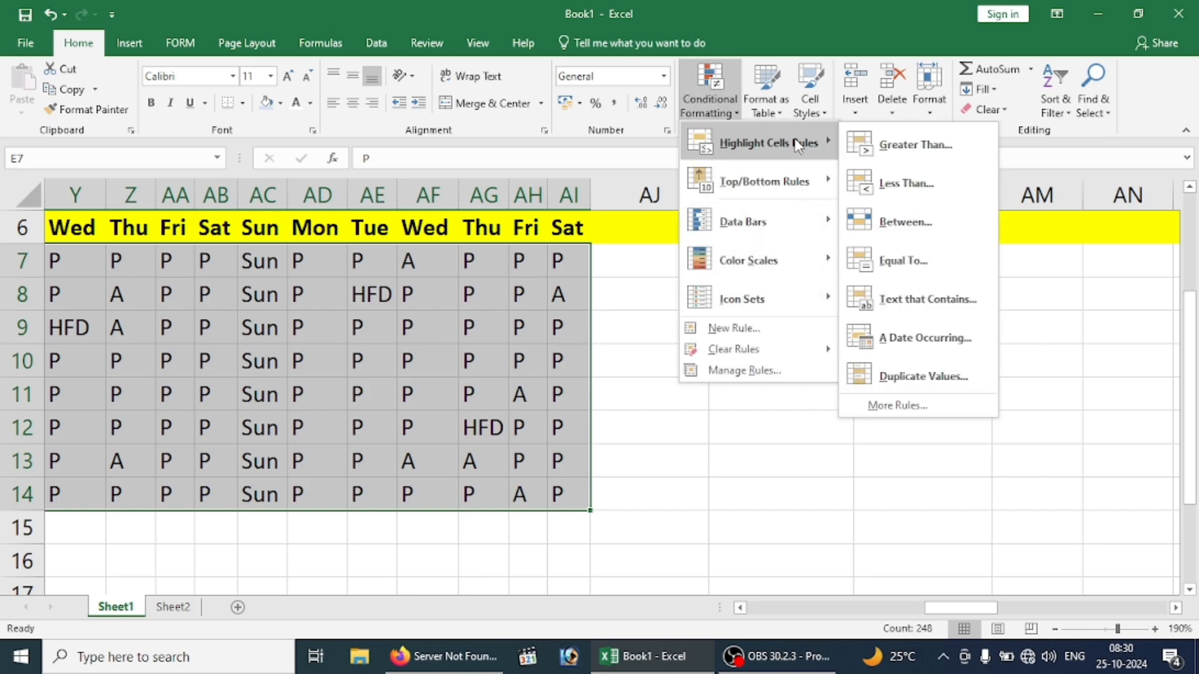
pyautogui.click(928, 300)
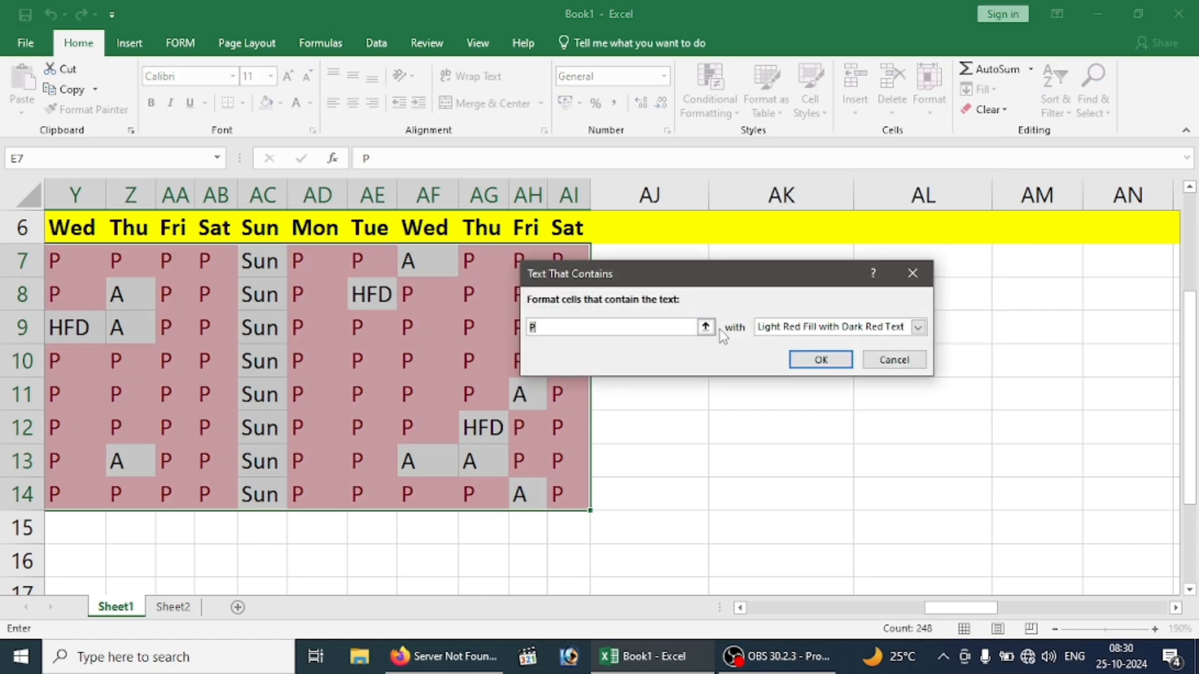
pyautogui.click(804, 328)
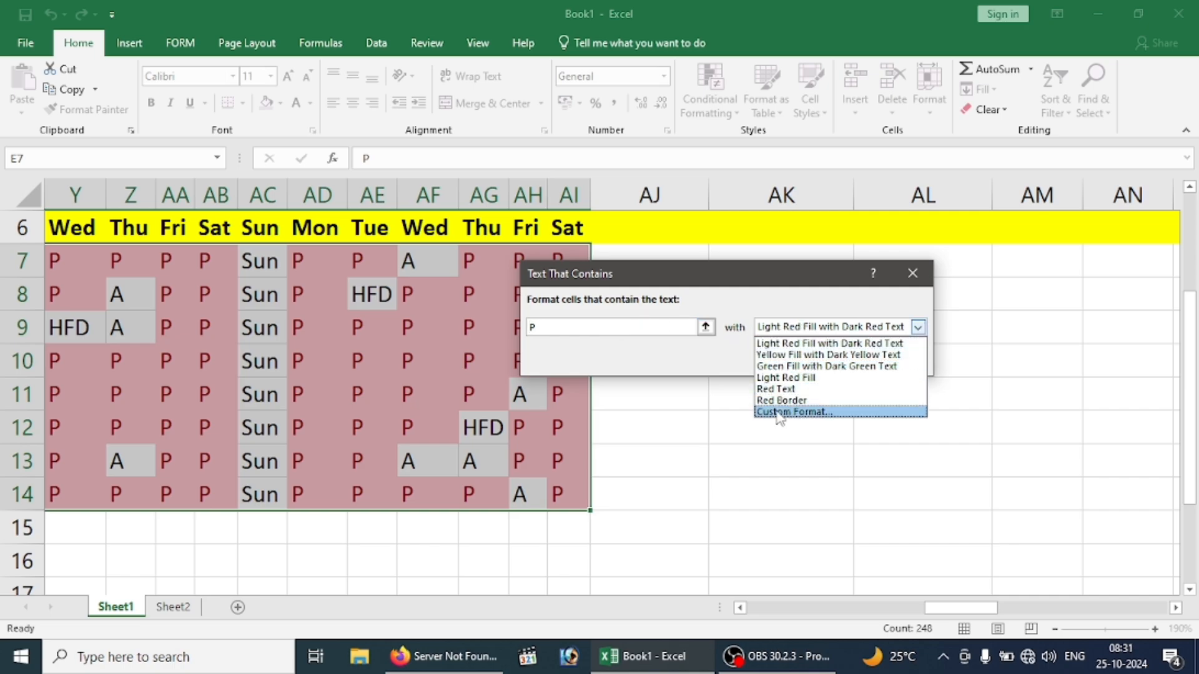
pyautogui.click(827, 412)
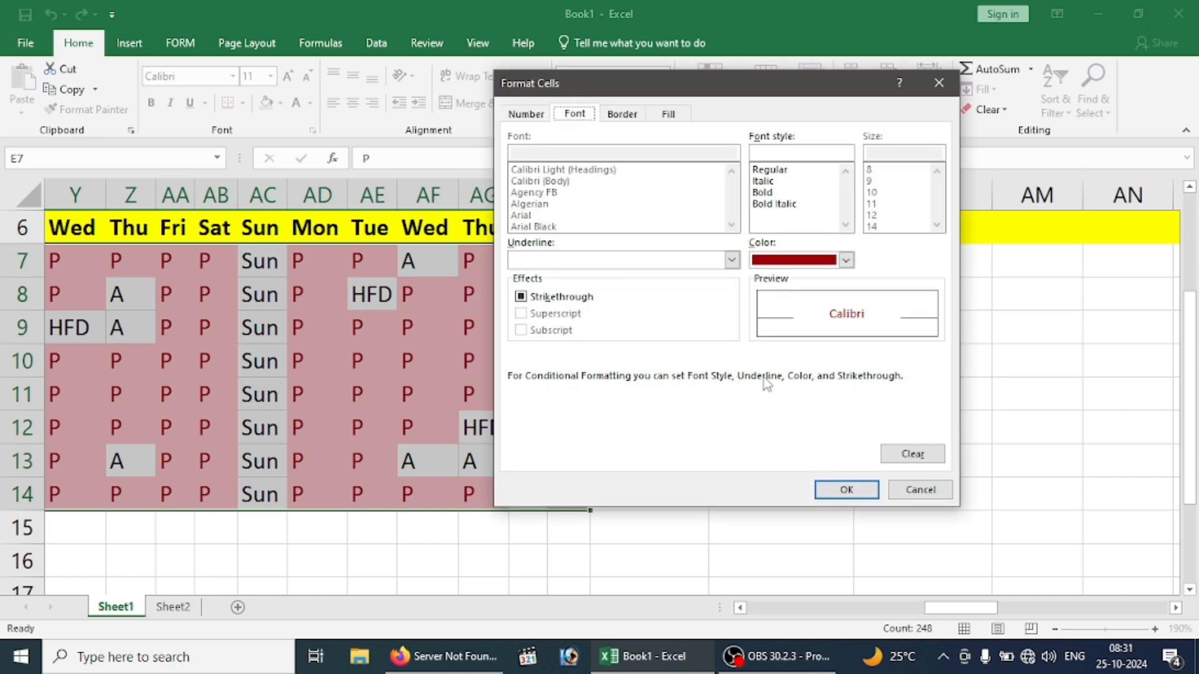
pyautogui.click(668, 114)
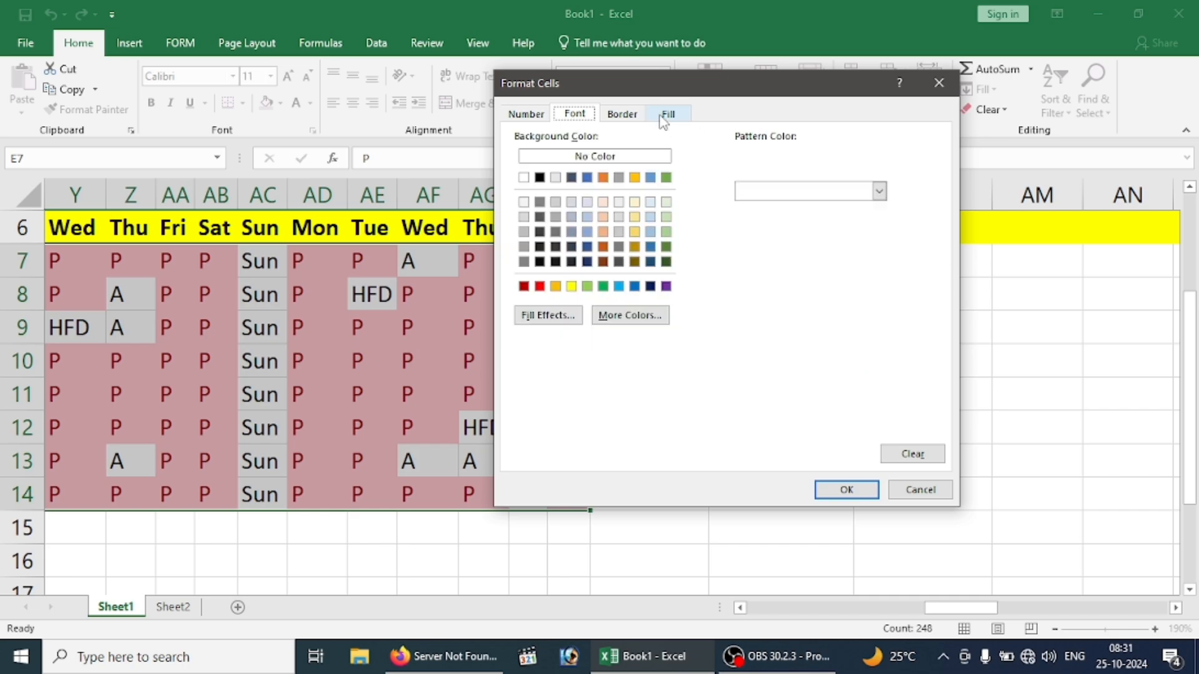
pyautogui.click(602, 286)
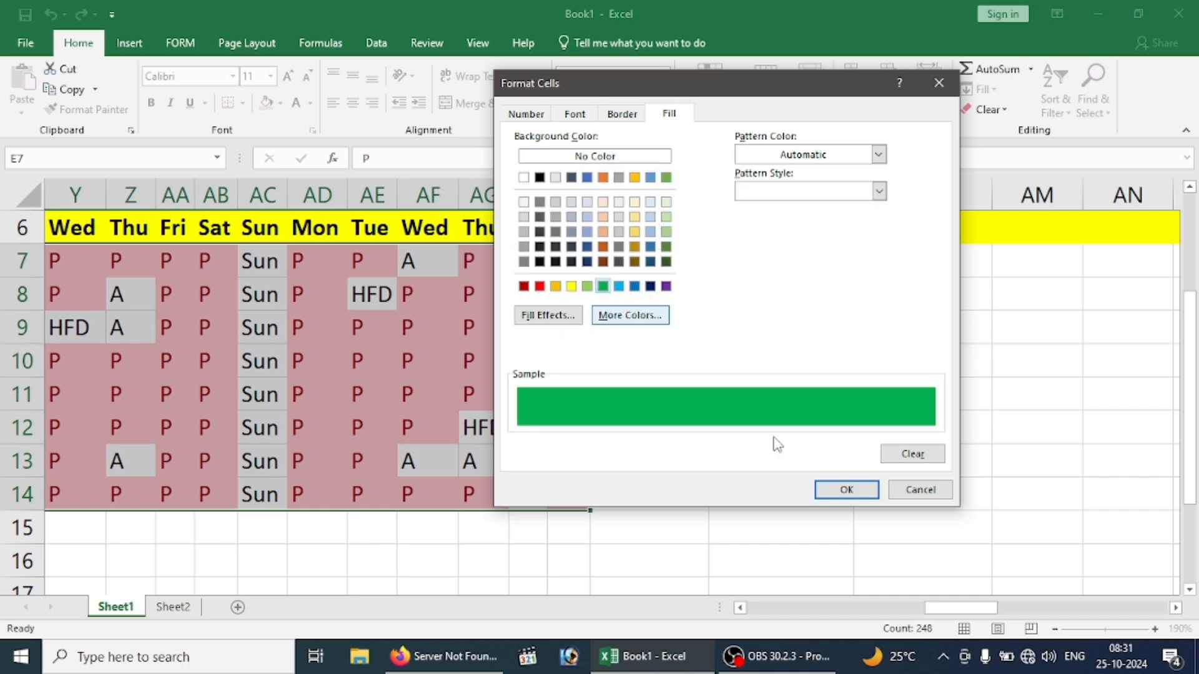
pyautogui.click(844, 490)
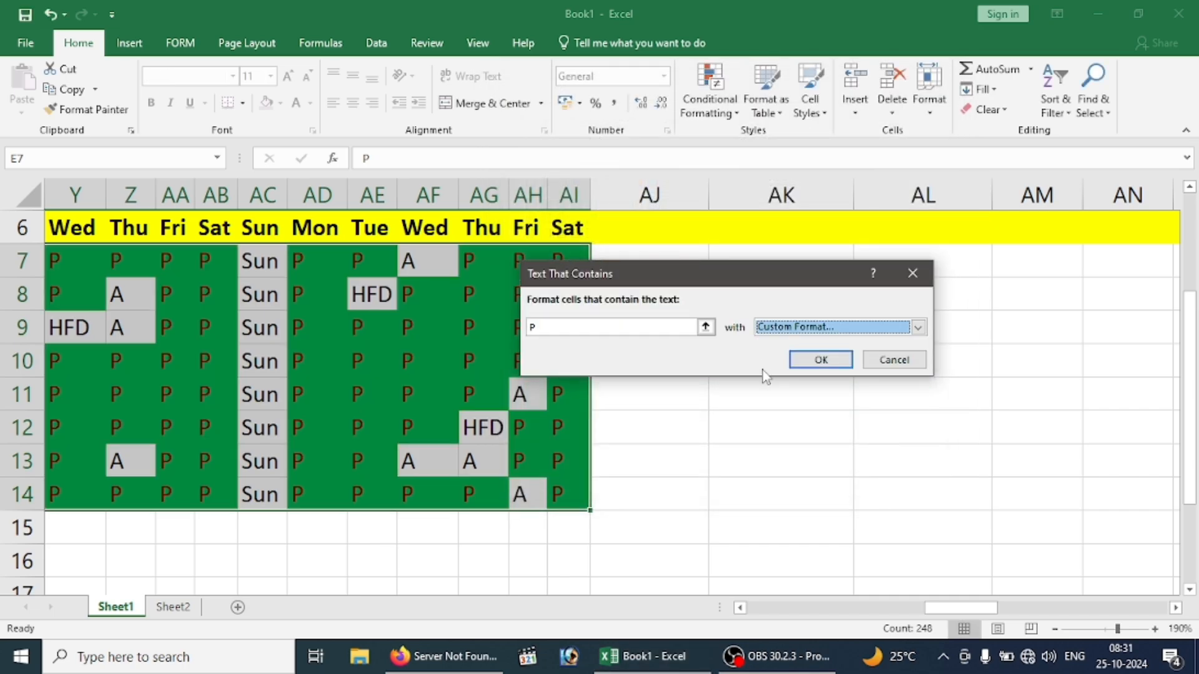
# Set the font color of the P rule's custom format to Automatic and apply the rule.
pyautogui.click(790, 330)
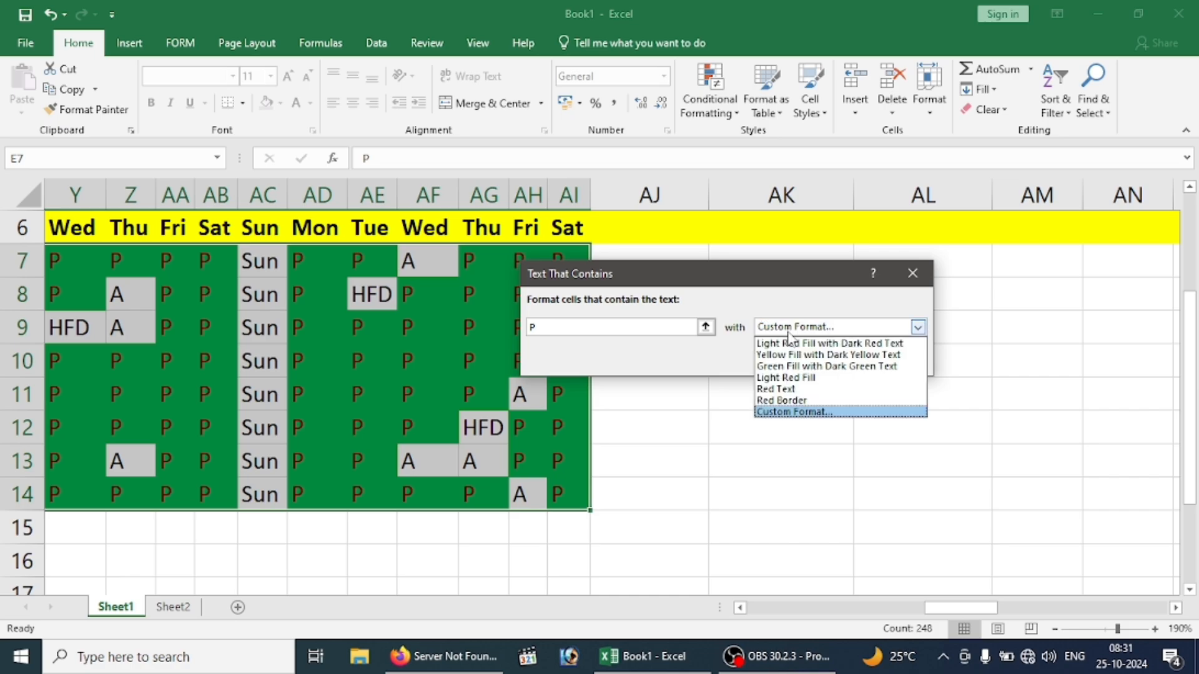
pyautogui.click(802, 413)
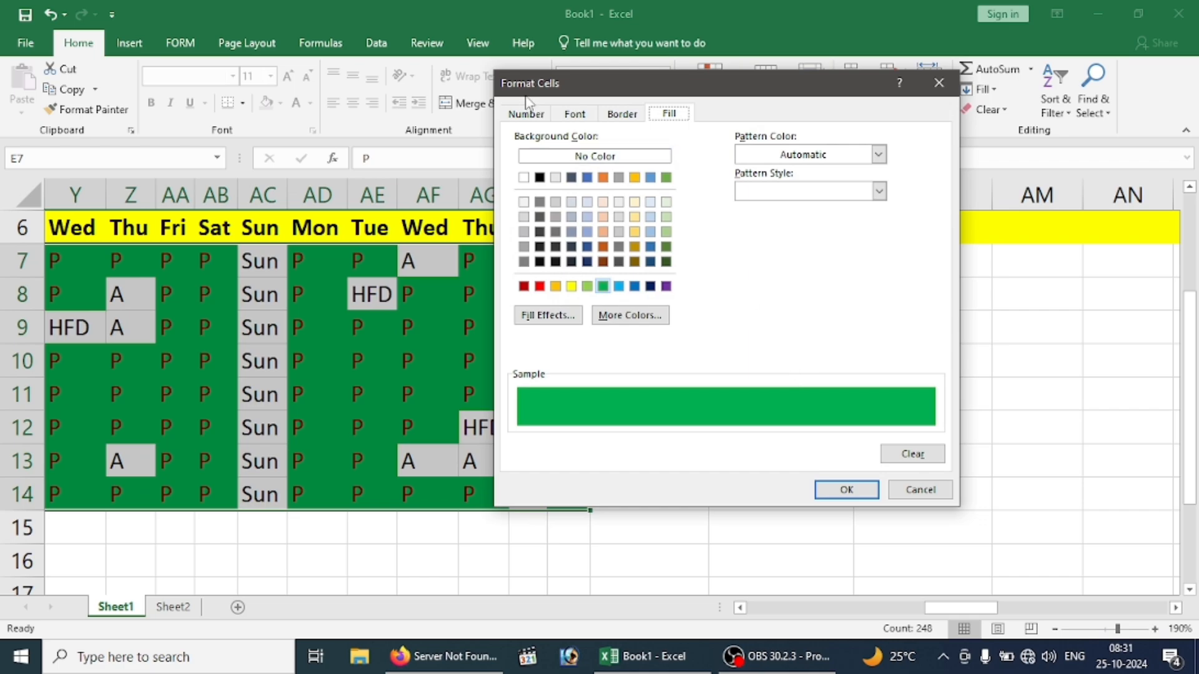
pyautogui.click(575, 113)
pyautogui.click(846, 259)
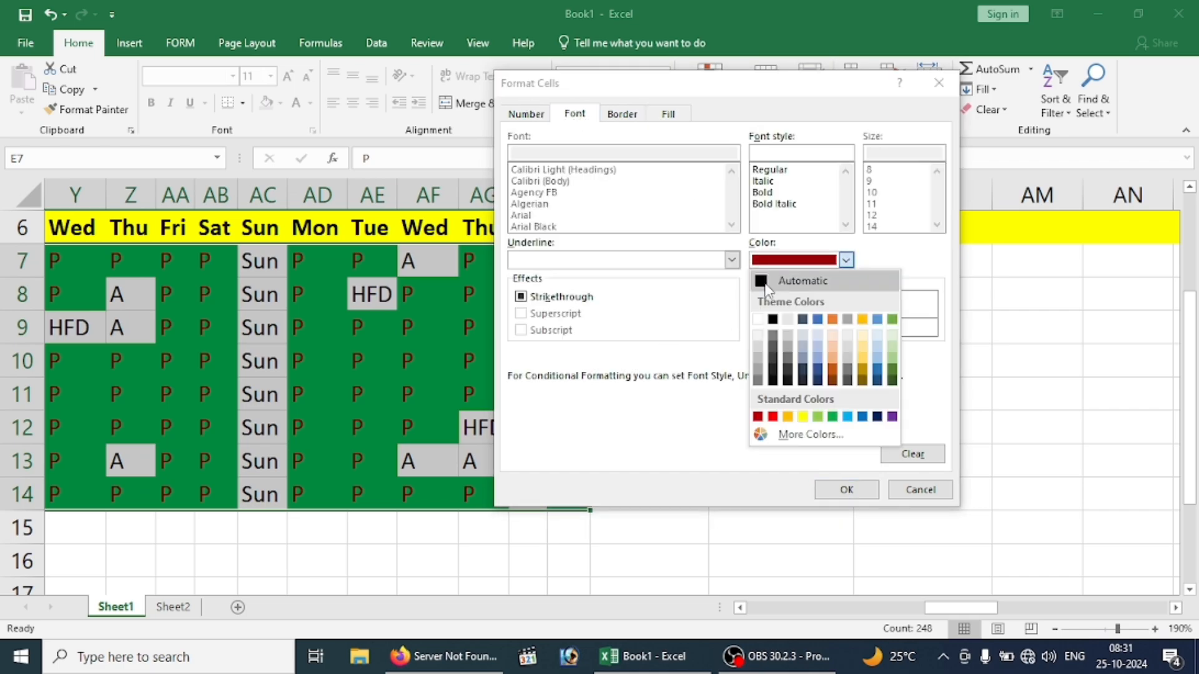
pyautogui.click(780, 275)
pyautogui.click(846, 490)
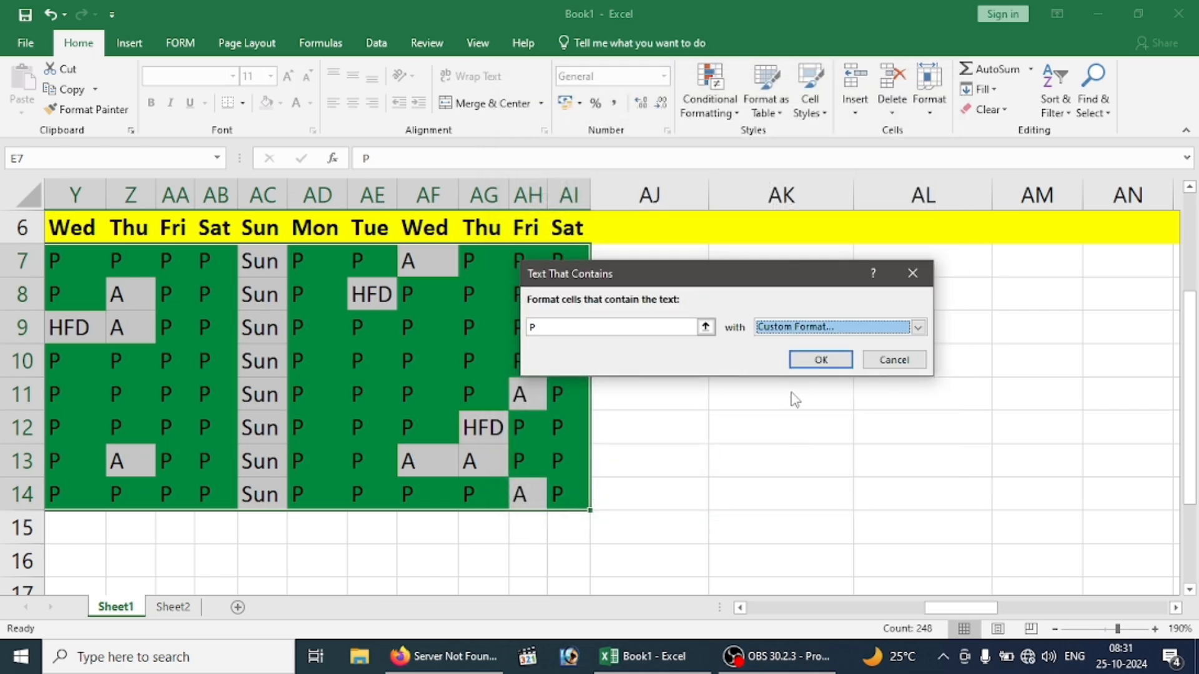
pyautogui.click(823, 357)
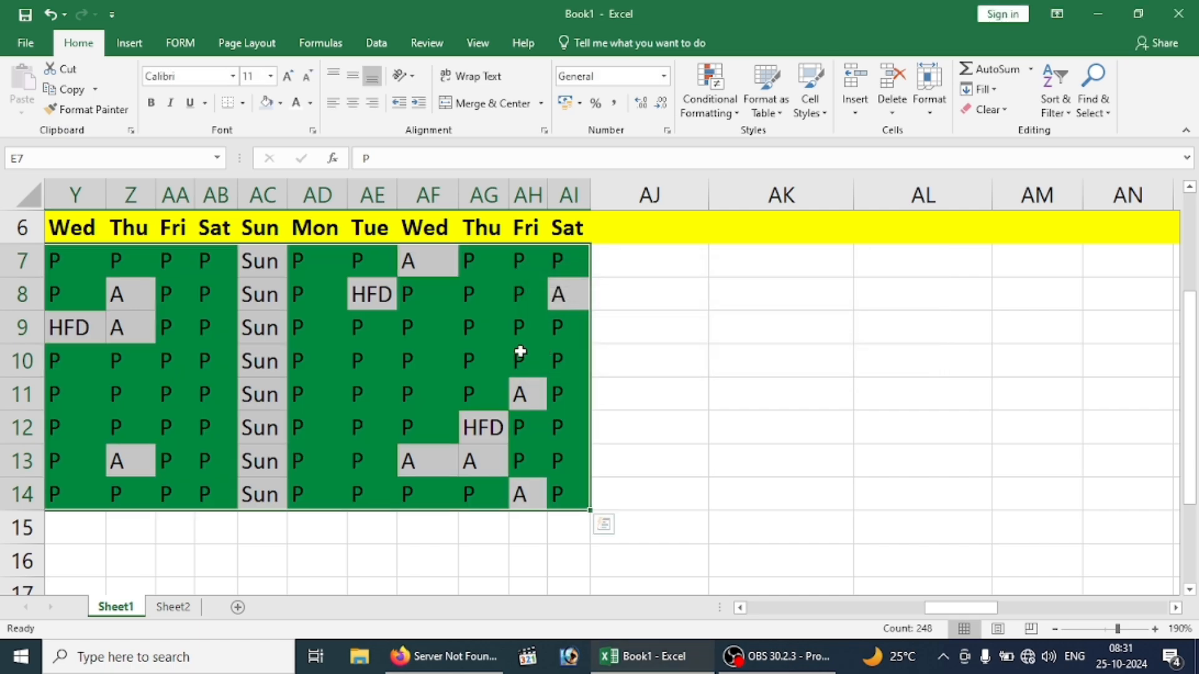
# Start another Text That Contains highlight rule on the daily marks E7:AI14 for the text A.
pyautogui.hotkey('ctrl', 'Home')
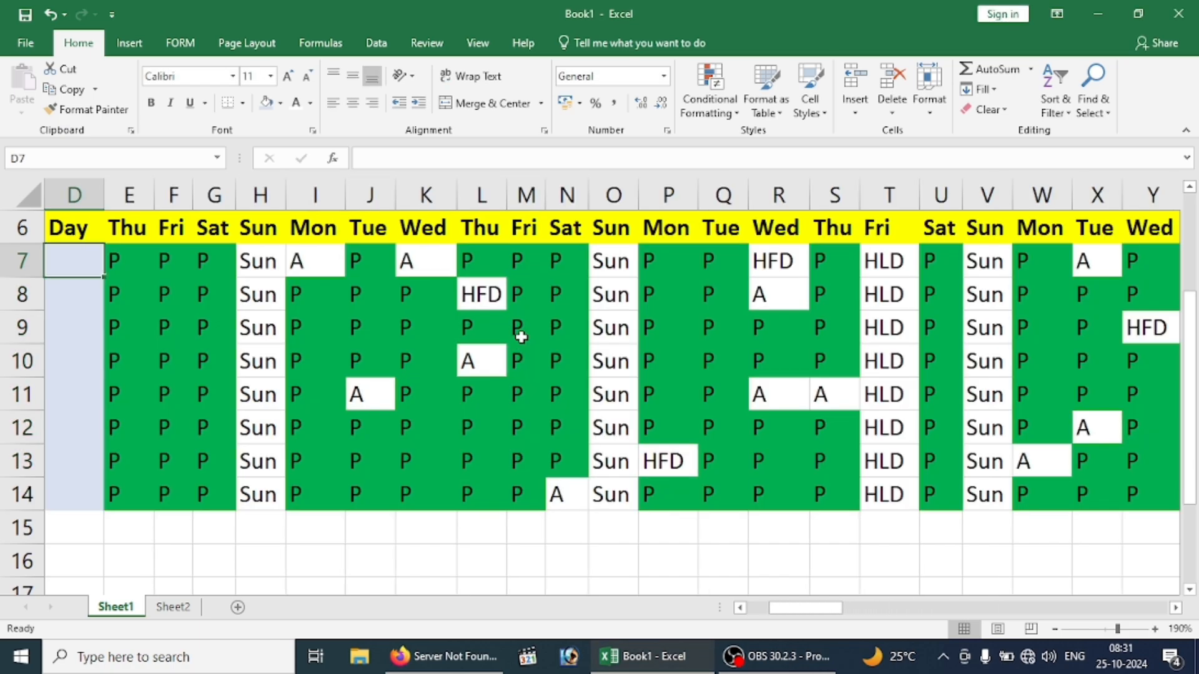
pyautogui.click(139, 253)
pyautogui.hotkey('ctrl', 'shift', 'Down')
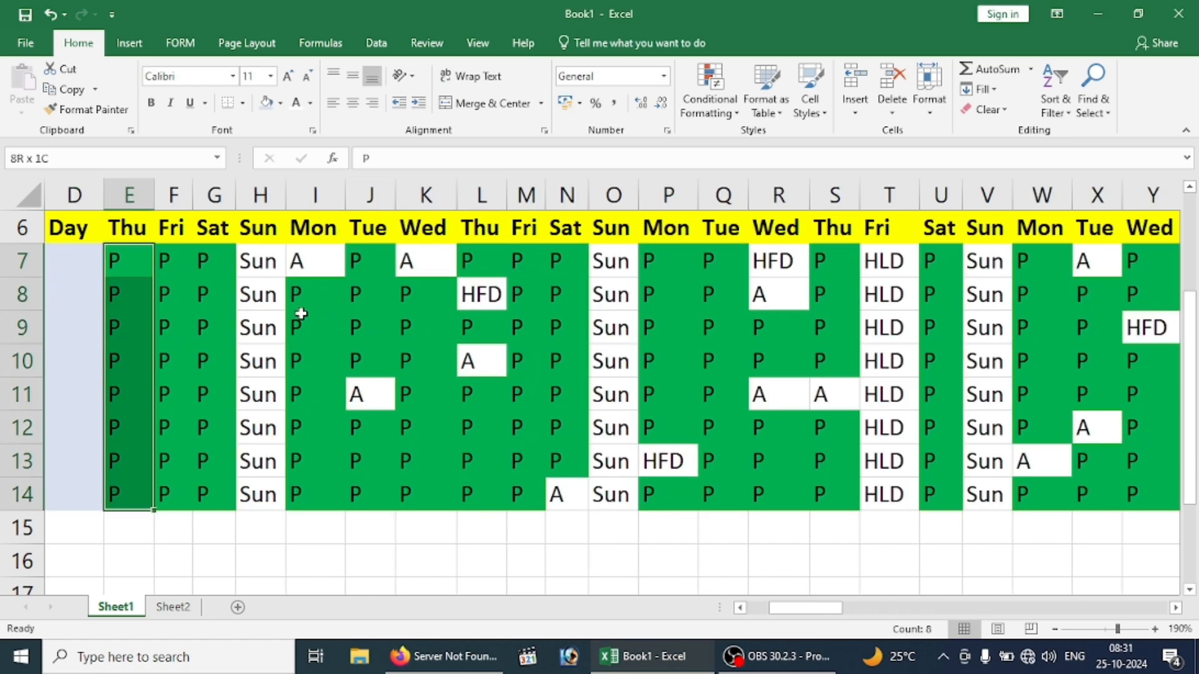
pyautogui.hotkey('ctrl', 'shift', 'Right')
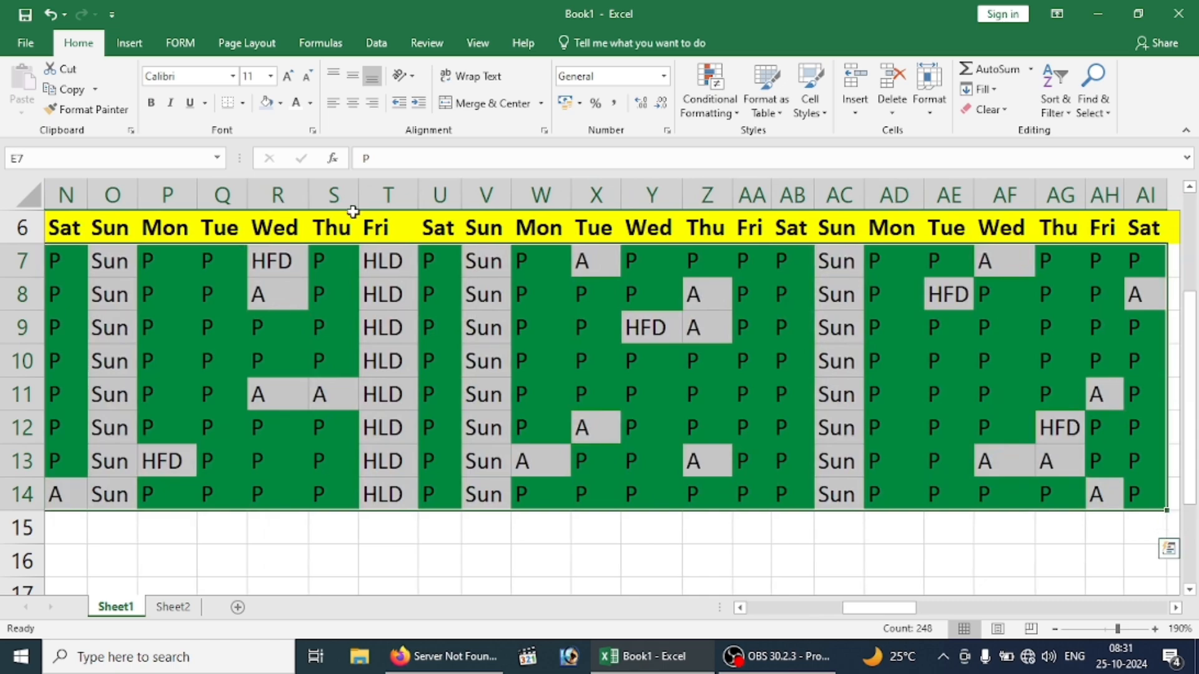
pyautogui.click(738, 112)
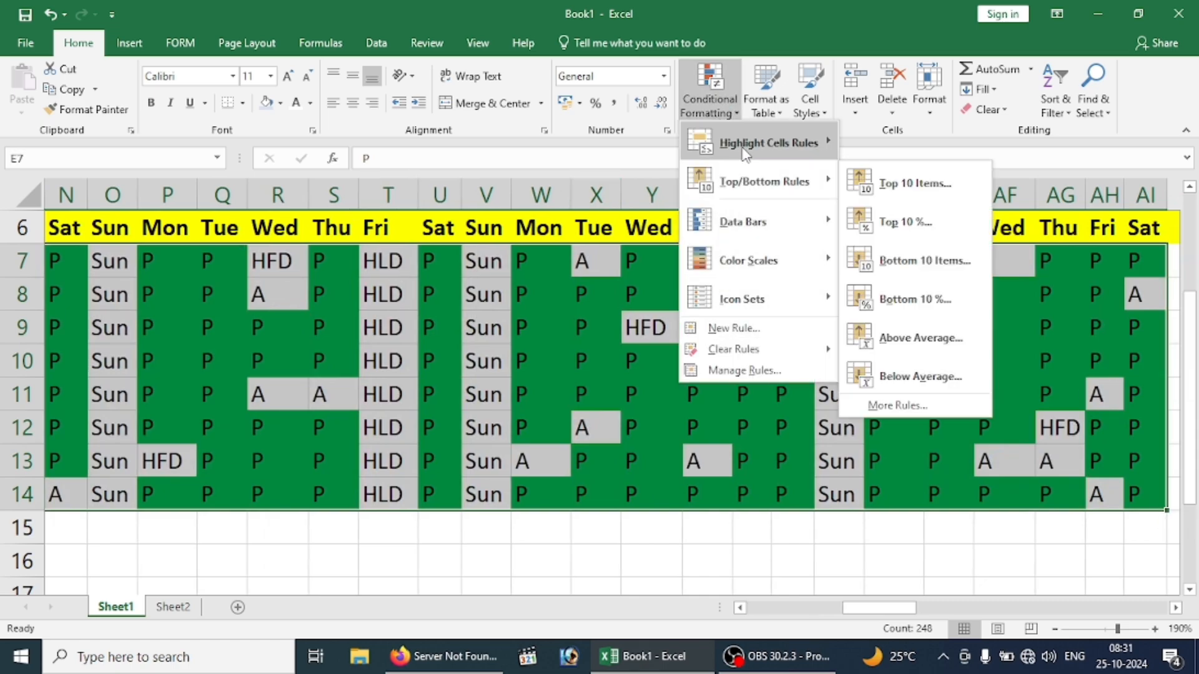
pyautogui.moveTo(768, 144)
pyautogui.click(897, 293)
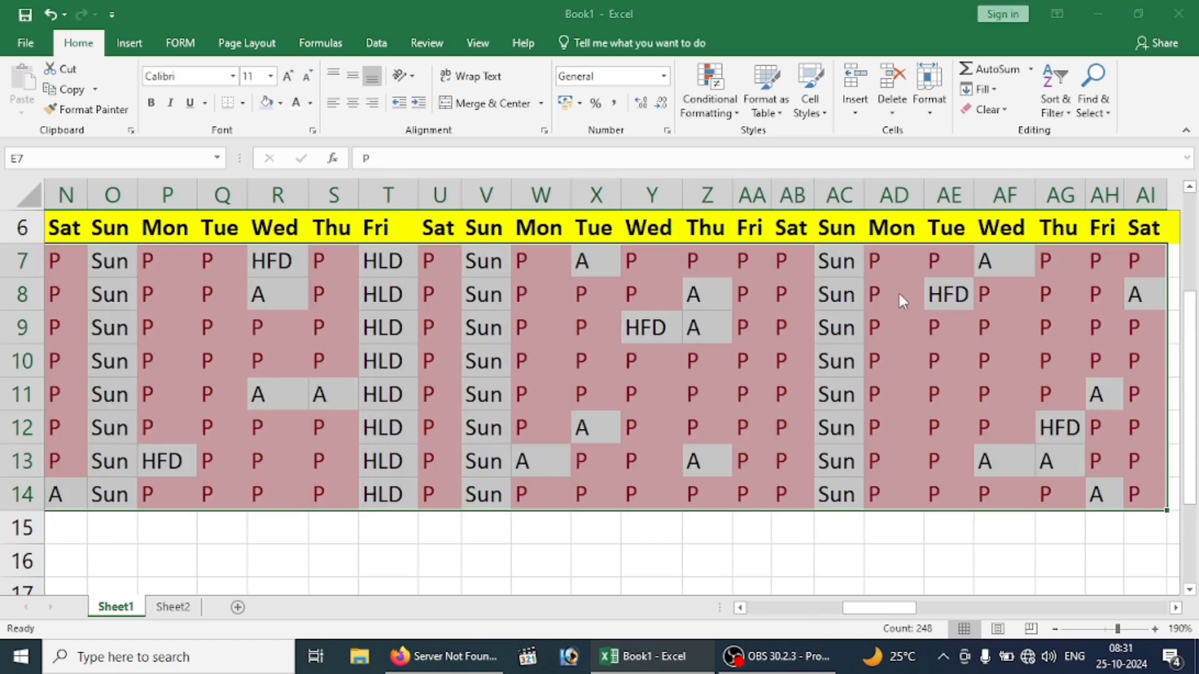
pyautogui.write('A')
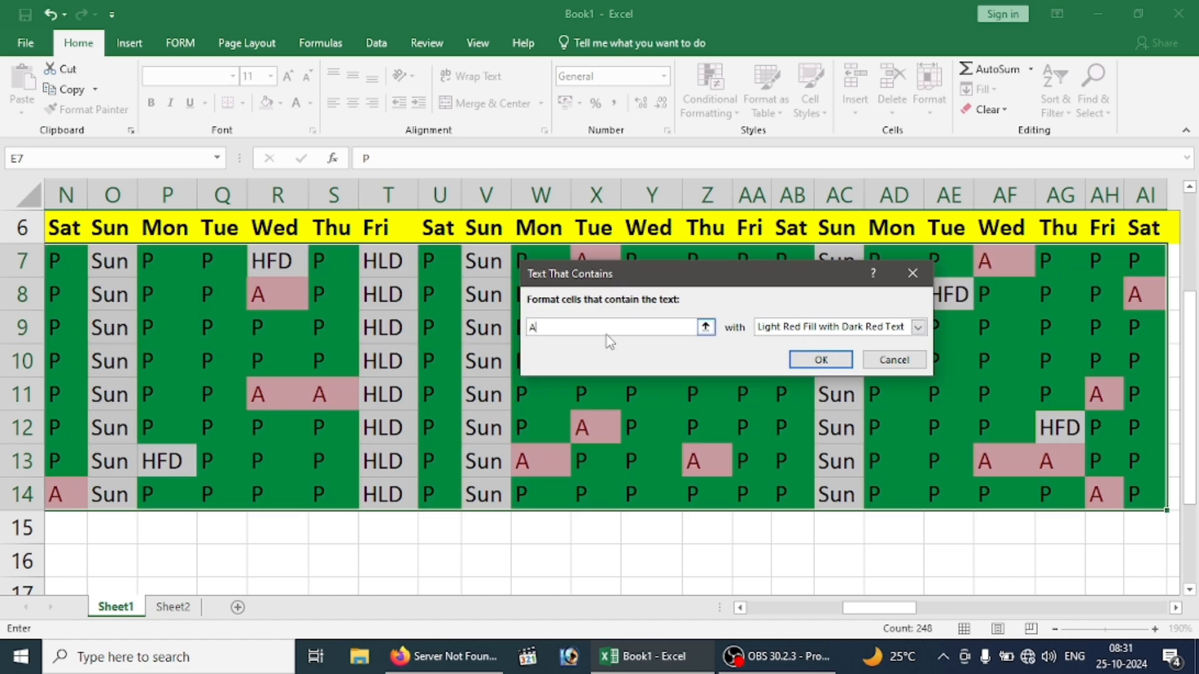
# Give the A rule a custom format with Automatic font color and the standard red fill, and apply it.
pyautogui.click(785, 332)
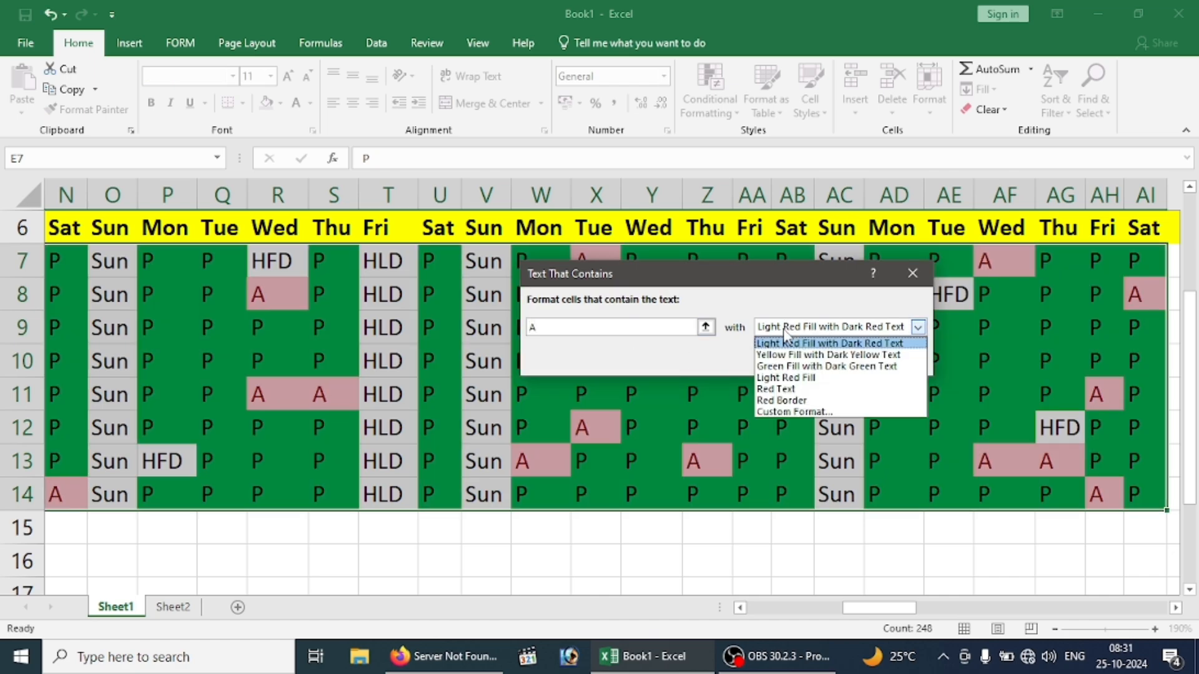
pyautogui.click(784, 413)
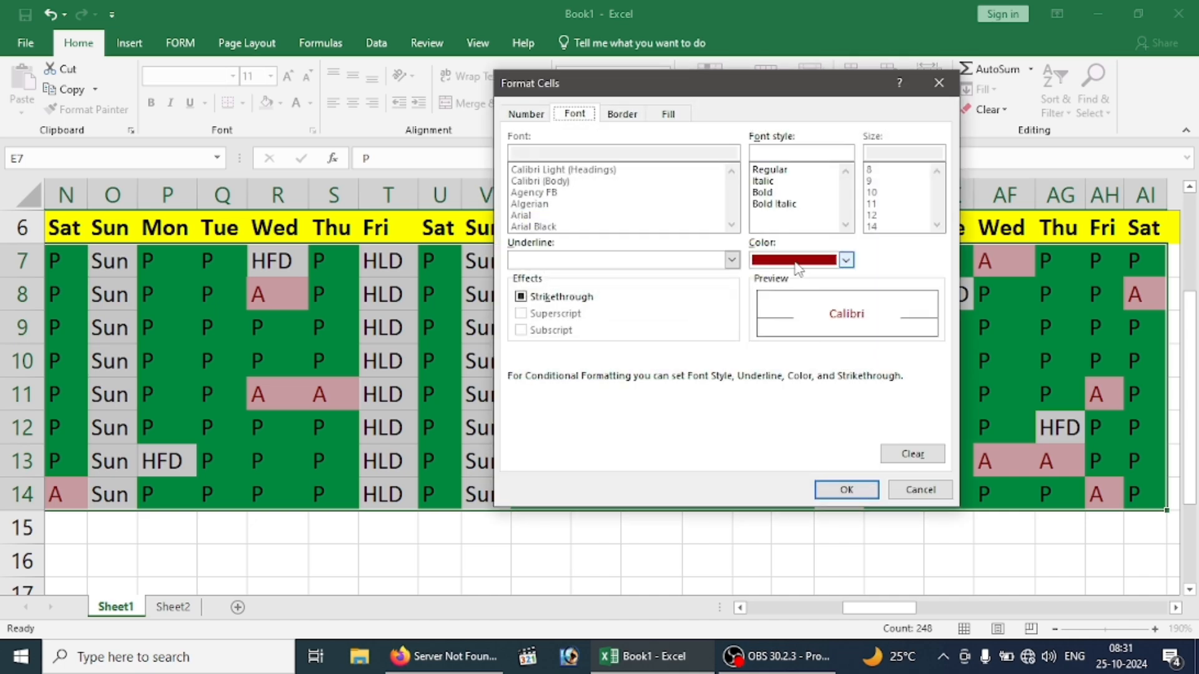
pyautogui.click(798, 267)
pyautogui.click(812, 279)
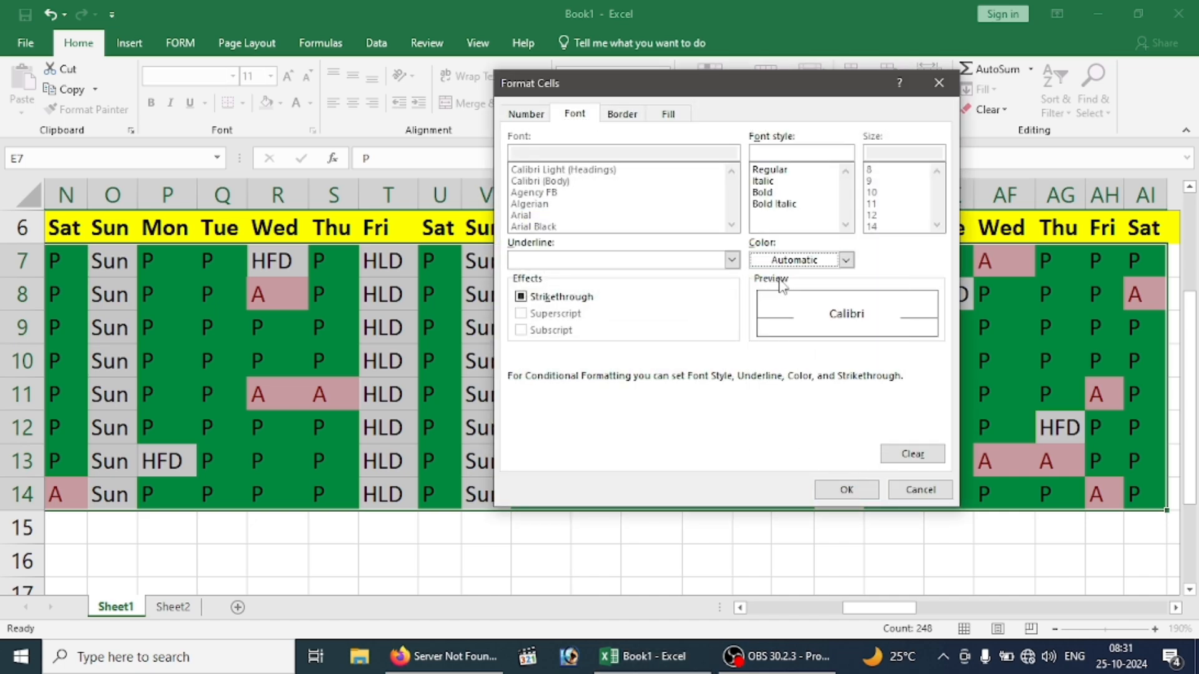
pyautogui.click(668, 119)
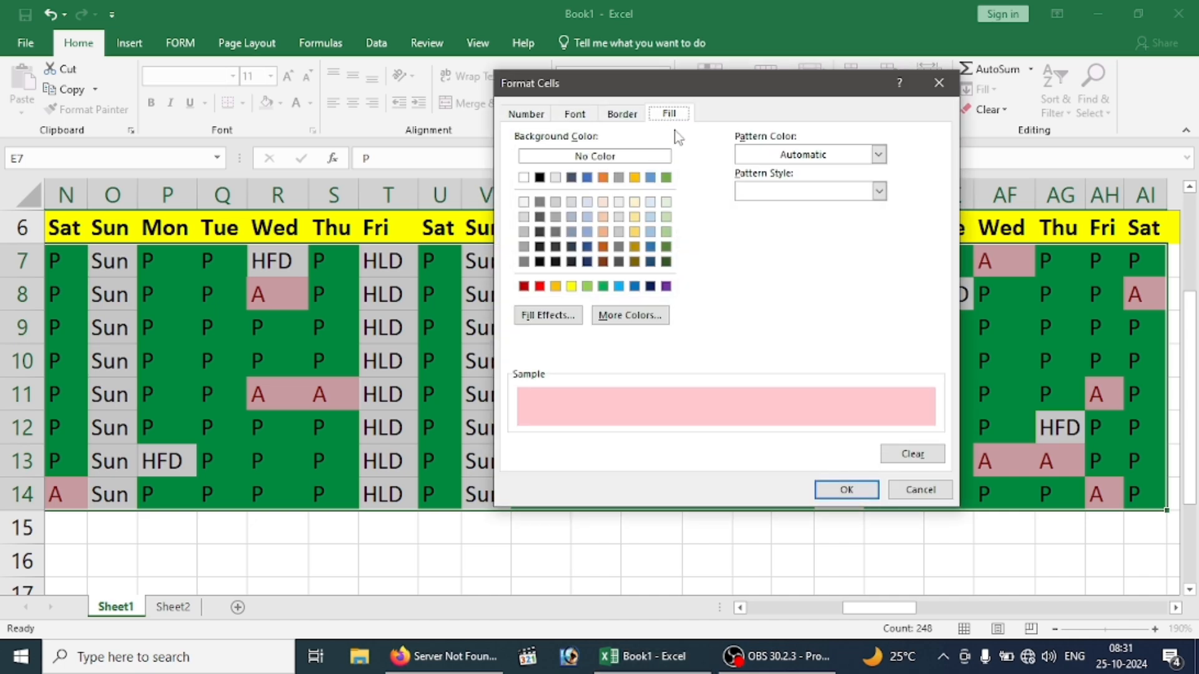
pyautogui.click(539, 287)
pyautogui.click(853, 491)
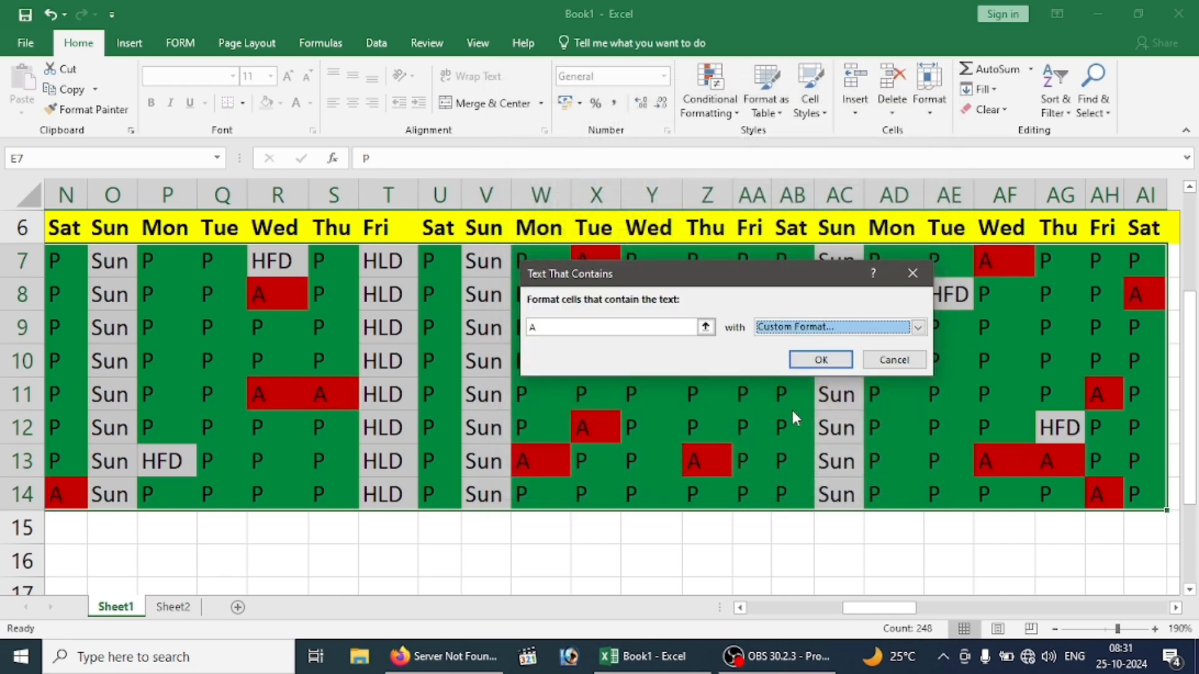
pyautogui.click(800, 359)
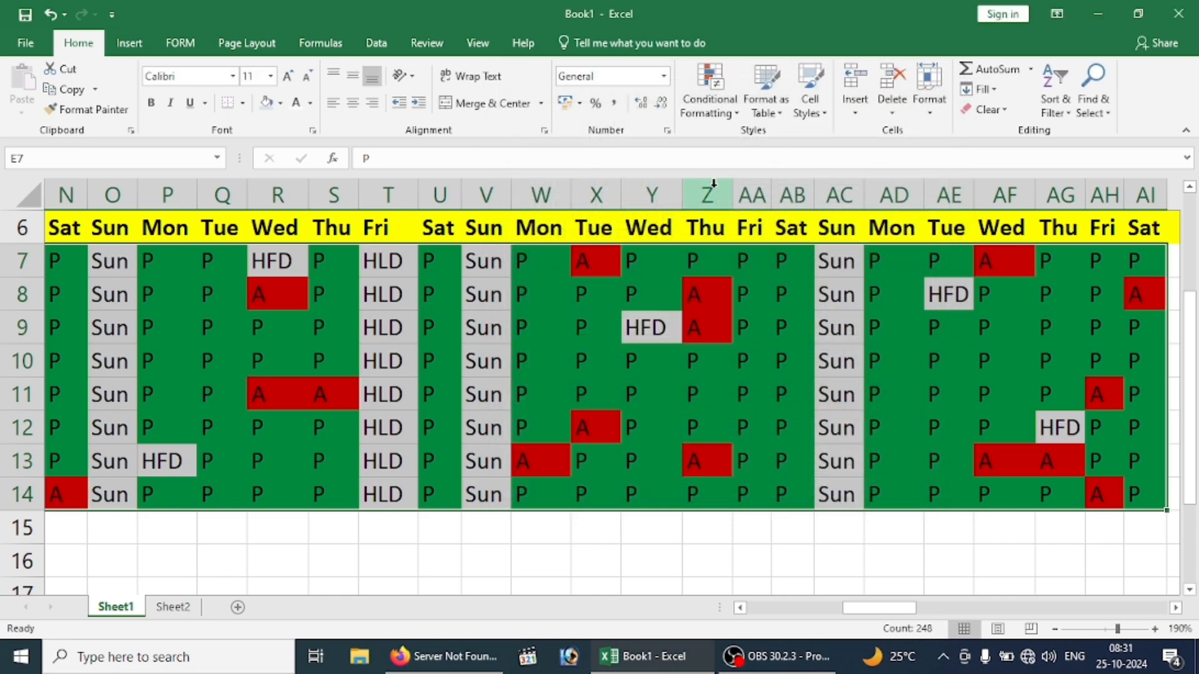
# Add a Text That Contains rule for HFD on the daily marks E7:AI14, using Light Red Fill with Dark Red Text.
pyautogui.click(710, 93)
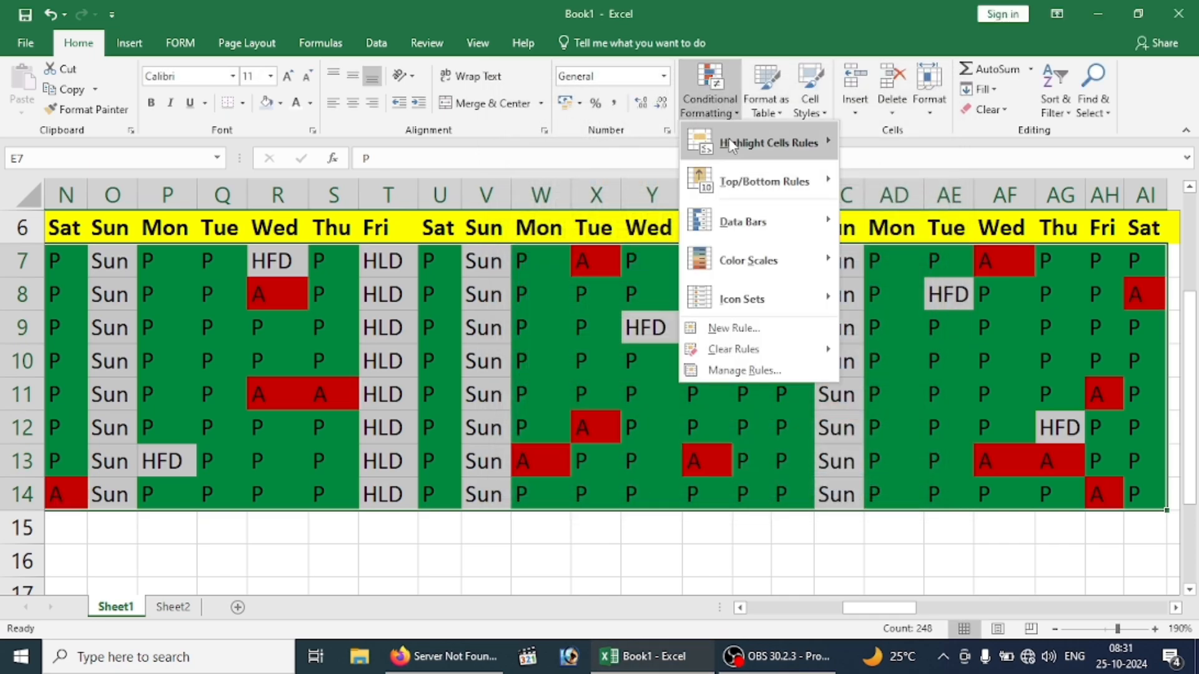
pyautogui.moveTo(740, 148)
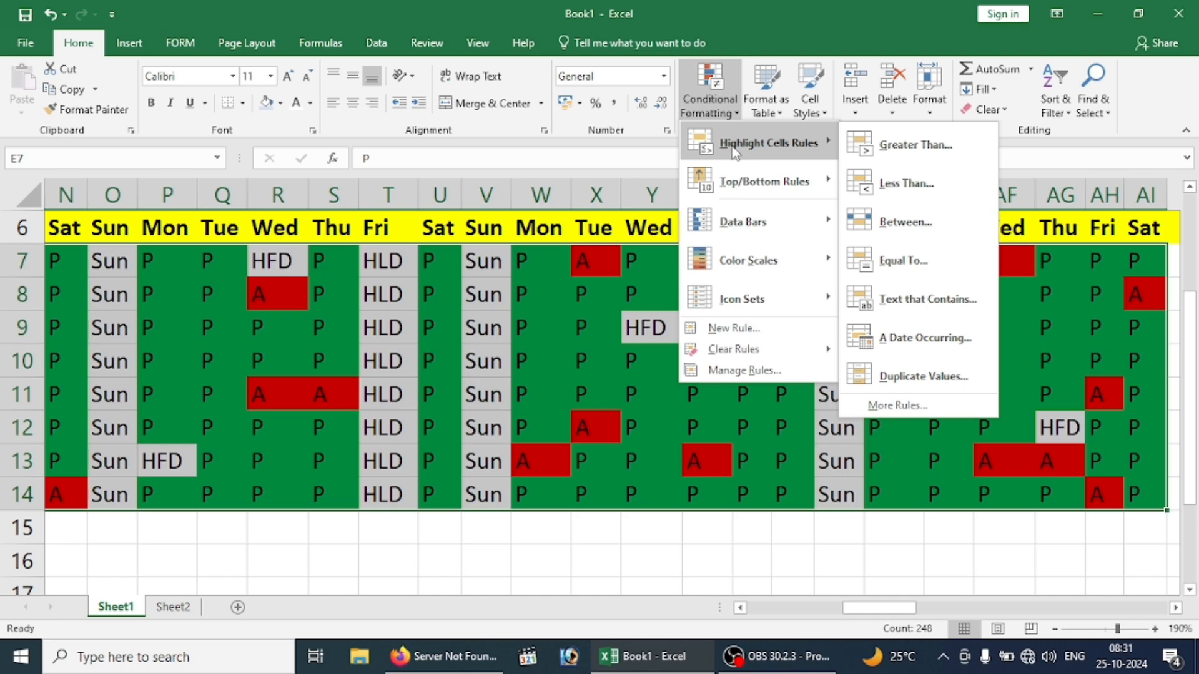
pyautogui.click(922, 301)
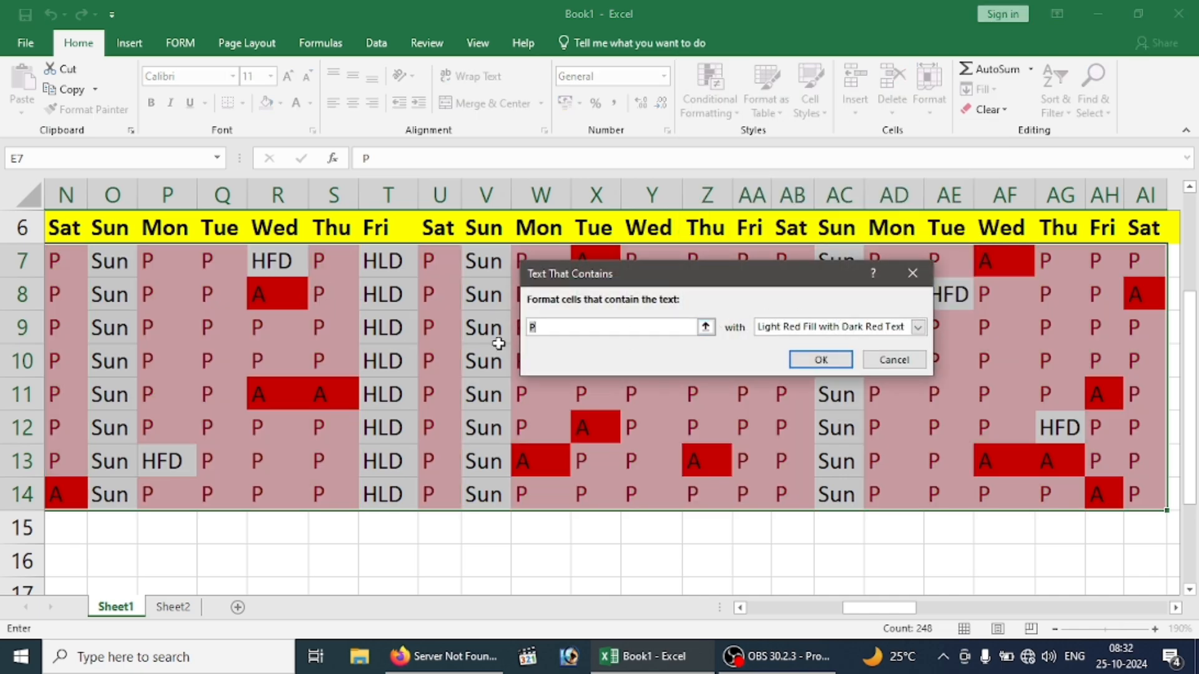
pyautogui.write('HFD')
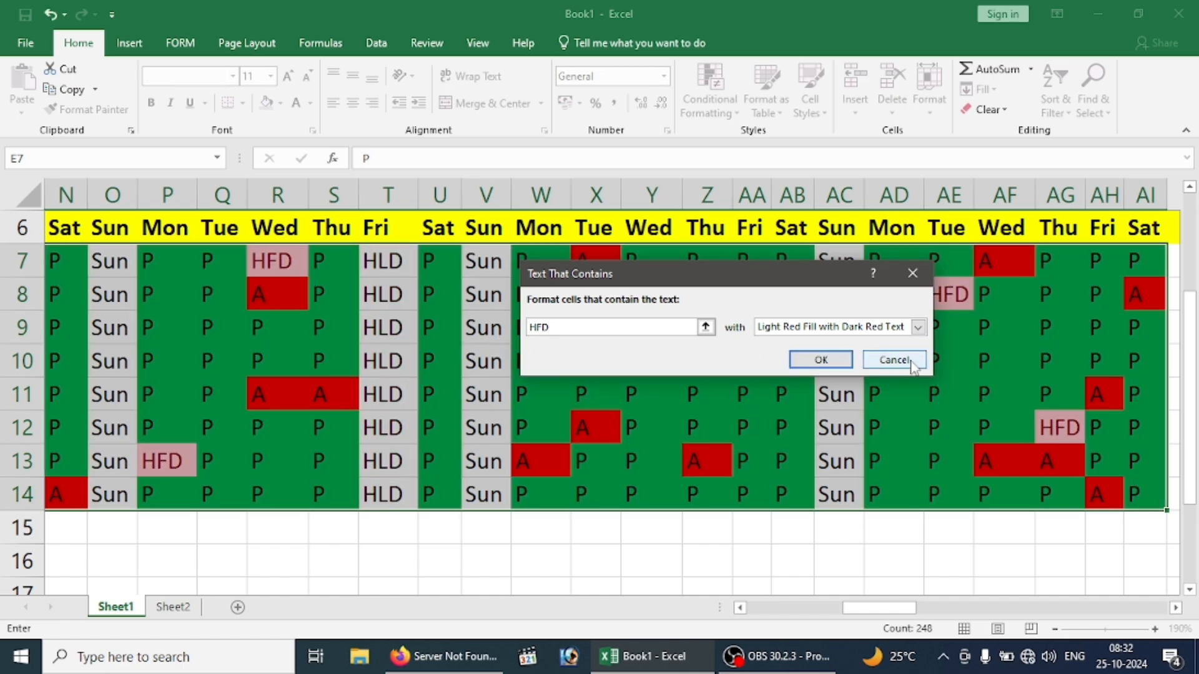
pyautogui.click(871, 331)
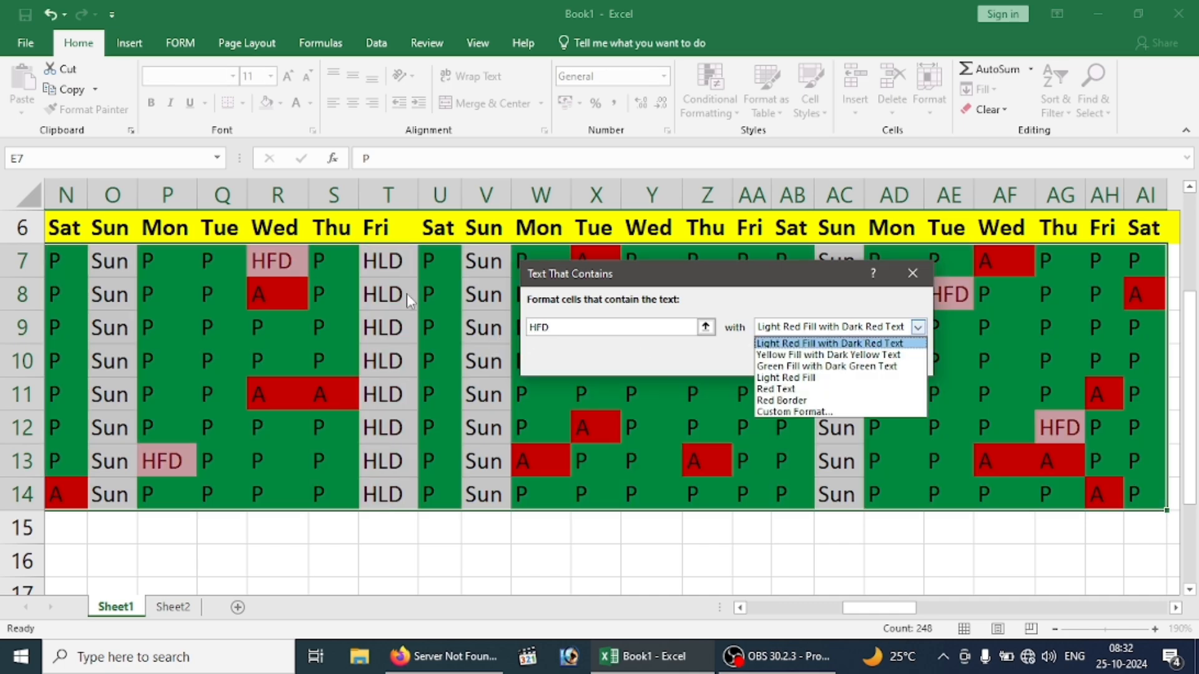
pyautogui.click(833, 343)
pyautogui.click(820, 360)
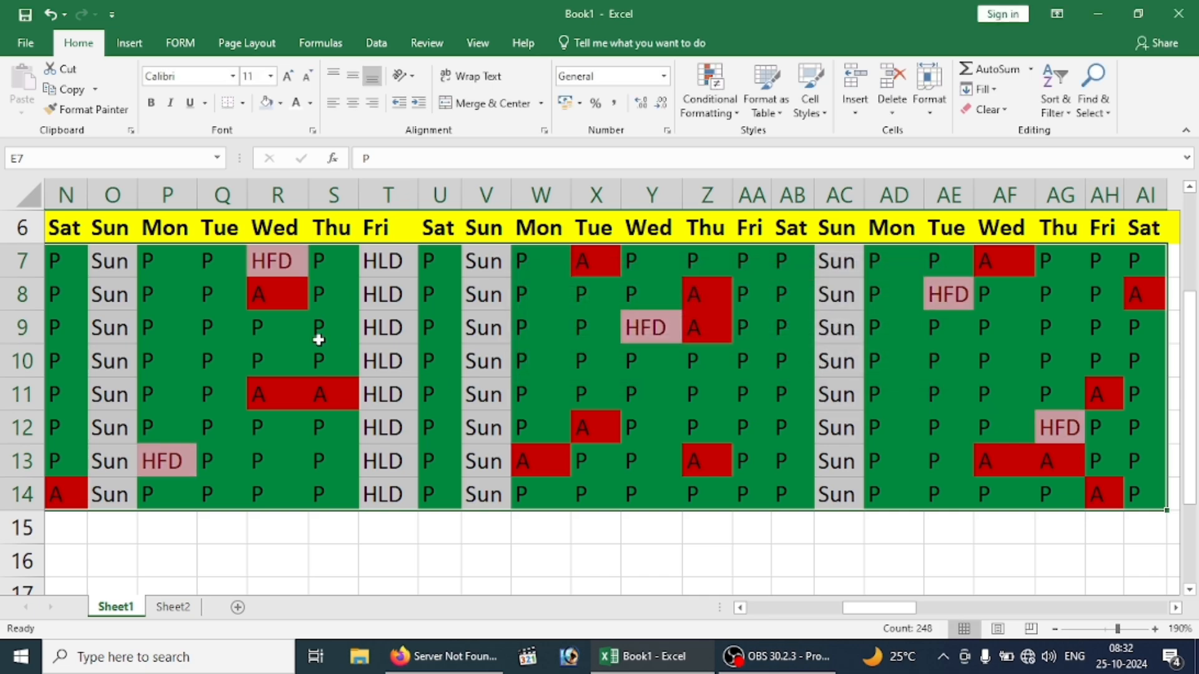
# Create a Text That Contains rule for HLD on the daily marks E7:AI14, using a custom format with the standard light blue fill.
pyautogui.click(725, 78)
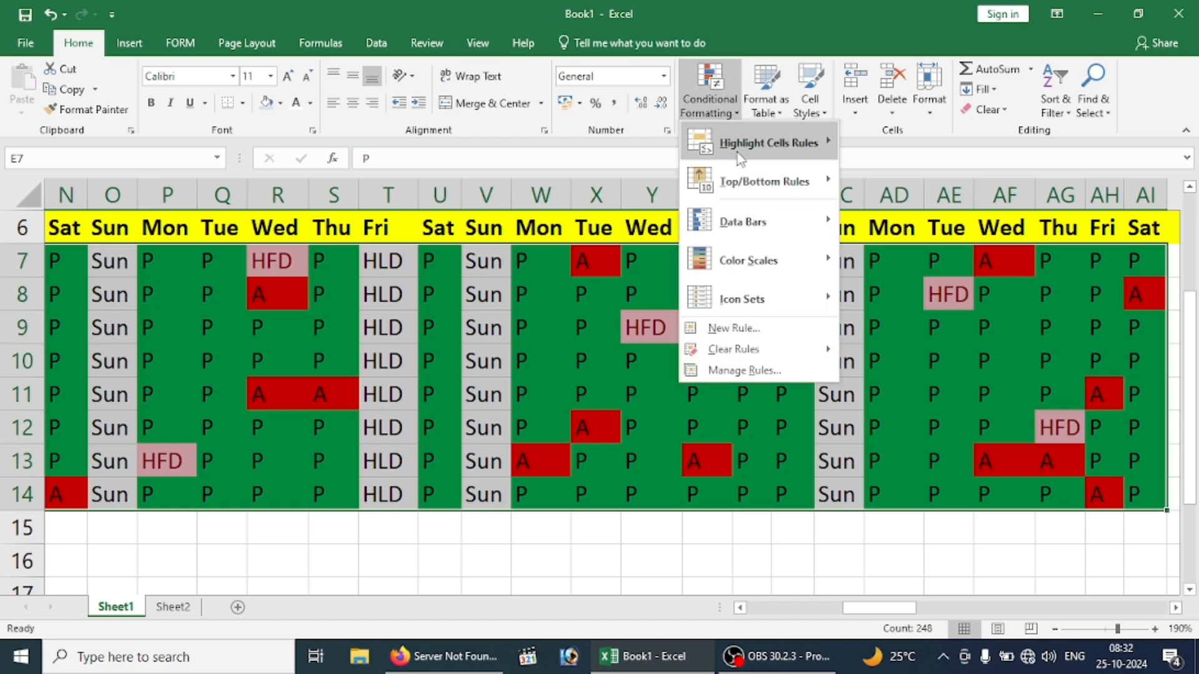
pyautogui.moveTo(776, 155)
pyautogui.click(898, 292)
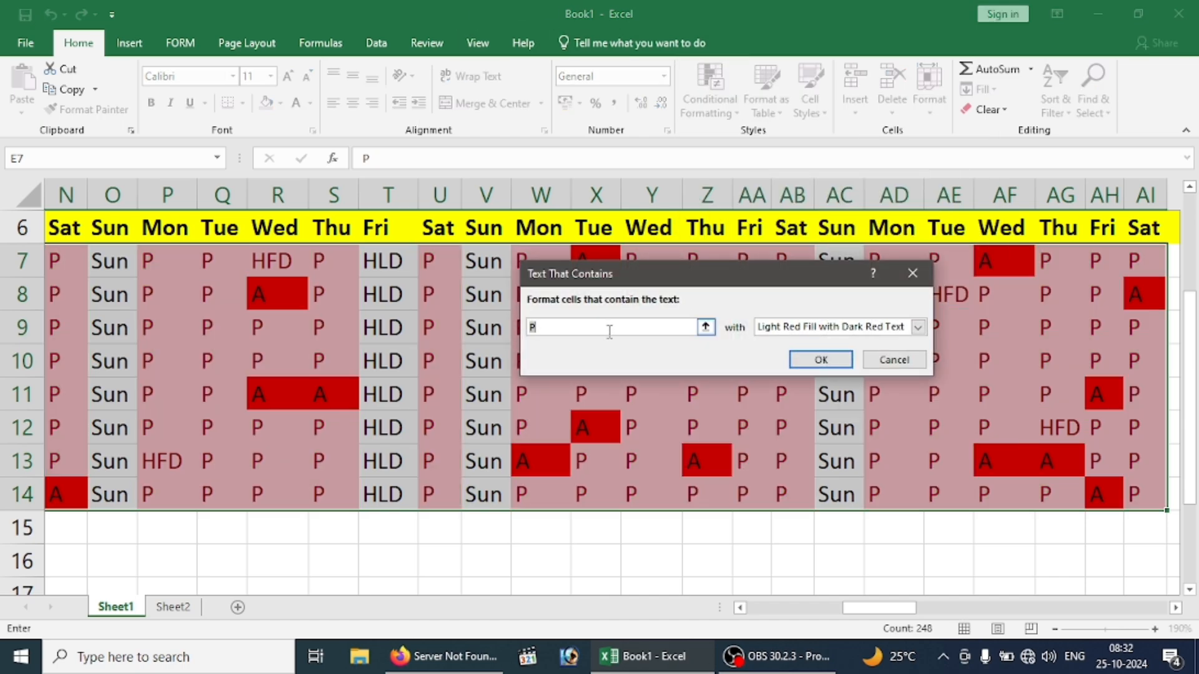
pyautogui.write('HLD')
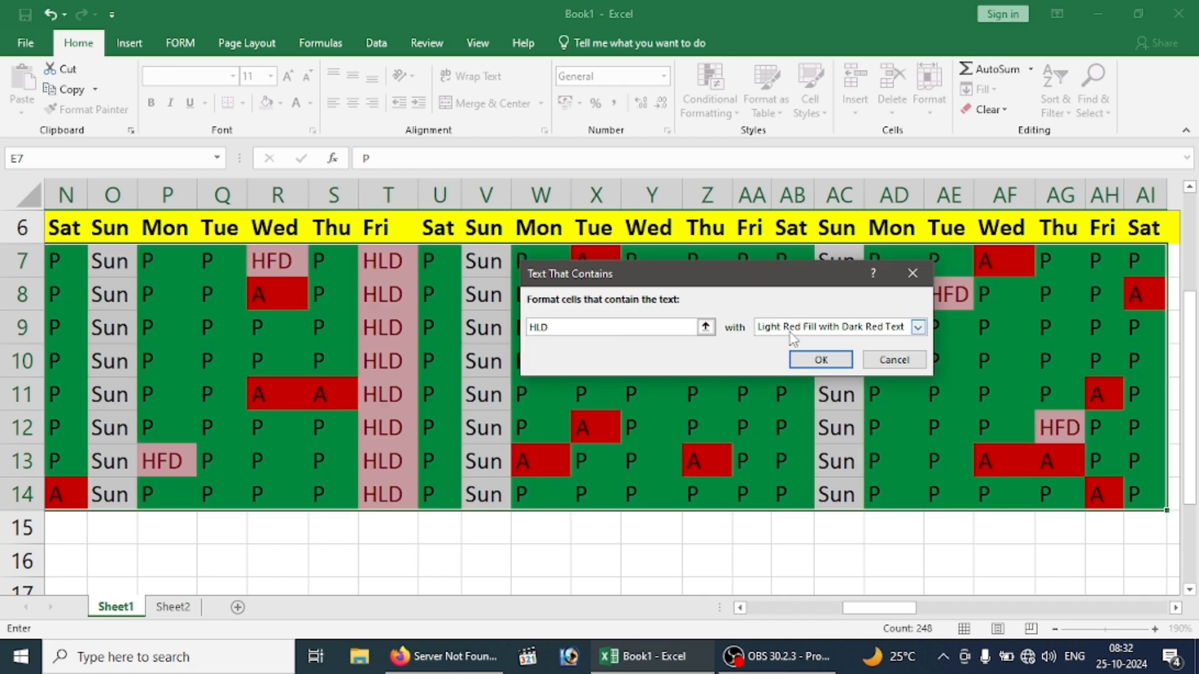
pyautogui.click(918, 327)
pyautogui.click(787, 411)
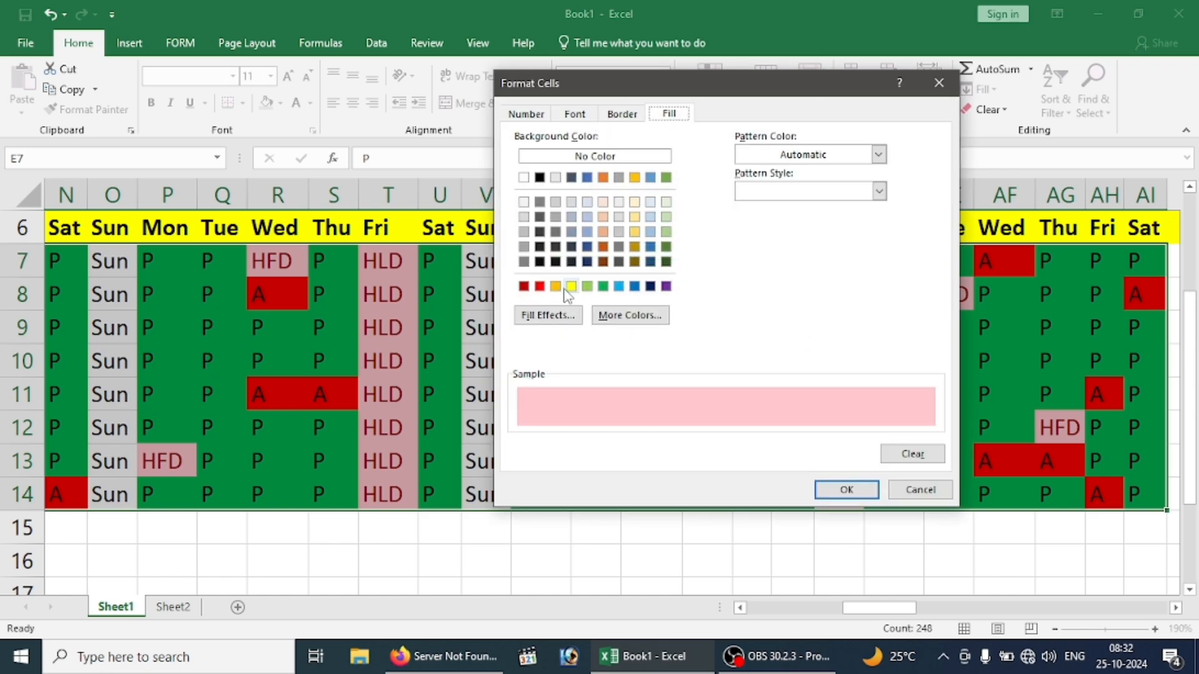
pyautogui.click(618, 286)
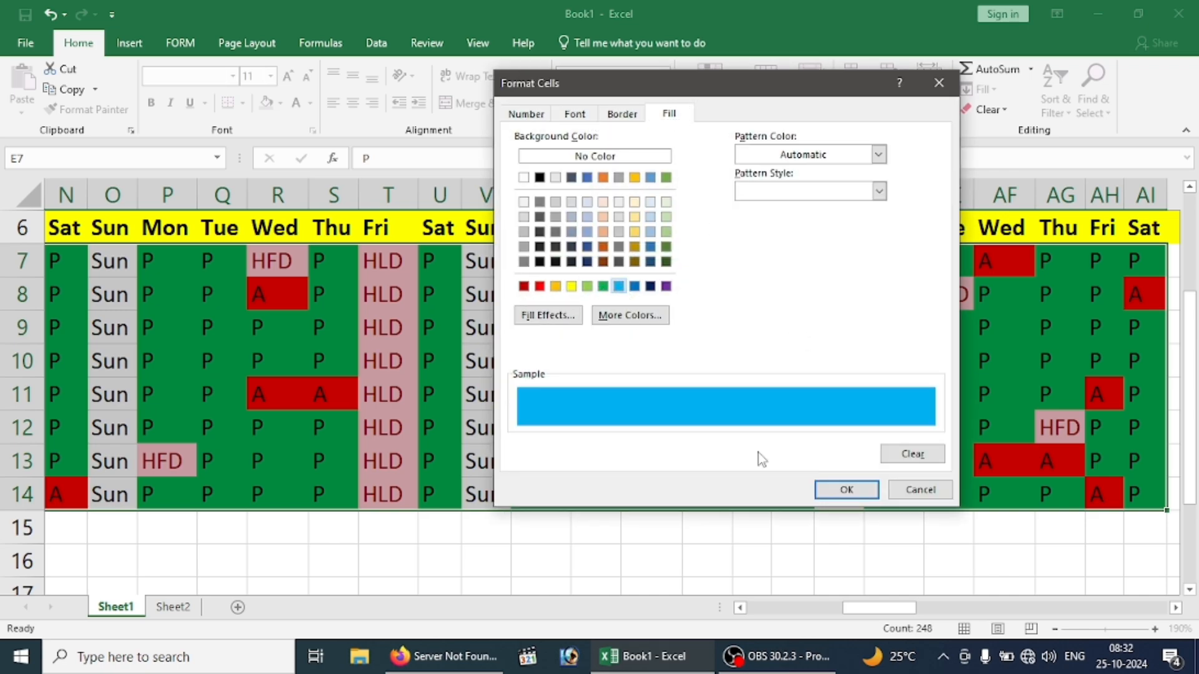
# Set the font color of the HLD rule's custom format to Automatic and apply the rule.
pyautogui.click(576, 113)
pyautogui.click(780, 261)
pyautogui.click(777, 281)
pyautogui.click(841, 493)
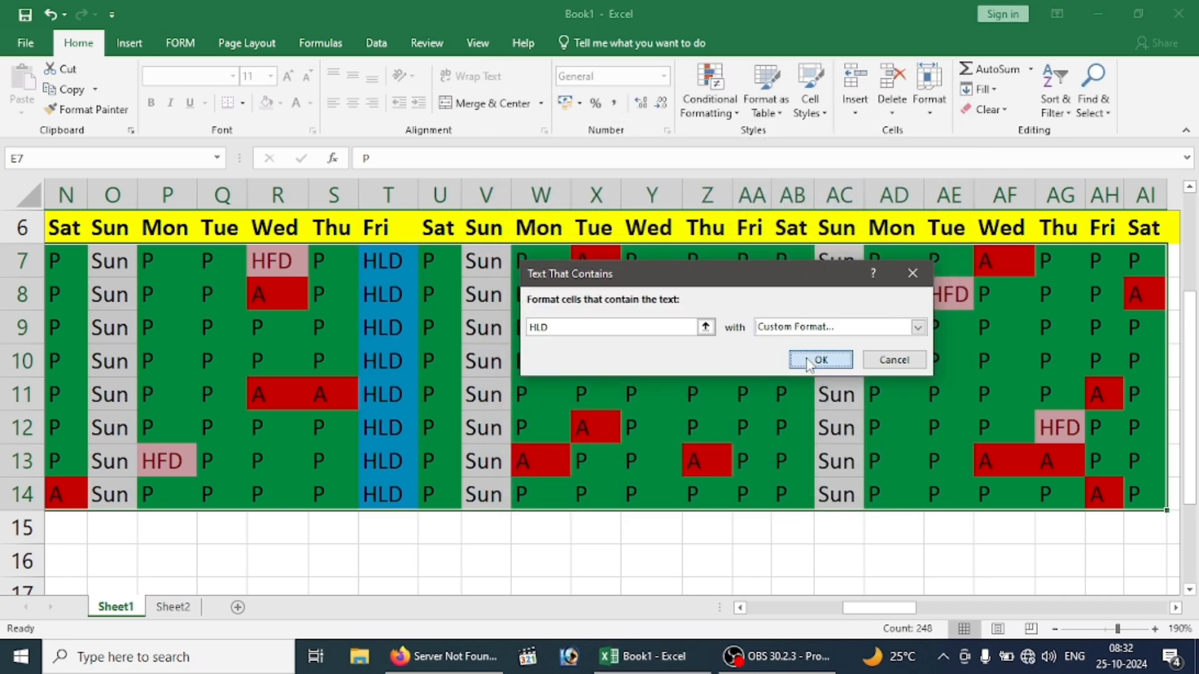
pyautogui.click(819, 358)
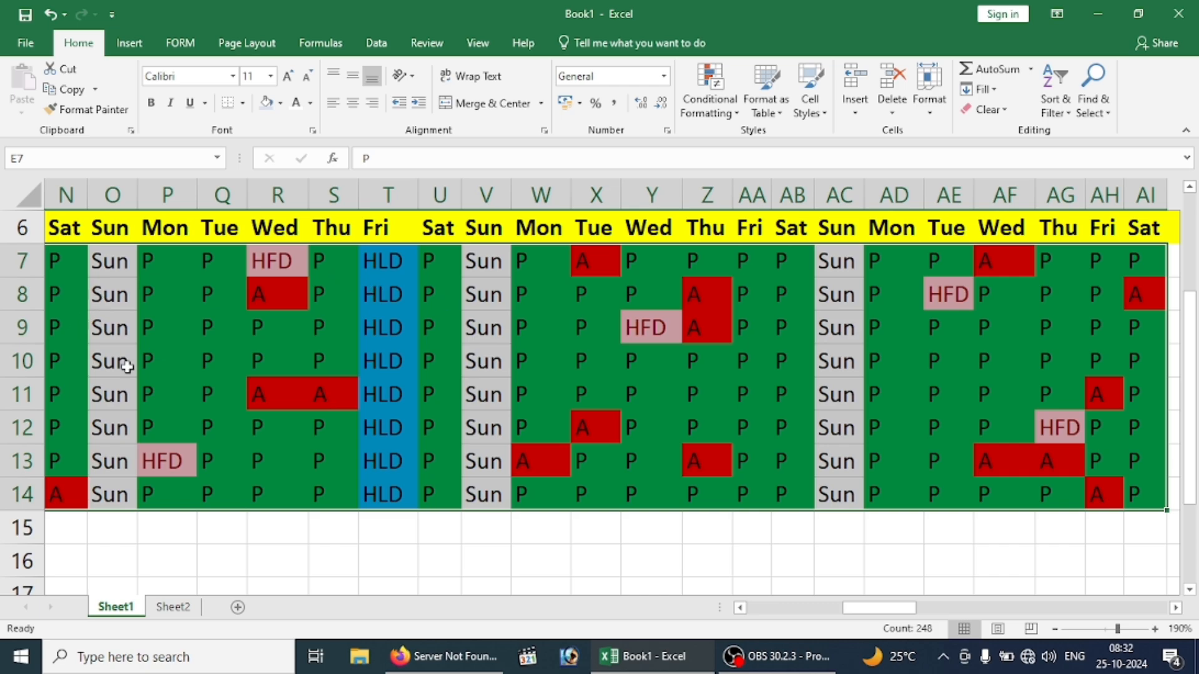
# Start a Text That Contains highlight rule on the daily marks E7:AI14 for the text SUN.
pyautogui.click(710, 97)
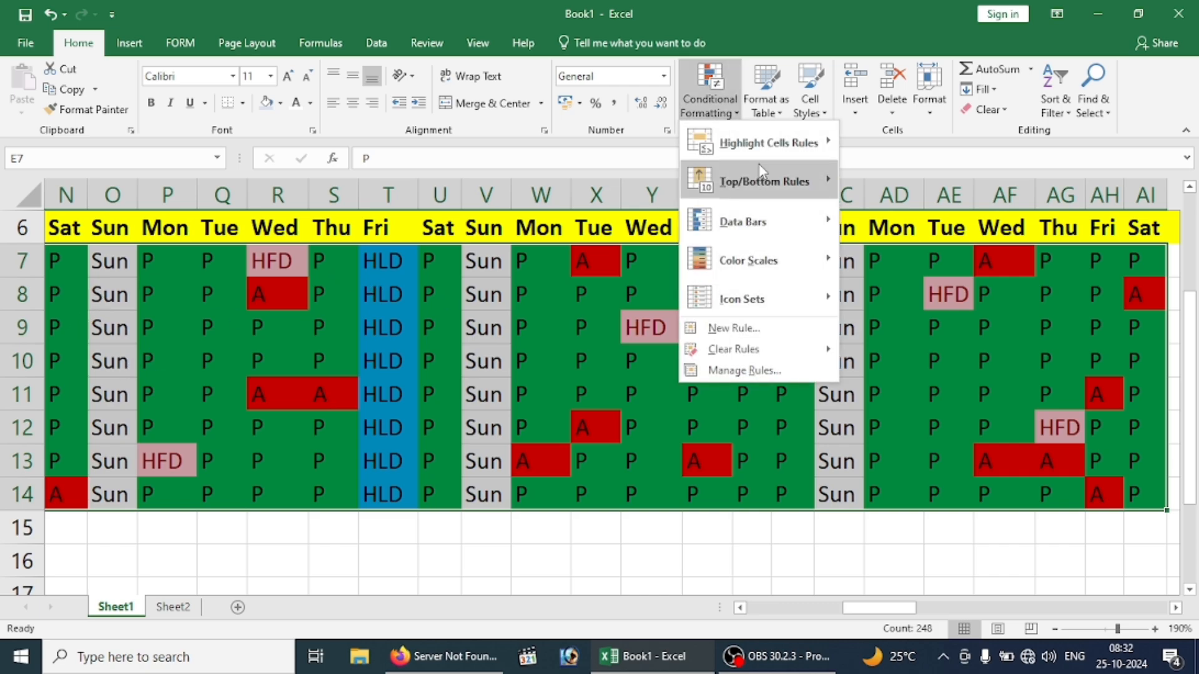
pyautogui.moveTo(759, 153)
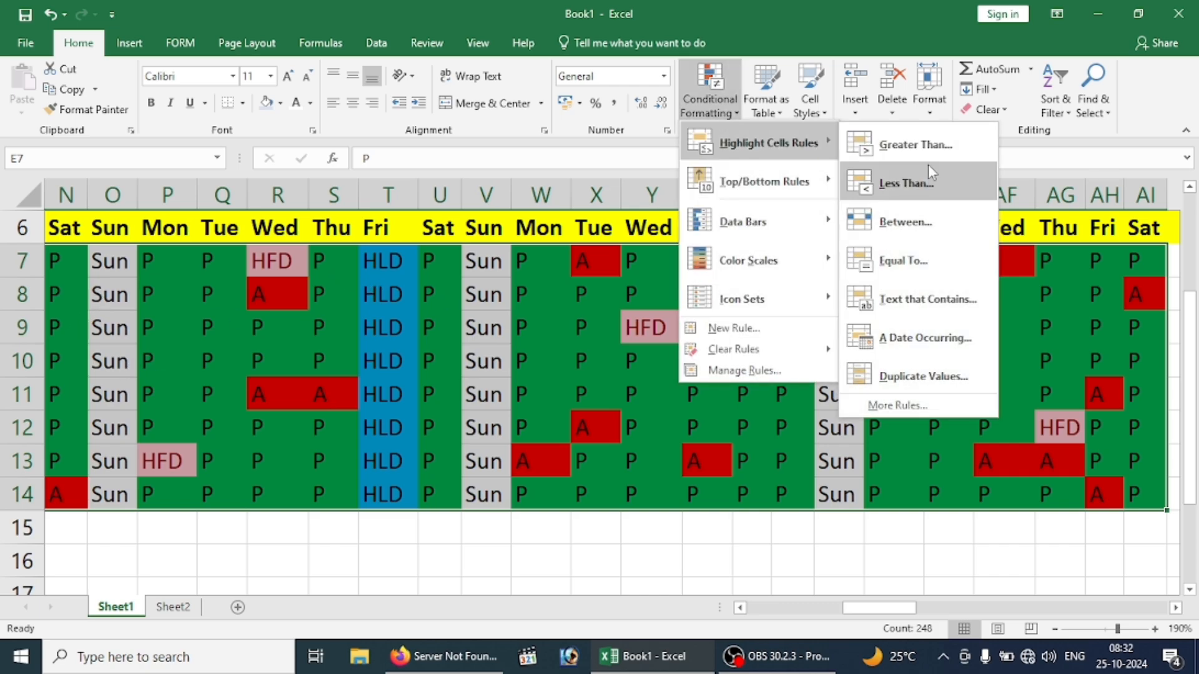
pyautogui.click(912, 300)
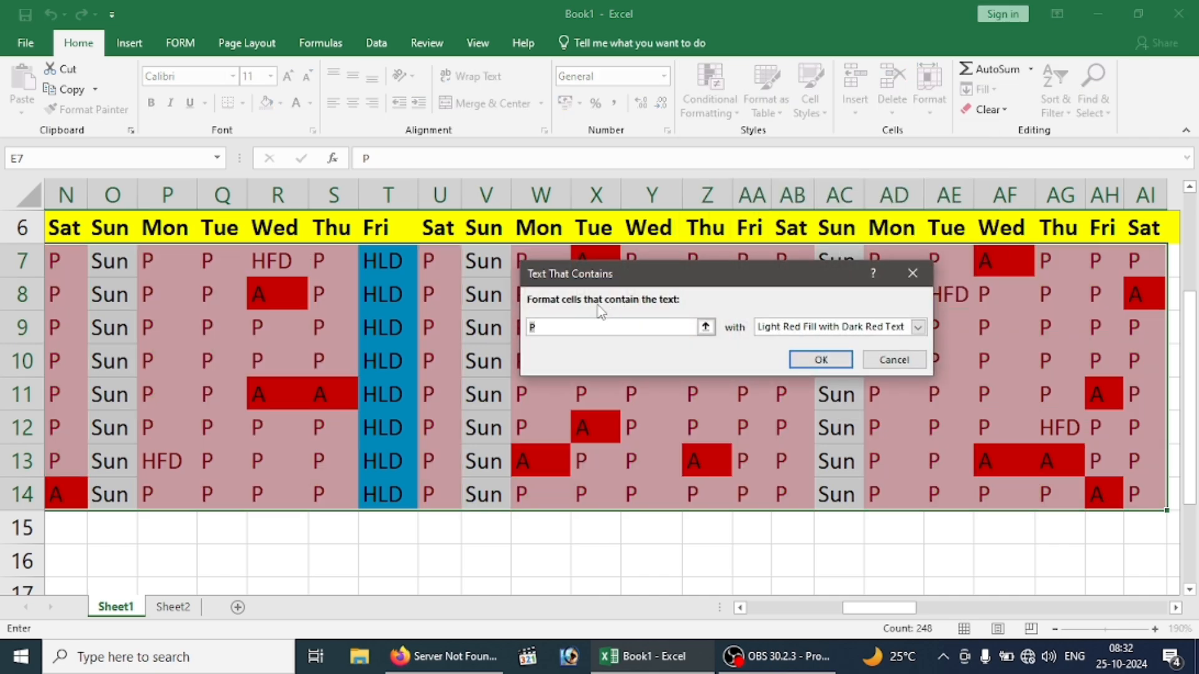
pyautogui.write('su')
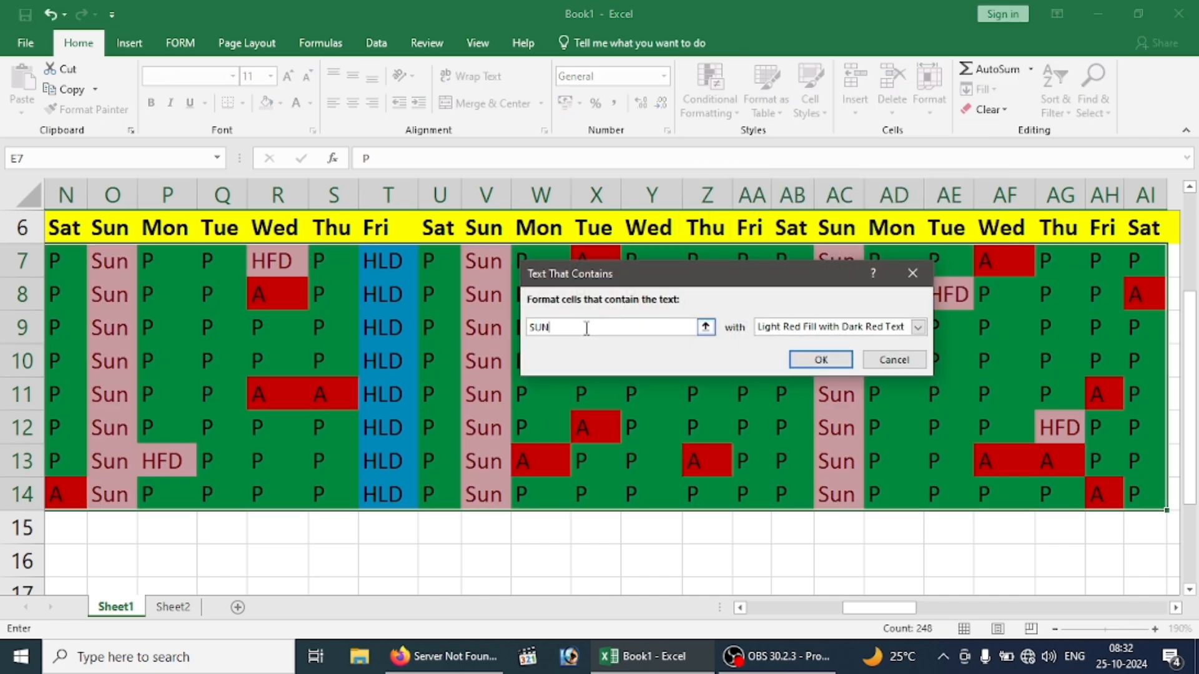
# Try the Yellow Fill with Dark Yellow Text preset on the SUN rule and return to Light Red Fill with Dark Red Text.
pyautogui.click(797, 327)
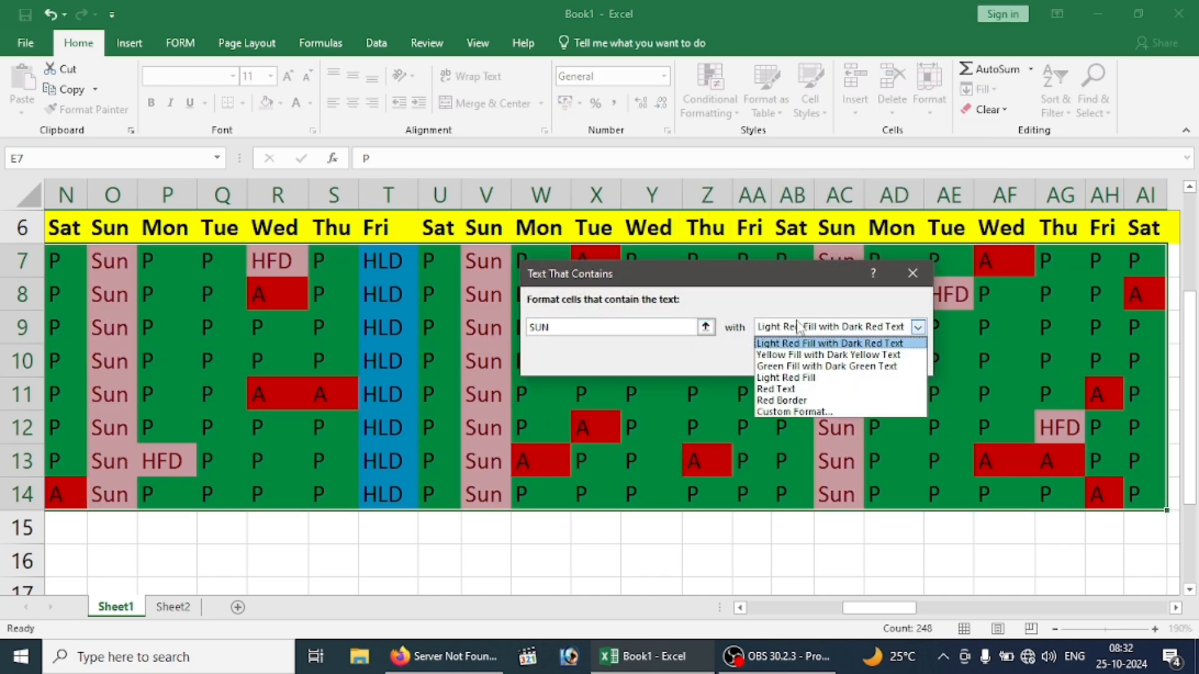
pyautogui.click(806, 355)
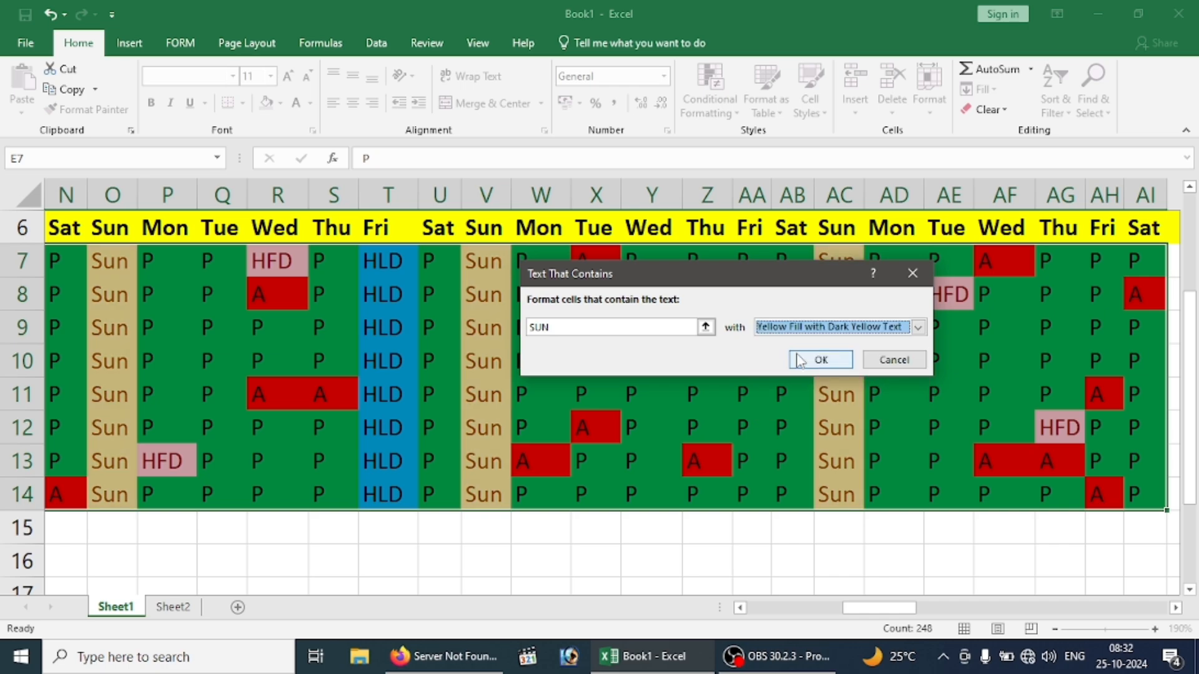
pyautogui.click(798, 329)
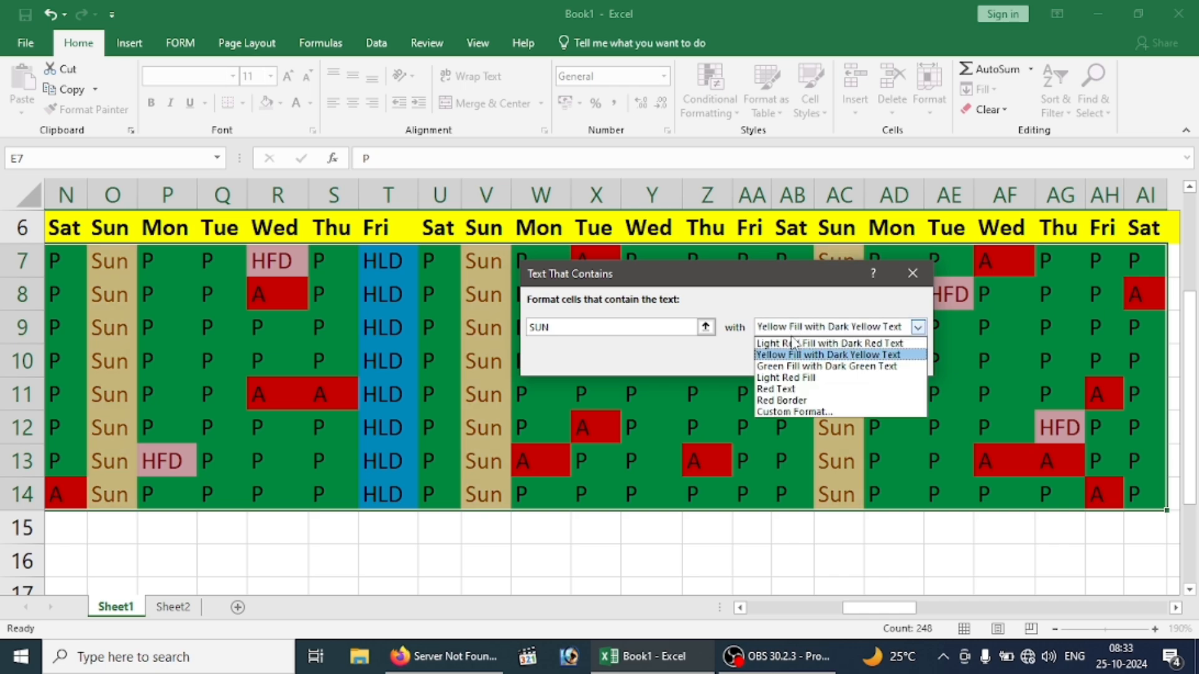
pyautogui.click(793, 343)
# Switch the SUN rule to a custom format and set its font color to Automatic.
pyautogui.click(811, 329)
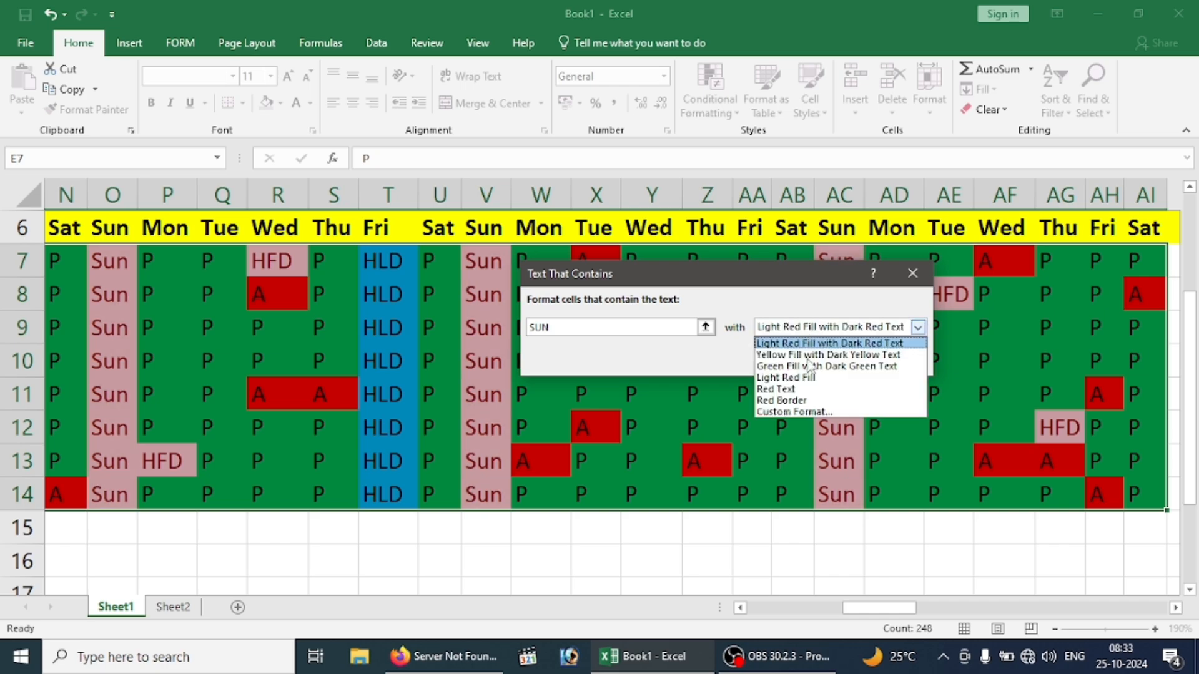
pyautogui.click(780, 412)
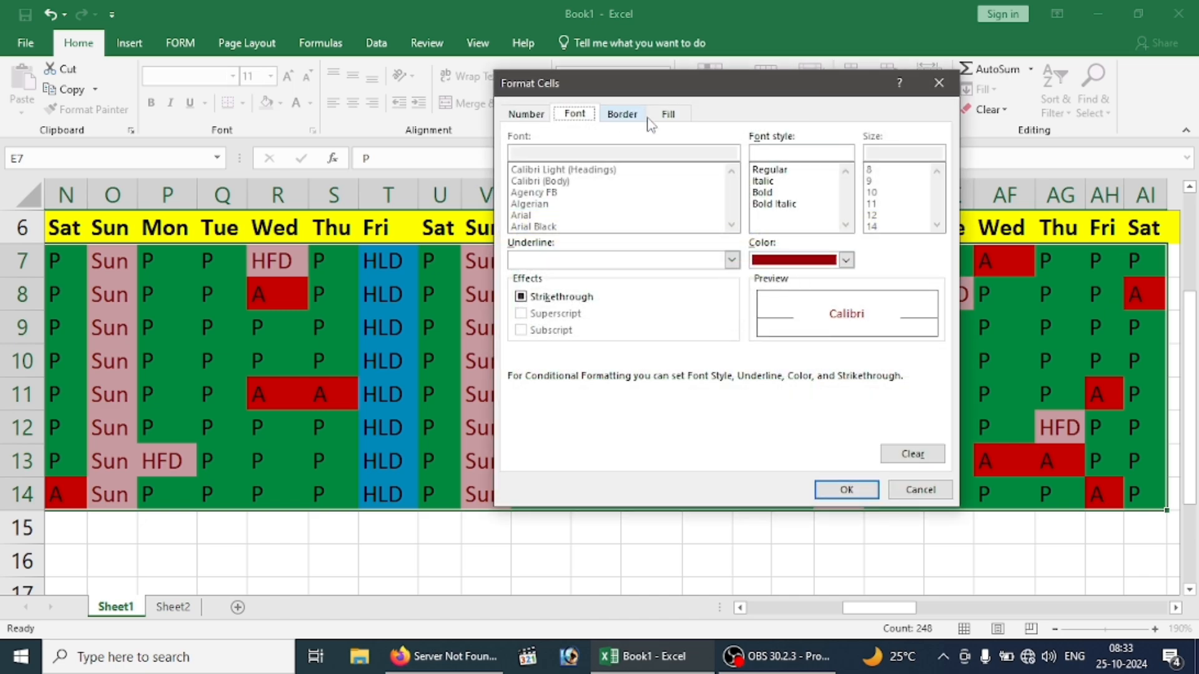
pyautogui.click(807, 261)
pyautogui.click(818, 278)
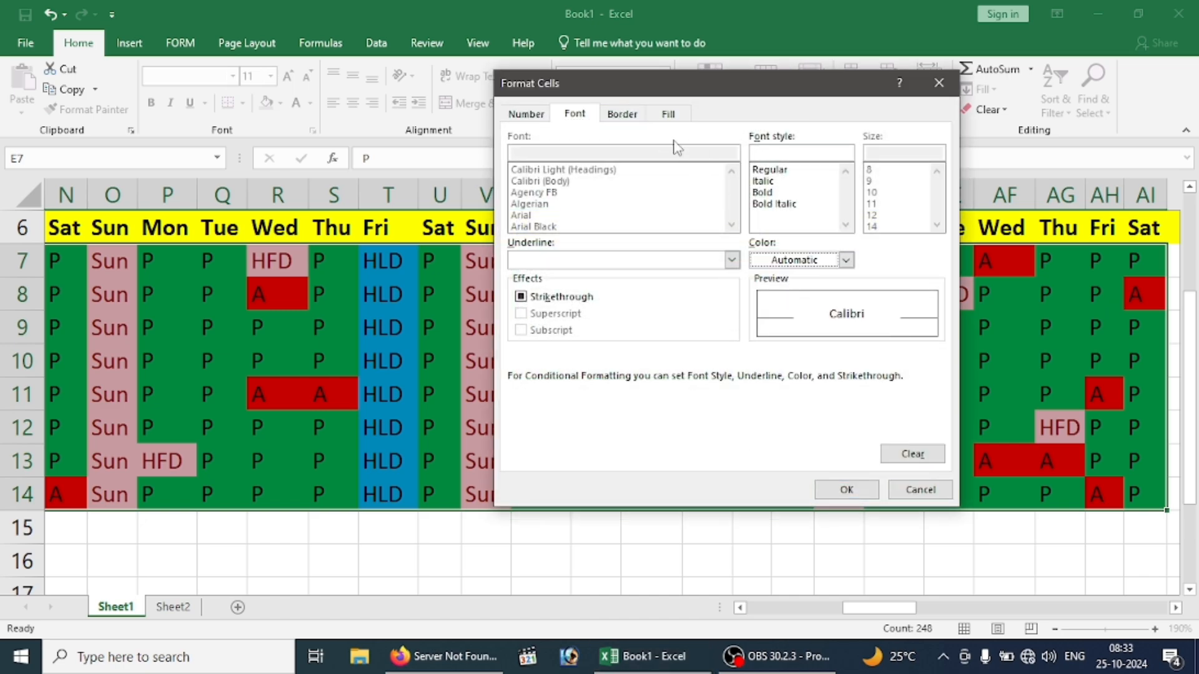
# Set the SUN rule's custom fill to the standard dark red and apply the rule.
pyautogui.click(684, 116)
pyautogui.click(635, 286)
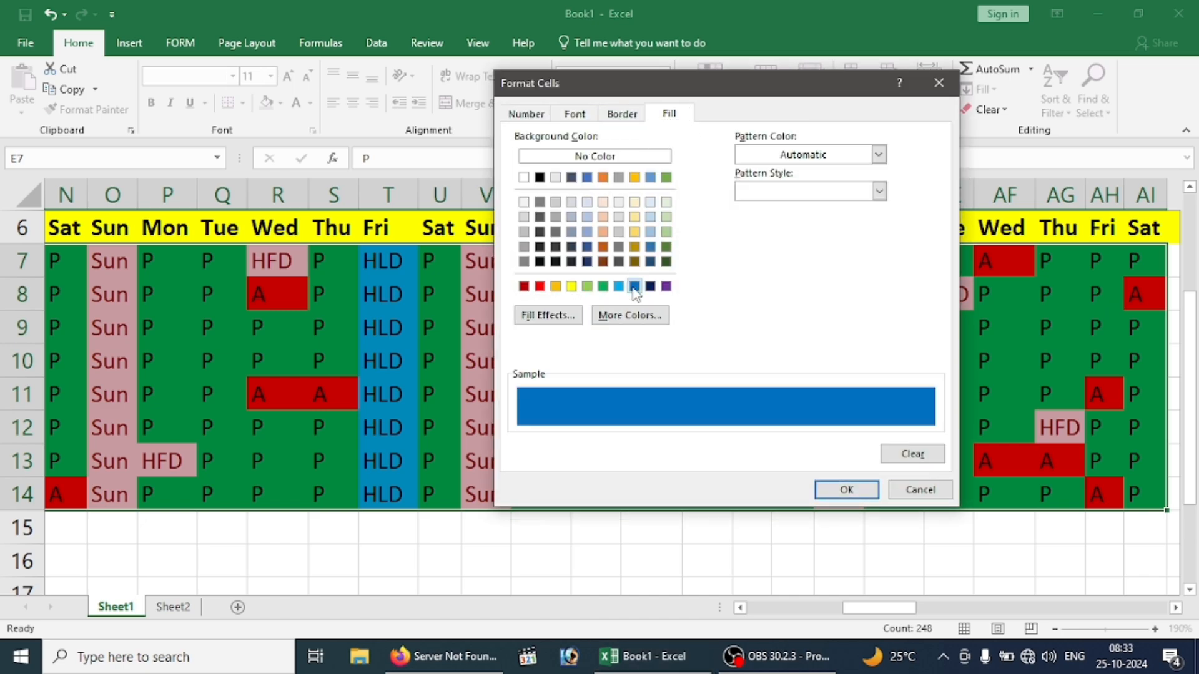
pyautogui.click(556, 286)
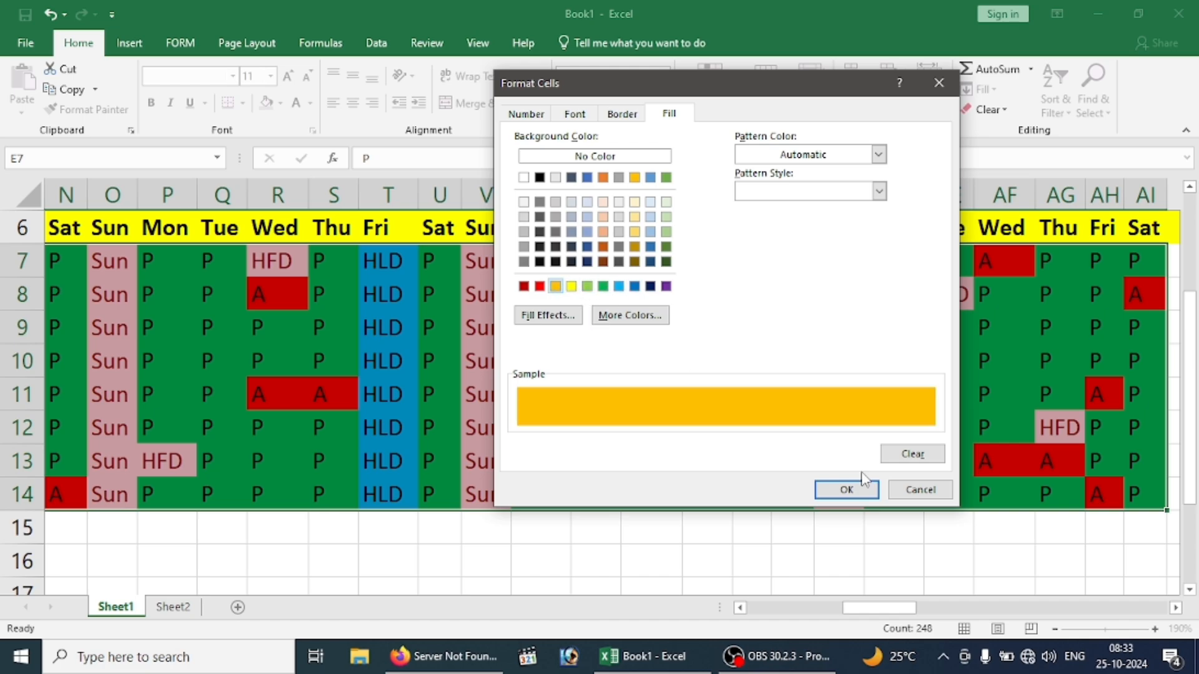
pyautogui.click(524, 287)
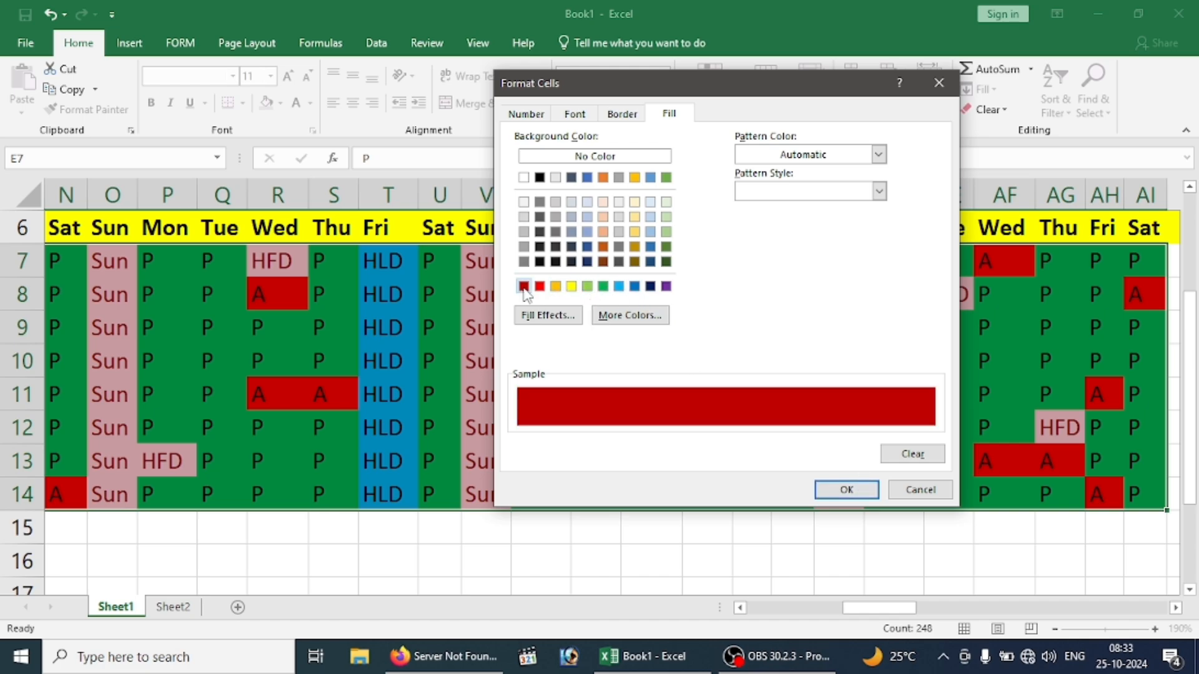
pyautogui.click(847, 489)
pyautogui.click(831, 368)
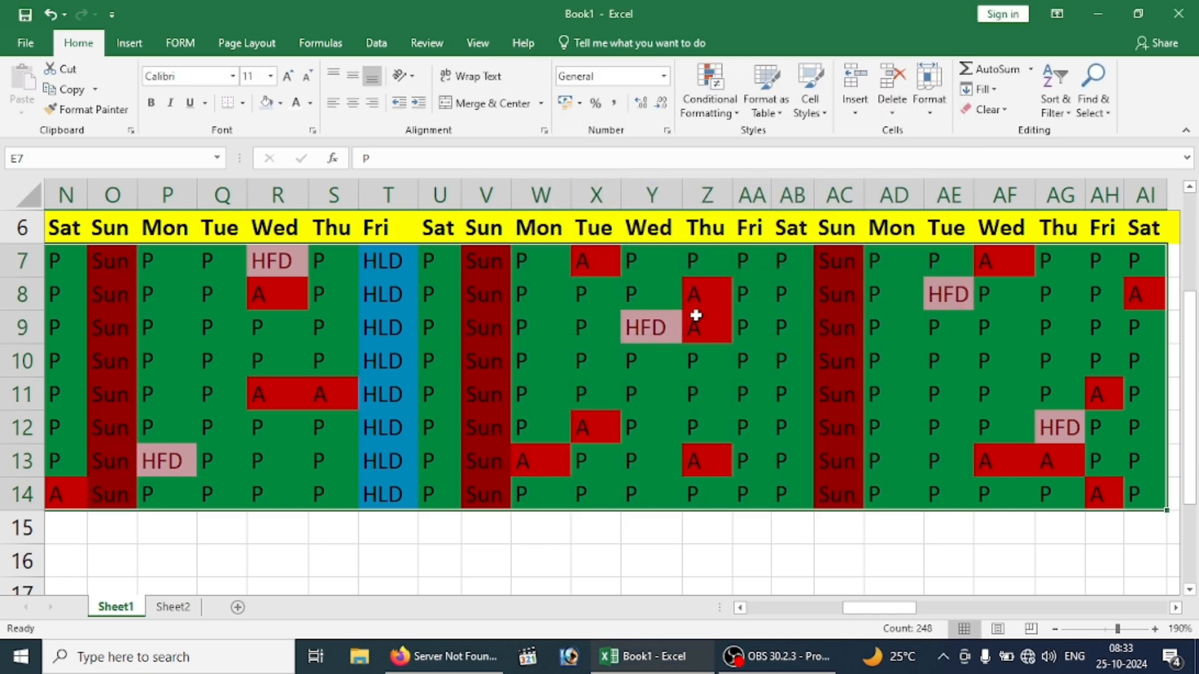
# Examine the color-coded attendance marks across the days of the month along row 10.
pyautogui.click(765, 363)
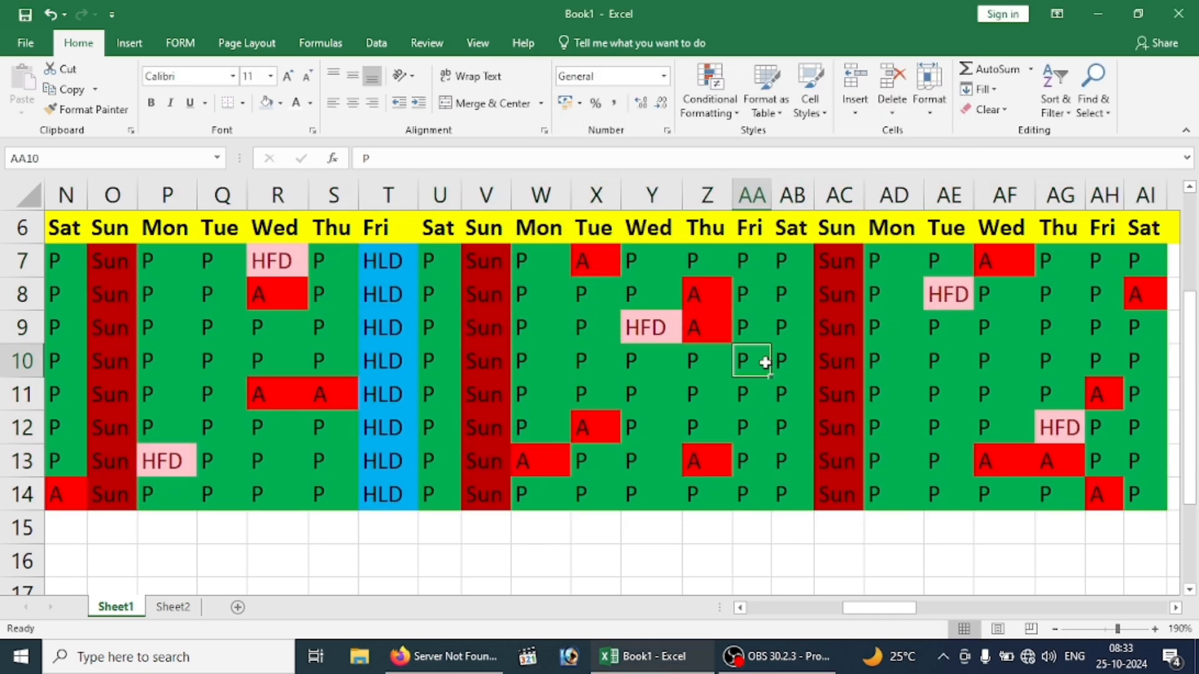
pyautogui.press('Right')
pyautogui.press('Right')
pyautogui.press('Right')
pyautogui.press('Right')
pyautogui.press('Right')
pyautogui.press('Right')
pyautogui.press('Right')
pyautogui.press('Right')
pyautogui.press('Right')
pyautogui.press('Right')
pyautogui.press('Right')
pyautogui.press('Right')
pyautogui.press('Right')
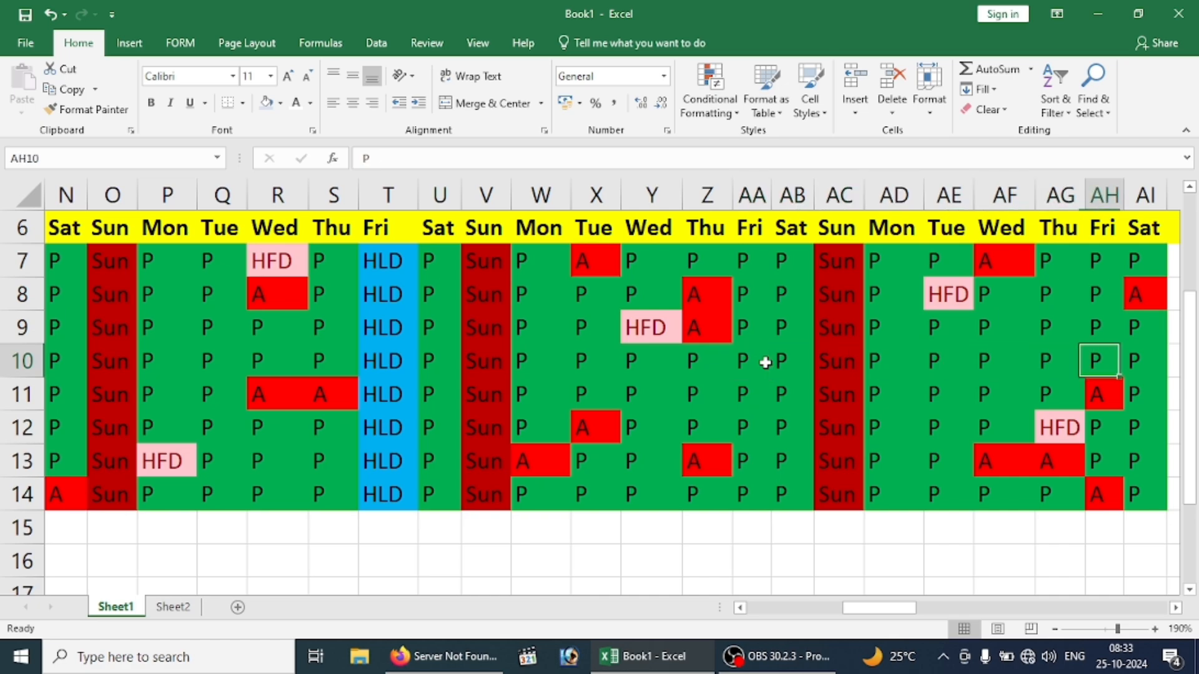
pyautogui.press('Left')
pyautogui.press('Left')
pyautogui.press('Left')
pyautogui.press('Left')
pyautogui.press('Left')
pyautogui.press('Left')
pyautogui.press('Left')
pyautogui.press('Left')
pyautogui.press('Left')
pyautogui.press('Left')
pyautogui.press('Left')
pyautogui.press('Left')
pyautogui.press('Left')
pyautogui.press('Left')
pyautogui.press('Left')
pyautogui.press('Left')
pyautogui.press('Left')
pyautogui.press('Left')
pyautogui.press('Left')
pyautogui.press('Left')
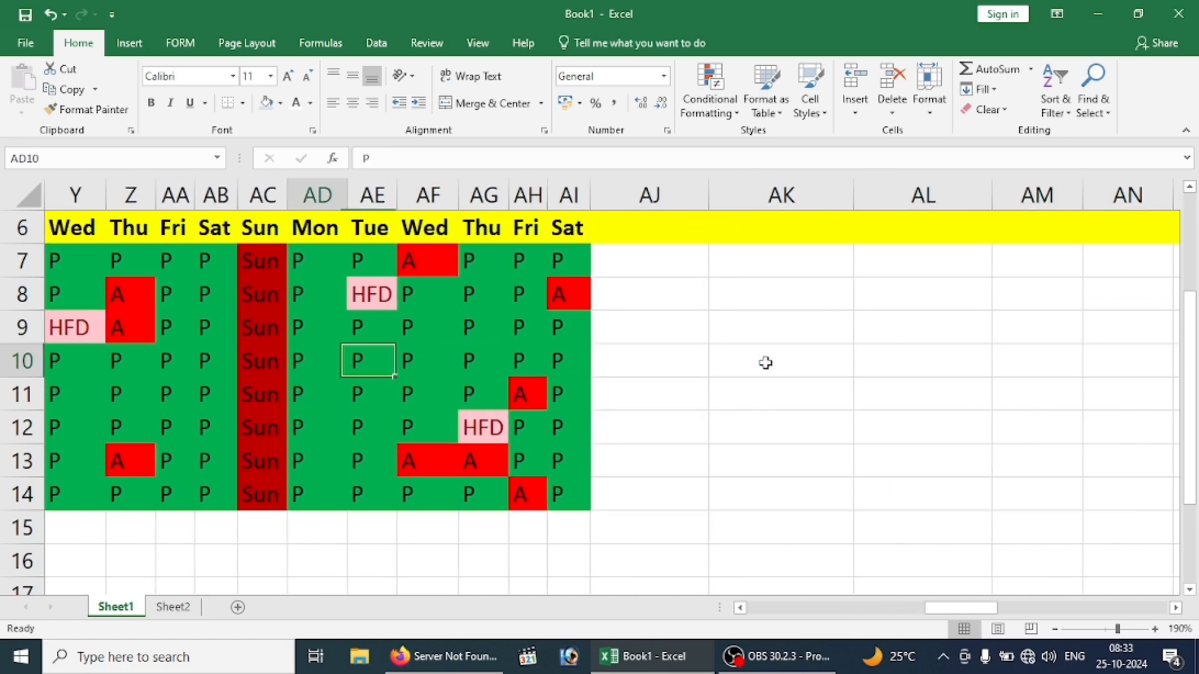
pyautogui.press('Left')
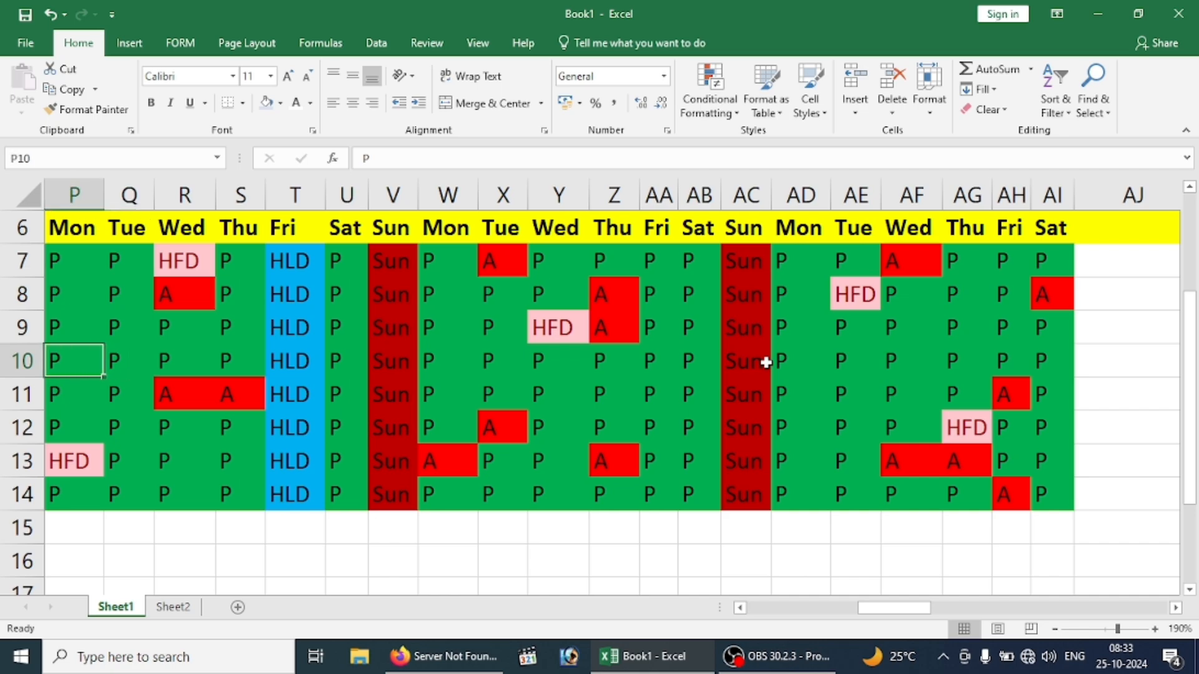
pyautogui.press('Left')
pyautogui.press('Left')
pyautogui.press('Left')
# Change the daily mark in P10 to A and the one in S11 to P.
pyautogui.press('Right')
pyautogui.press('Right')
pyautogui.press('Right')
pyautogui.press('Right')
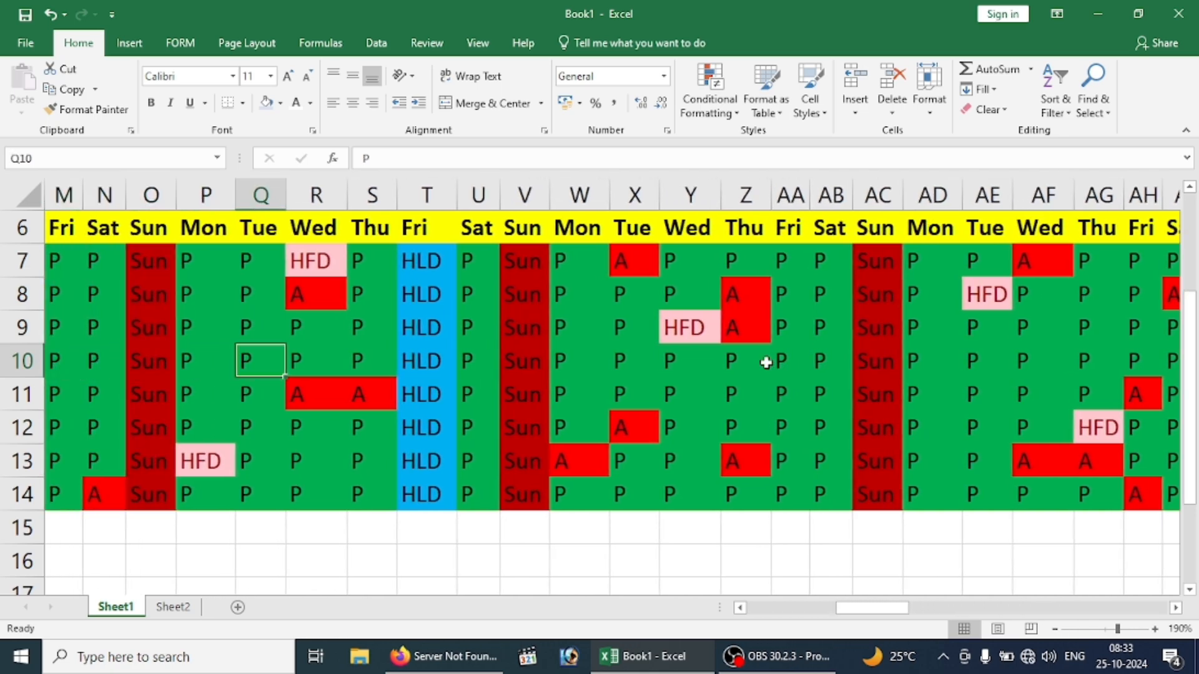
pyautogui.press('Left')
pyautogui.write('A')
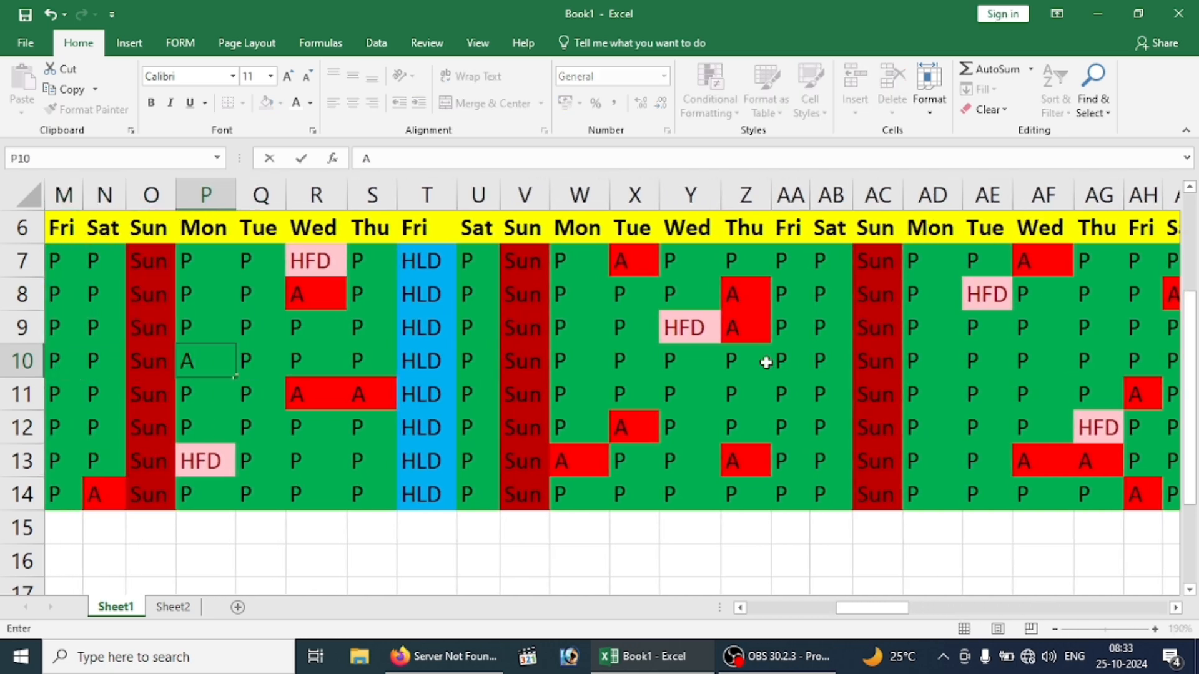
pyautogui.press('Return')
pyautogui.press('Right')
pyautogui.press('Right')
pyautogui.press('Right')
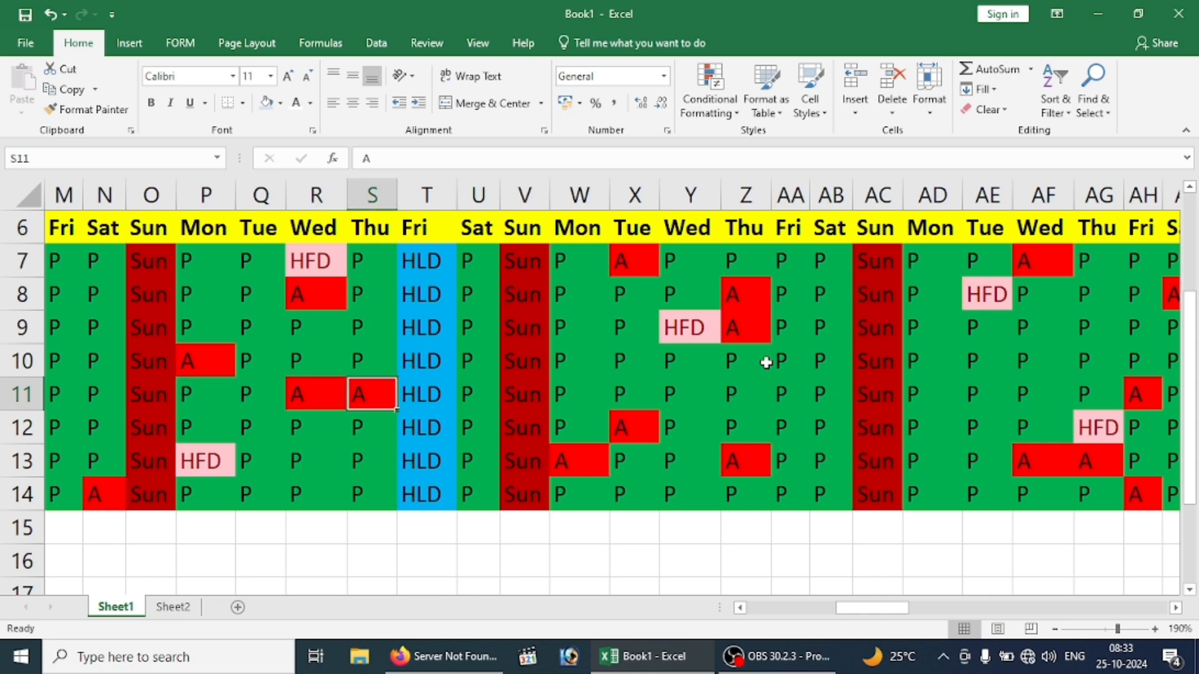
pyautogui.write('P')
pyautogui.press('Return')
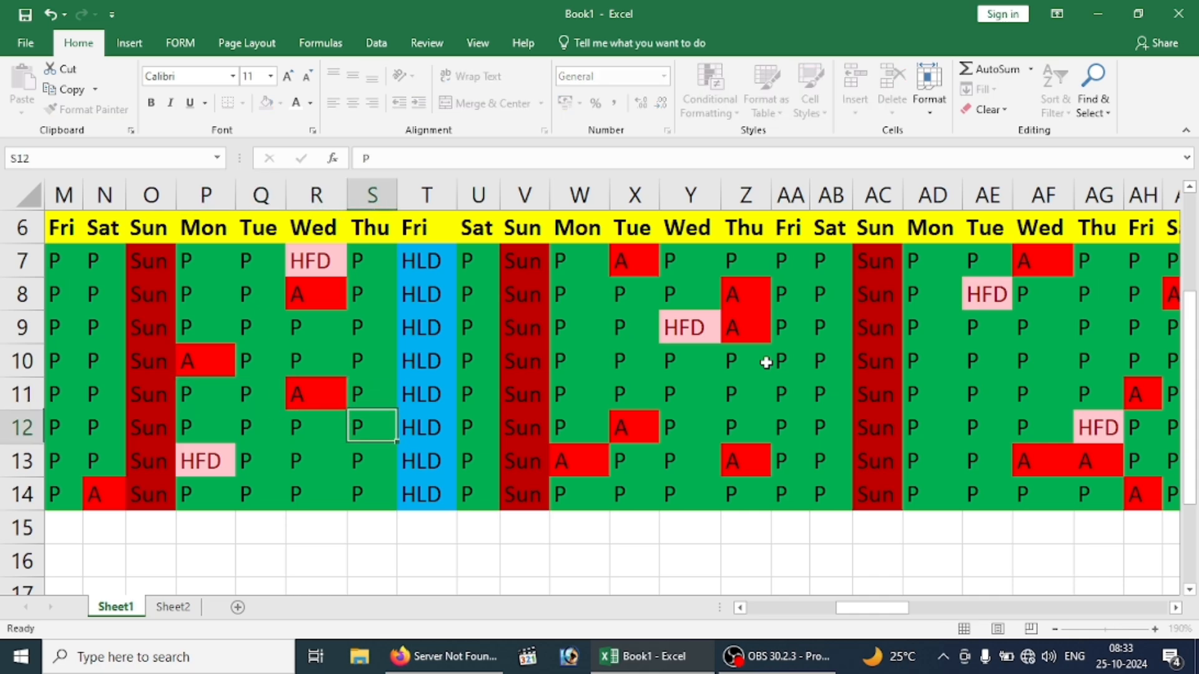
# Examine the color-coded marks together with the sheet's title, date rows and summary headings.
pyautogui.click(669, 357)
pyautogui.press('Right')
pyautogui.press('Right')
pyautogui.press('Right')
pyautogui.press('Right')
pyautogui.press('Right')
pyautogui.press('Right')
pyautogui.press('Right')
pyautogui.press('Right')
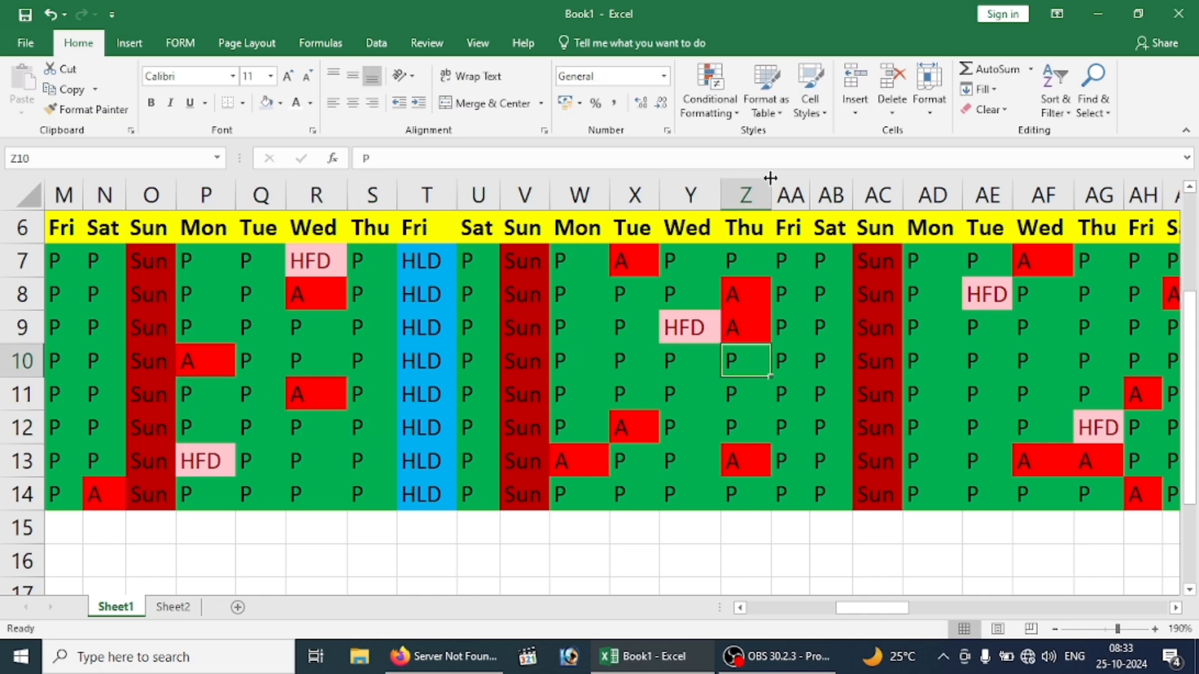
pyautogui.scroll(-3, 770, 178)
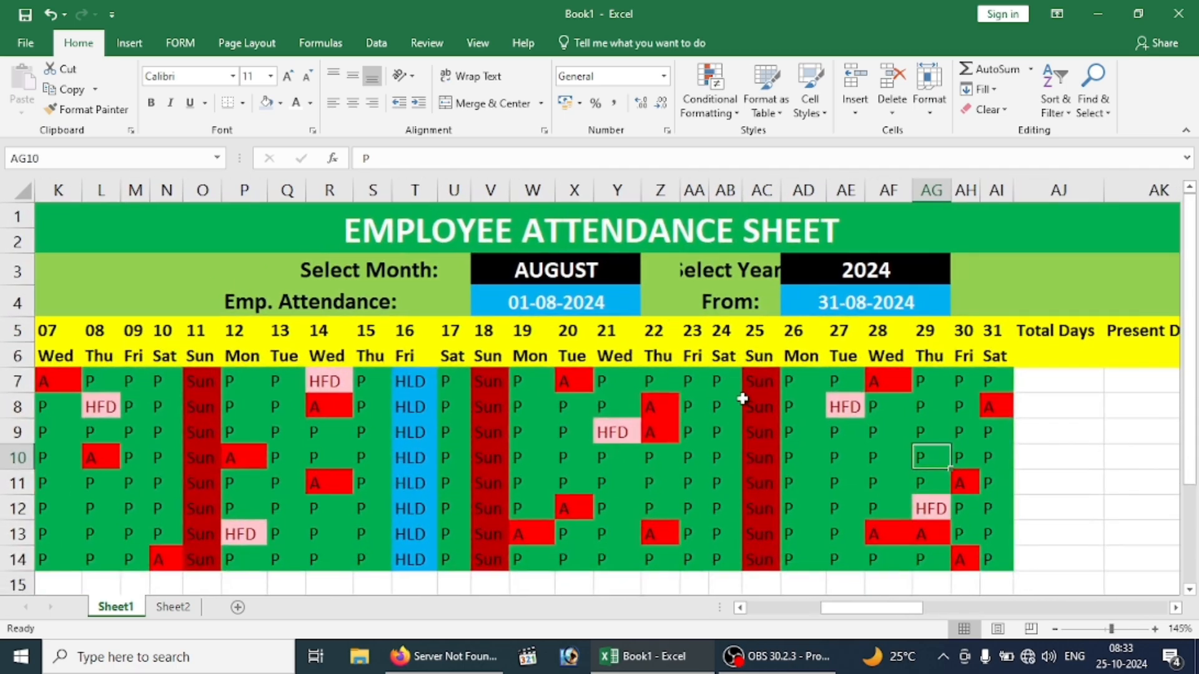
pyautogui.moveTo(745, 399); pyautogui.dragTo(737, 404)
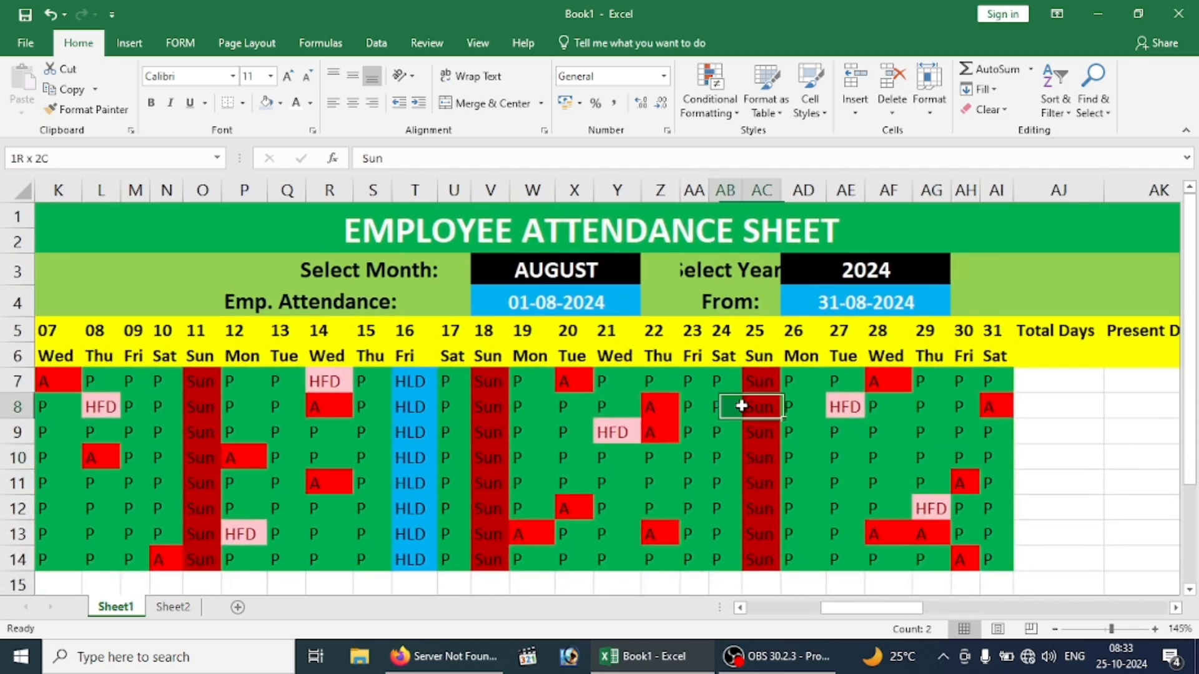
pyautogui.click(933, 411)
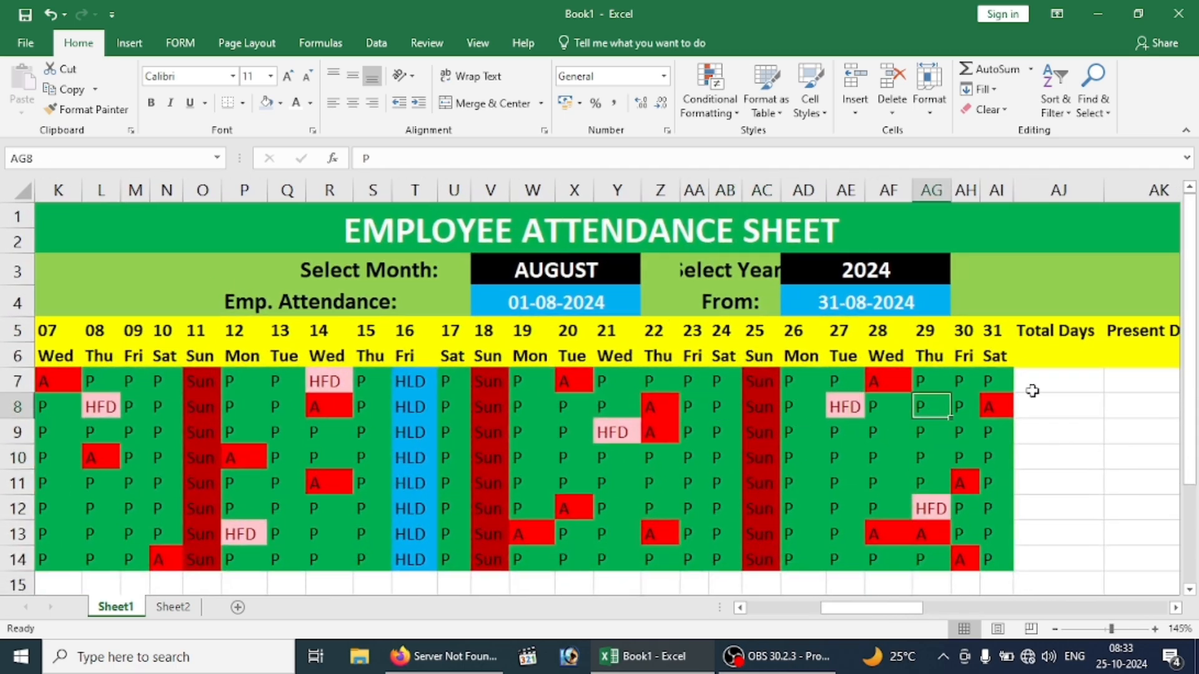
# Enter =DAY(AD4) in AJ7 under Total Days to get the day number of the month's end date.
pyautogui.click(1033, 391)
pyautogui.press('Right')
pyautogui.press('Right')
pyautogui.press('Right')
pyautogui.press('Right')
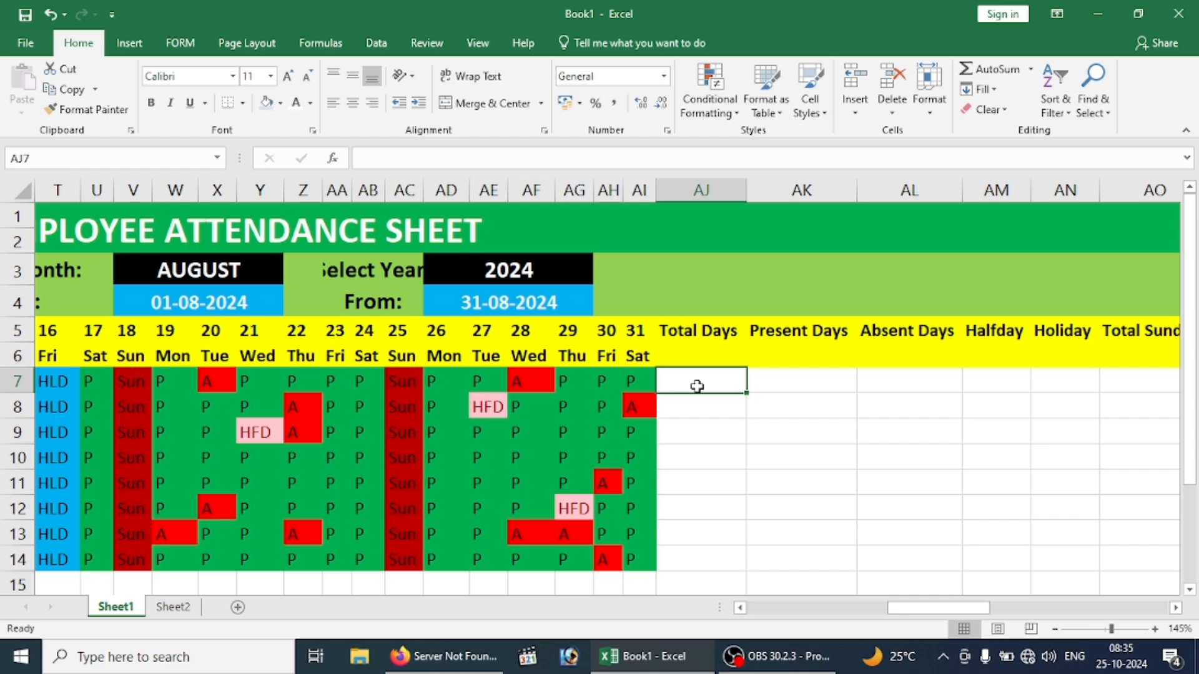
pyautogui.write('=DAYS')
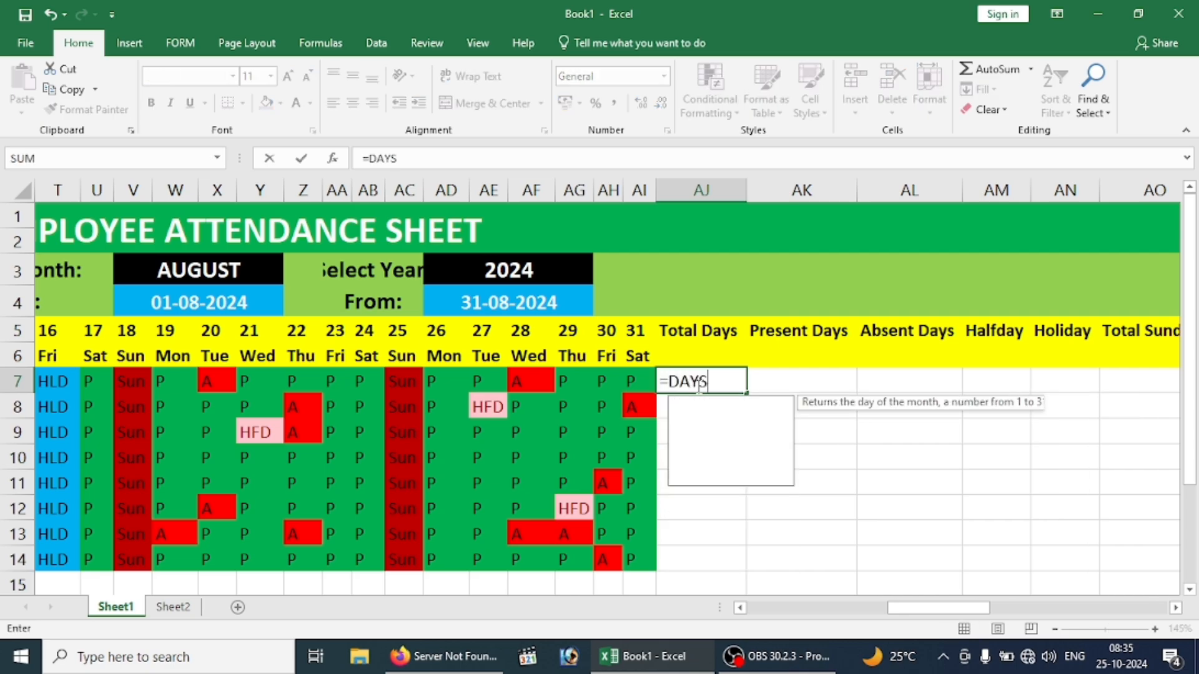
pyautogui.press('BackSpace')
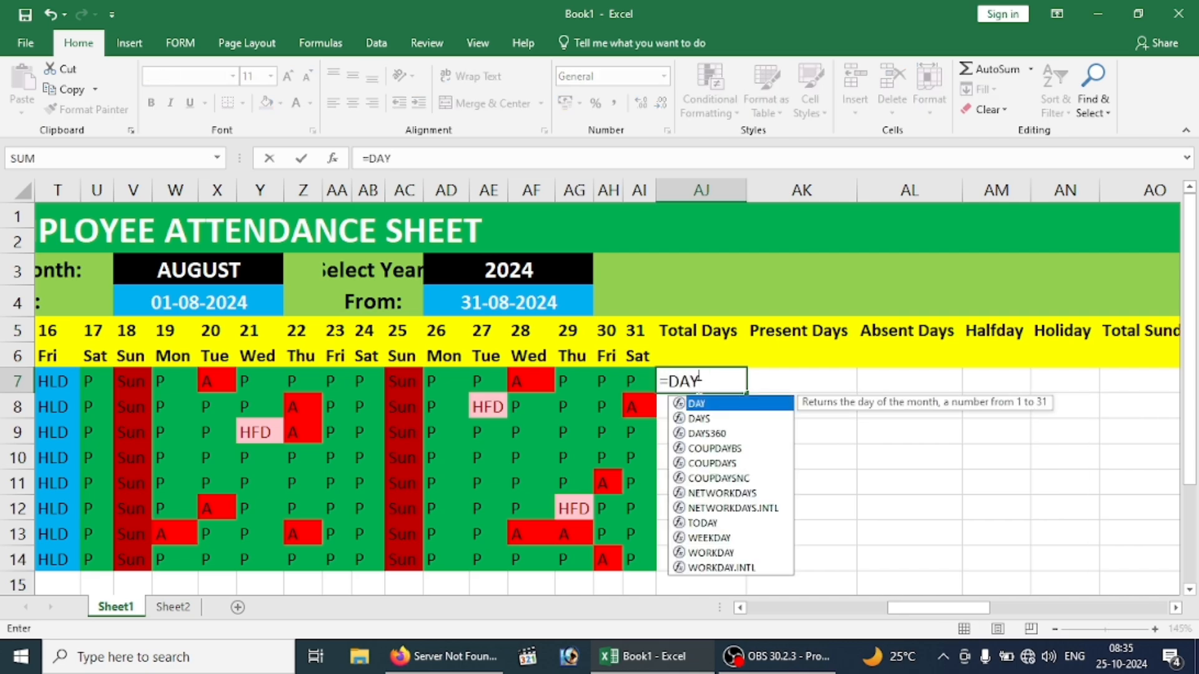
pyautogui.write('(')
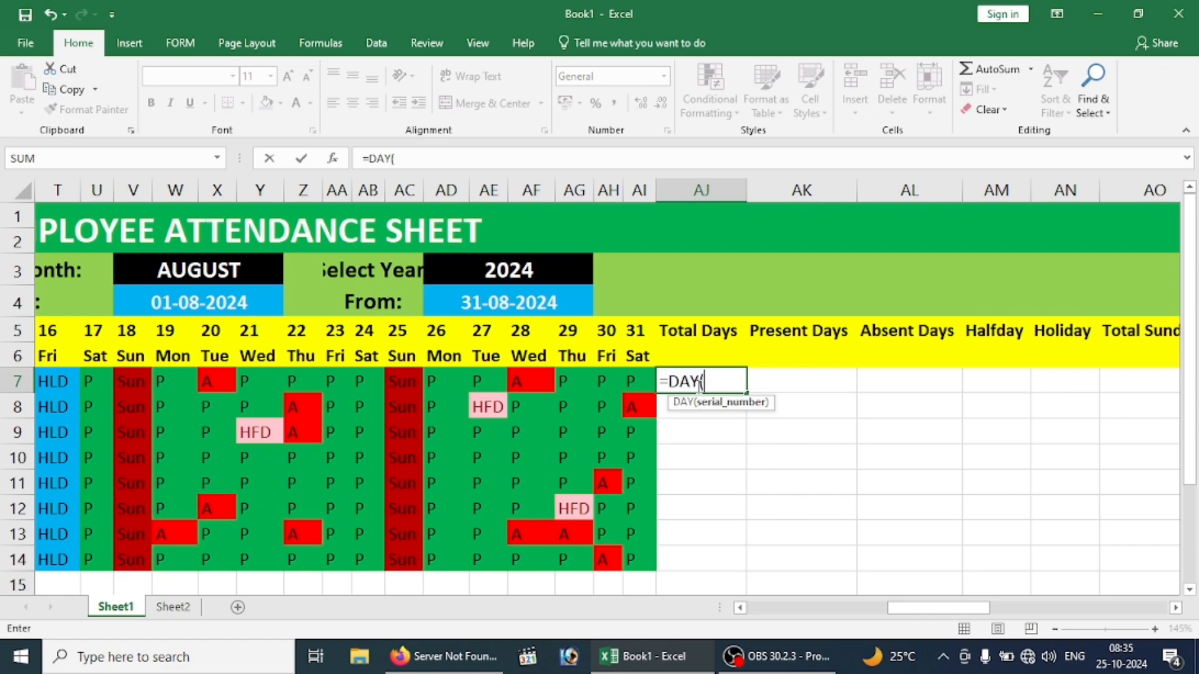
pyautogui.click(521, 306)
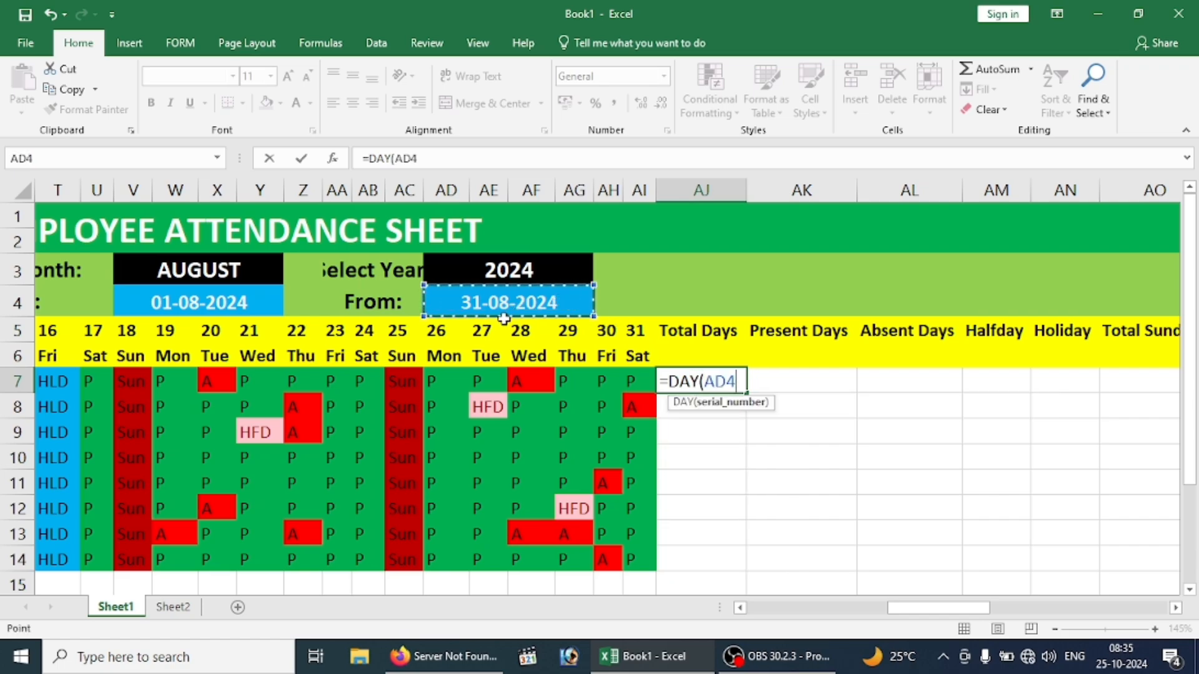
pyautogui.press('Return')
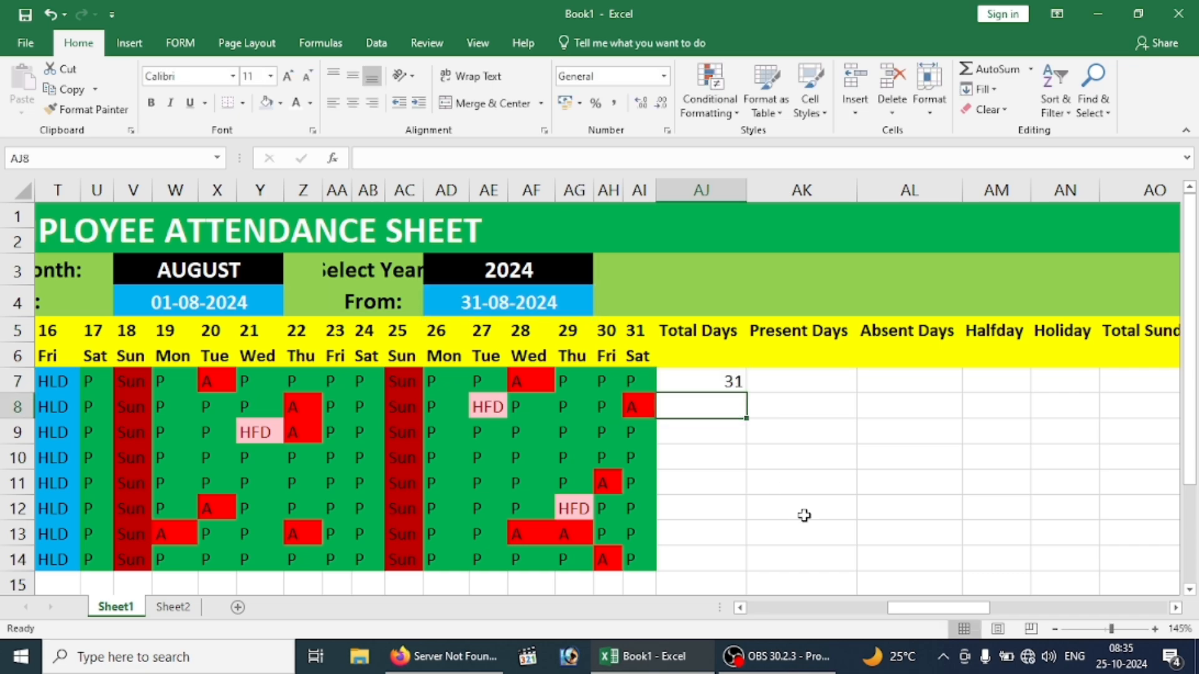
# Try to fill the Total Days formula from AJ7 down to AJ14, and clear AJ8:AJ14.
pyautogui.click(718, 381)
pyautogui.moveTo(746, 393); pyautogui.dragTo(735, 426)
pyautogui.scroll(2, 777, 368)
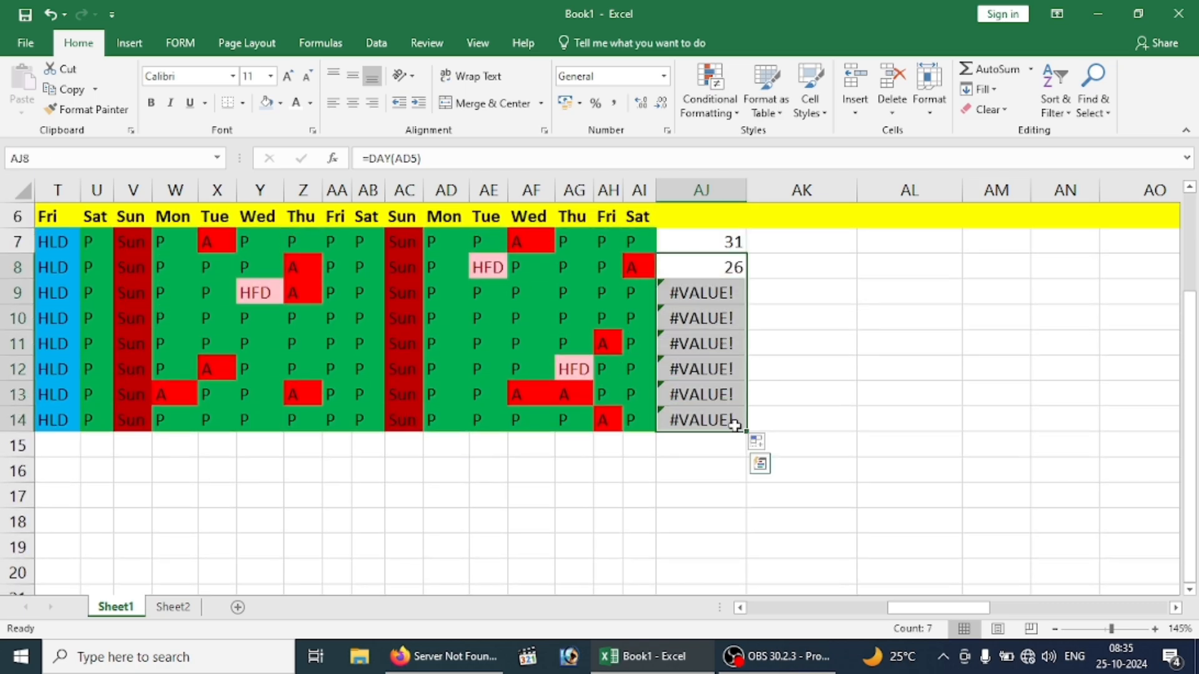
pyautogui.press('Delete')
# Make the end-date reference in the AJ7 formula absolute, as =DAY($AD$4).
pyautogui.click(717, 245)
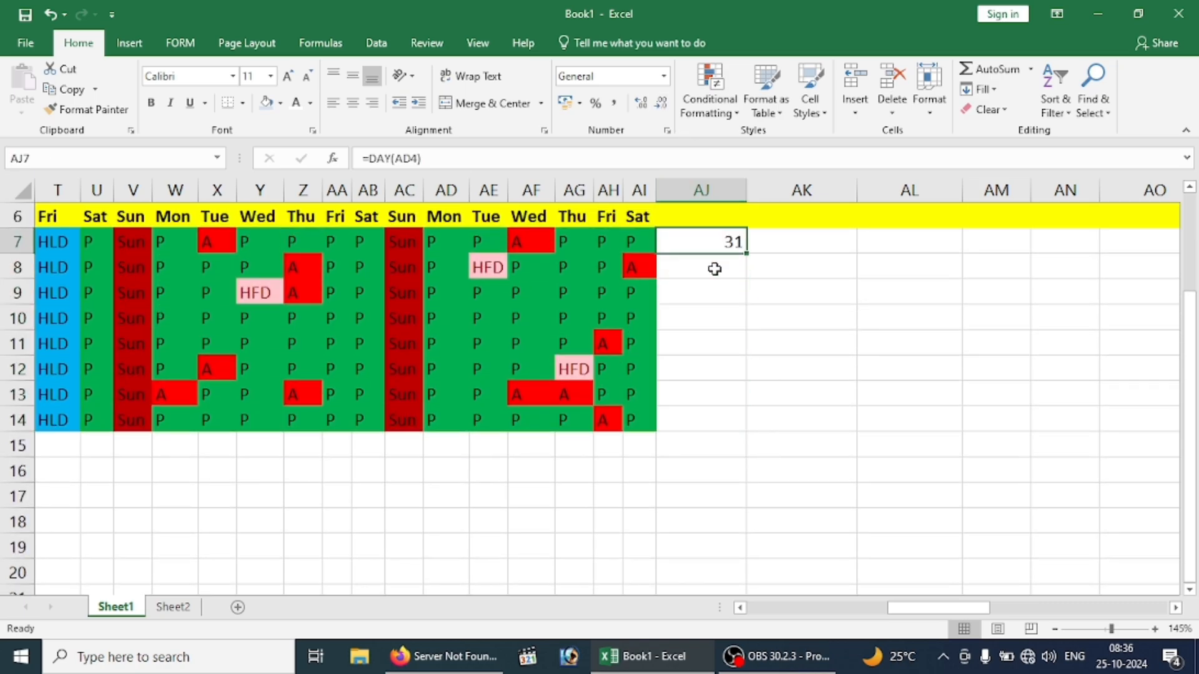
pyautogui.scroll(2, 579, 349)
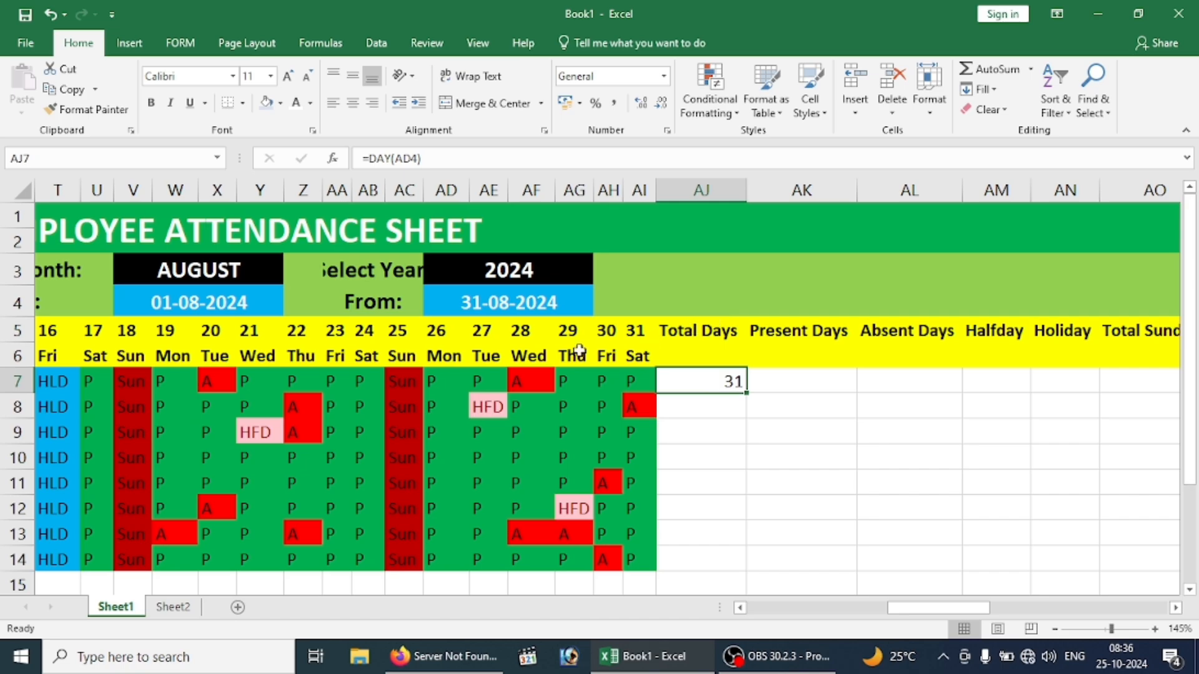
pyautogui.doubleClick(712, 377)
pyautogui.moveTo(706, 381); pyautogui.dragTo(737, 381)
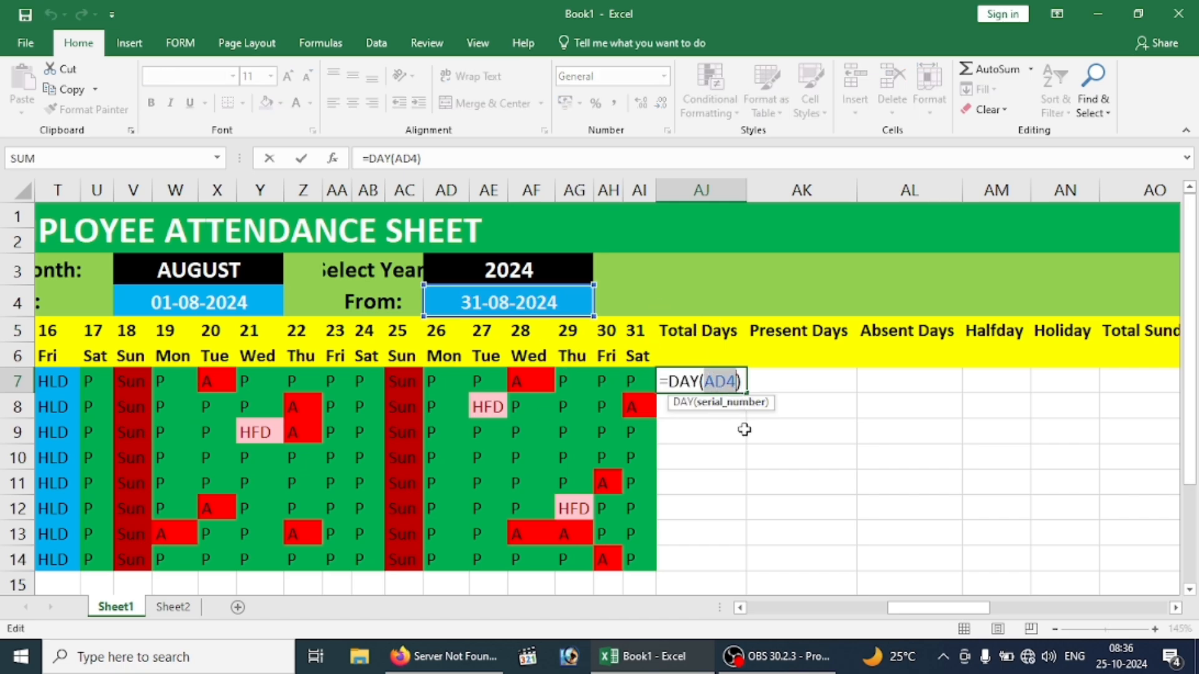
pyautogui.press('F4')
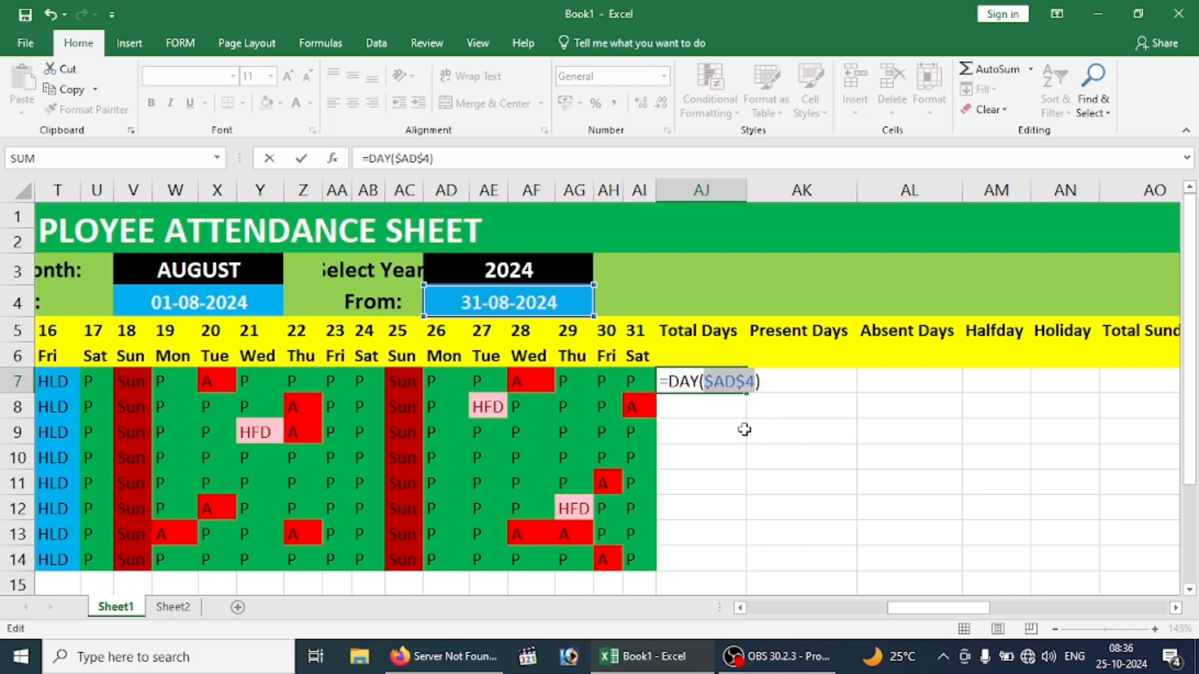
pyautogui.press('Return')
# Fill the Total Days formula from AJ7 down to AJ14 for all employees.
pyautogui.click(728, 384)
pyautogui.doubleClick(746, 392)
pyautogui.click(774, 399)
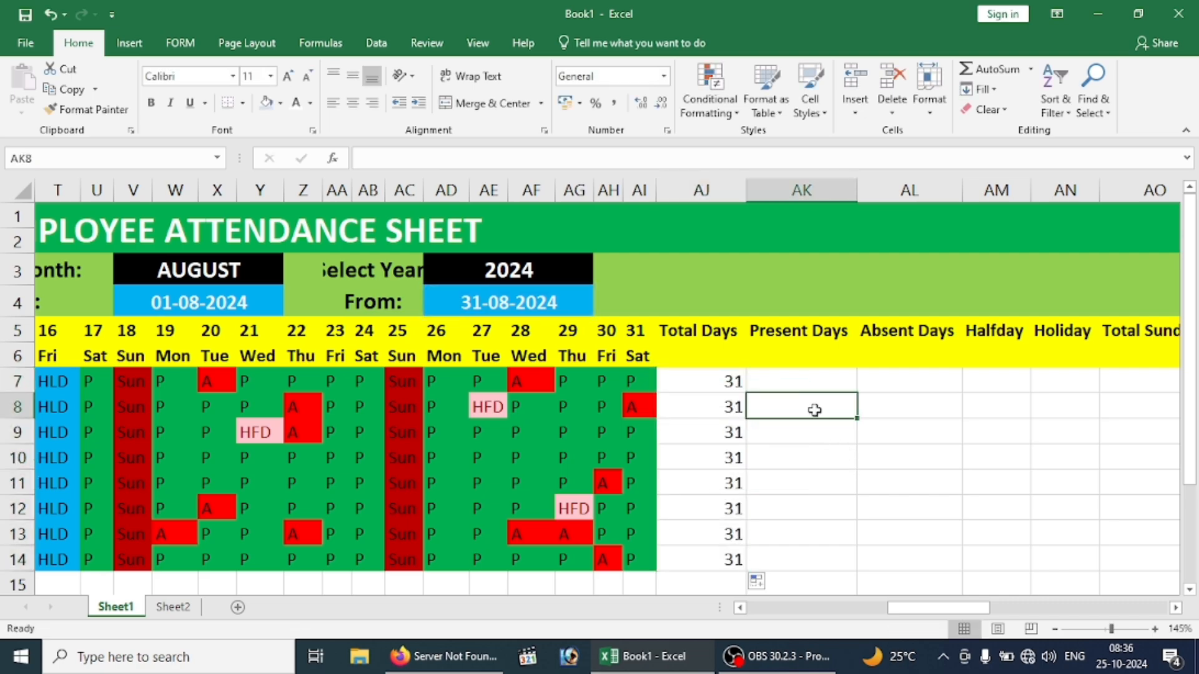
# Enter =COUNTIF(E7:AI7,"P") in AK7 under Present Days to count the first employee's present marks.
pyautogui.click(796, 380)
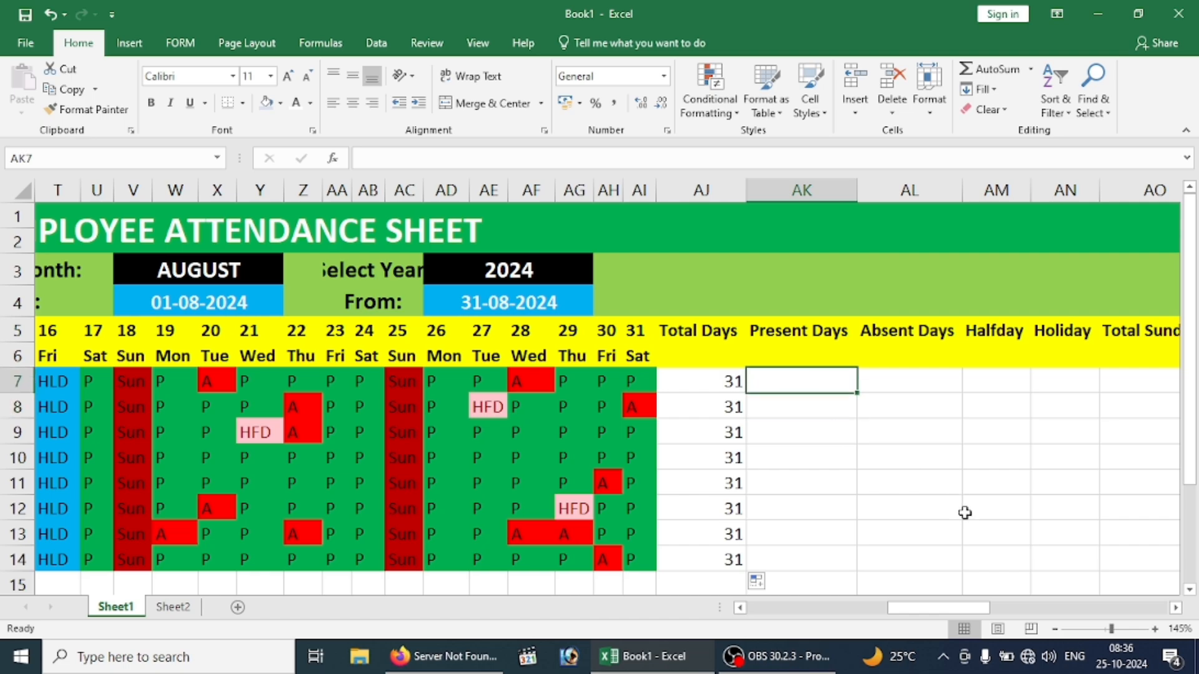
pyautogui.write('=')
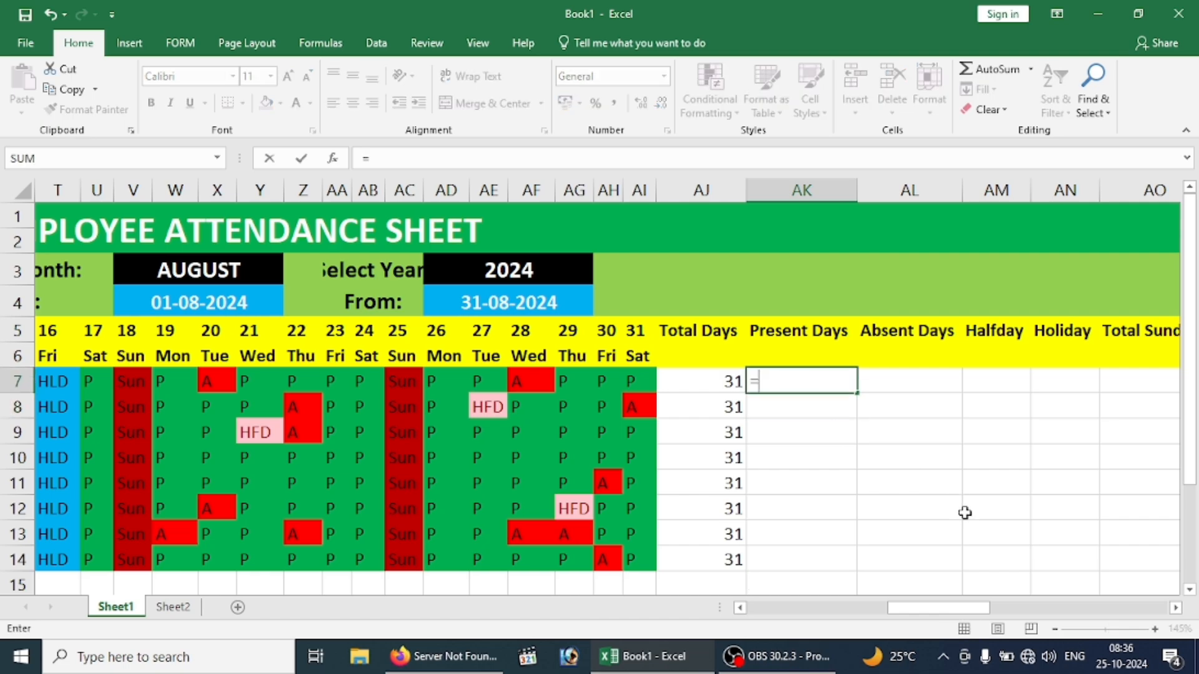
pyautogui.write('COUNT')
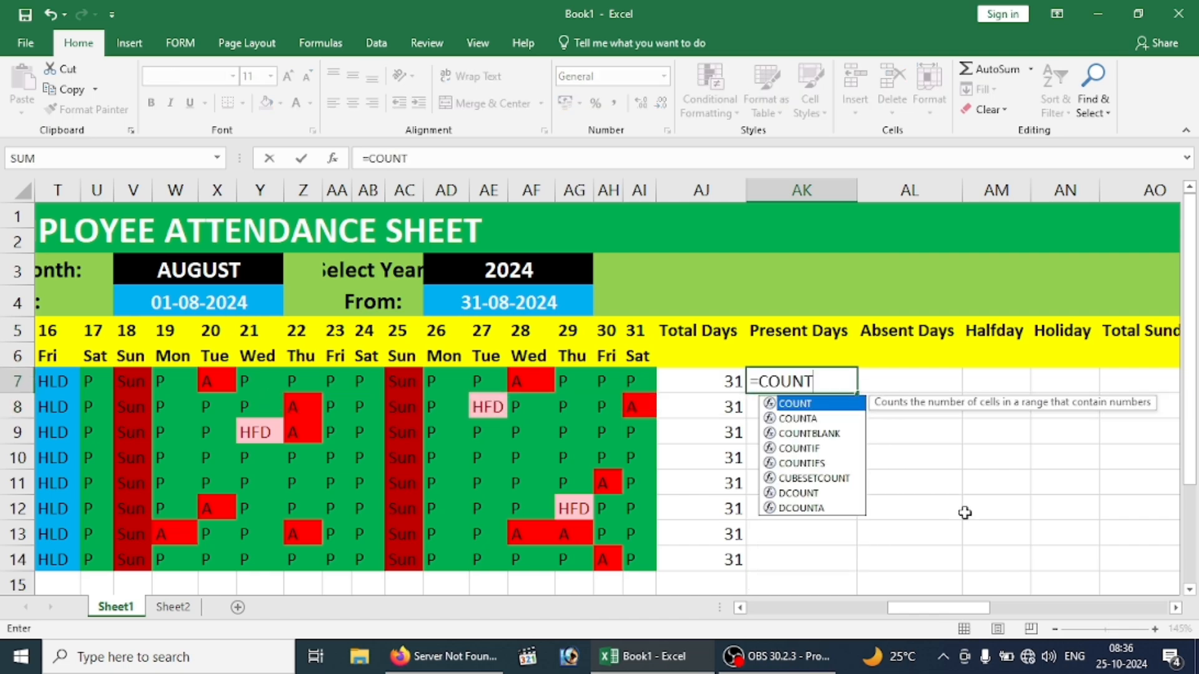
pyautogui.write('IF(')
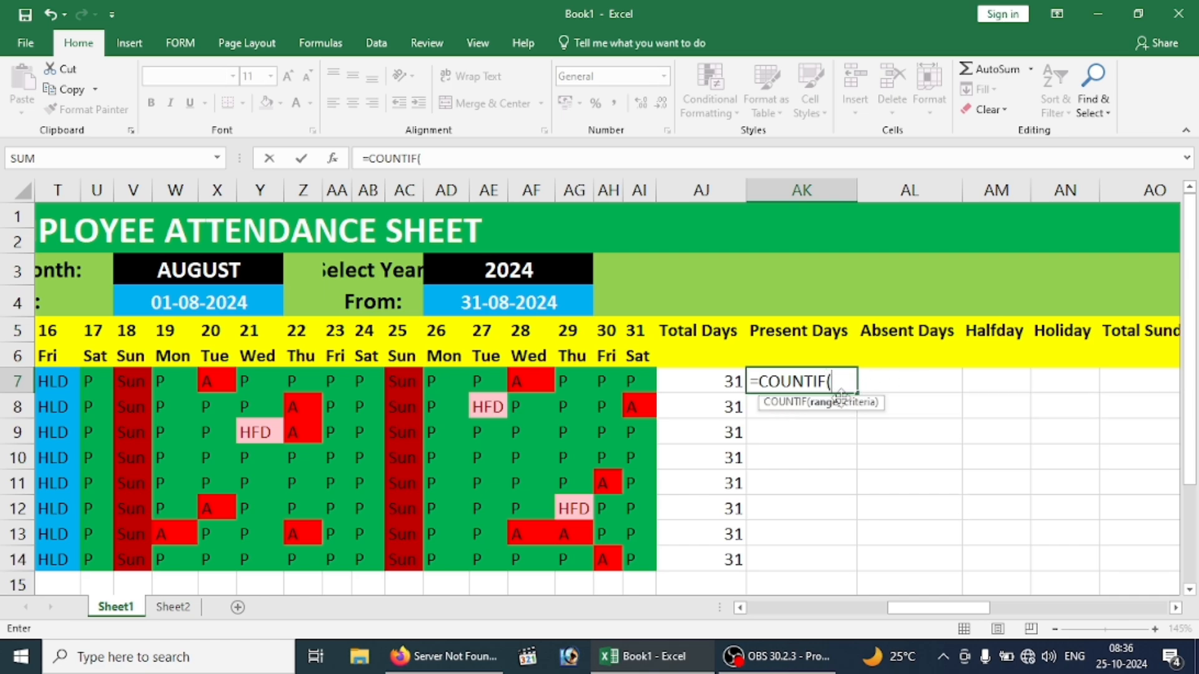
pyautogui.press('Left')
pyautogui.press('Left')
pyautogui.press('Left')
pyautogui.press('Left')
pyautogui.press('Left')
pyautogui.press('Left')
pyautogui.press('Left')
pyautogui.press('Left')
pyautogui.press('Left')
pyautogui.press('Left')
pyautogui.press('Left')
pyautogui.press('Left')
pyautogui.press('Left')
pyautogui.press('Left')
pyautogui.press('Left')
pyautogui.press('Left')
pyautogui.press('Left')
pyautogui.press('Left')
pyautogui.press('Left')
pyautogui.press('Left')
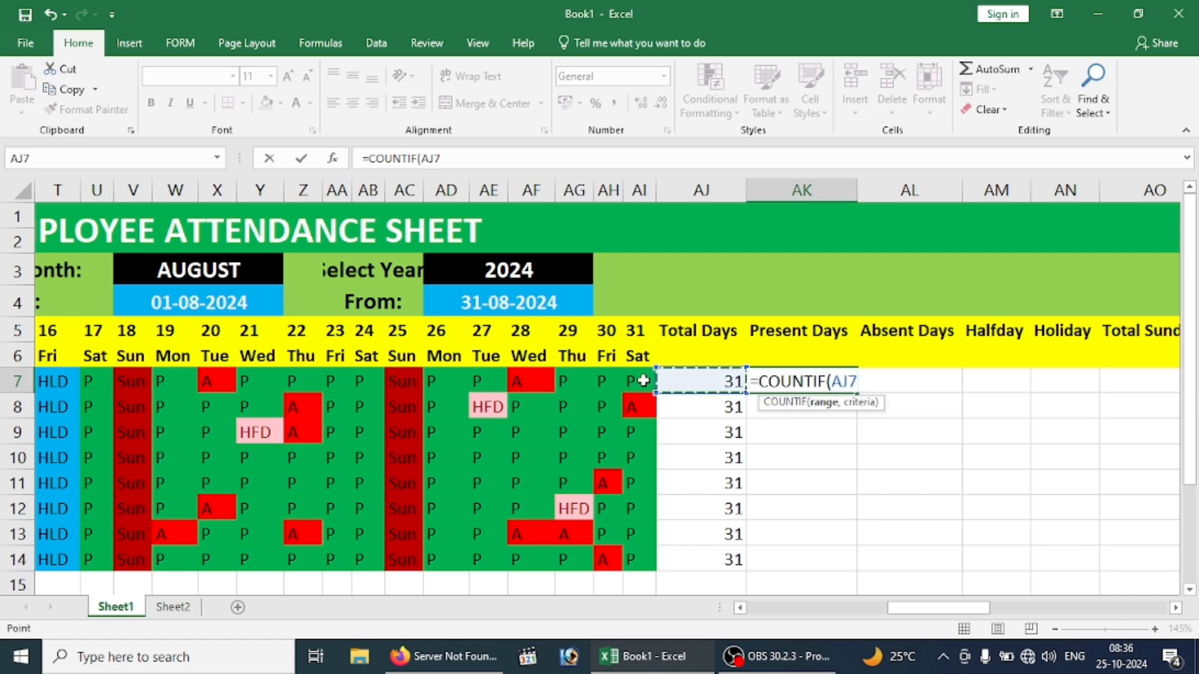
pyautogui.press('Left')
pyautogui.press('Left')
pyautogui.press('Left')
pyautogui.press('Left')
pyautogui.press('Left')
pyautogui.press('Left')
pyautogui.press('Left')
pyautogui.press('Left')
pyautogui.press('Left')
pyautogui.press('Left')
pyautogui.press('Left')
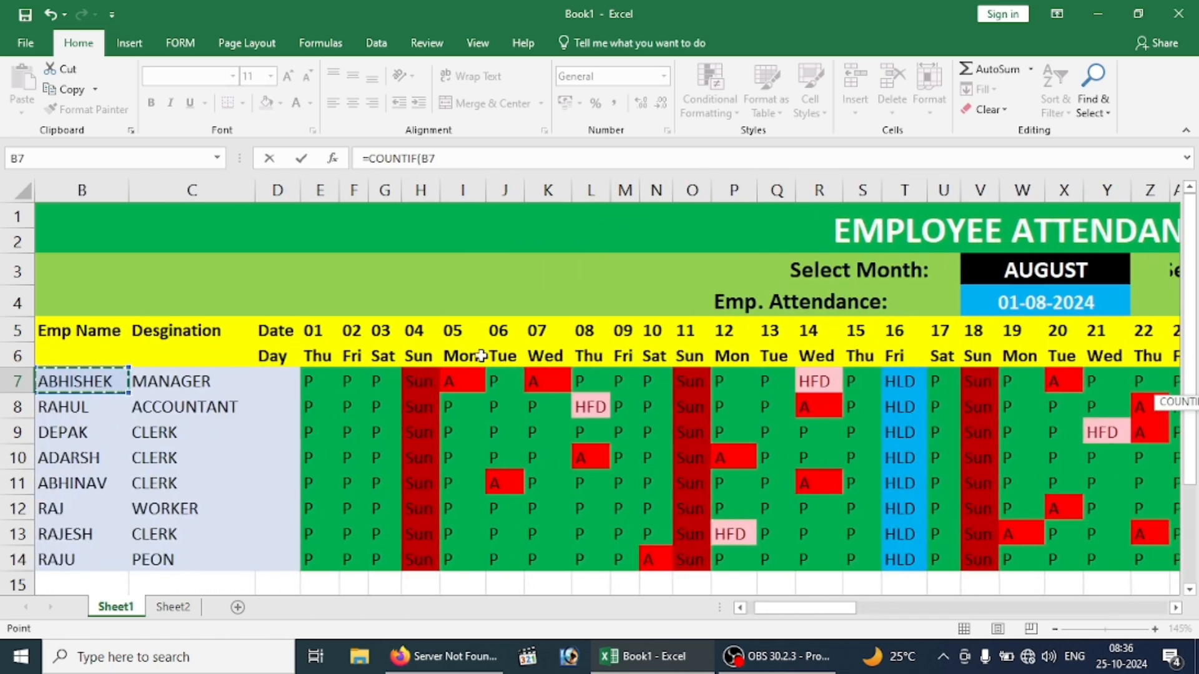
pyautogui.moveTo(316, 381); pyautogui.dragTo(1033, 381)
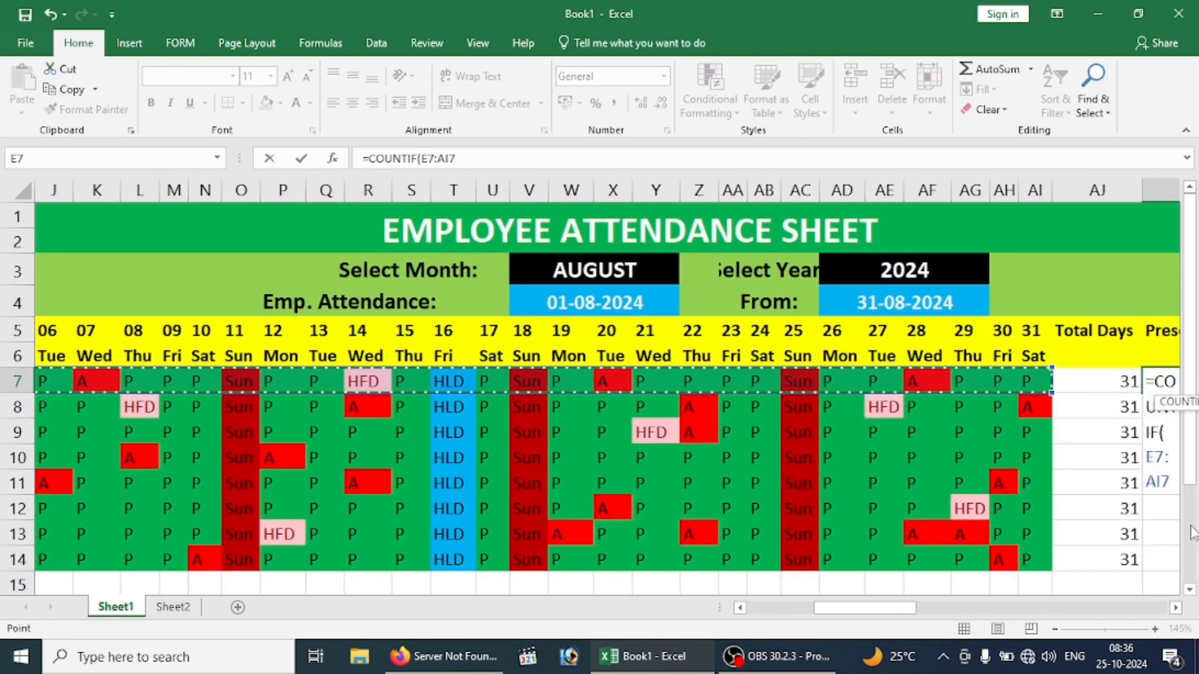
pyautogui.write(',')
pyautogui.moveTo(865, 607); pyautogui.dragTo(916, 607)
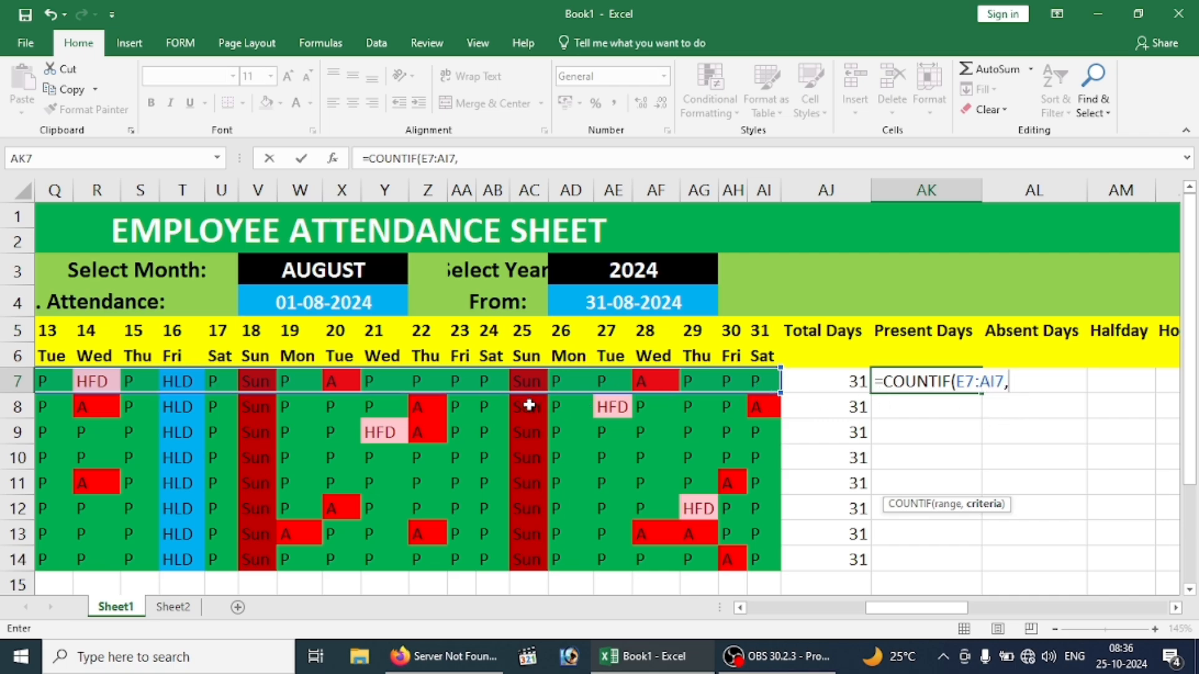
pyautogui.write('"P')
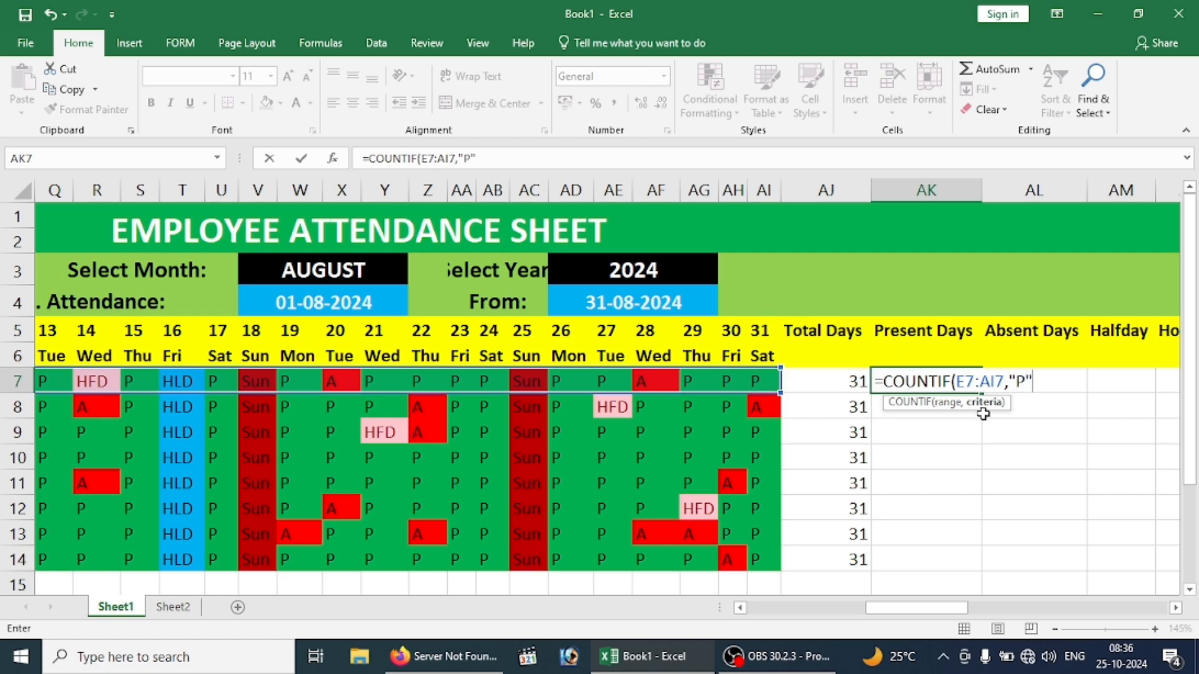
pyautogui.press('Return')
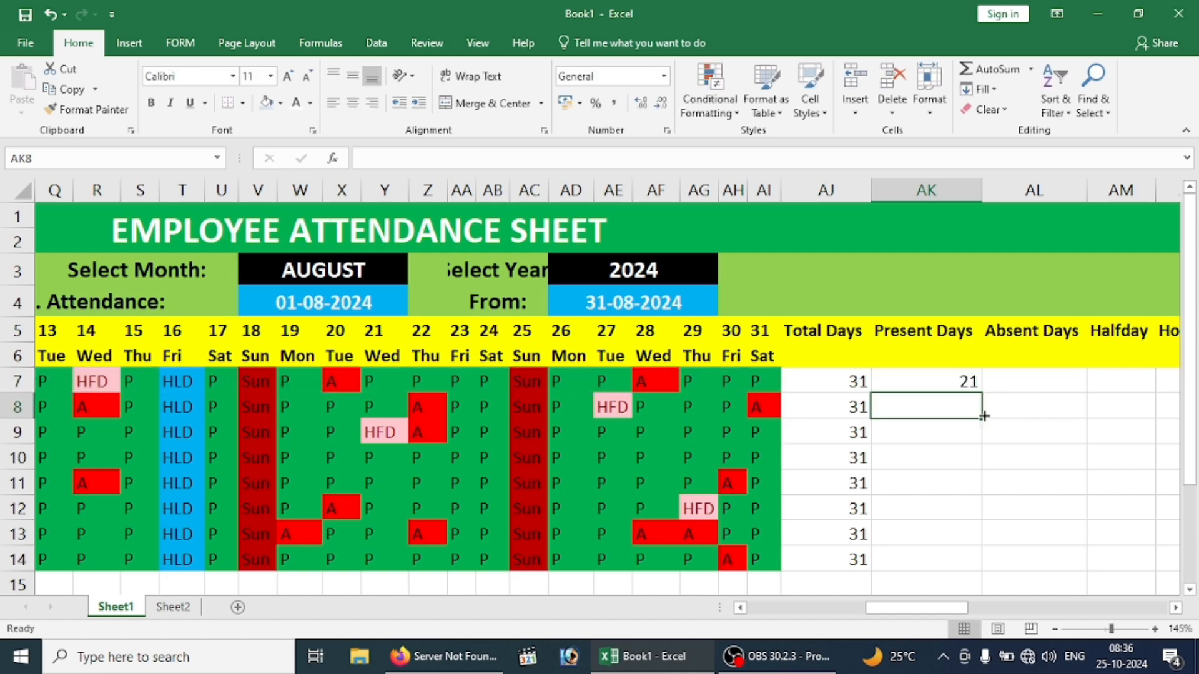
pyautogui.click(945, 385)
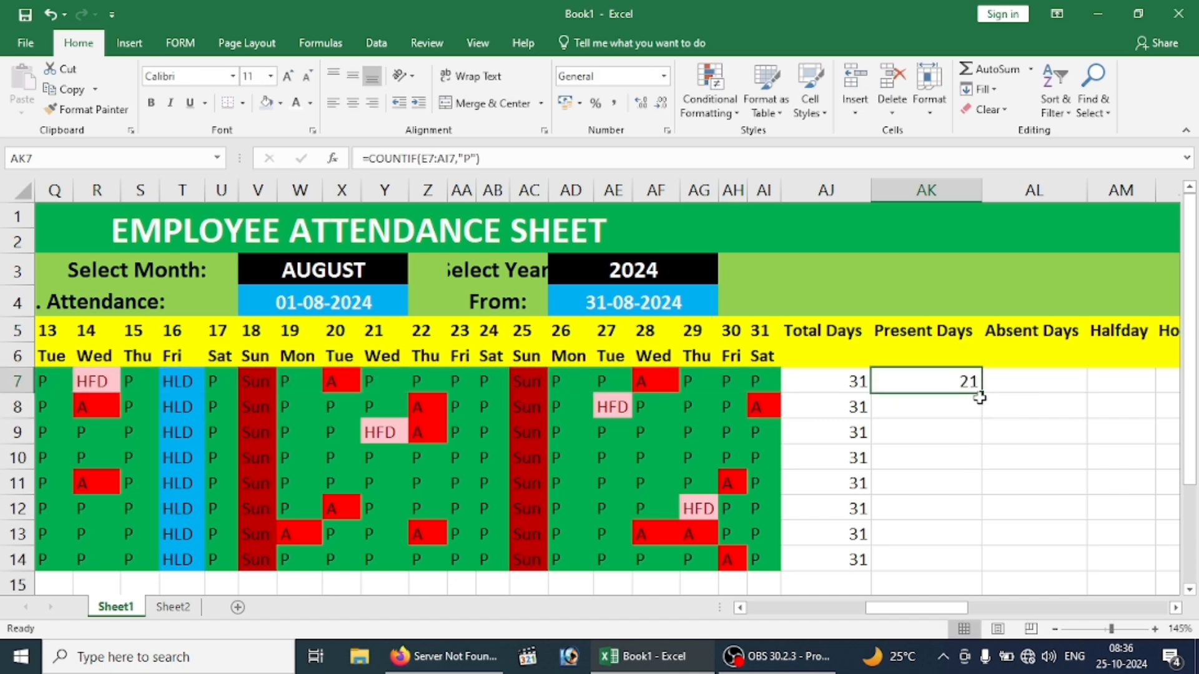
# Enter =COUNTIF(E7:AI7,"A") in AL7 under Absent Days to count the first employee's absences.
pyautogui.click(1002, 382)
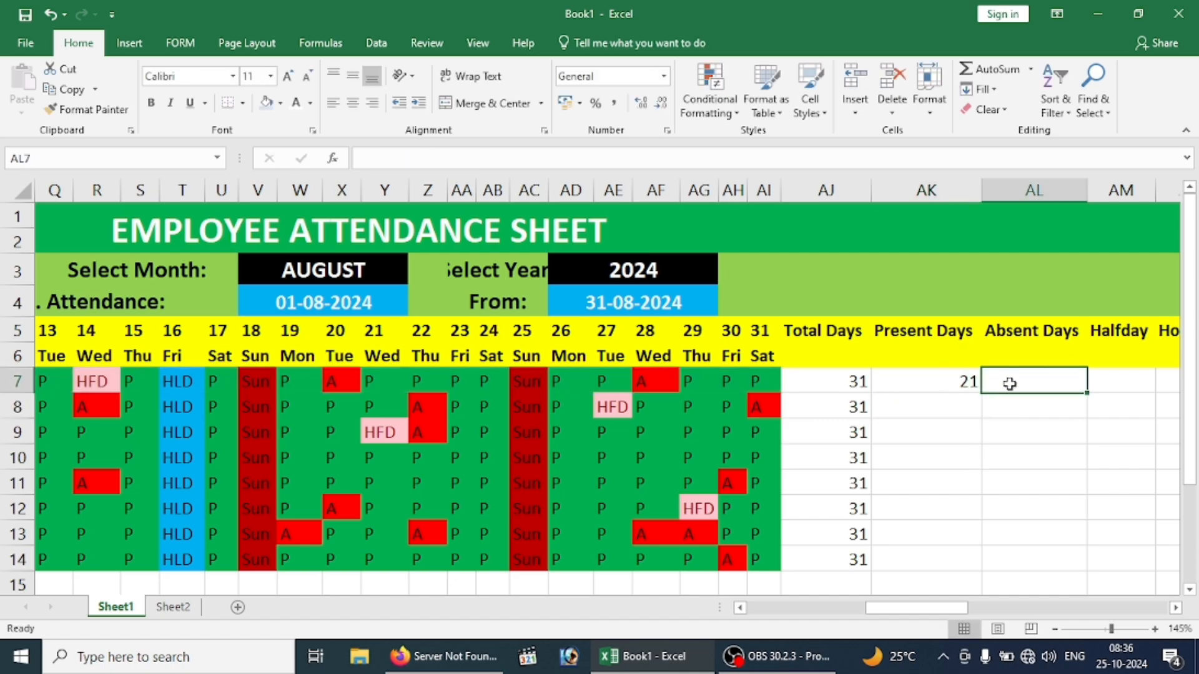
pyautogui.write('=COUNTI')
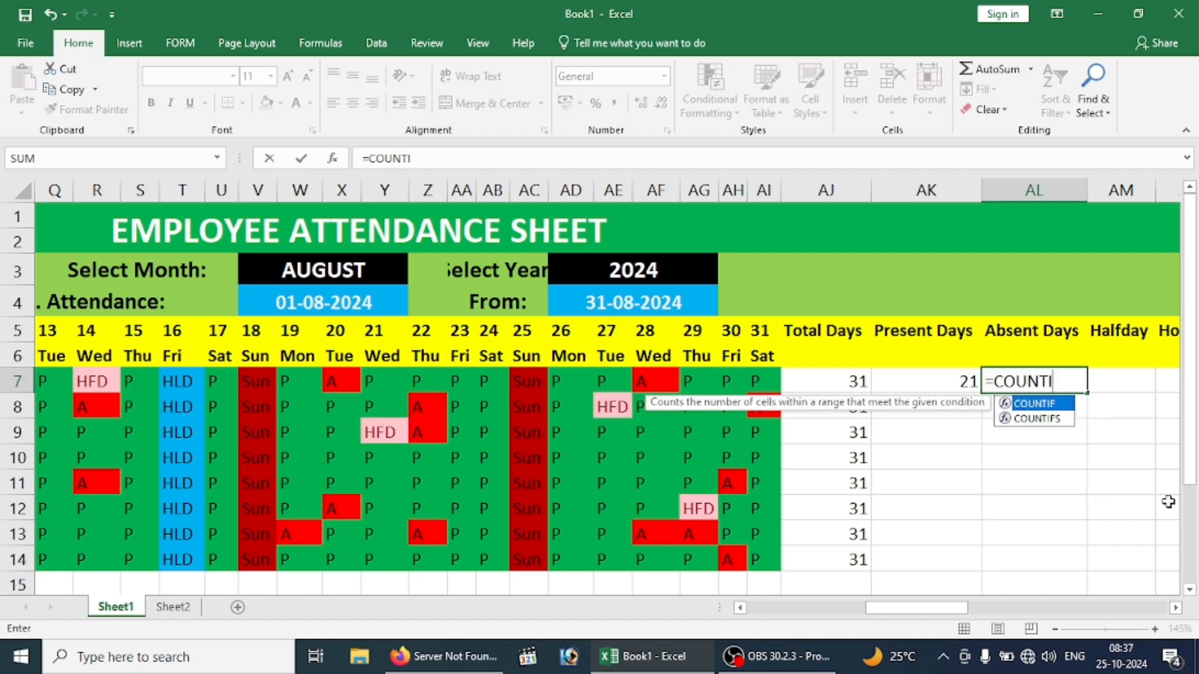
pyautogui.write('F(')
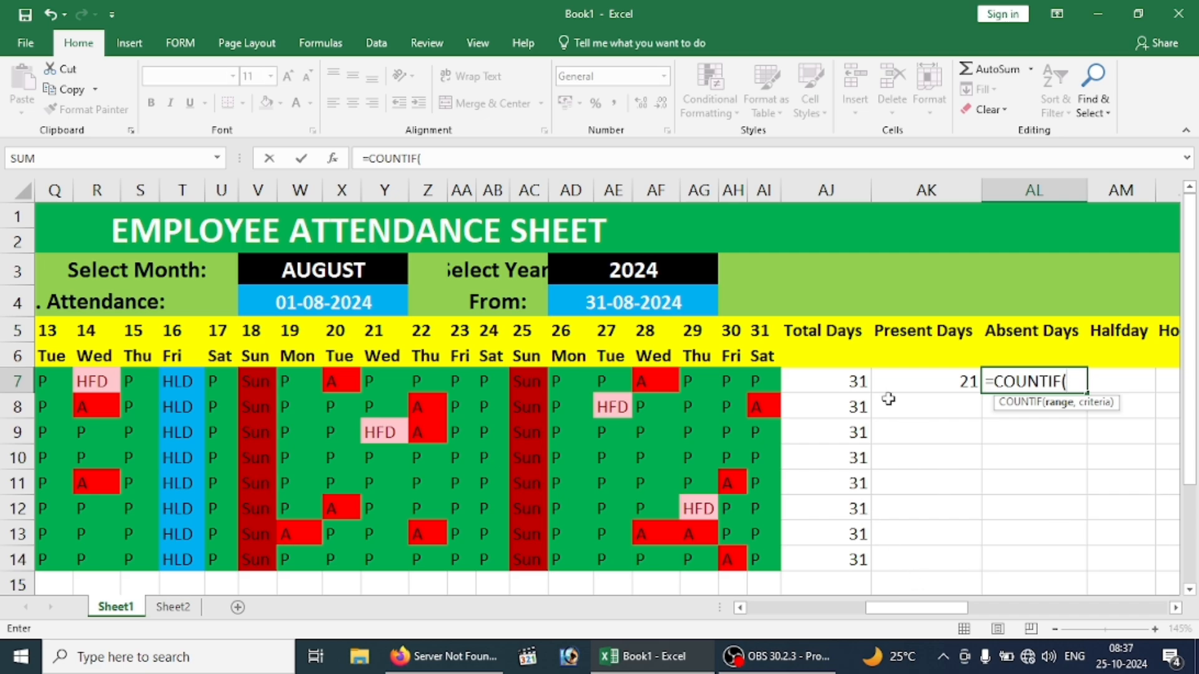
pyautogui.write('E7:AI7')
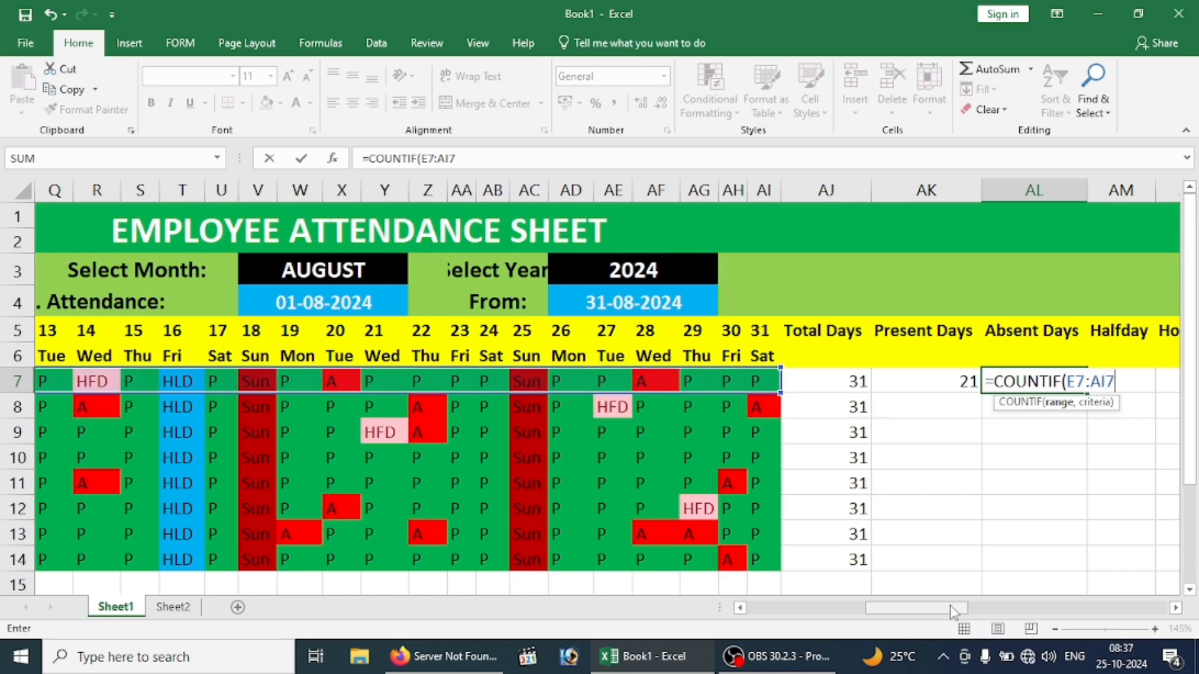
pyautogui.moveTo(950, 607); pyautogui.dragTo(1011, 609)
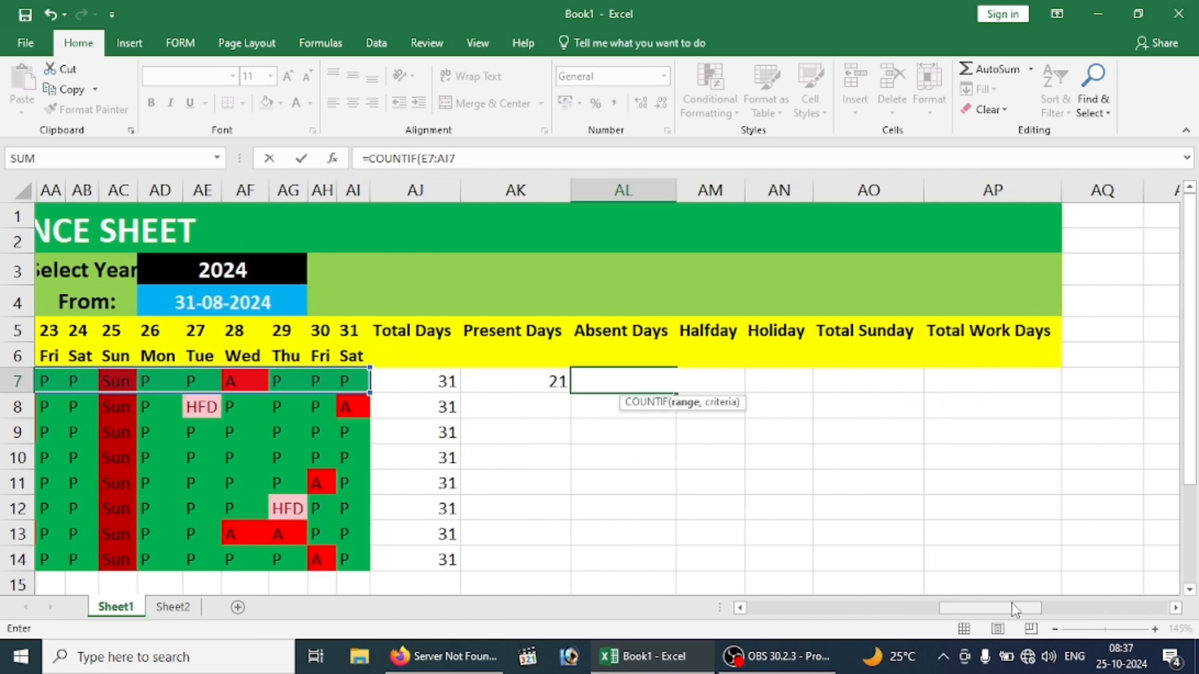
pyautogui.write(',')
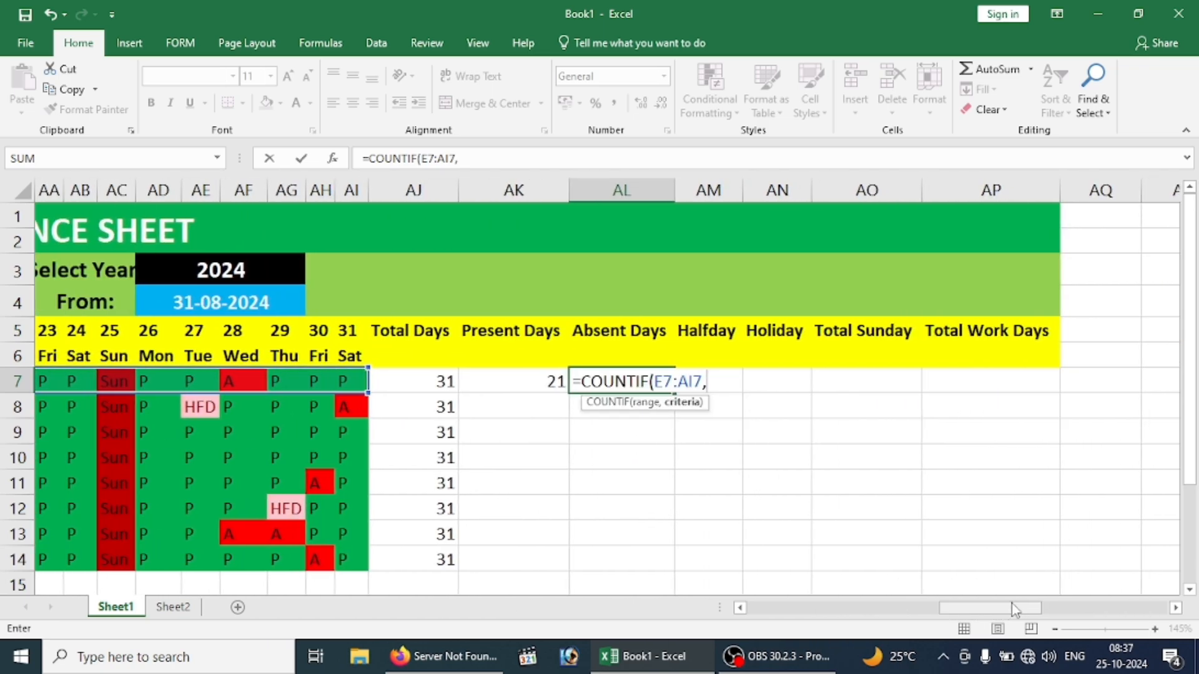
pyautogui.write('"')
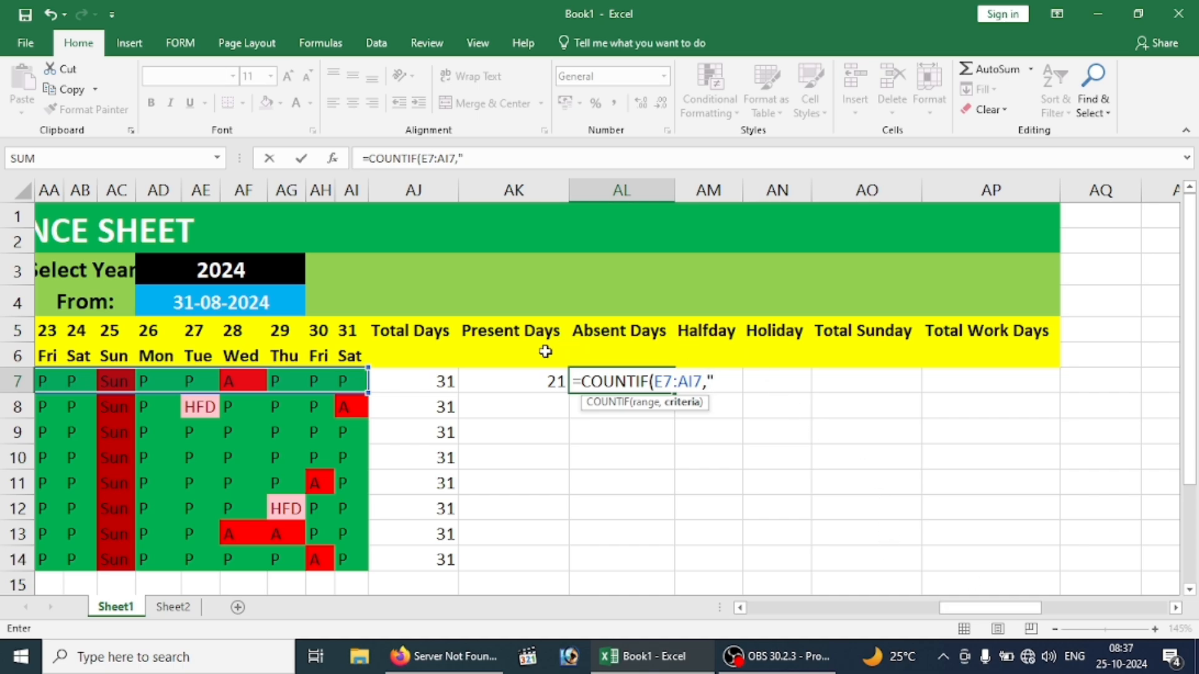
pyautogui.write('A')
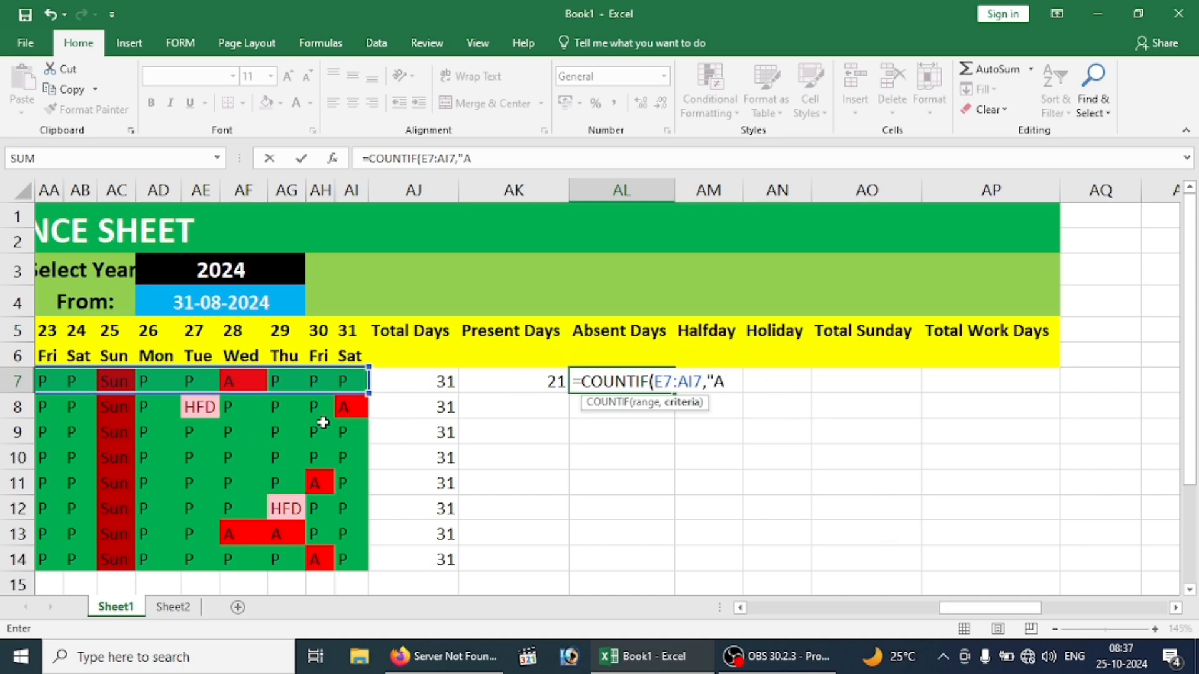
pyautogui.write('")')
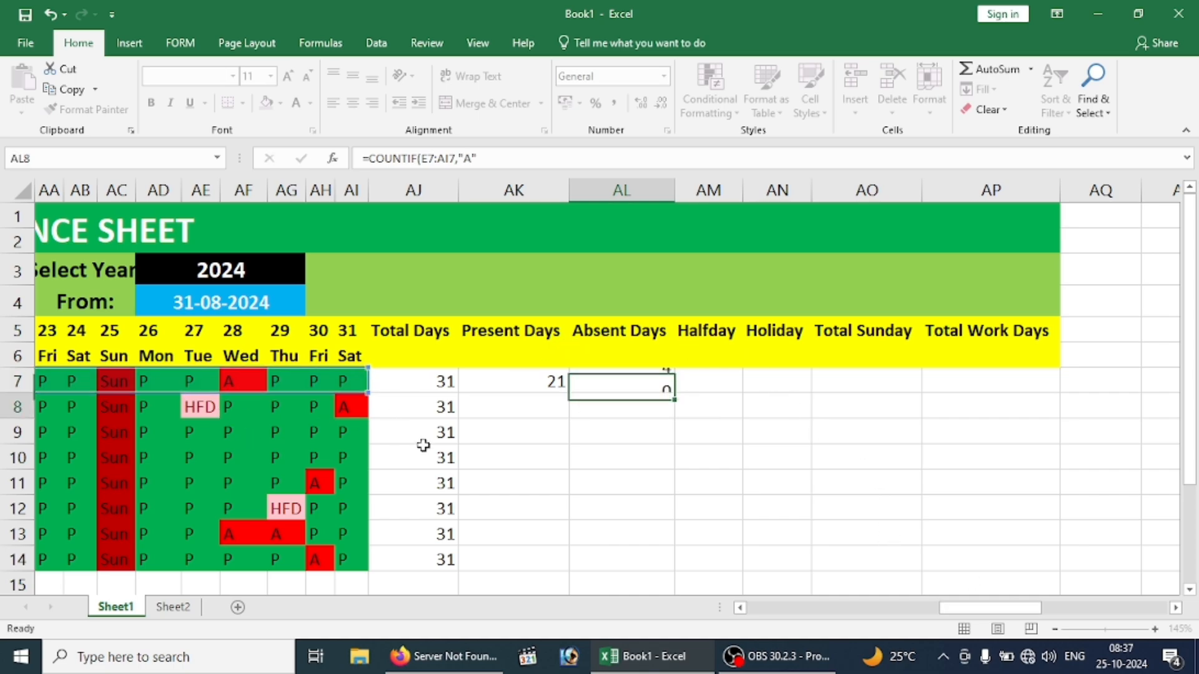
pyautogui.press('Return')
# Enter =COUNTIF(E7:AI7,"HFD") in AM7 under Halfday to count the first employee's half-day marks.
pyautogui.click(705, 378)
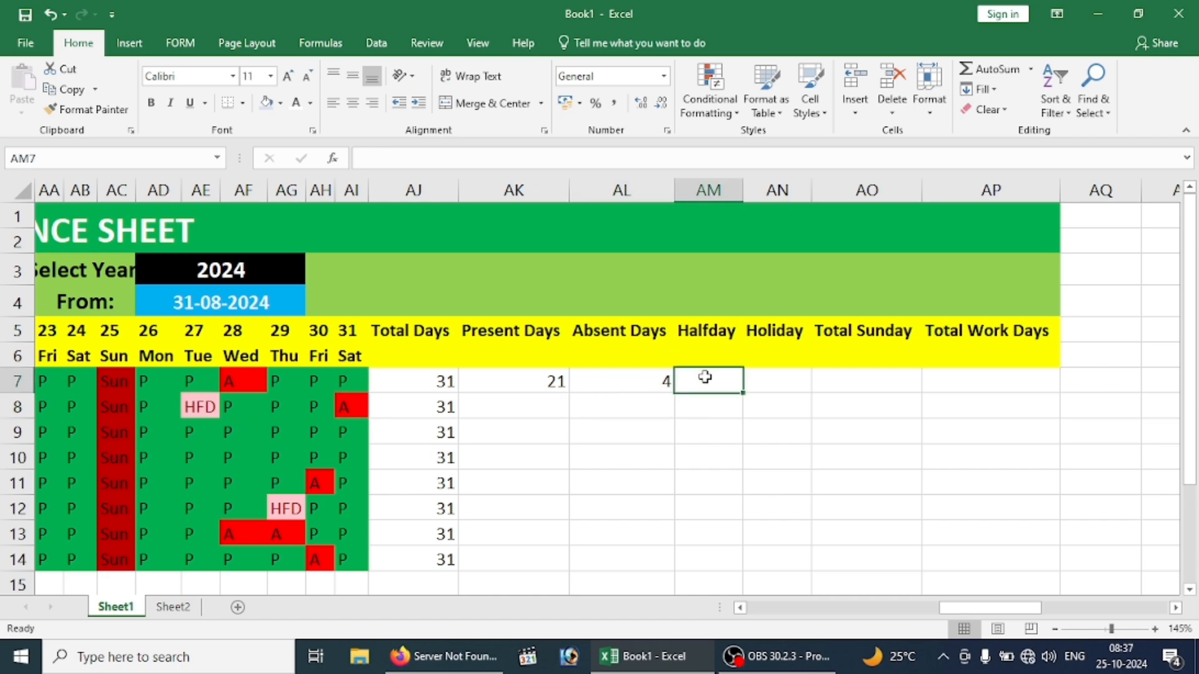
pyautogui.write('=COUNTIF(')
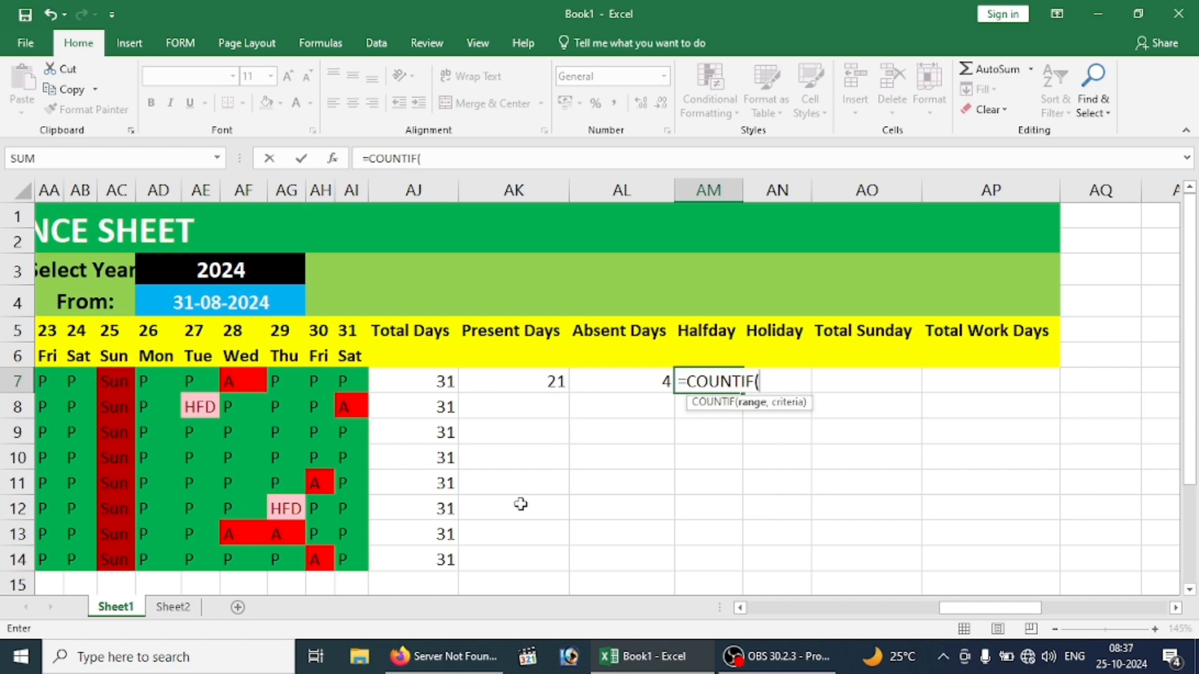
pyautogui.write('E7:AI7')
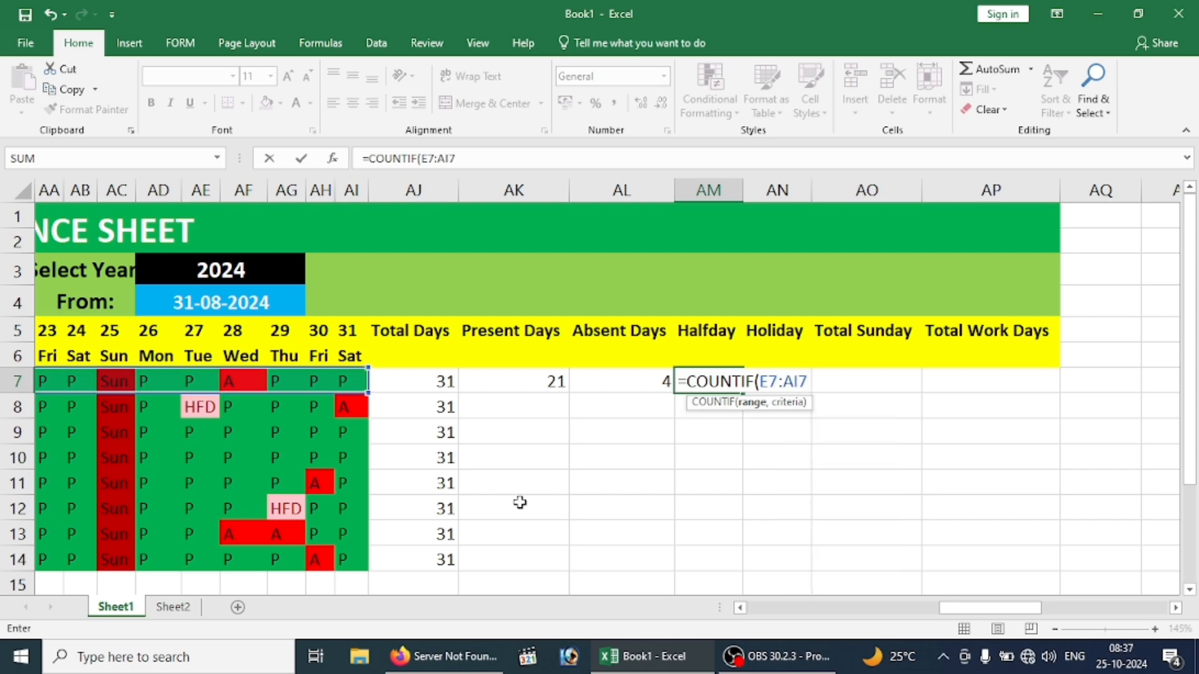
pyautogui.write(',"HFD')
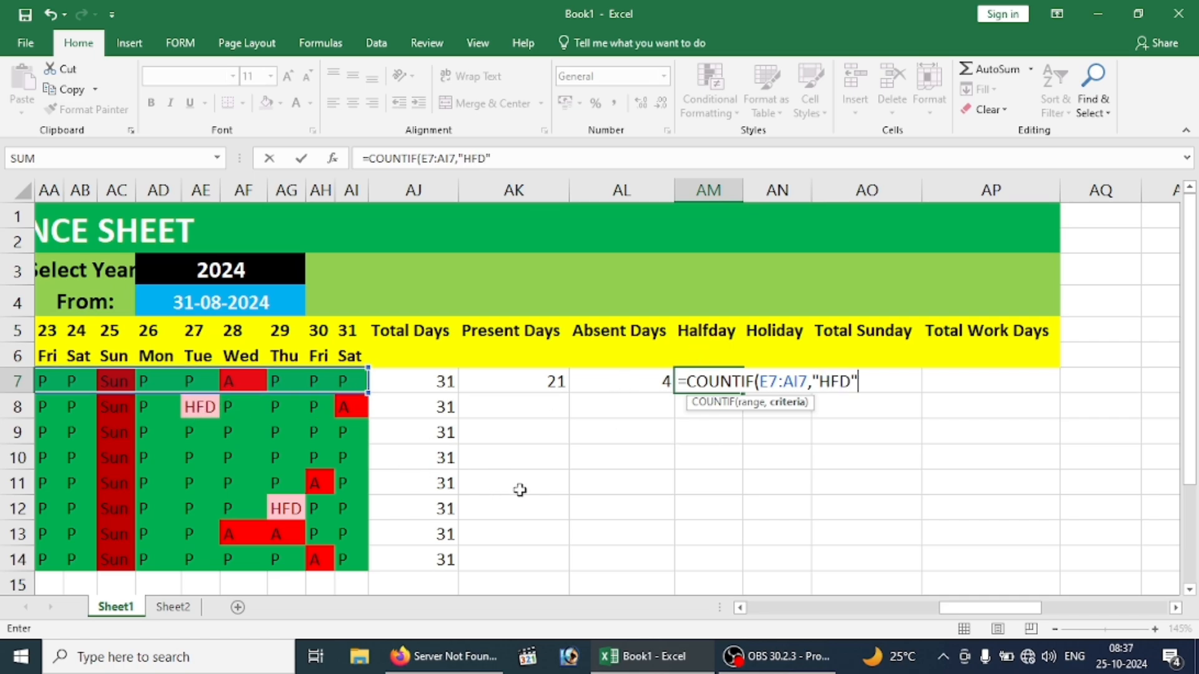
pyautogui.press('Return')
# Multiply the Halfday formula in AM7 by 0.5, as =COUNTIF(E7:AI7,"HFD")*0.5.
pyautogui.click(700, 373)
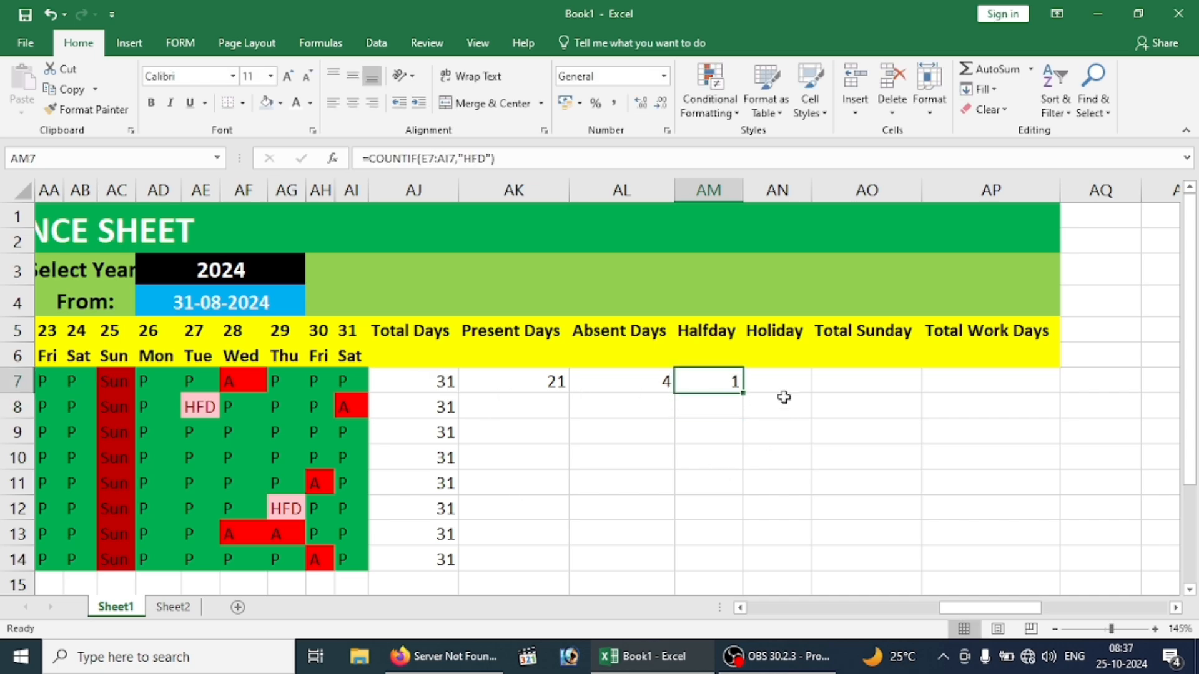
pyautogui.doubleClick(709, 382)
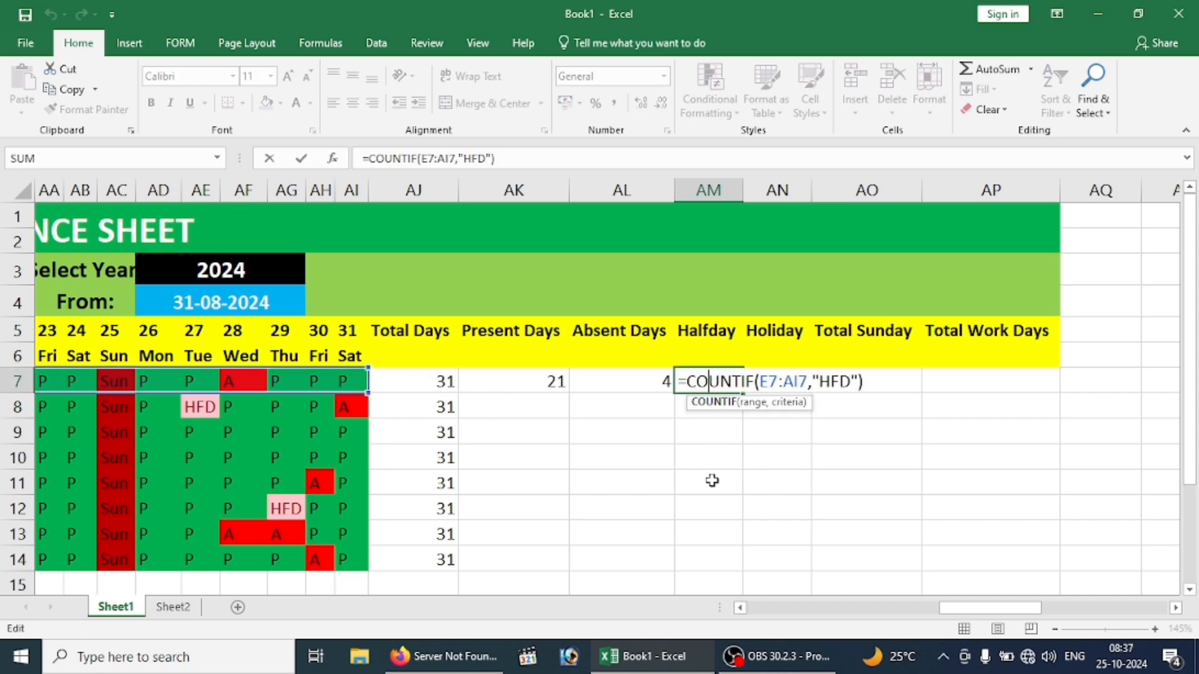
pyautogui.click(862, 385)
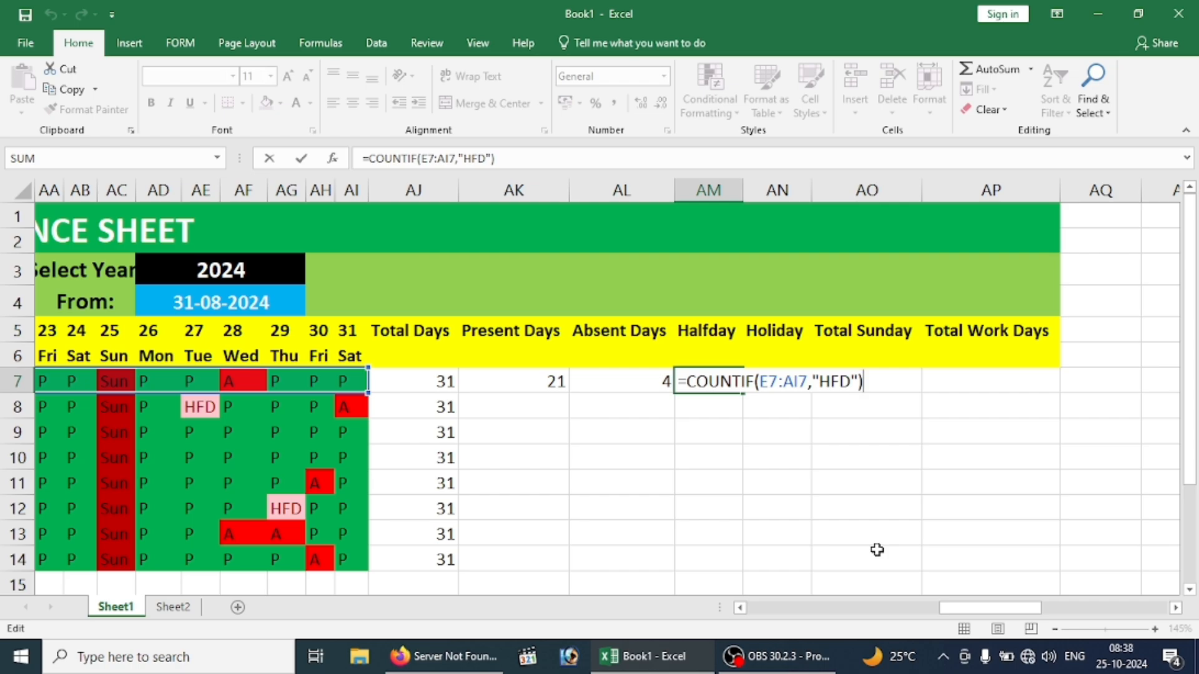
pyautogui.write('*')
pyautogui.write('0.5')
pyautogui.press('Return')
pyautogui.click(718, 380)
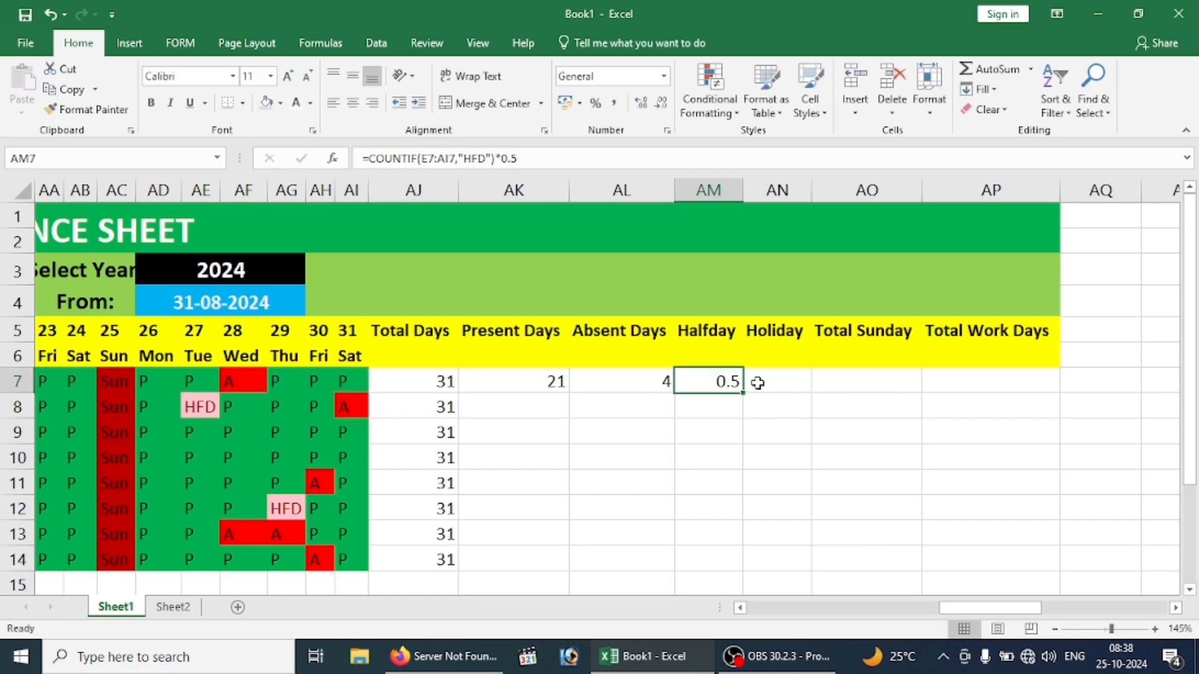
# Enter =COUNTIF(E7:AI7,"HLD") in AN7 under Holiday to count the first employee's holidays.
pyautogui.click(771, 387)
pyautogui.write('=')
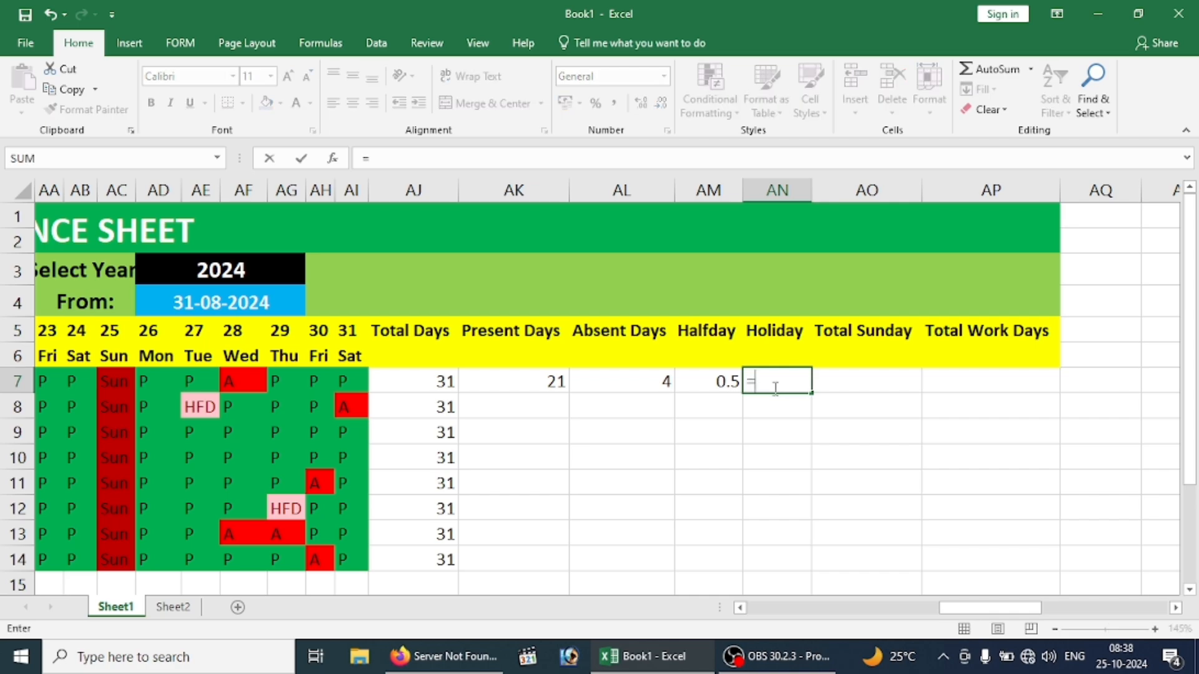
pyautogui.write('COUN')
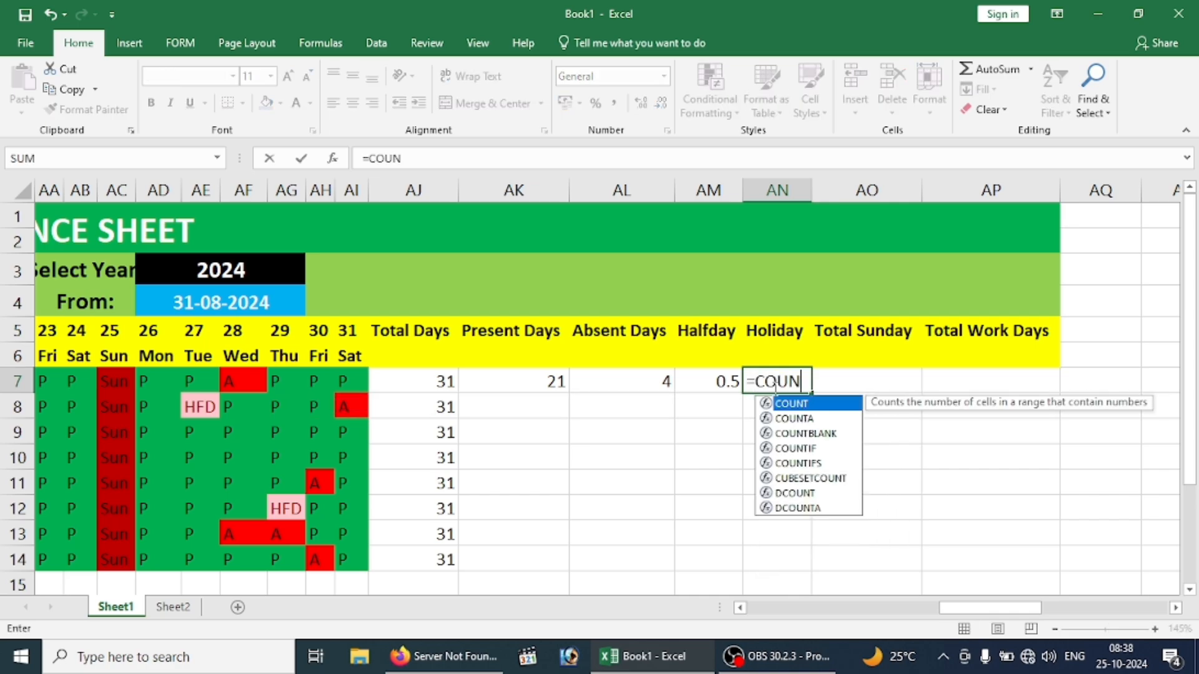
pyautogui.write('TIF(')
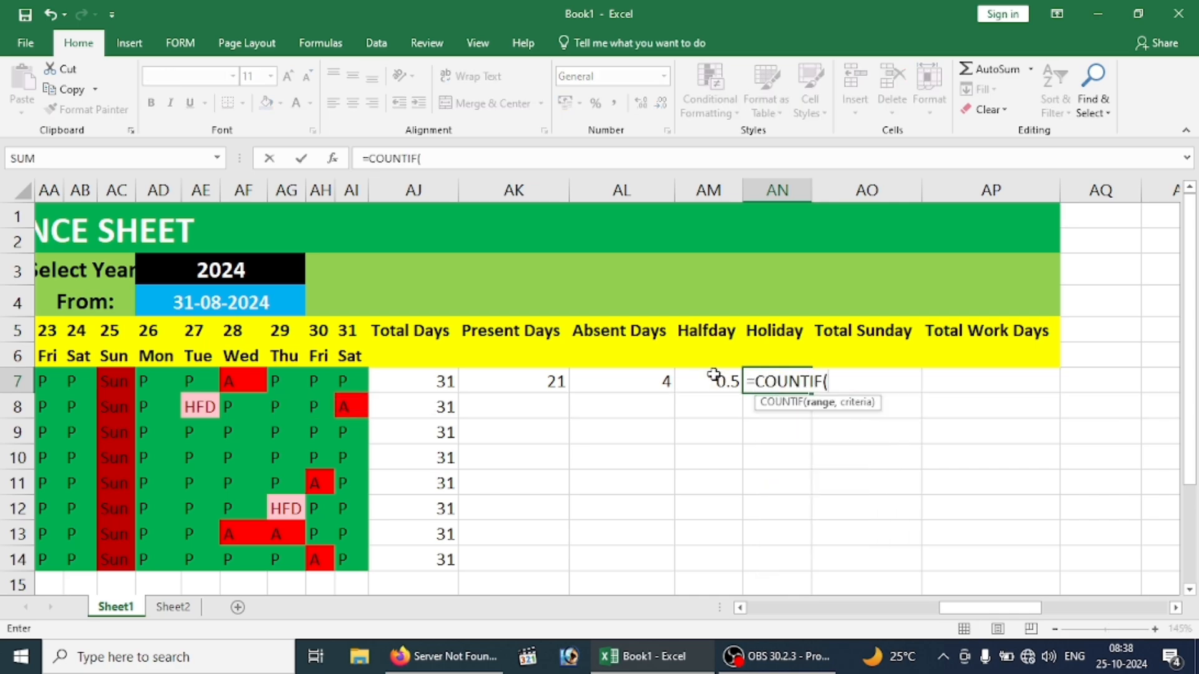
pyautogui.write('E7:AI')
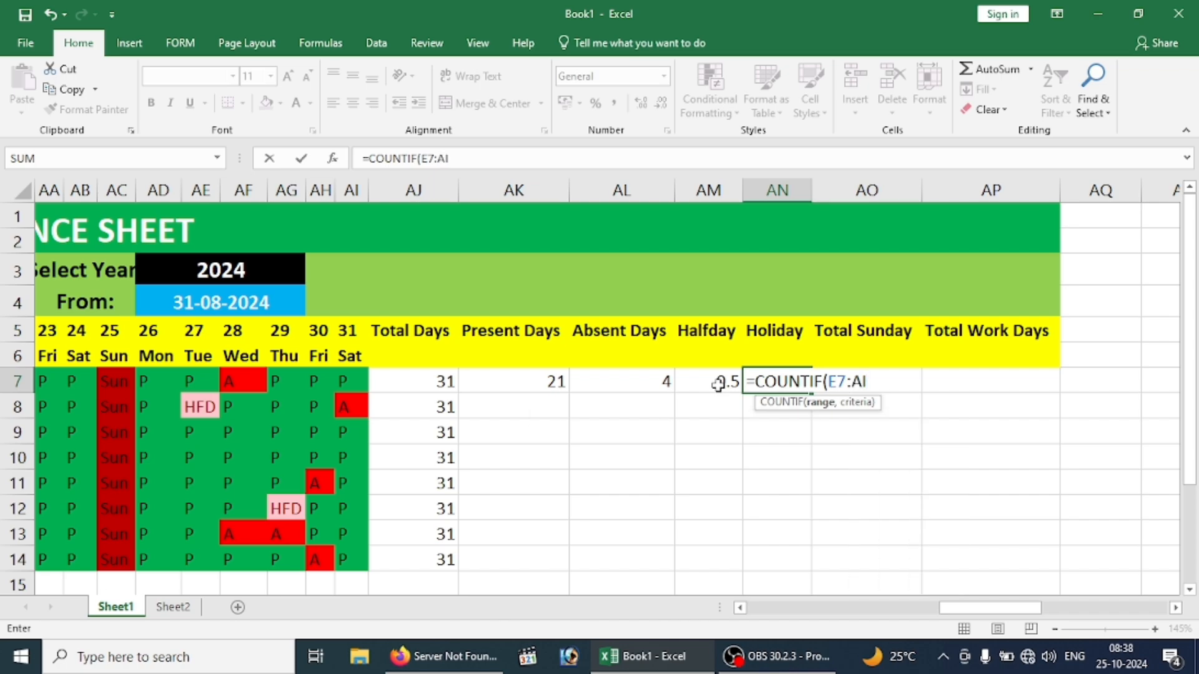
pyautogui.write('7')
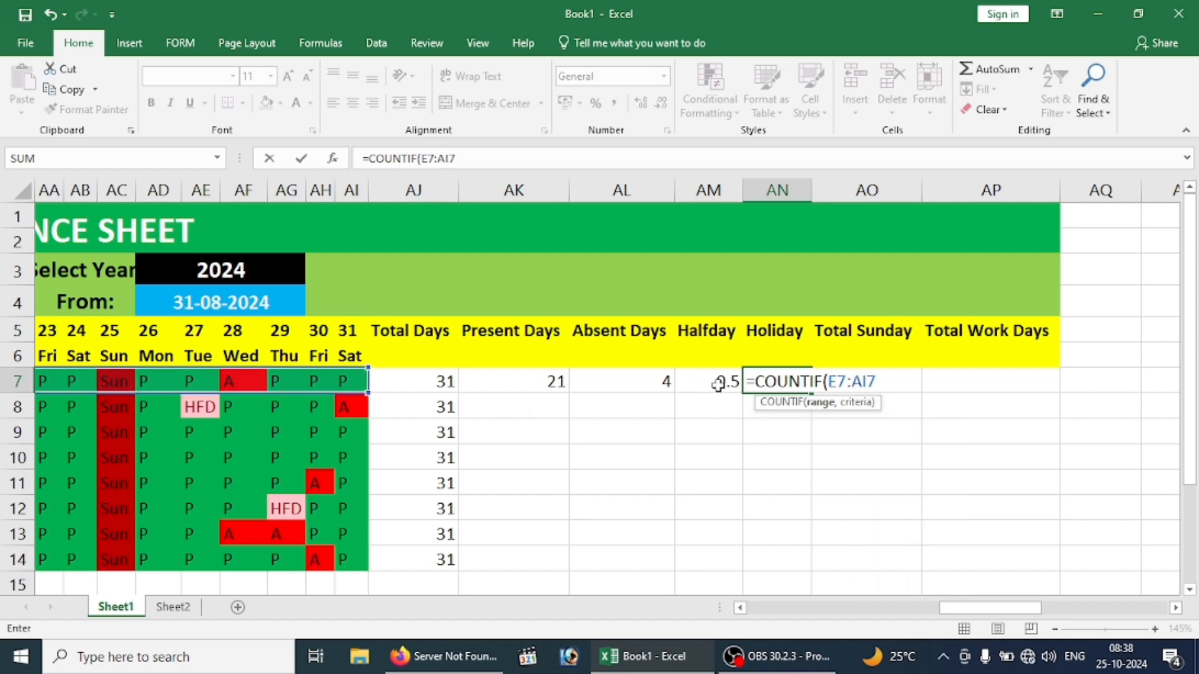
pyautogui.write(',"HLD')
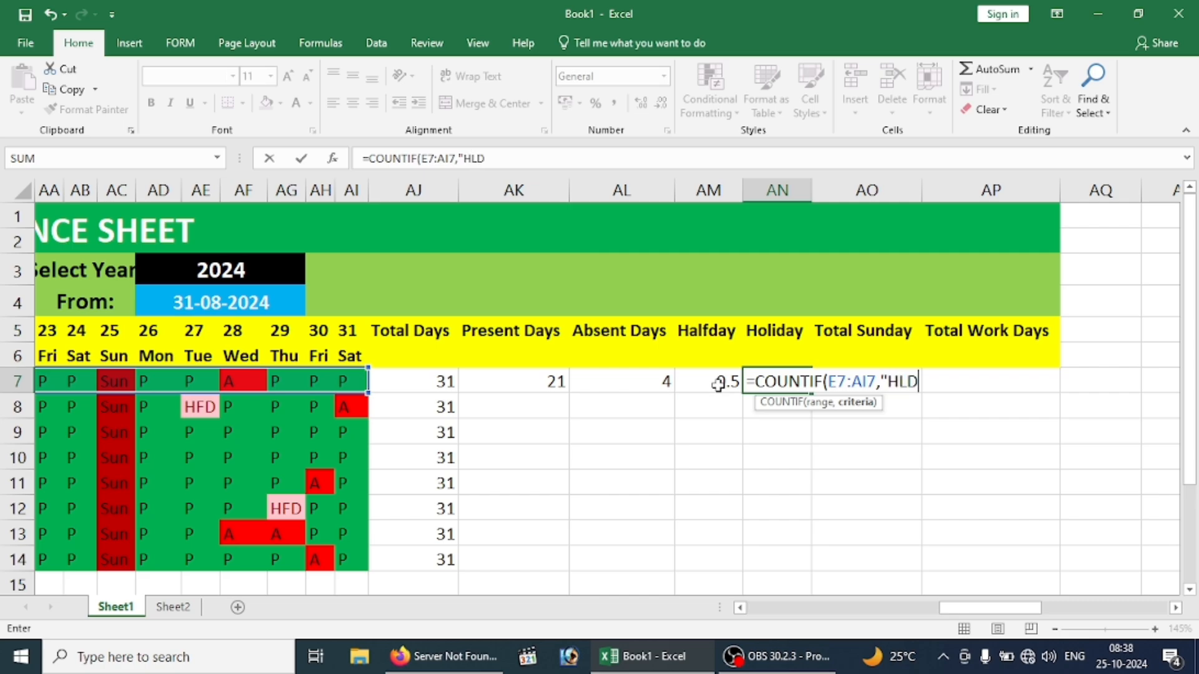
pyautogui.write('"')
pyautogui.write(')')
pyautogui.press('Return')
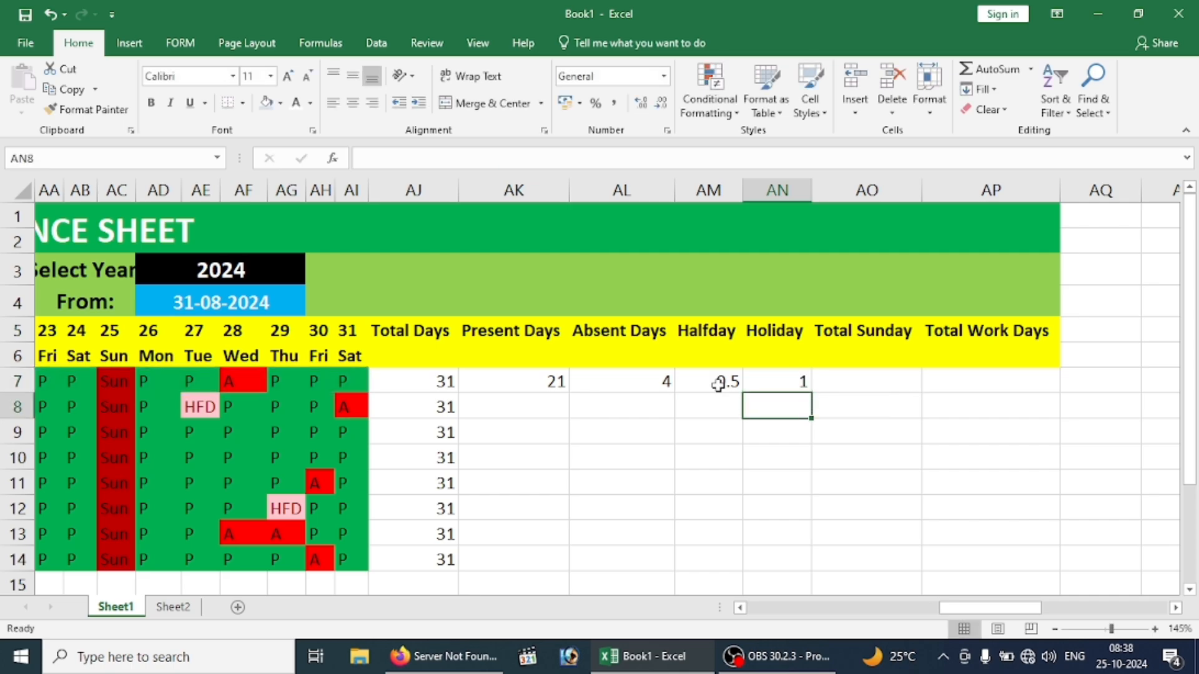
# Enter =COUNTIF(E7:AI7,"SUN") in AO7 under Total Sunday to count the Sundays in the first employee's row.
pyautogui.click(845, 382)
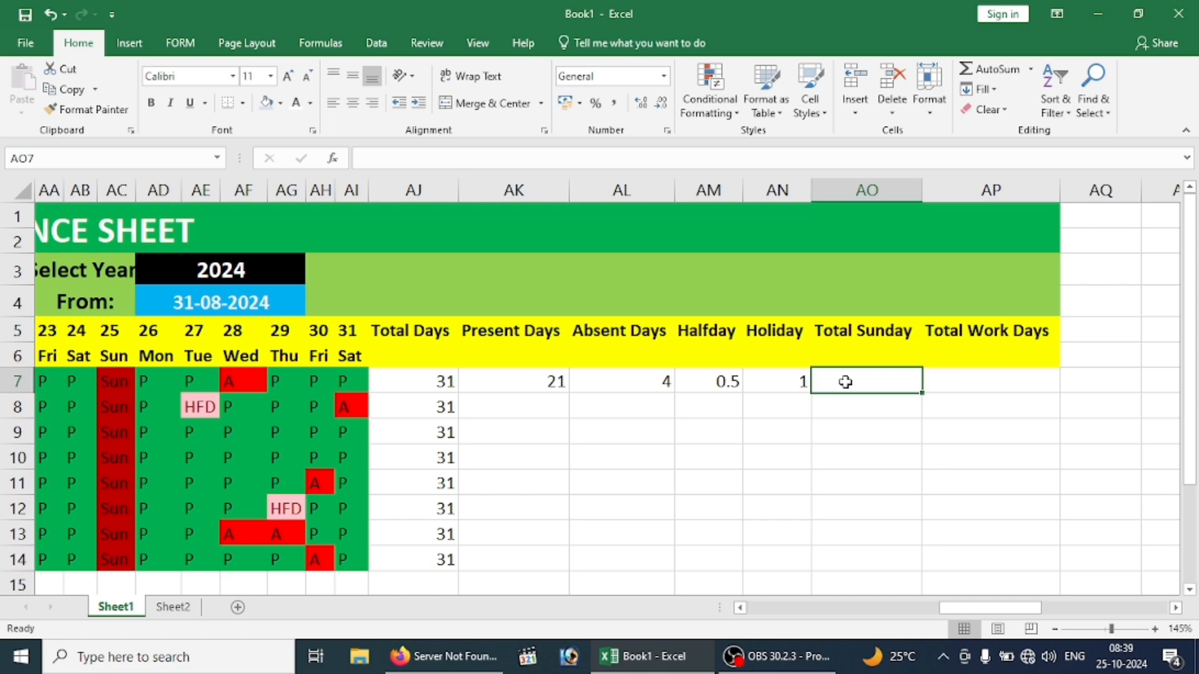
pyautogui.write('=CO')
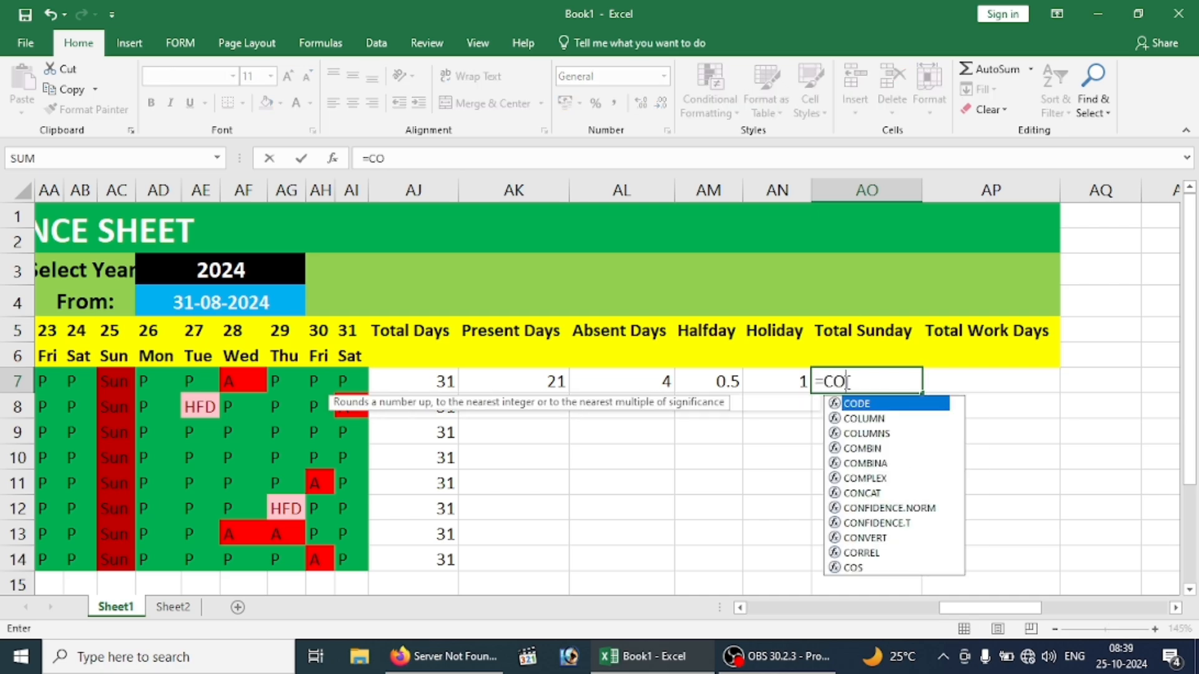
pyautogui.write('UNTIF(')
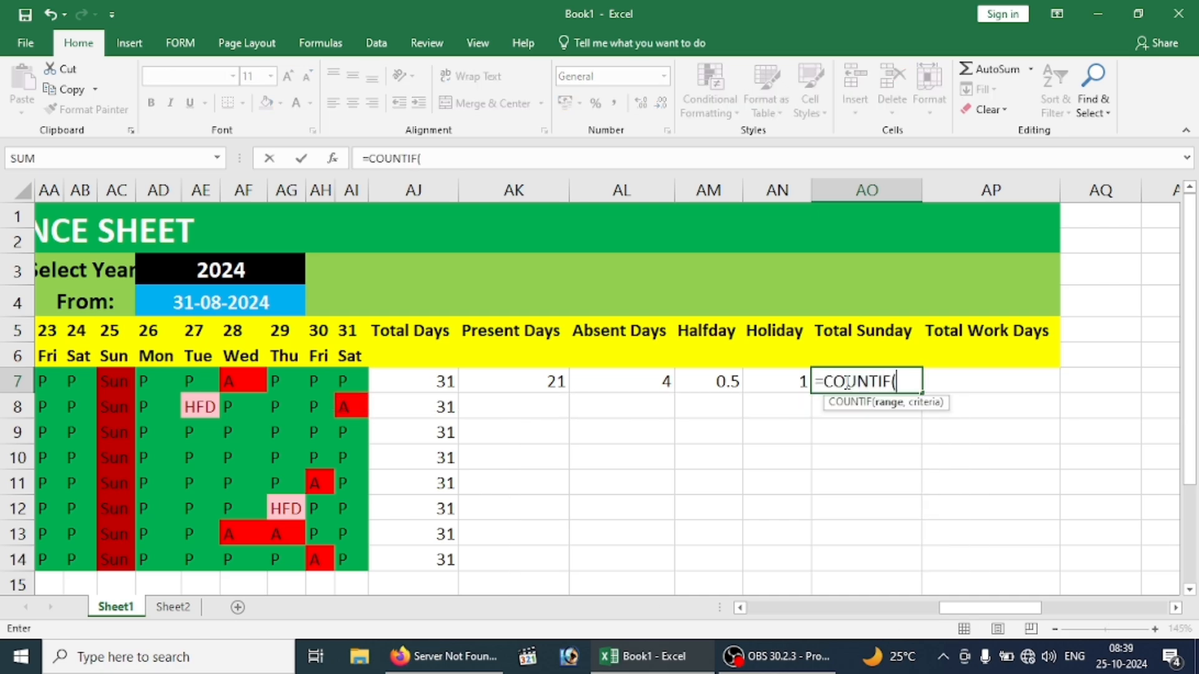
pyautogui.write('E')
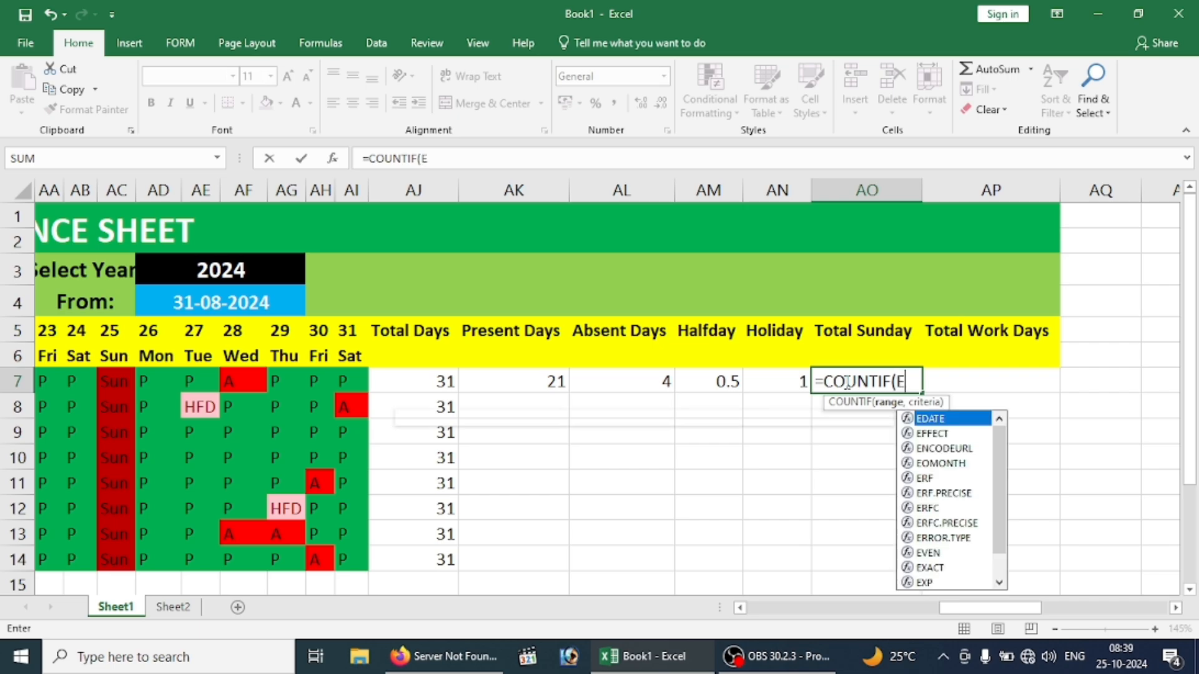
pyautogui.write('7:')
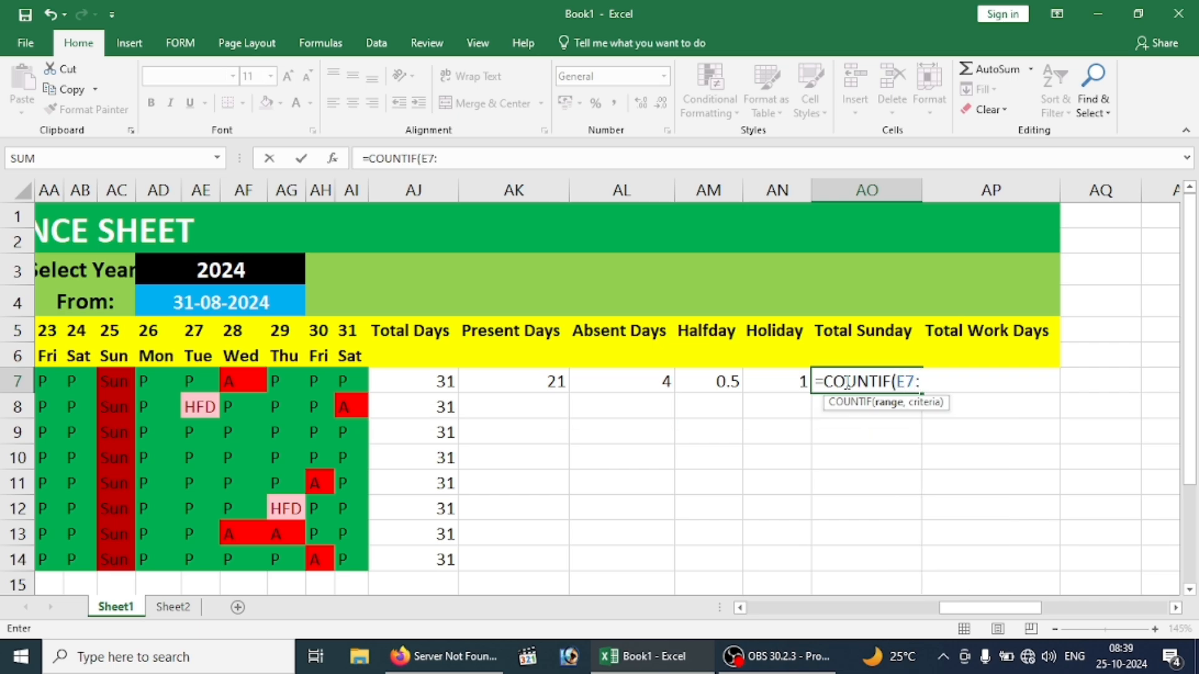
pyautogui.write('AI7')
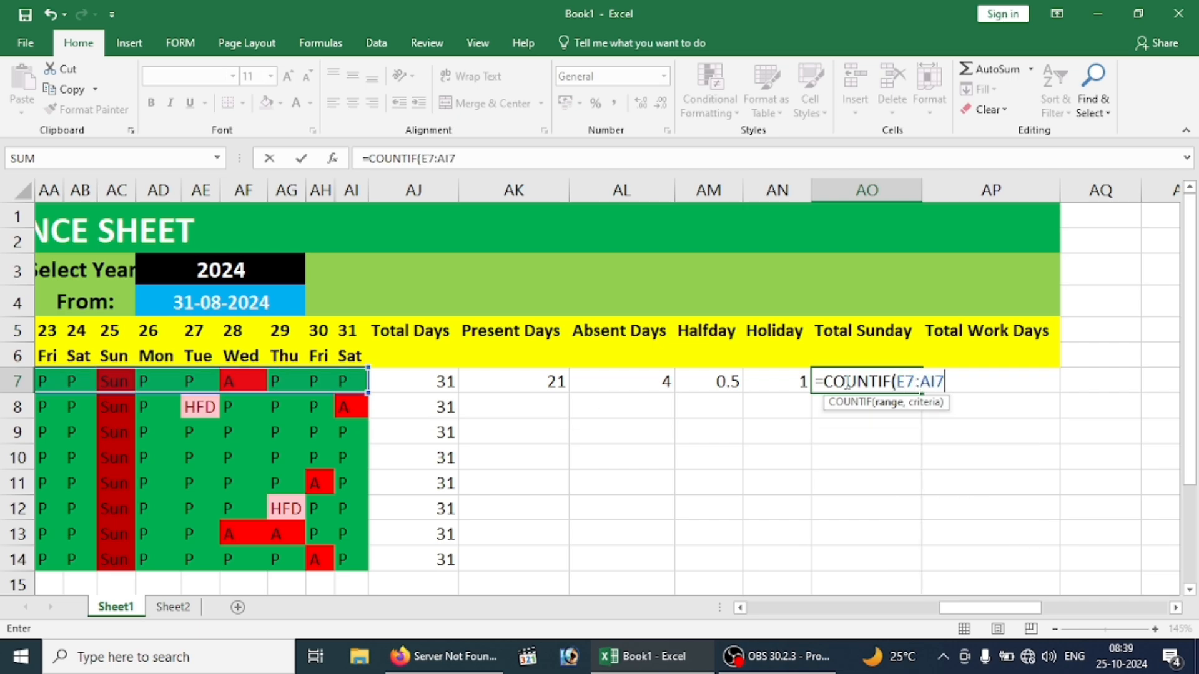
pyautogui.write(',"SUN')
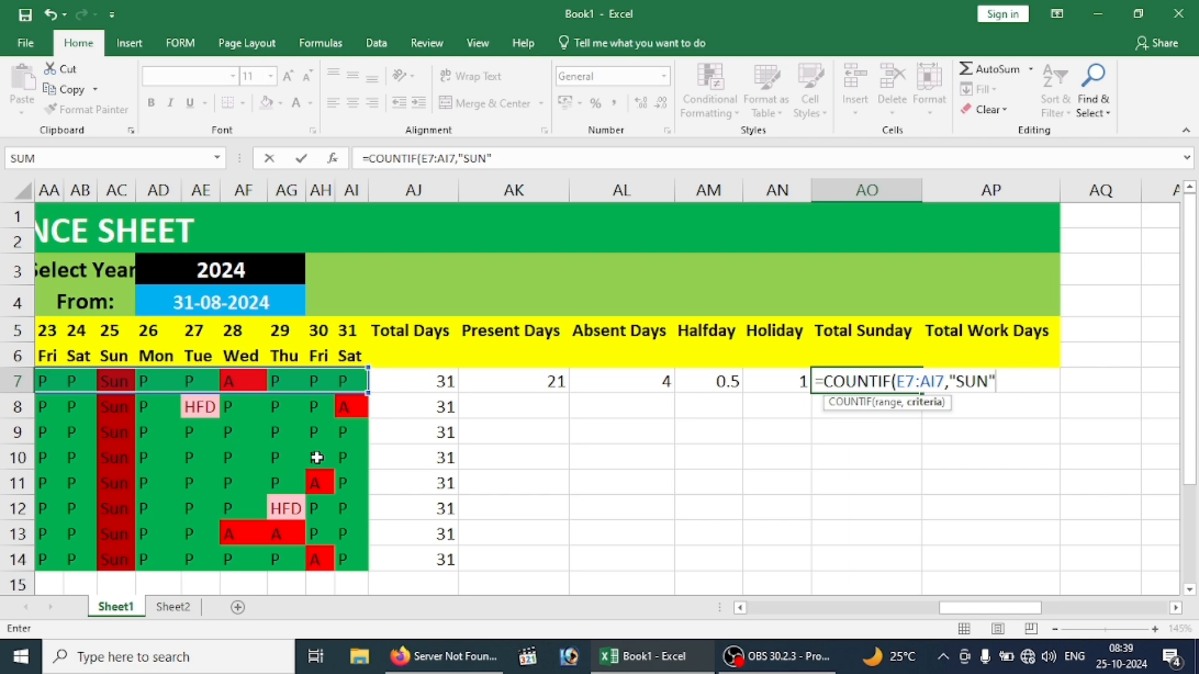
pyautogui.write('"')
pyautogui.press('Return')
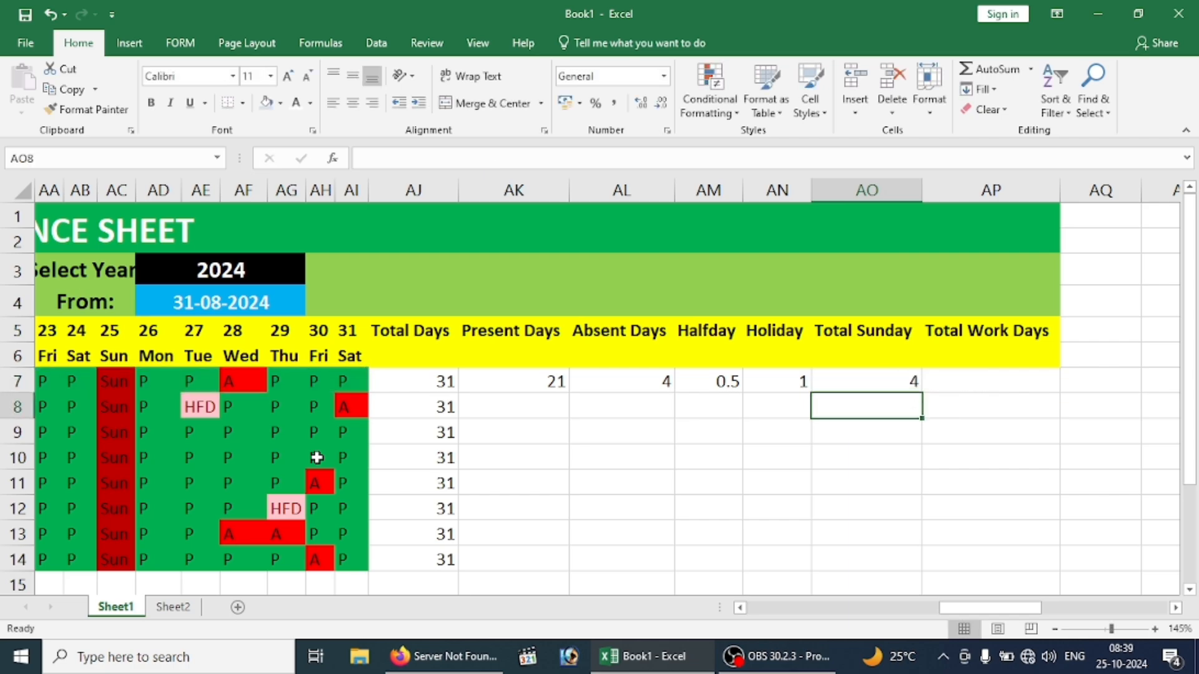
# Enter =SUM(AK7,AM7,AN7,AO7) in AP7 under Total Work Days for the first employee.
pyautogui.click(985, 387)
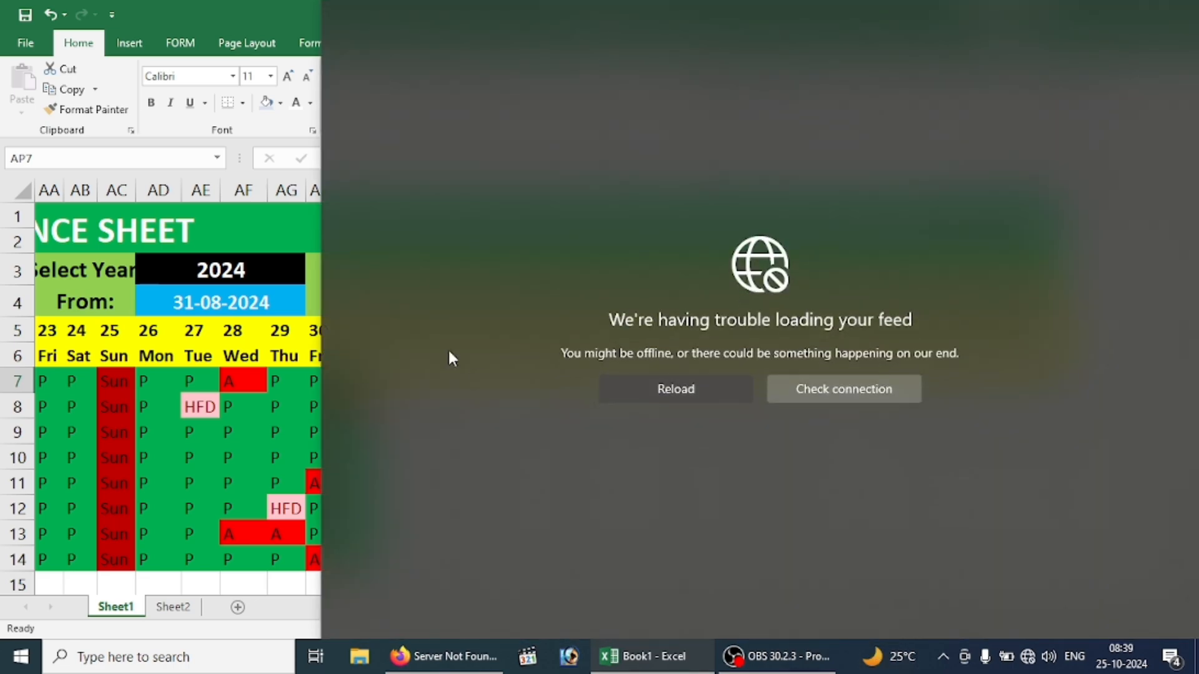
pyautogui.click(189, 459)
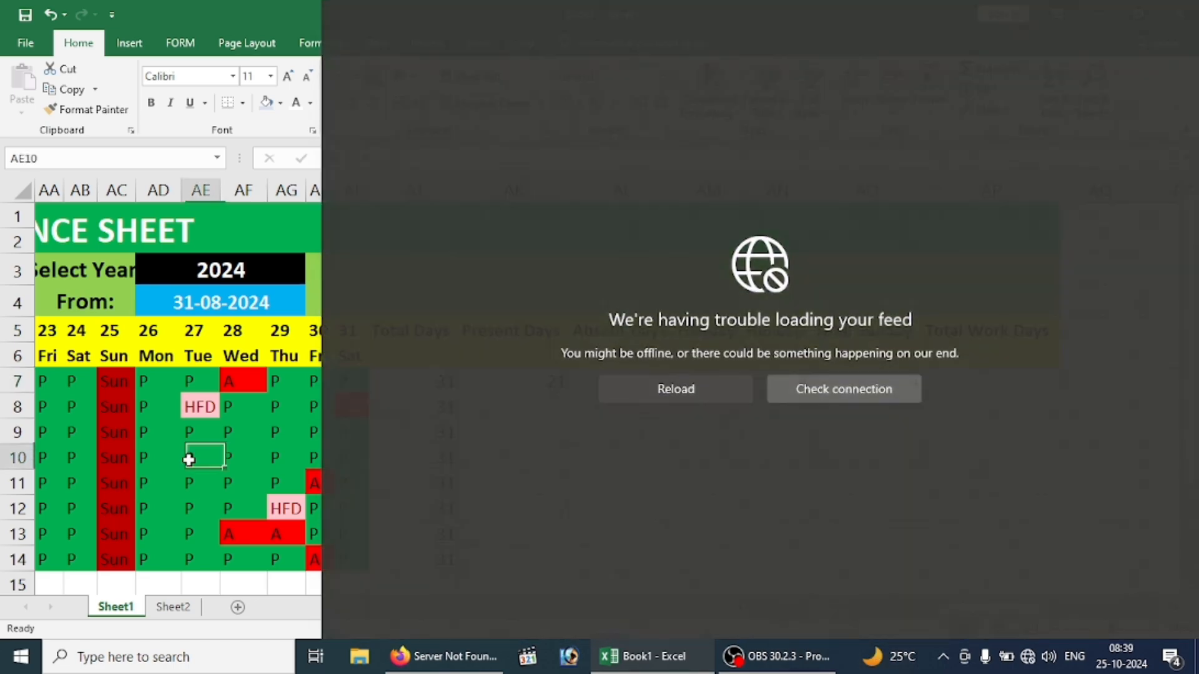
pyautogui.click(942, 387)
pyautogui.write('=')
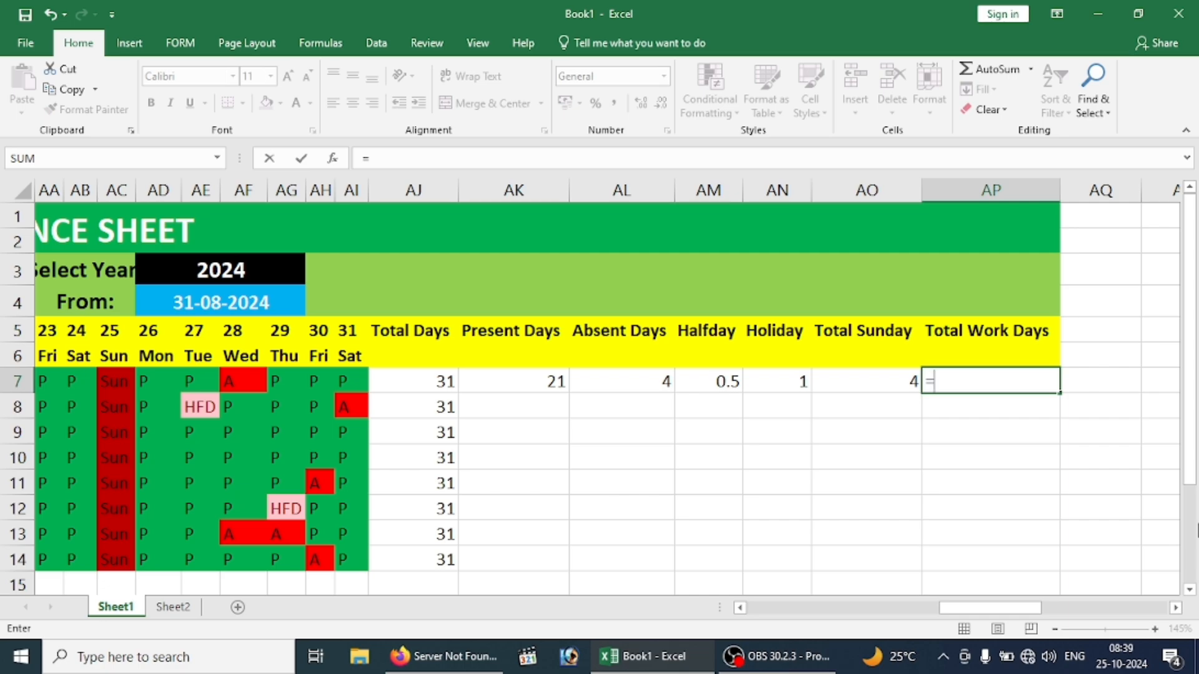
pyautogui.write('SUM(')
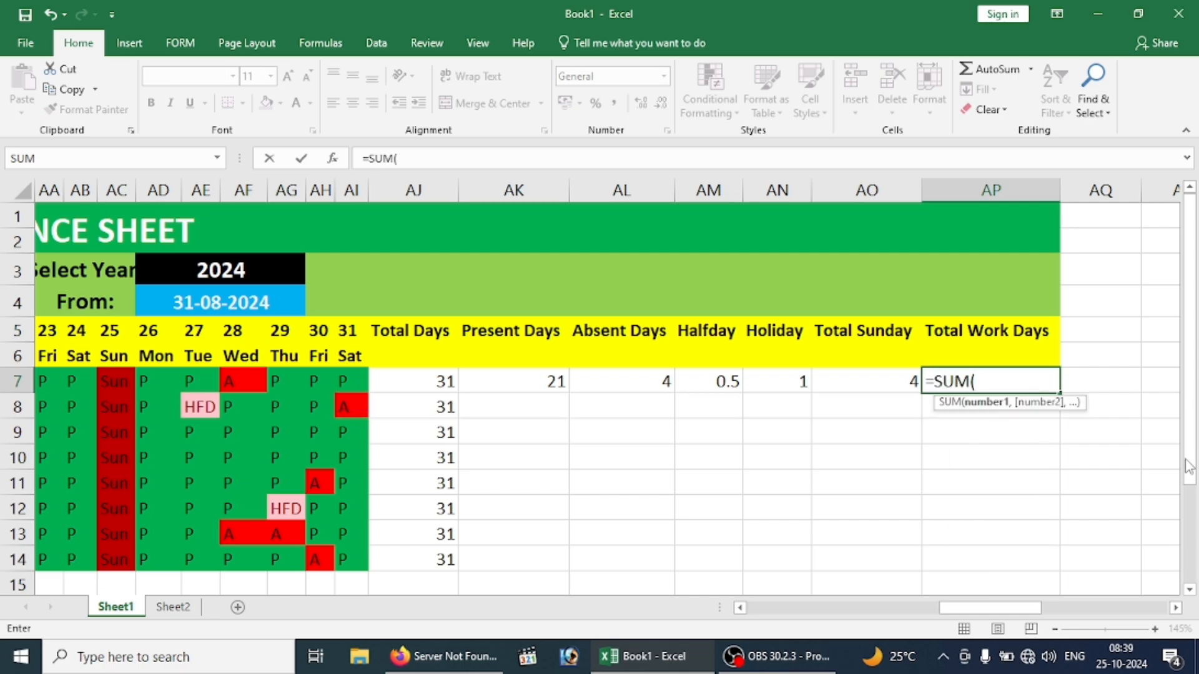
pyautogui.click(500, 388)
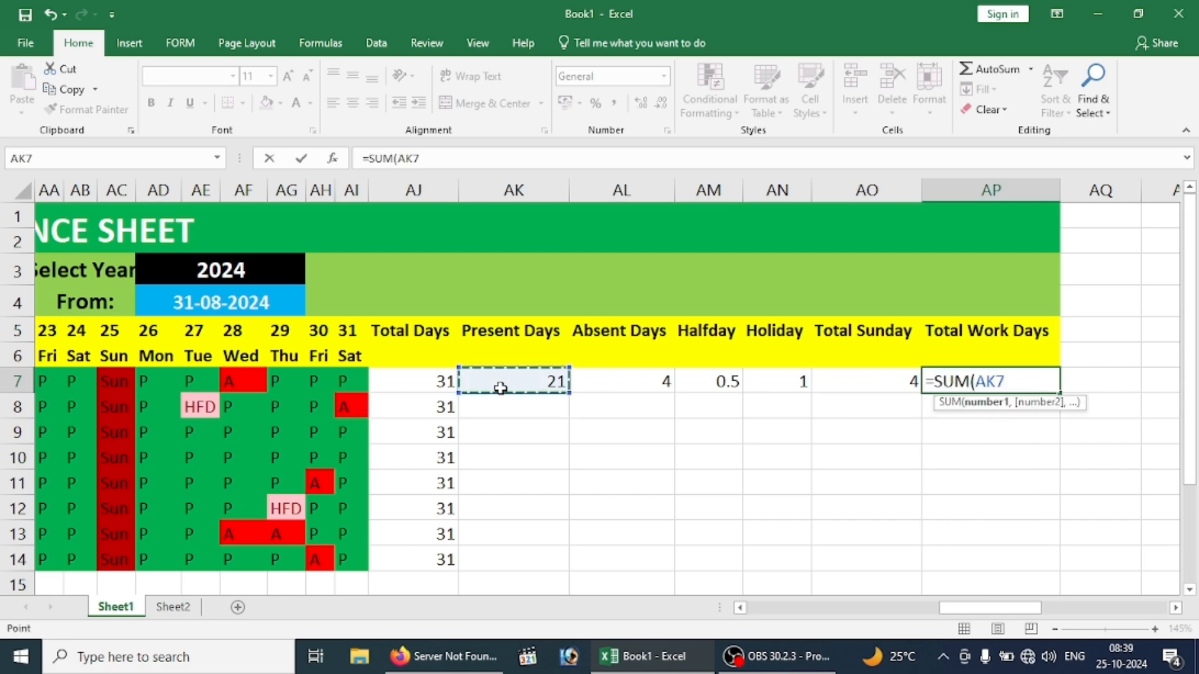
pyautogui.write(',')
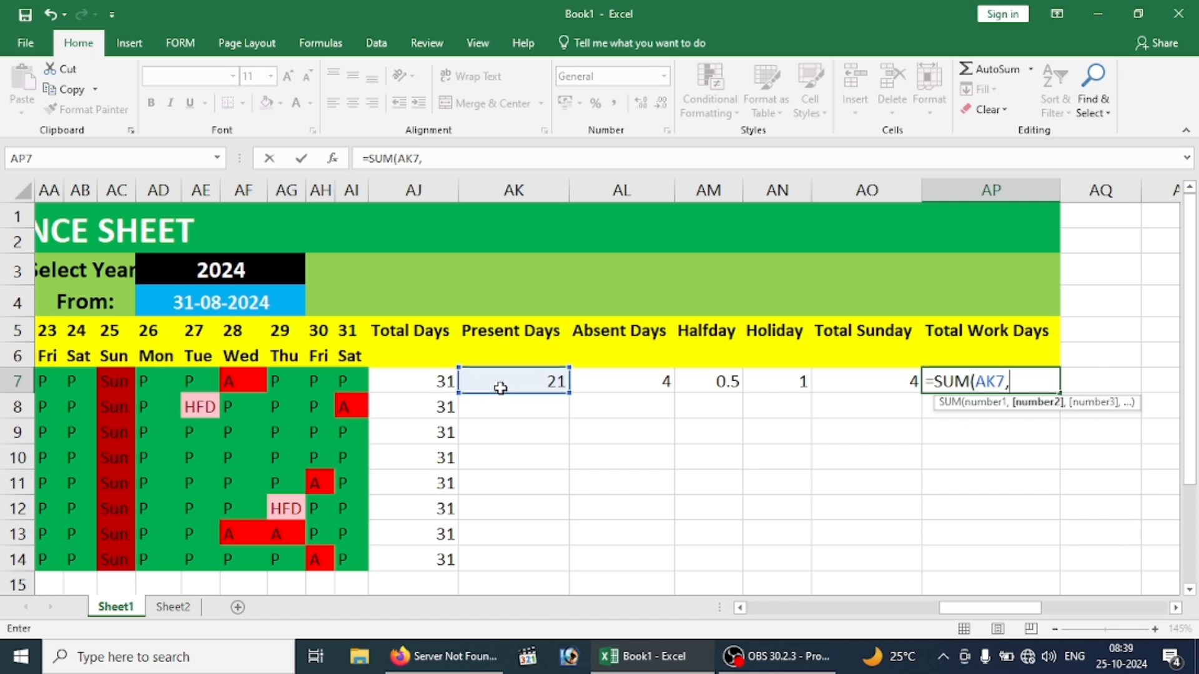
pyautogui.click(721, 379)
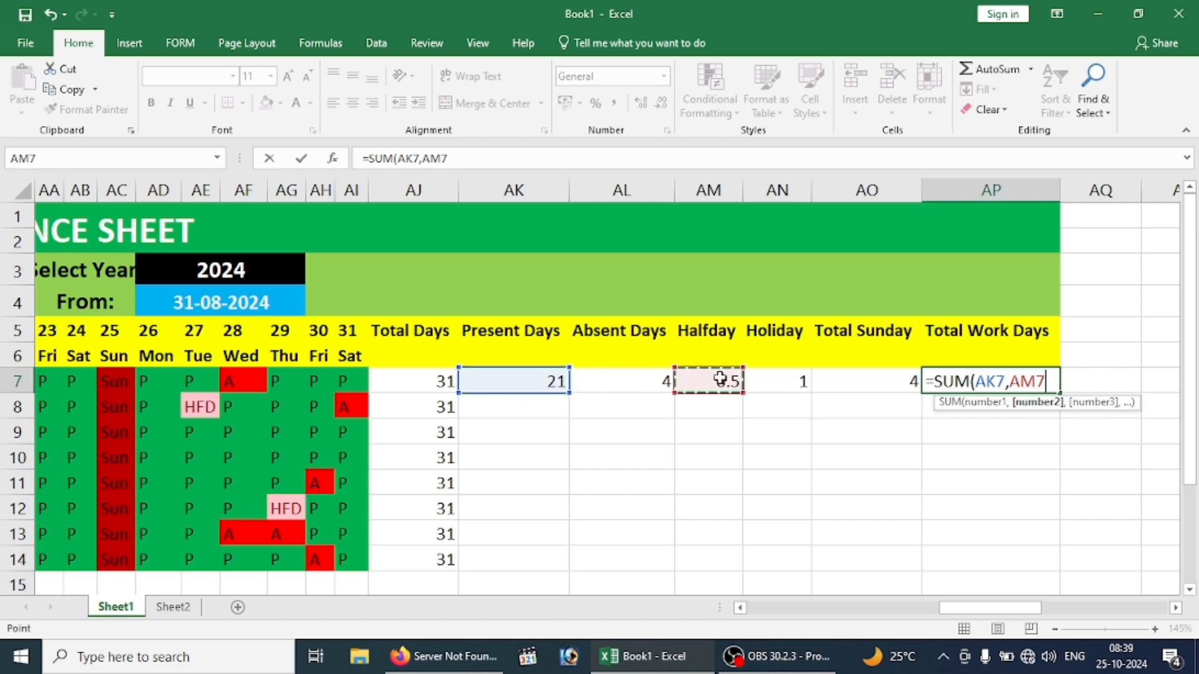
pyautogui.write(',')
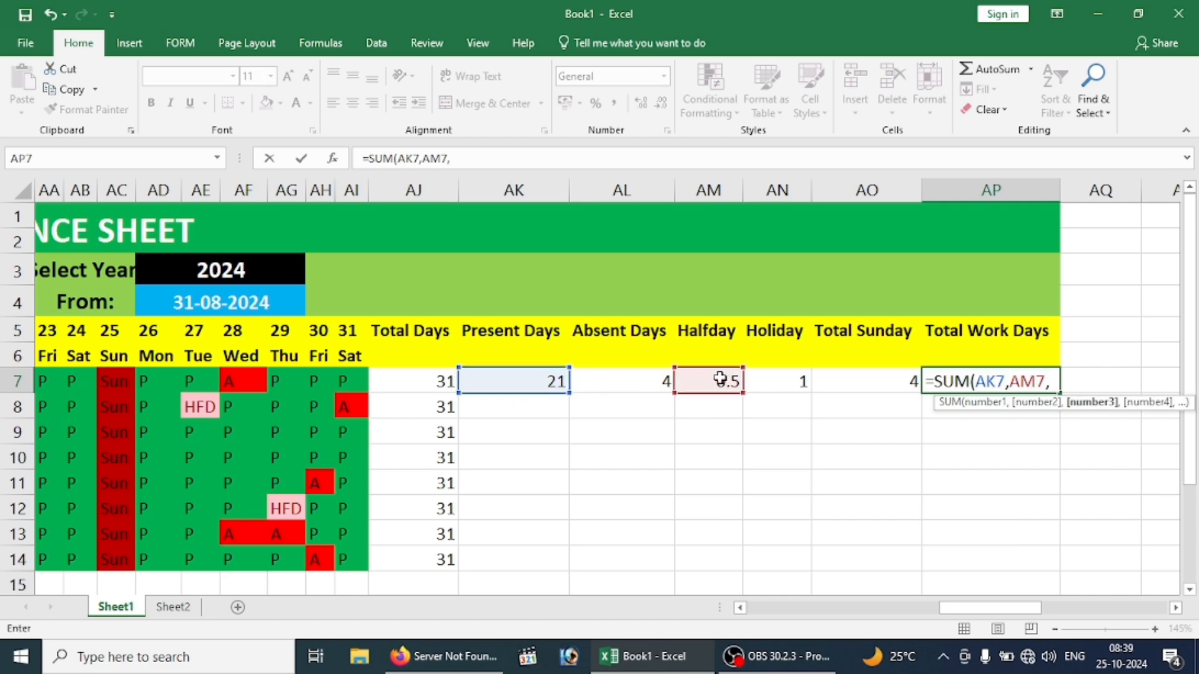
pyautogui.click(774, 378)
pyautogui.write(',')
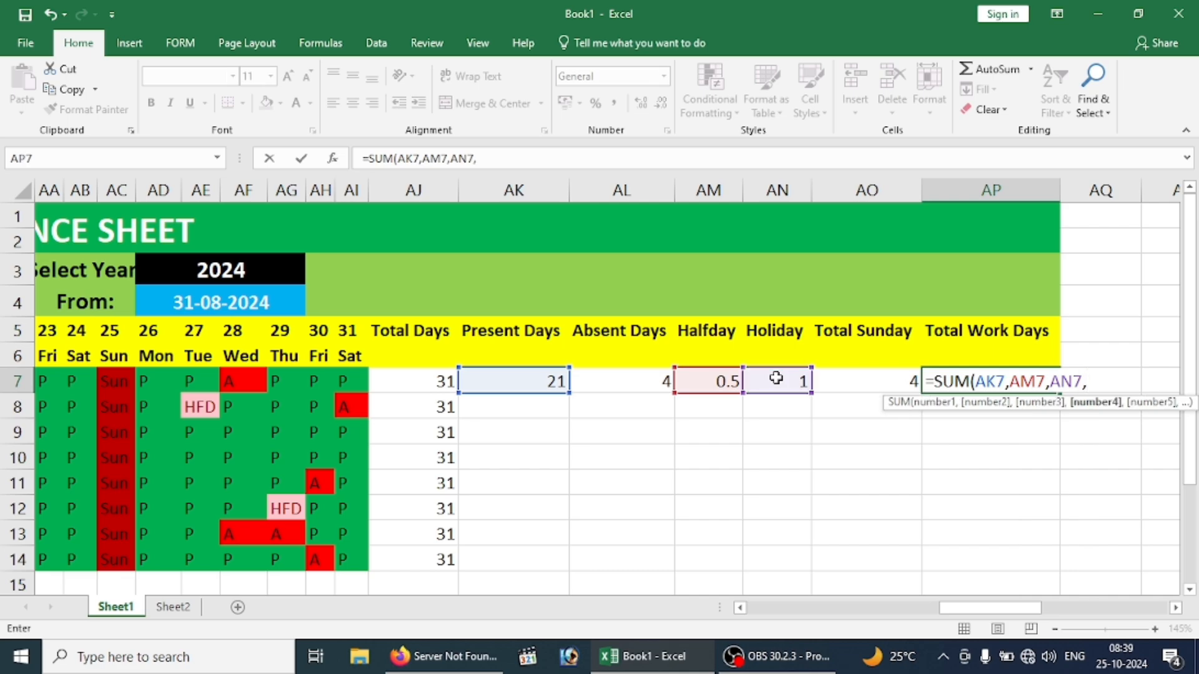
pyautogui.click(899, 374)
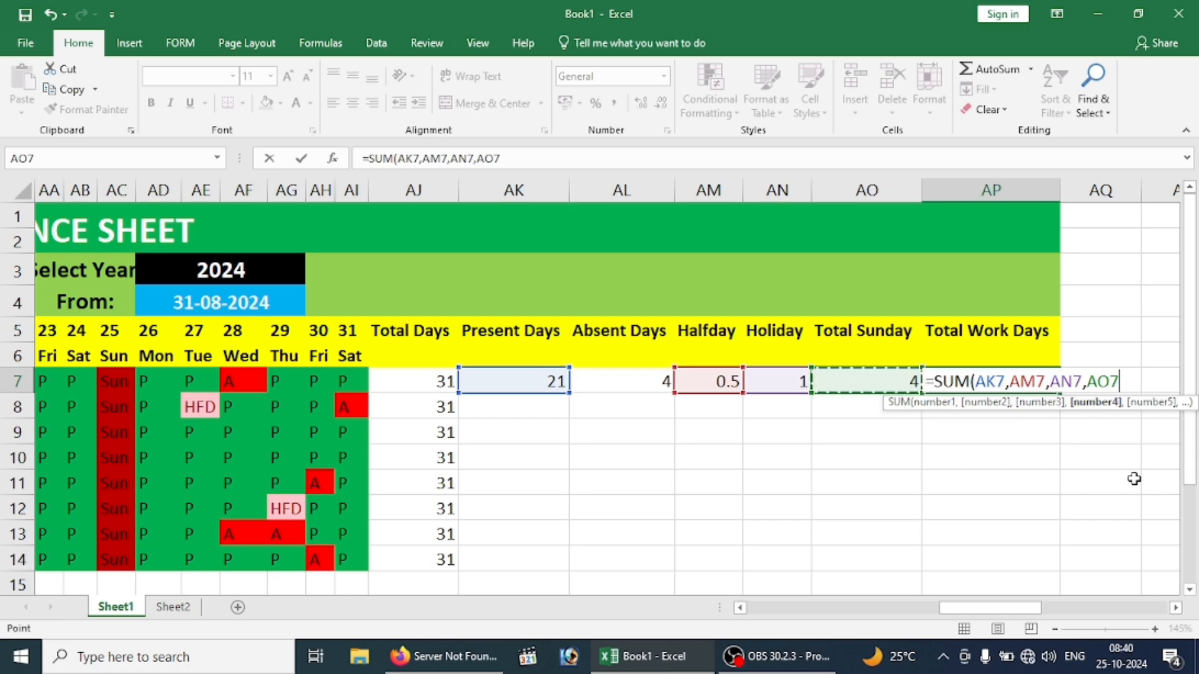
pyautogui.press('Return')
pyautogui.click(1014, 378)
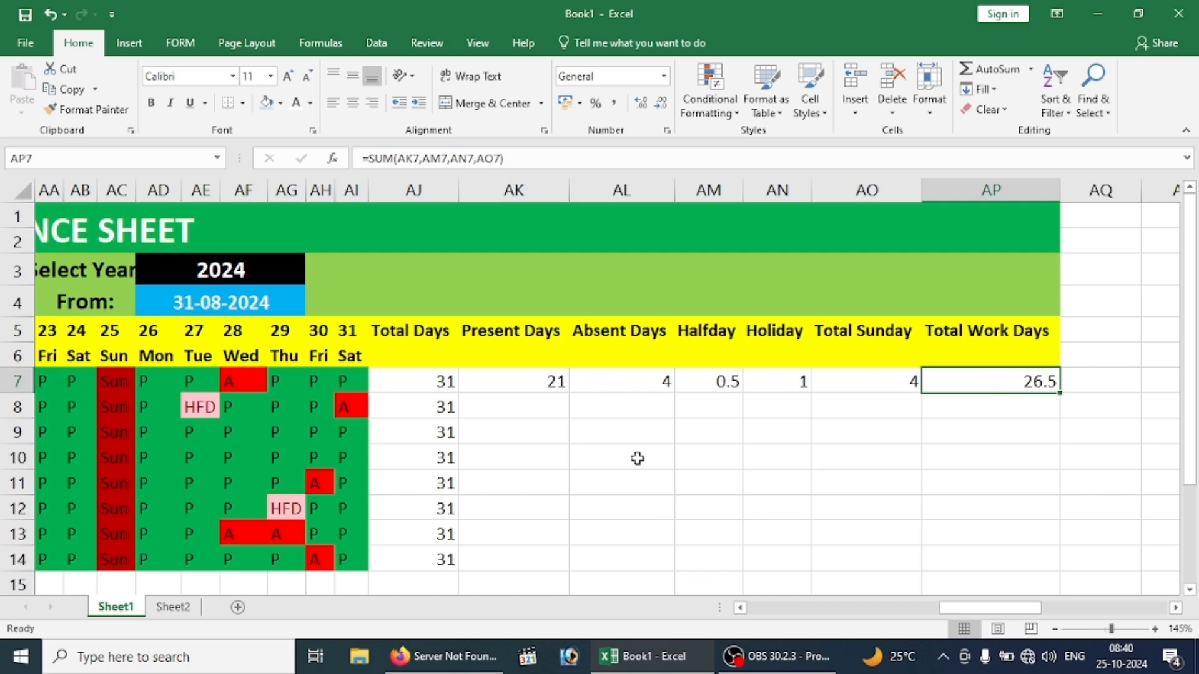
# Fill the first employee's summary formulas in AK7:AP7 down through row 14 for all employees.
pyautogui.moveTo(530, 387); pyautogui.dragTo(979, 550)
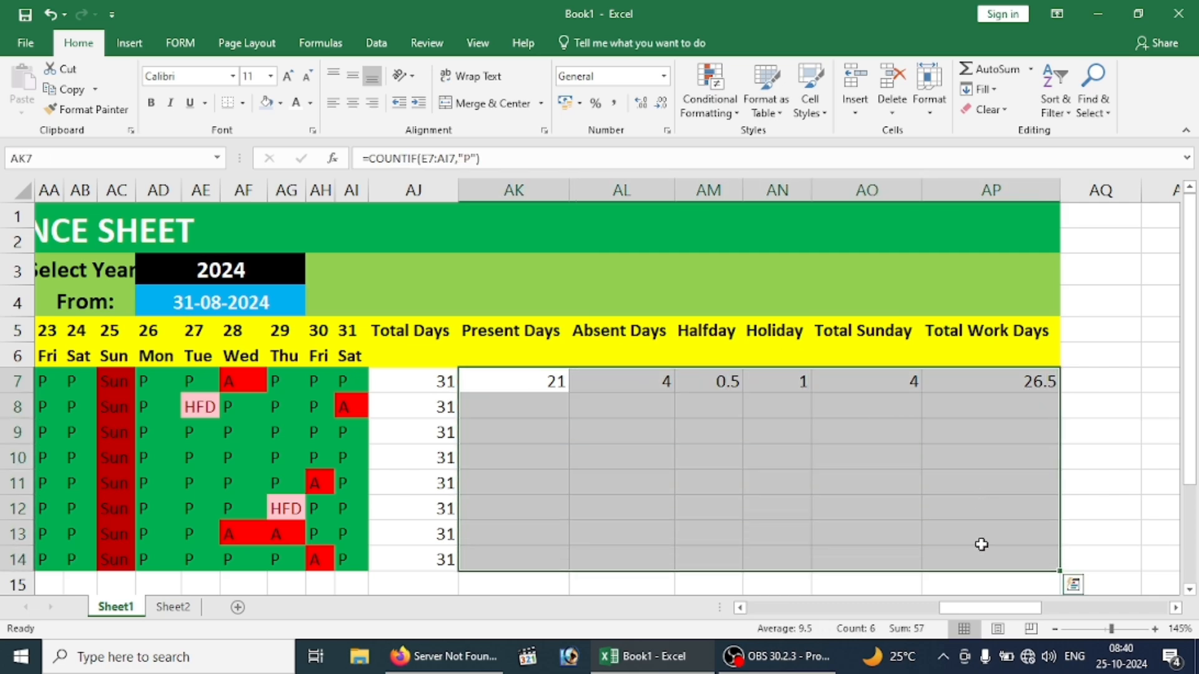
pyautogui.hotkey('ctrl', 'd')
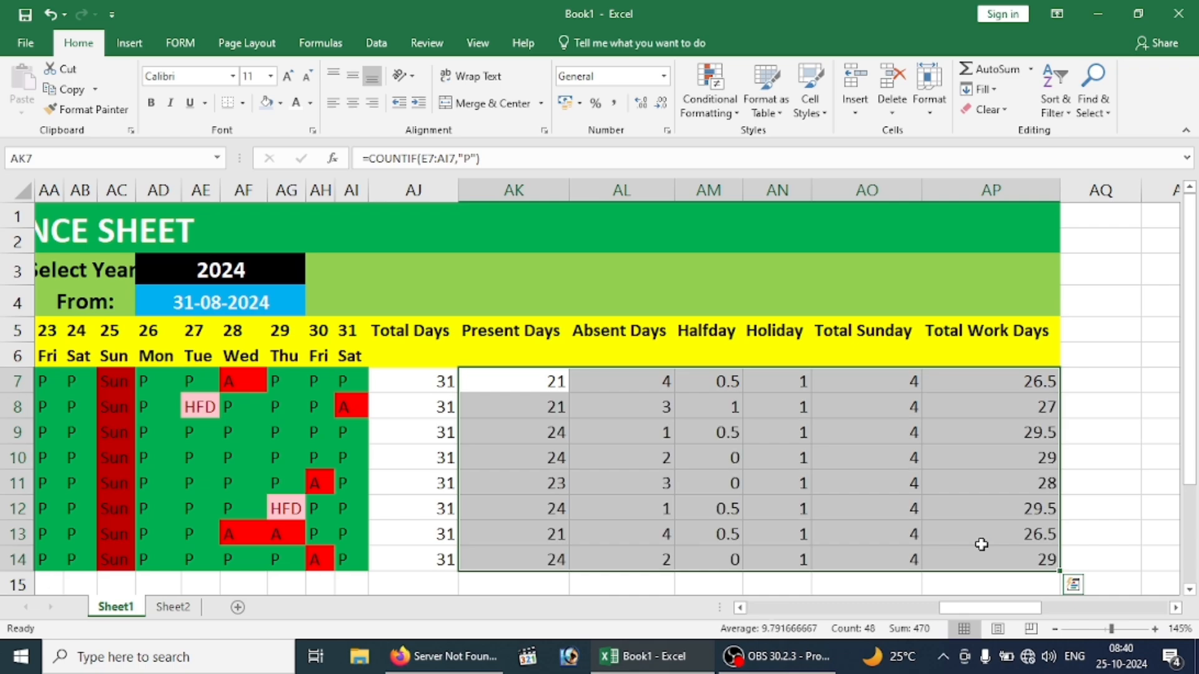
pyautogui.moveTo(877, 379); pyautogui.dragTo(887, 541)
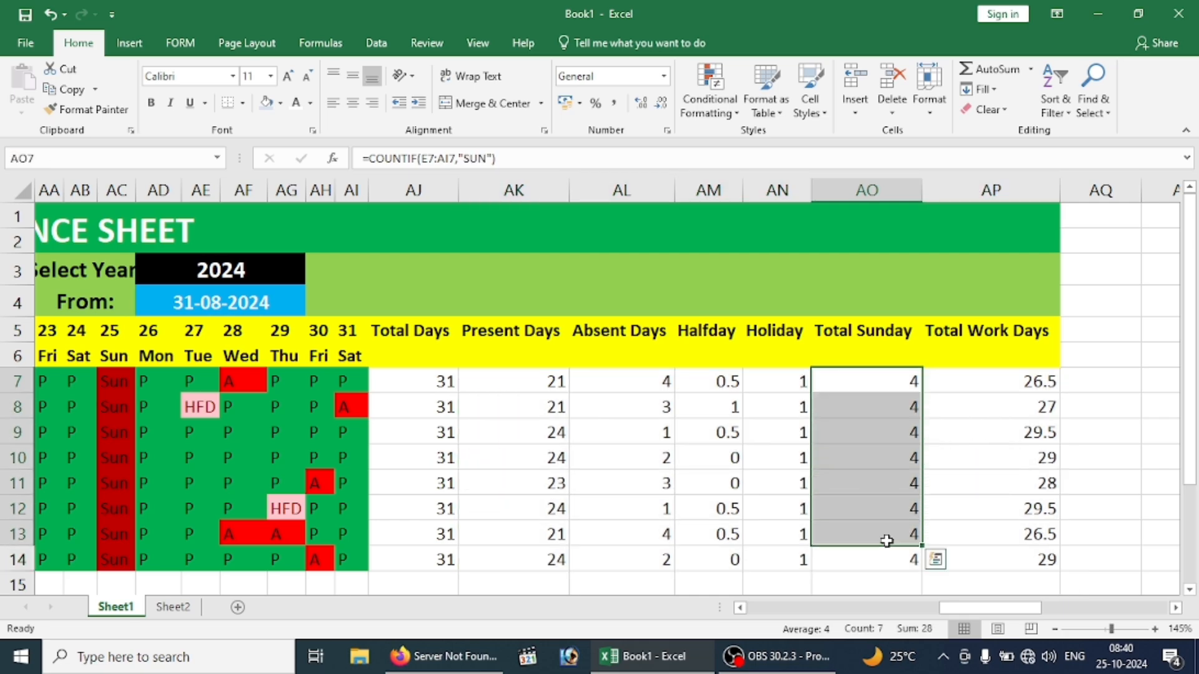
pyautogui.moveTo(766, 381); pyautogui.dragTo(773, 561)
pyautogui.click(728, 430)
# Shade the summary cells AJ7:AP14 with the light blue fill used for the employee details.
pyautogui.moveTo(414, 374); pyautogui.dragTo(1002, 557)
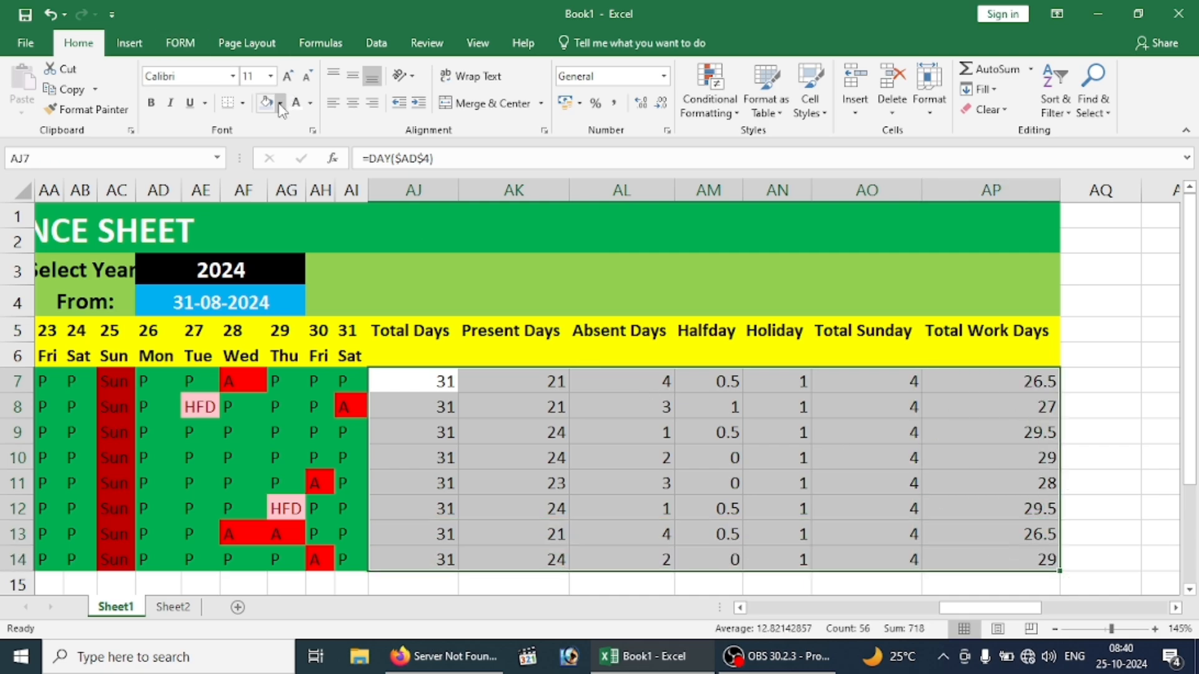
pyautogui.click(273, 109)
pyautogui.click(737, 313)
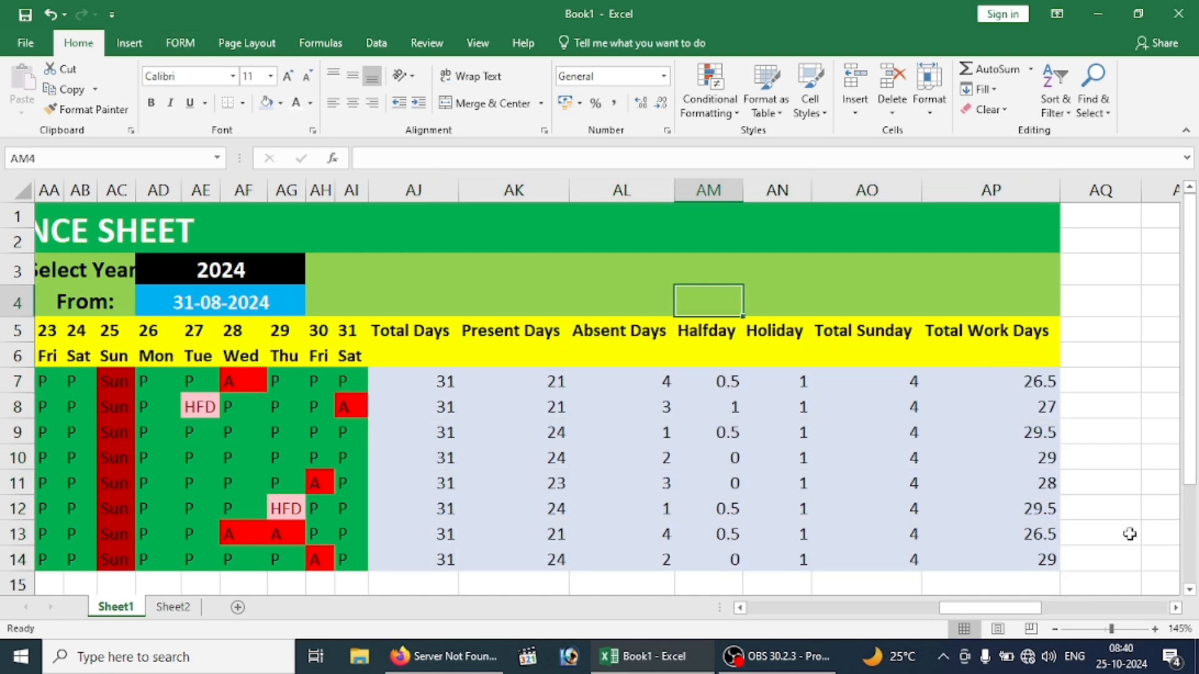
# Look over the finished attendance sheet along row 8, from the employee details through the daily marks to Total Days.
pyautogui.click(642, 412)
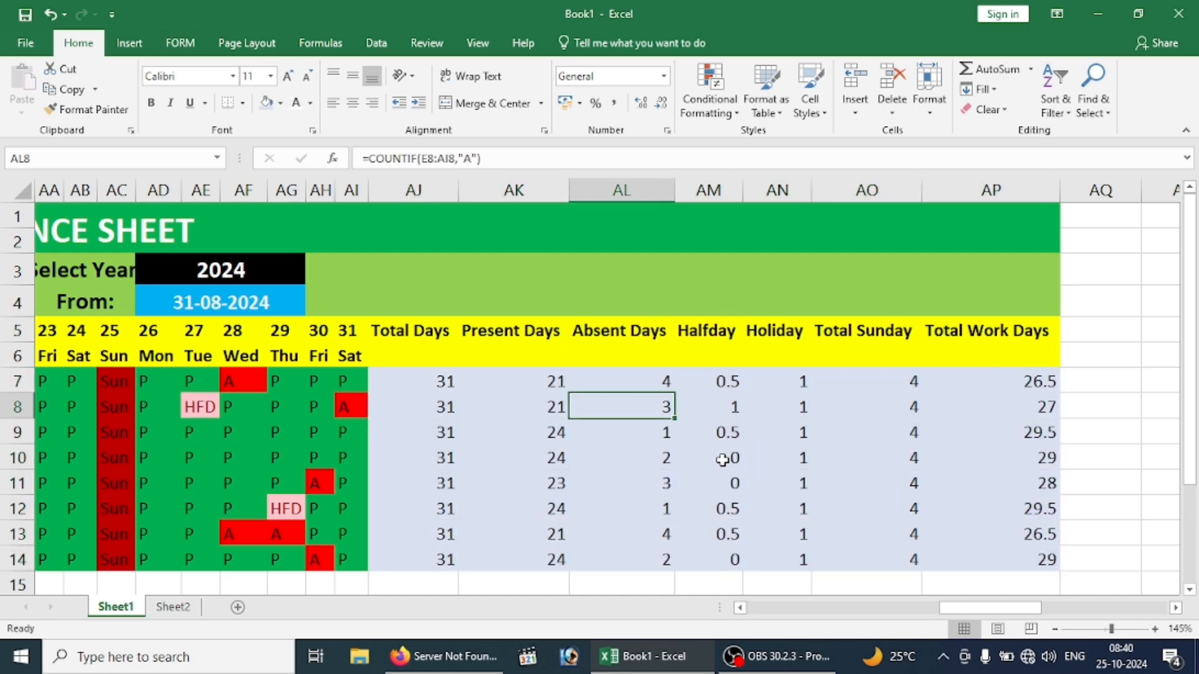
pyautogui.press('Left')
pyautogui.press('Left')
pyautogui.press('Left')
pyautogui.press('Left')
pyautogui.press('Left')
pyautogui.press('Left')
pyautogui.press('Left')
pyautogui.press('Left')
pyautogui.press('Left')
pyautogui.press('Left')
pyautogui.press('Left')
pyautogui.press('Left')
pyautogui.press('Left')
pyautogui.press('Left')
pyautogui.press('Left')
pyautogui.press('Left')
pyautogui.press('Left')
pyautogui.press('Left')
pyautogui.press('Left')
pyautogui.press('Left')
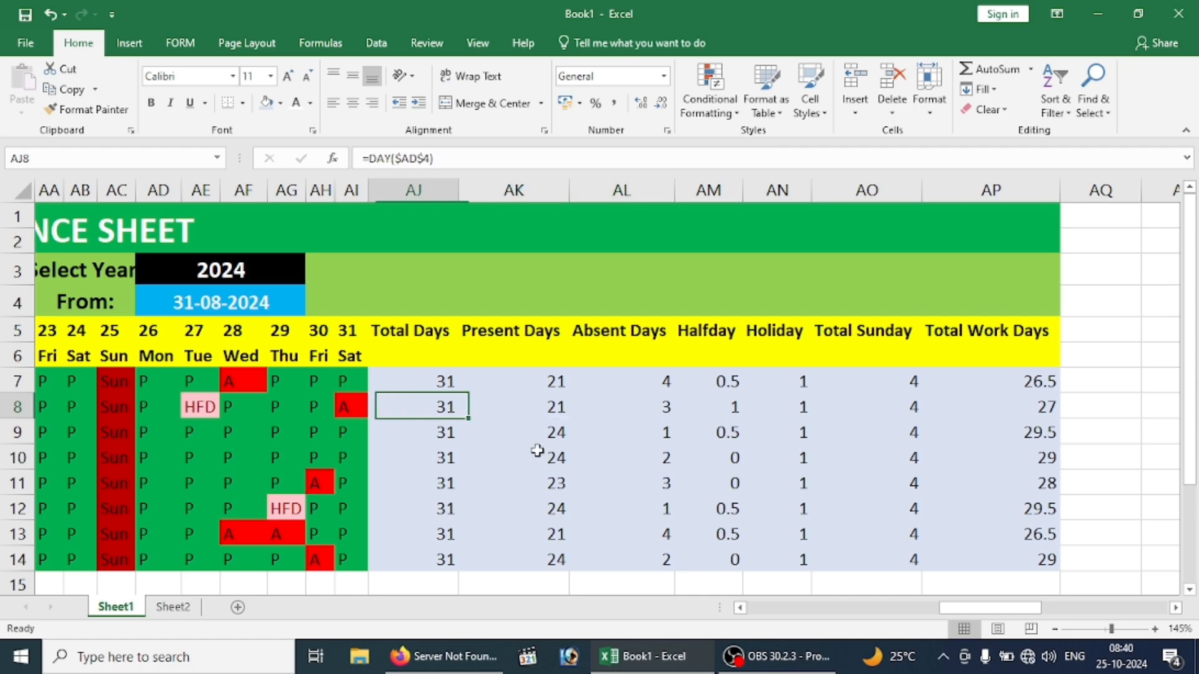
pyautogui.press('Left')
pyautogui.press('Left')
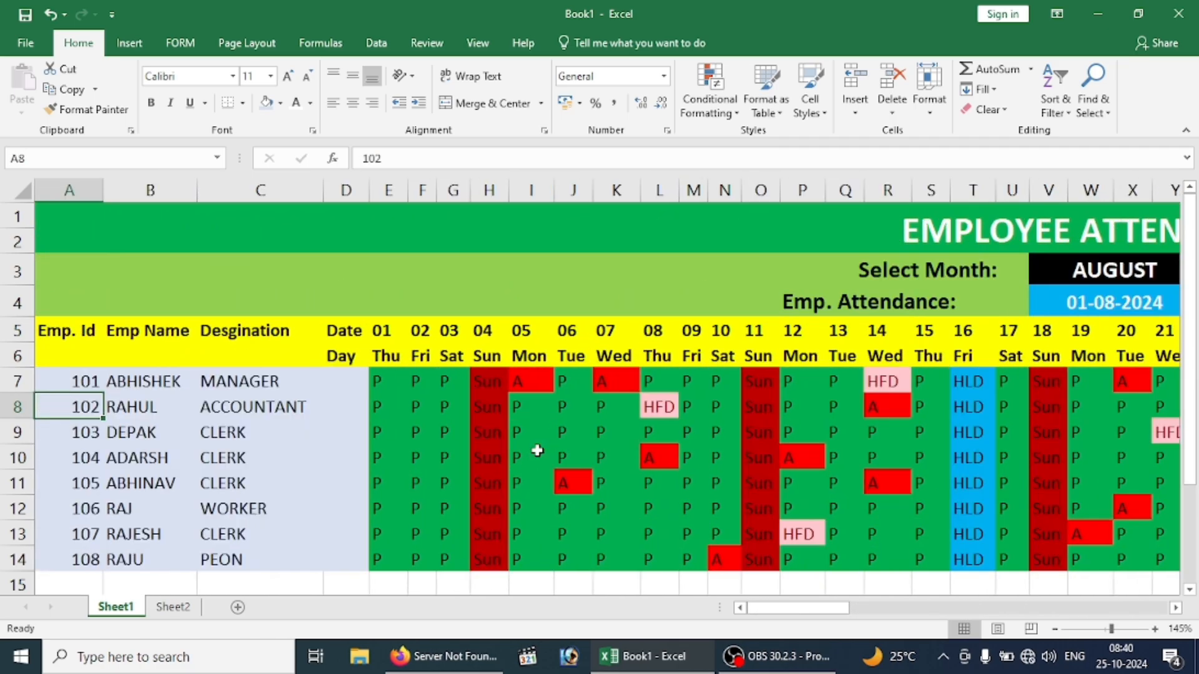
pyautogui.press('Right')
pyautogui.press('Right')
pyautogui.press('Right')
pyautogui.press('Right')
pyautogui.press('Right')
pyautogui.press('Right')
pyautogui.press('Right')
pyautogui.press('Right')
pyautogui.press('Right')
pyautogui.press('Right')
pyautogui.press('Right')
pyautogui.press('Right')
pyautogui.press('Right')
pyautogui.press('Right')
pyautogui.press('Right')
pyautogui.press('Right')
pyautogui.press('Right')
pyautogui.press('Right')
pyautogui.press('Right')
pyautogui.press('Right')
pyautogui.press('Right')
pyautogui.press('Right')
pyautogui.press('Right')
pyautogui.press('Right')
pyautogui.press('Right')
pyautogui.press('Right')
pyautogui.press('Right')
pyautogui.press('Right')
pyautogui.press('Right')
pyautogui.press('Right')
pyautogui.press('Right')
pyautogui.press('Right')
pyautogui.press('Right')
pyautogui.press('Right')
pyautogui.press('Right')
pyautogui.press('Right')
pyautogui.press('Right')
pyautogui.press('Right')
pyautogui.press('Right')
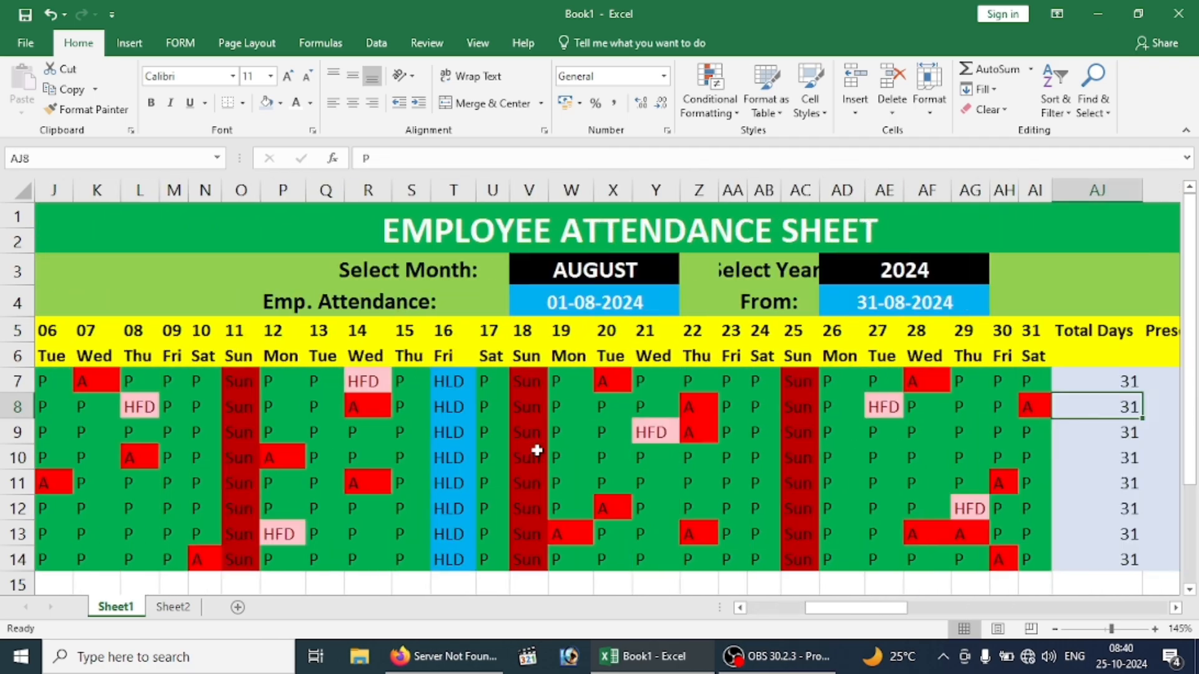
pyautogui.press('Left')
pyautogui.press('Left')
pyautogui.press('Left')
pyautogui.press('Left')
pyautogui.press('Left')
pyautogui.press('Left')
pyautogui.press('Left')
pyautogui.press('Left')
pyautogui.press('Left')
pyautogui.press('Left')
pyautogui.press('Left')
pyautogui.press('Left')
pyautogui.press('Left')
pyautogui.press('Left')
pyautogui.press('Left')
pyautogui.press('Left')
pyautogui.press('Left')
pyautogui.press('Left')
pyautogui.press('Left')
pyautogui.press('Left')
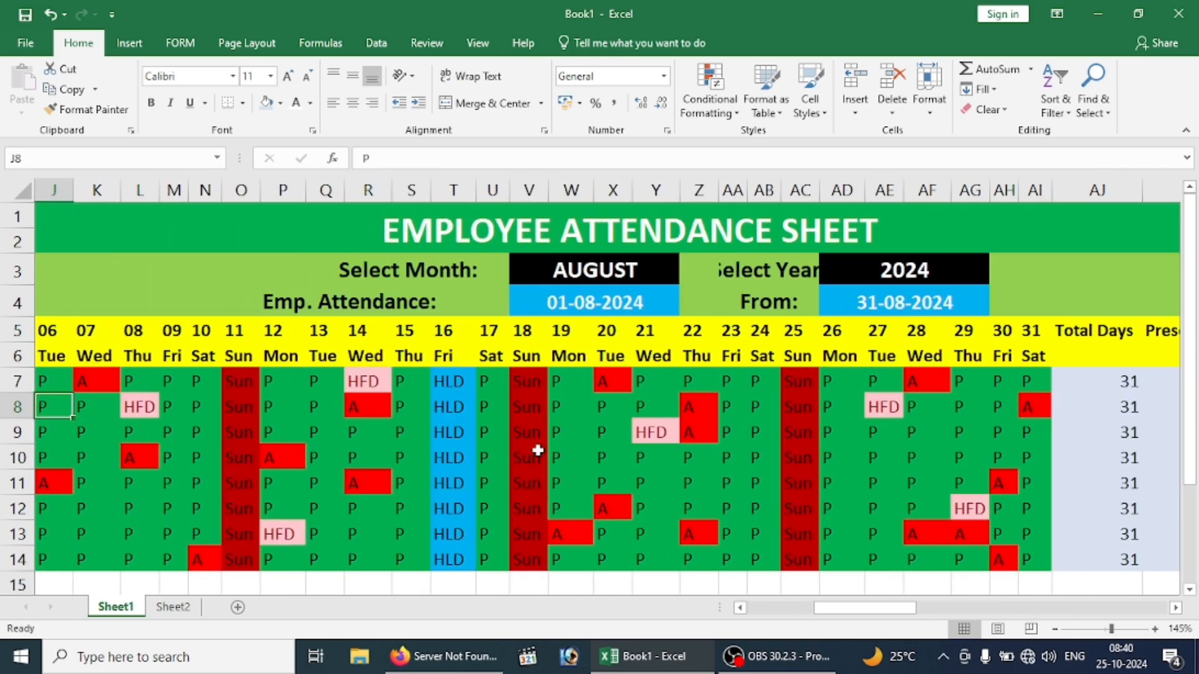
# Change the Select Month value in V3 to OCTOBER.
pyautogui.click(674, 274)
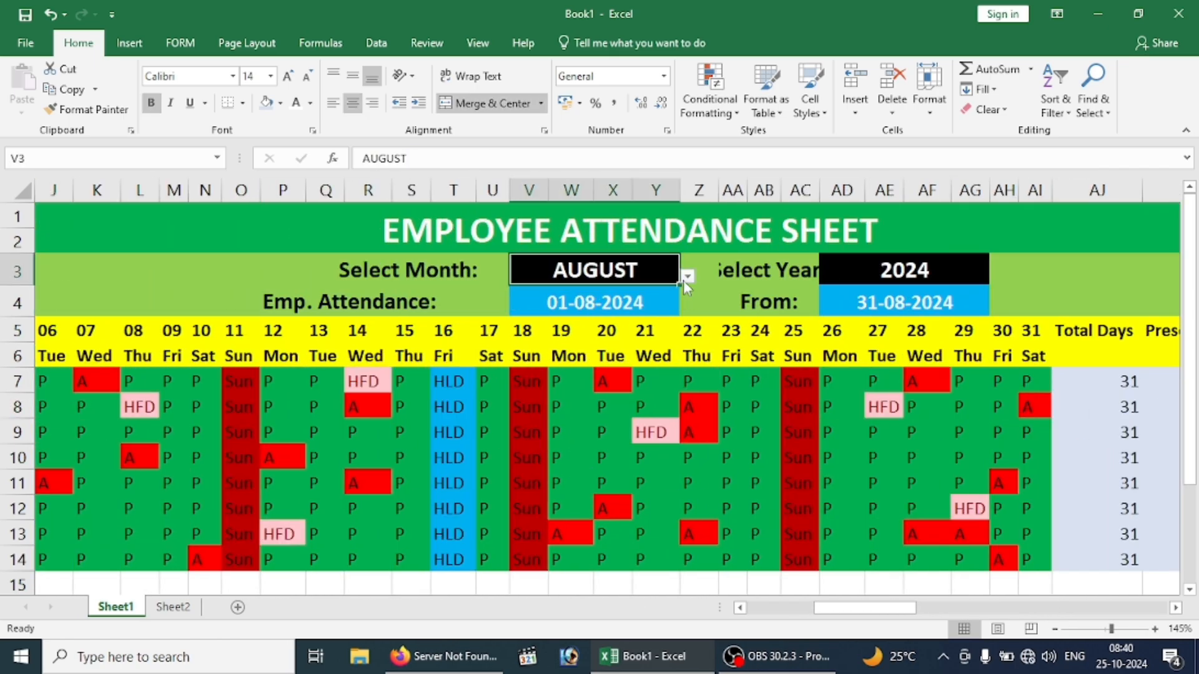
pyautogui.click(923, 269)
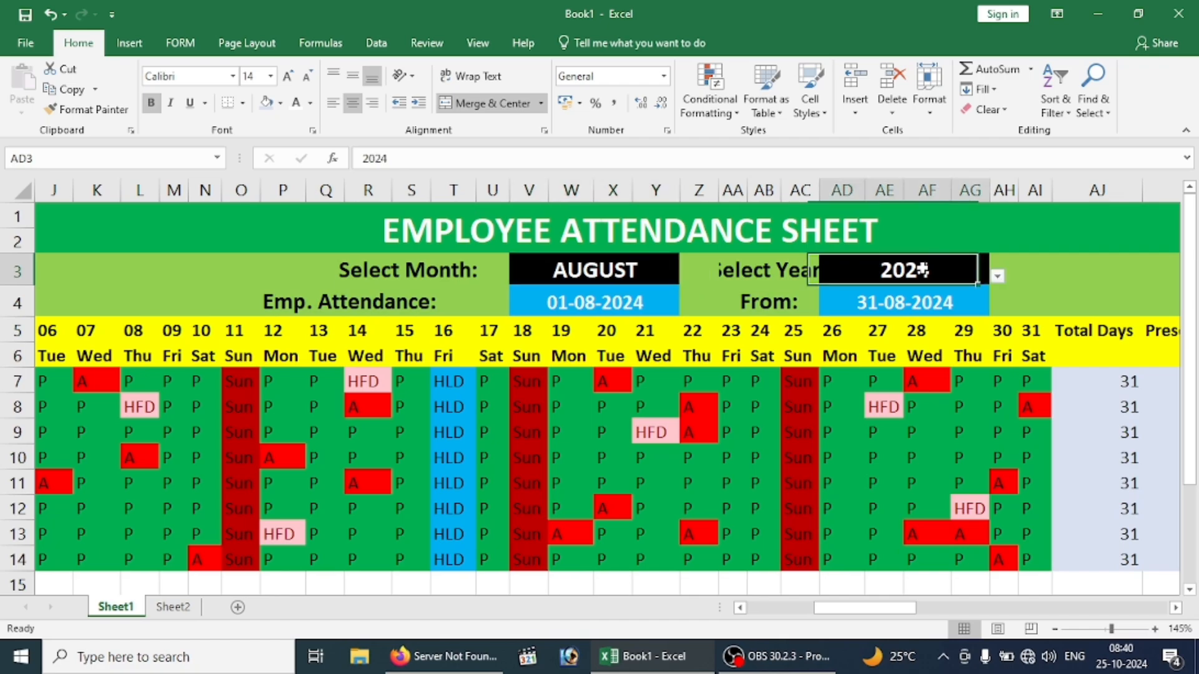
pyautogui.click(658, 267)
pyautogui.click(687, 275)
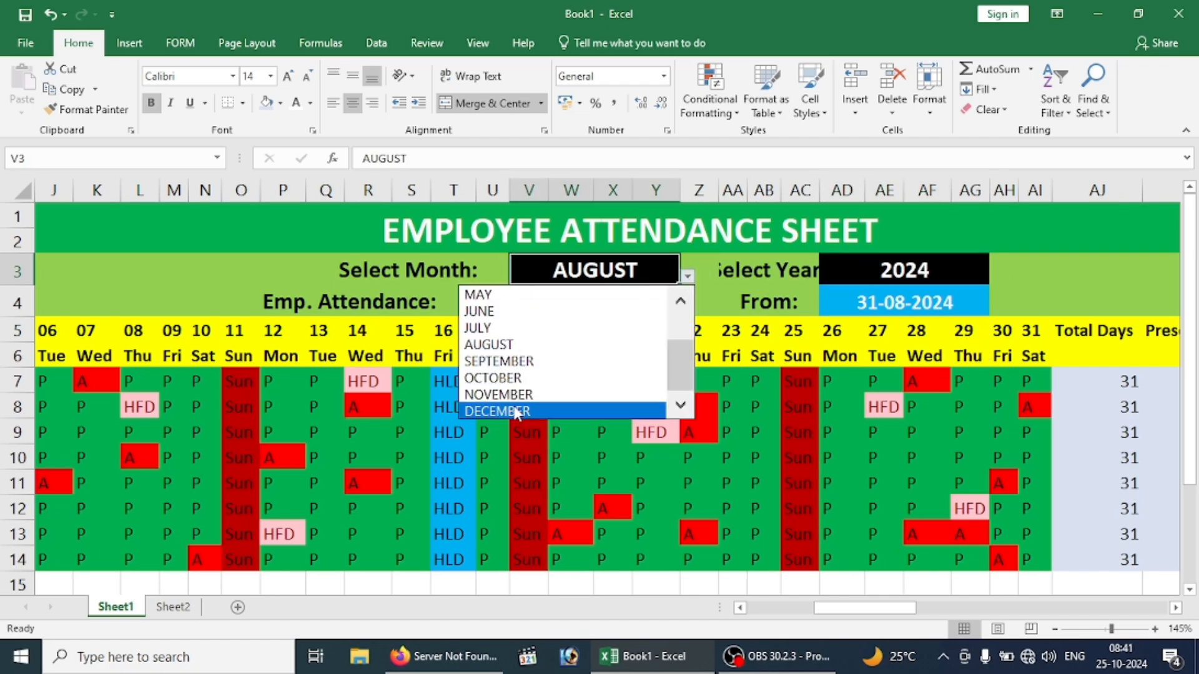
pyautogui.click(503, 382)
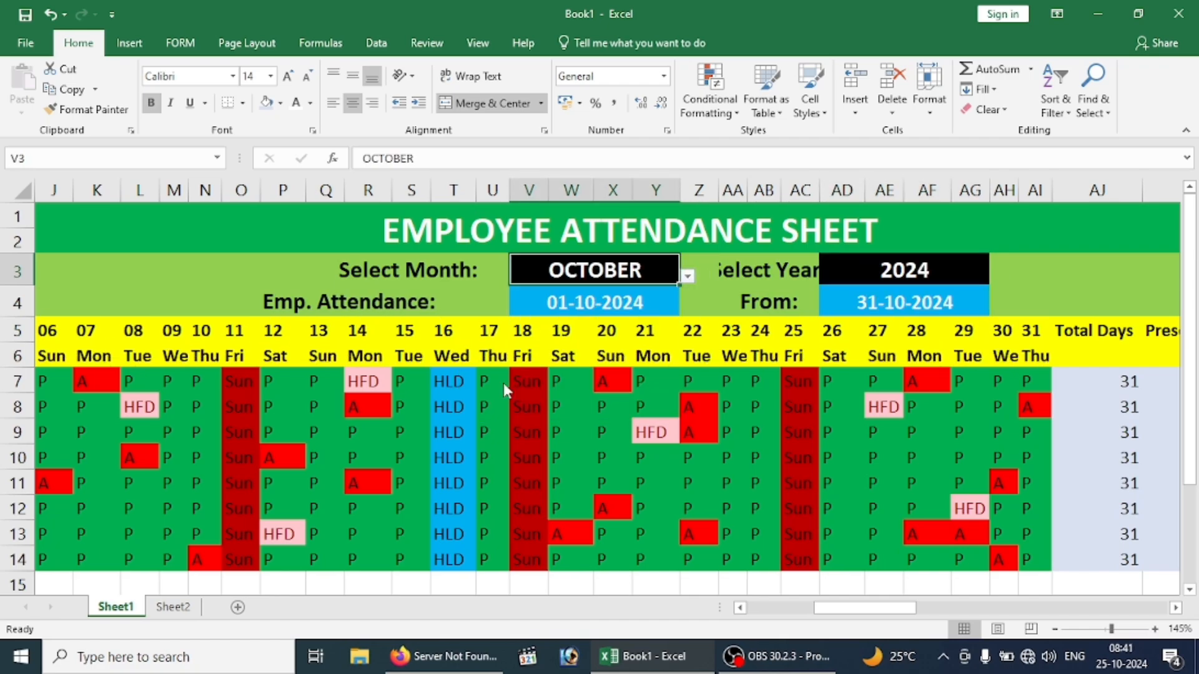
# Check the employees' daily marks in E7:AI14 against the October dates and weekdays.
pyautogui.click(536, 412)
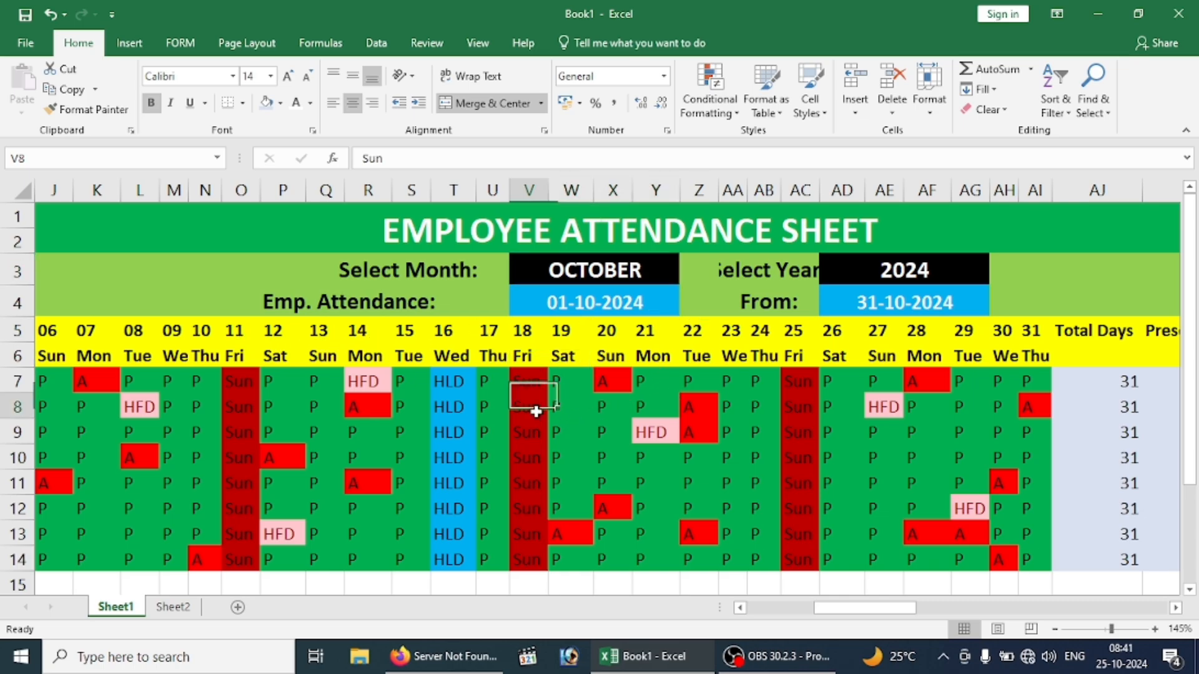
pyautogui.press('Left')
pyautogui.press('Left')
pyautogui.press('Left')
pyautogui.press('Left')
pyautogui.press('Left')
pyautogui.press('Left')
pyautogui.press('Left')
pyautogui.press('Left')
pyautogui.press('Left')
pyautogui.press('Left')
pyautogui.press('Left')
pyautogui.press('Left')
pyautogui.press('Left')
pyautogui.press('Left')
pyautogui.press('Left')
pyautogui.press('Left')
pyautogui.press('Left')
pyautogui.press('Left')
pyautogui.press('Left')
pyautogui.press('Left')
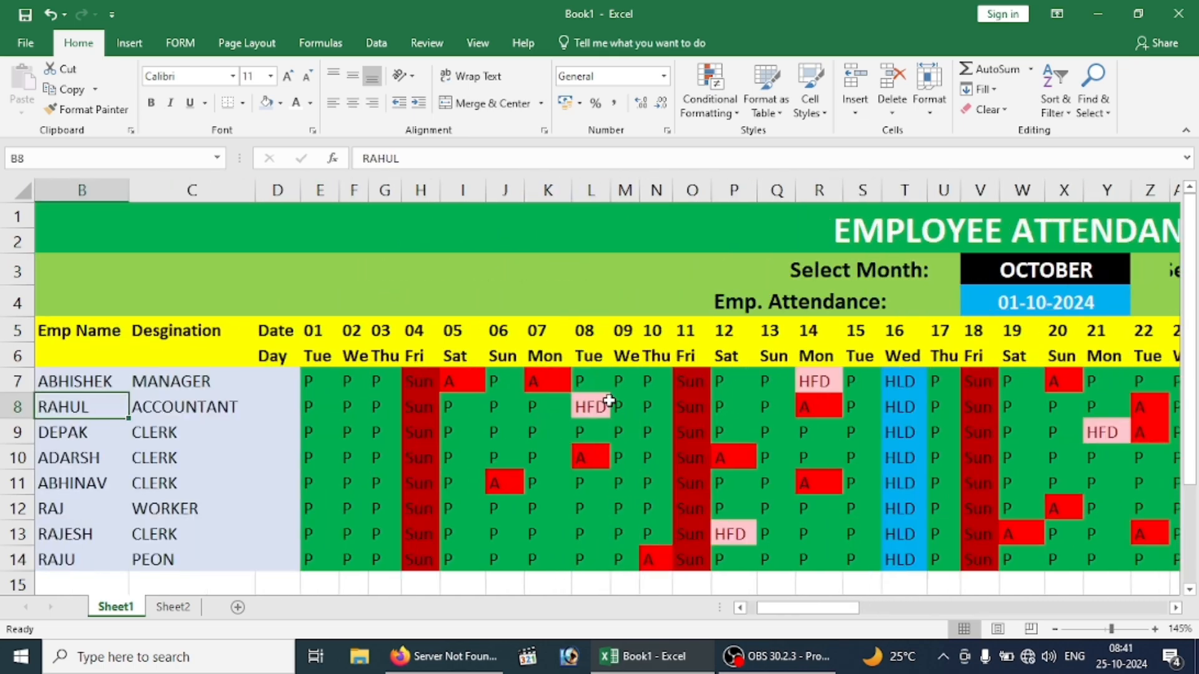
pyautogui.moveTo(313, 376); pyautogui.dragTo(594, 565)
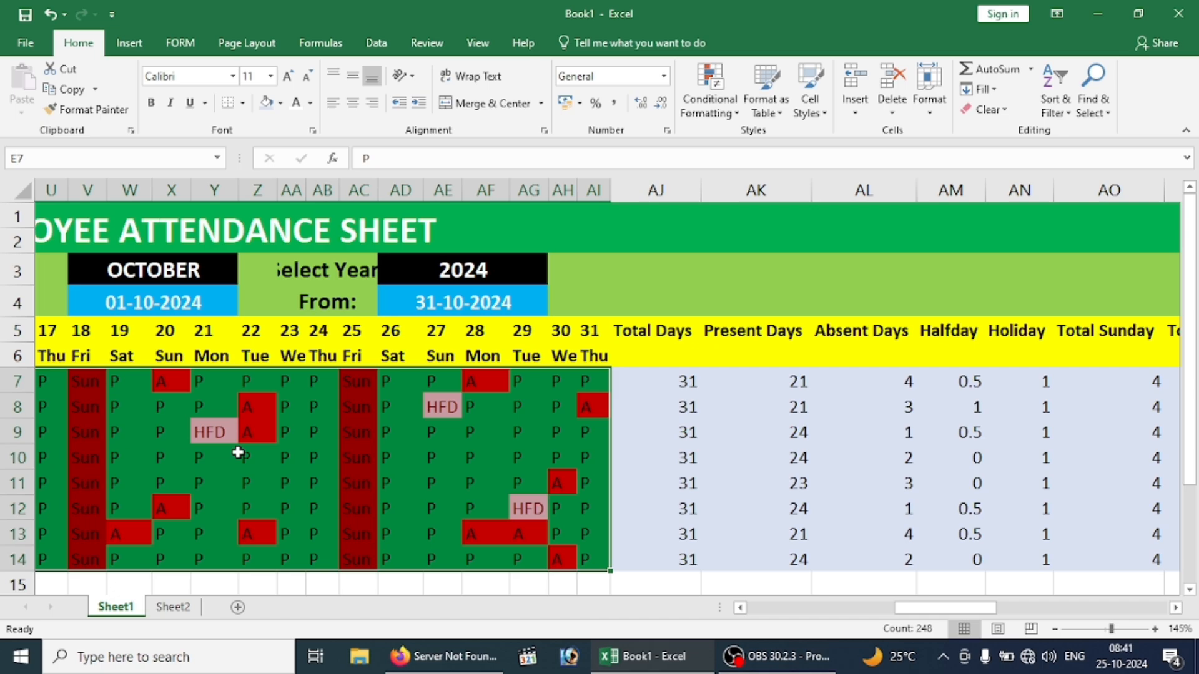
# Examine the summary columns from Total Days to Total Work Days and the last daily marks for October.
pyautogui.click(788, 443)
pyautogui.press('Right')
pyautogui.press('Right')
pyautogui.press('Right')
pyautogui.press('Right')
pyautogui.press('Right')
pyautogui.press('Right')
pyautogui.press('Right')
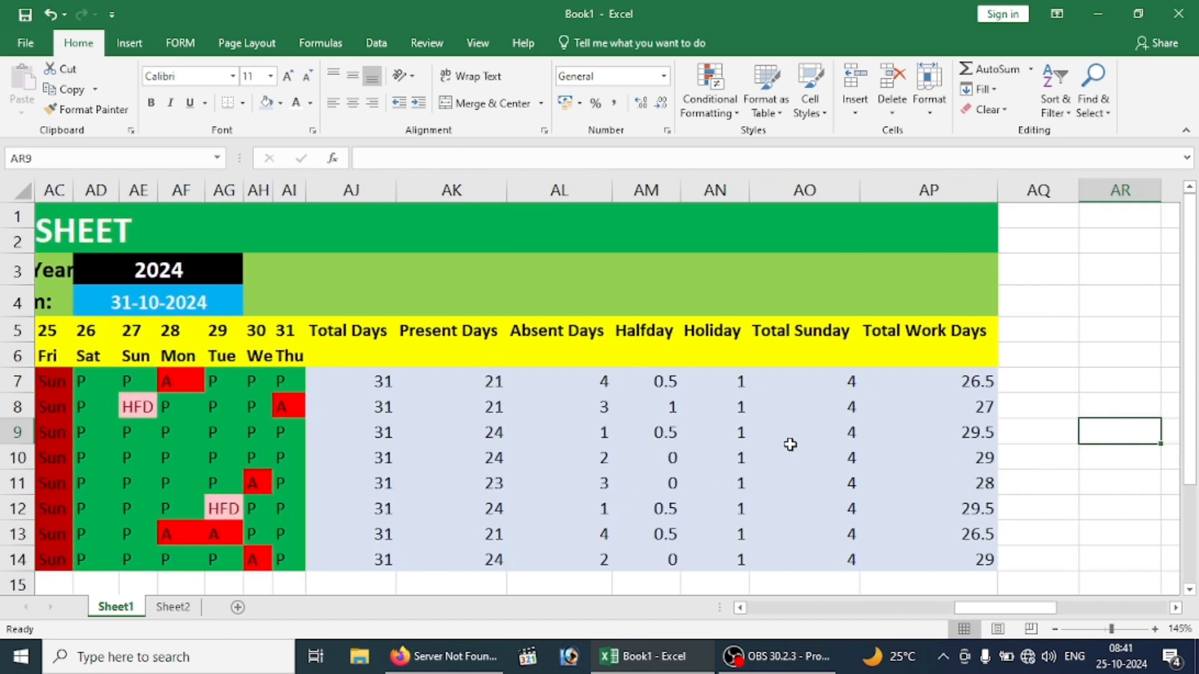
pyautogui.press('Left')
pyautogui.press('Left')
pyautogui.press('Left')
pyautogui.press('Left')
pyautogui.press('Left')
pyautogui.press('Left')
pyautogui.press('Left')
pyautogui.press('Left')
pyautogui.press('Left')
pyautogui.press('Left')
pyautogui.press('Left')
pyautogui.press('Left')
pyautogui.press('Left')
pyautogui.press('Left')
pyautogui.press('Left')
pyautogui.press('Left')
pyautogui.press('Left')
pyautogui.press('Left')
pyautogui.press('Left')
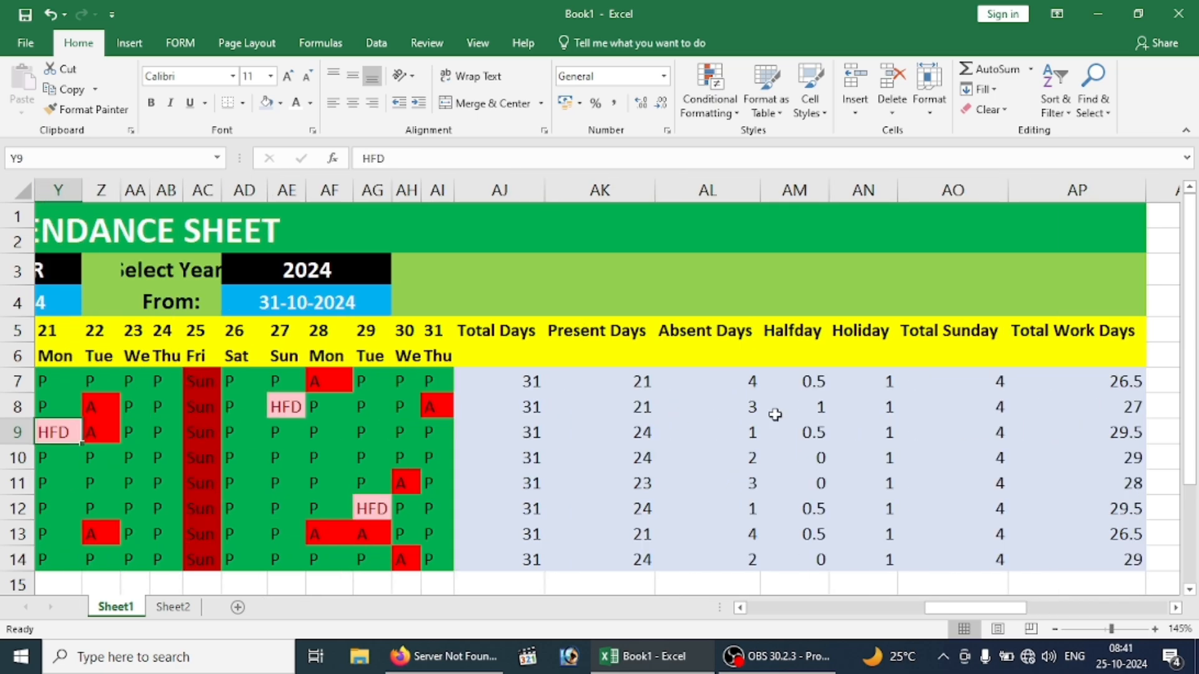
pyautogui.click(417, 382)
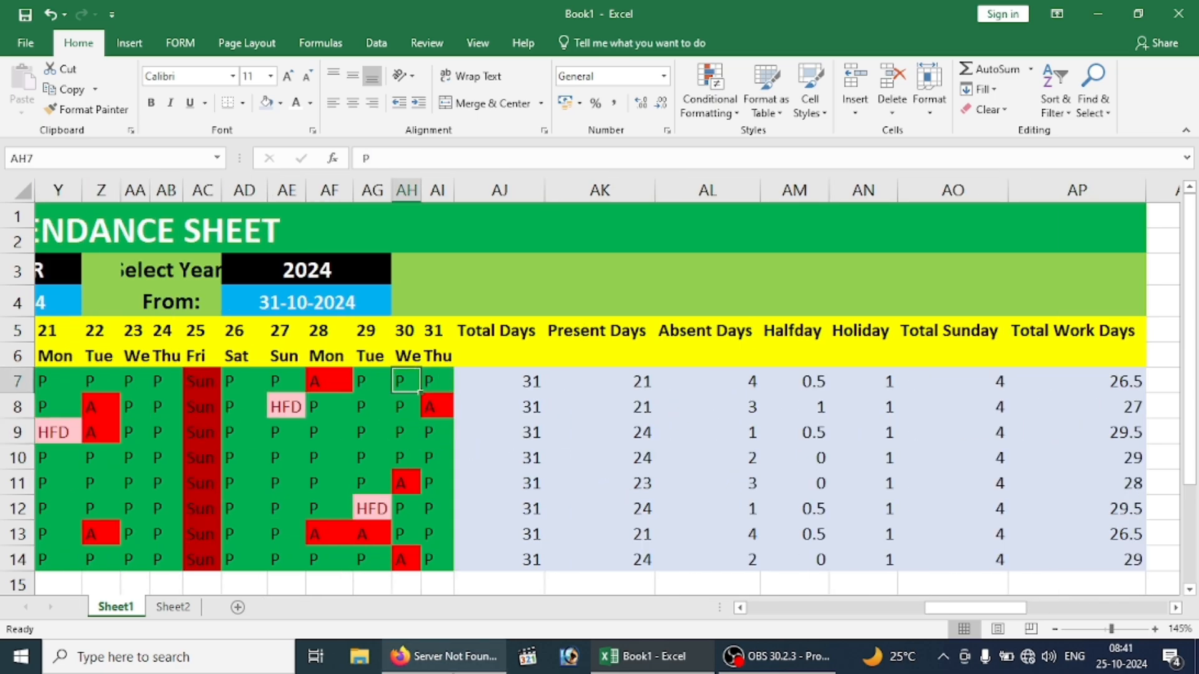
pyautogui.moveTo(444, 656)
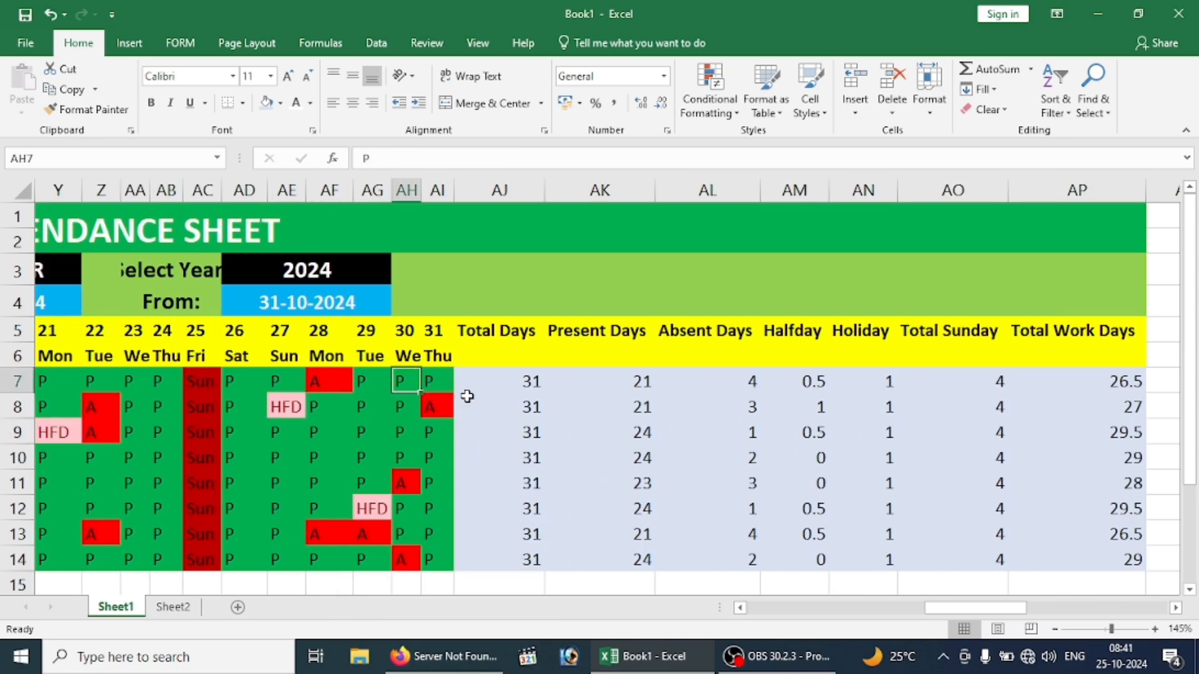
# Change the 30 October mark in AH7 to A and check row 7's Absent Days and Total Sunday formulas.
pyautogui.write('A')
pyautogui.press('Return')
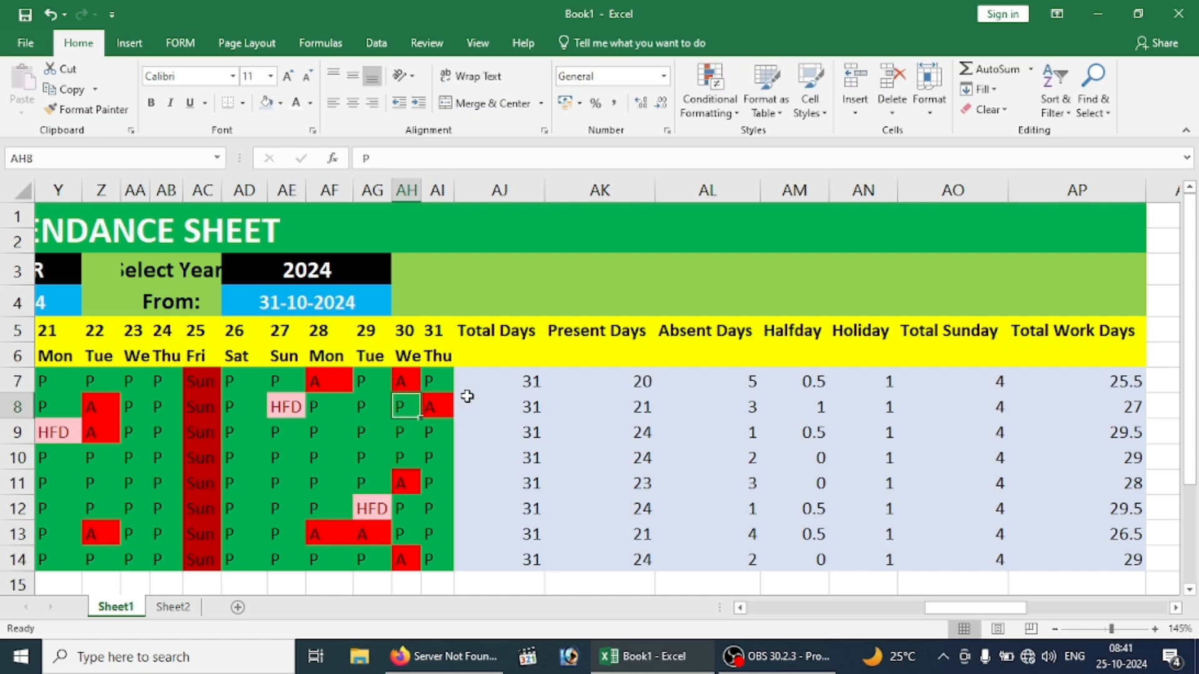
pyautogui.click(713, 385)
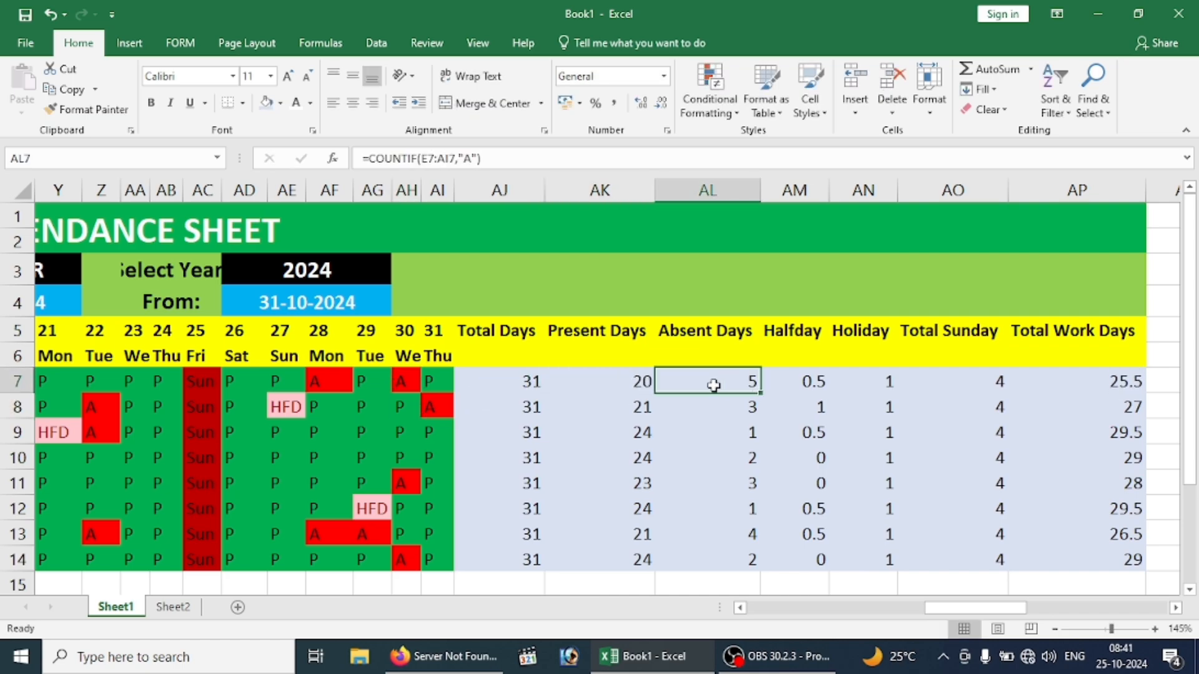
pyautogui.click(997, 385)
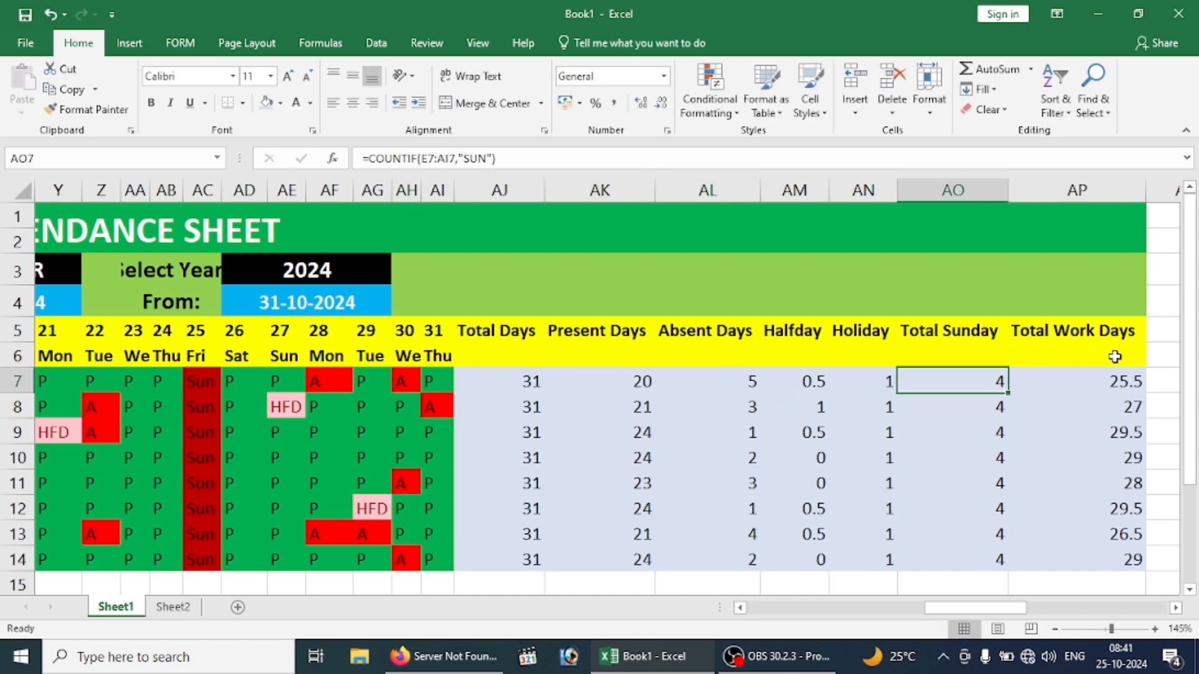
# Set the 30 October mark in AH7 back to P.
pyautogui.click(412, 388)
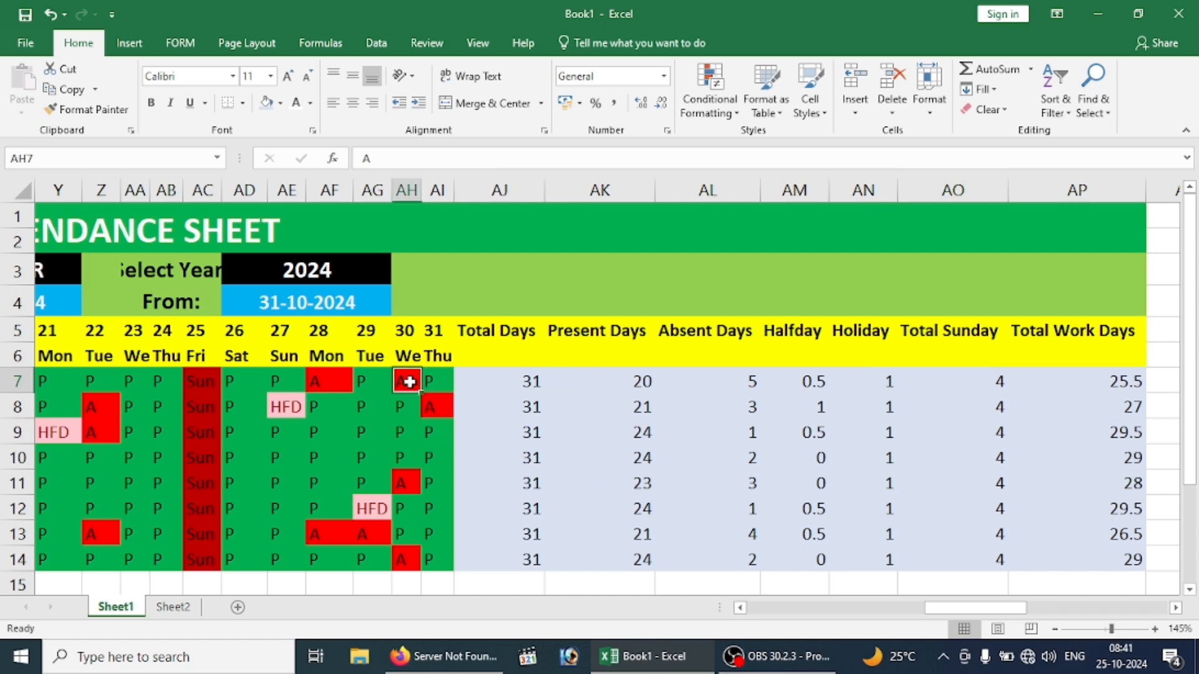
pyautogui.write('P')
pyautogui.press('Return')
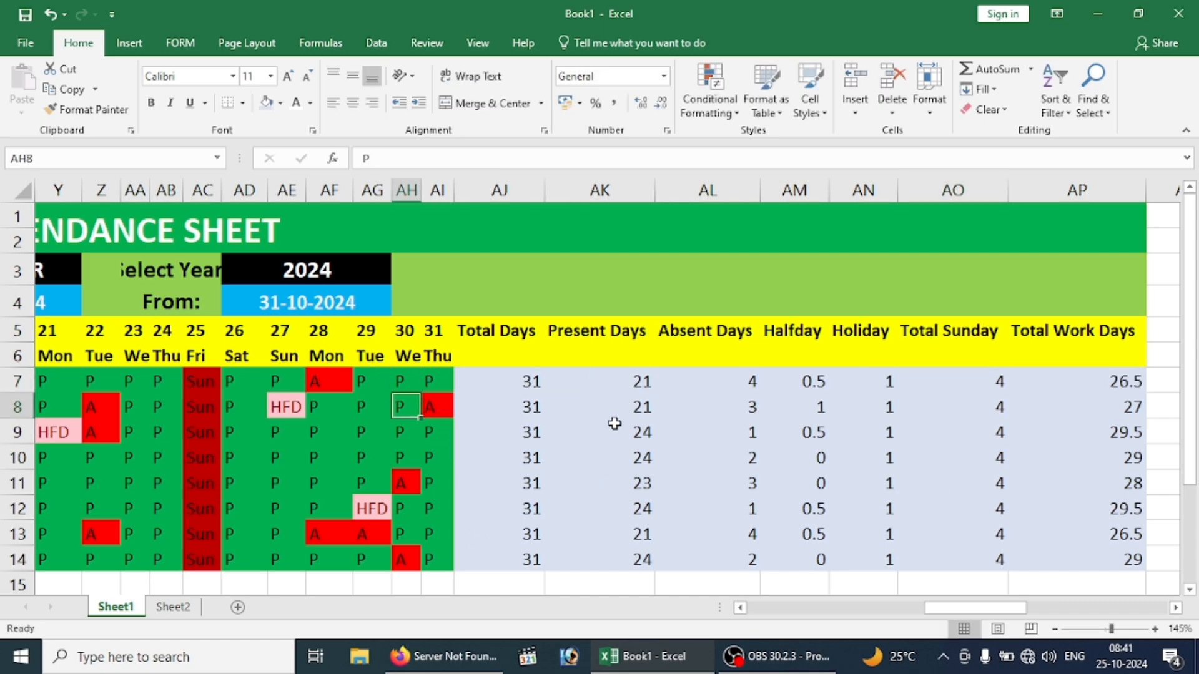
# Widen column AC enough to fit the Select Year label in row 3.
pyautogui.press('Left')
pyautogui.press('Left')
pyautogui.press('Left')
pyautogui.press('Left')
pyautogui.press('Left')
pyautogui.press('Left')
pyautogui.press('Left')
pyautogui.press('Left')
pyautogui.press('Left')
pyautogui.press('Left')
pyautogui.press('Left')
pyautogui.press('Left')
pyautogui.press('Left')
pyautogui.press('Left')
pyautogui.press('Left')
pyautogui.press('Left')
pyautogui.press('Left')
pyautogui.press('Left')
pyautogui.press('Left')
pyautogui.press('Left')
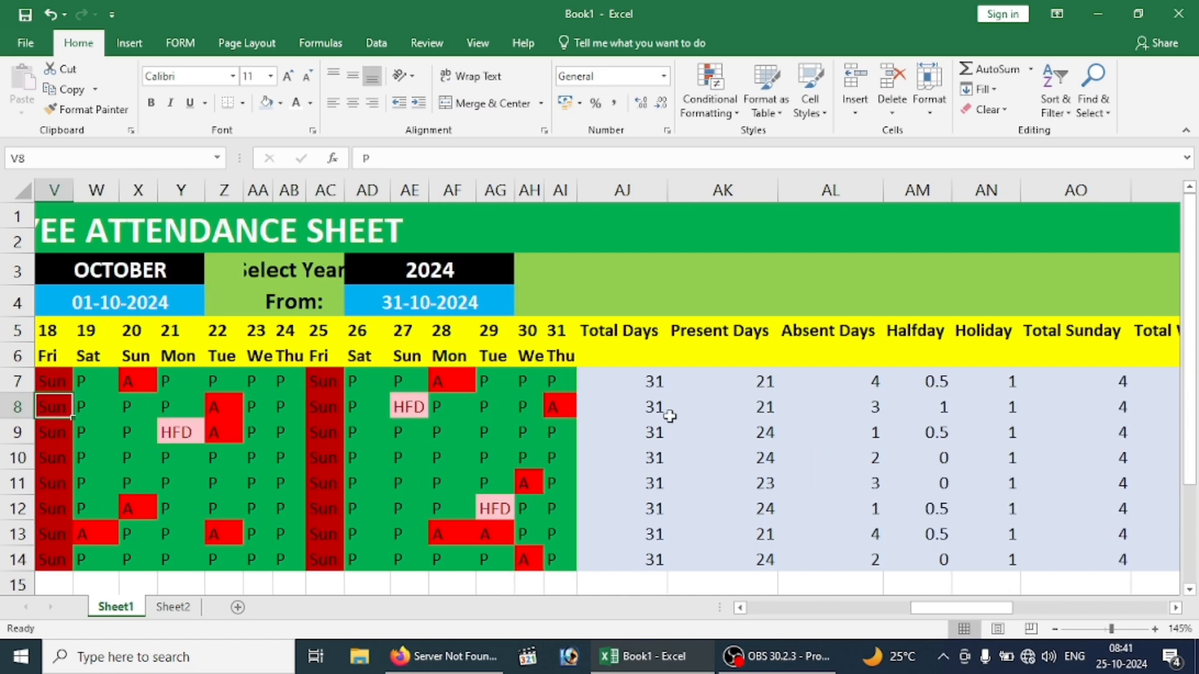
pyautogui.press('Left')
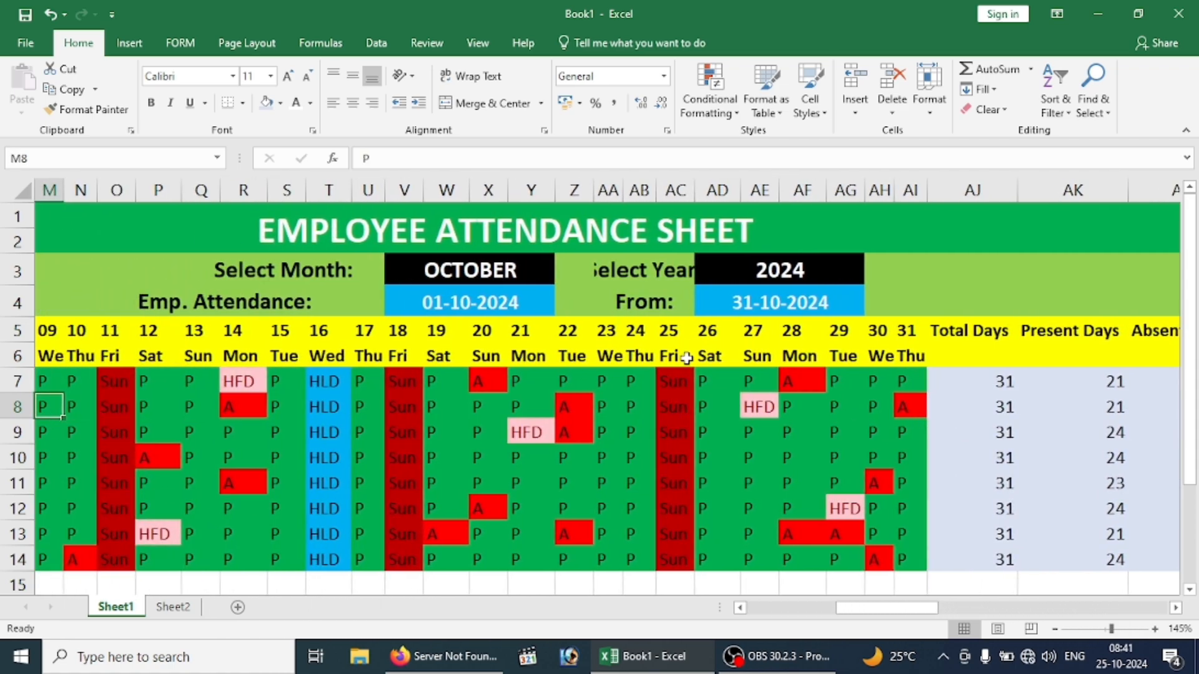
pyautogui.click(641, 270)
pyautogui.moveTo(695, 192); pyautogui.dragTo(710, 193)
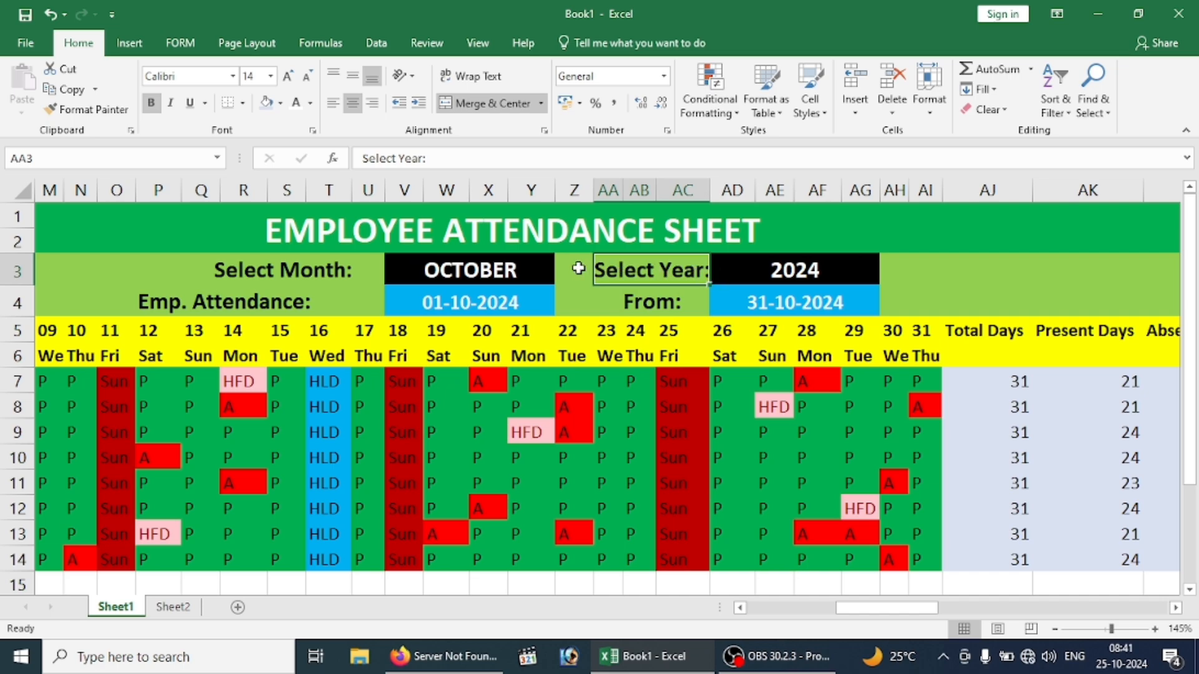
# Merge and center the Select Year label across Z3:AC3.
pyautogui.moveTo(578, 269); pyautogui.dragTo(616, 268)
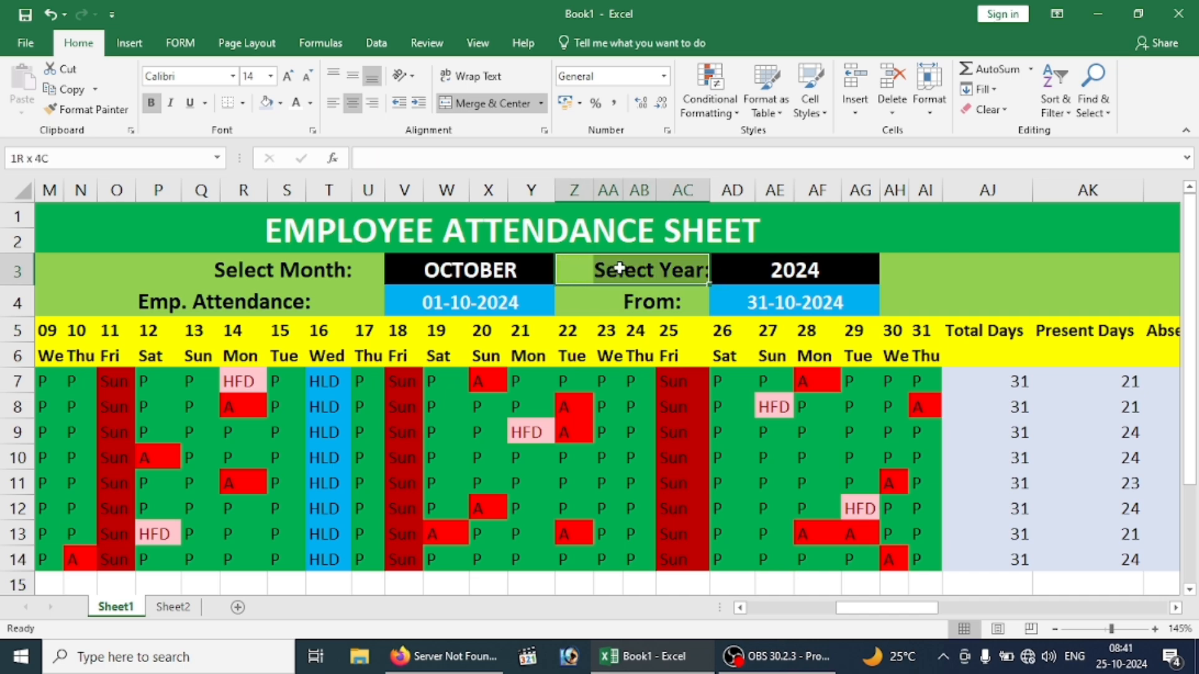
pyautogui.click(474, 107)
pyautogui.click(664, 315)
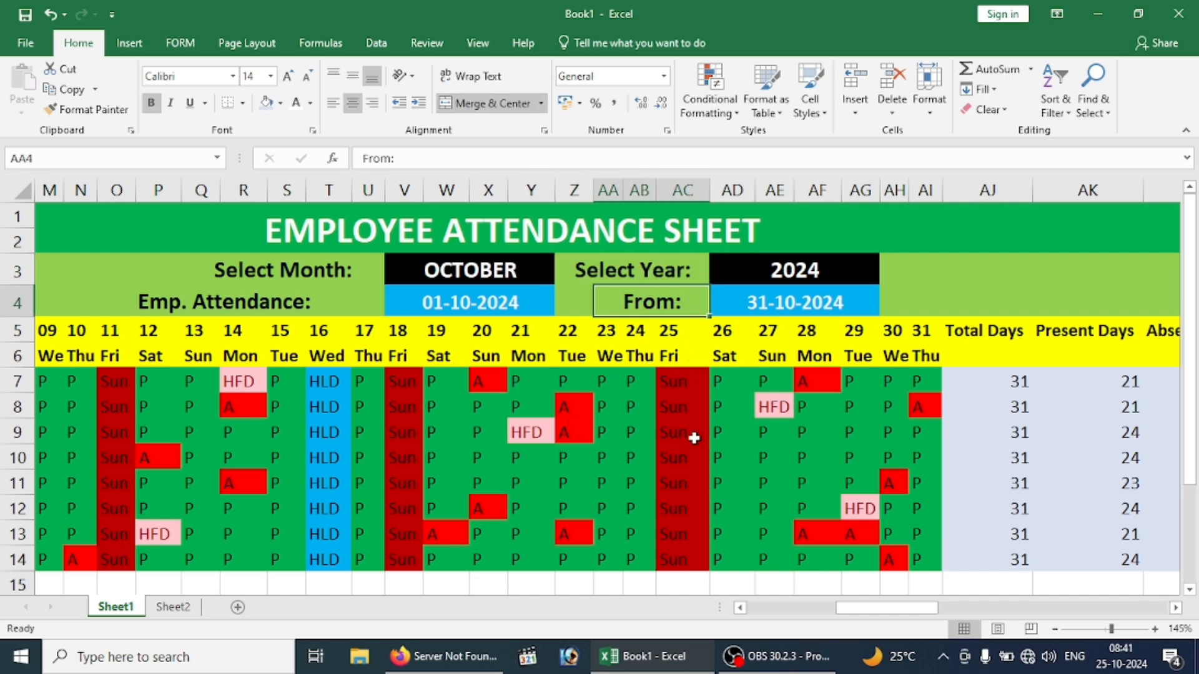
# Apply All Borders to the attendance table range A5:AP14.
pyautogui.click(509, 313)
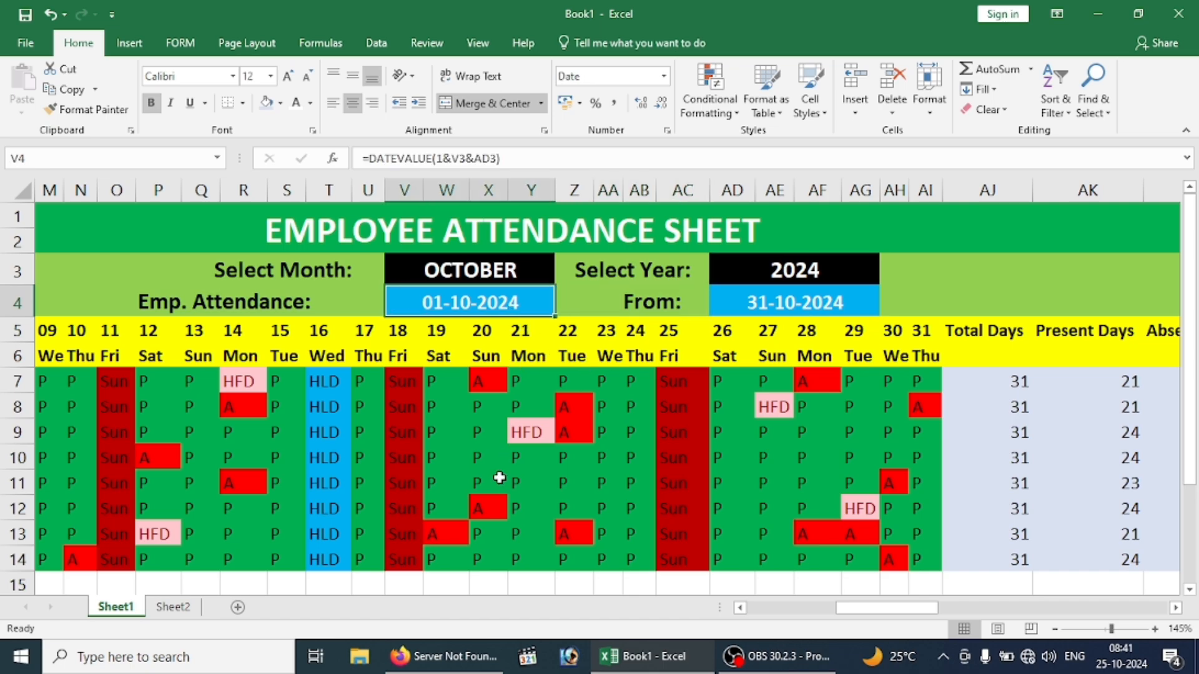
pyautogui.click(315, 231)
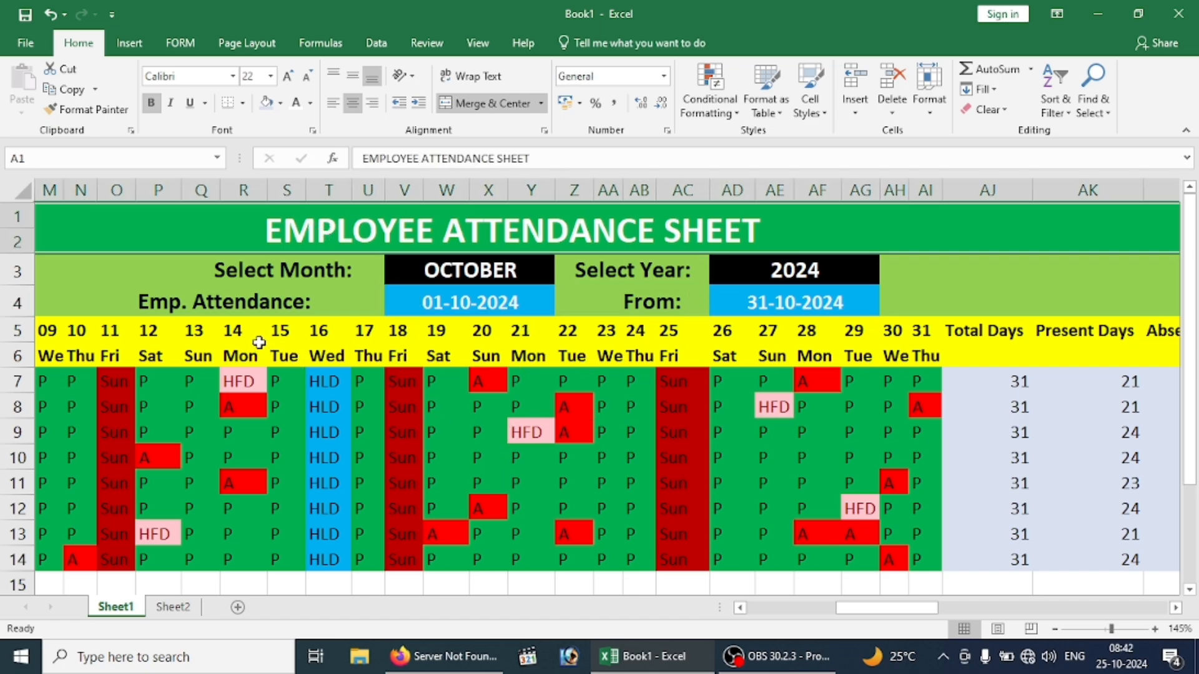
pyautogui.hscroll(-5, 258, 343)
pyautogui.moveTo(72, 329); pyautogui.dragTo(1169, 547)
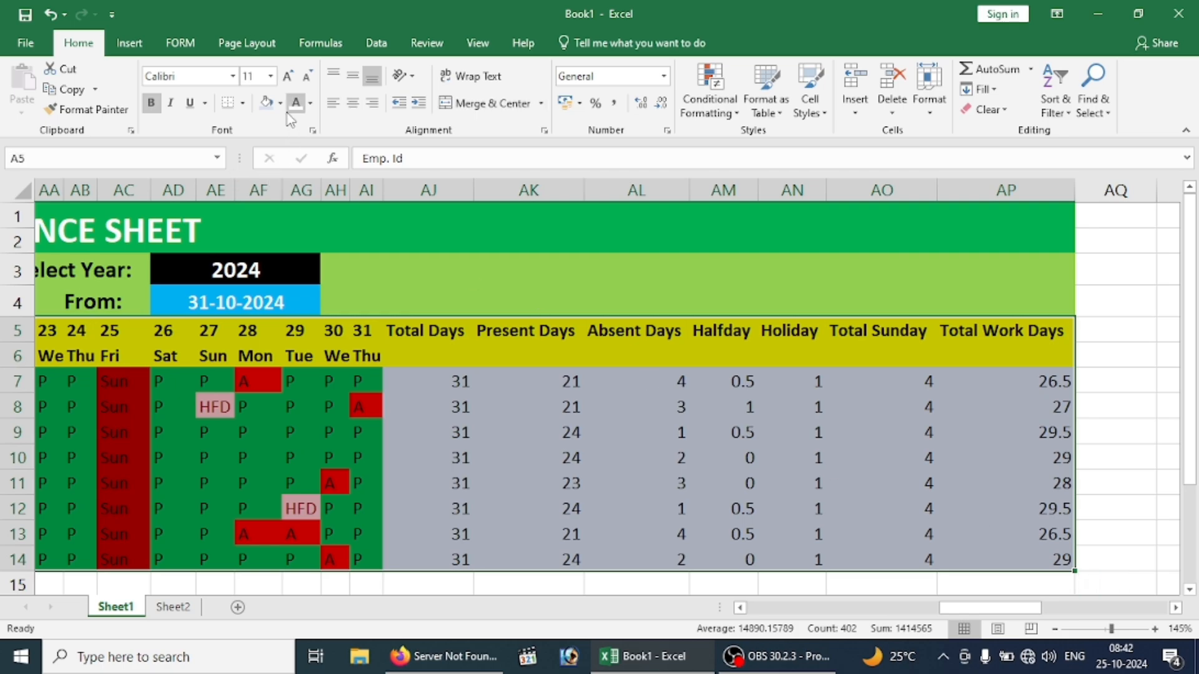
pyautogui.click(242, 103)
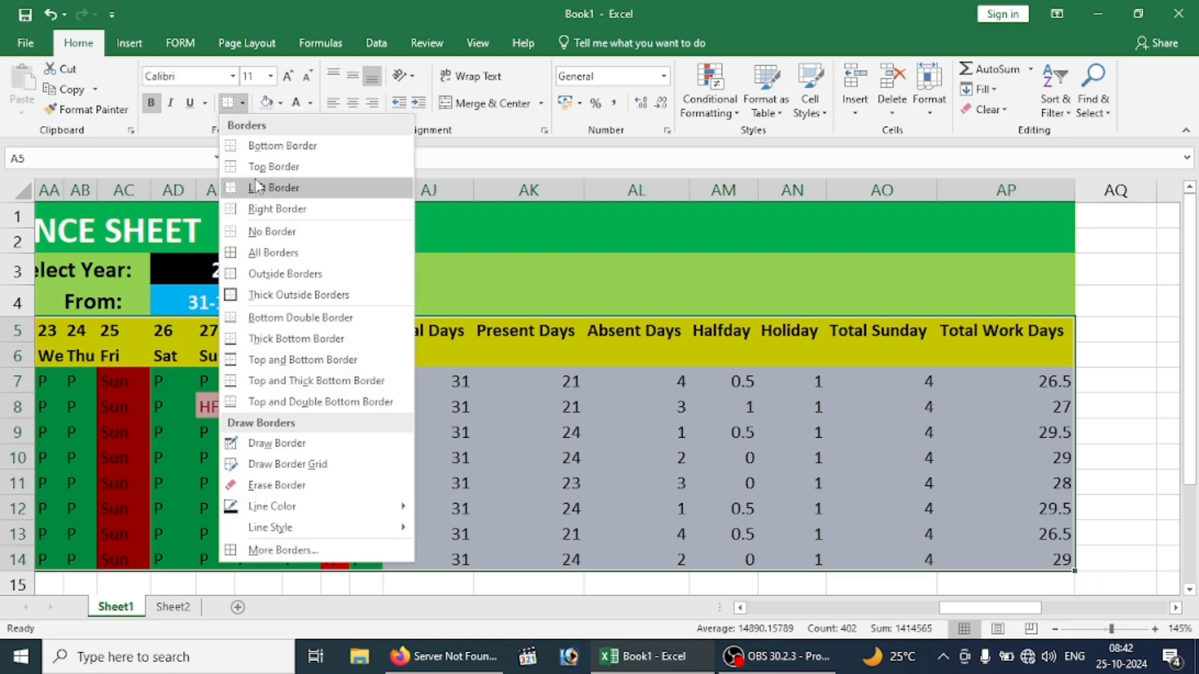
pyautogui.click(257, 252)
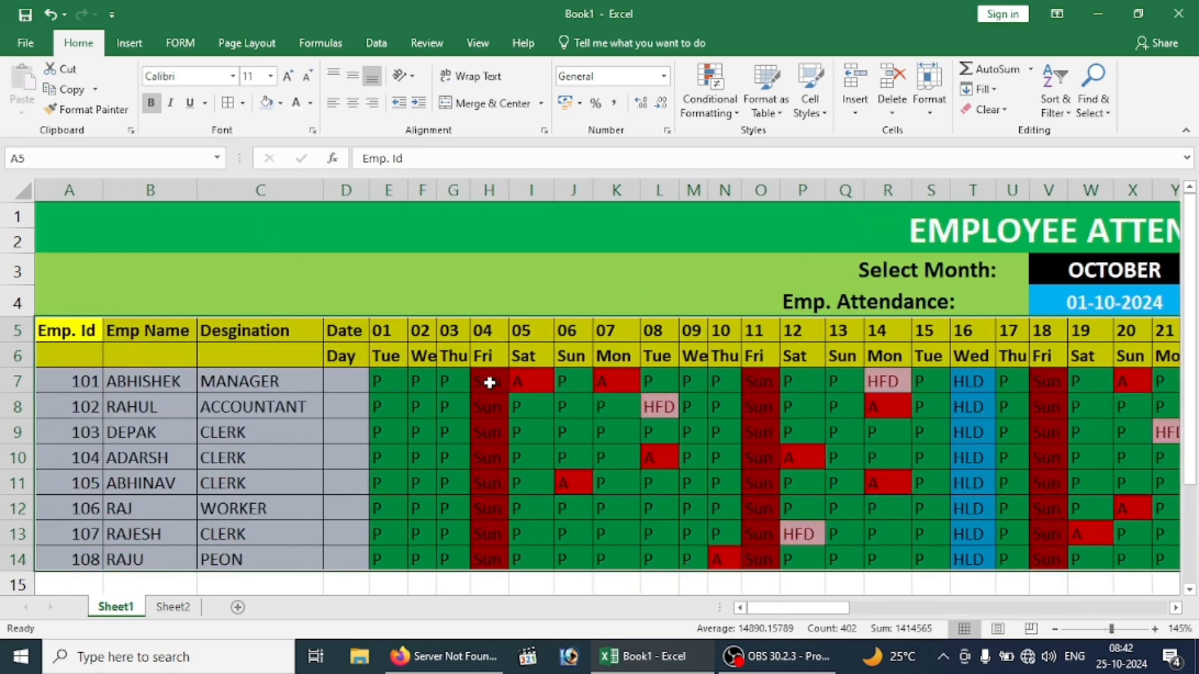
# Merge and center the Emp. Id, Emp Name and Desgination headers each over rows 5 and 6, aligned to the vertical middle.
pyautogui.click(293, 370)
pyautogui.moveTo(74, 335); pyautogui.dragTo(138, 348)
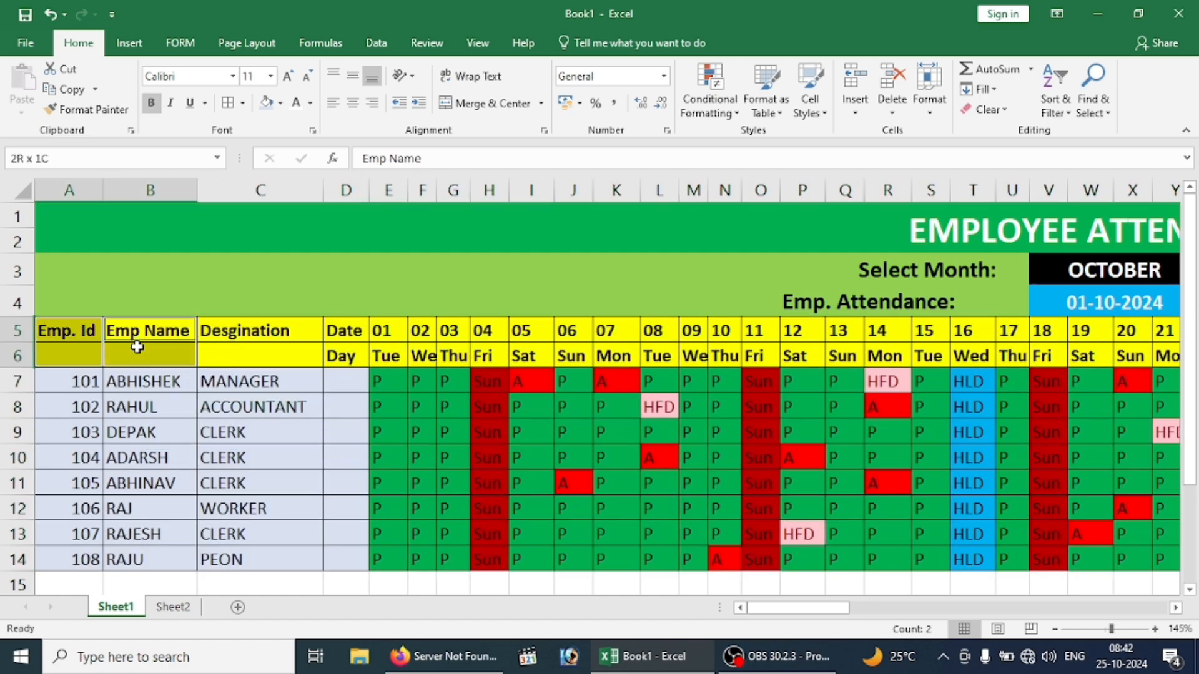
pyautogui.moveTo(240, 332); pyautogui.dragTo(243, 353)
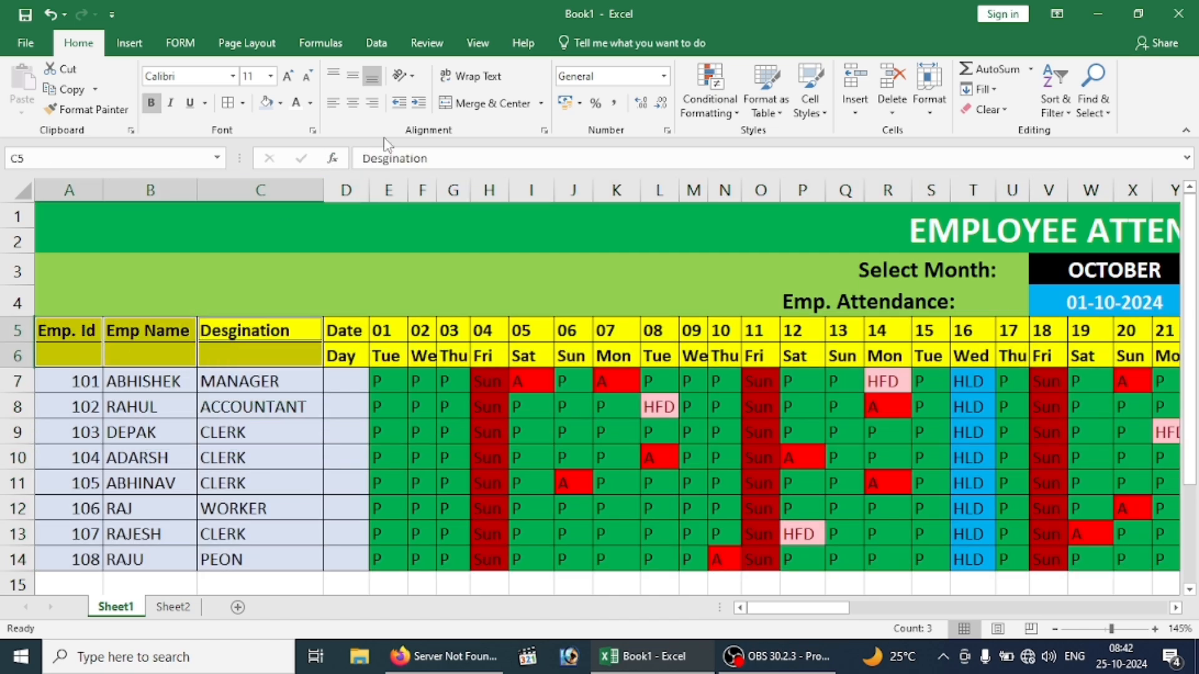
pyautogui.click(477, 104)
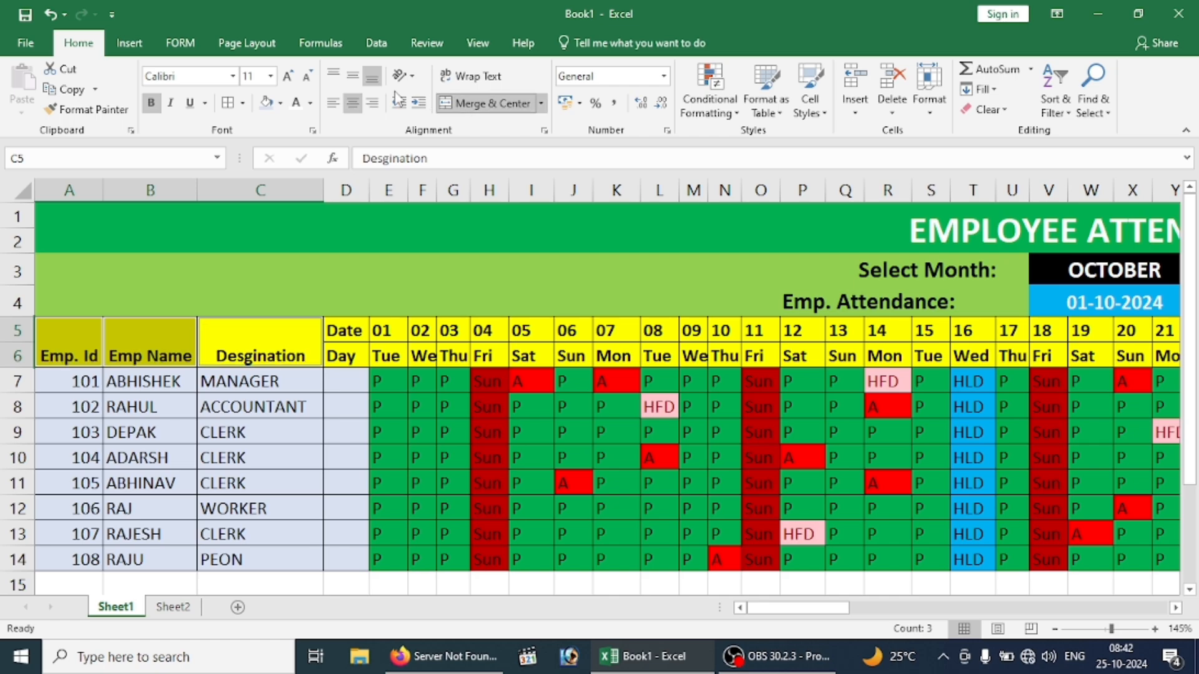
pyautogui.click(353, 78)
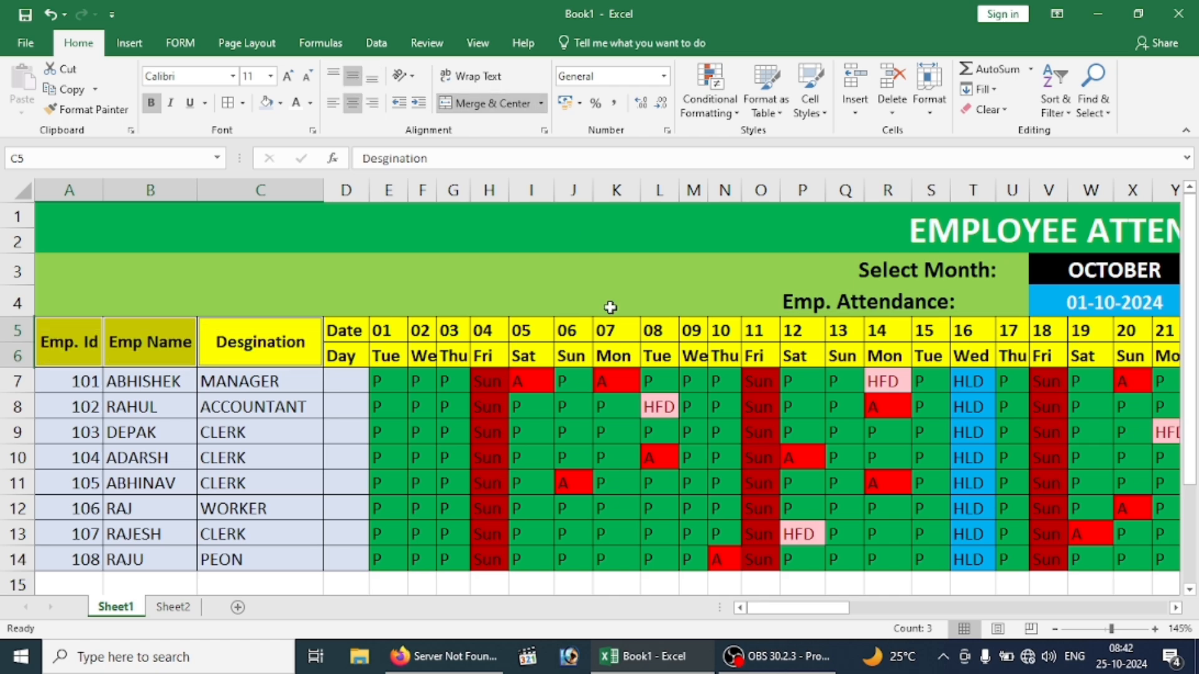
# Merge and center each summary header from Total Days to Total Work Days over rows 5 and 6, aligned to the vertical middle.
pyautogui.click(336, 356)
pyautogui.press('Right')
pyautogui.press('Right')
pyautogui.press('Right')
pyautogui.press('Right')
pyautogui.press('Right')
pyautogui.press('Right')
pyautogui.press('Right')
pyautogui.press('Right')
pyautogui.press('Right')
pyautogui.press('Right')
pyautogui.press('Right')
pyautogui.press('Right')
pyautogui.press('Right')
pyautogui.press('Right')
pyautogui.press('Right')
pyautogui.press('Right')
pyautogui.press('Right')
pyautogui.press('Right')
pyautogui.press('Right')
pyautogui.press('Right')
pyautogui.press('Right')
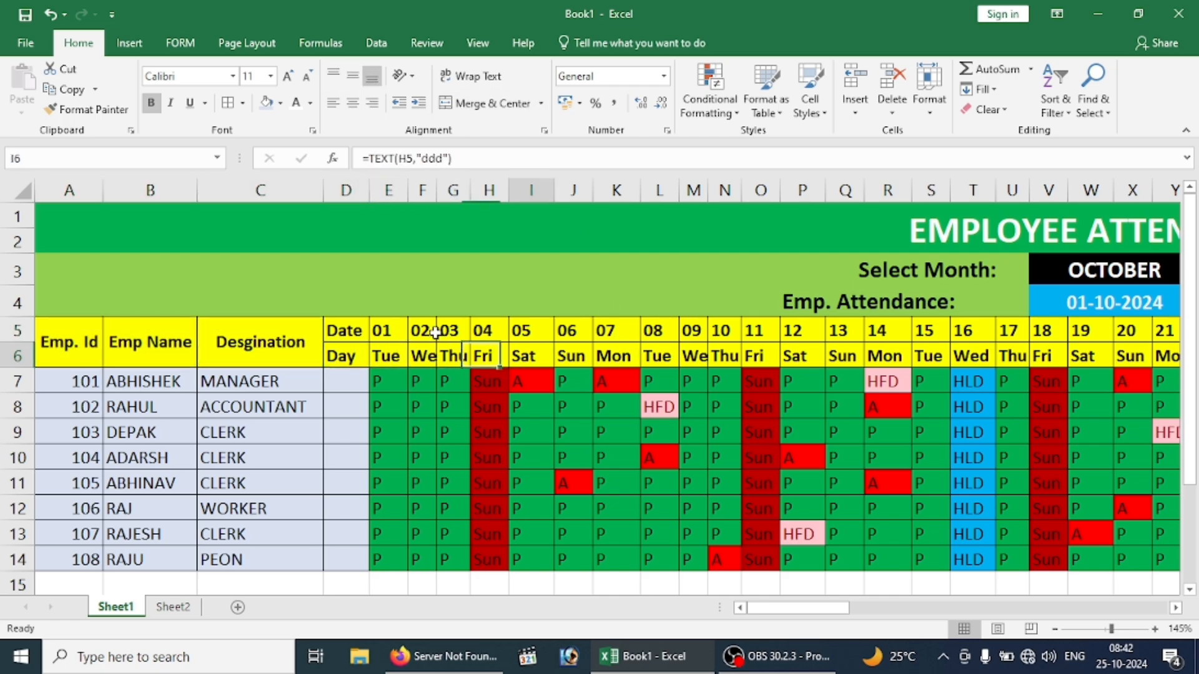
pyautogui.press('Right')
pyautogui.press('Right')
pyautogui.press('Right')
pyautogui.press('Right')
pyautogui.press('Right')
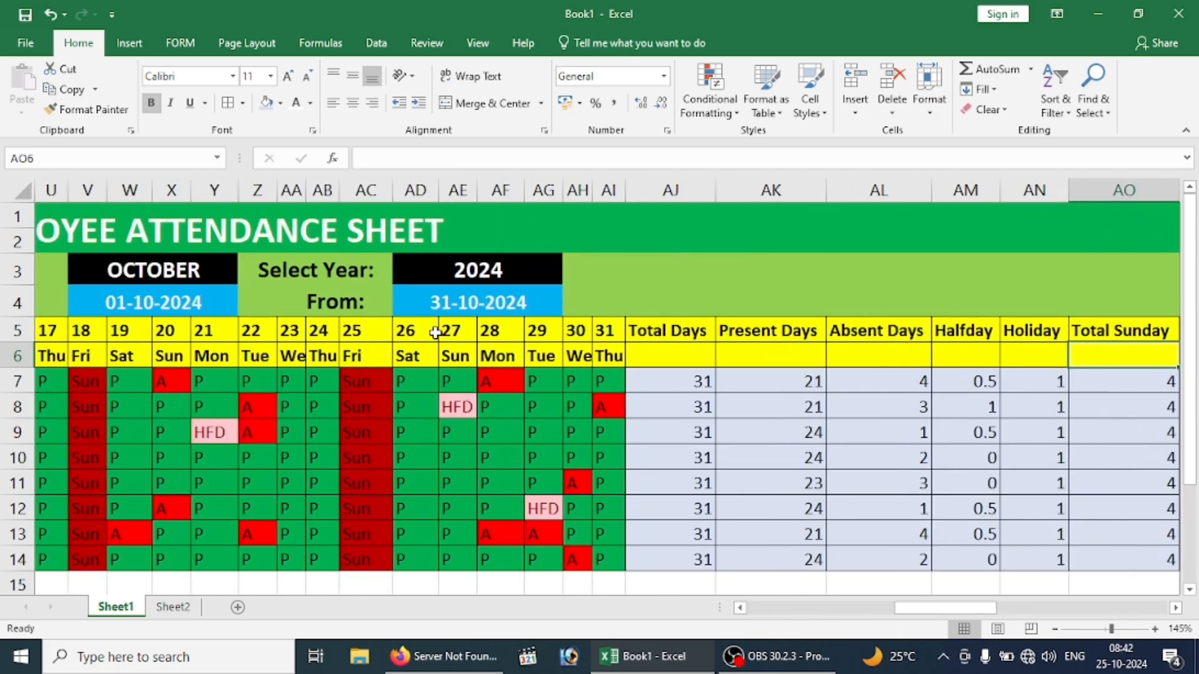
pyautogui.moveTo(670, 332); pyautogui.dragTo(673, 352)
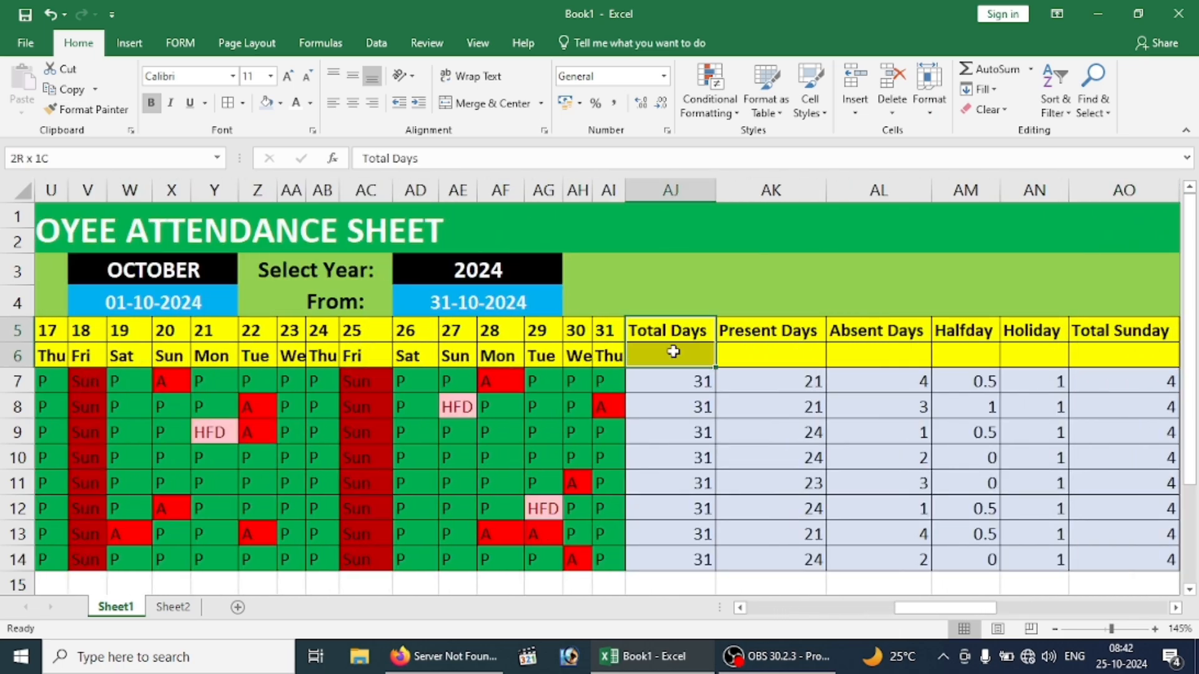
pyautogui.keyDown('ctrl'); pyautogui.moveTo(745, 332); pyautogui.dragTo(749, 346); pyautogui.keyUp('ctrl')
pyautogui.keyDown('ctrl'); pyautogui.moveTo(856, 331); pyautogui.dragTo(861, 349); pyautogui.keyUp('ctrl')
pyautogui.keyDown('ctrl'); pyautogui.moveTo(958, 331); pyautogui.dragTo(1043, 360); pyautogui.keyUp('ctrl')
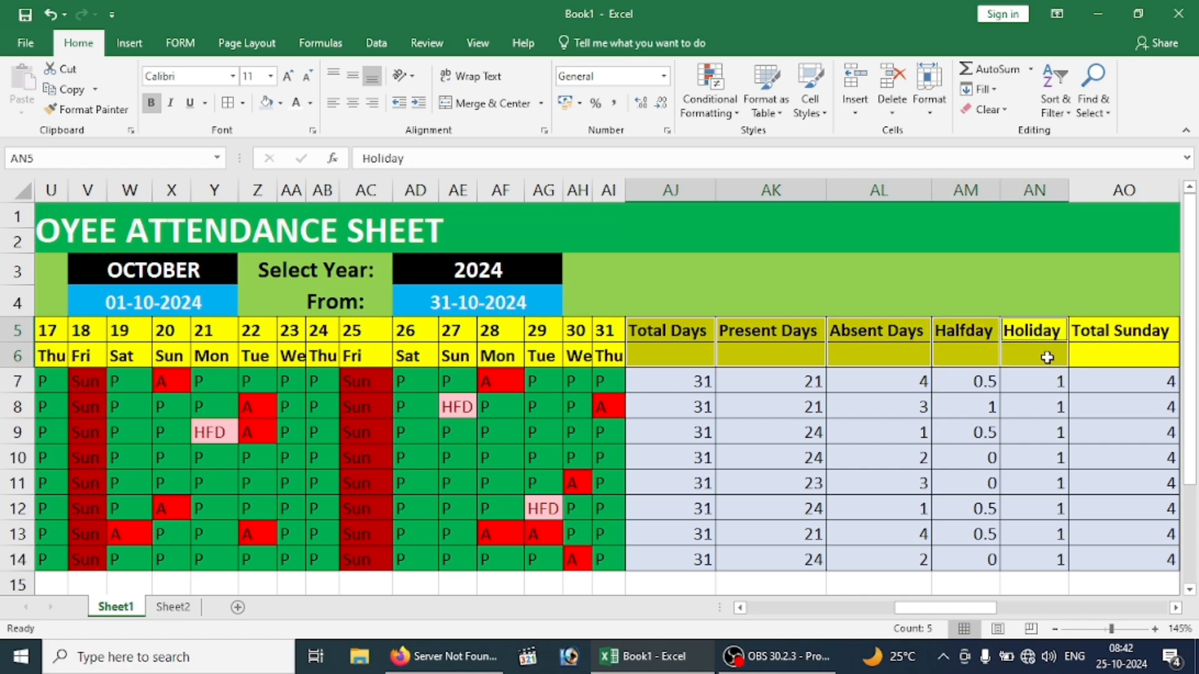
pyautogui.keyDown('ctrl'); pyautogui.moveTo(1102, 331); pyautogui.dragTo(1111, 350); pyautogui.keyUp('ctrl')
pyautogui.moveTo(984, 614); pyautogui.dragTo(1036, 616)
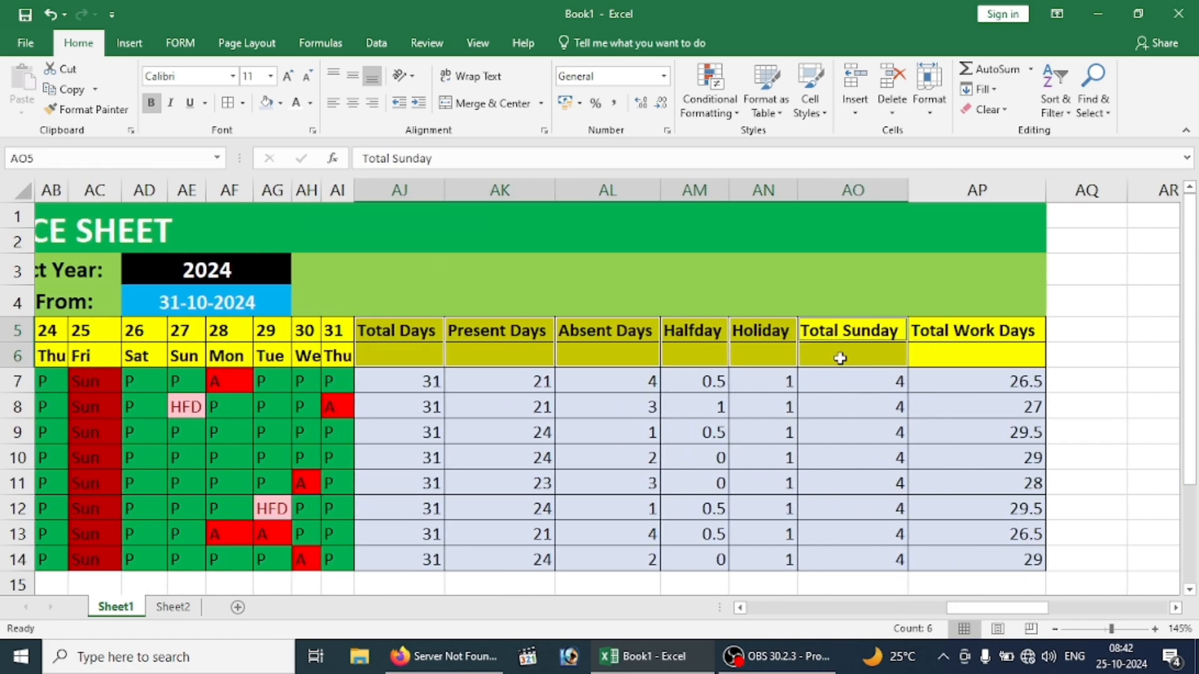
pyautogui.keyDown('ctrl'); pyautogui.moveTo(957, 331); pyautogui.dragTo(961, 352); pyautogui.keyUp('ctrl')
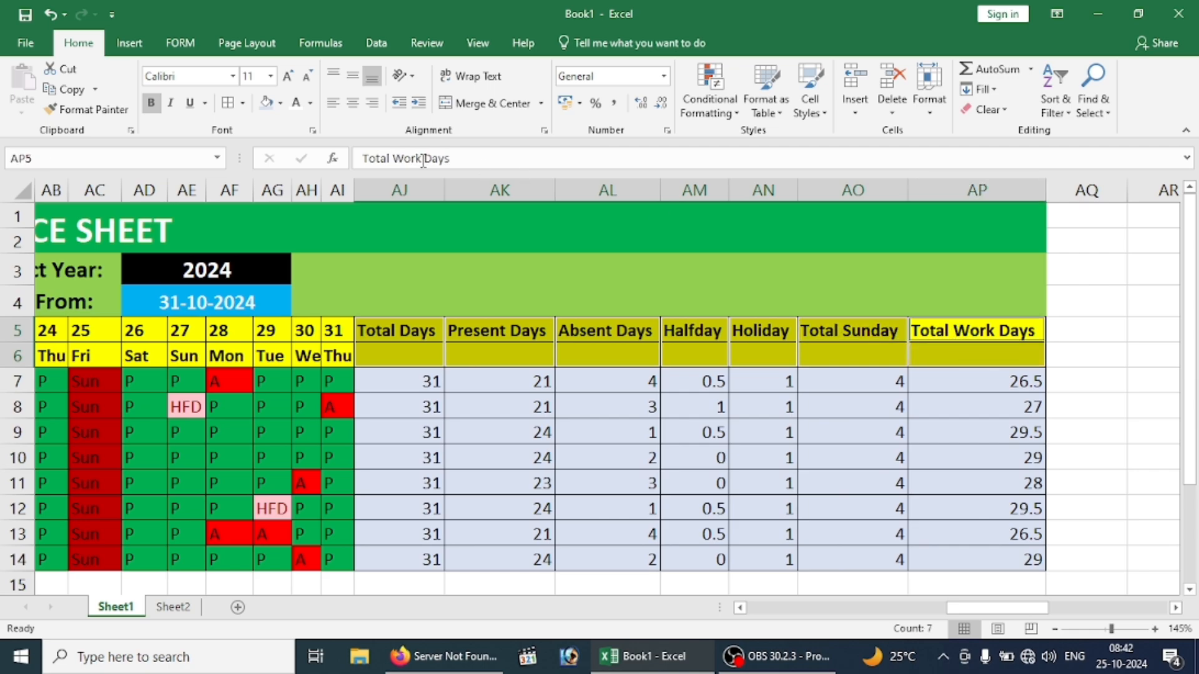
pyautogui.click(470, 103)
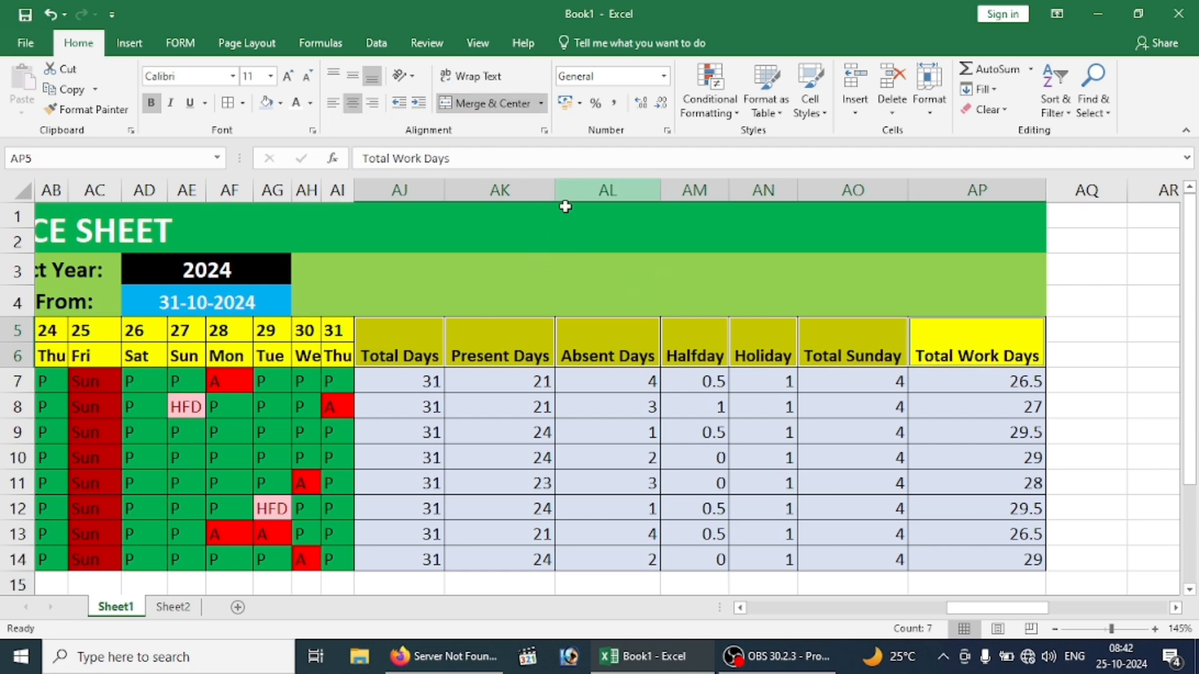
pyautogui.click(360, 80)
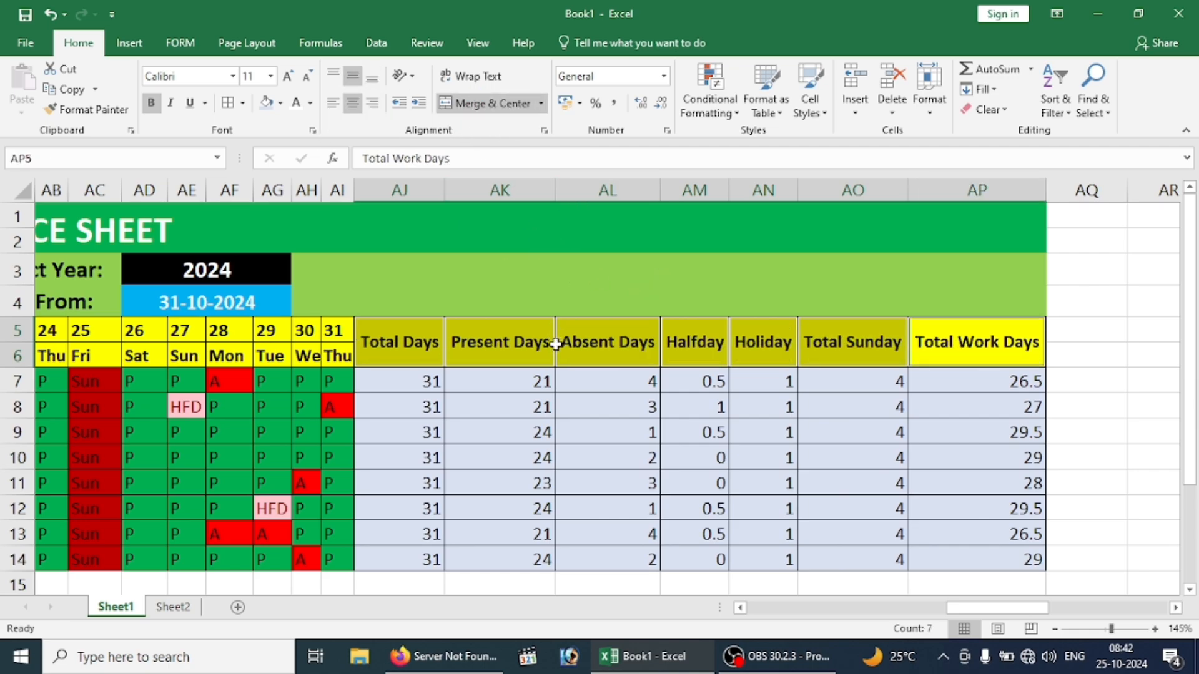
pyautogui.click(459, 358)
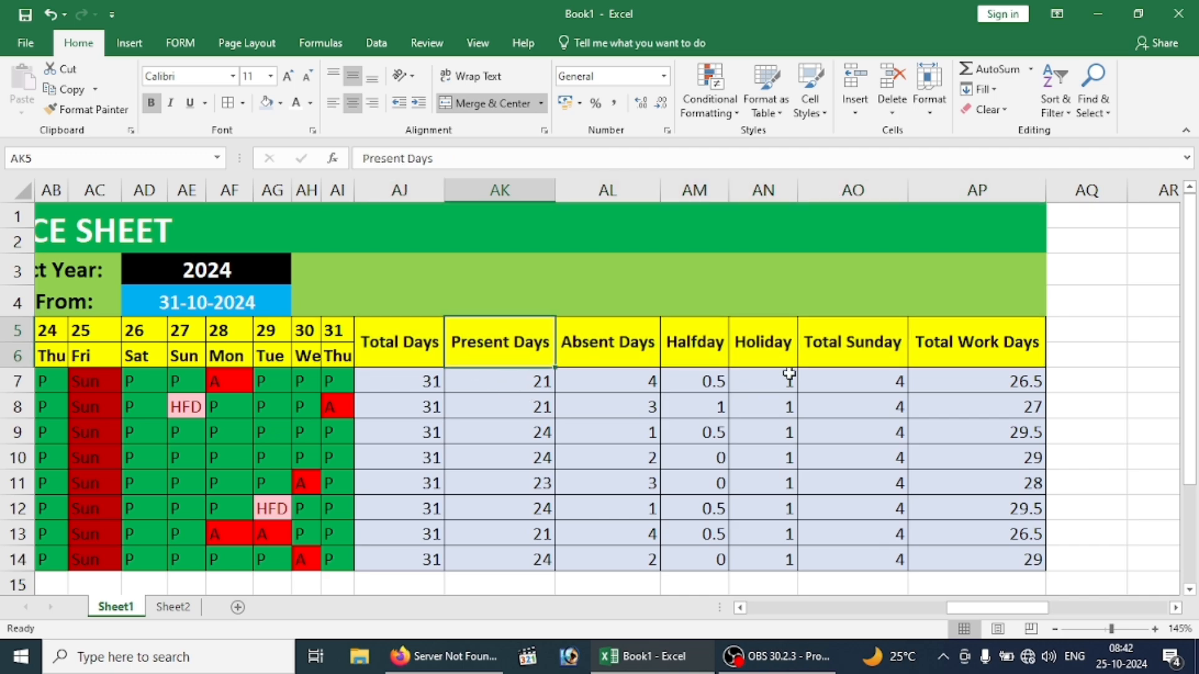
# AutoFit the column widths of the whole attendance table A5:AP14.
pyautogui.press('Left')
pyautogui.press('Left')
pyautogui.press('Left')
pyautogui.press('Left')
pyautogui.press('Left')
pyautogui.press('Left')
pyautogui.press('Left')
pyautogui.press('Left')
pyautogui.press('Left')
pyautogui.press('Left')
pyautogui.press('Left')
pyautogui.press('Left')
pyautogui.press('Left')
pyautogui.press('Left')
pyautogui.press('Left')
pyautogui.press('Left')
pyautogui.press('Left')
pyautogui.press('Left')
pyautogui.press('Left')
pyautogui.press('Left')
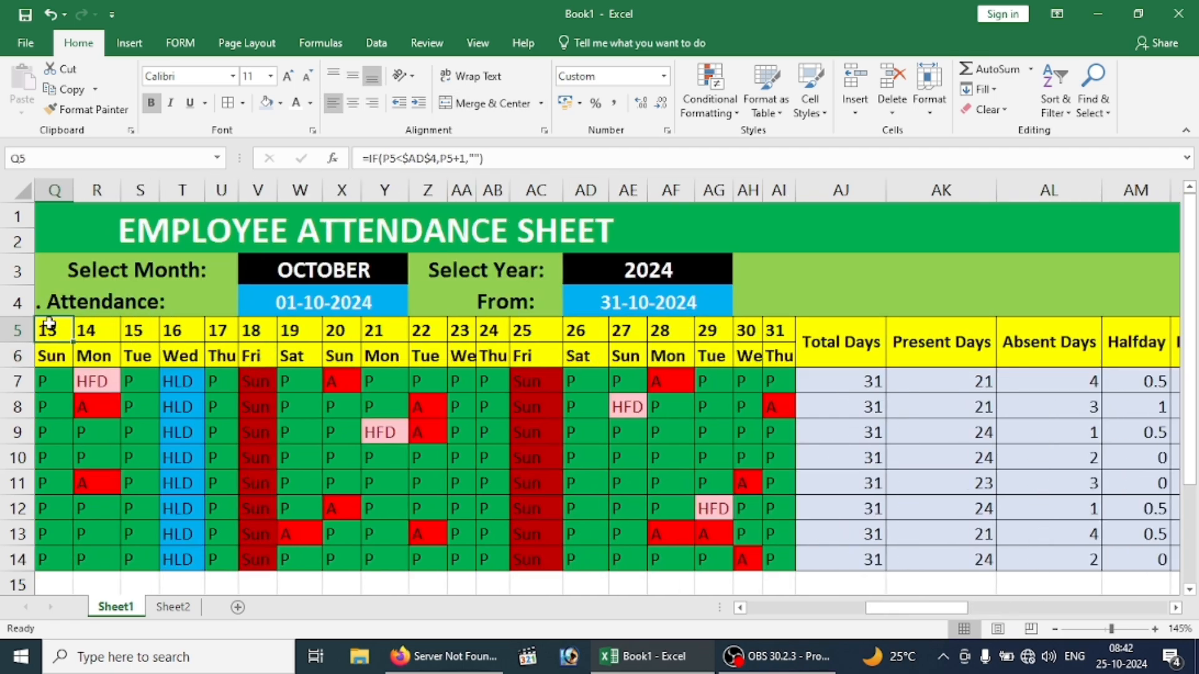
pyautogui.press('Left')
pyautogui.press('Left')
pyautogui.press('Left')
pyautogui.press('Left')
pyautogui.press('Left')
pyautogui.press('Left')
pyautogui.press('Left')
pyautogui.press('Left')
pyautogui.press('Left')
pyautogui.press('Left')
pyautogui.press('Left')
pyautogui.press('Left')
pyautogui.press('Left')
pyautogui.press('Left')
pyautogui.press('Left')
pyautogui.press('Left')
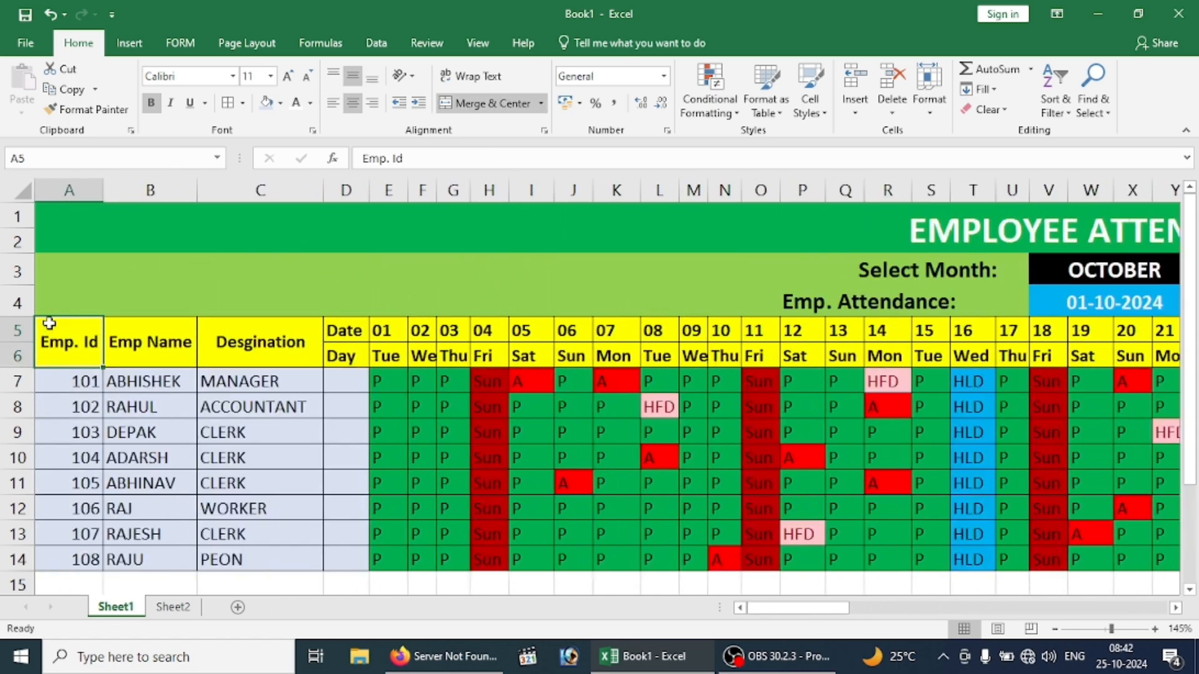
pyautogui.hotkey('ctrl', 'shift', 'Right')
pyautogui.hotkey('shift', 'Down')
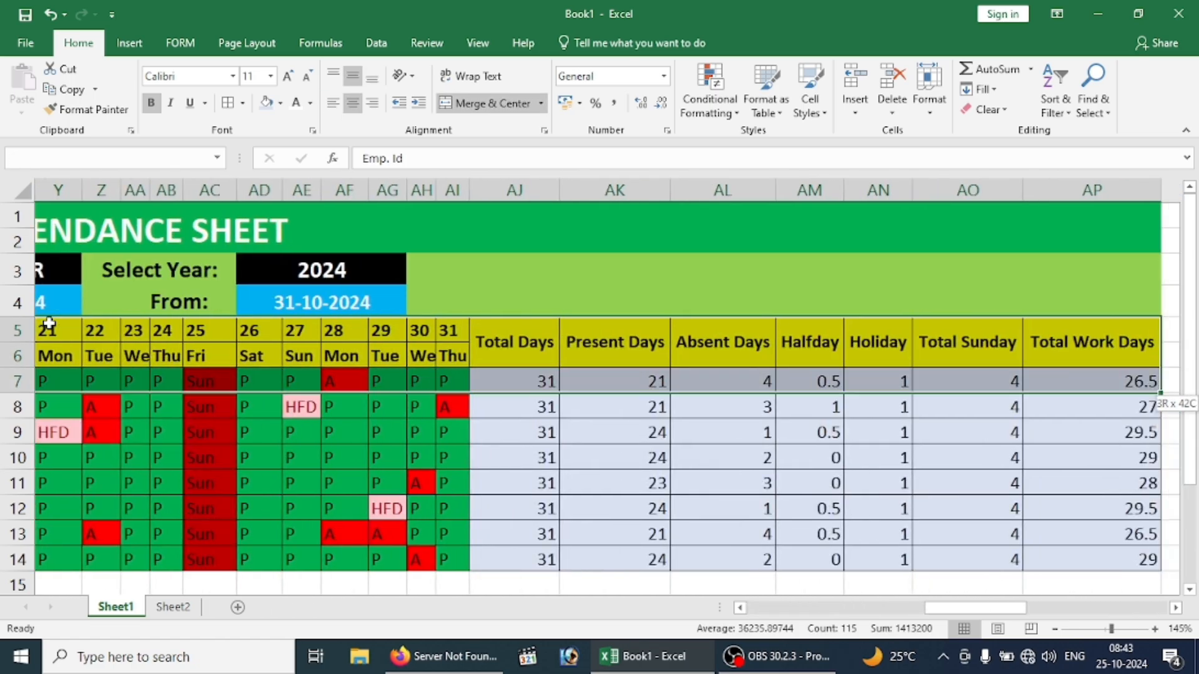
pyautogui.hotkey('ctrl', 'shift', 'Down')
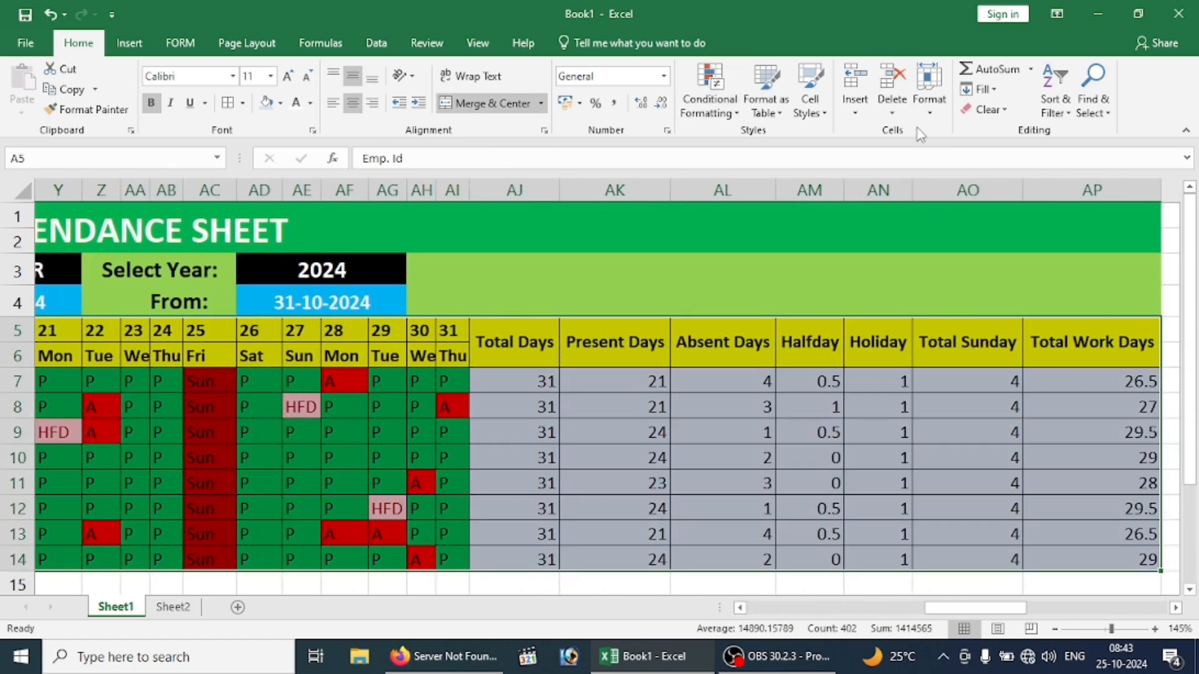
pyautogui.press('alt')
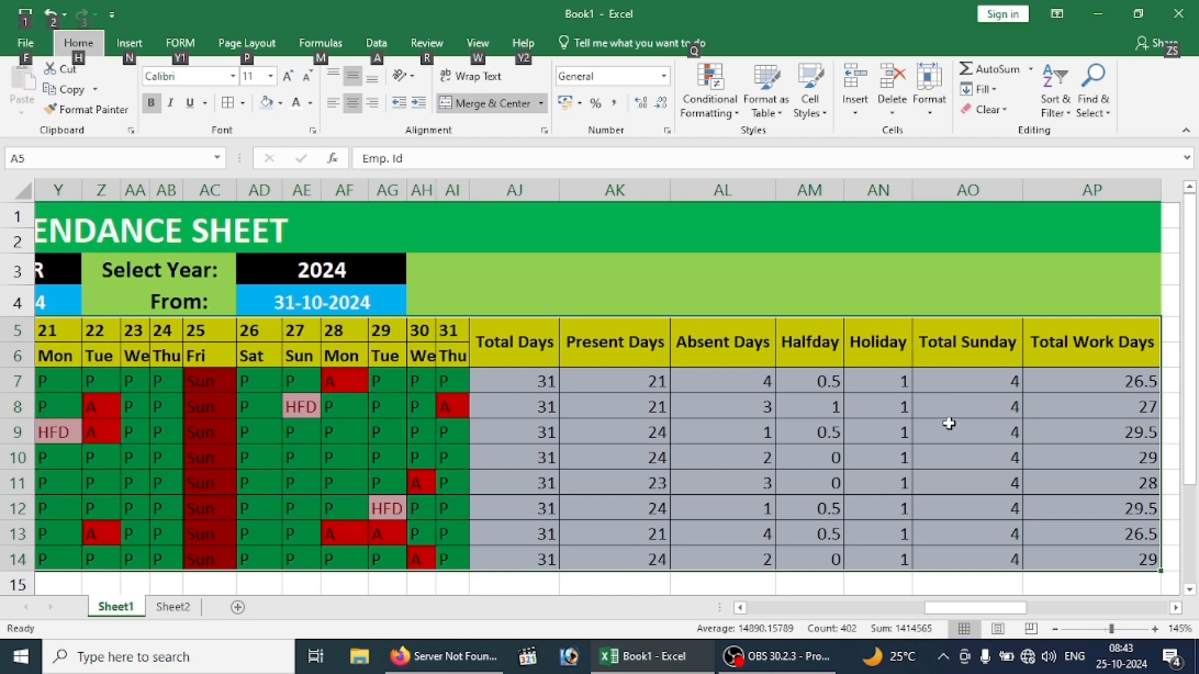
pyautogui.press('alt')
pyautogui.hotkey('alt', 'h')
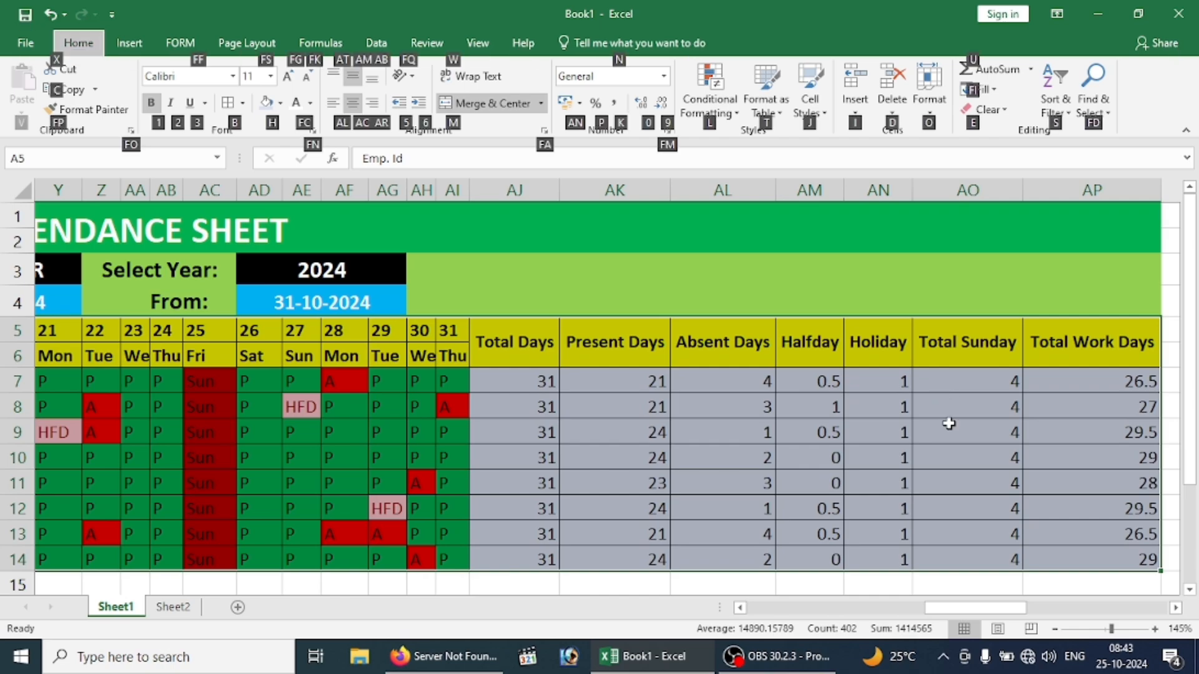
pyautogui.press('o')
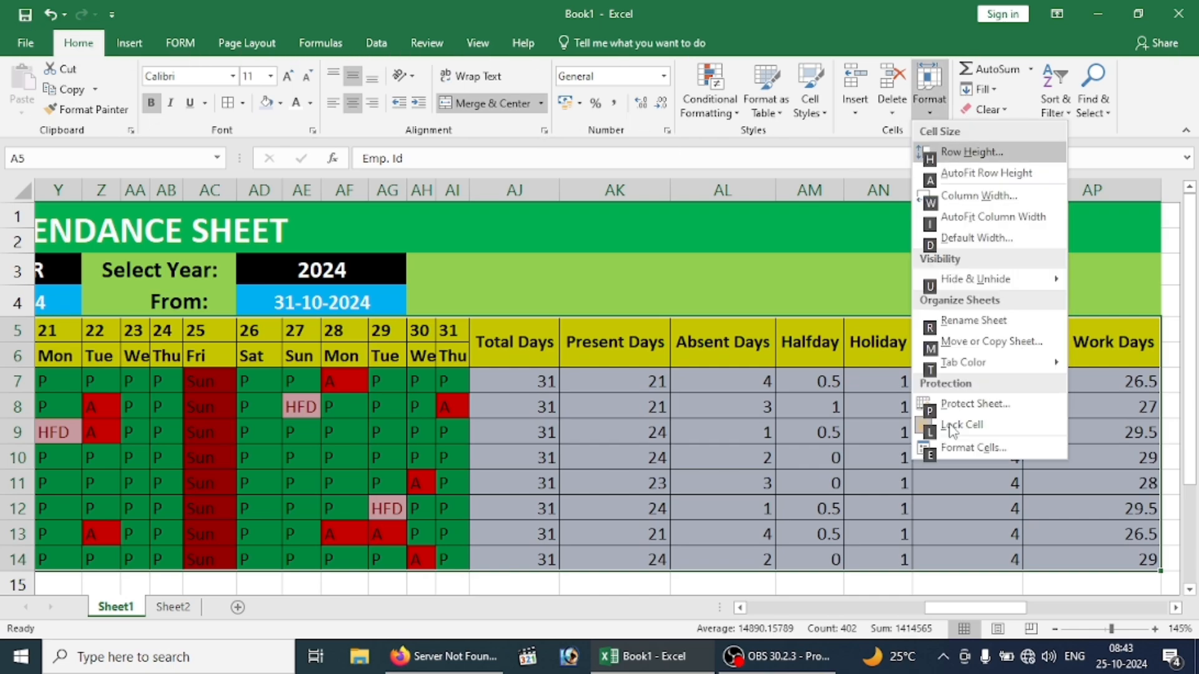
pyautogui.press('l')
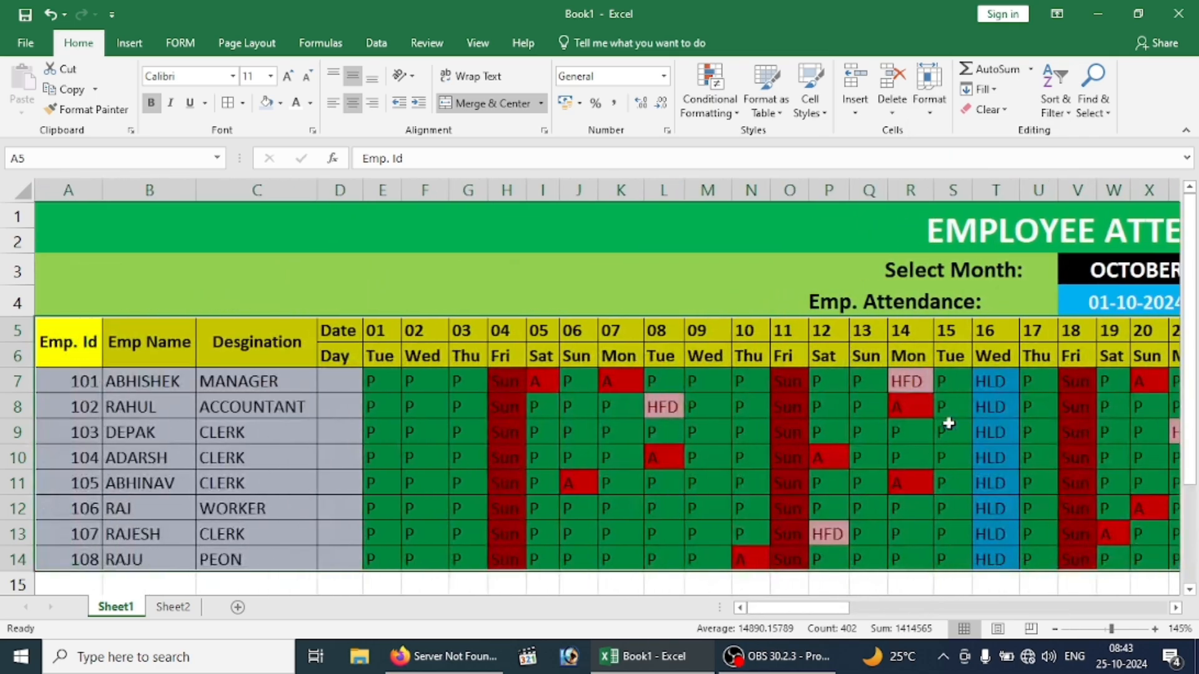
pyautogui.click(414, 361)
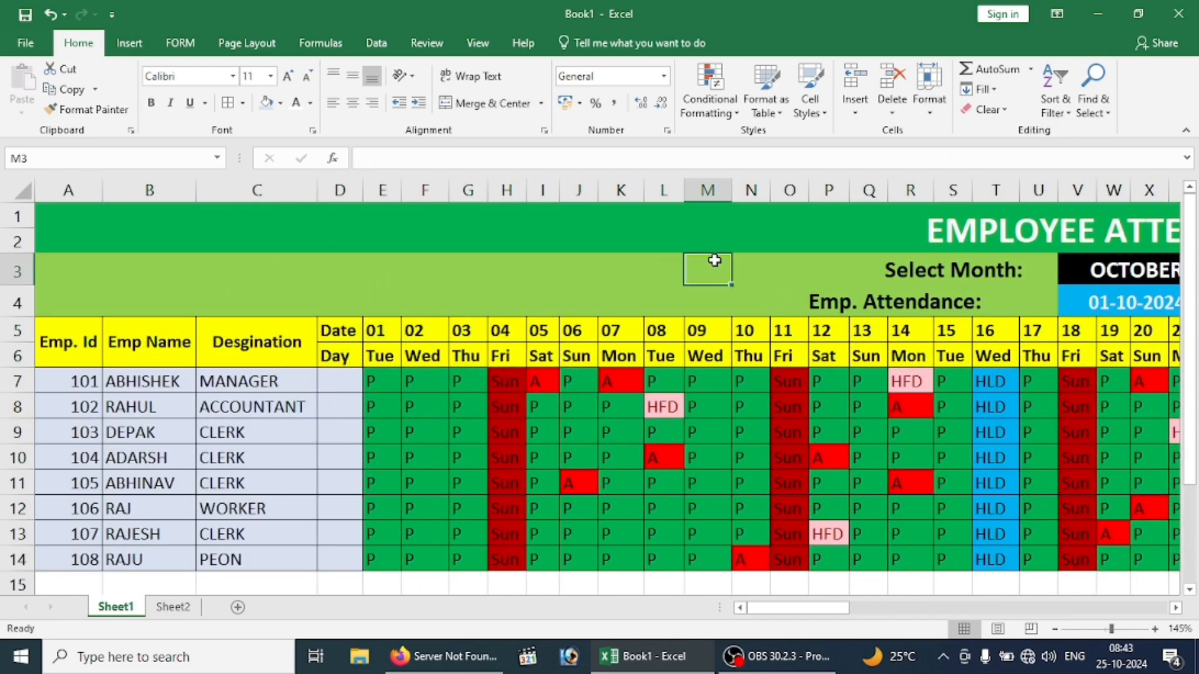
# Apply Thick Outside Borders to the title and month/year selection band in rows 1 to 4 of the sheet.
pyautogui.click(728, 221)
pyautogui.click(589, 263)
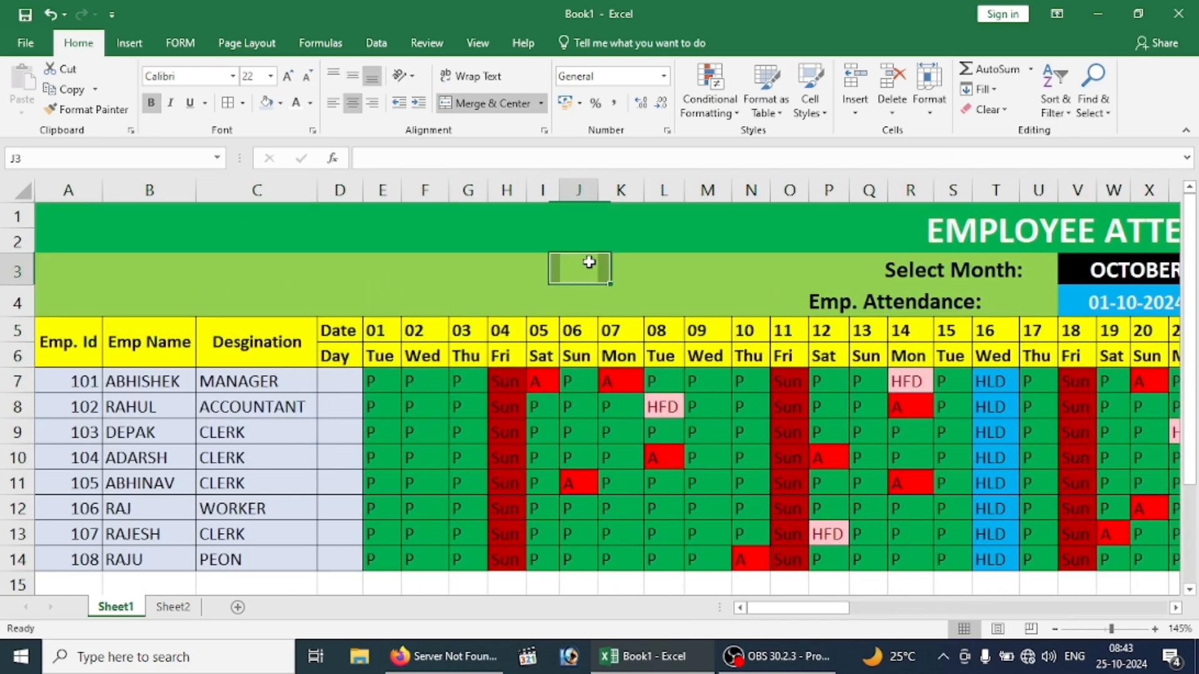
pyautogui.click(660, 214)
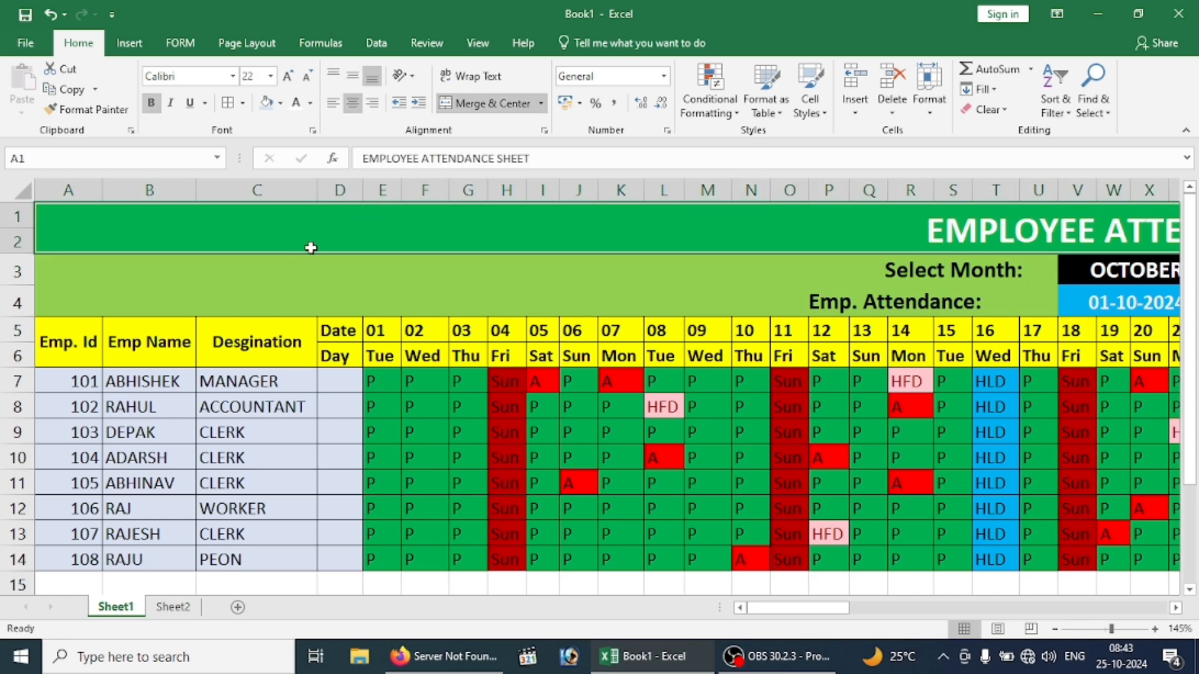
pyautogui.moveTo(311, 248); pyautogui.dragTo(337, 286)
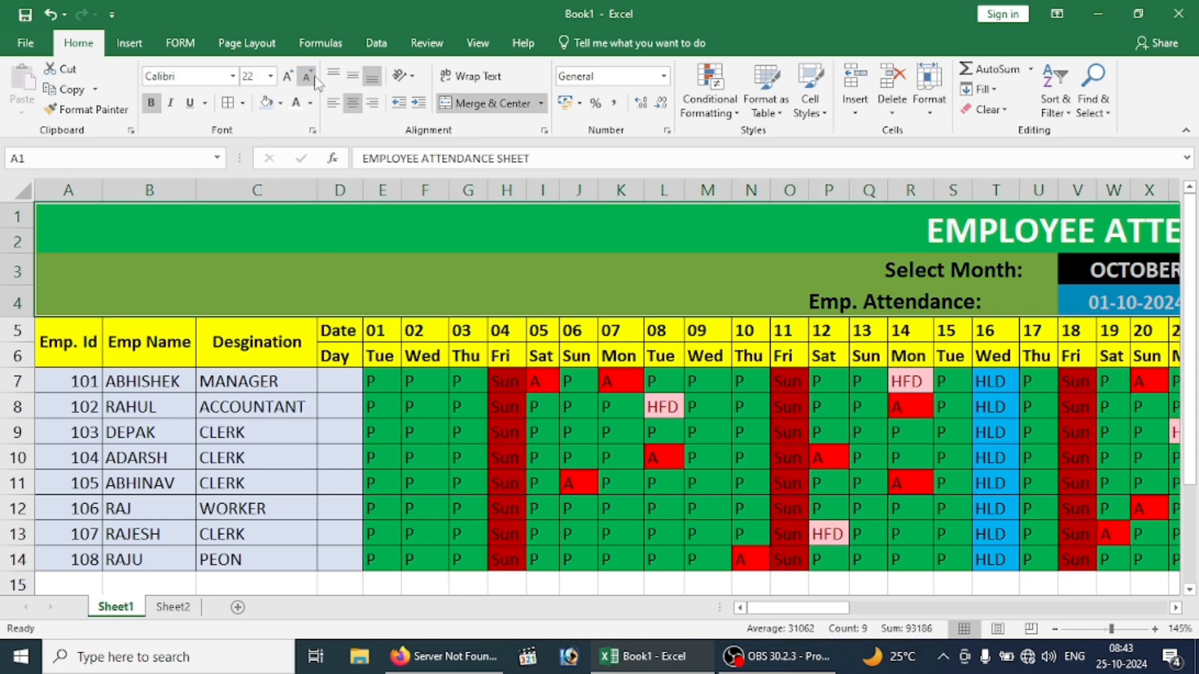
pyautogui.click(242, 103)
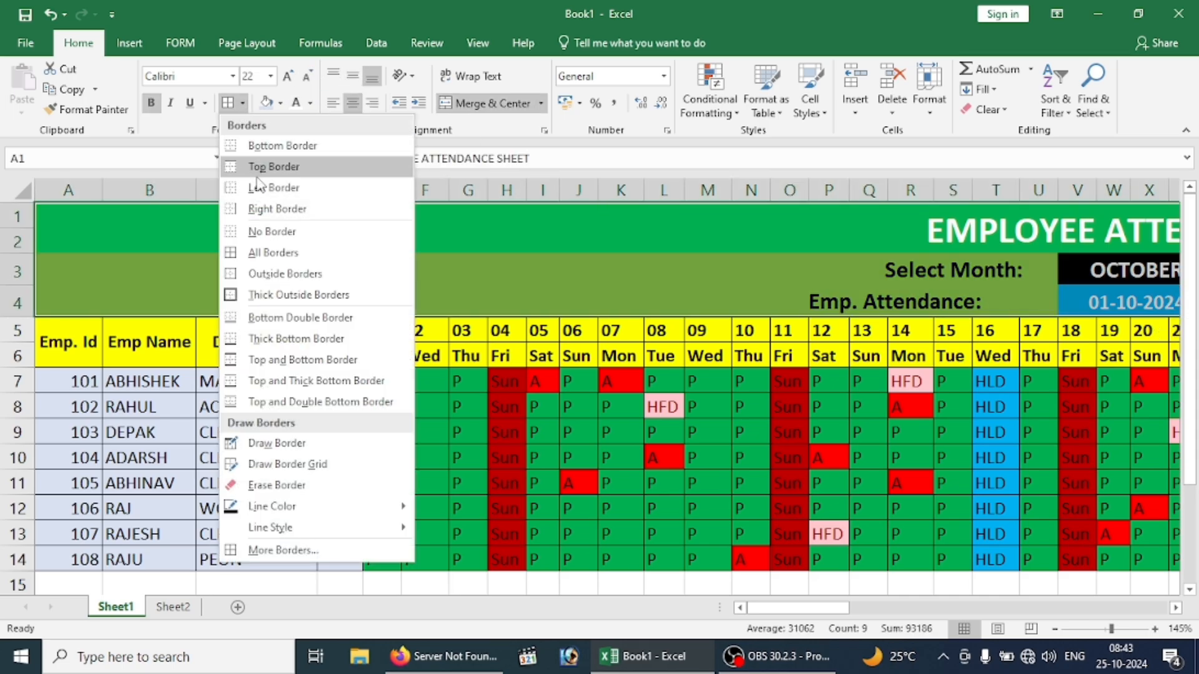
pyautogui.press('Escape')
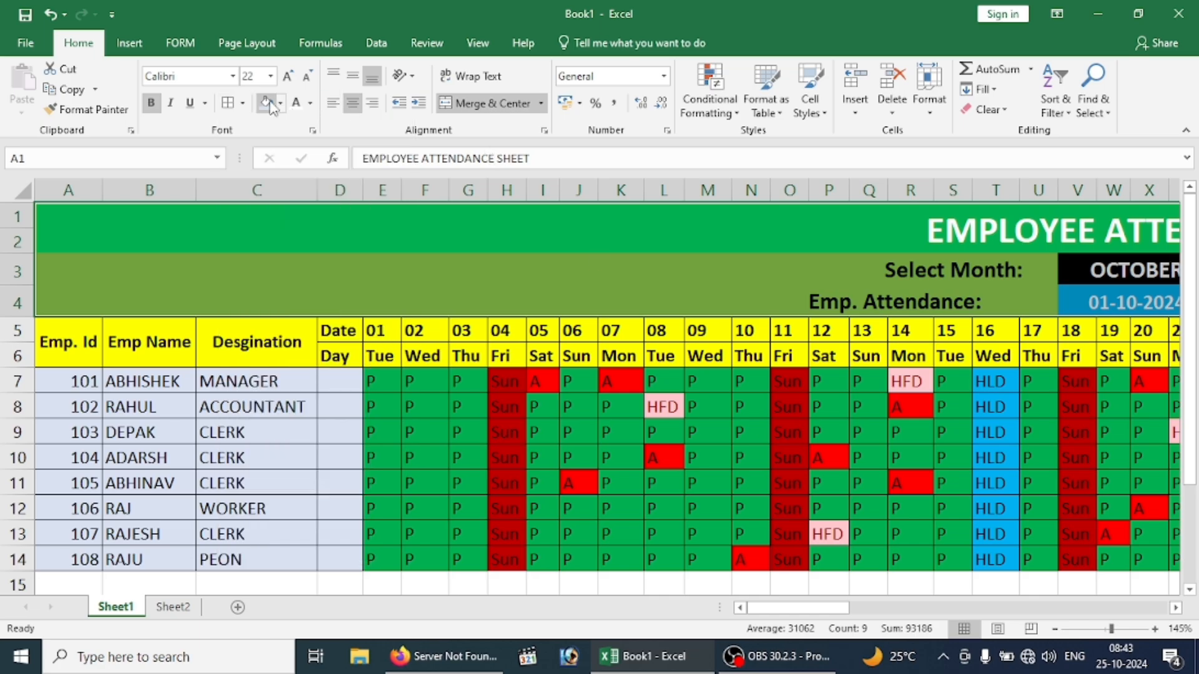
pyautogui.click(242, 103)
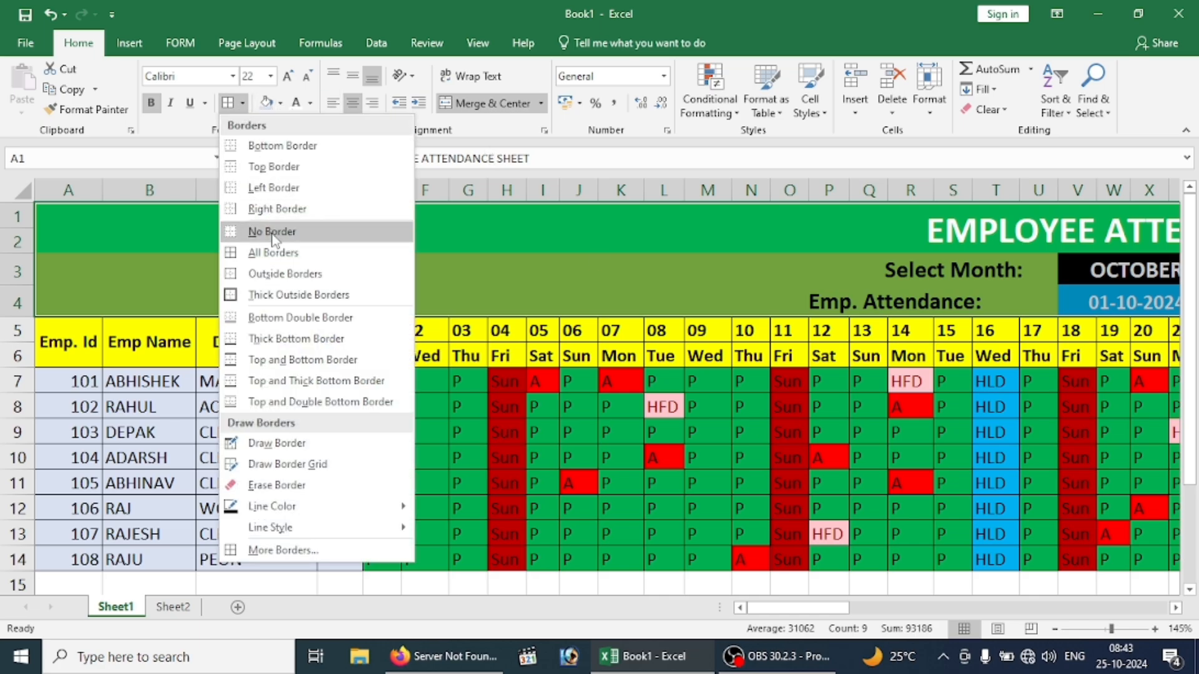
pyautogui.click(260, 294)
pyautogui.click(629, 265)
# Apply Thick Outside Borders to the merged Emp. Attendance label in N4:U4.
pyautogui.press('Right')
pyautogui.press('Right')
pyautogui.press('Right')
pyautogui.press('Right')
pyautogui.press('Right')
pyautogui.press('Right')
pyautogui.press('Right')
pyautogui.press('Right')
pyautogui.press('Right')
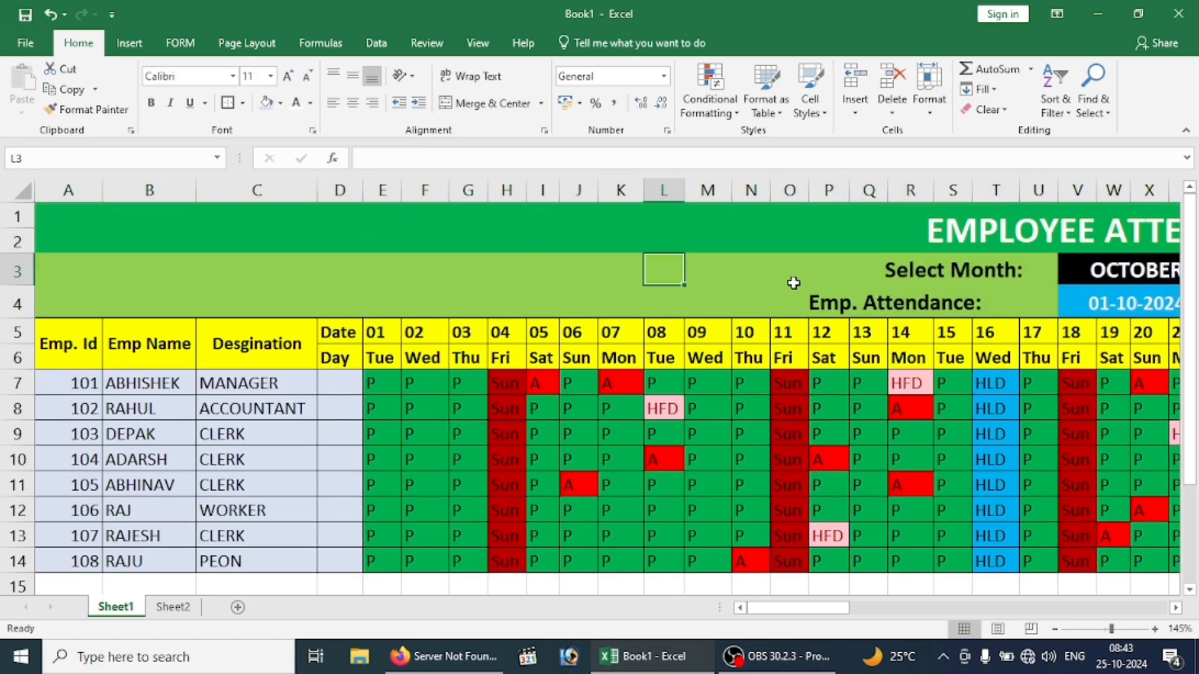
pyautogui.click(646, 270)
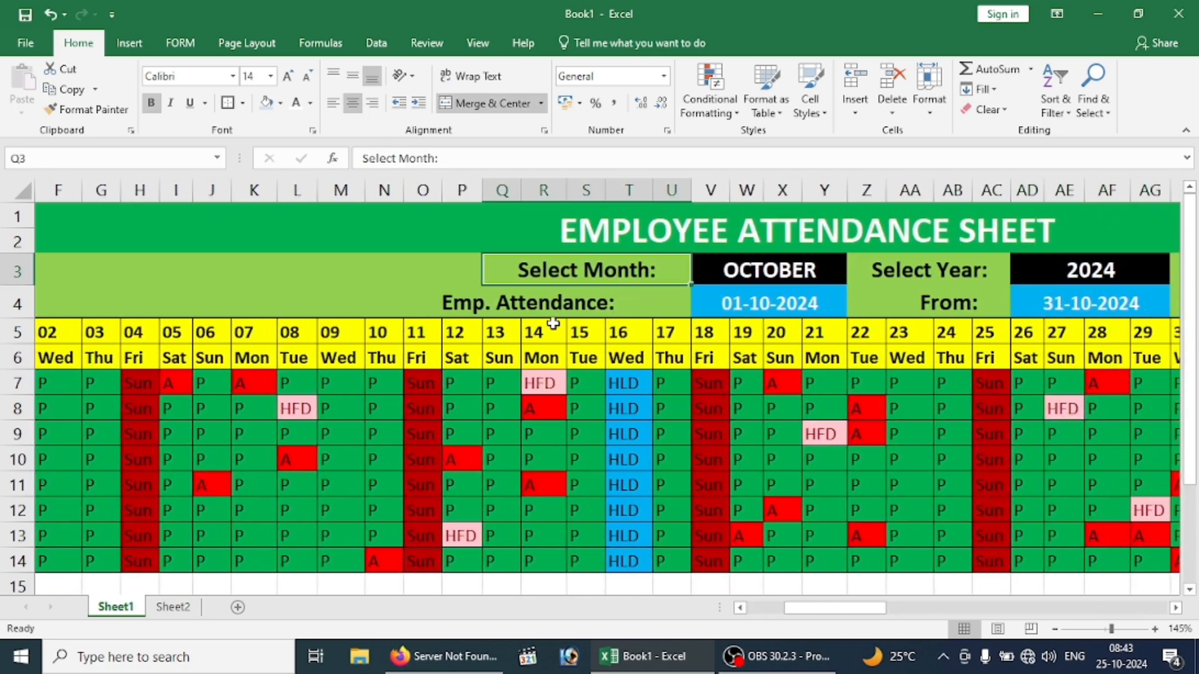
pyautogui.moveTo(553, 324); pyautogui.dragTo(527, 299)
pyautogui.click(527, 294)
pyautogui.click(527, 266)
pyautogui.click(420, 270)
pyautogui.click(451, 309)
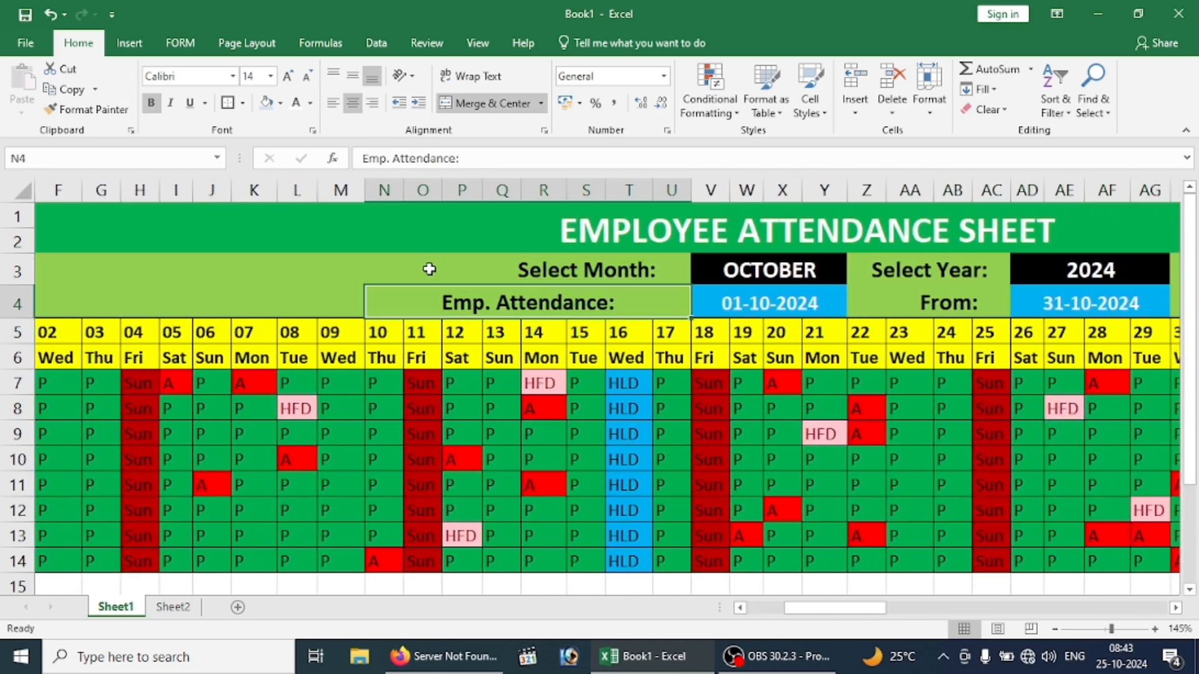
pyautogui.click(738, 271)
pyautogui.click(695, 351)
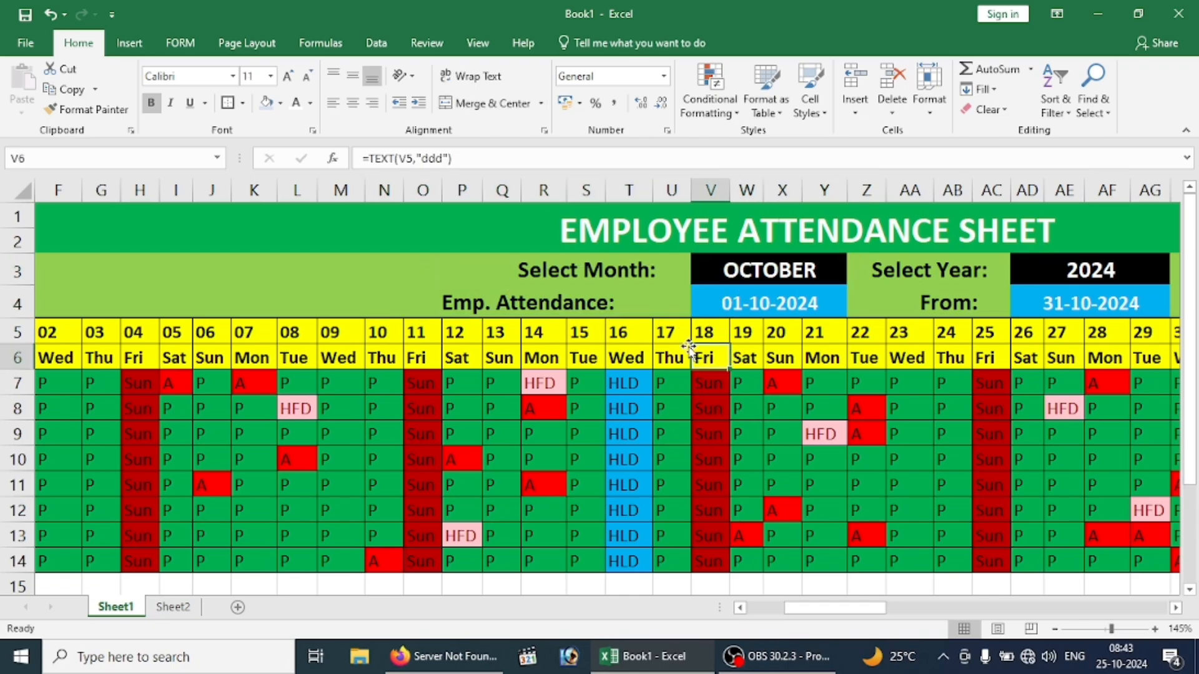
pyautogui.moveTo(515, 268); pyautogui.dragTo(437, 271)
pyautogui.click(531, 248)
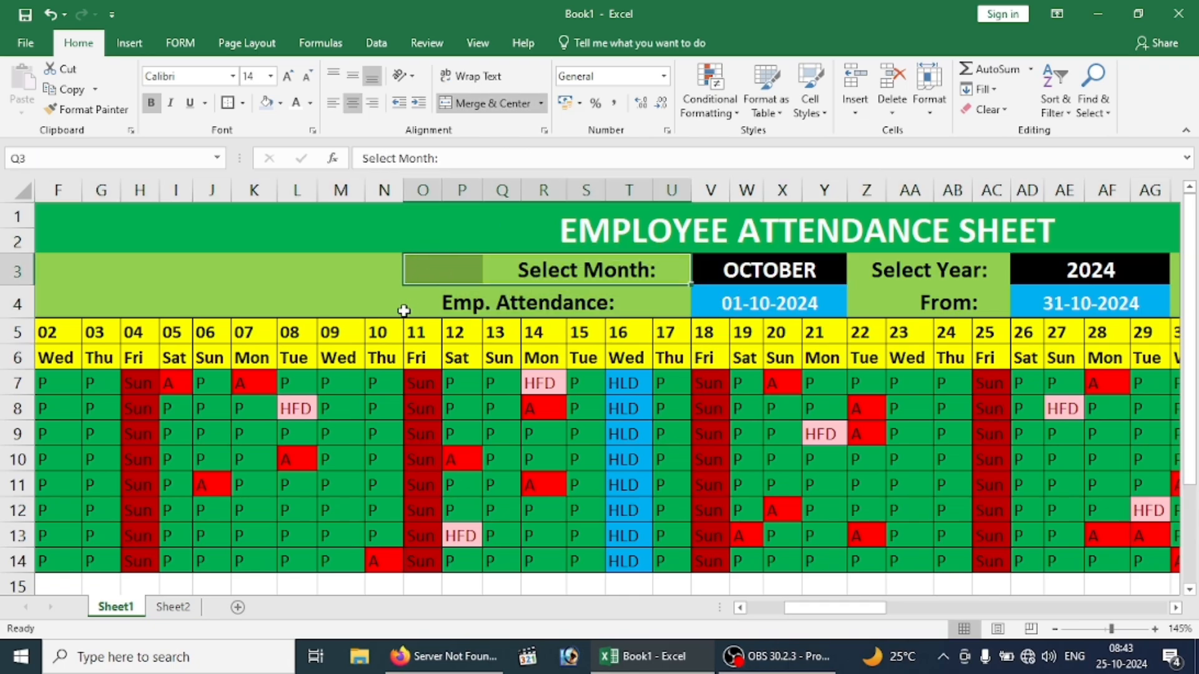
pyautogui.click(434, 311)
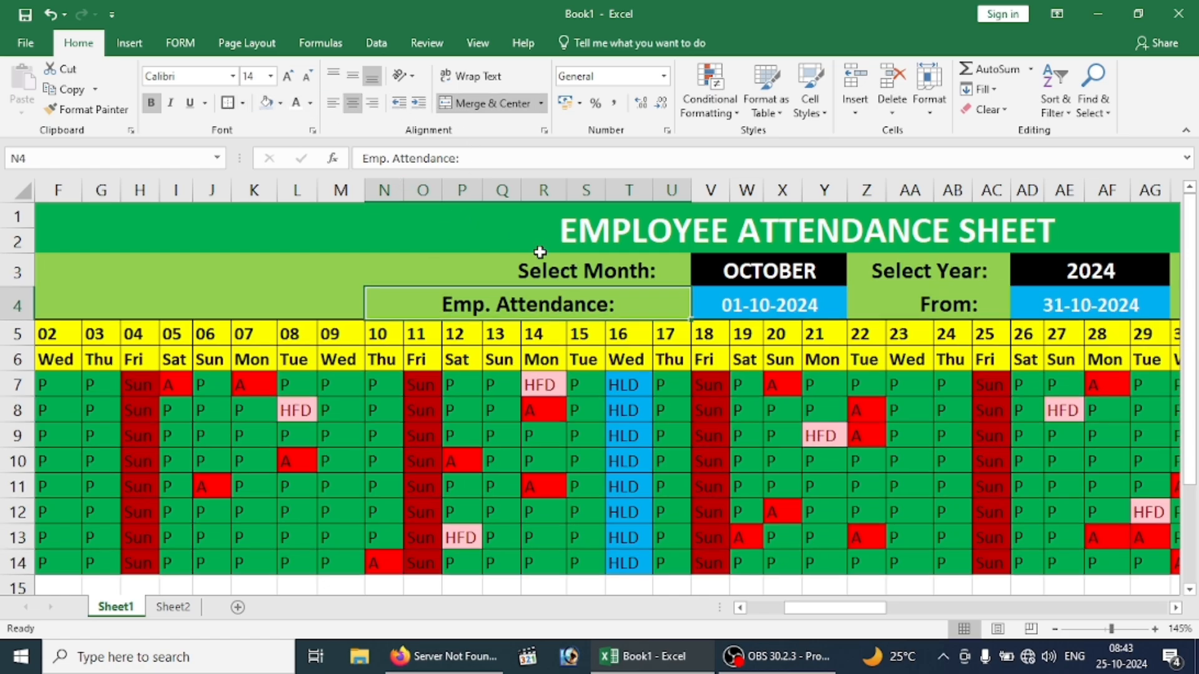
# Merge and center the Select Month label across N3:U3 and give it Thick Outside Borders.
pyautogui.click(500, 263)
pyautogui.moveTo(390, 262); pyautogui.dragTo(503, 268)
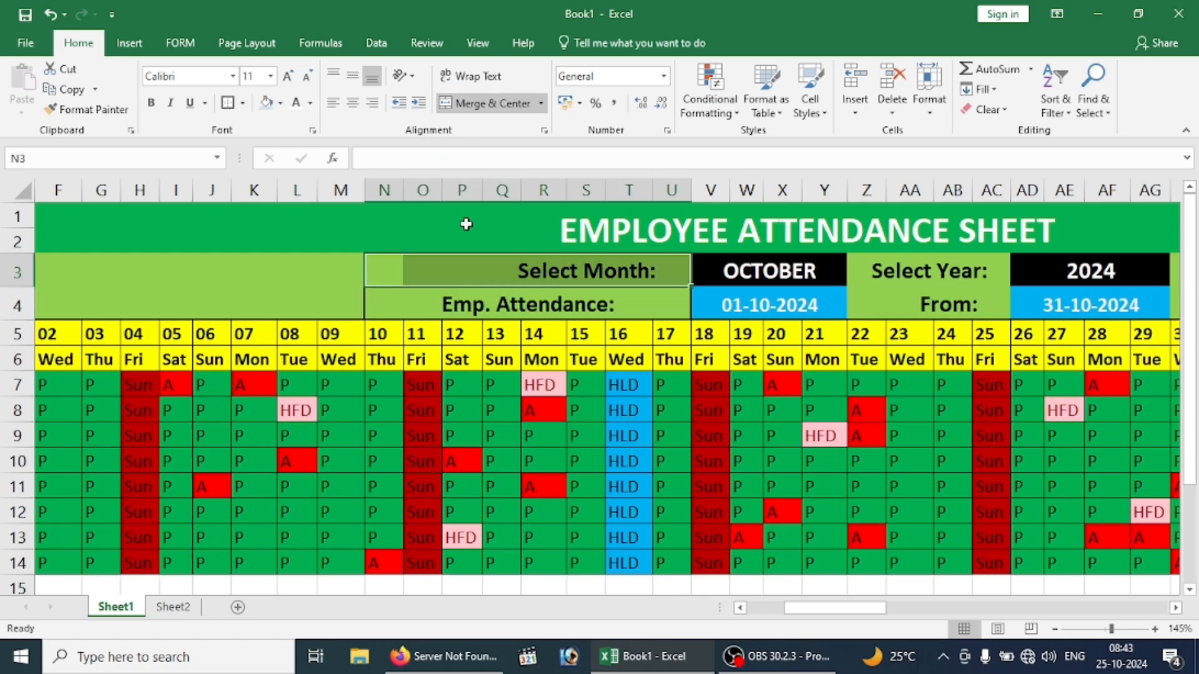
pyautogui.click(469, 104)
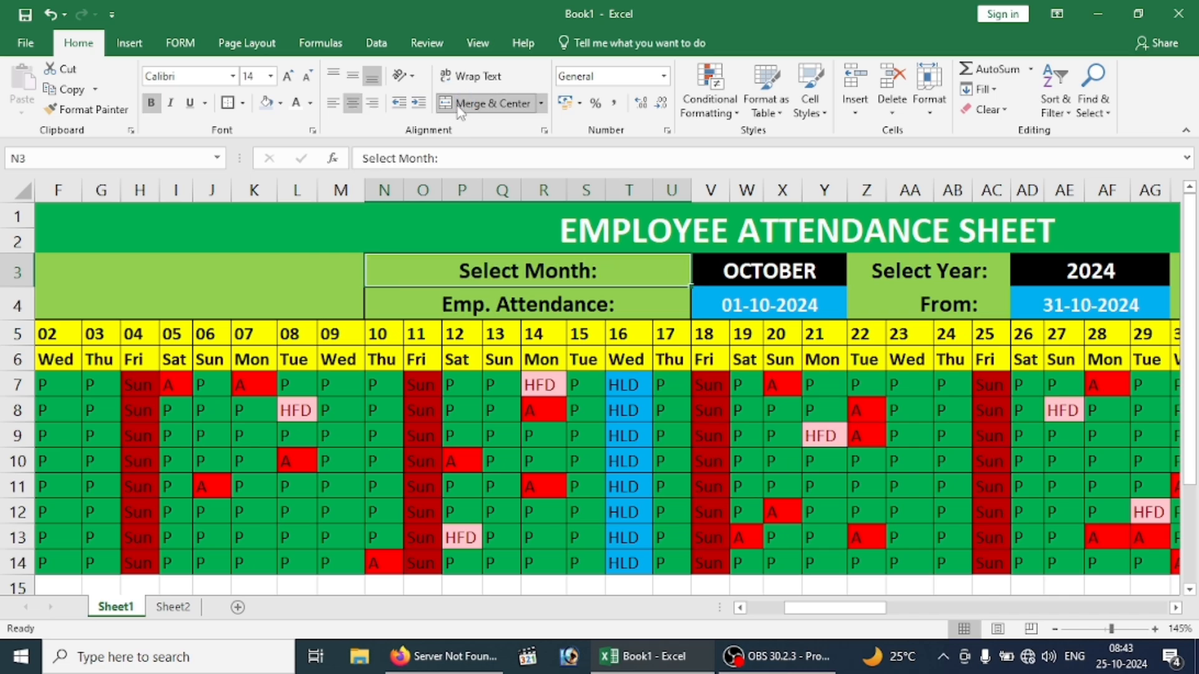
# Apply Thick Outside Borders to the month and start-date cells V3:Y4 and to the Select Year and From labels.
pyautogui.click(812, 271)
pyautogui.moveTo(801, 269); pyautogui.dragTo(803, 305)
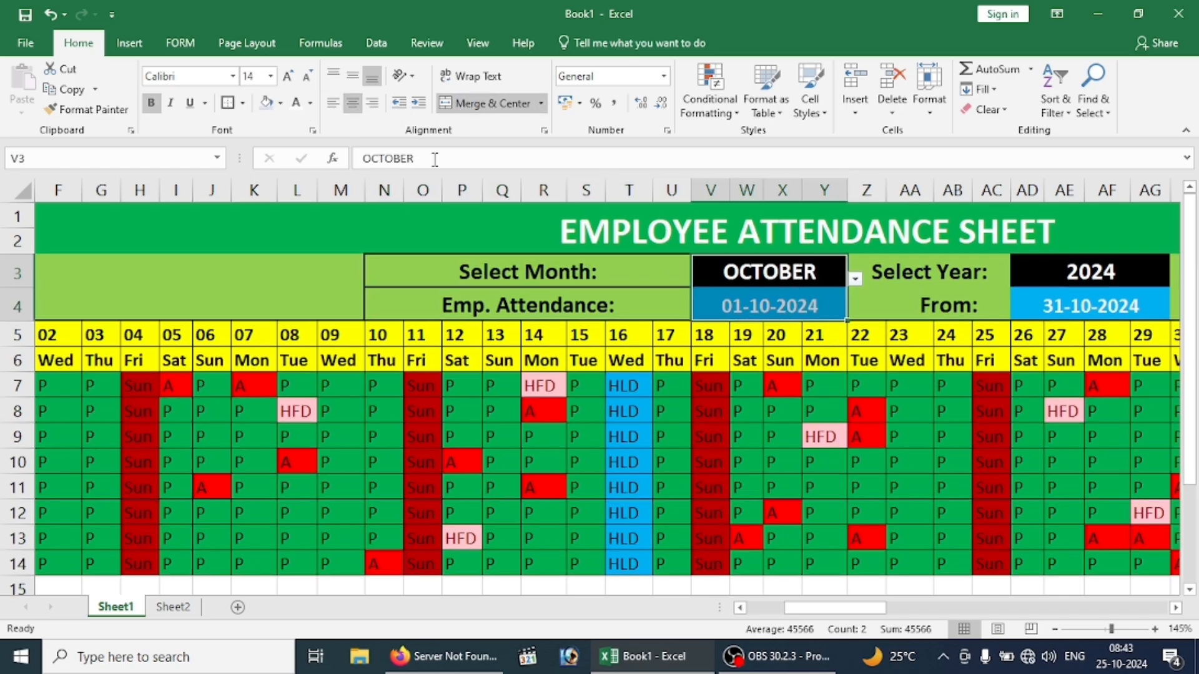
pyautogui.moveTo(928, 269); pyautogui.dragTo(931, 302)
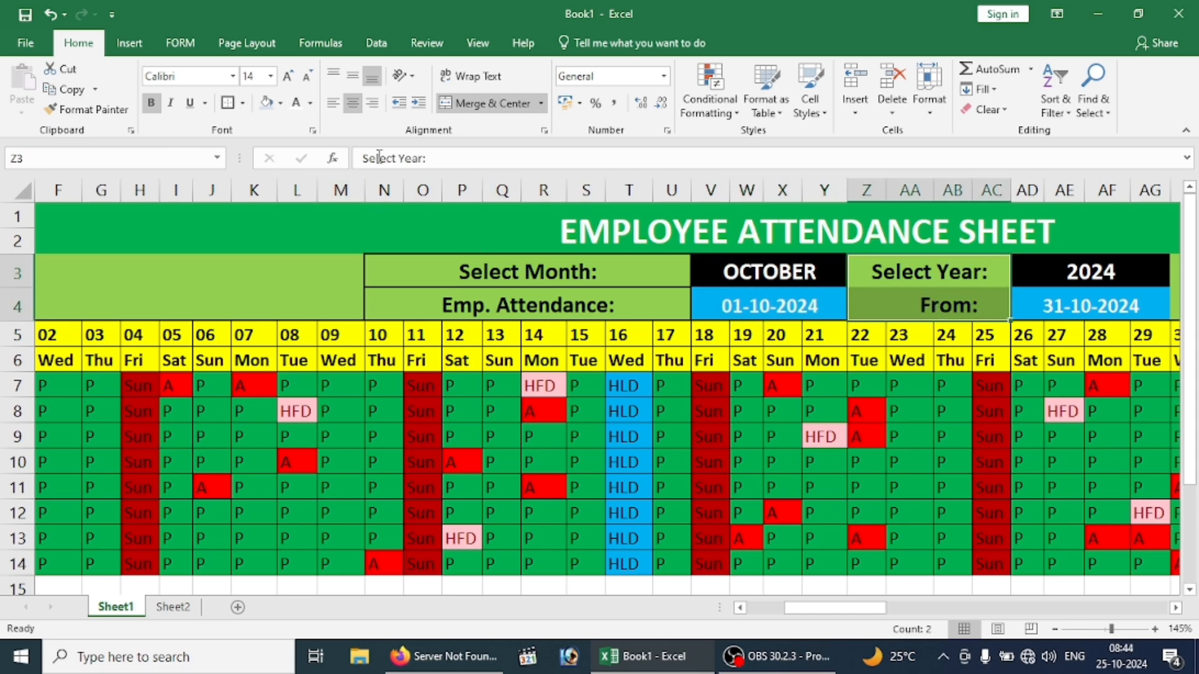
pyautogui.click(930, 281)
pyautogui.click(924, 314)
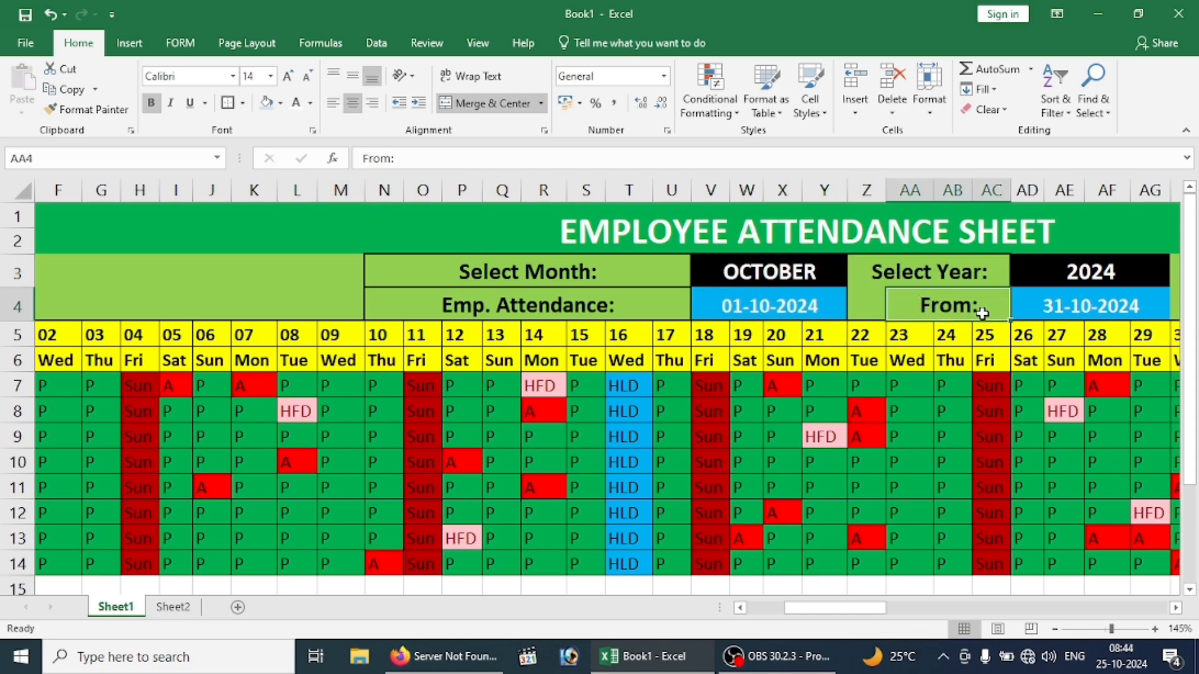
pyautogui.click(931, 279)
pyautogui.click(921, 303)
# Apply Thick Outside Borders to the year cell, the end-date cell, the month cell and the merged sheet title.
pyautogui.click(1074, 282)
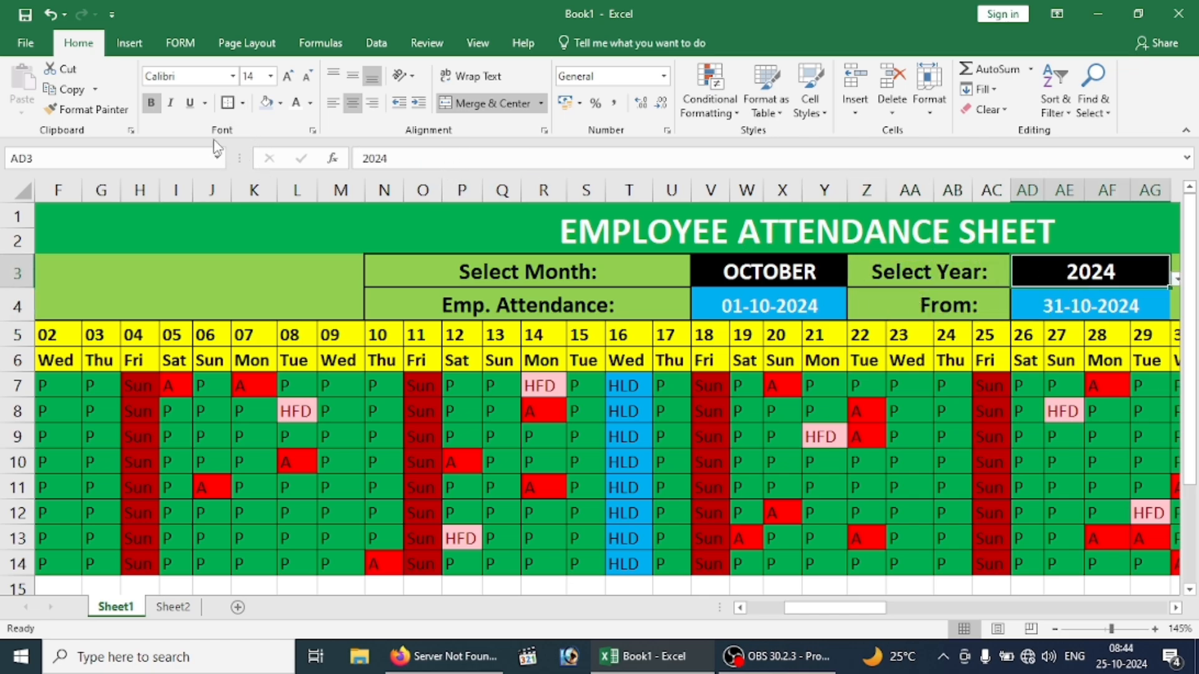
pyautogui.click(1041, 305)
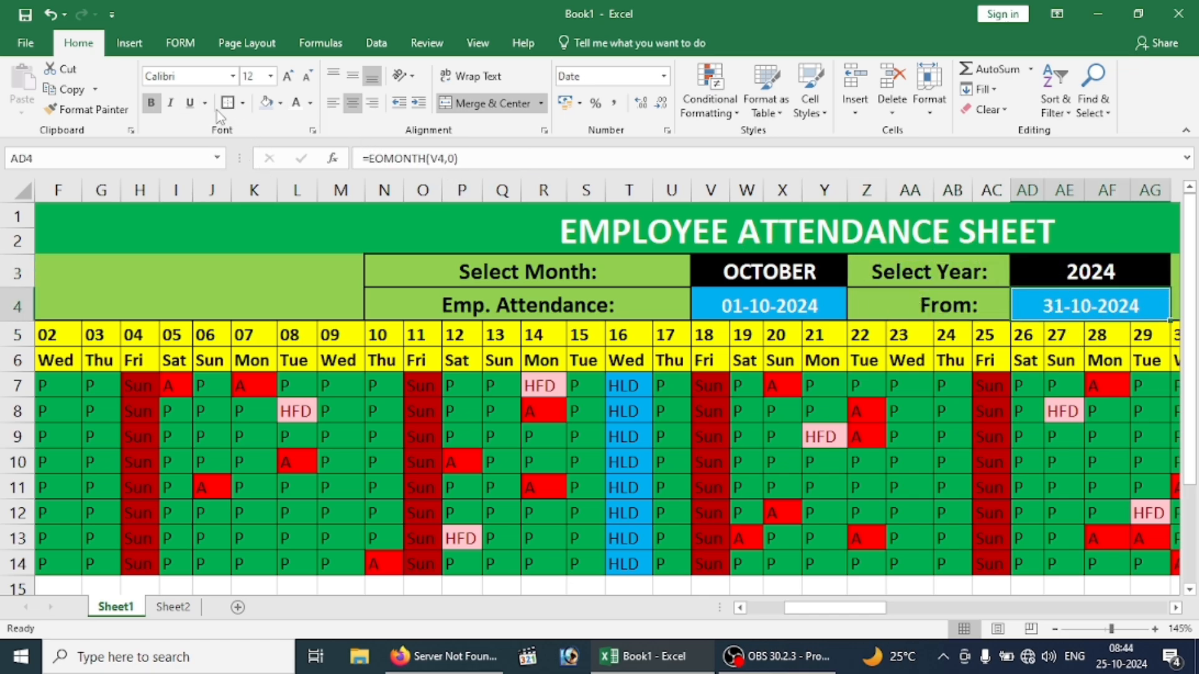
pyautogui.click(773, 279)
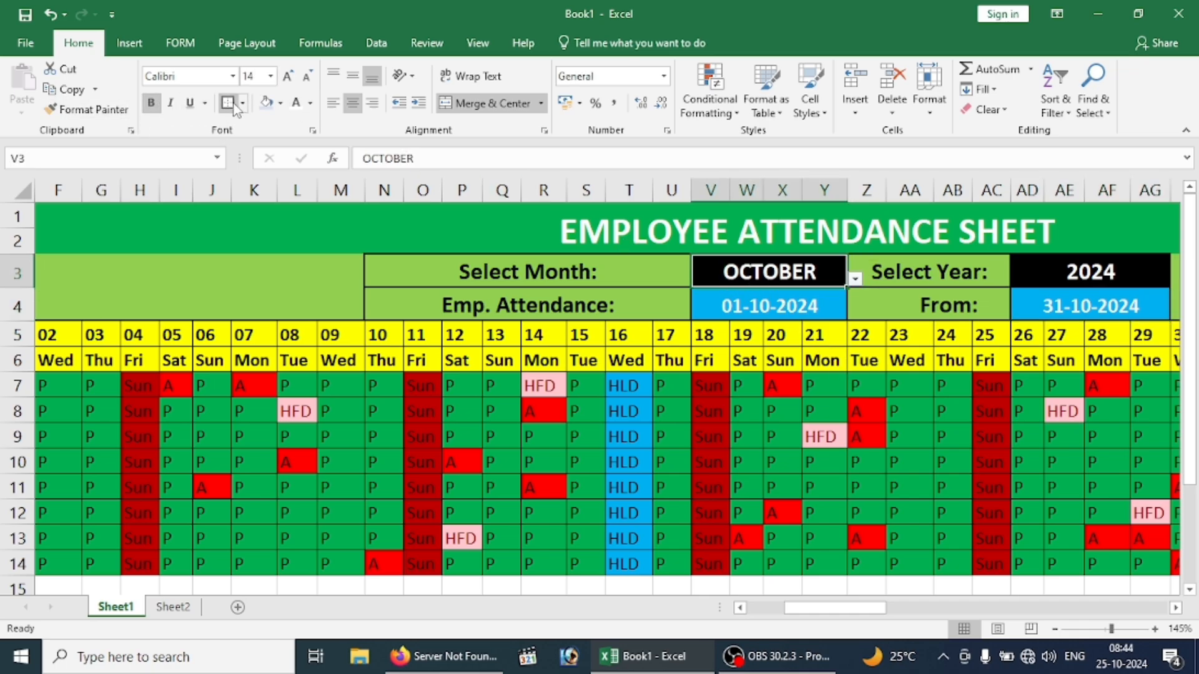
pyautogui.click(747, 236)
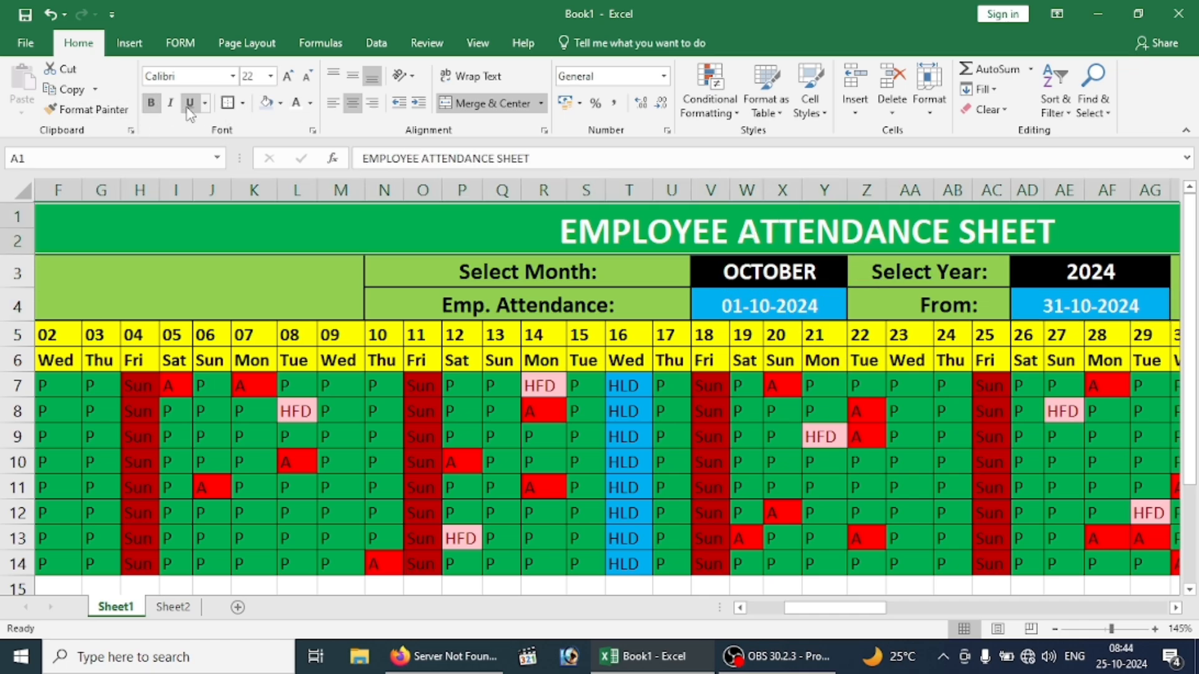
# Review the attendance sheet's overall layout, from the employee columns through the daily marks to the summary columns.
pyautogui.hscroll(-5, 565, 303)
pyautogui.click(568, 304)
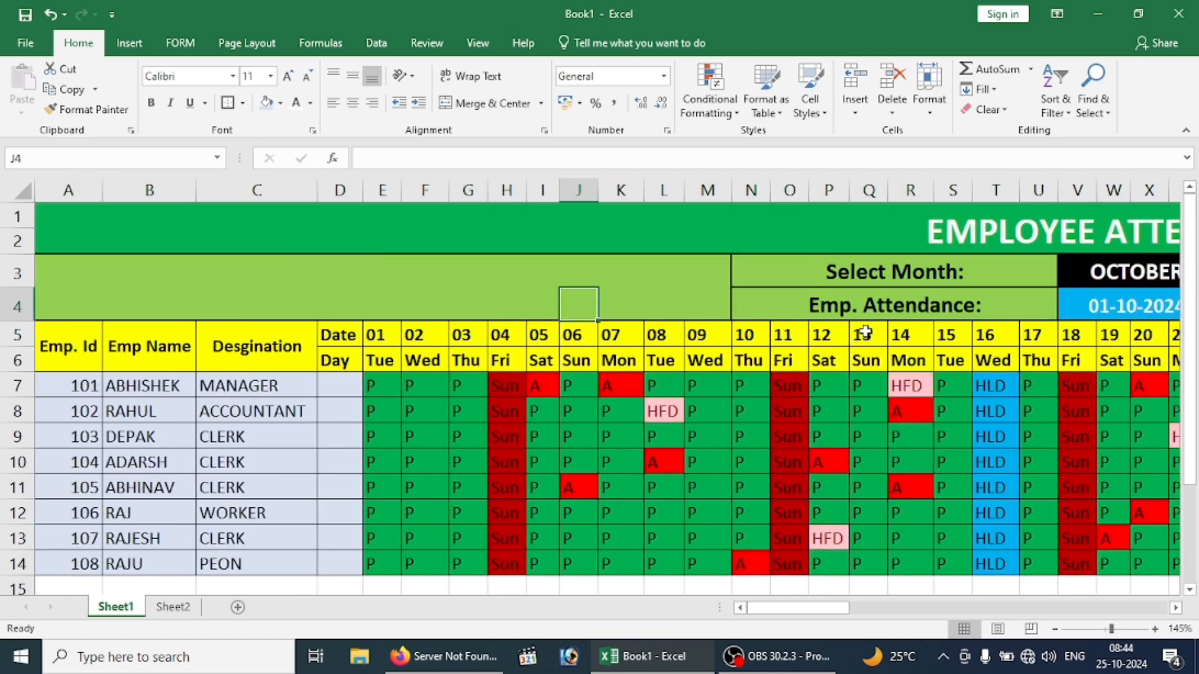
pyautogui.scroll(-3, 867, 329)
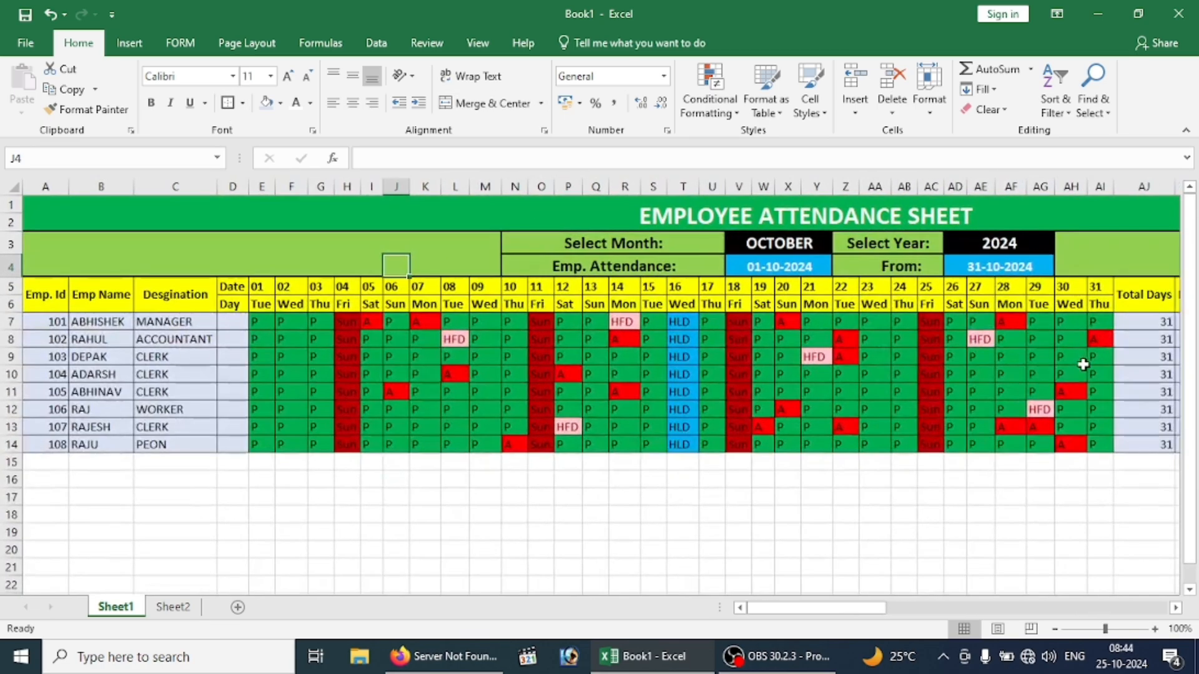
pyautogui.scroll(-3, 1086, 357)
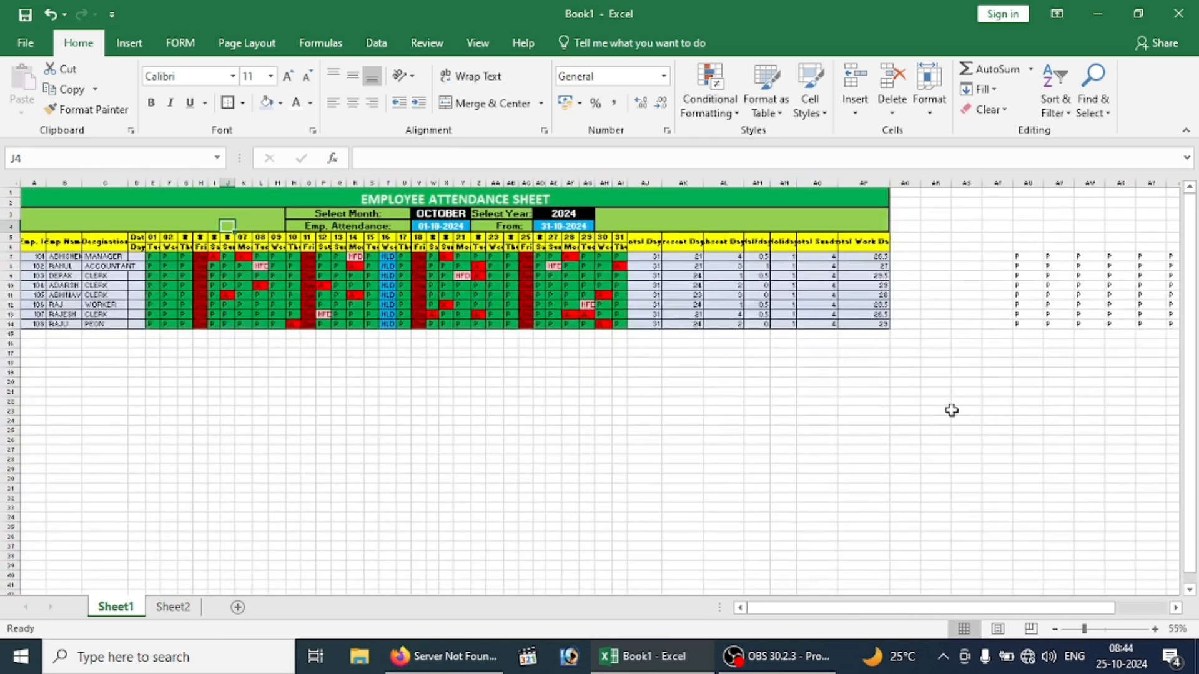
pyautogui.scroll(1, 943, 406)
pyautogui.scroll(2, 937, 401)
pyautogui.click(976, 320)
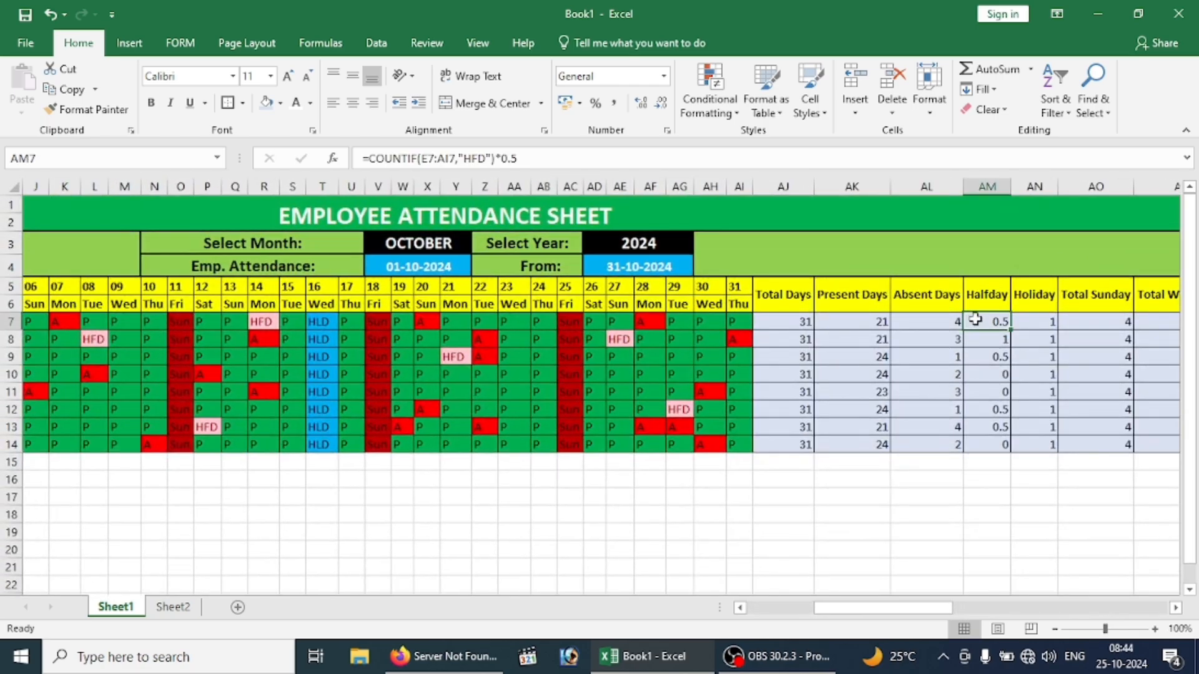
pyautogui.scroll(2, 975, 319)
pyautogui.scroll(1, 976, 320)
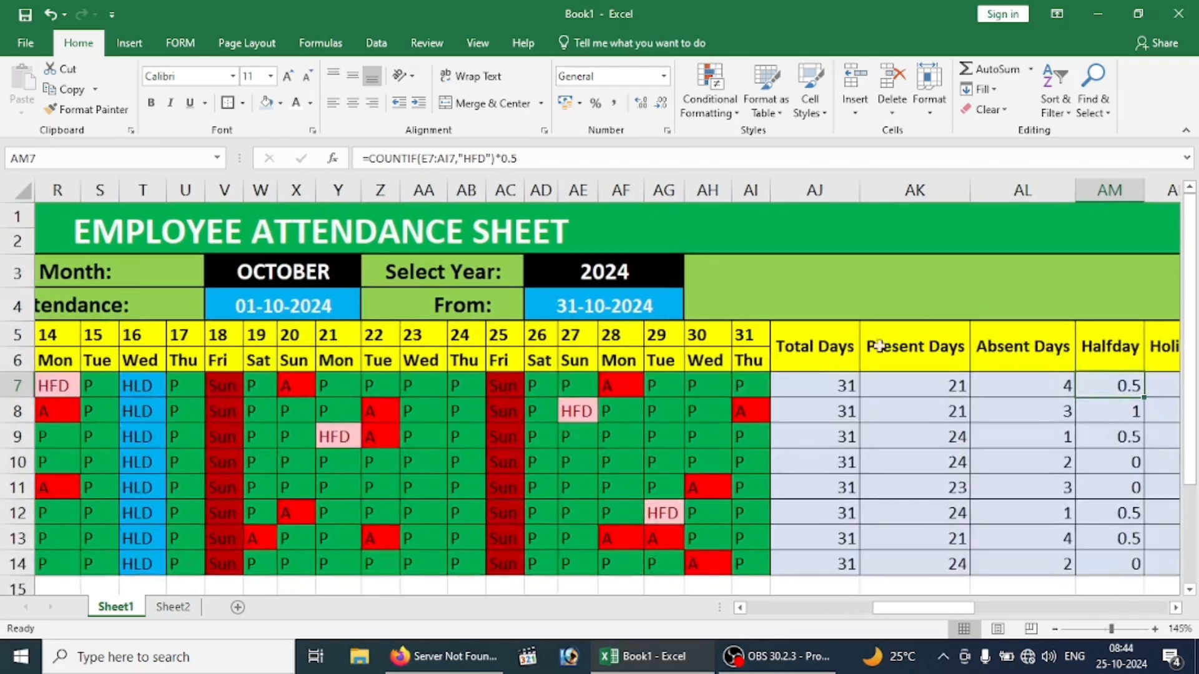
# Look through the October attendance marks from the summary columns back to the employee columns, ending at the month selection cell.
pyautogui.click(485, 421)
pyautogui.press('Left')
pyautogui.press('Left')
pyautogui.press('Left')
pyautogui.press('Left')
pyautogui.press('Left')
pyautogui.press('Left')
pyautogui.press('Left')
pyautogui.press('Left')
pyautogui.press('Left')
pyautogui.press('Left')
pyautogui.press('Left')
pyautogui.press('Left')
pyautogui.press('Left')
pyautogui.press('Left')
pyautogui.press('Left')
pyautogui.press('Left')
pyautogui.press('Left')
pyautogui.press('Left')
pyautogui.press('Left')
pyautogui.press('Left')
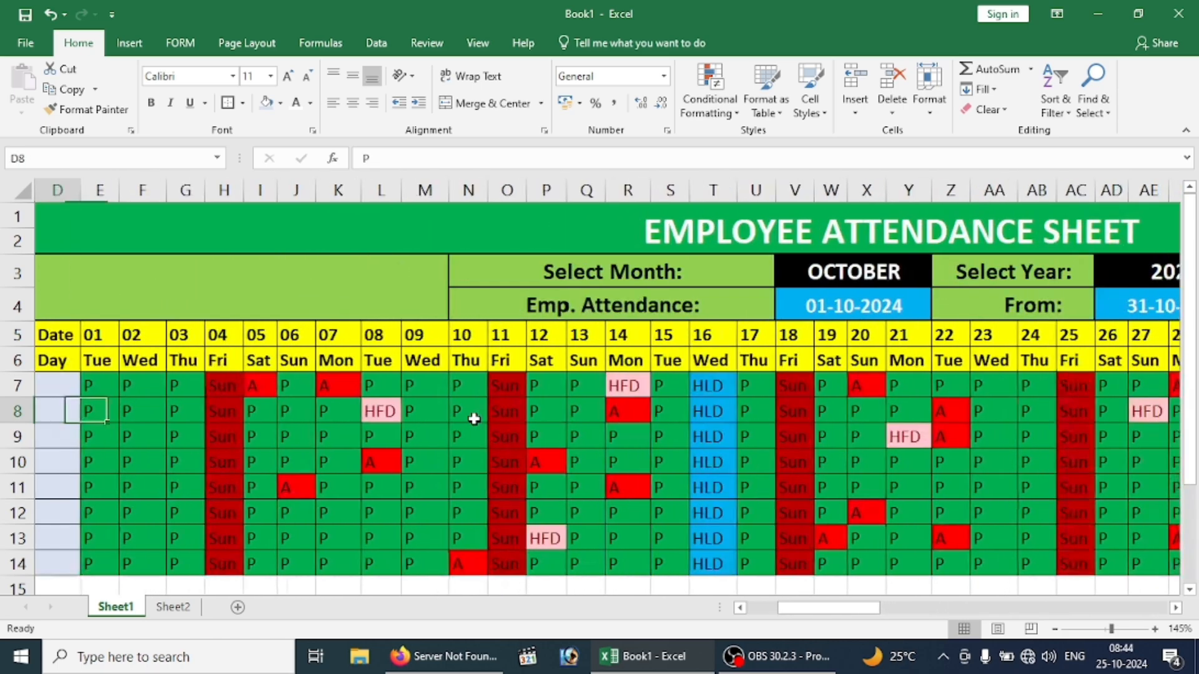
pyautogui.press('Left')
pyautogui.press('Left')
pyautogui.press('Left')
pyautogui.click(424, 374)
pyautogui.press('Right')
pyautogui.press('Right')
pyautogui.press('Right')
pyautogui.press('Right')
pyautogui.press('Right')
pyautogui.press('Right')
pyautogui.press('Right')
pyautogui.press('Right')
pyautogui.press('Right')
pyautogui.press('Right')
pyautogui.press('Right')
pyautogui.press('Right')
pyautogui.press('Right')
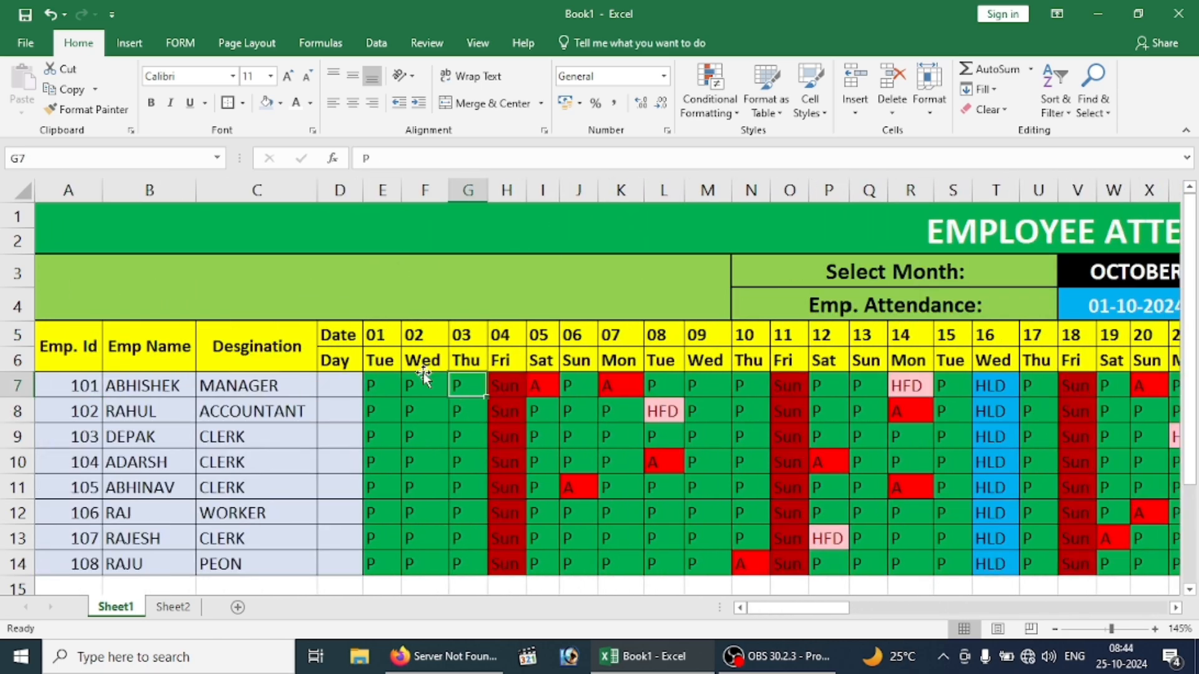
pyautogui.press('Right')
pyautogui.press('Right')
pyautogui.press('Right')
pyautogui.press('Right')
pyautogui.press('Right')
pyautogui.press('Right')
pyautogui.press('Right')
pyautogui.press('Right')
pyautogui.press('Right')
pyautogui.press('Right')
pyautogui.press('Right')
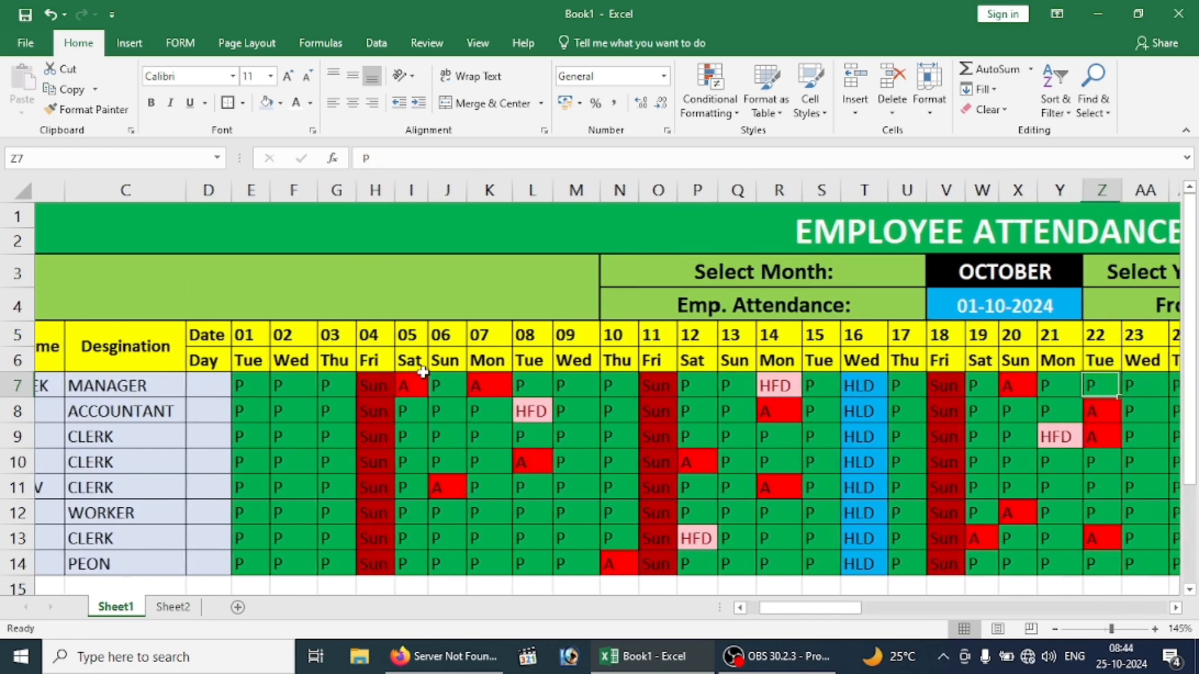
pyautogui.click(839, 272)
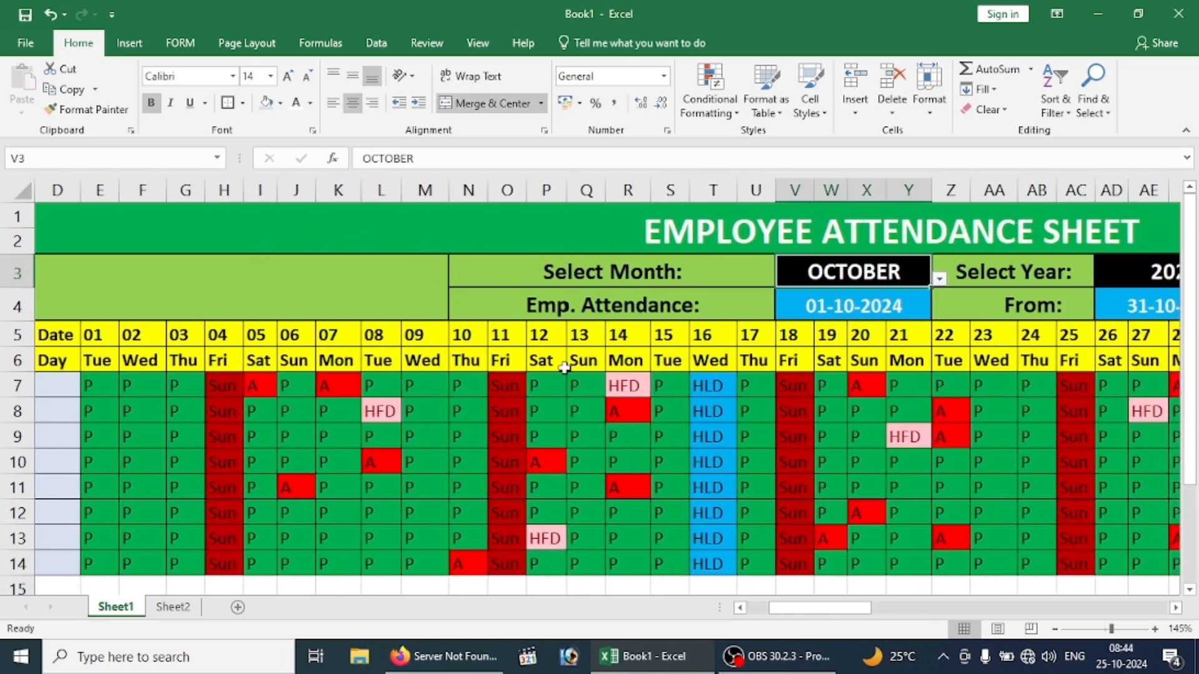
# Create a copy of Sheet1 placed before Sheet1 with the Move or Copy command, and compare it with the original.
pyautogui.rightClick(128, 609)
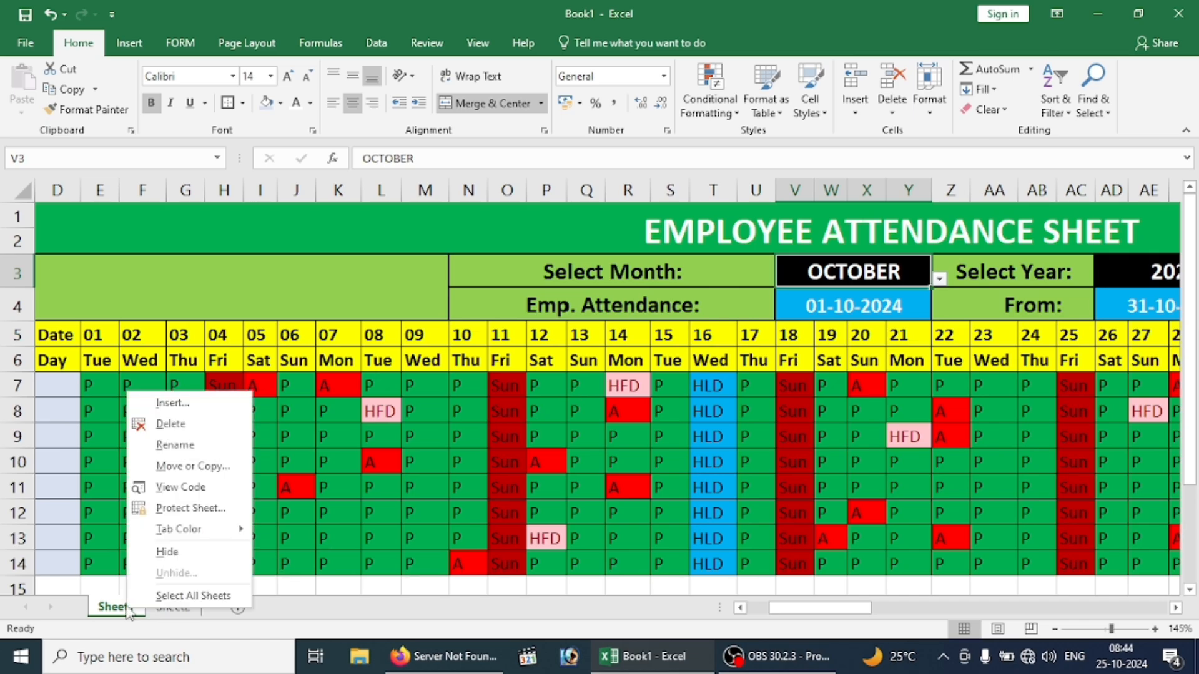
pyautogui.click(200, 467)
pyautogui.click(101, 541)
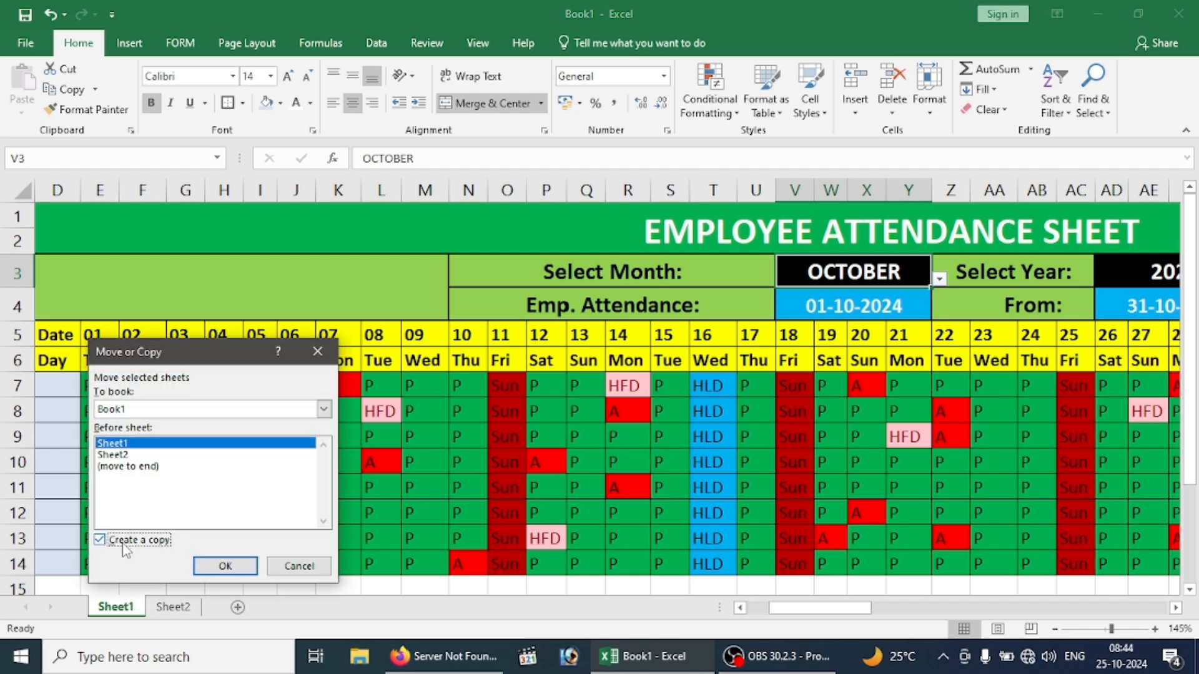
pyautogui.click(226, 566)
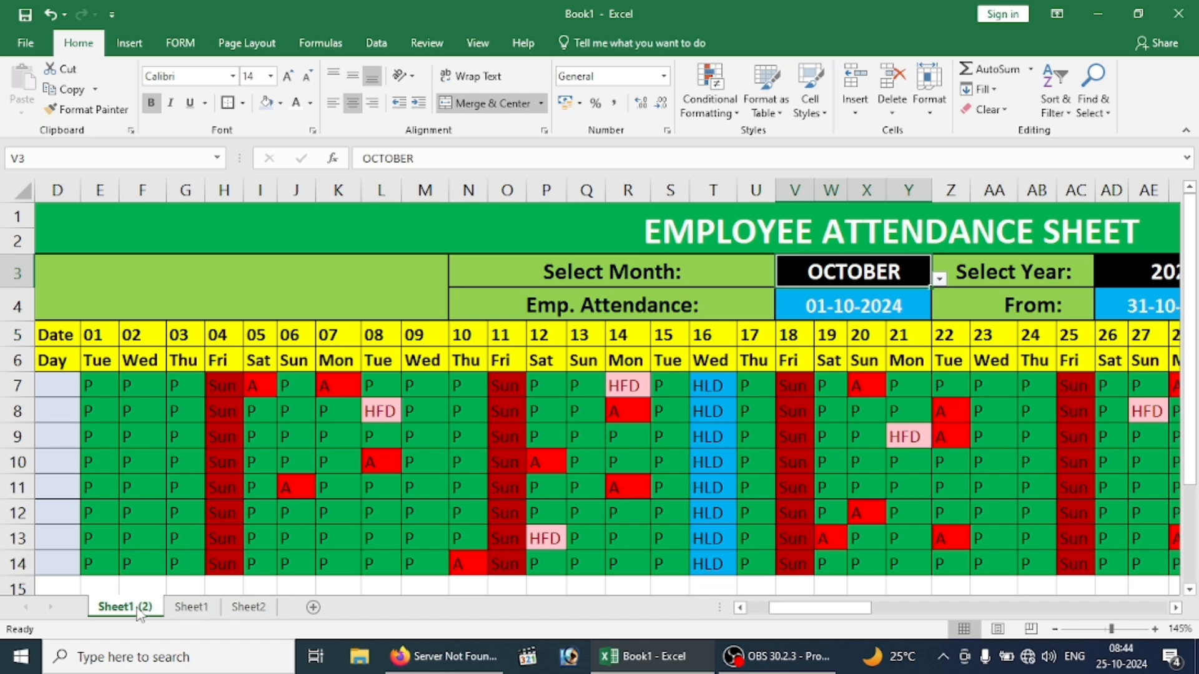
pyautogui.click(189, 612)
pyautogui.click(126, 604)
# Delete the copied sheet Sheet1 (2) from the workbook.
pyautogui.rightClick(133, 612)
pyautogui.click(227, 444)
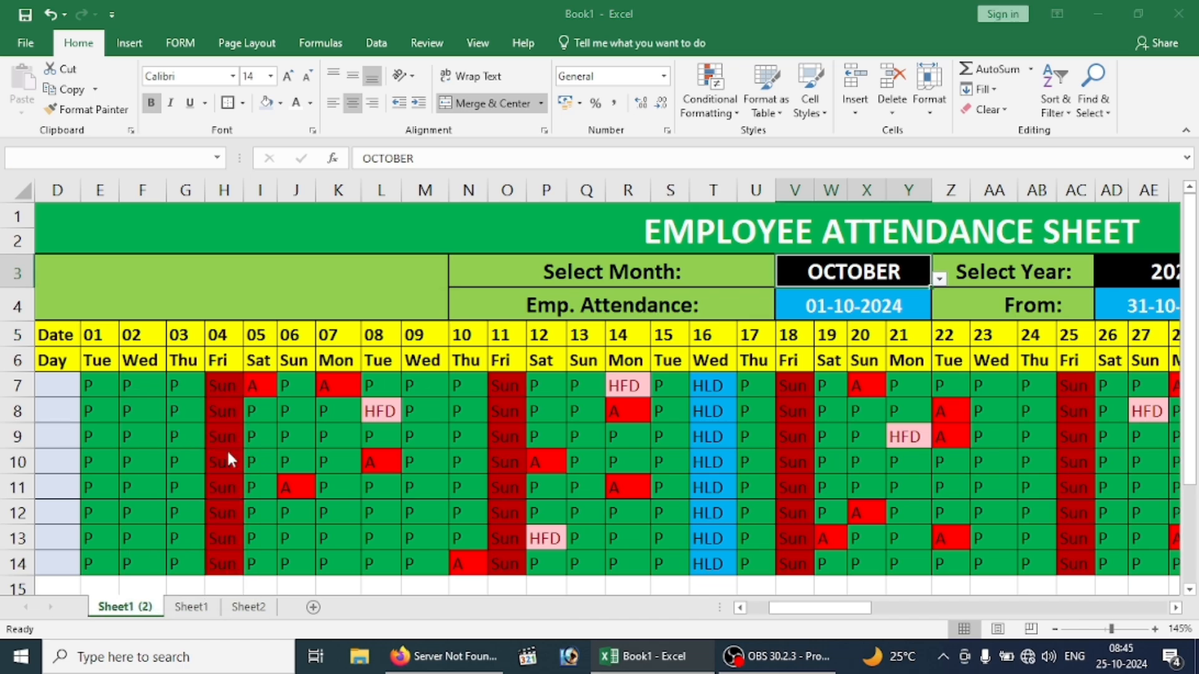
pyautogui.click(590, 376)
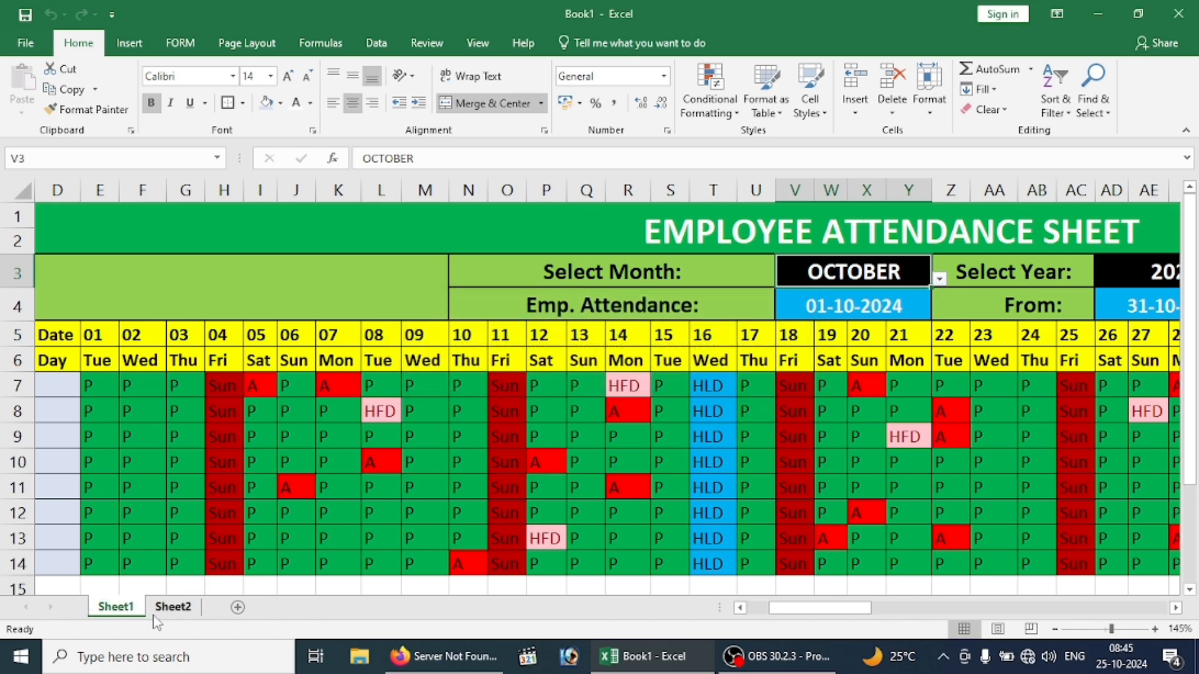
# Duplicate Sheet1 directly after the original and set the copy's month to NOVEMBER.
pyautogui.moveTo(127, 612); pyautogui.dragTo(164, 618)
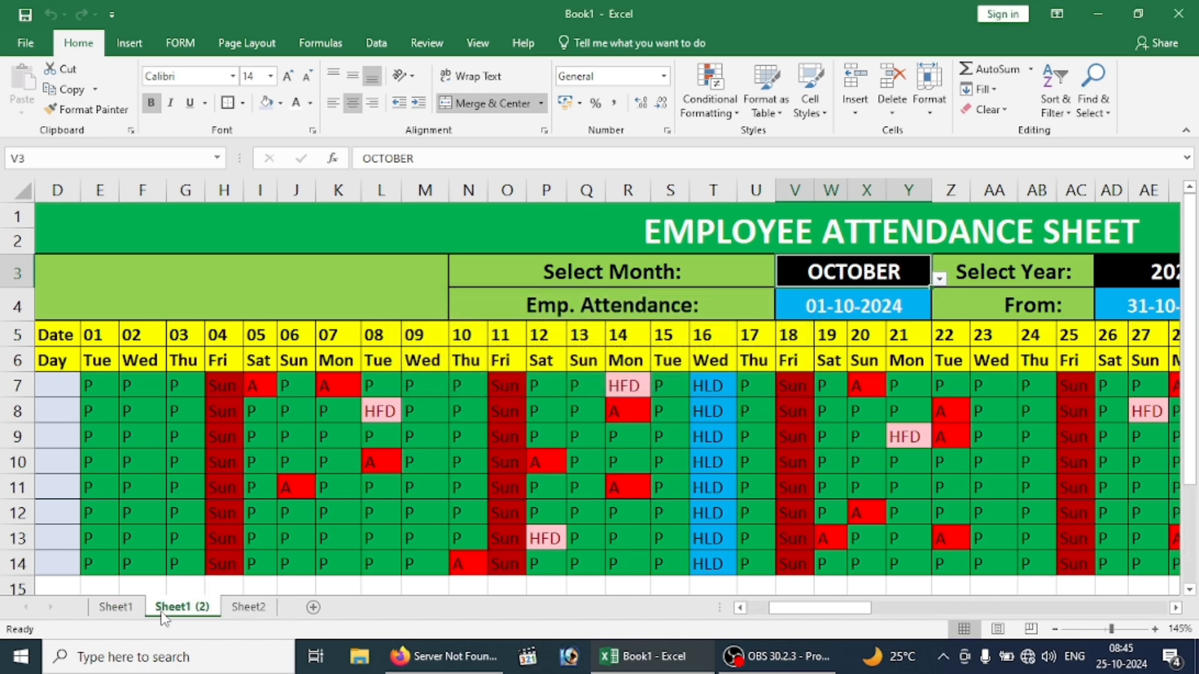
pyautogui.click(940, 278)
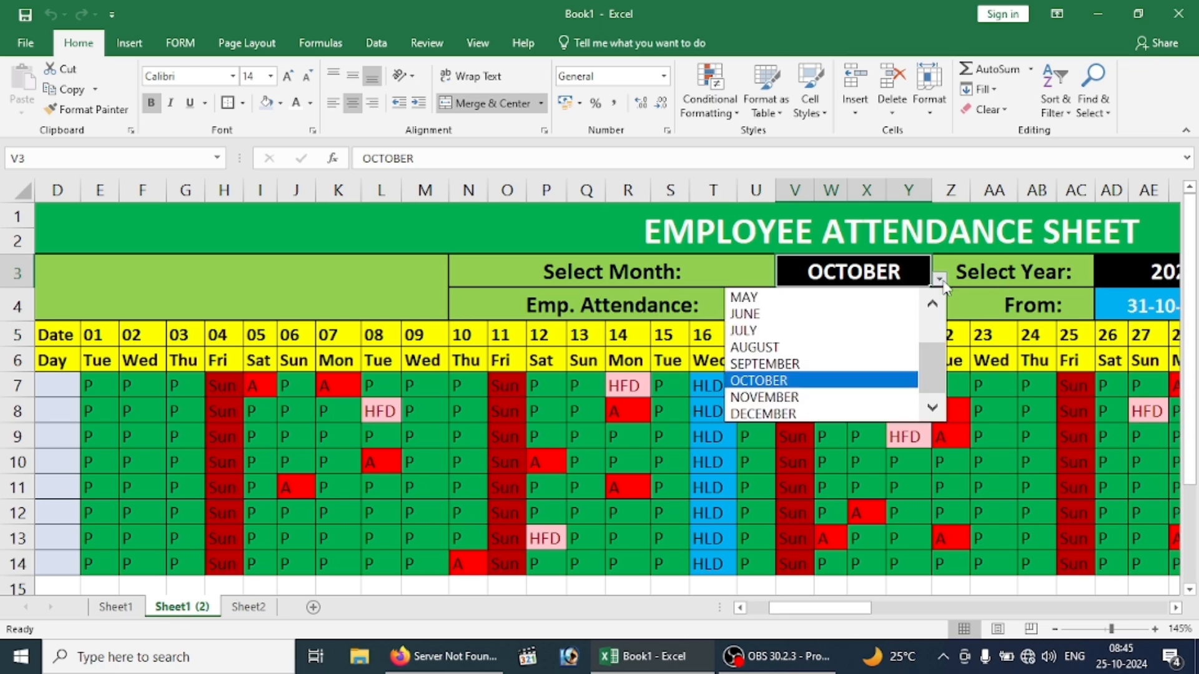
pyautogui.click(765, 398)
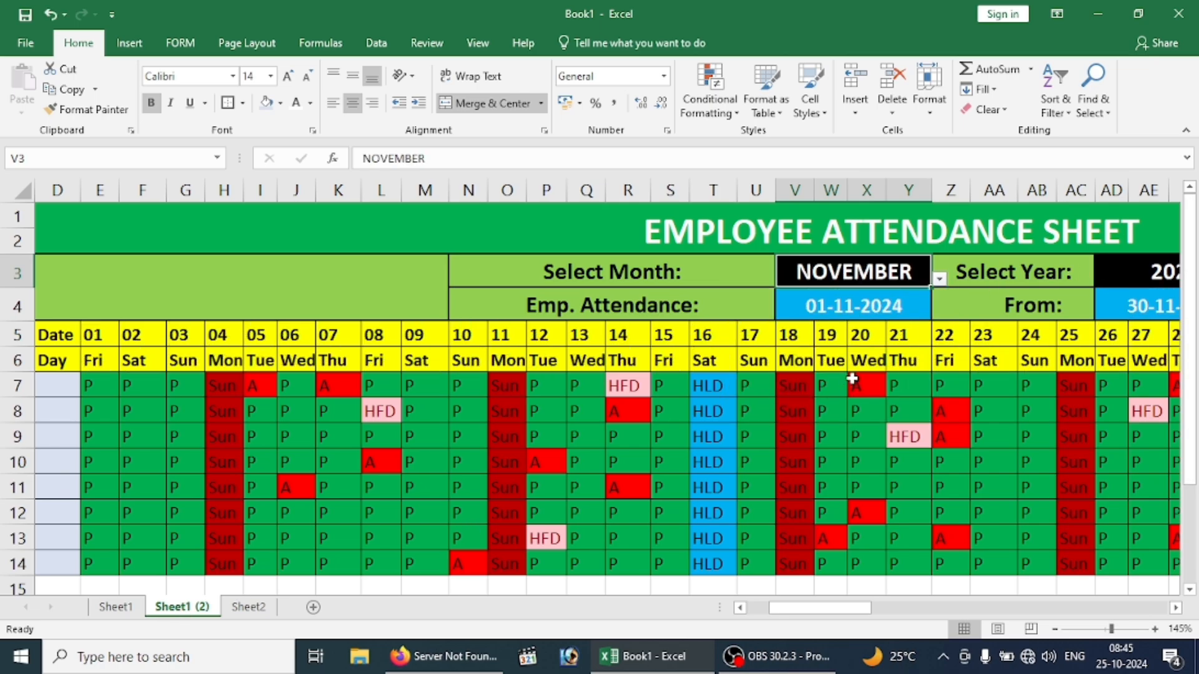
# Delete the unused 31st-day column AI from the November sheet.
pyautogui.click(874, 362)
pyautogui.click(200, 469)
pyautogui.press('Right')
pyautogui.press('Right')
pyautogui.press('Right')
pyautogui.press('Right')
pyautogui.press('Right')
pyautogui.press('Right')
pyautogui.press('Right')
pyautogui.press('Right')
pyautogui.press('Right')
pyautogui.press('Right')
pyautogui.press('Right')
pyautogui.press('Right')
pyautogui.press('Right')
pyautogui.press('Right')
pyautogui.press('Right')
pyautogui.press('Right')
pyautogui.press('Right')
pyautogui.press('Right')
pyautogui.press('Right')
pyautogui.press('Right')
pyautogui.press('Right')
pyautogui.press('Right')
pyautogui.press('Right')
pyautogui.press('Right')
pyautogui.press('Right')
pyautogui.press('Right')
pyautogui.press('Right')
pyautogui.press('Right')
pyautogui.press('Right')
pyautogui.press('Right')
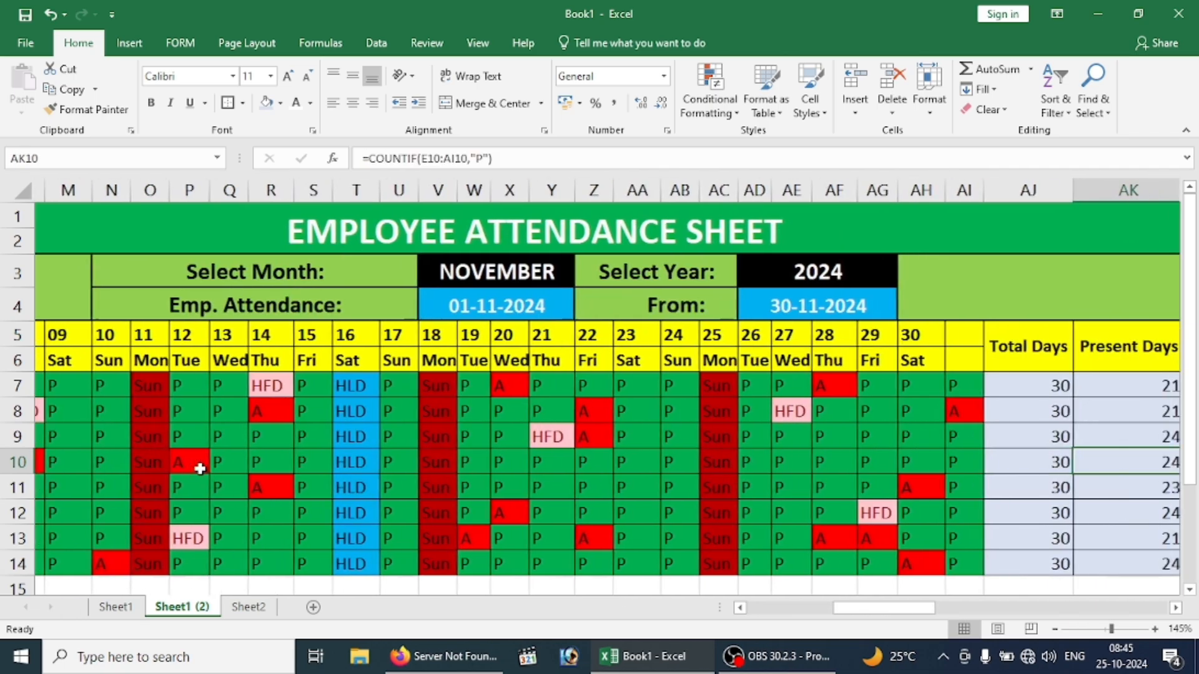
pyautogui.click(832, 340)
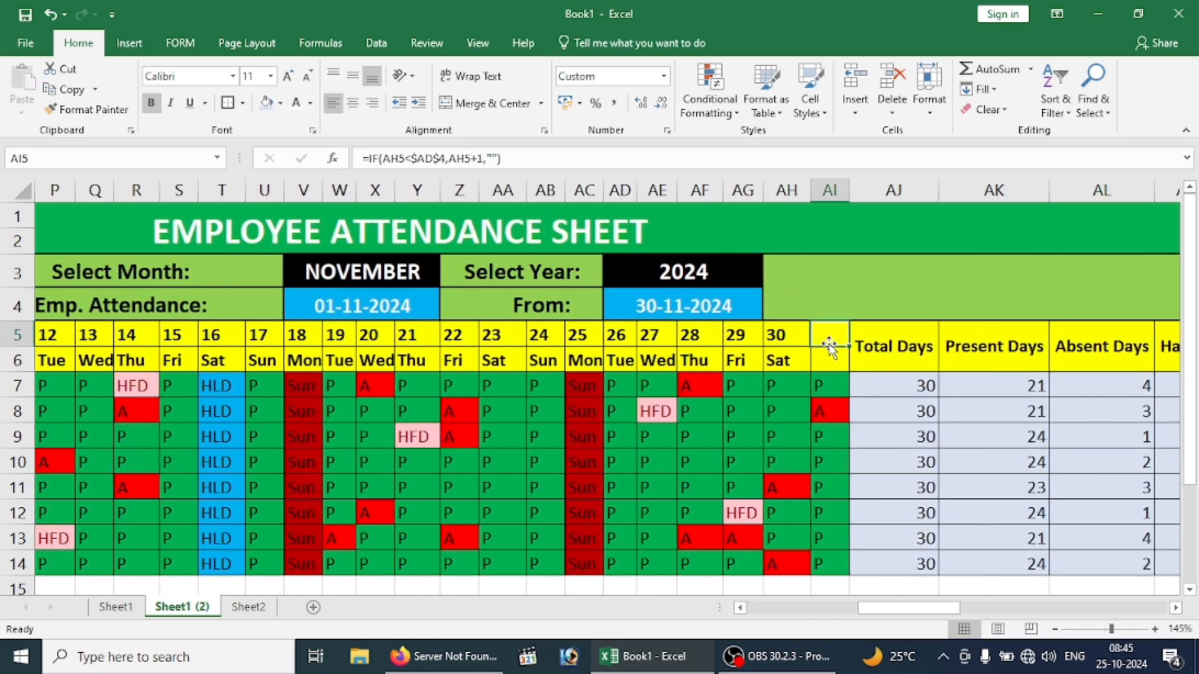
pyautogui.moveTo(832, 340); pyautogui.dragTo(829, 565)
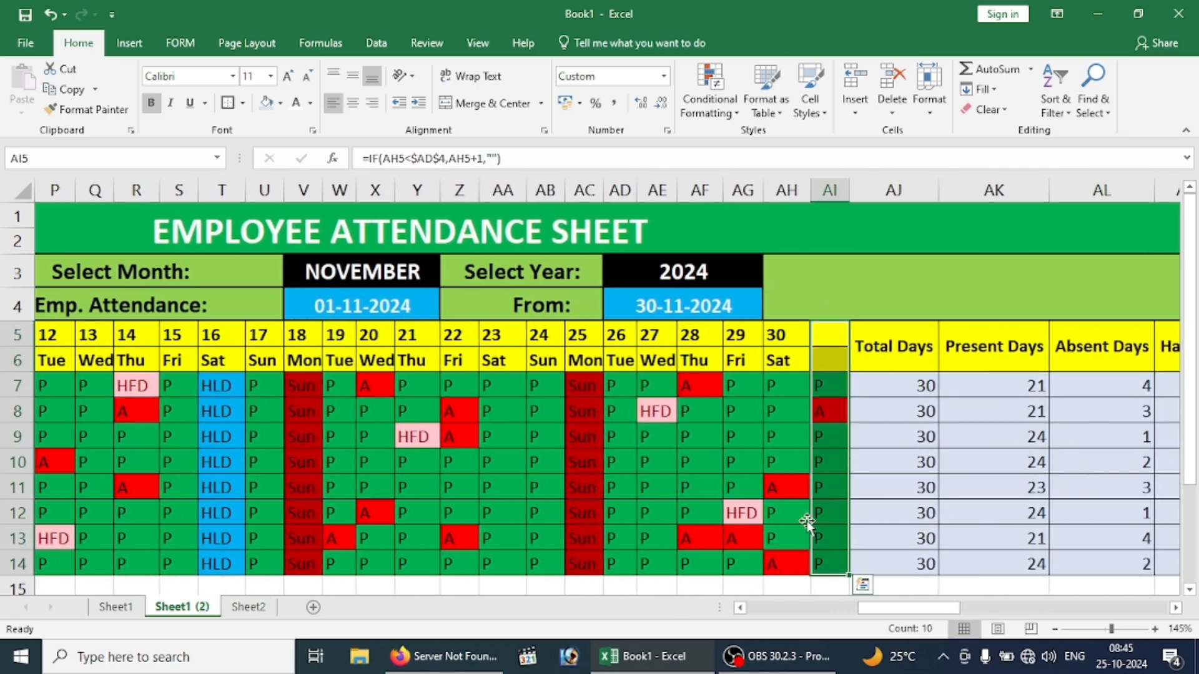
pyautogui.click(830, 190)
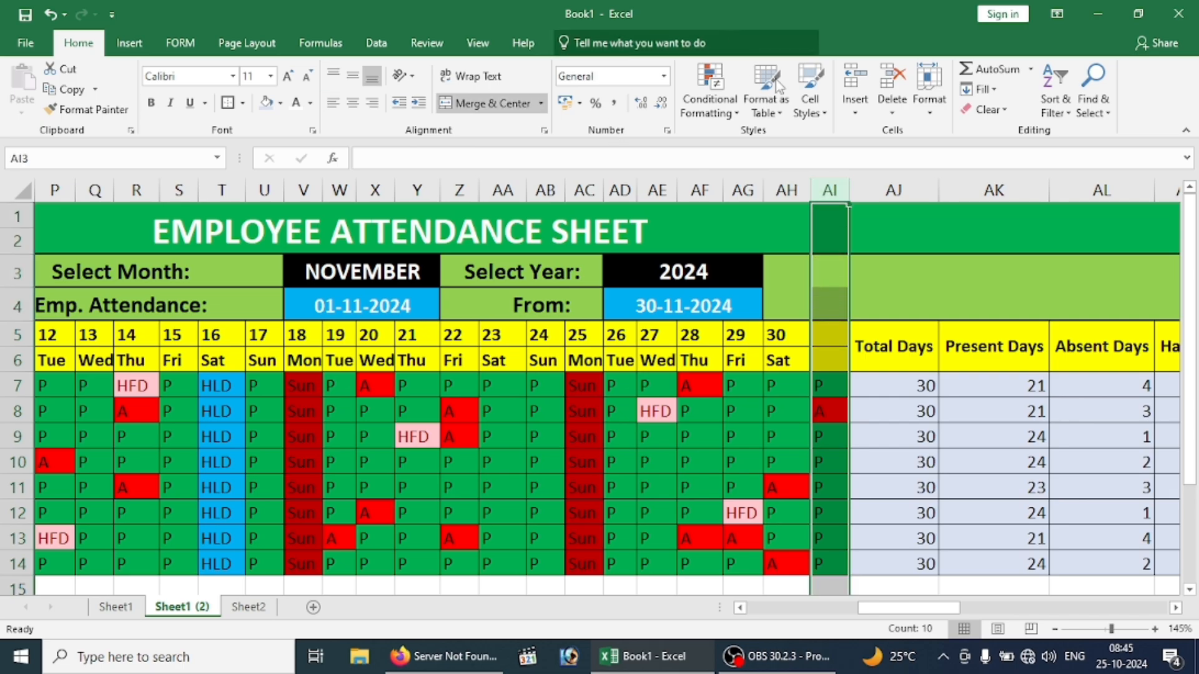
pyautogui.click(892, 81)
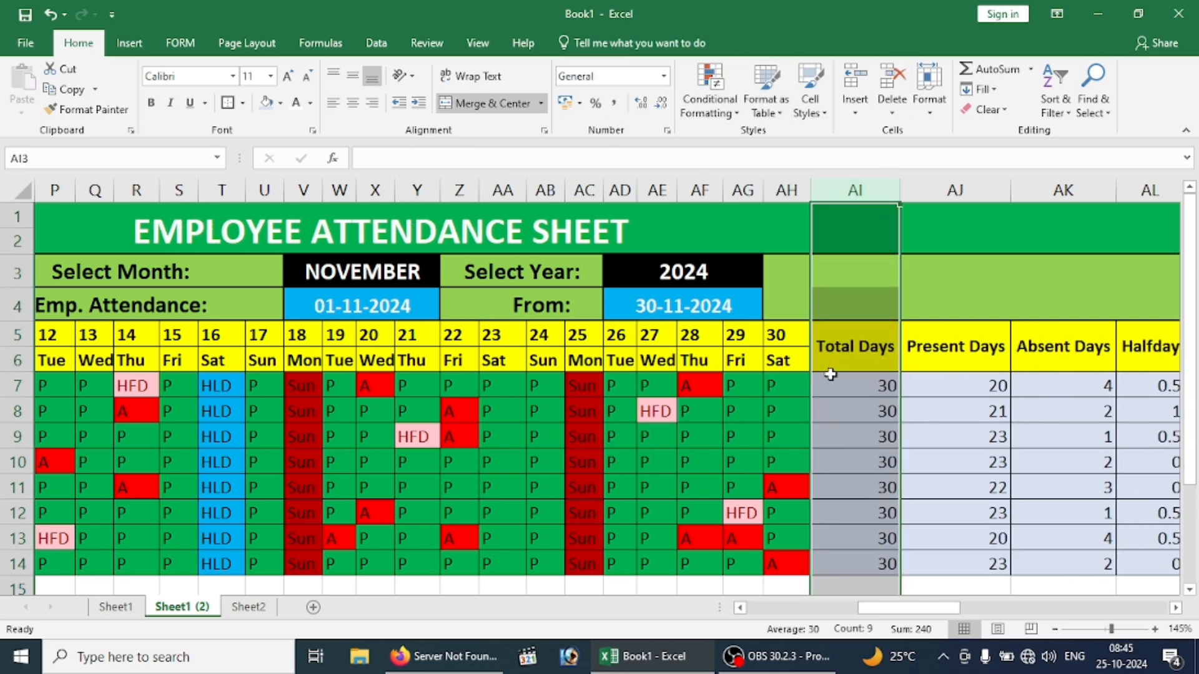
# Clear all employees' attendance marks for days 01 to 30 in E7:AH14 of the November sheet.
pyautogui.click(771, 385)
pyautogui.press('Left')
pyautogui.press('Left')
pyautogui.press('Left')
pyautogui.press('Left')
pyautogui.press('Left')
pyautogui.press('Left')
pyautogui.press('Left')
pyautogui.press('Left')
pyautogui.press('Left')
pyautogui.press('Left')
pyautogui.press('Left')
pyautogui.press('Left')
pyautogui.press('Left')
pyautogui.press('Left')
pyautogui.press('Left')
pyautogui.press('Left')
pyautogui.press('Left')
pyautogui.press('Left')
pyautogui.press('Left')
pyautogui.press('Left')
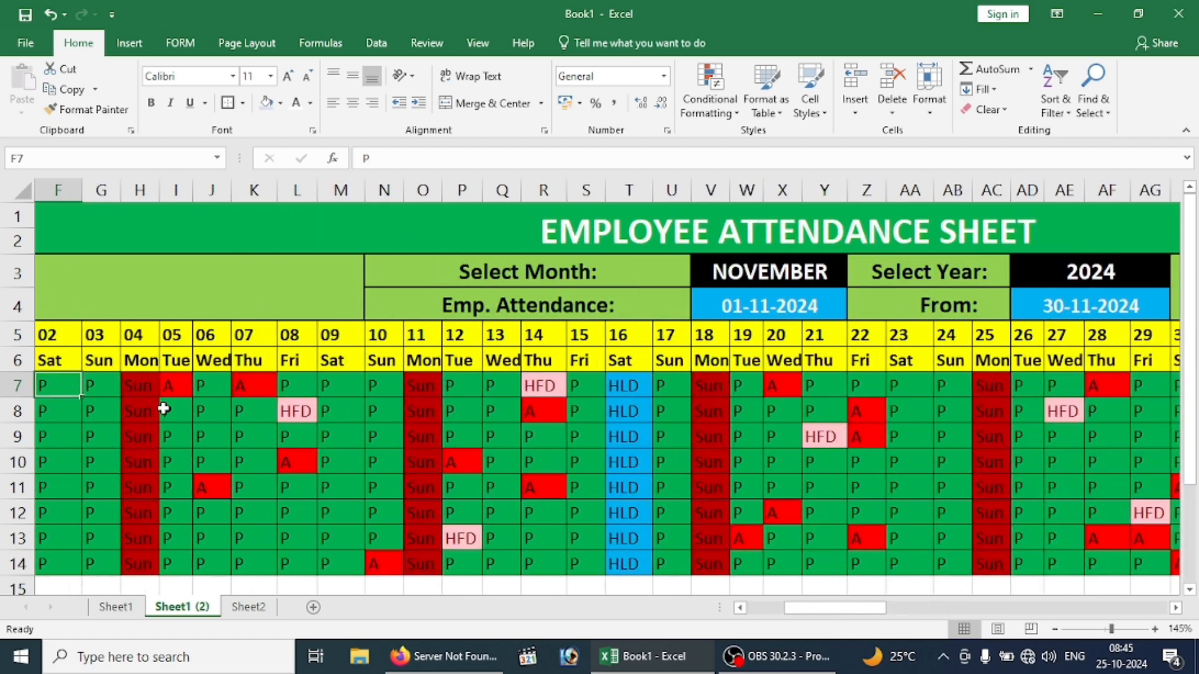
pyautogui.press('Left')
pyautogui.press('Left')
pyautogui.press('Left')
pyautogui.press('Left')
pyautogui.press('Left')
pyautogui.moveTo(382, 383); pyautogui.dragTo(752, 565)
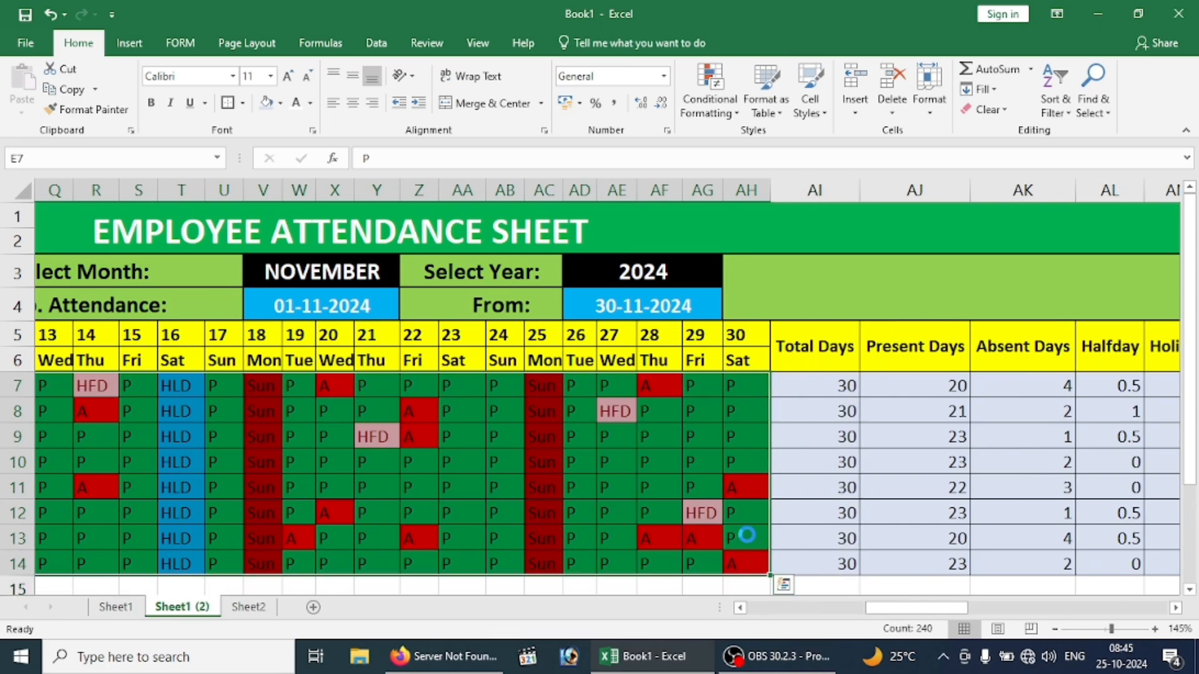
pyautogui.press('Delete')
pyautogui.click(442, 383)
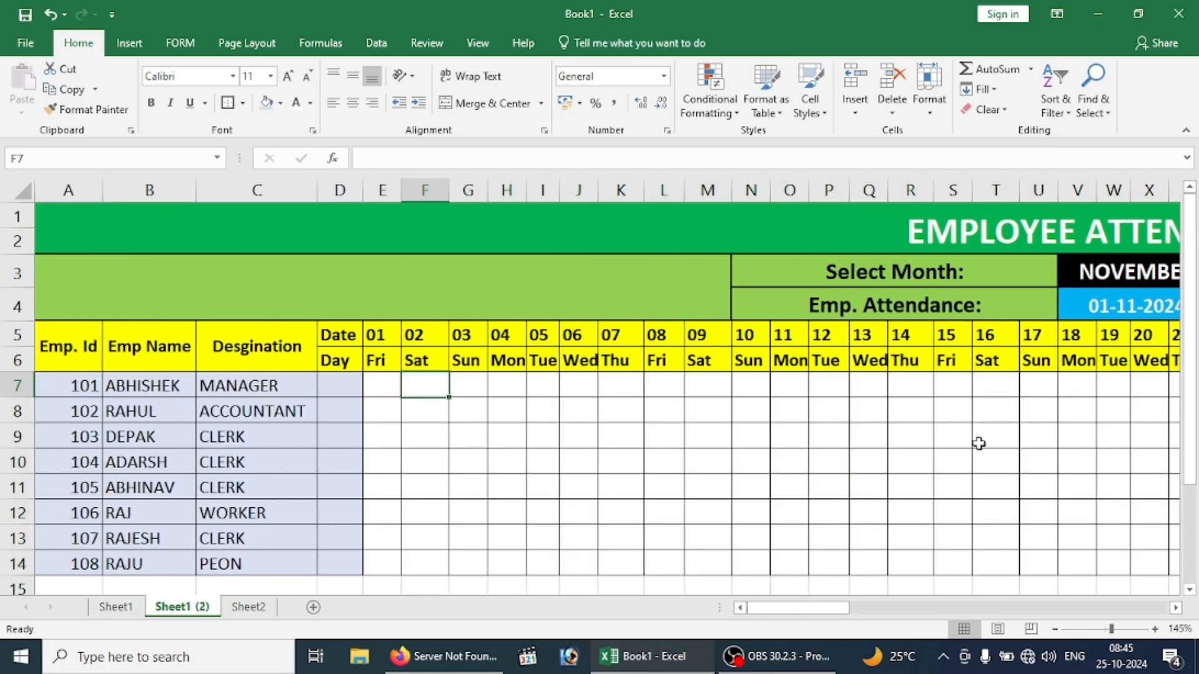
# Enter the marks P, A and HLD for the first three employees on day 01 in E7:E9.
pyautogui.click(389, 386)
pyautogui.write('P')
pyautogui.press('Return')
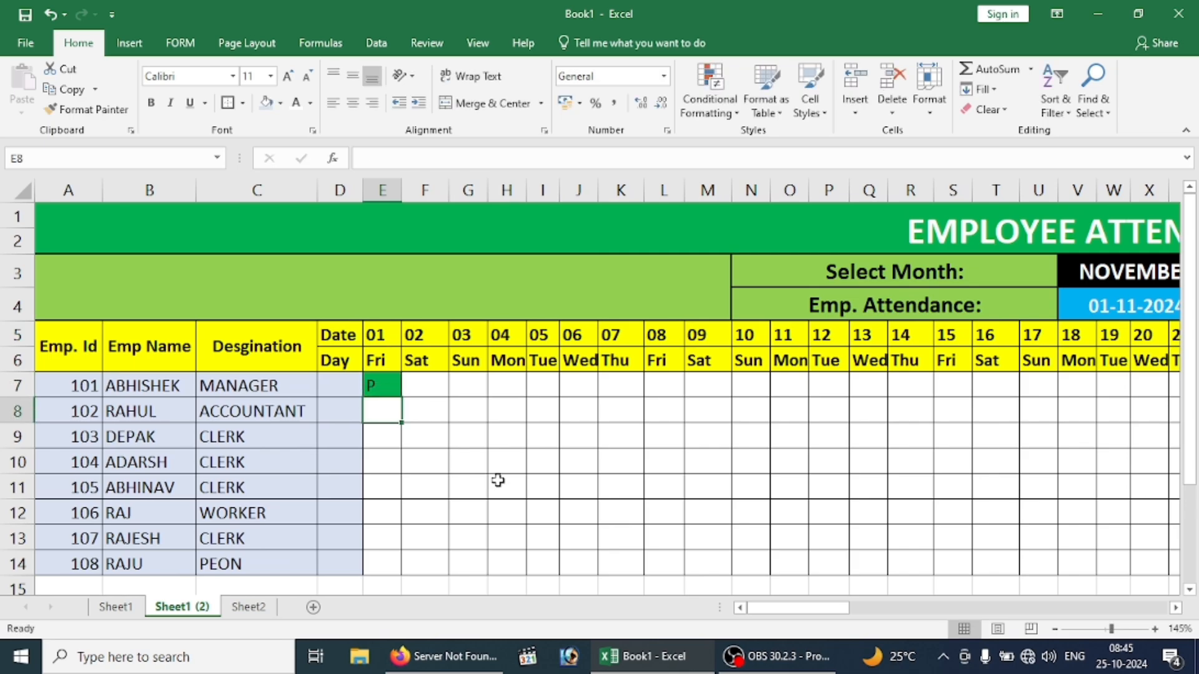
pyautogui.write('A')
pyautogui.press('Return')
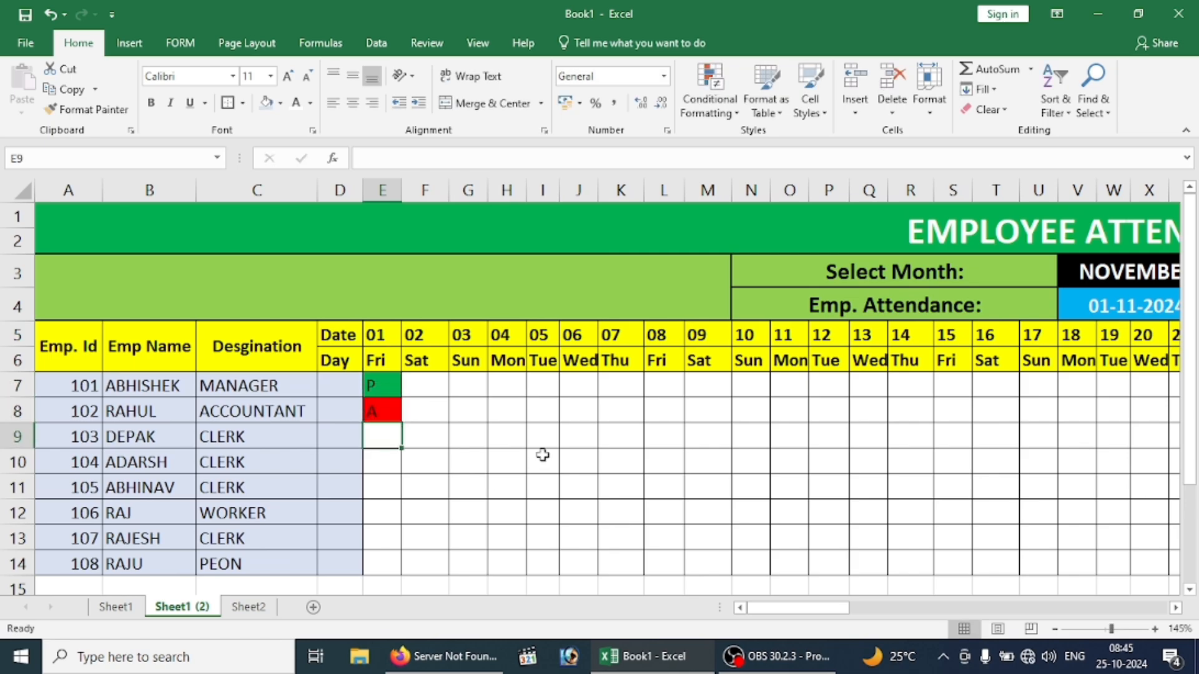
pyautogui.write('HL')
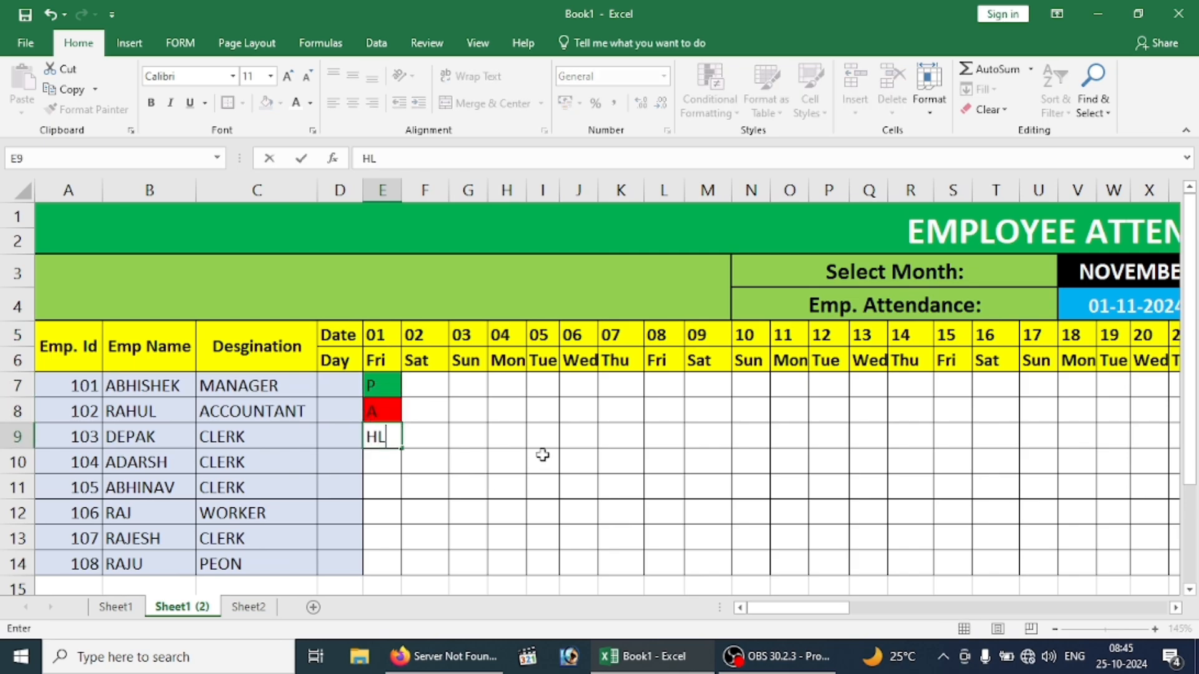
pyautogui.write('D')
pyautogui.press('Return')
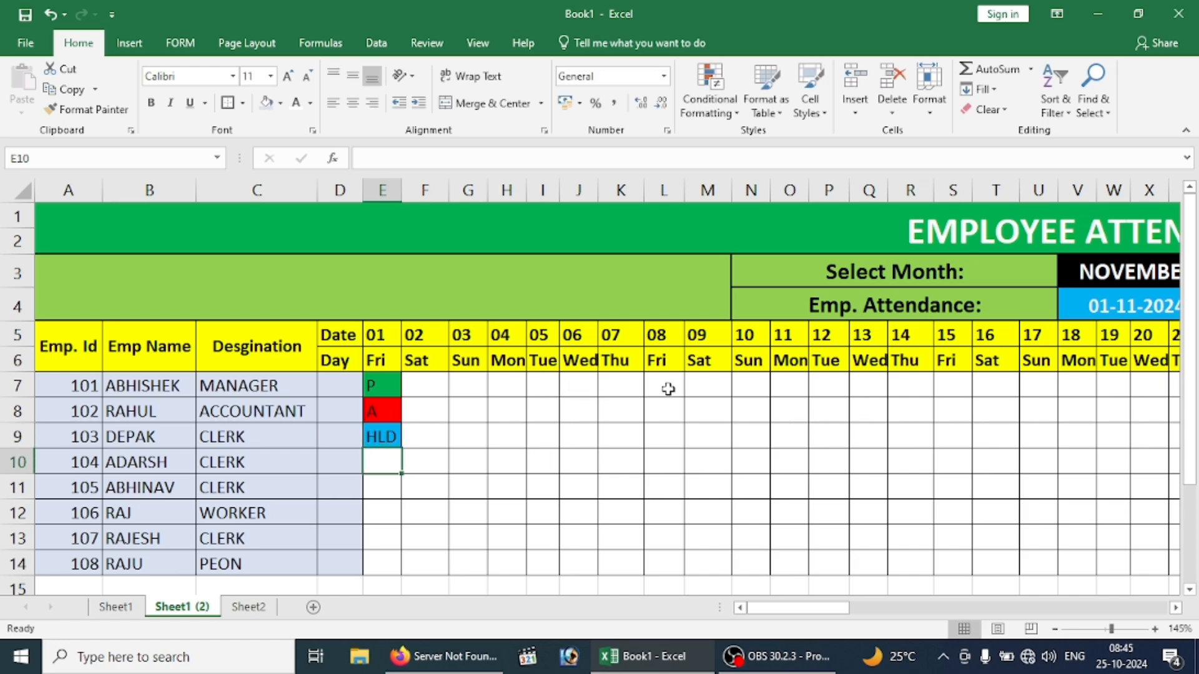
# Mark the first employee's Sunday the 10th as SUN in cell N7.
pyautogui.click(740, 386)
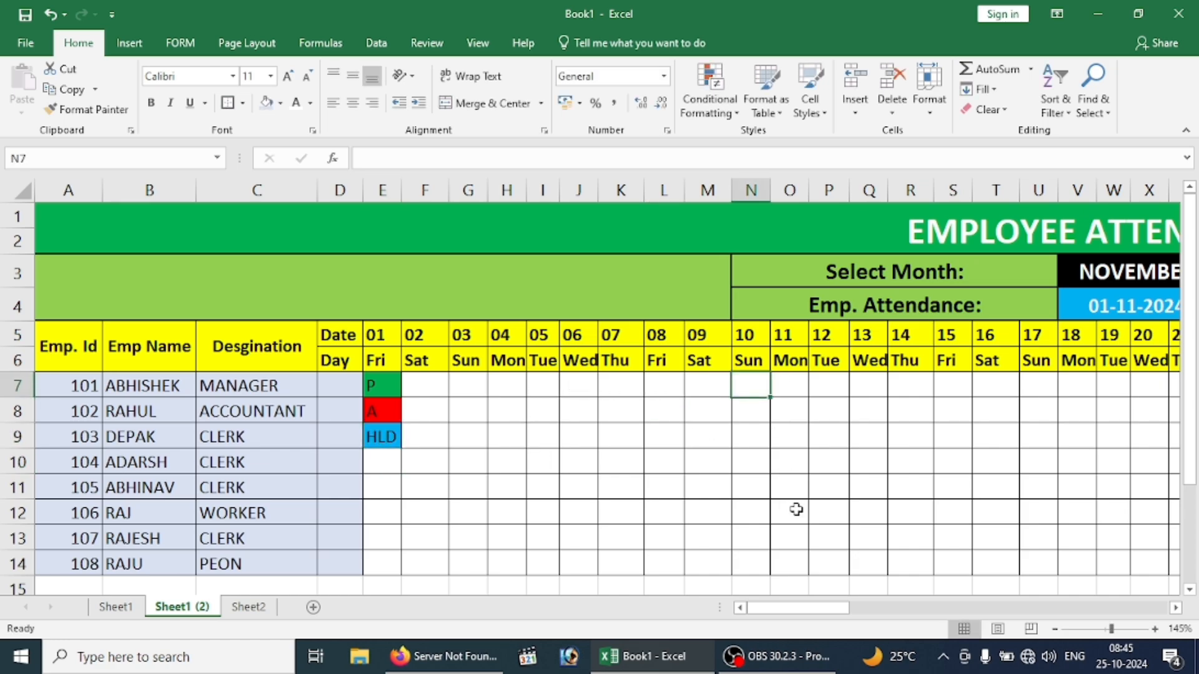
pyautogui.write('SUN')
pyautogui.press('Return')
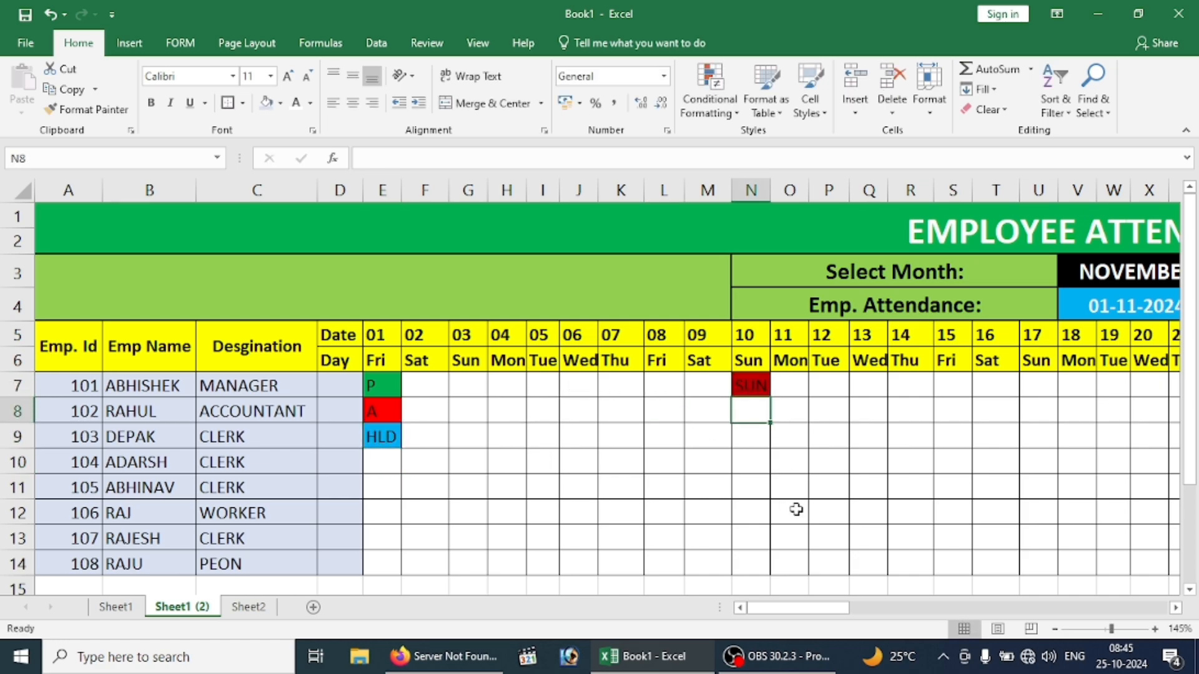
# Look across the November sheet's date columns in the fourth employee's row, from day 10 through day 30.
pyautogui.click(716, 456)
pyautogui.press('Right')
pyautogui.press('Right')
pyautogui.press('Right')
pyautogui.press('Right')
pyautogui.press('Right')
pyautogui.press('Right')
pyautogui.press('Right')
pyautogui.press('Right')
pyautogui.press('Right')
pyautogui.press('Right')
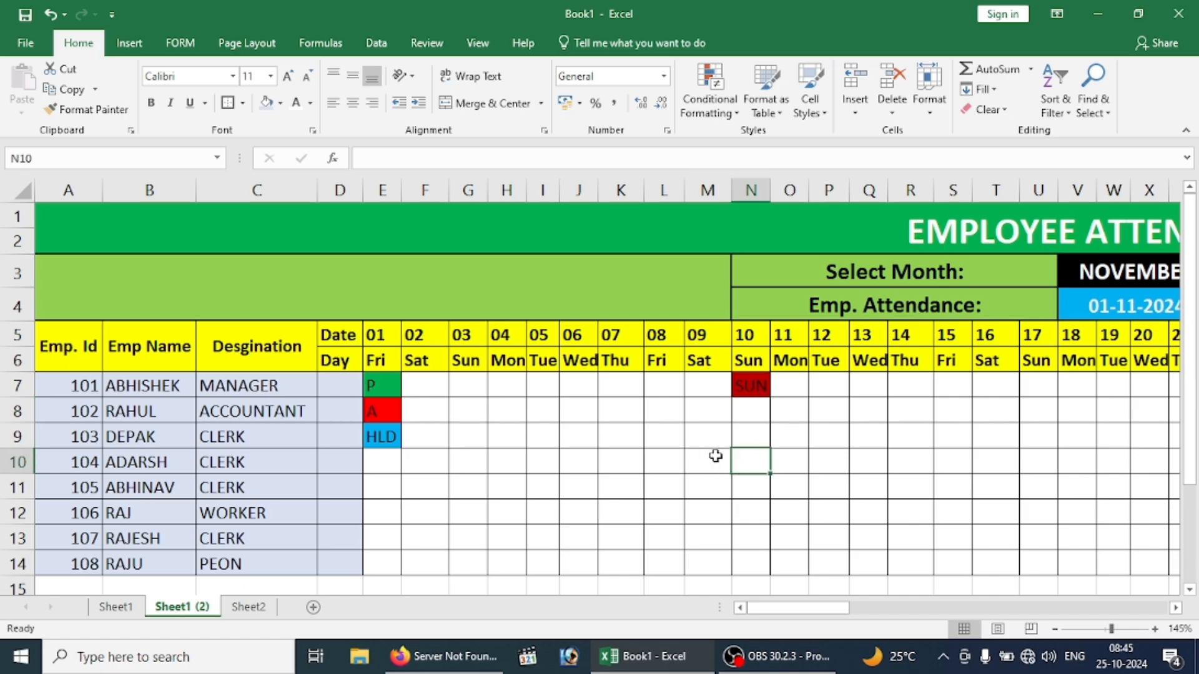
pyautogui.press('Right')
pyautogui.press('Right')
pyautogui.press('Right')
pyautogui.press('Right')
pyautogui.press('Right')
pyautogui.press('Right')
pyautogui.press('Right')
pyautogui.press('Right')
pyautogui.press('Right')
pyautogui.press('Right')
pyautogui.press('Right')
pyautogui.press('Right')
pyautogui.press('Right')
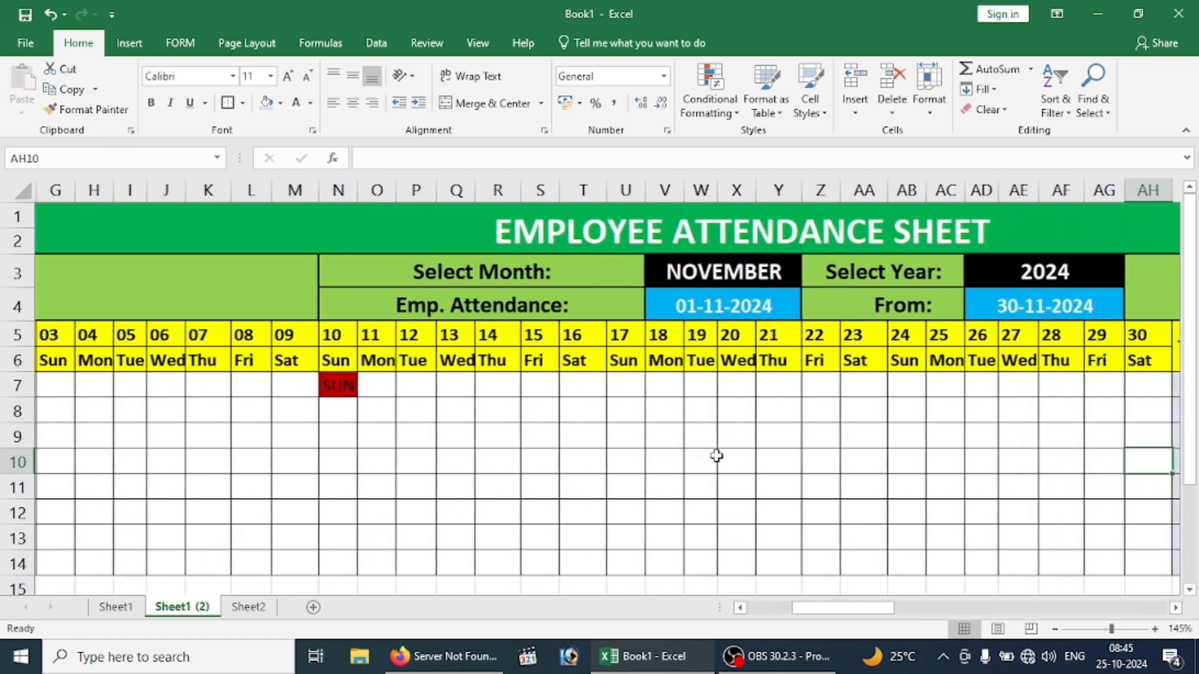